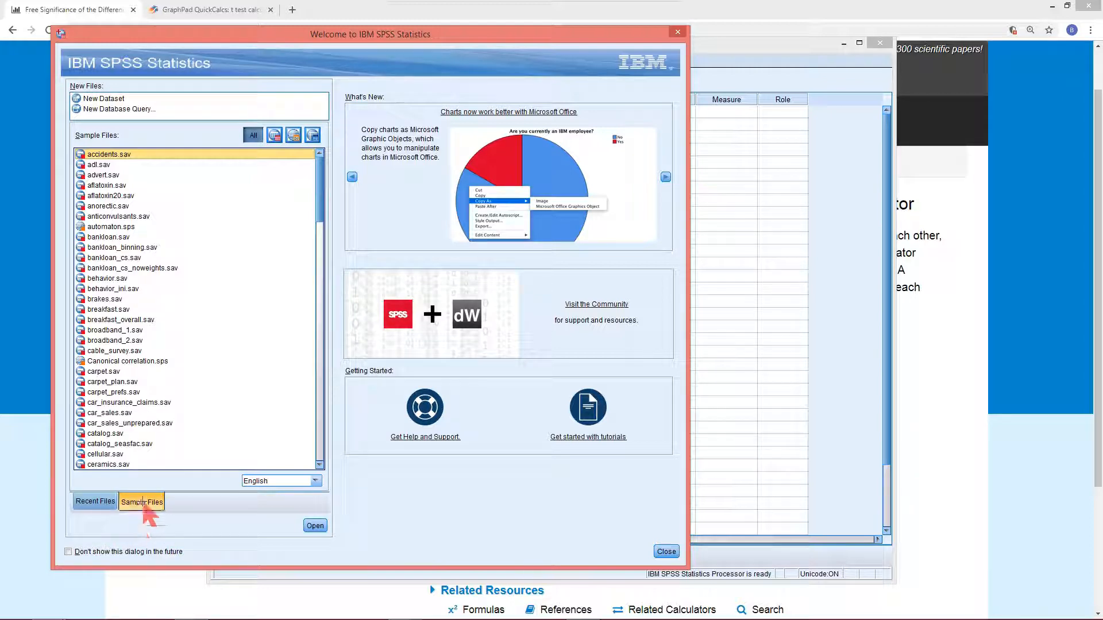
# Open the sample dataset survey_sample.sav from the sample files list
pyautogui.click(145, 505)
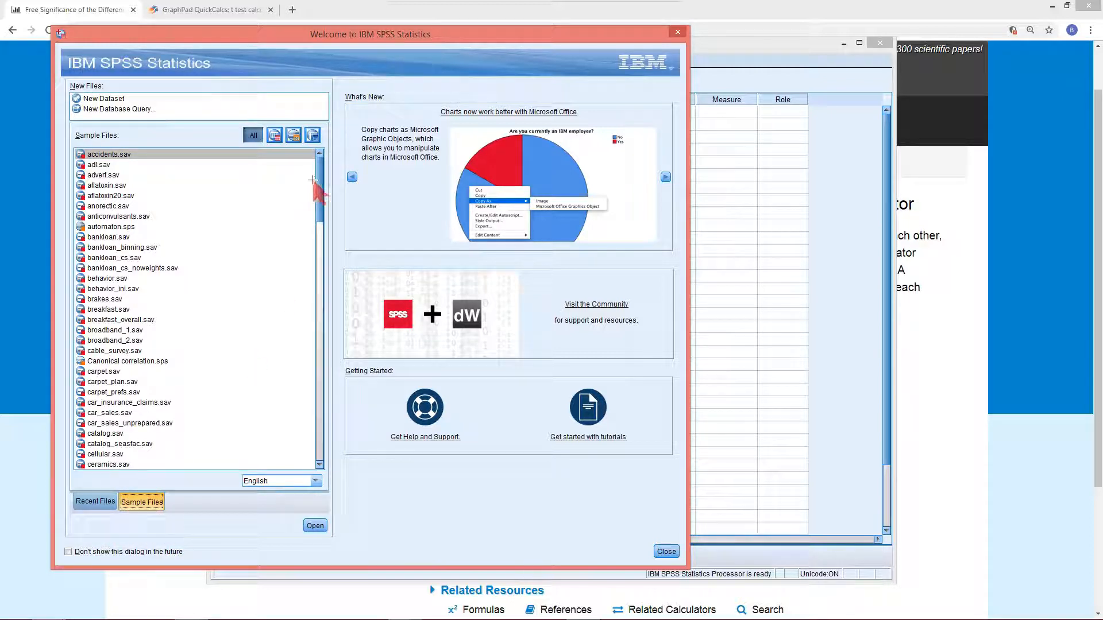
pyautogui.moveTo(319, 175)
pyautogui.mouseDown()
pyautogui.moveTo(317, 278)
pyautogui.moveTo(339, 366)
pyautogui.moveTo(329, 429)
pyautogui.mouseUp()
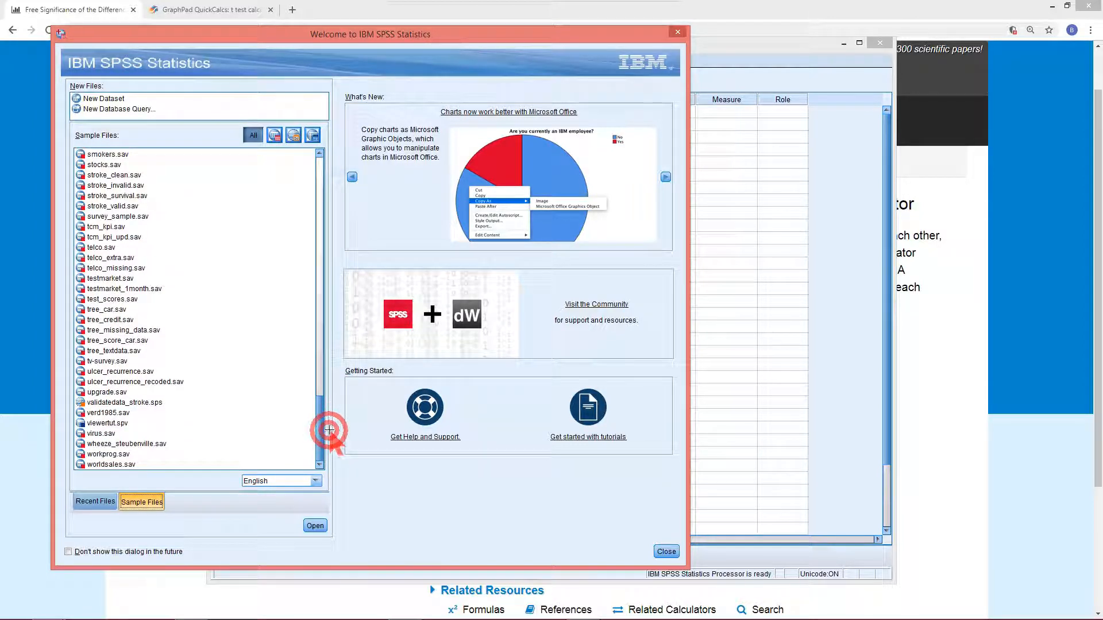
pyautogui.click(117, 216)
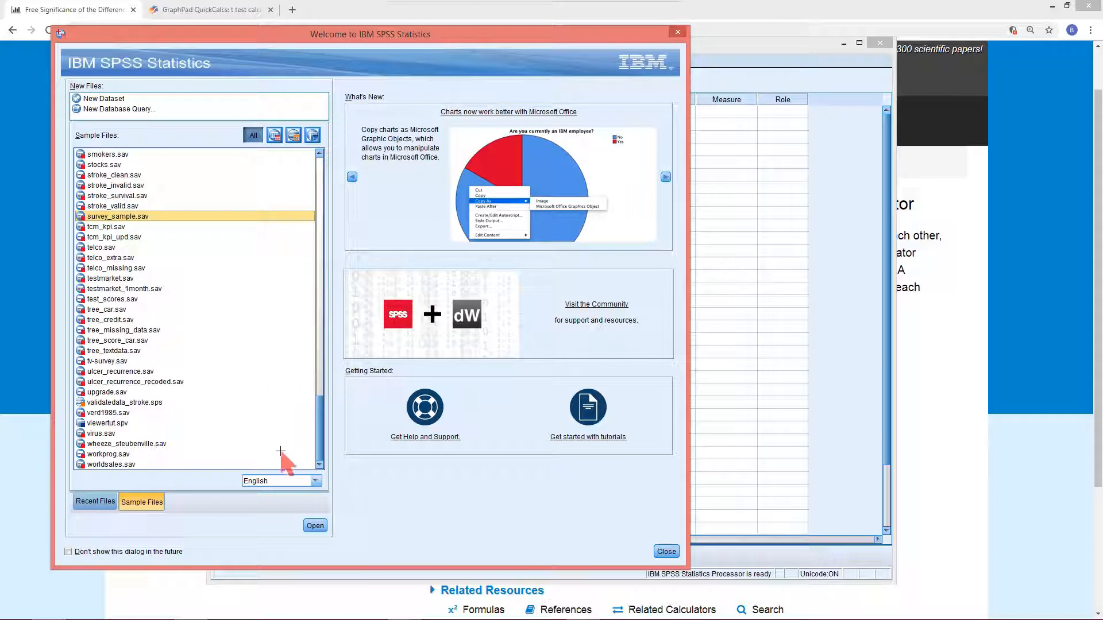
pyautogui.click(315, 526)
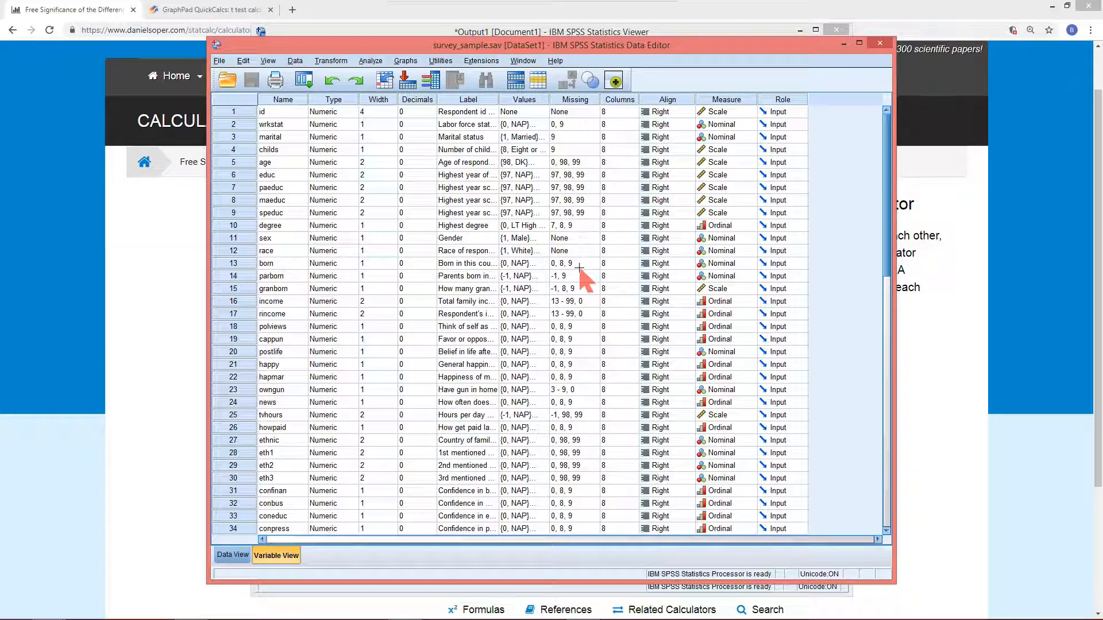
# Browse through the variable list in Variable View to review the available variables
pyautogui.click(244, 110)
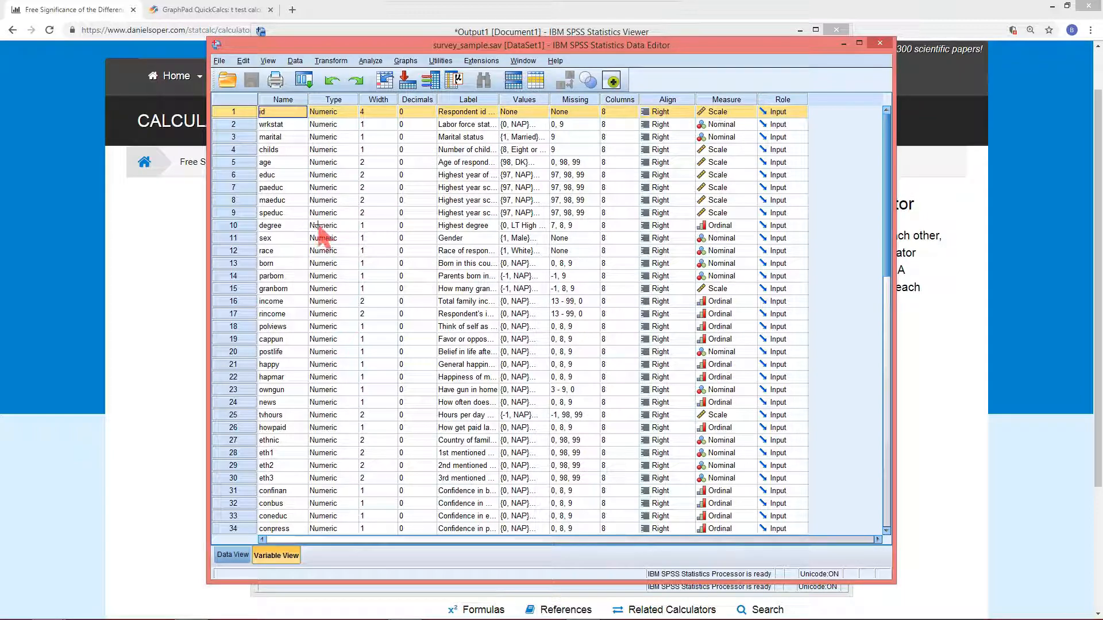
pyautogui.scroll(-5, 391, 310)
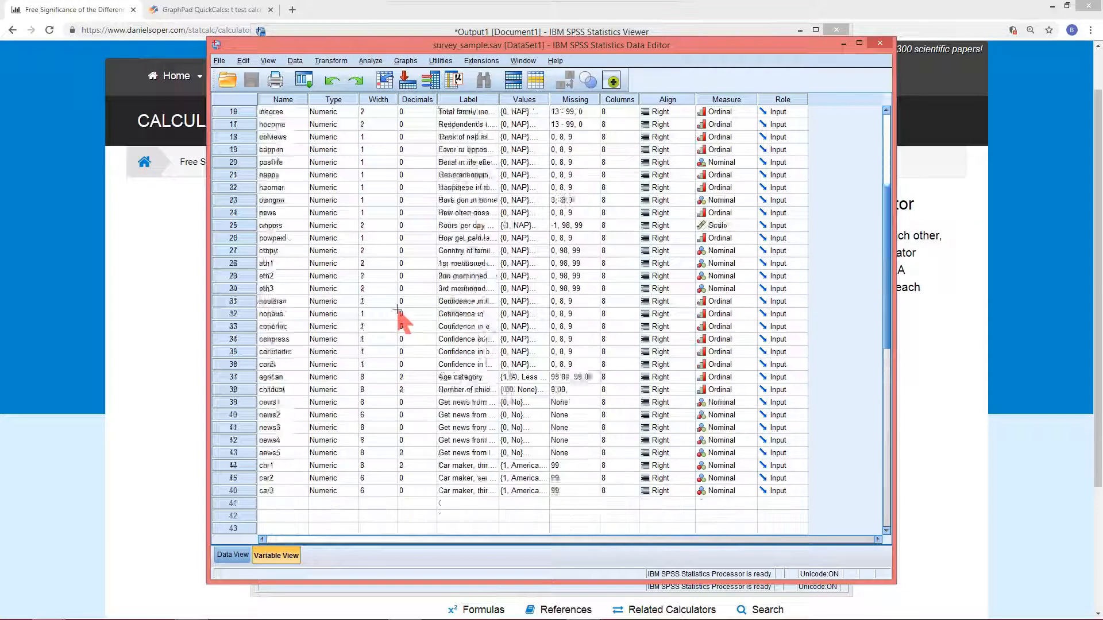
pyautogui.scroll(5, 397, 320)
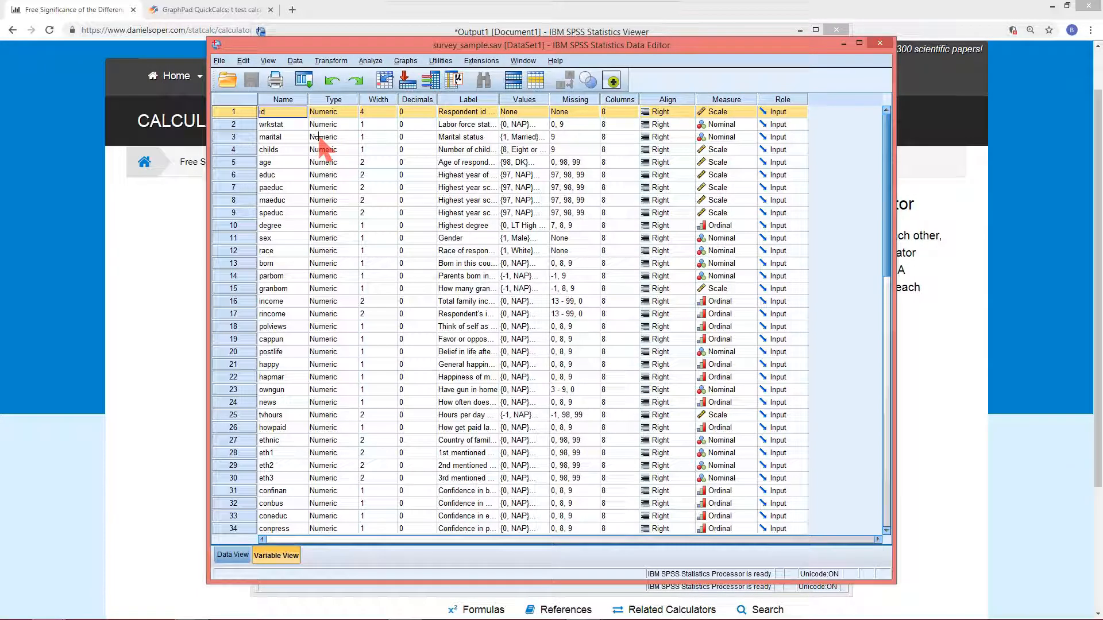
pyautogui.click(241, 120)
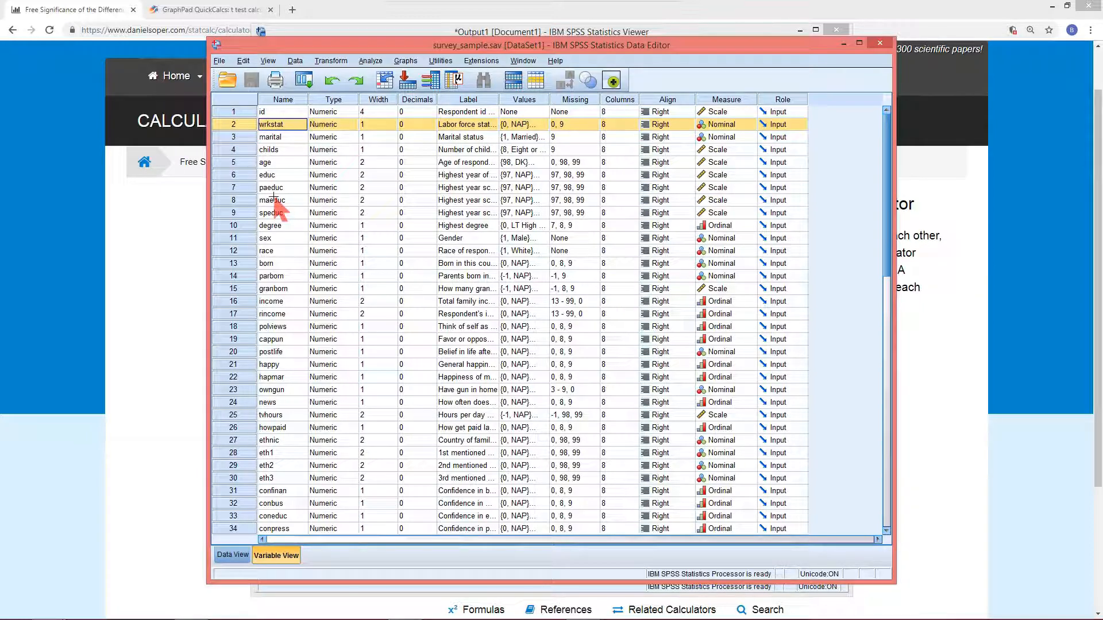
pyautogui.click(238, 173)
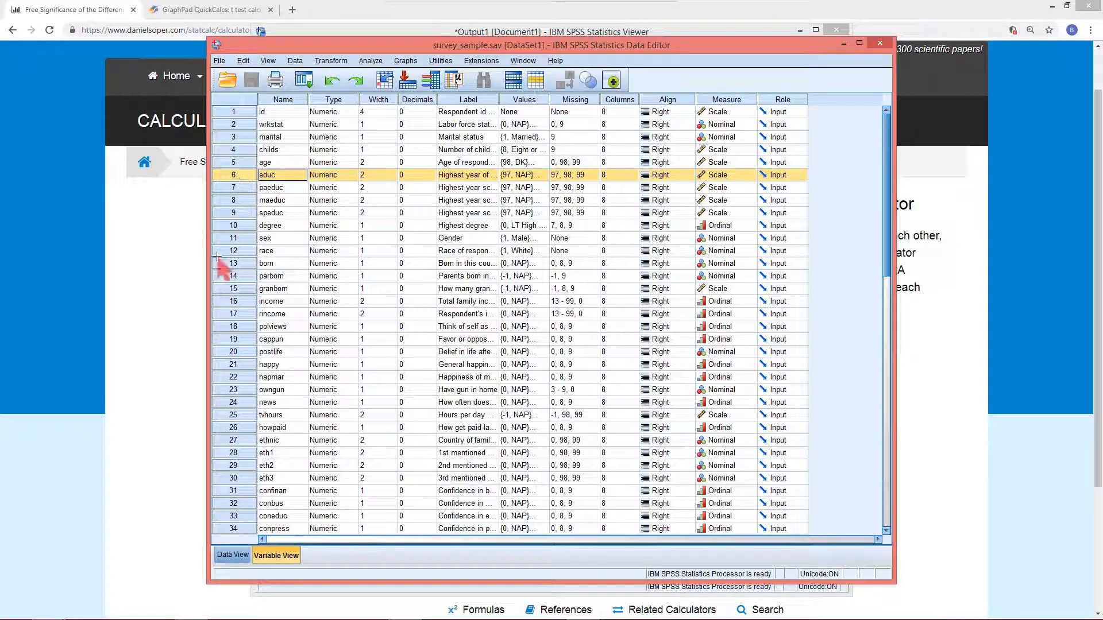
pyautogui.click(233, 414)
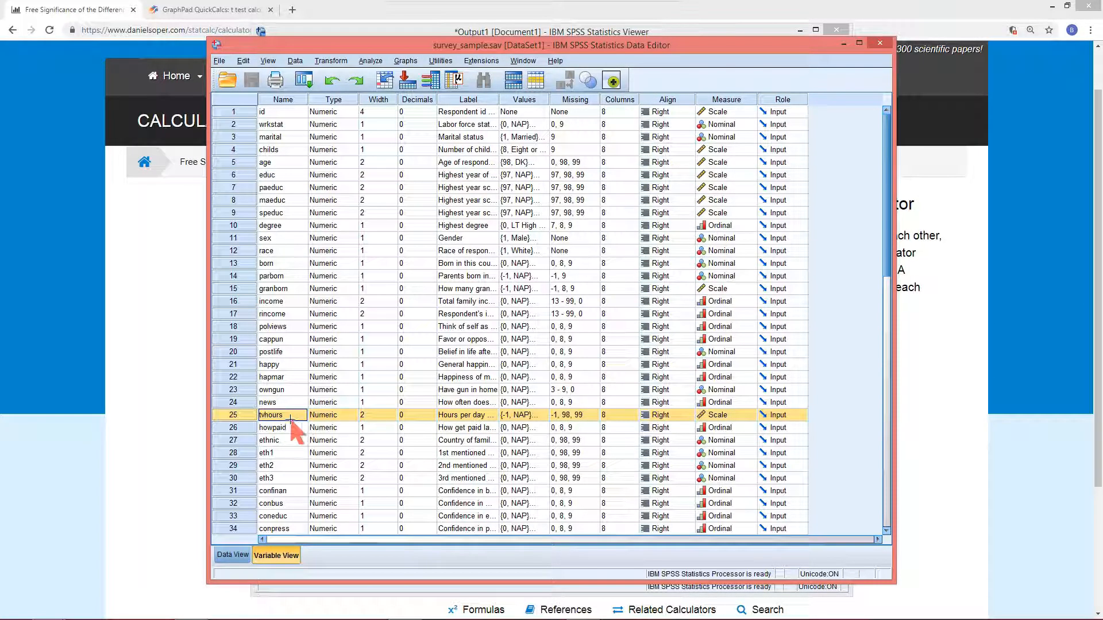
pyautogui.scroll(-4, 227, 418)
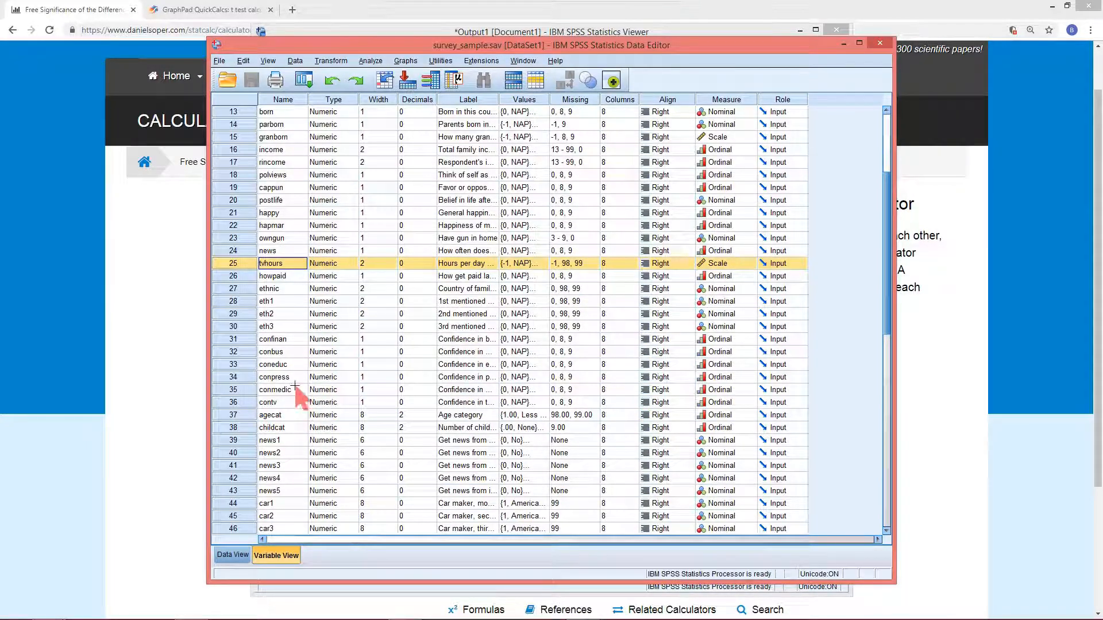
pyautogui.scroll(2, 284, 379)
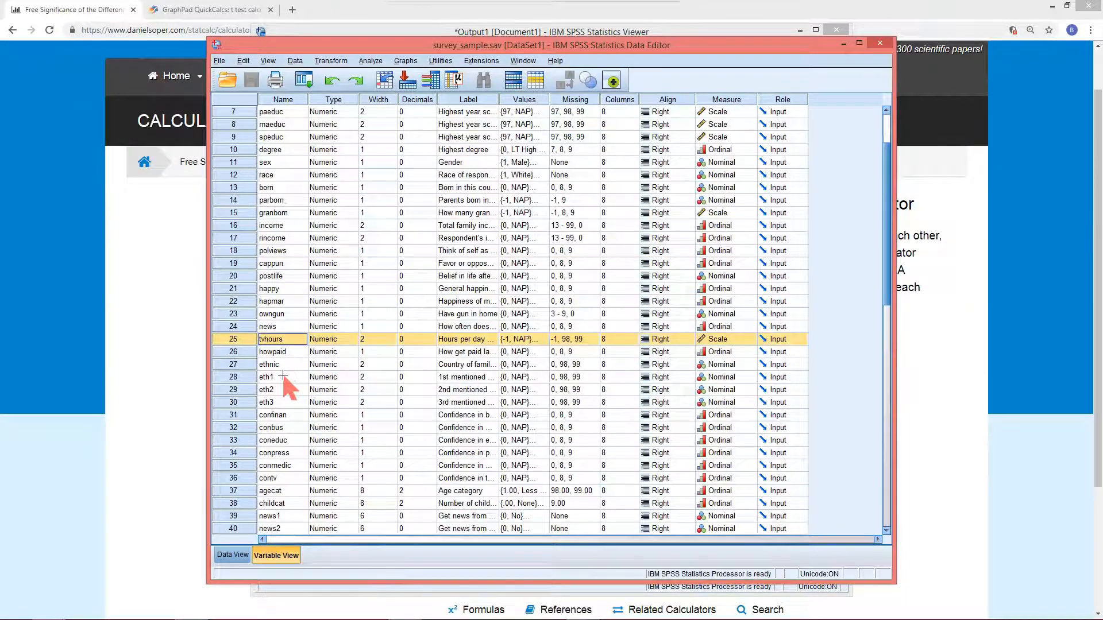
pyautogui.click(225, 289)
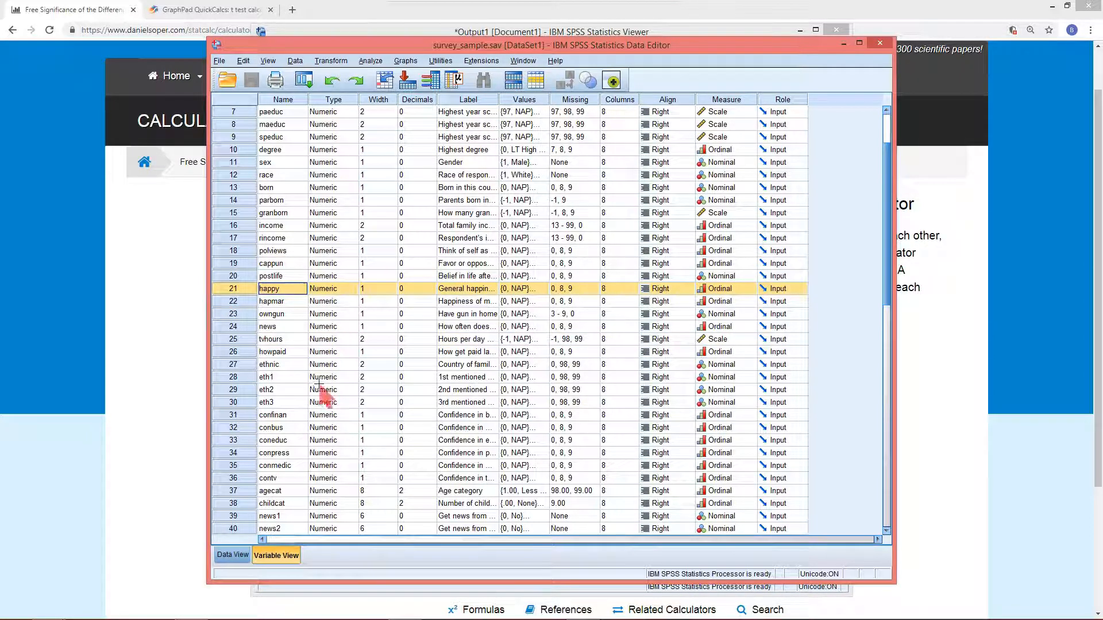
pyautogui.scroll(2, 299, 325)
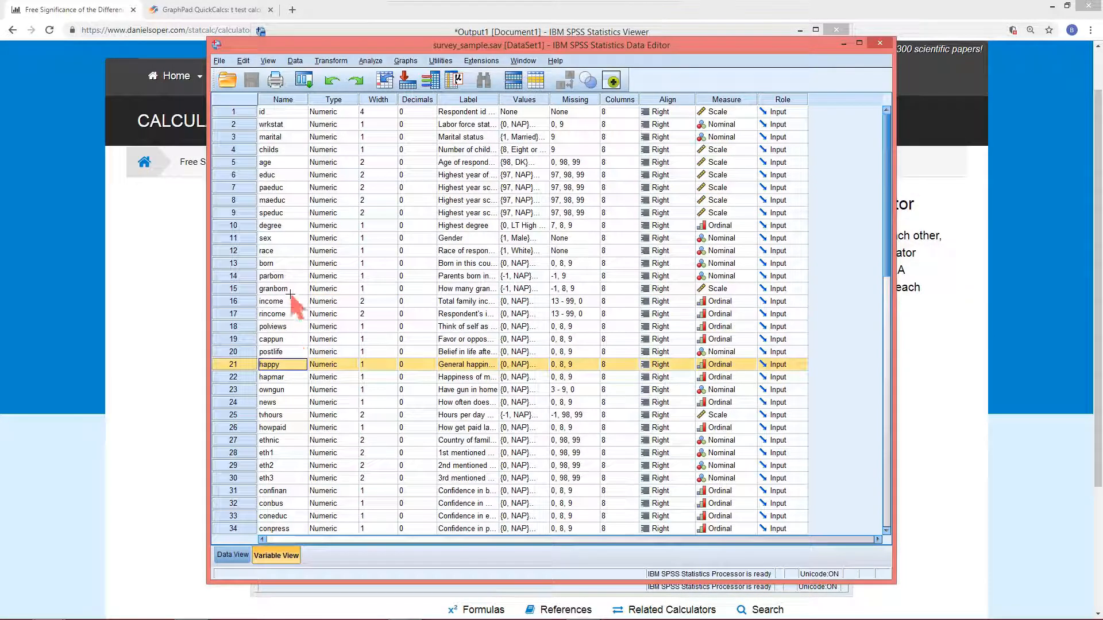
# Delete the variables wrkstat through age and then paeduc through postlife
pyautogui.click(233, 123)
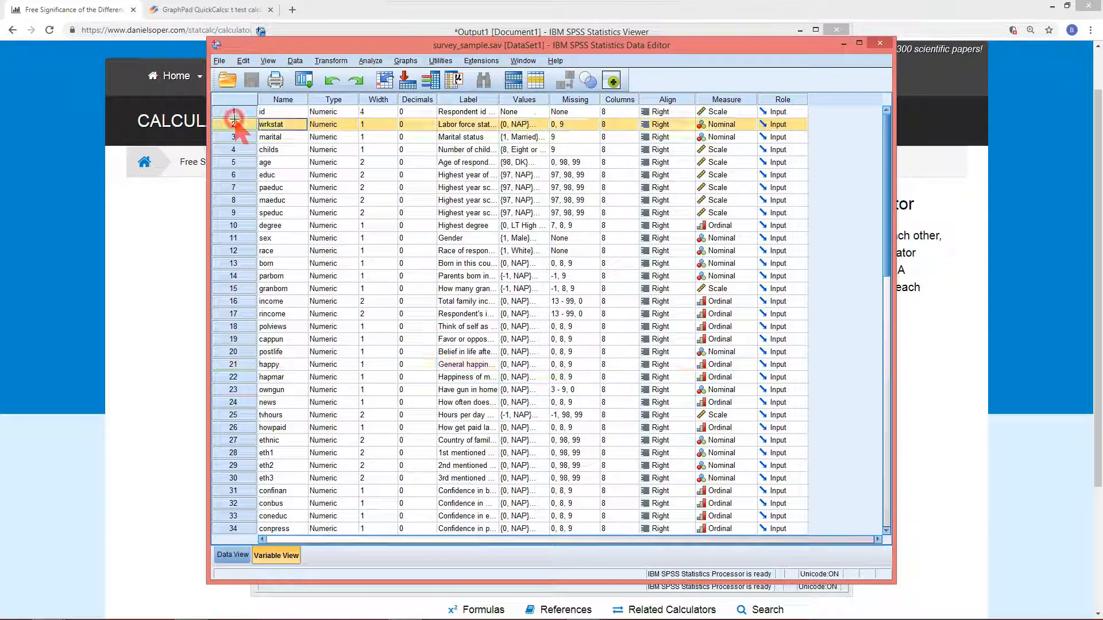
pyautogui.keyDown('shift'); pyautogui.click(233, 161); pyautogui.keyUp('shift')
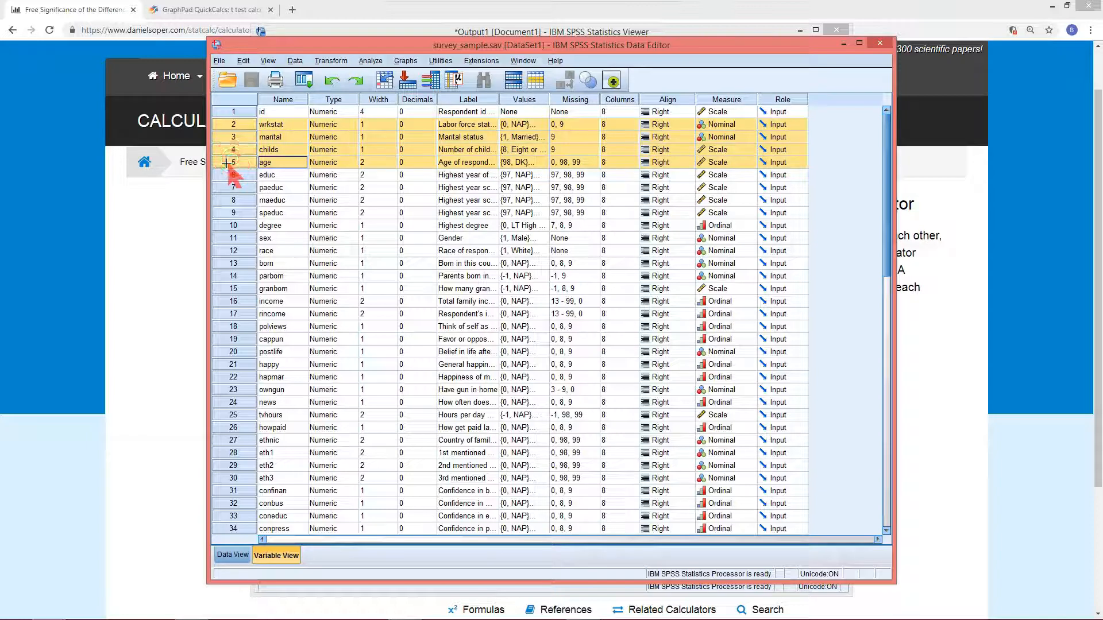
pyautogui.press('Delete')
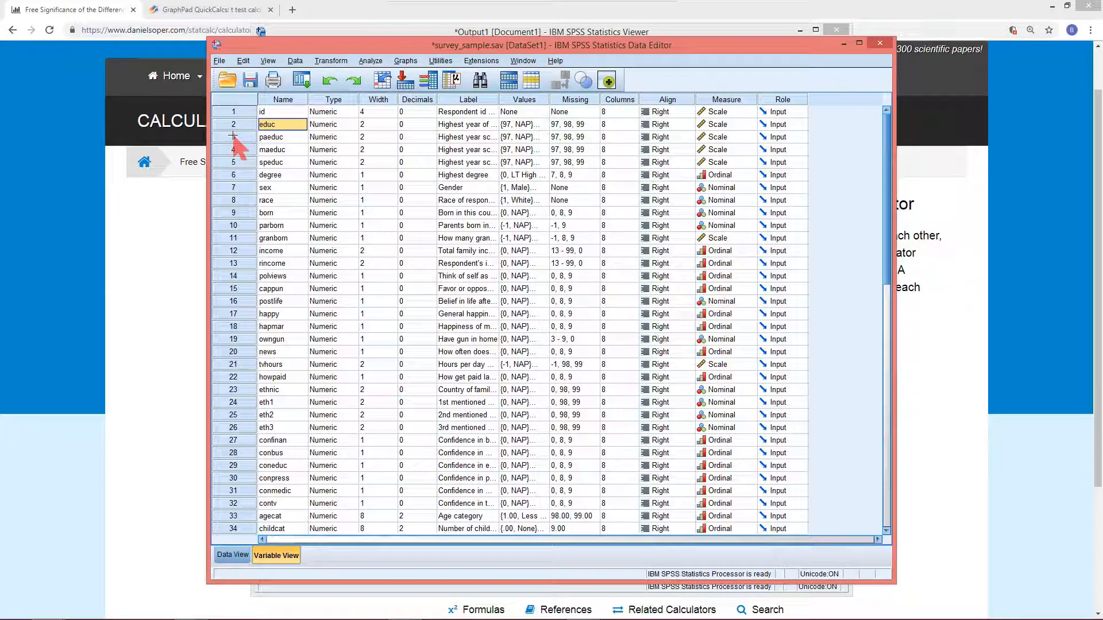
pyautogui.click(232, 136)
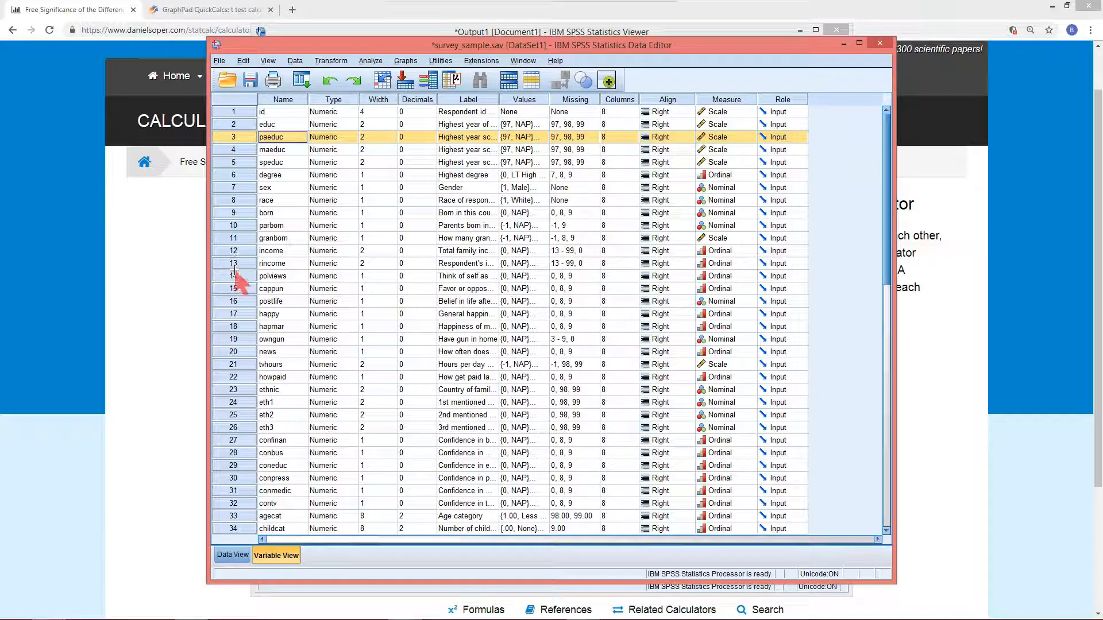
pyautogui.keyDown('shift'); pyautogui.click(240, 300); pyautogui.keyUp('shift')
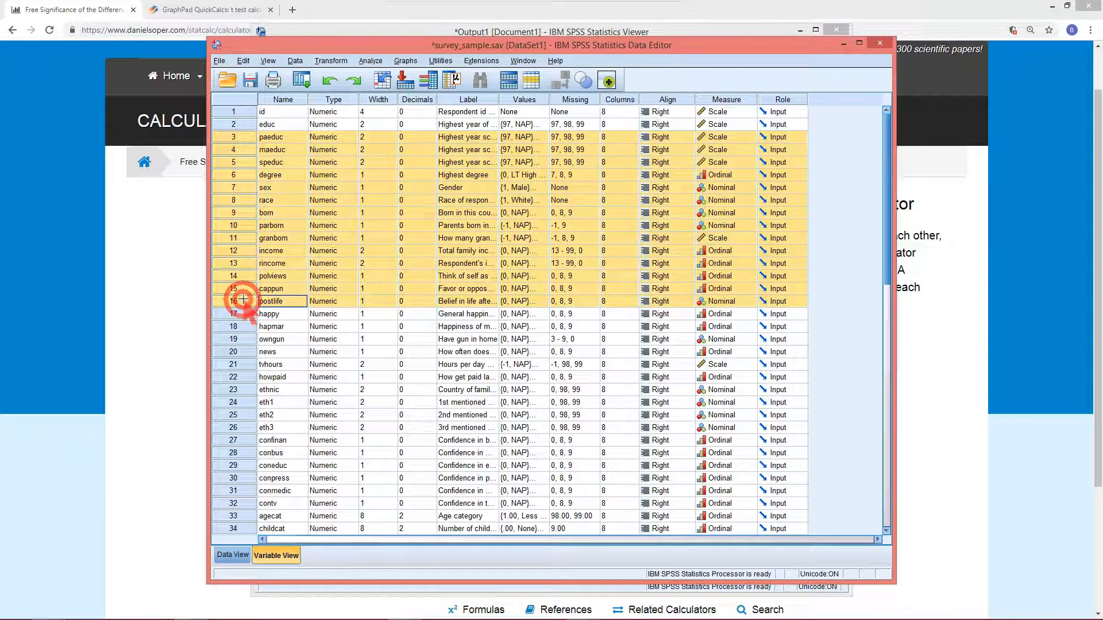
pyautogui.press('Delete')
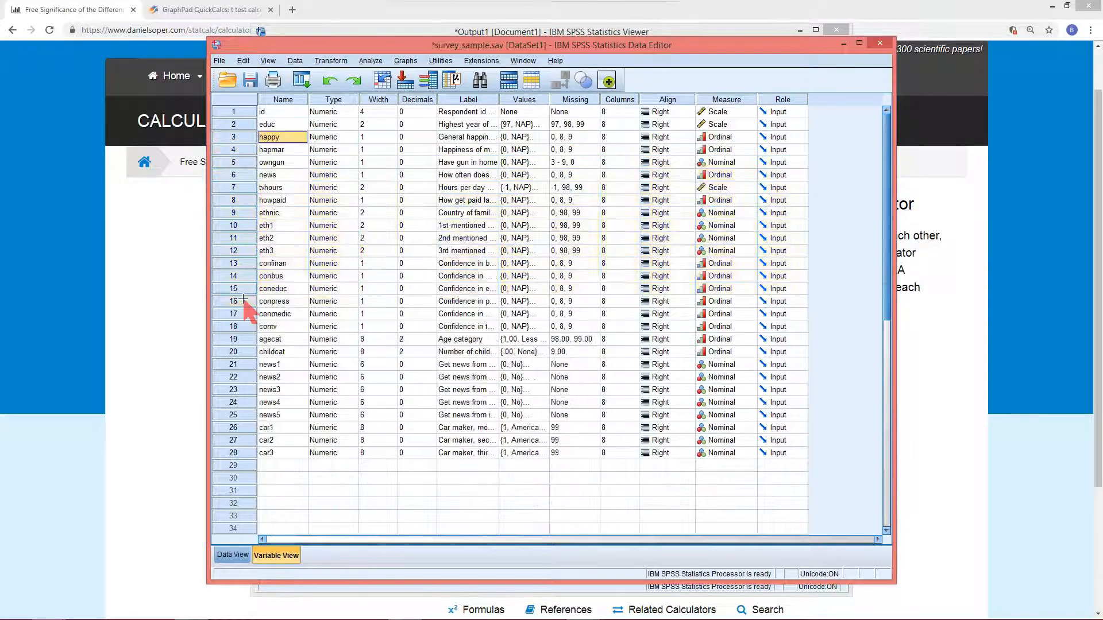
# Delete variables hapmar through news and howpaid through car3, keeping only id, educ, happy and tvhours
pyautogui.click(243, 149)
pyautogui.keyDown('shift'); pyautogui.click(243, 174); pyautogui.keyUp('shift')
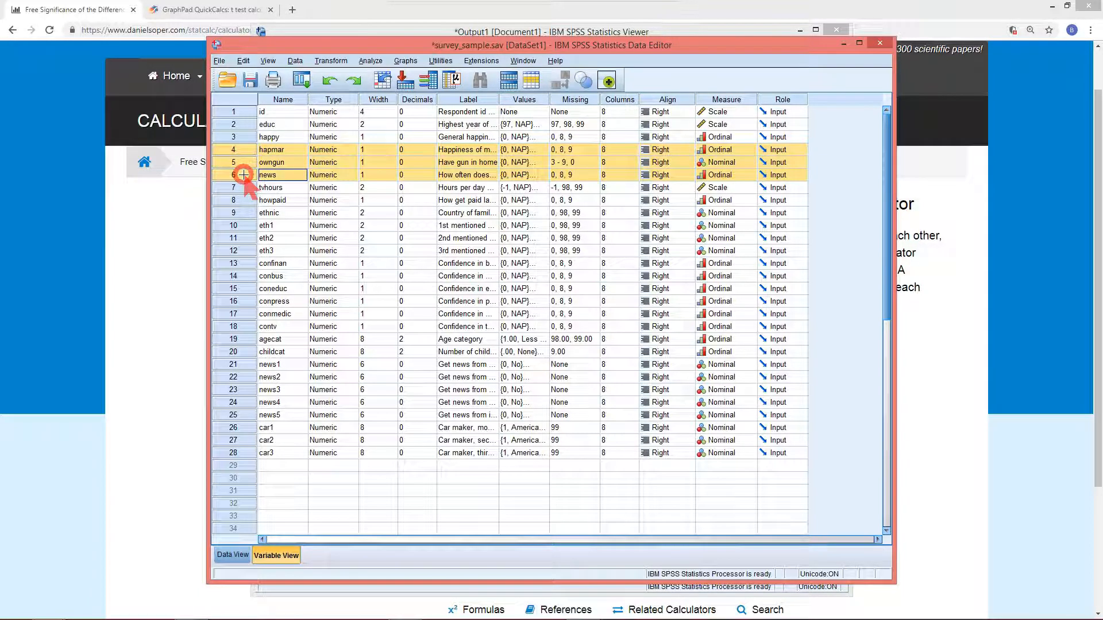
pyautogui.press('Delete')
pyautogui.click(243, 162)
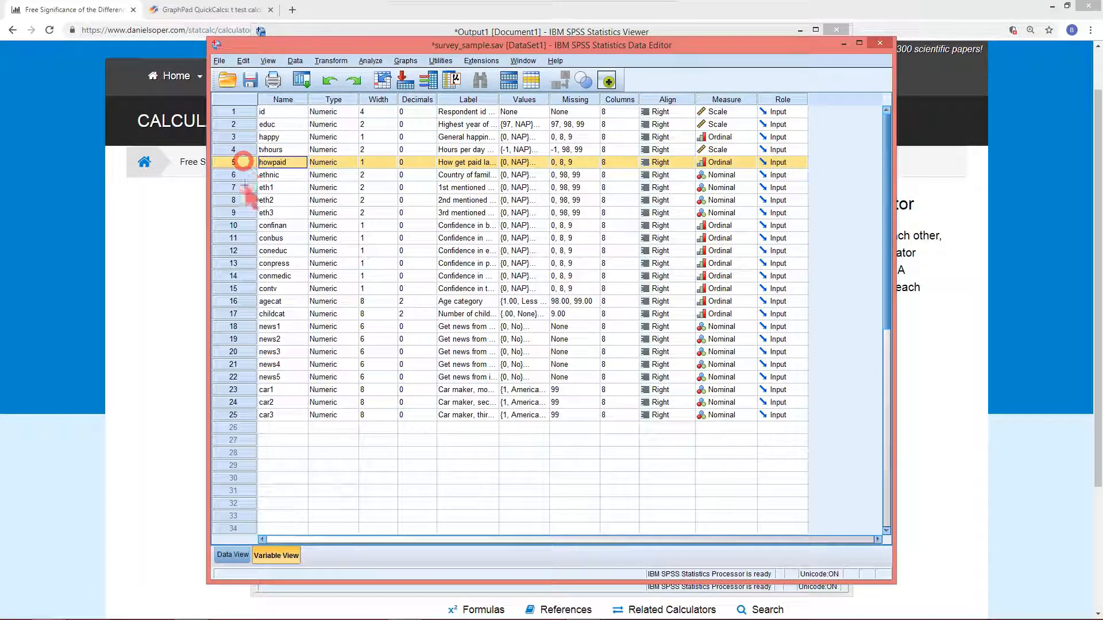
pyautogui.keyDown('shift'); pyautogui.click(236, 414); pyautogui.keyUp('shift')
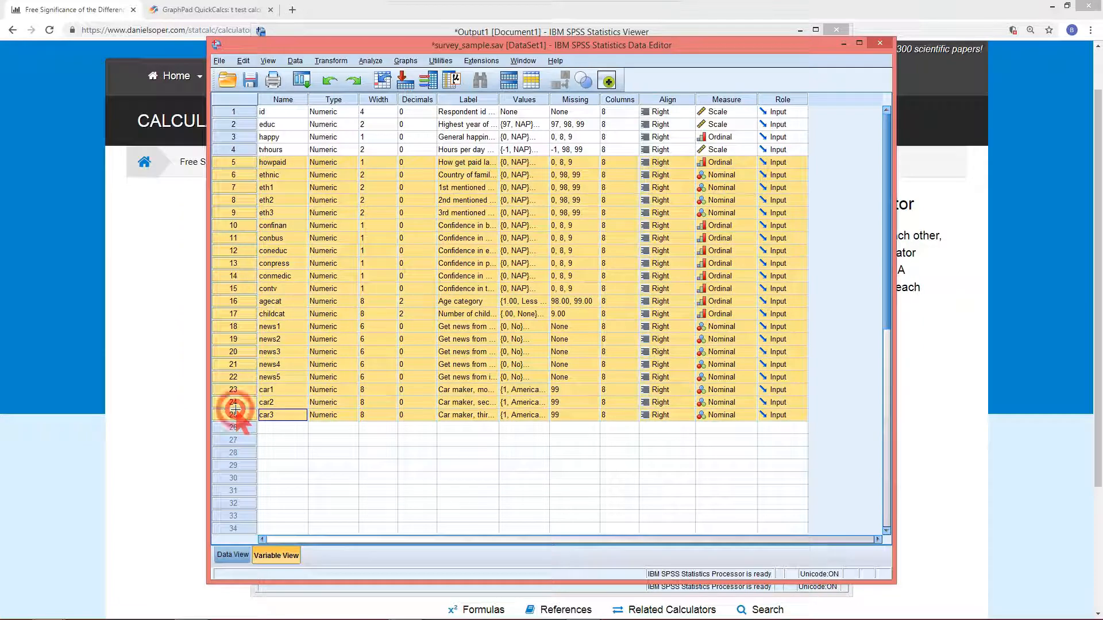
pyautogui.press('Delete')
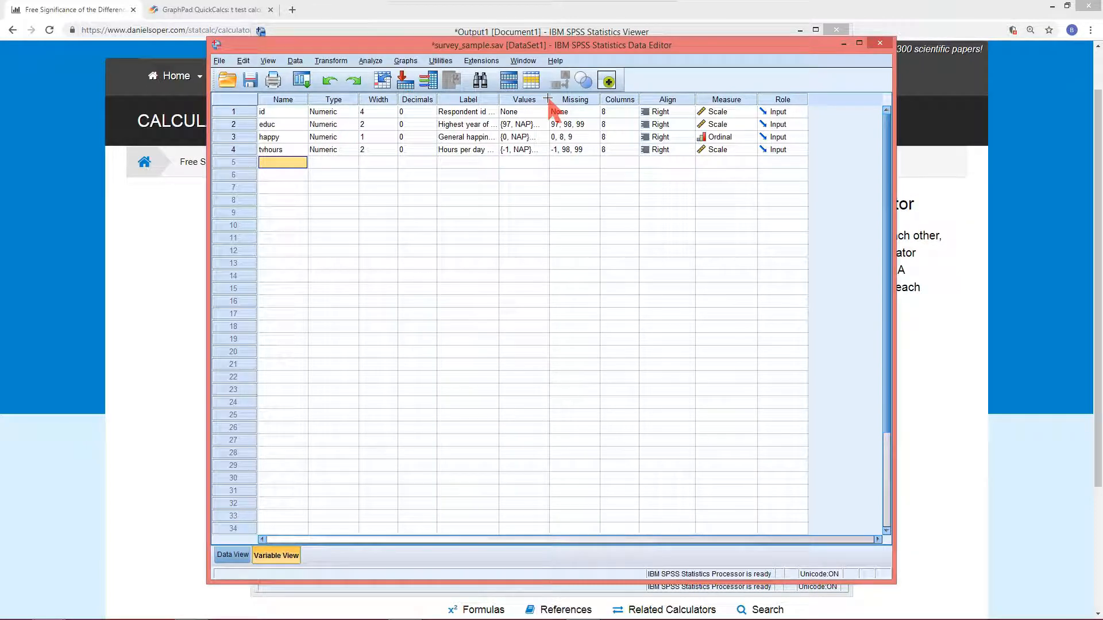
# Widen the Values column and inspect the missing-value settings of happy and tvhours
pyautogui.moveTo(548, 99); pyautogui.dragTo(587, 100)
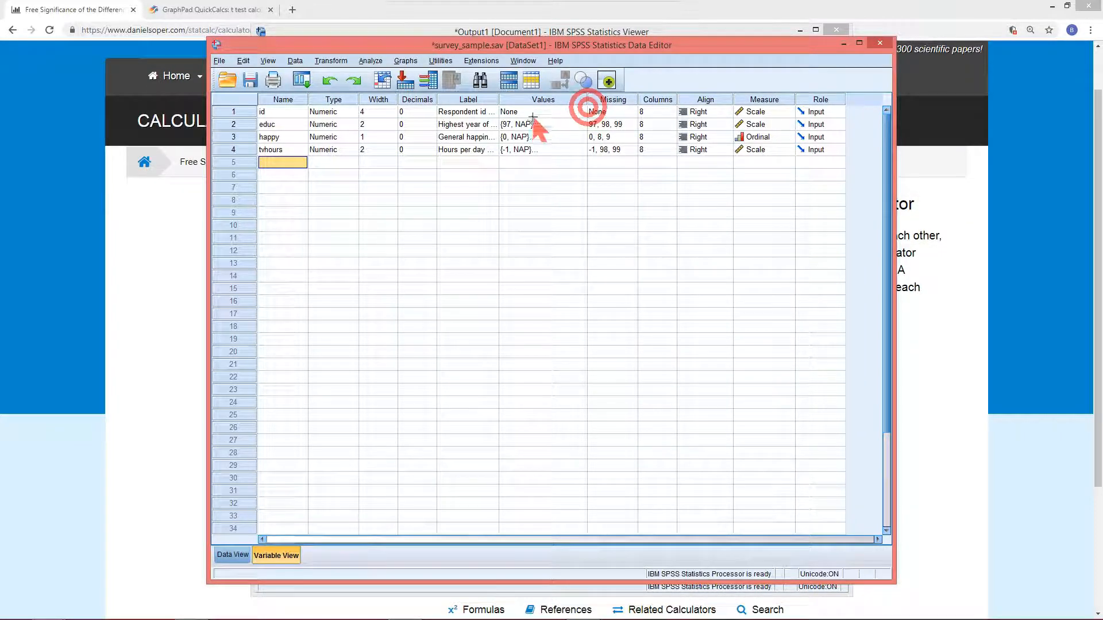
pyautogui.click(607, 137)
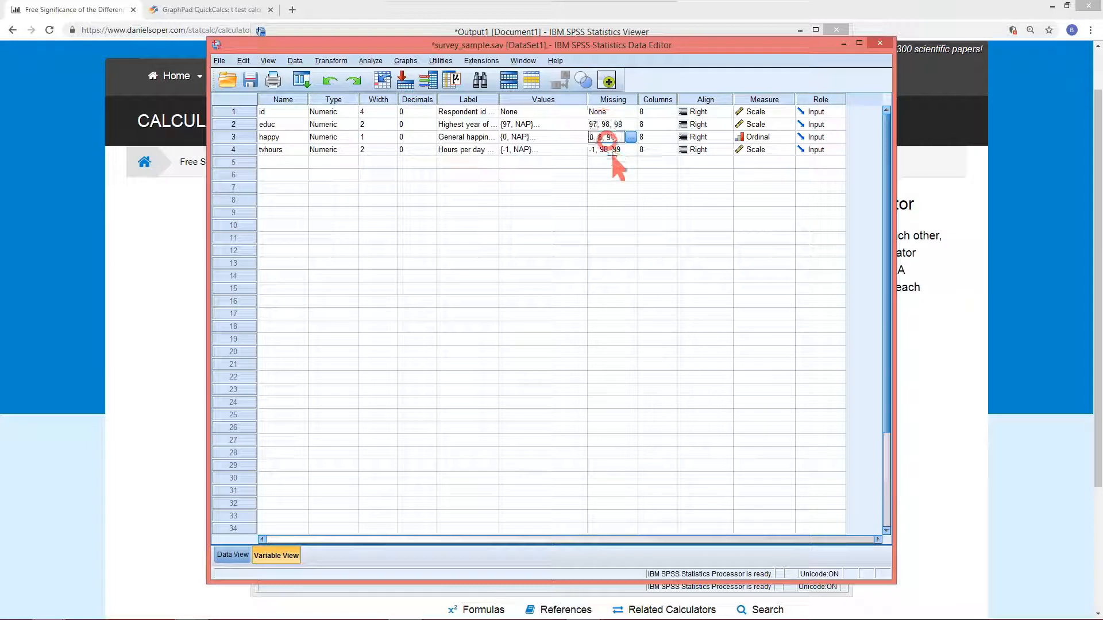
pyautogui.click(609, 151)
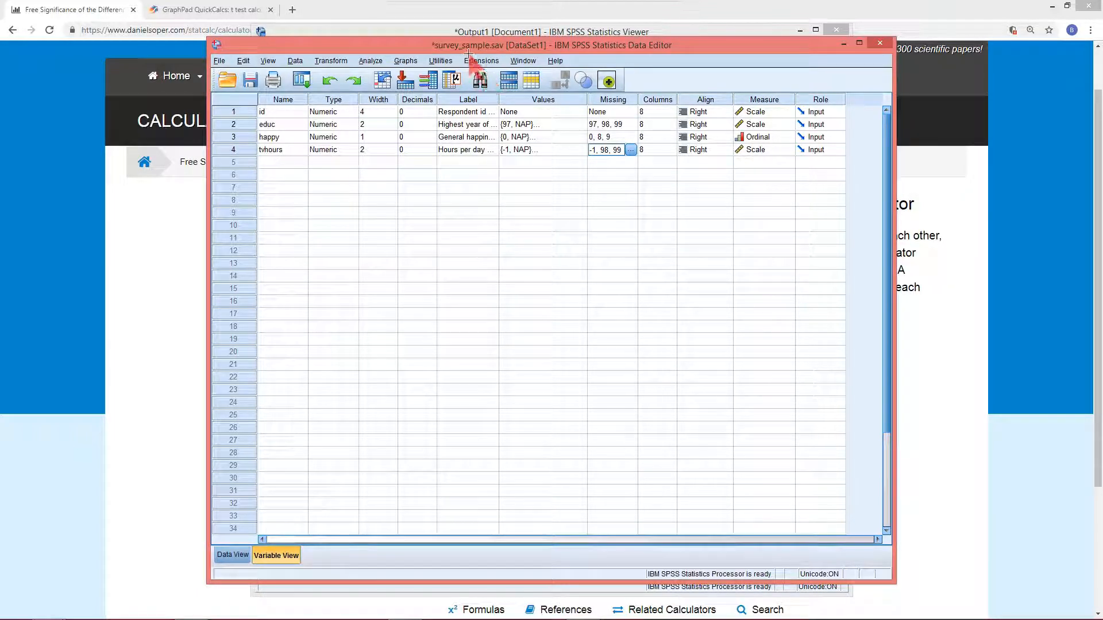
# Switch to Data View and sort the cases by educ in ascending order
pyautogui.moveTo(468, 51); pyautogui.dragTo(388, 47)
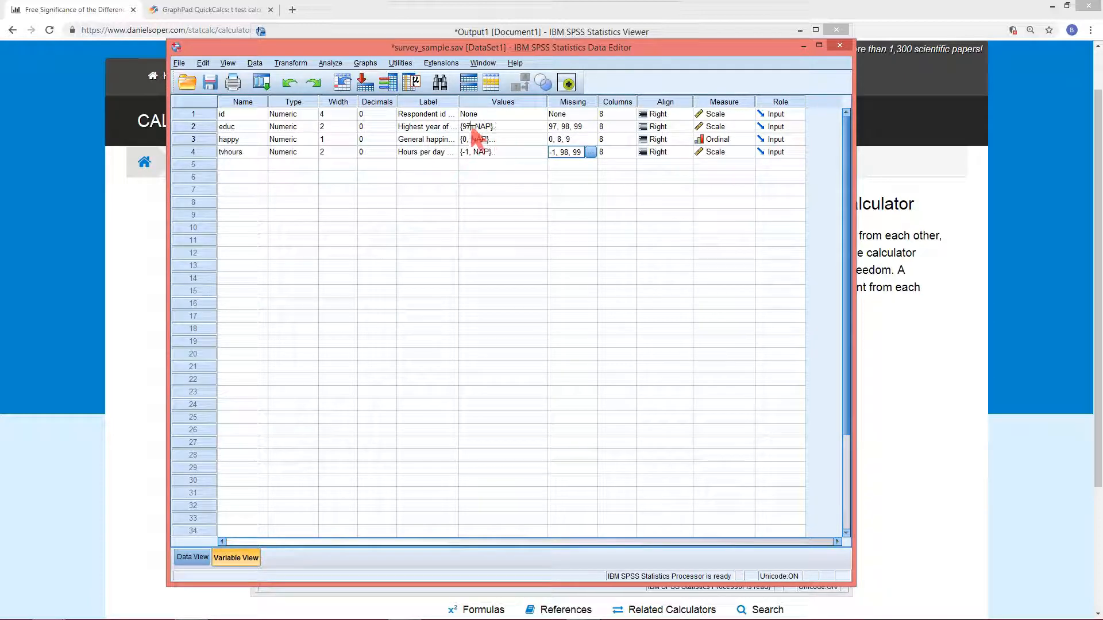
pyautogui.doubleClick(195, 126)
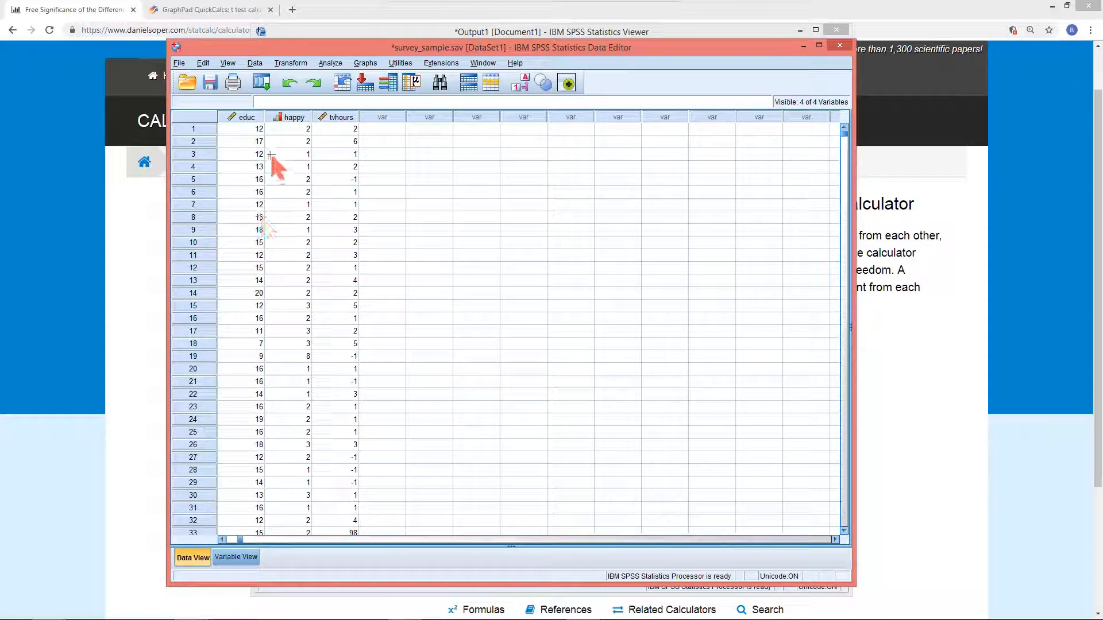
pyautogui.rightClick(247, 118)
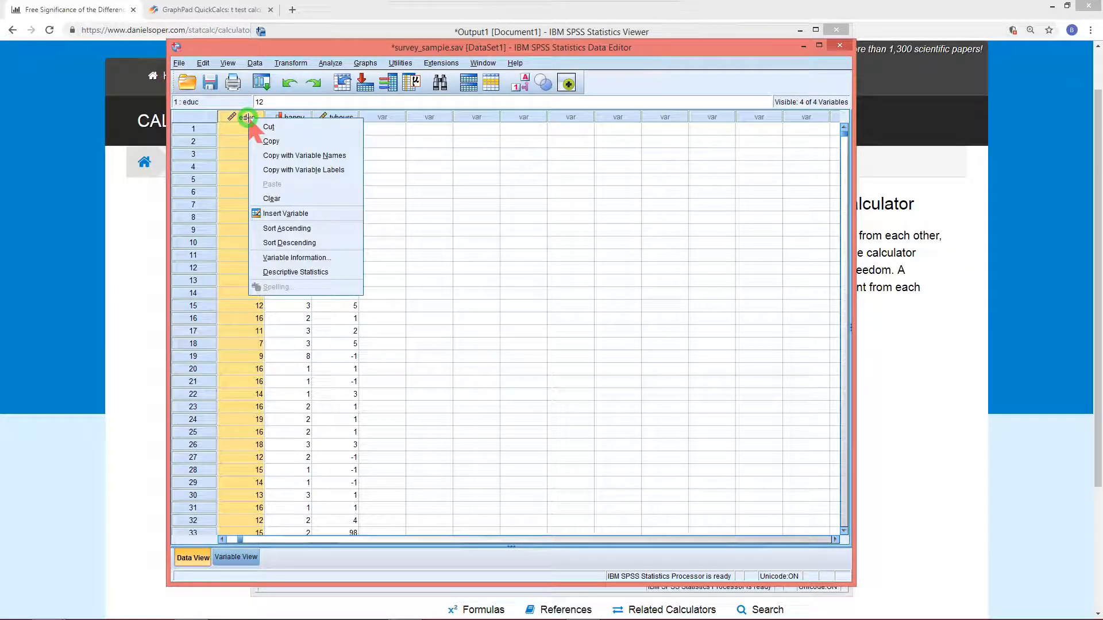
pyautogui.click(288, 228)
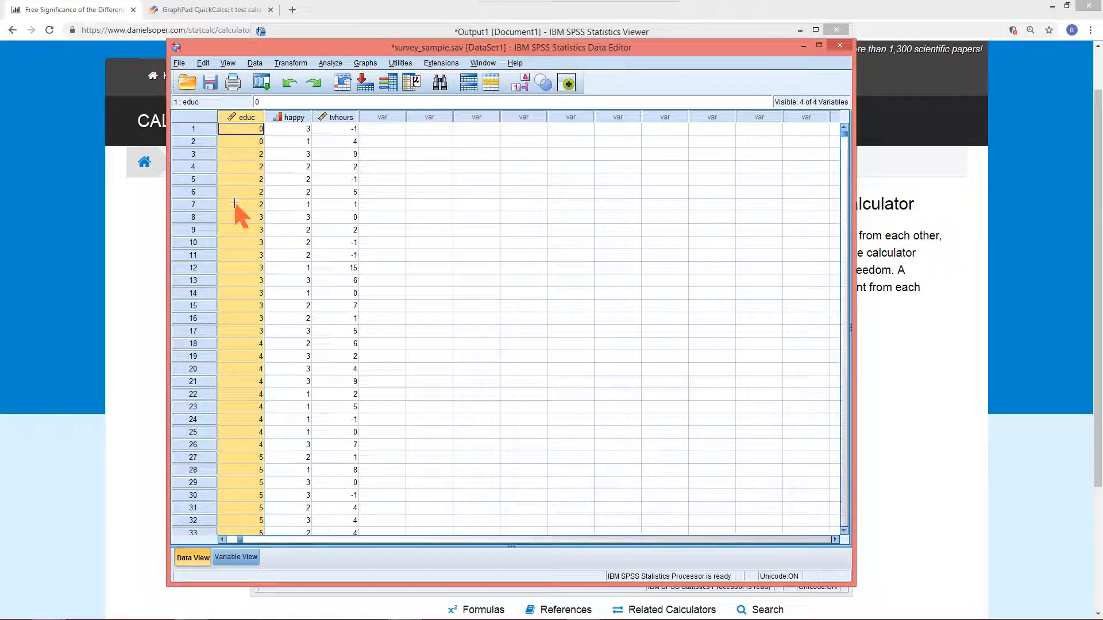
# Re-sort the cases by educ in descending order
pyautogui.rightClick(242, 115)
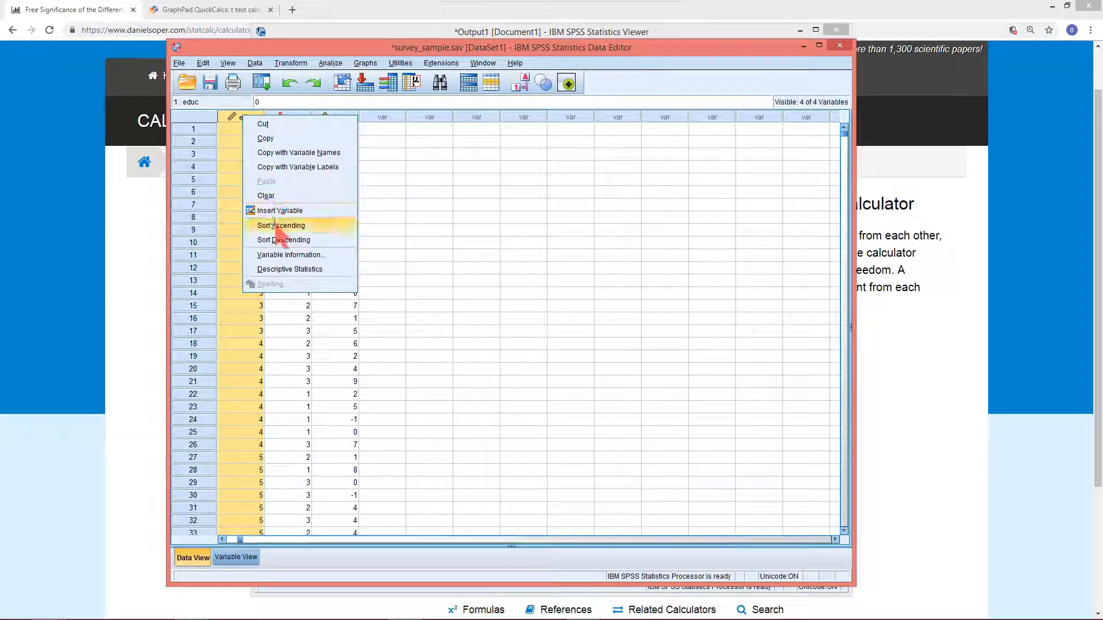
pyautogui.click(276, 240)
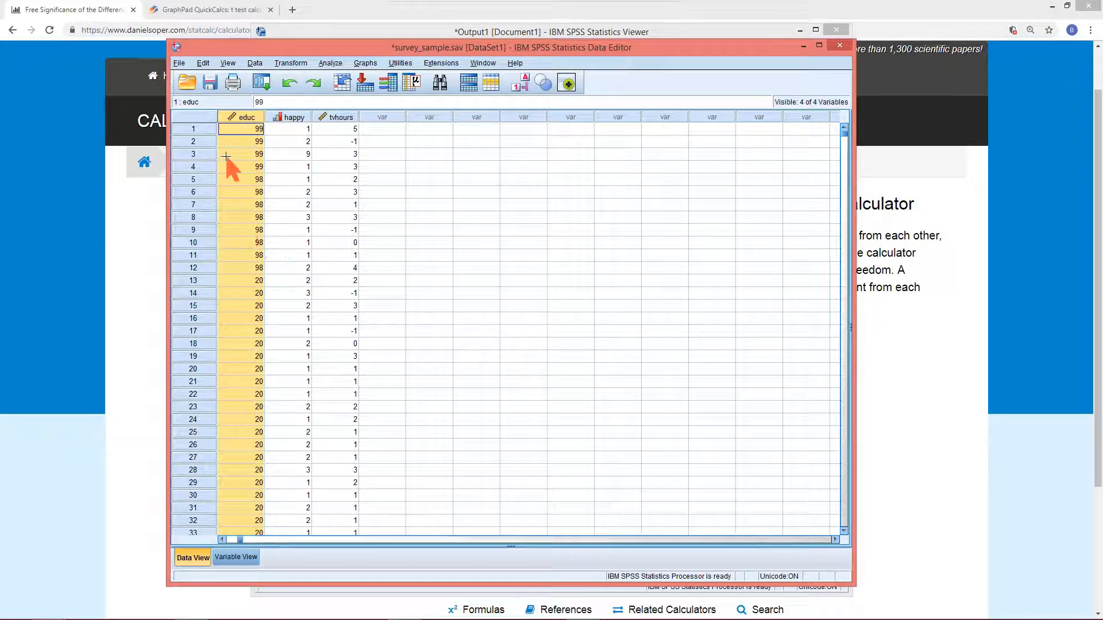
# Clear the educ missing codes 99 and 98 from the first twelve cases
pyautogui.click(246, 127)
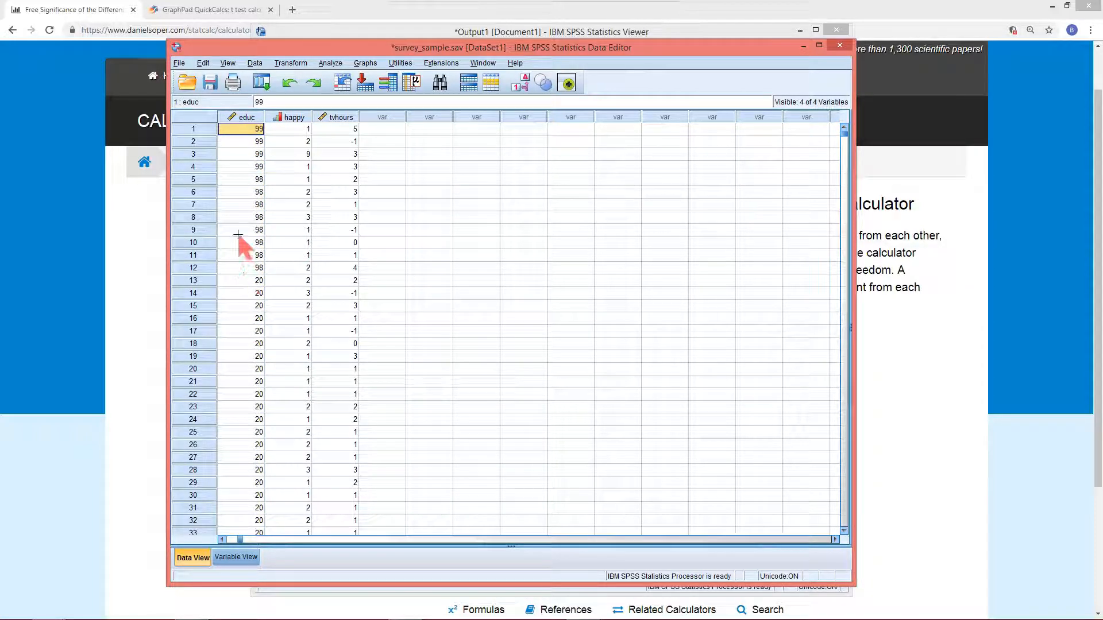
pyautogui.keyDown('shift'); pyautogui.click(242, 268); pyautogui.keyUp('shift')
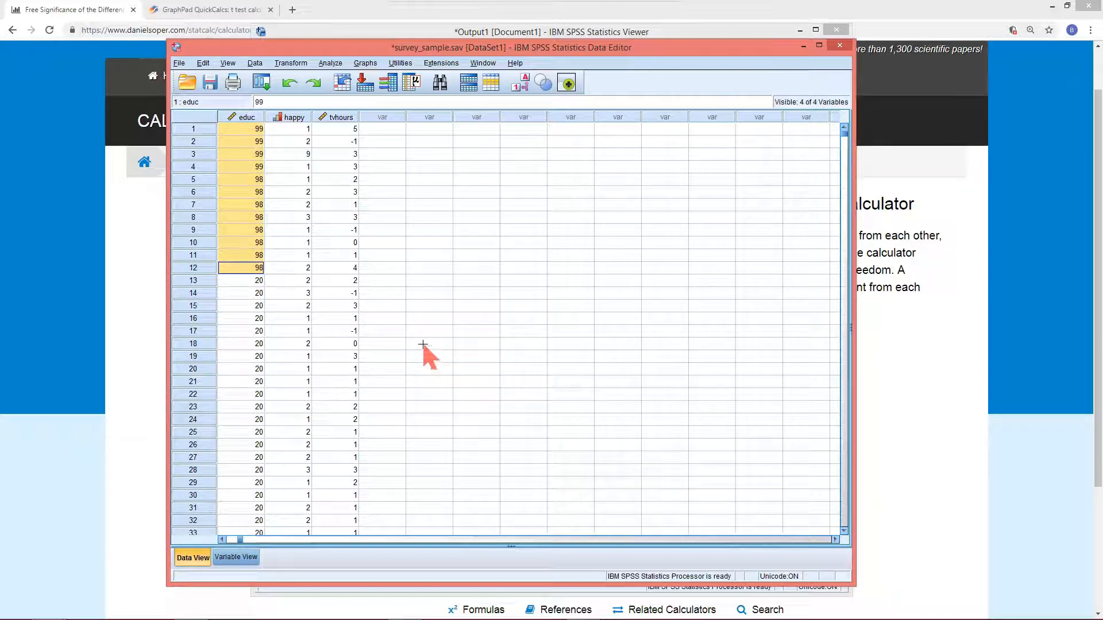
pyautogui.press('Delete')
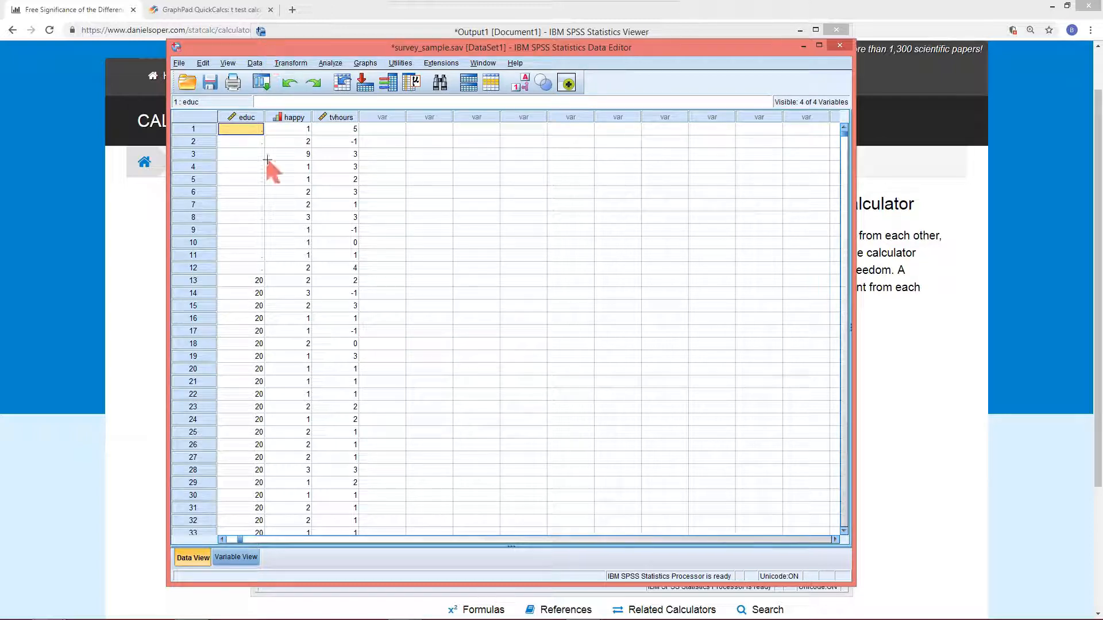
# Sort the cases by happy, first ascending and then in descending order
pyautogui.click(295, 118)
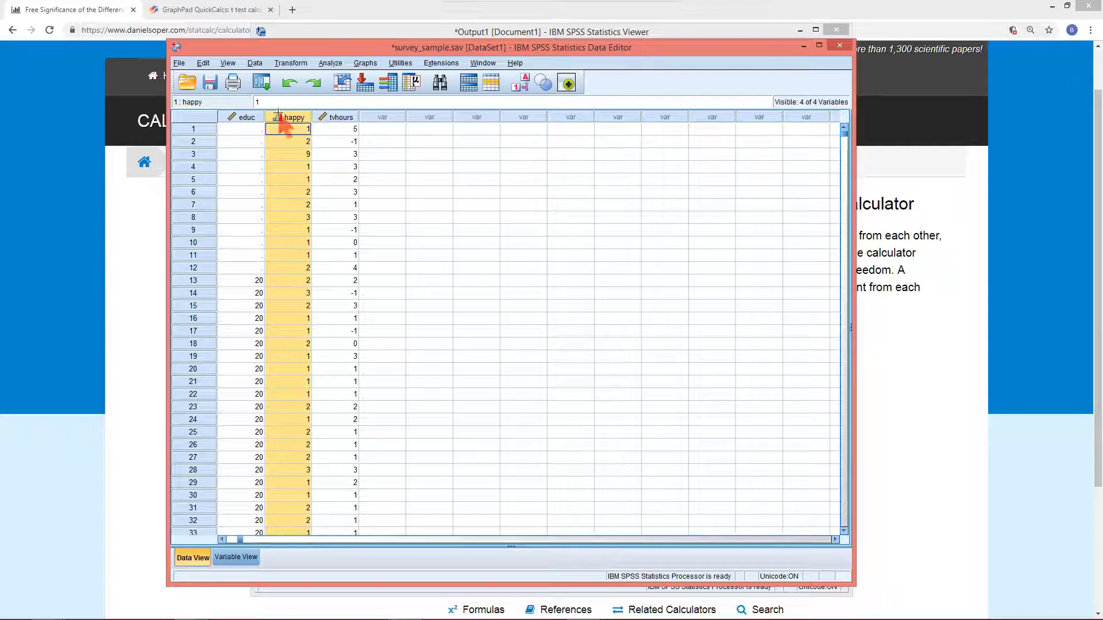
pyautogui.moveTo(298, 119)
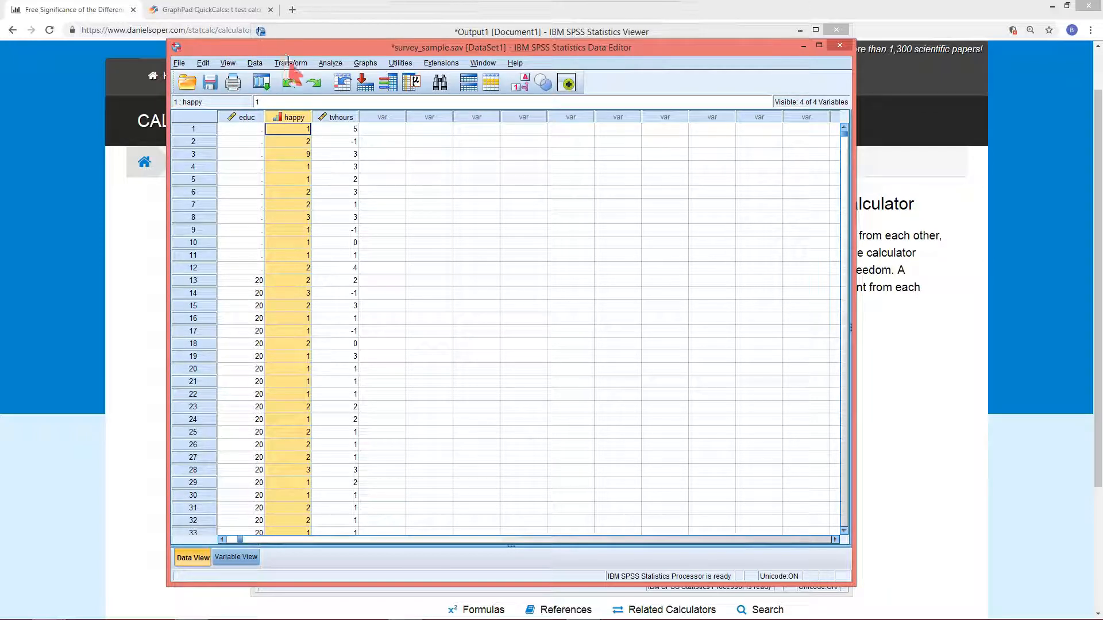
pyautogui.rightClick(293, 115)
pyautogui.click(343, 220)
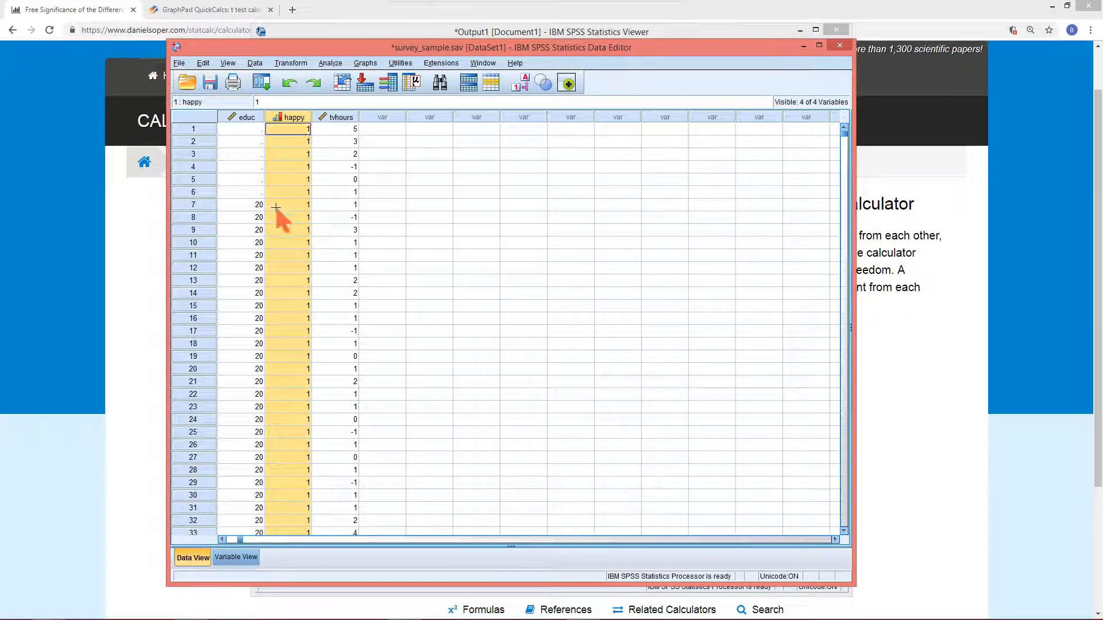
pyautogui.rightClick(282, 117)
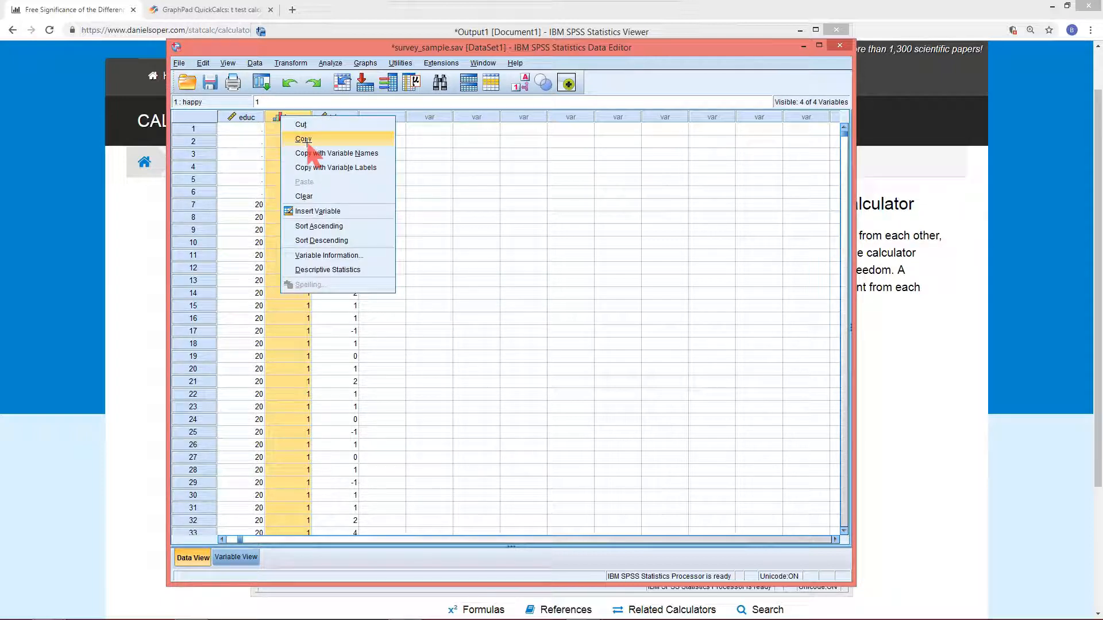
pyautogui.click(316, 240)
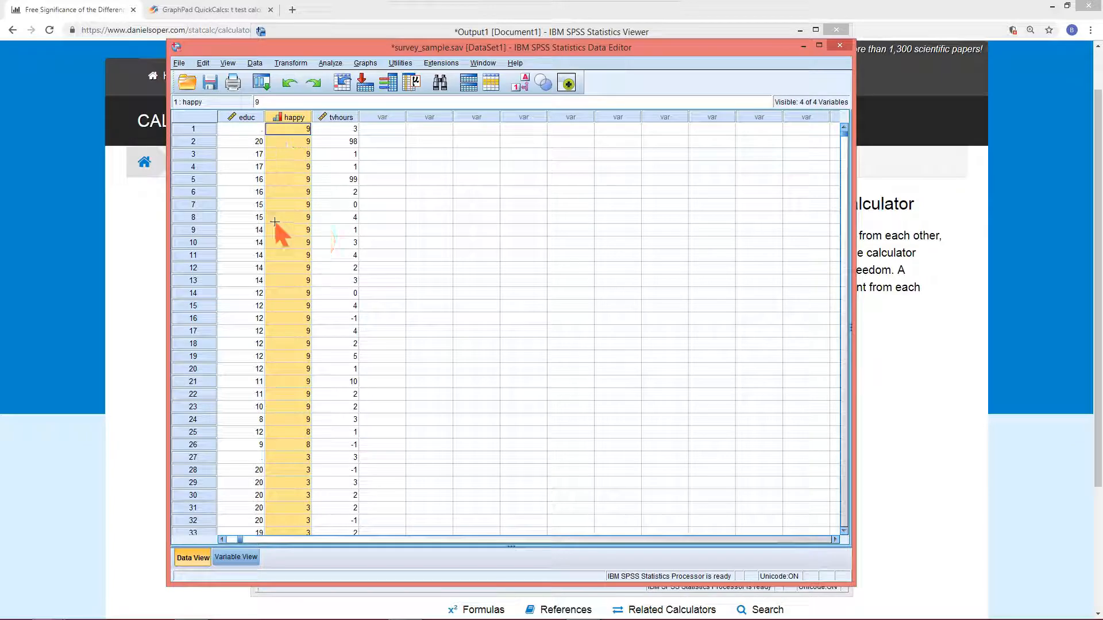
# Clear the happy missing codes 9 and 8 from the top 26 cases
pyautogui.click(301, 132)
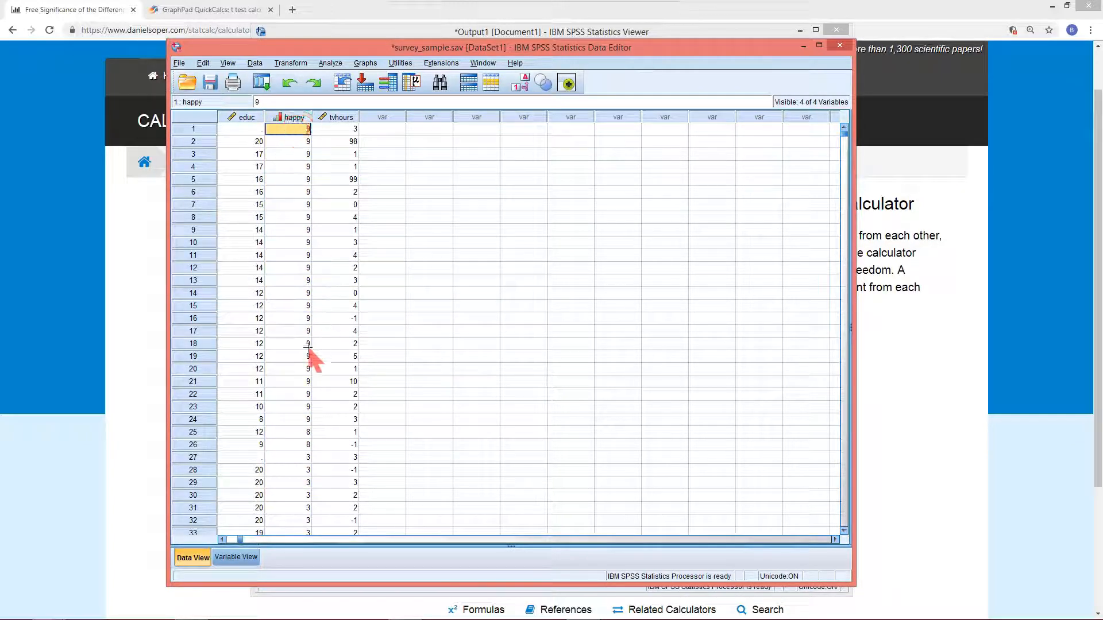
pyautogui.keyDown('shift'); pyautogui.click(287, 446); pyautogui.keyUp('shift')
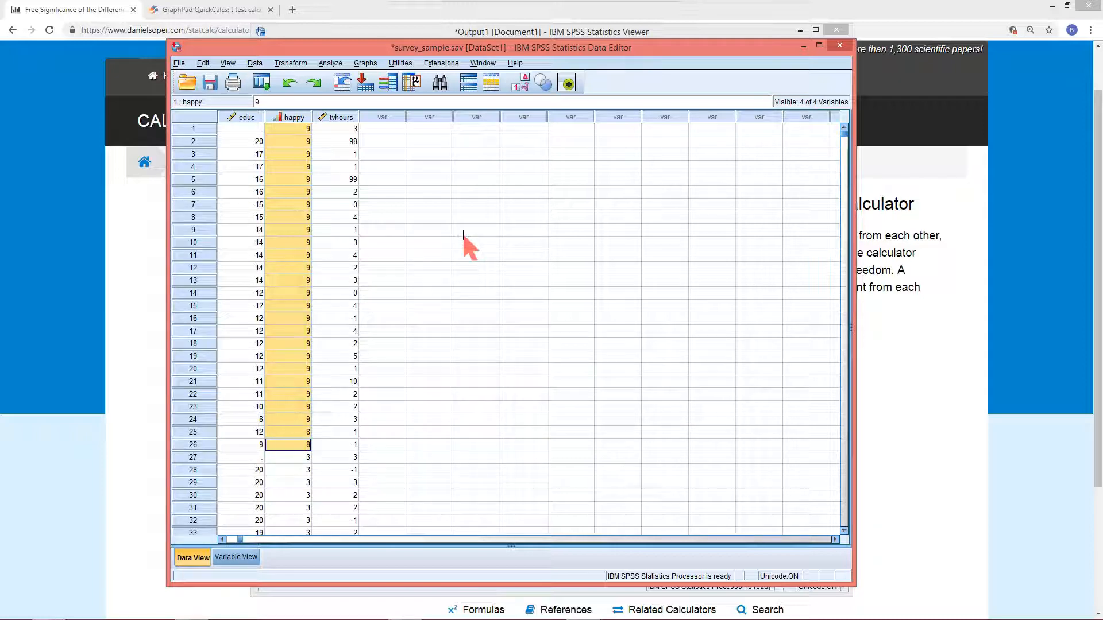
pyautogui.press('Delete')
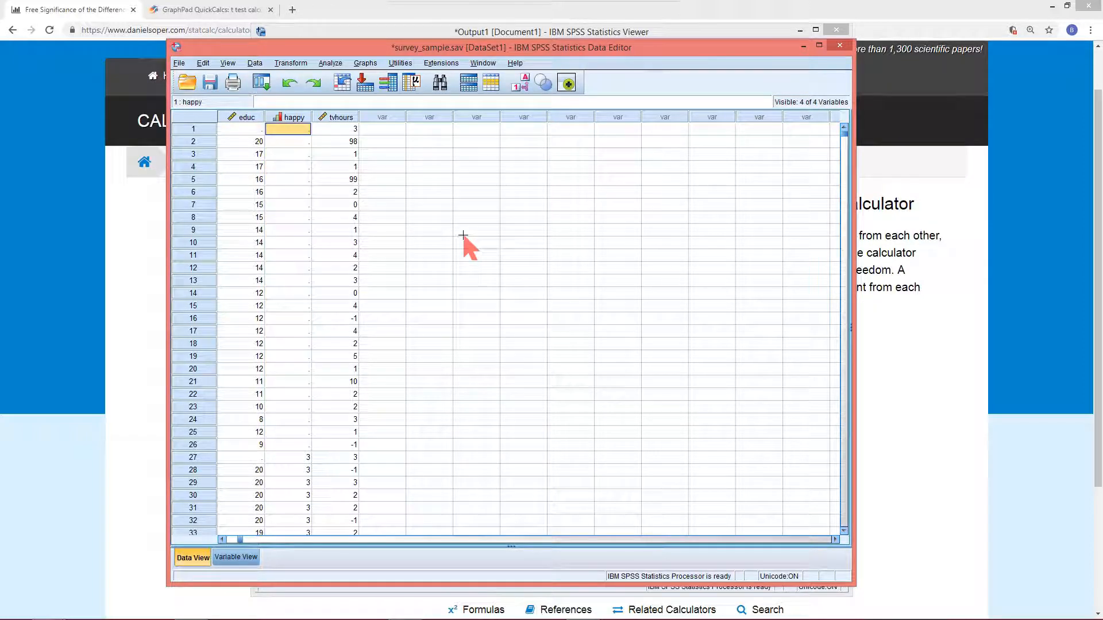
pyautogui.scroll(-2, 292, 378)
pyautogui.scroll(2, 301, 368)
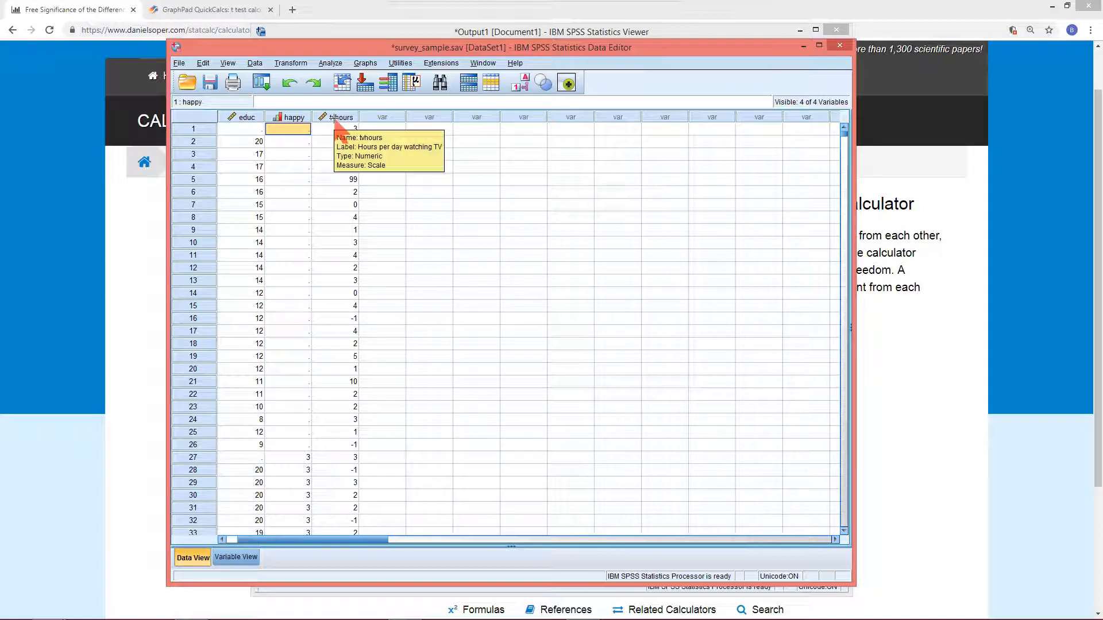
# Sort the cases by tvhours in ascending order
pyautogui.click(335, 118)
pyautogui.rightClick(336, 119)
pyautogui.click(375, 226)
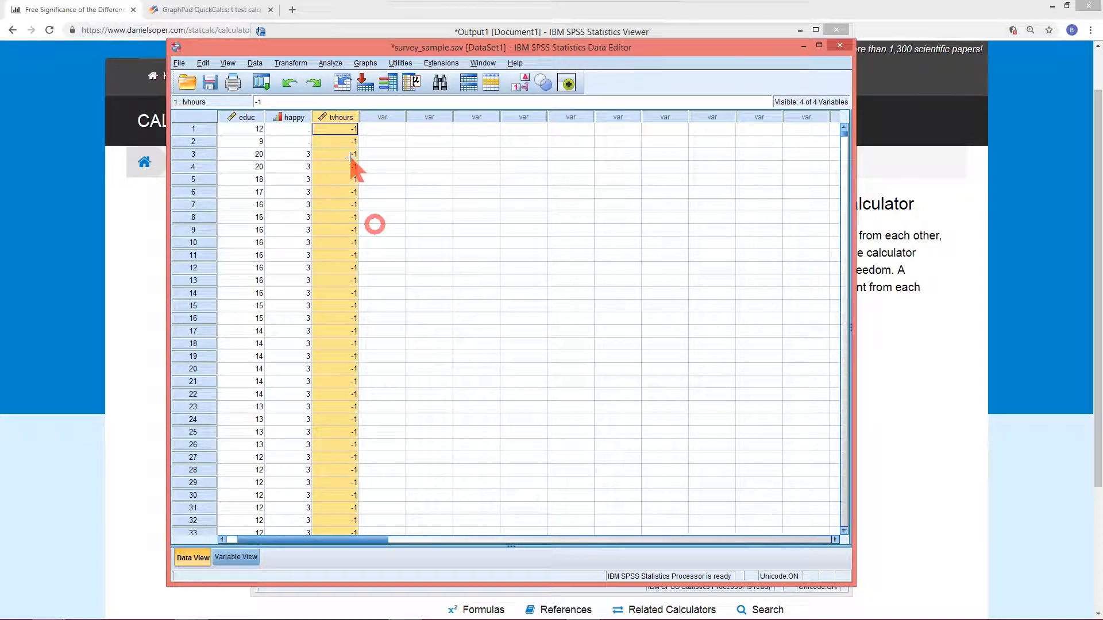
# Clear every tvhours value of -1 from the top cases down to case 463
pyautogui.click(338, 130)
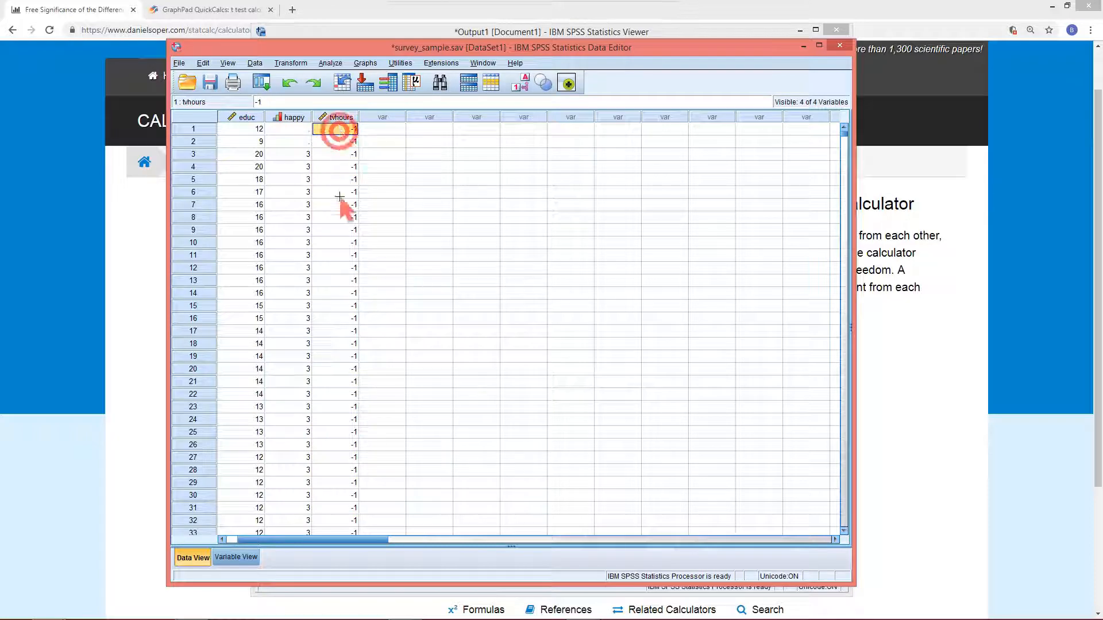
pyautogui.scroll(-10, 337, 350)
pyautogui.scroll(-20, 335, 344)
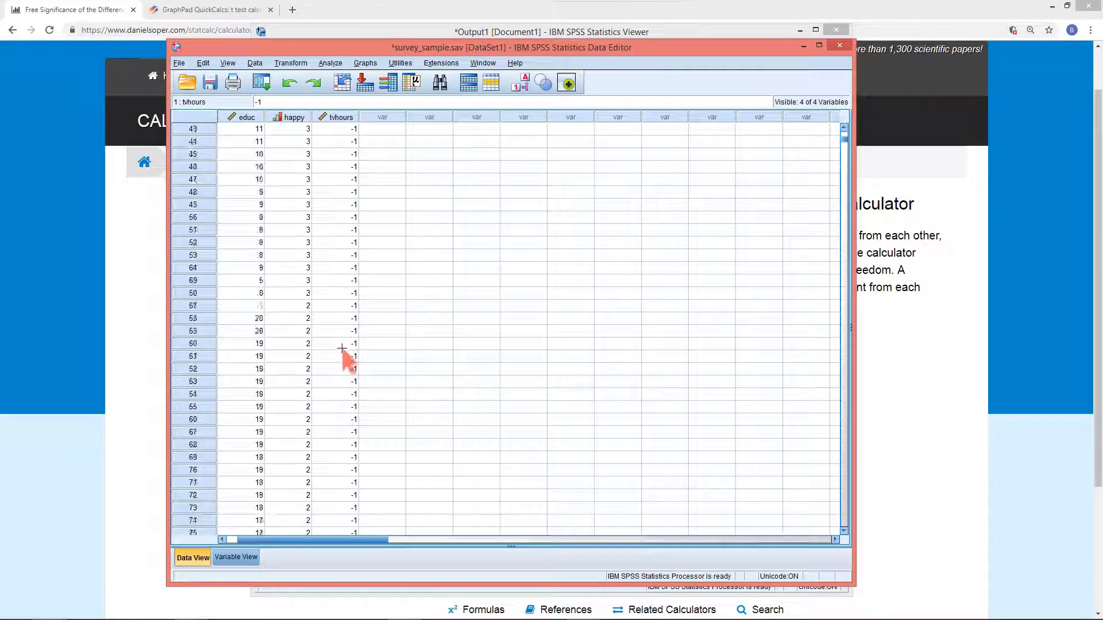
pyautogui.scroll(-20, 316, 334)
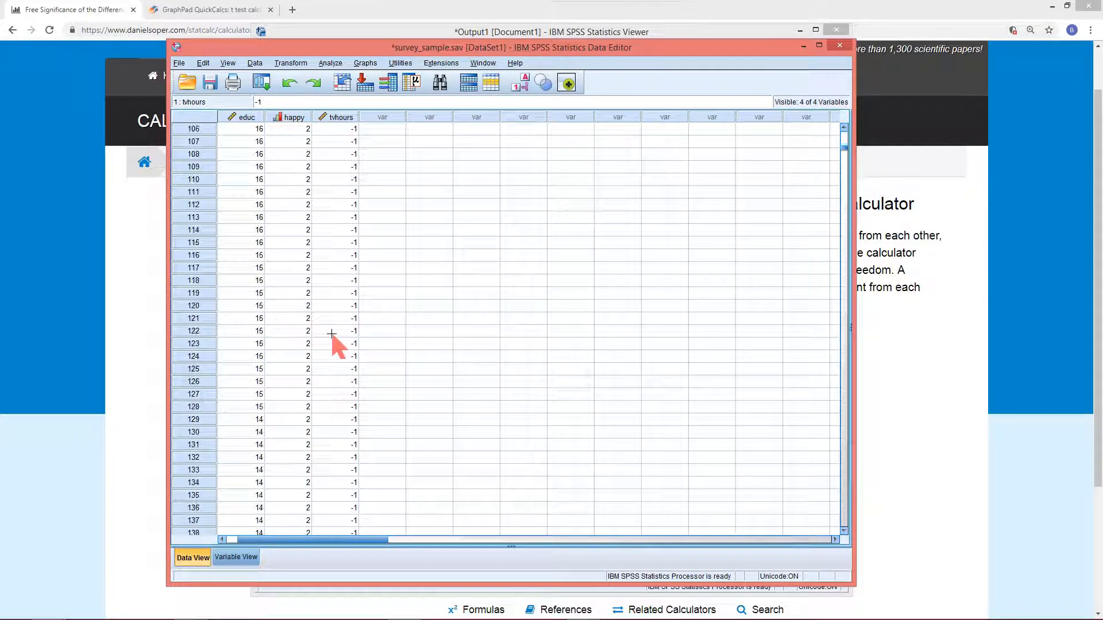
pyautogui.scroll(-20, 338, 369)
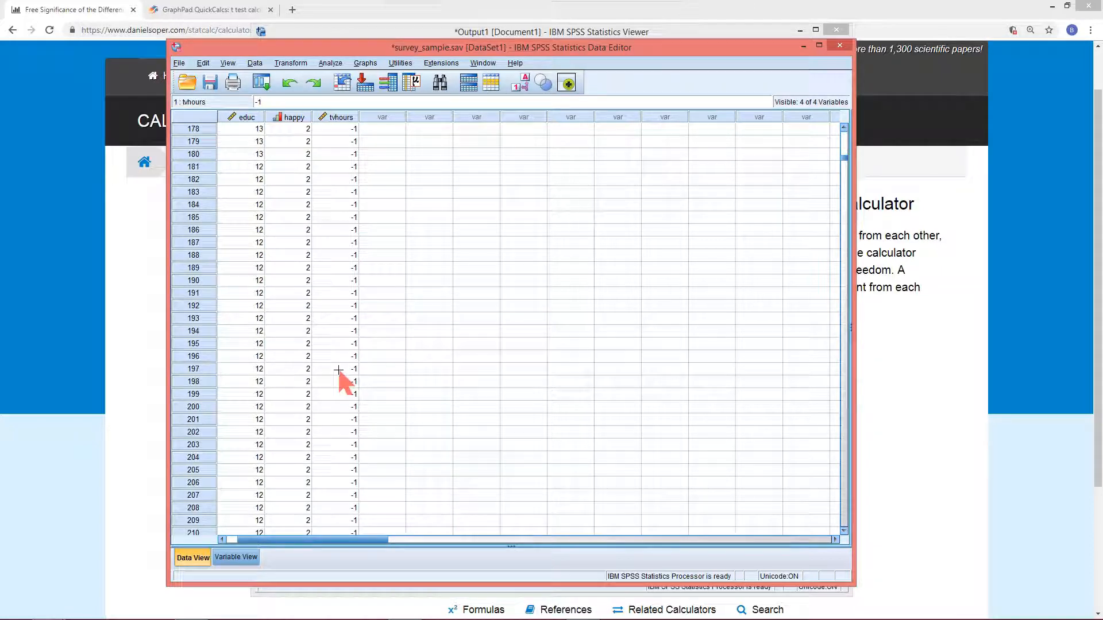
pyautogui.scroll(-20, 346, 359)
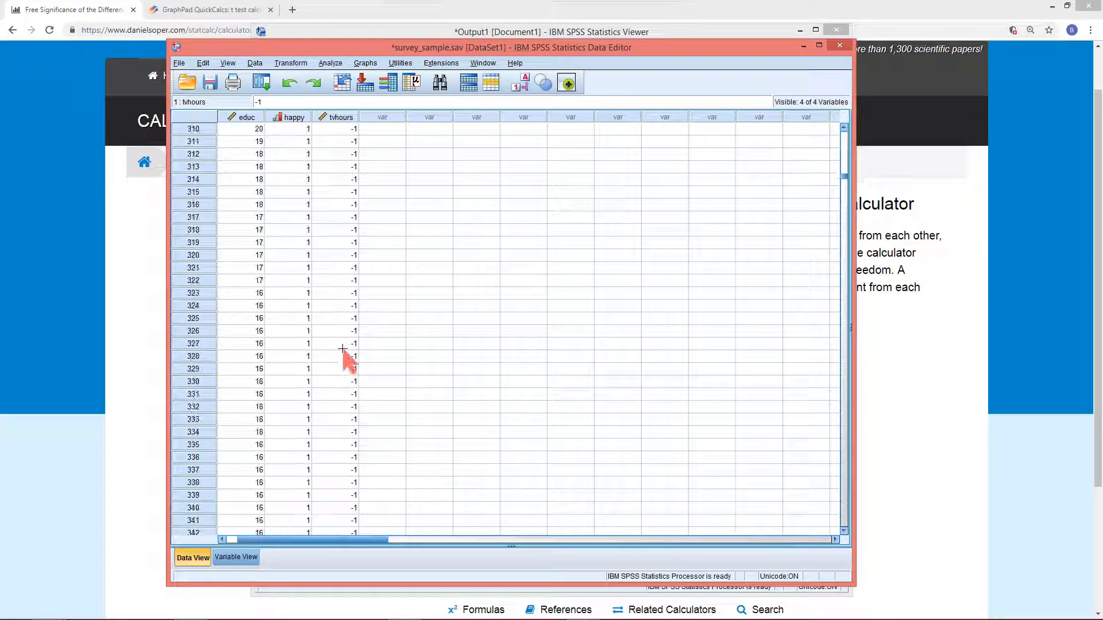
pyautogui.scroll(-19, 343, 354)
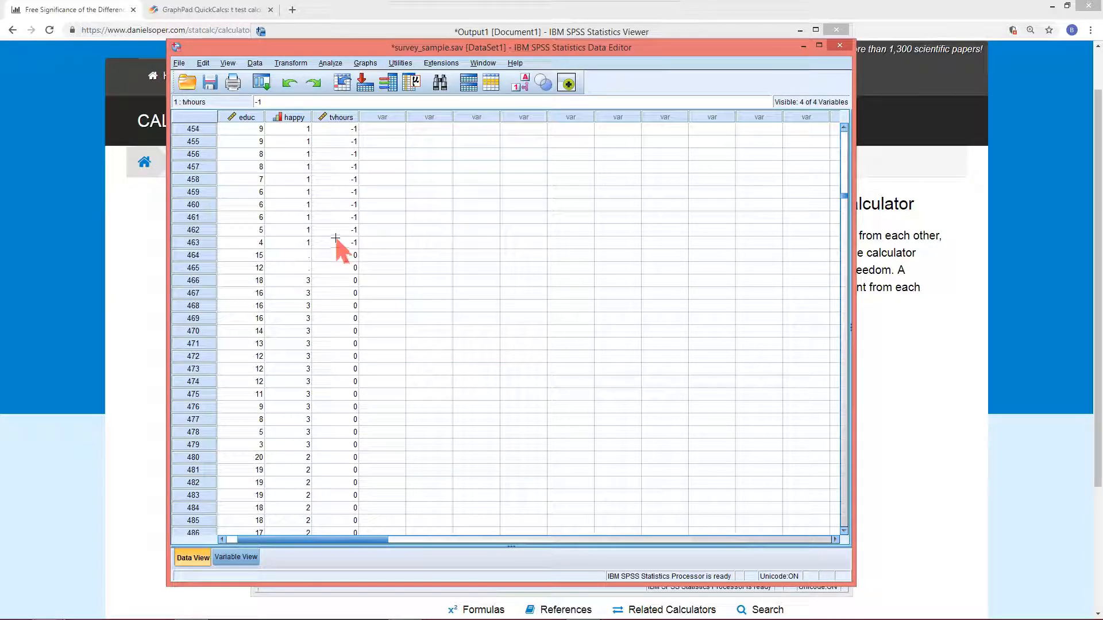
pyautogui.keyDown('shift'); pyautogui.click(335, 242); pyautogui.keyUp('shift')
pyautogui.click(289, 85)
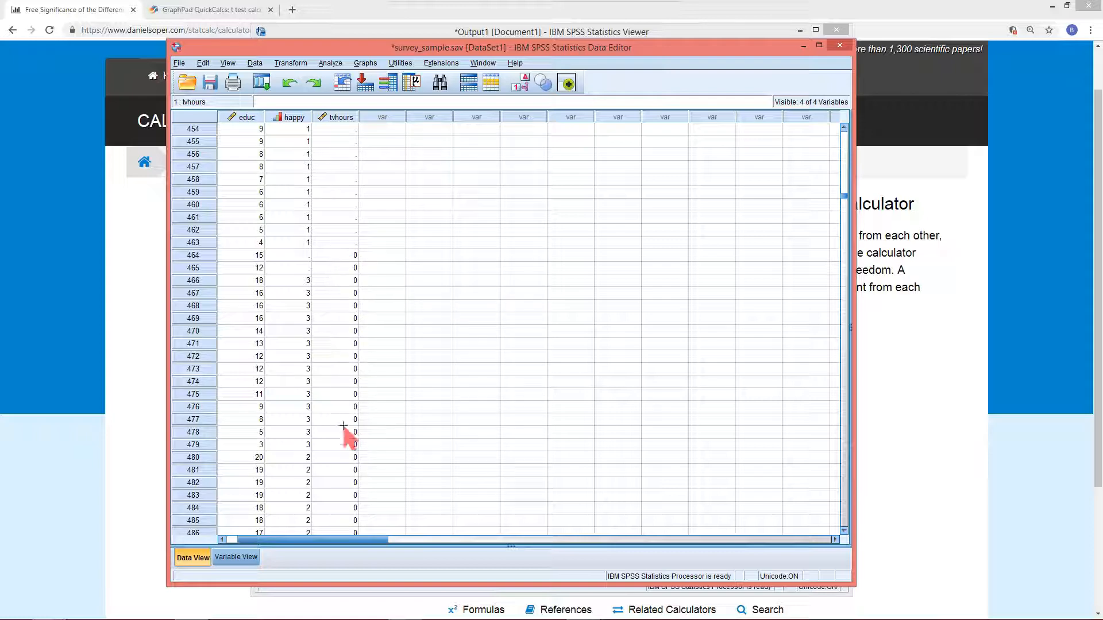
# Re-sort the cases by tvhours in descending order
pyautogui.scroll(11, 364, 254)
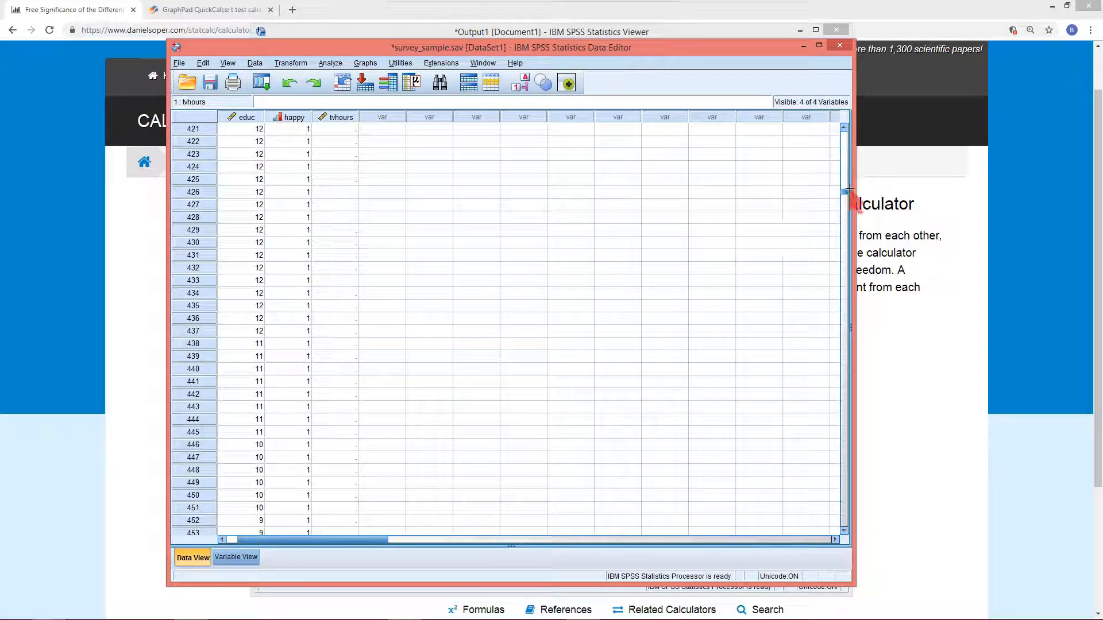
pyautogui.moveTo(844, 191); pyautogui.dragTo(843, 129)
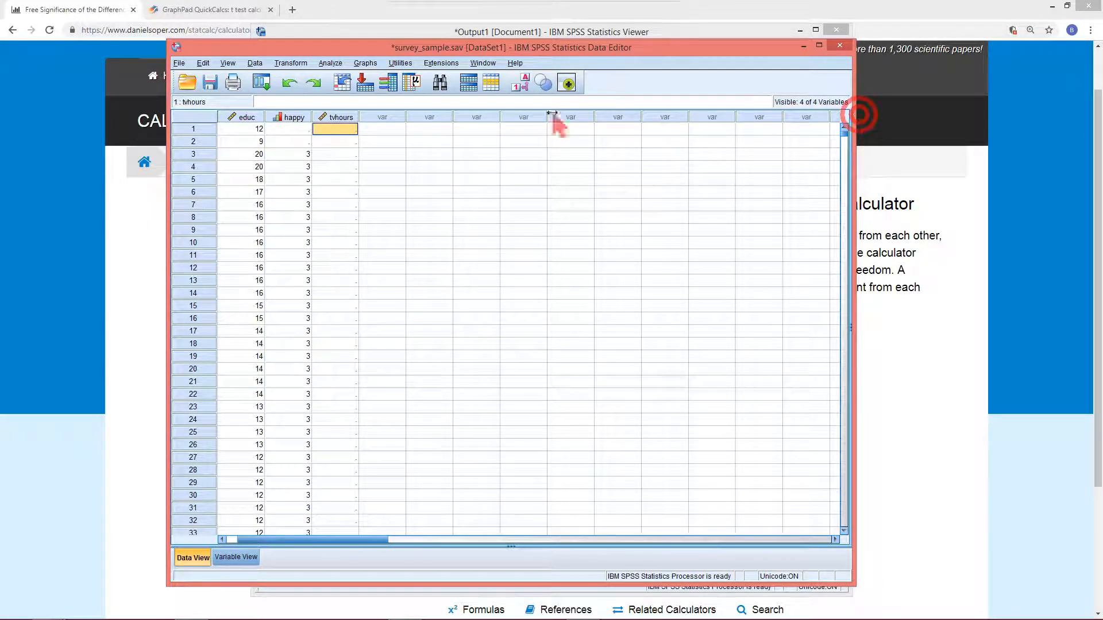
pyautogui.click(328, 117)
pyautogui.rightClick(329, 117)
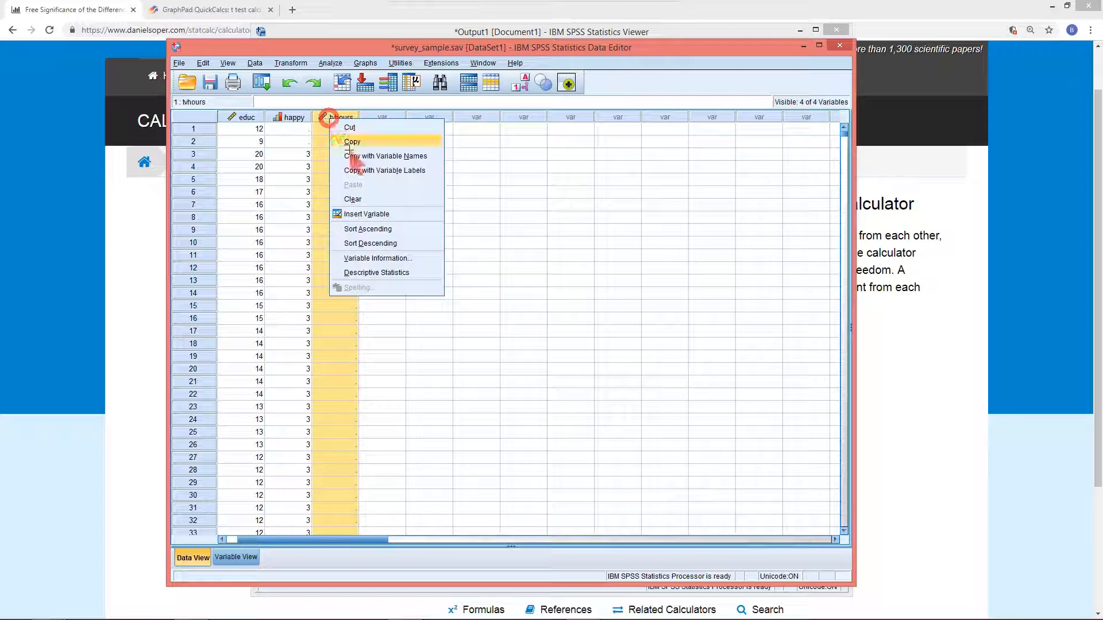
pyautogui.click(379, 241)
# Clear the tvhours missing codes 99 and 98 from the top 32 cases
pyautogui.click(342, 132)
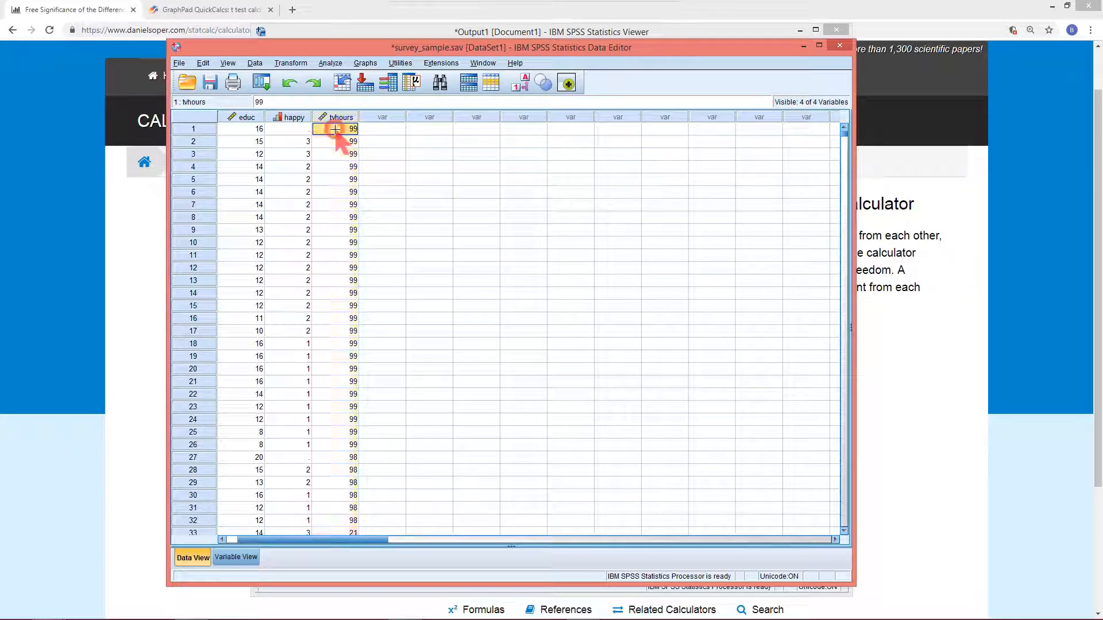
pyautogui.scroll(-3, 333, 310)
pyautogui.scroll(-4, 333, 309)
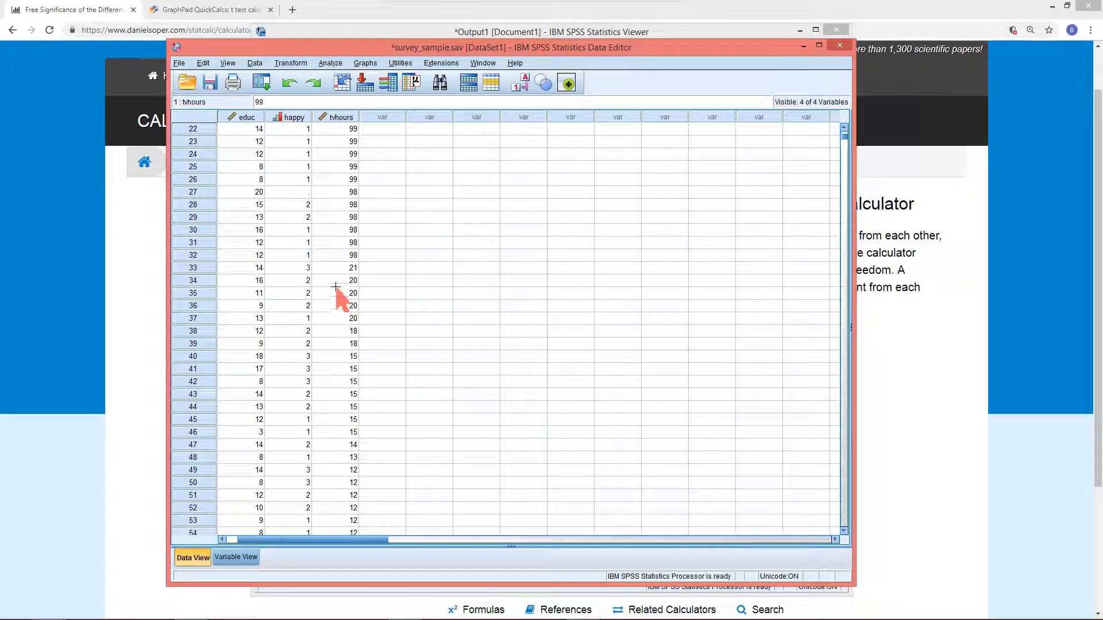
pyautogui.keyDown('shift'); pyautogui.click(333, 255); pyautogui.keyUp('shift')
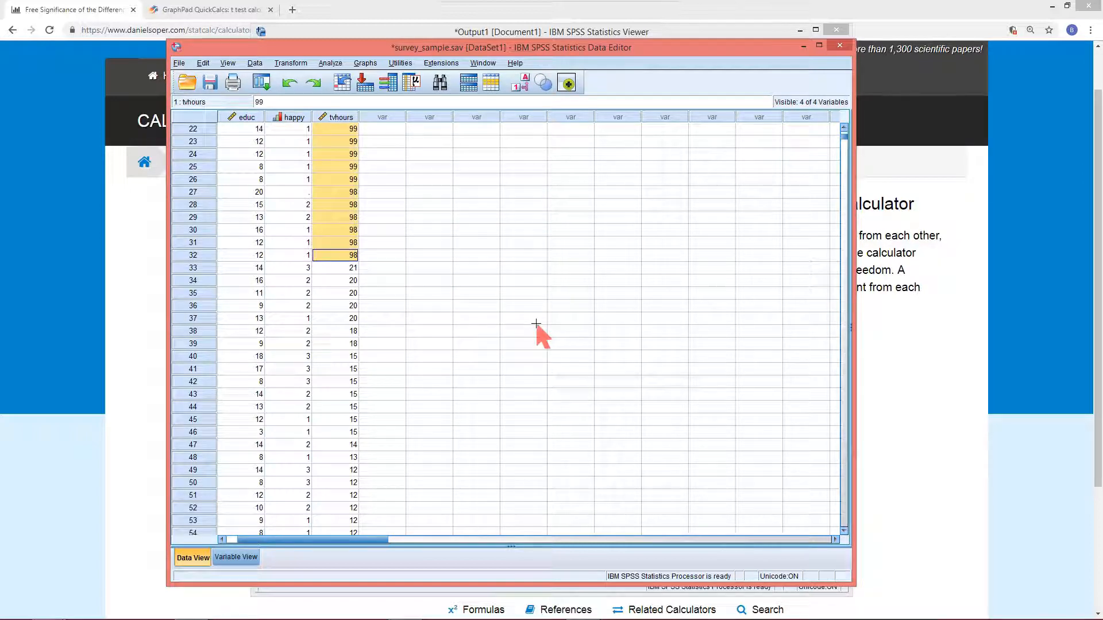
pyautogui.press('Delete')
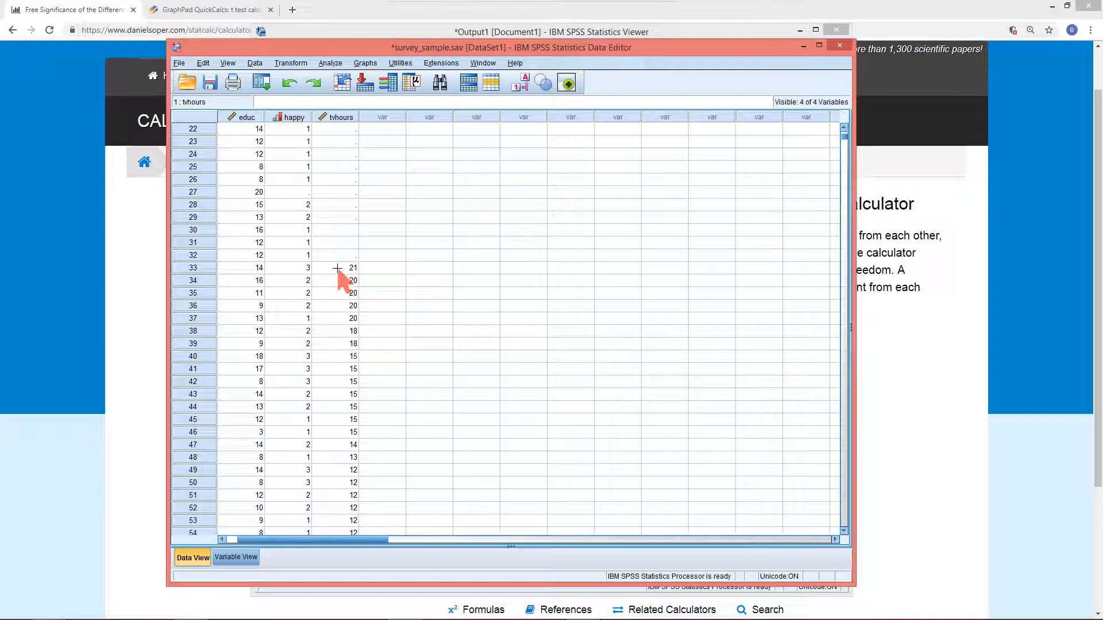
# Switch to Variable View and widen the columns to review each variable's label, values and missing settings
pyautogui.click(334, 118)
pyautogui.doubleClick(333, 117)
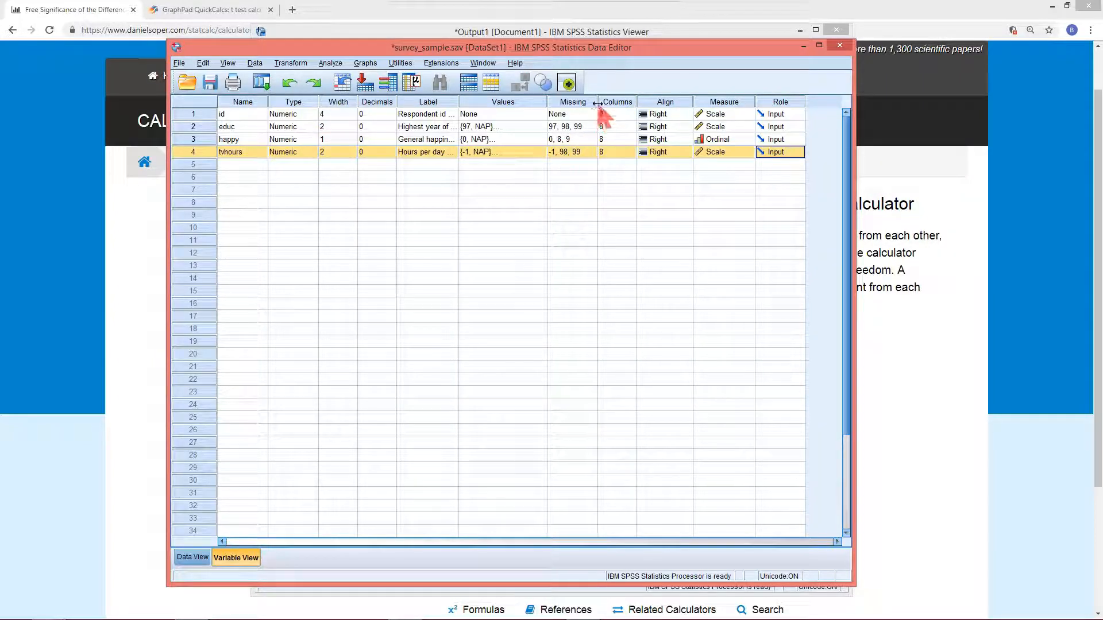
pyautogui.moveTo(597, 104); pyautogui.dragTo(619, 103)
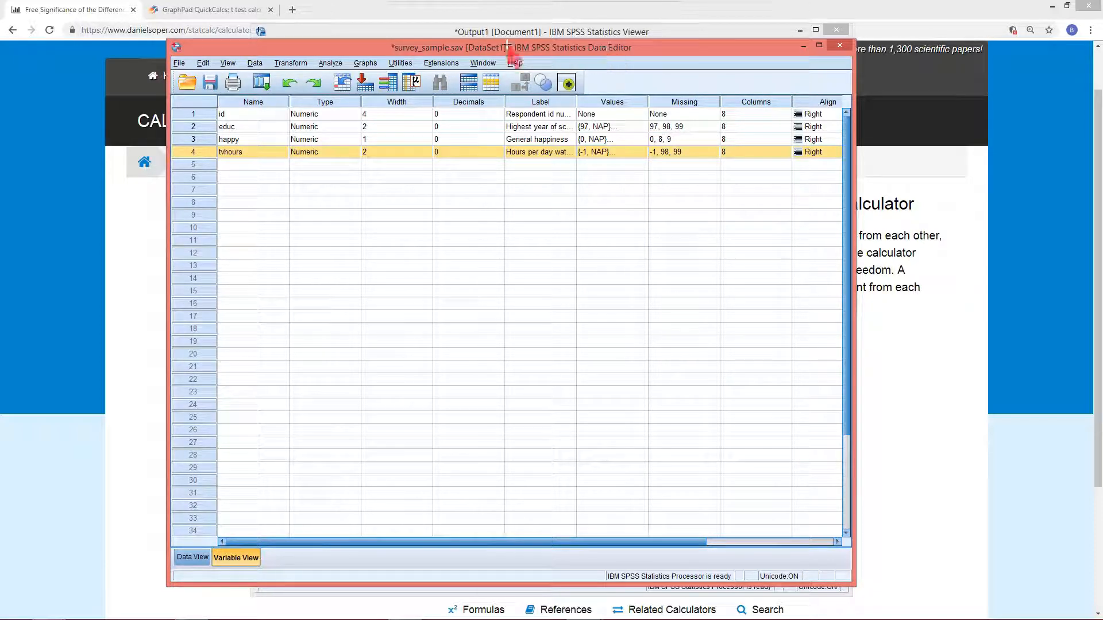
pyautogui.moveTo(276, 53); pyautogui.dragTo(258, 50)
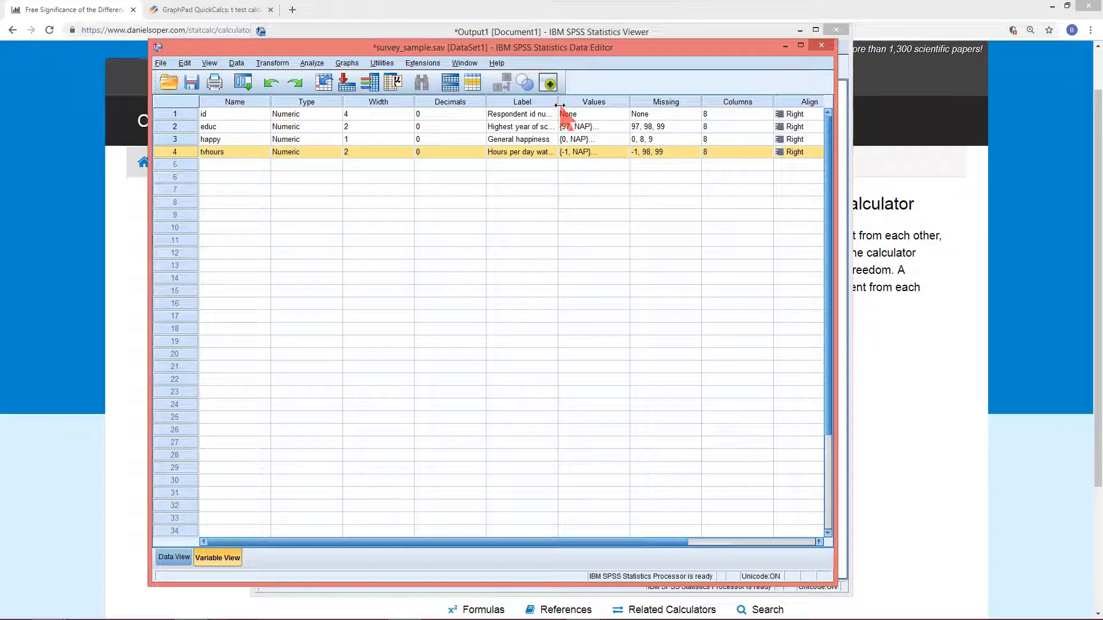
pyautogui.moveTo(557, 108); pyautogui.dragTo(627, 113)
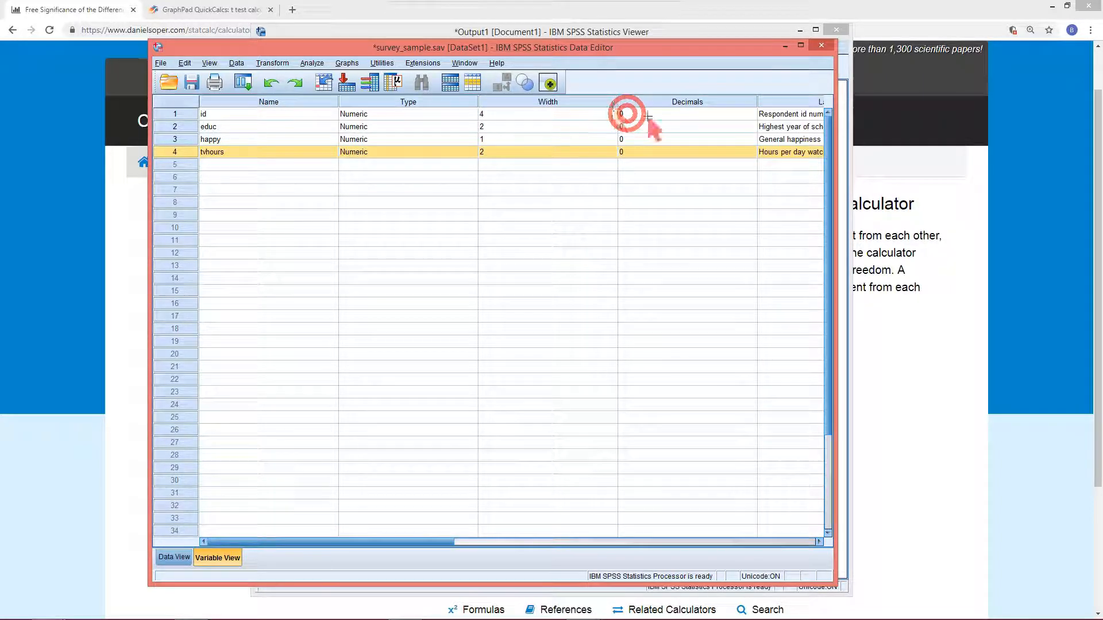
pyautogui.moveTo(615, 101); pyautogui.dragTo(541, 102)
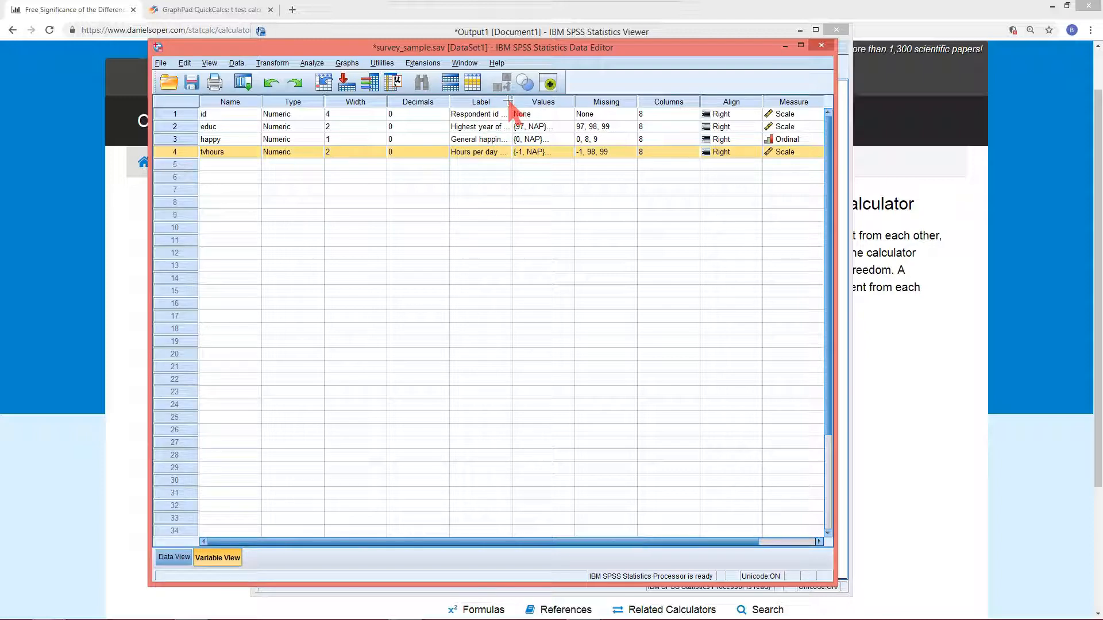
pyautogui.moveTo(508, 102); pyautogui.dragTo(580, 109)
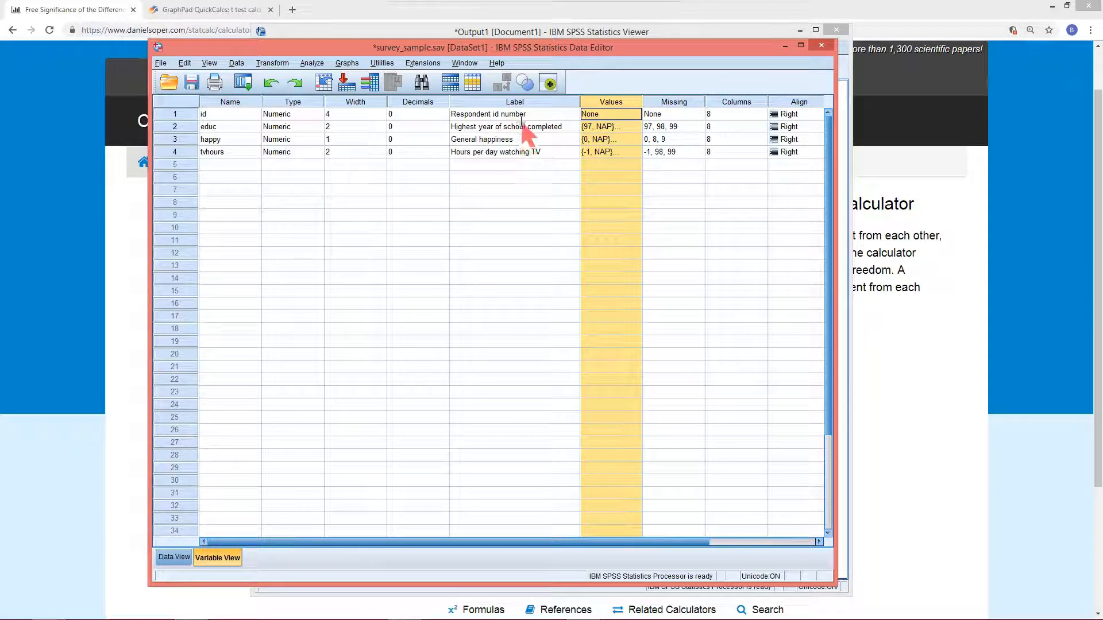
pyautogui.click(488, 140)
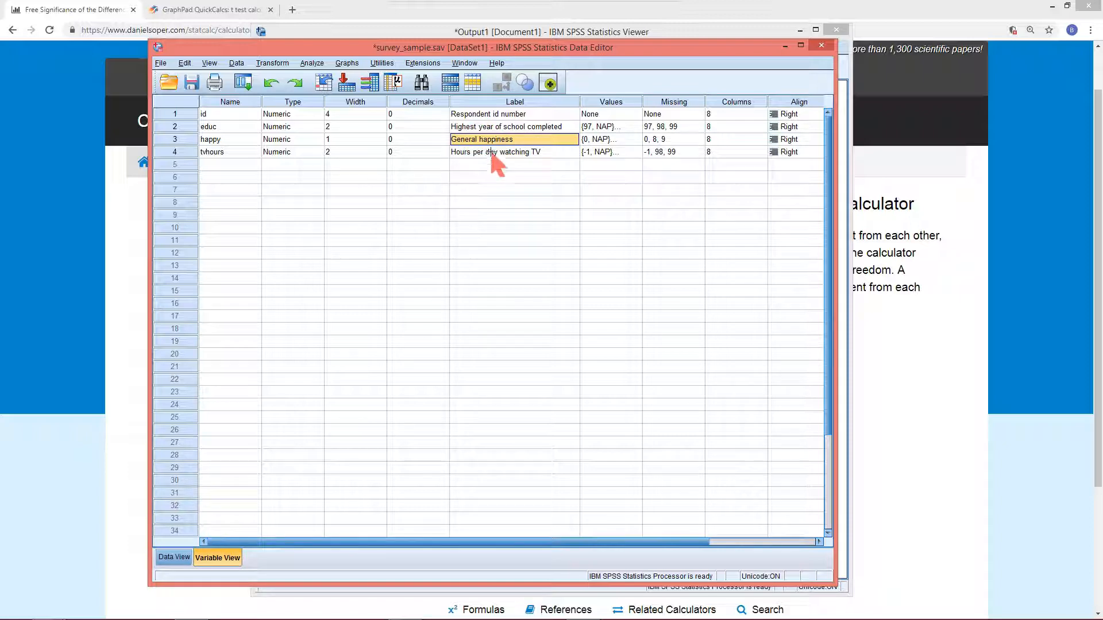
pyautogui.click(491, 153)
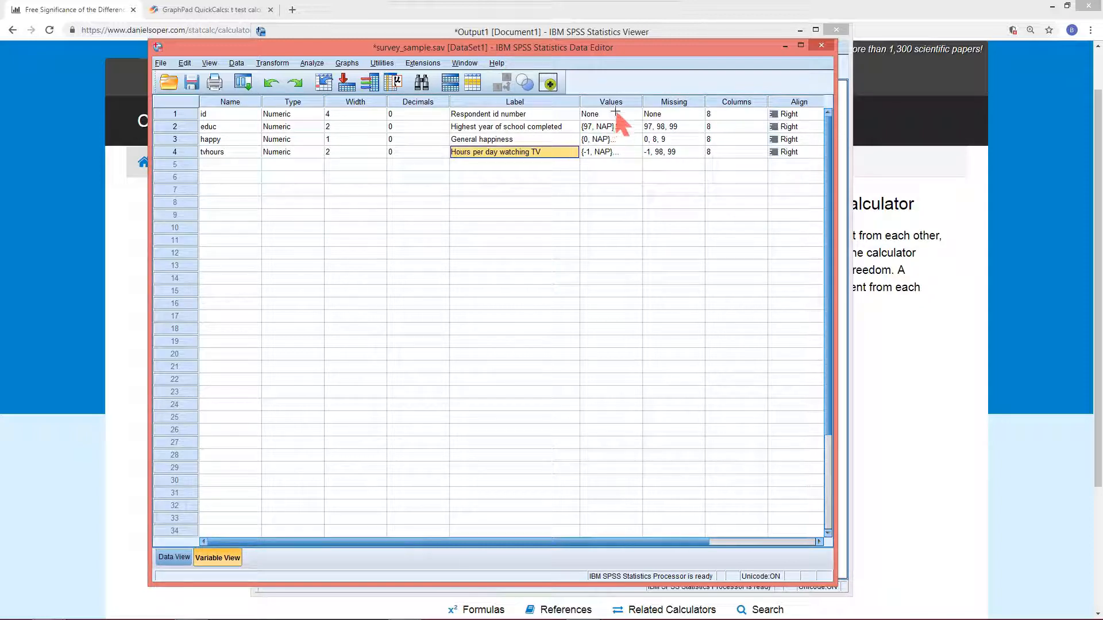
pyautogui.click(612, 153)
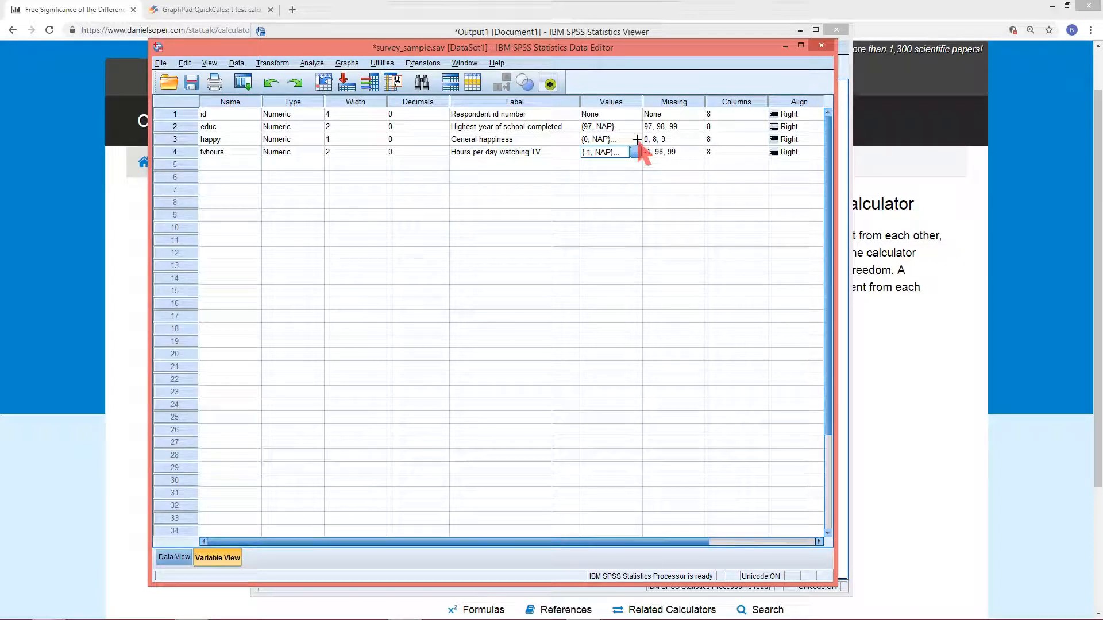
pyautogui.click(637, 140)
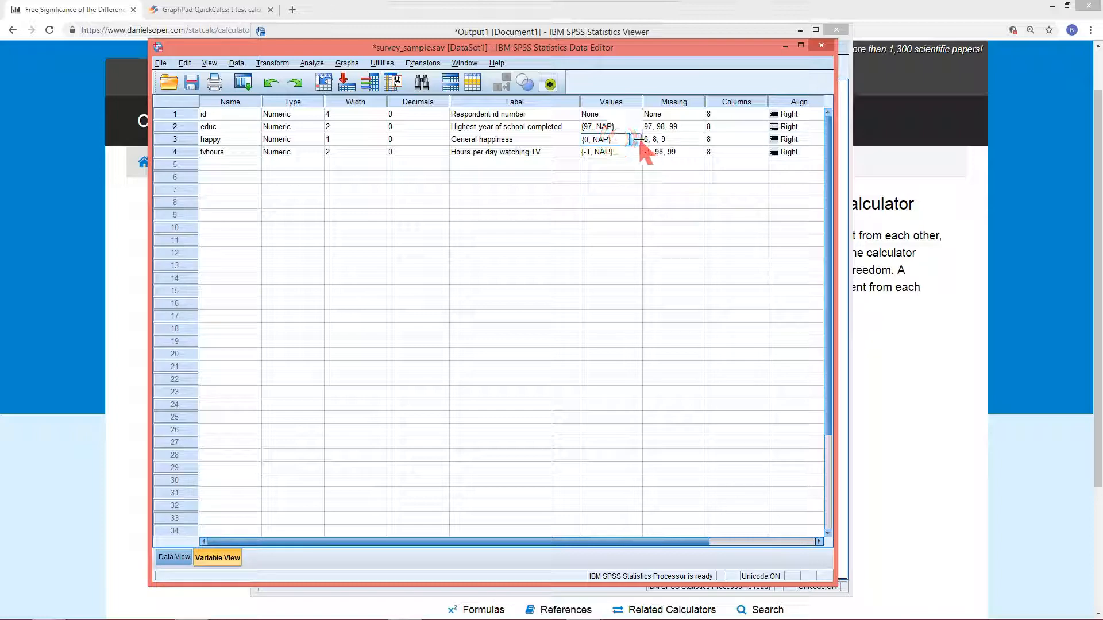
pyautogui.click(636, 140)
pyautogui.click(635, 140)
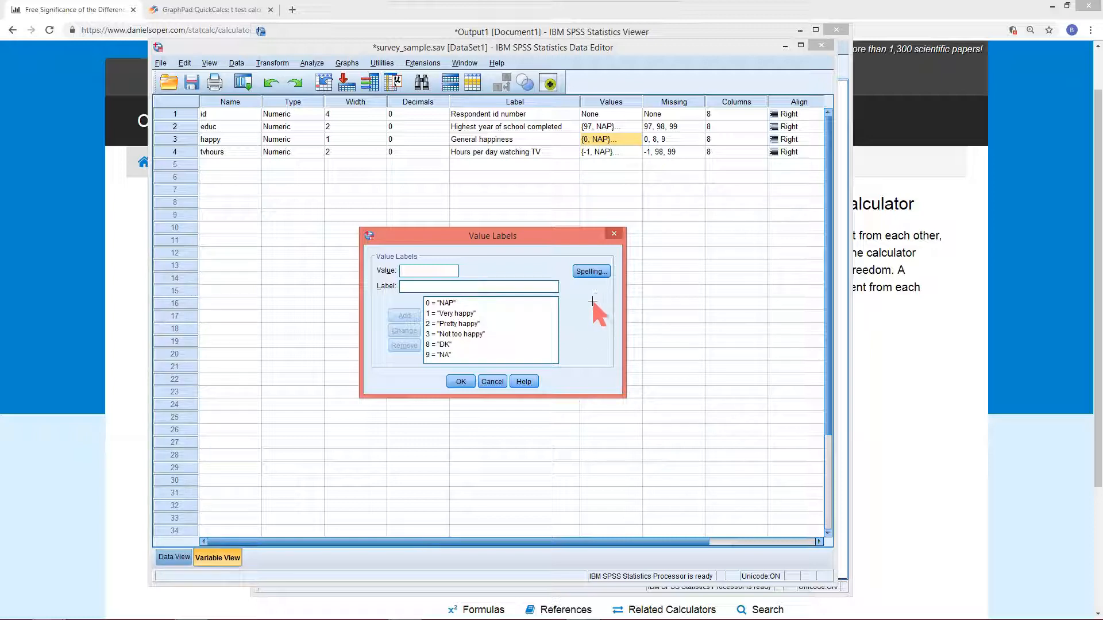
pyautogui.click(450, 344)
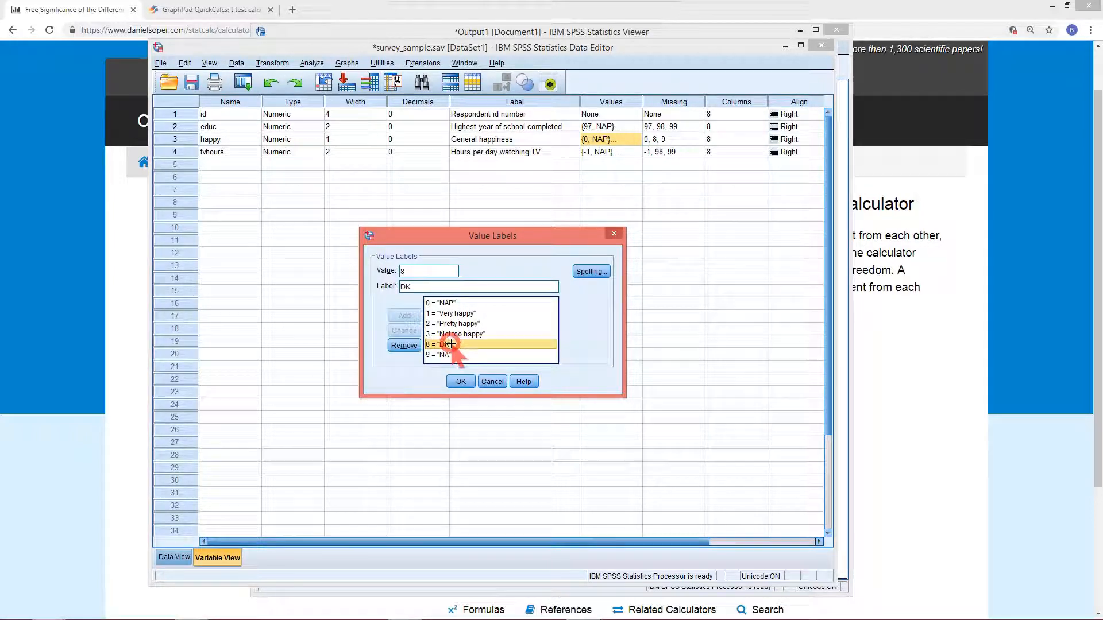
pyautogui.click(404, 345)
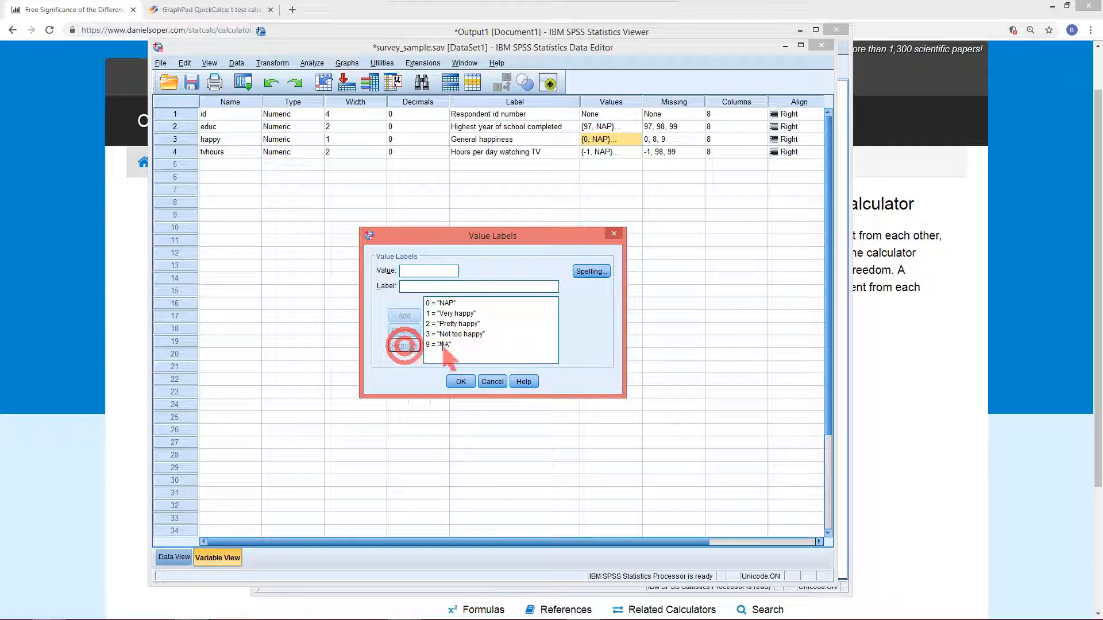
pyautogui.click(444, 344)
pyautogui.click(405, 346)
pyautogui.click(448, 303)
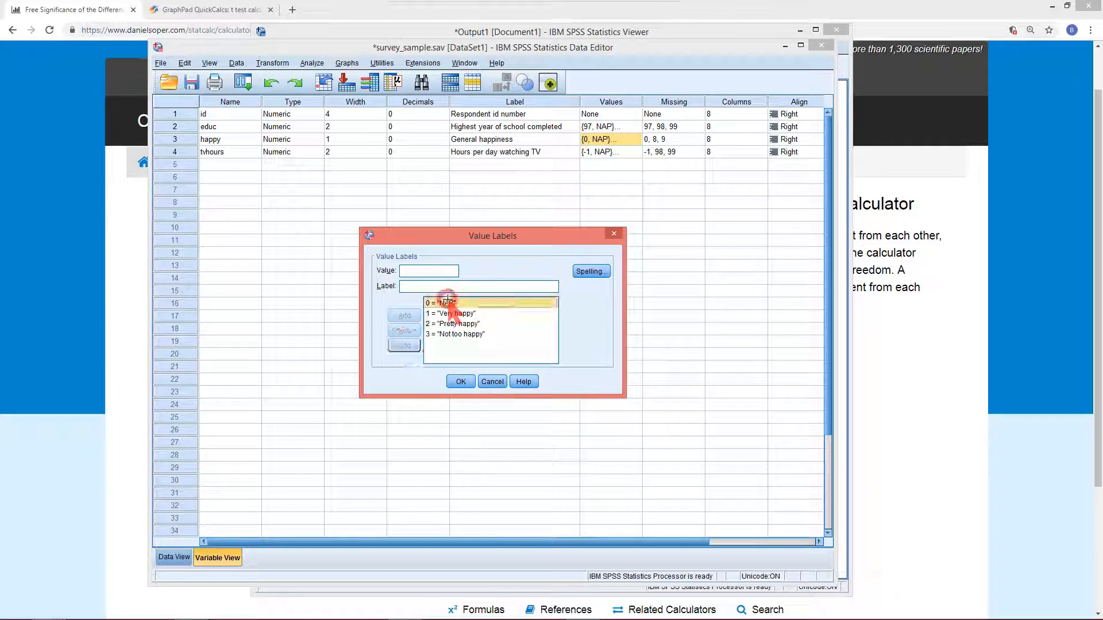
pyautogui.click(409, 345)
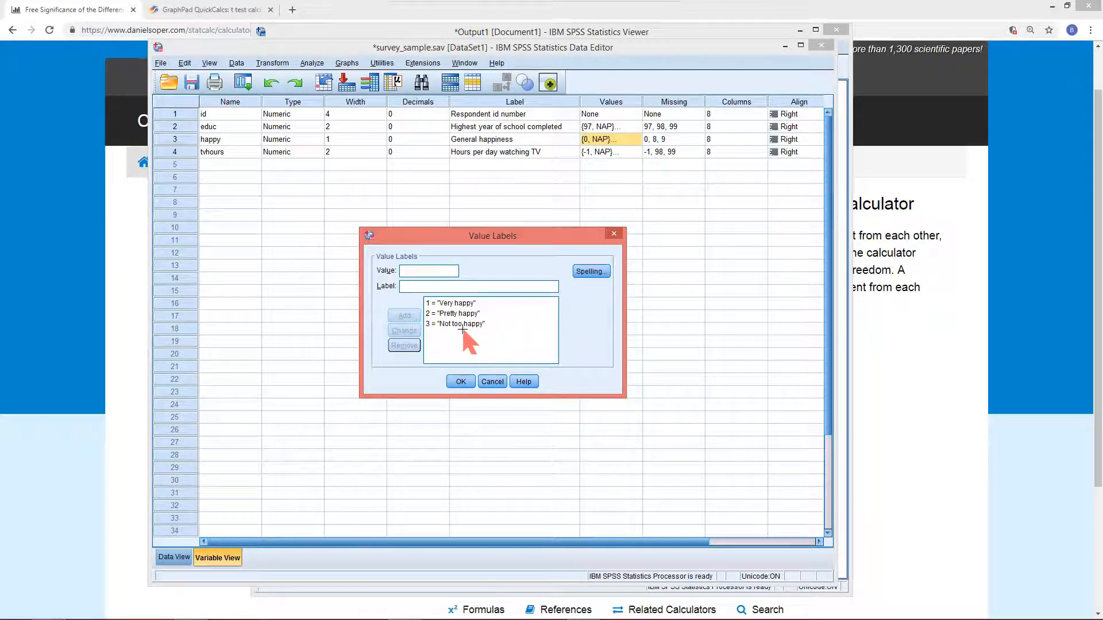
pyautogui.click(488, 384)
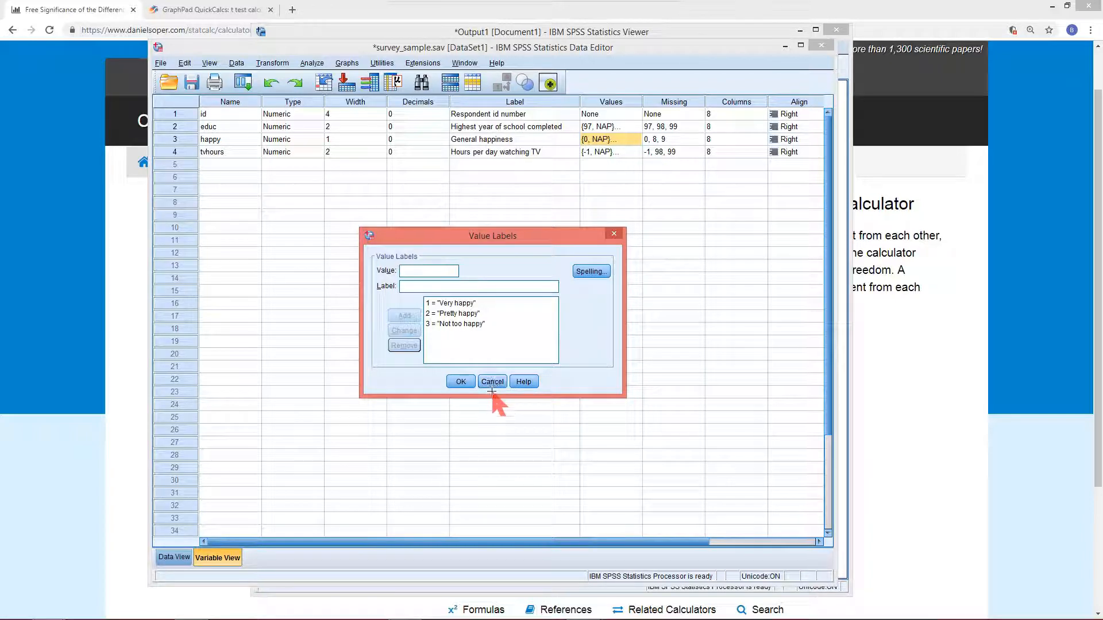
pyautogui.click(494, 382)
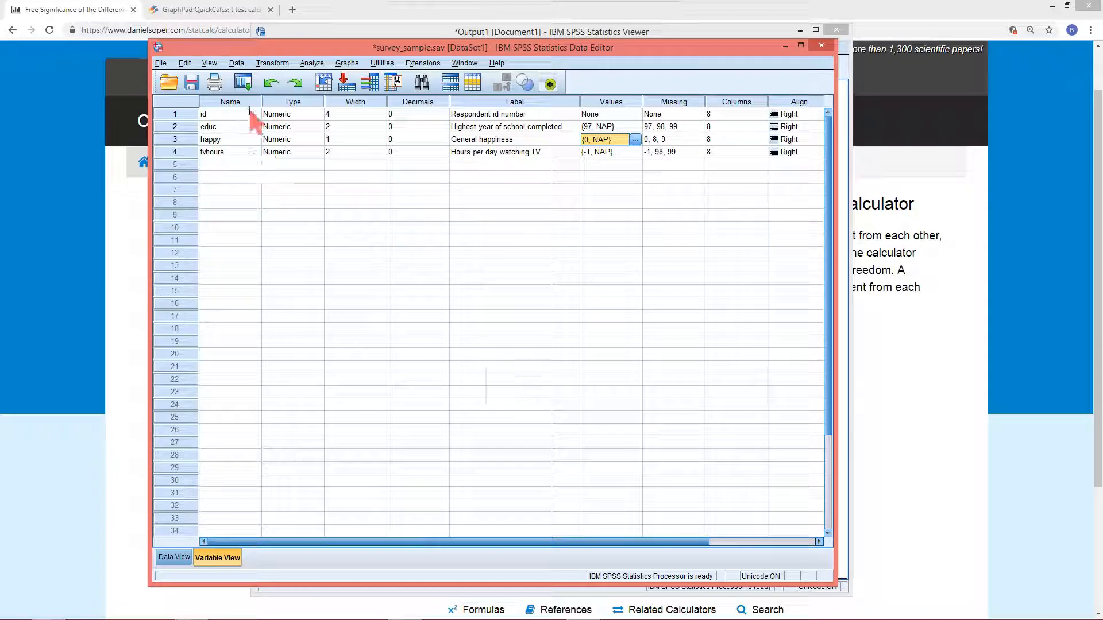
# Open Recode into Same Variables and add General happiness [happy] to the variables list
pyautogui.click(273, 63)
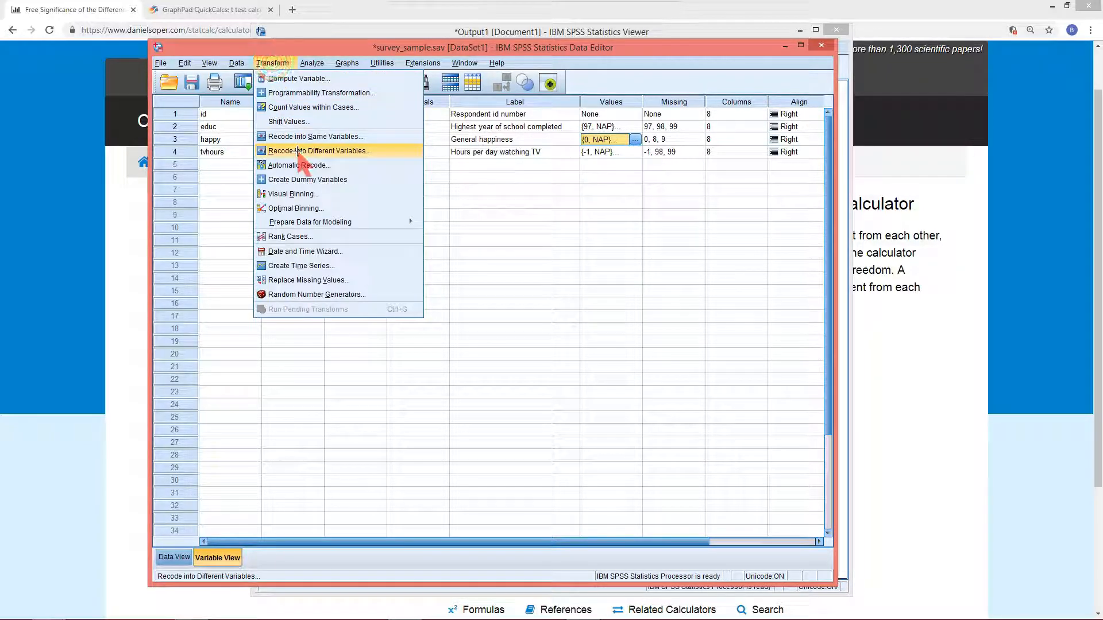
pyautogui.click(299, 136)
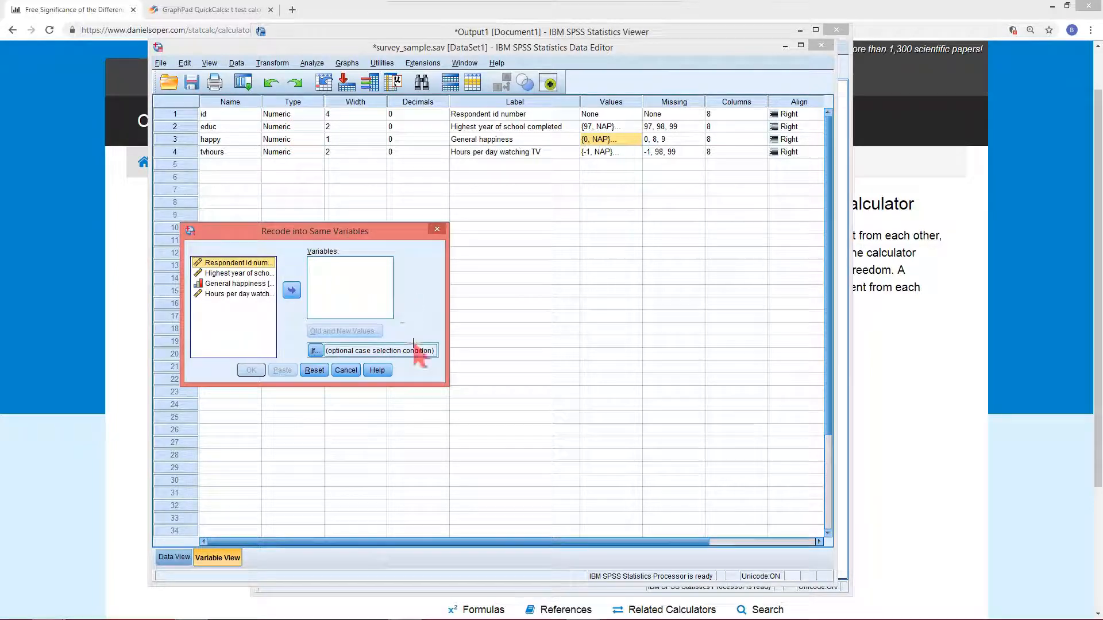
pyautogui.moveTo(449, 385); pyautogui.dragTo(492, 436)
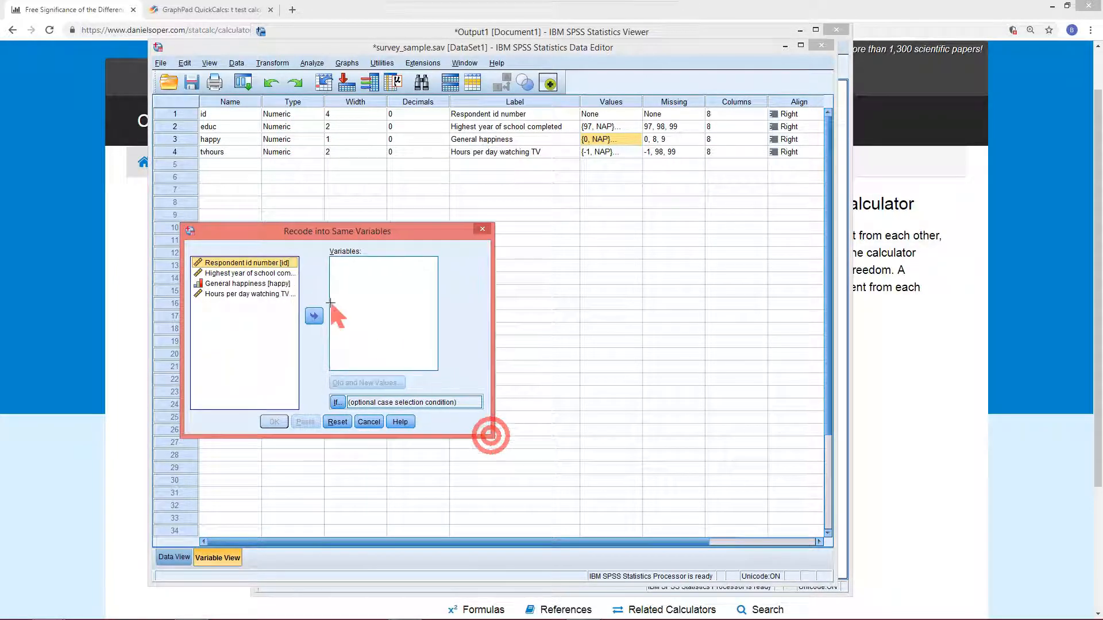
pyautogui.click(232, 284)
pyautogui.click(313, 315)
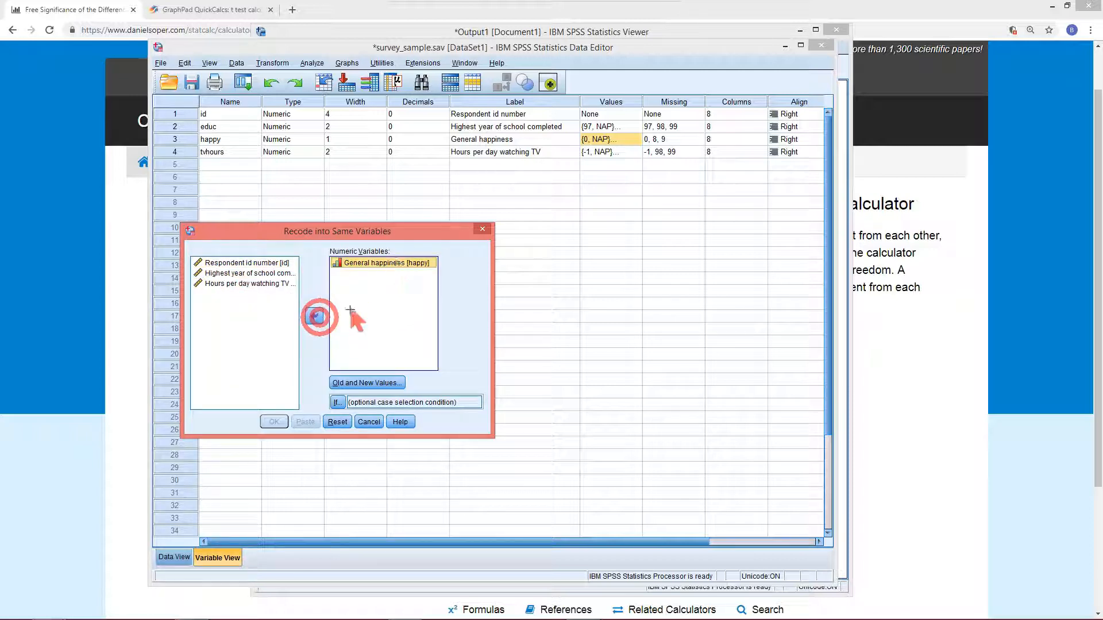
# Define the happy recodes 3 to 1, 1 to 3 and 2 to 2, then run the recode
pyautogui.click(369, 383)
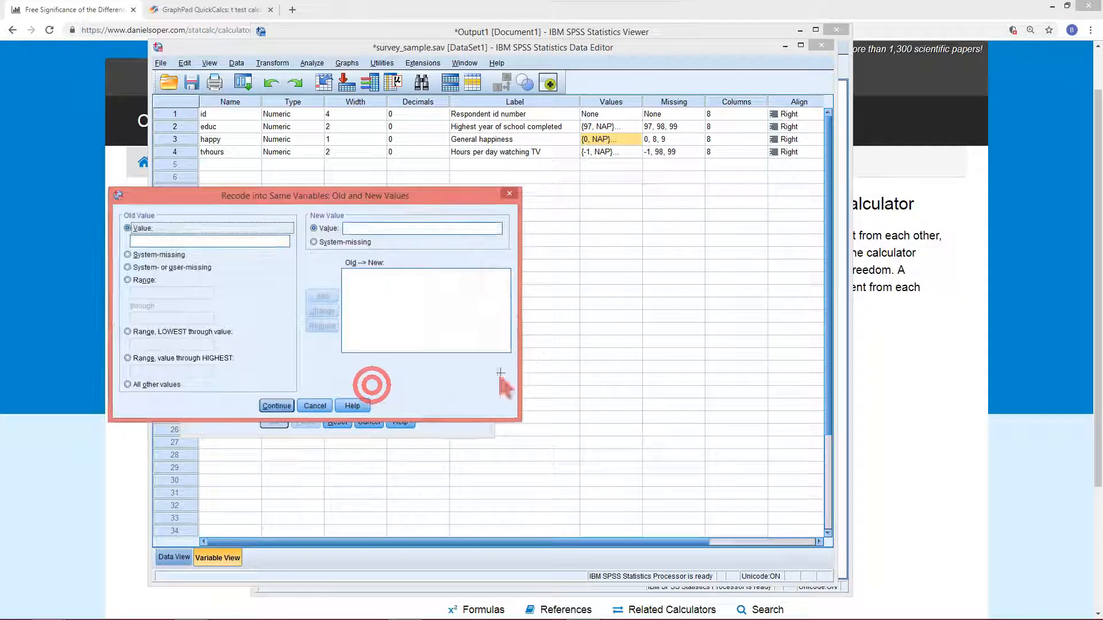
pyautogui.click(251, 240)
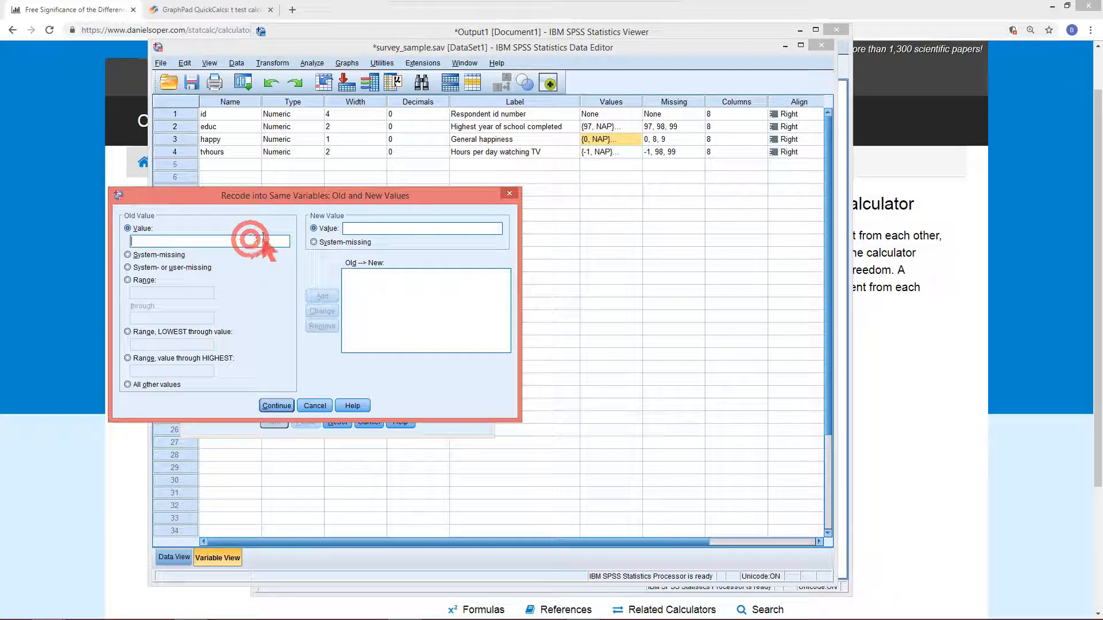
pyautogui.write('3')
pyautogui.click(359, 228)
pyautogui.write('1')
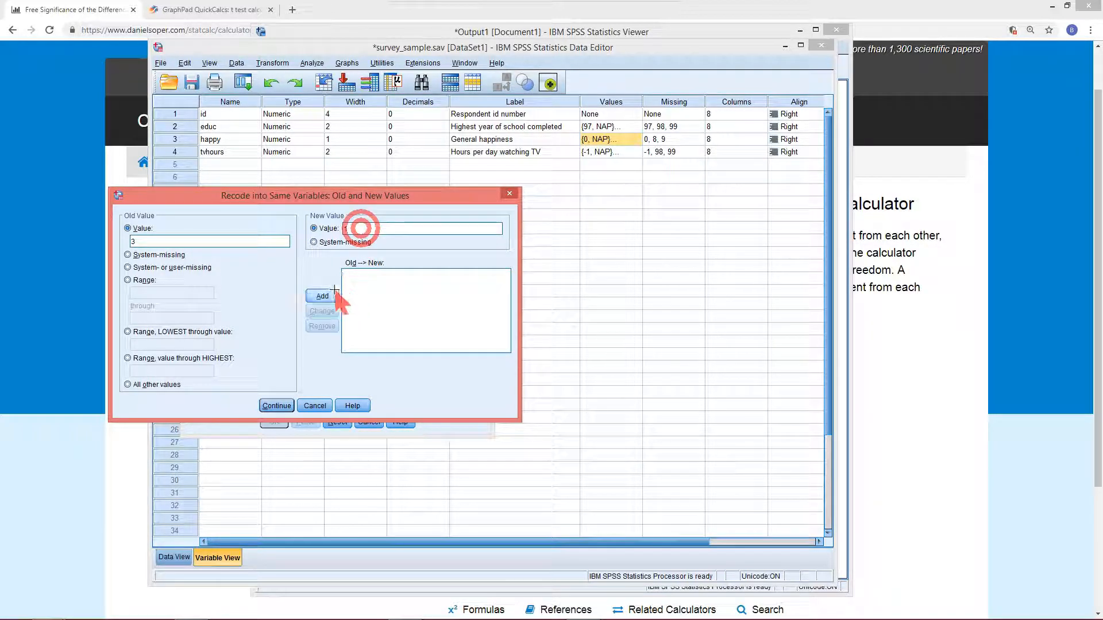
pyautogui.click(316, 297)
pyautogui.click(249, 241)
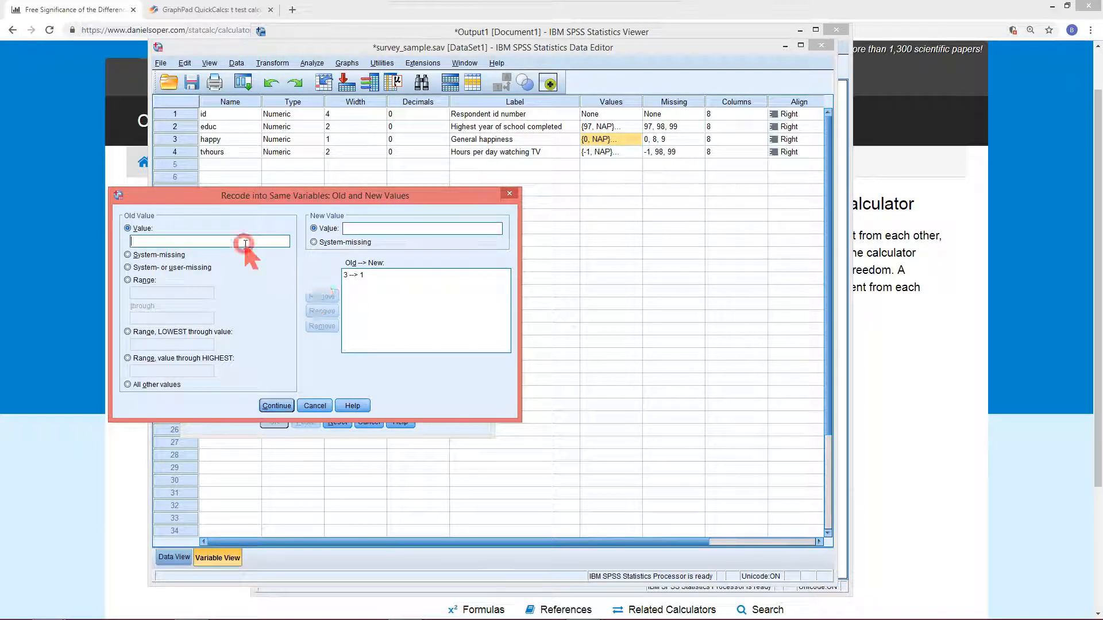
pyautogui.write('1')
pyautogui.click(363, 229)
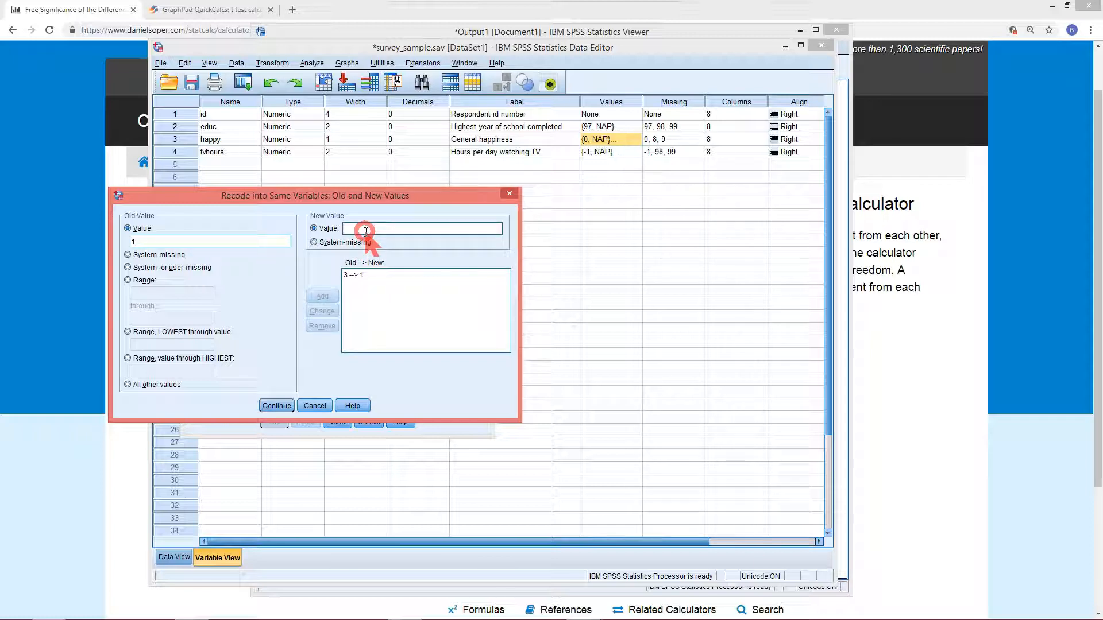
pyautogui.write('3')
pyautogui.click(323, 296)
pyautogui.click(191, 240)
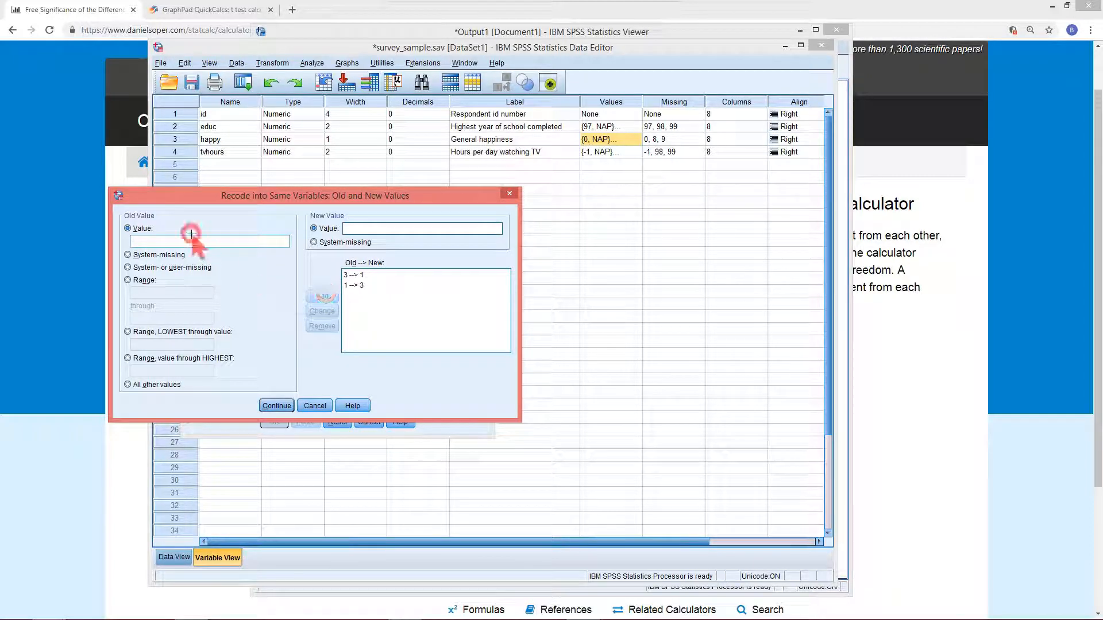
pyautogui.write('2')
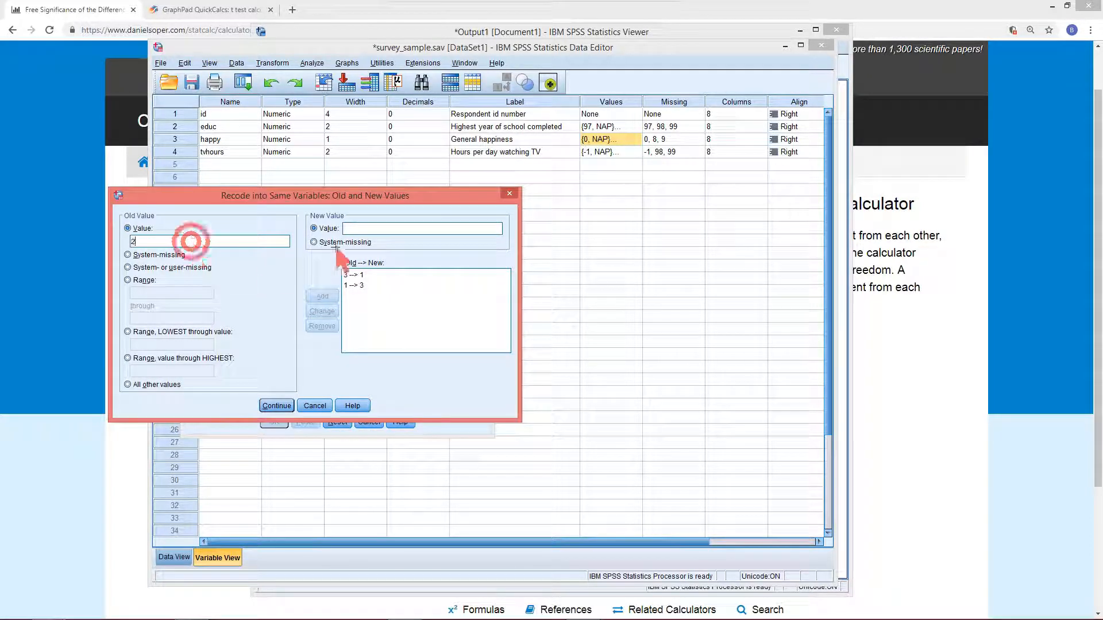
pyautogui.click(356, 229)
pyautogui.write('2')
pyautogui.click(323, 297)
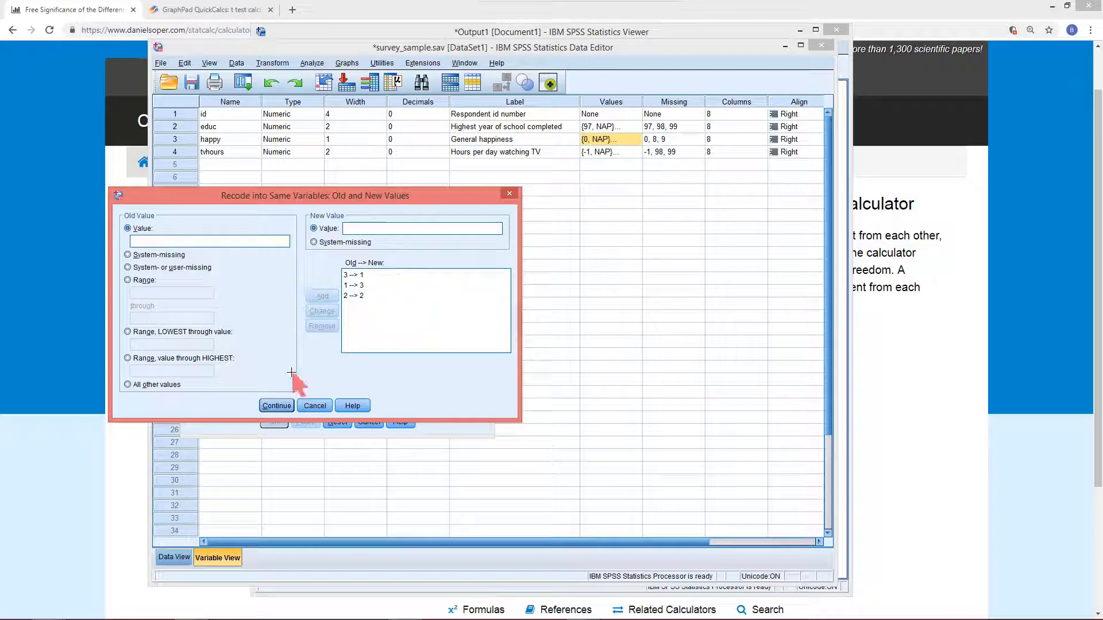
pyautogui.click(278, 404)
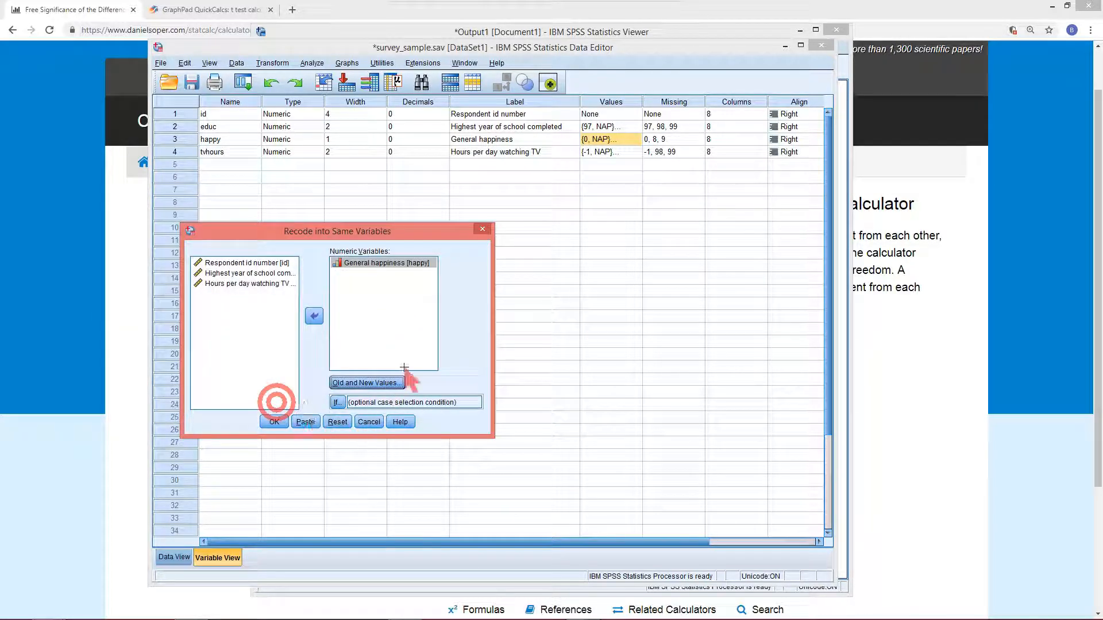
pyautogui.click(274, 422)
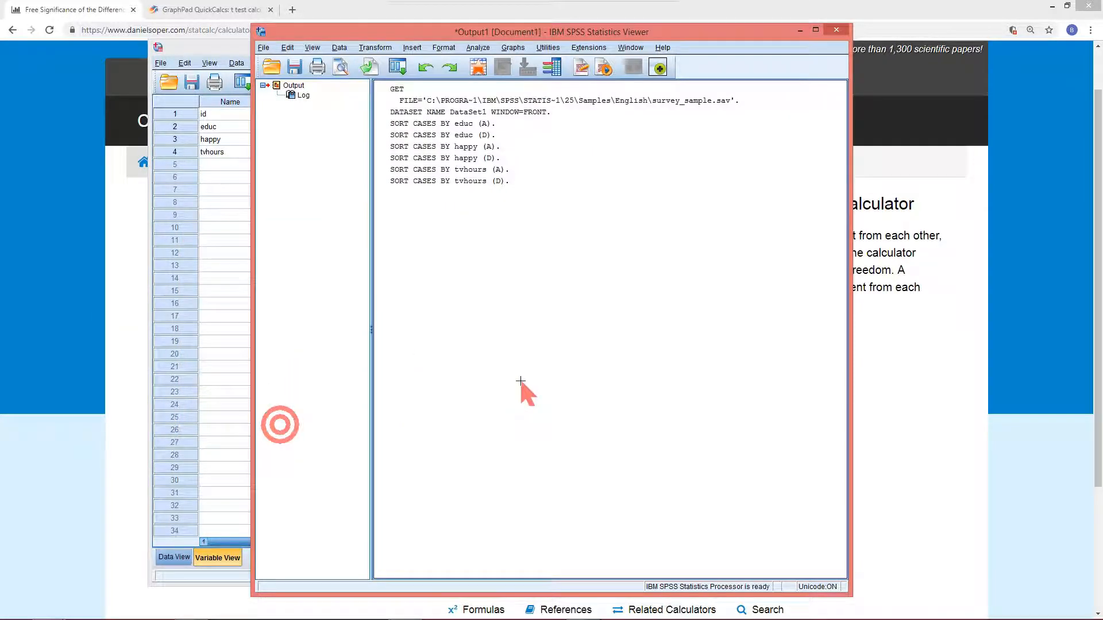
# Remove the happy value labels for values 3, 0, 8 and 9
pyautogui.click(221, 48)
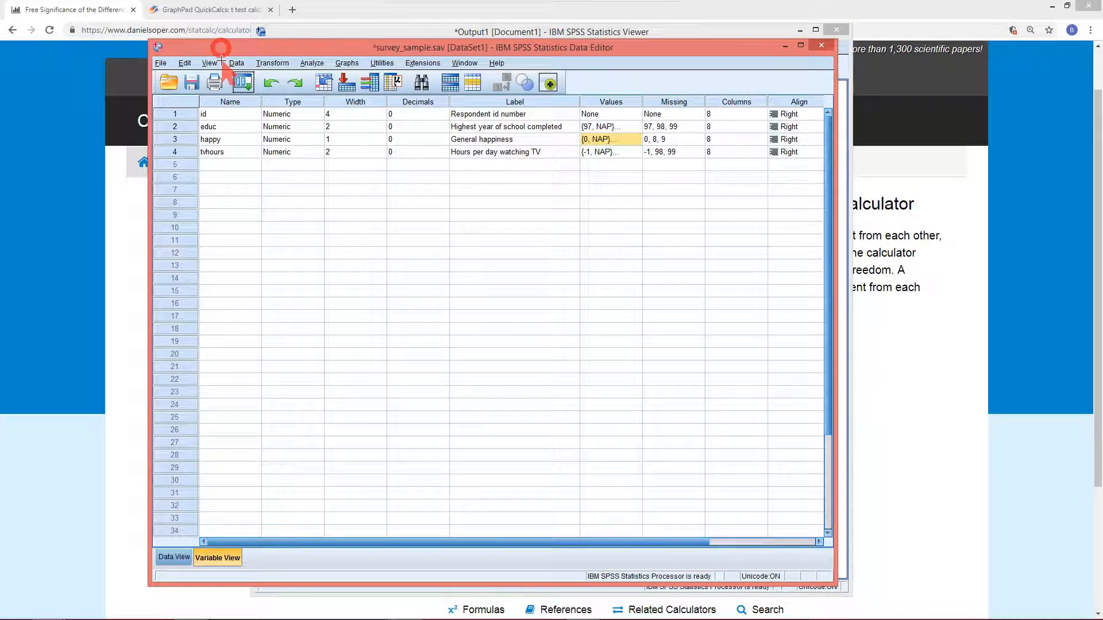
pyautogui.click(634, 138)
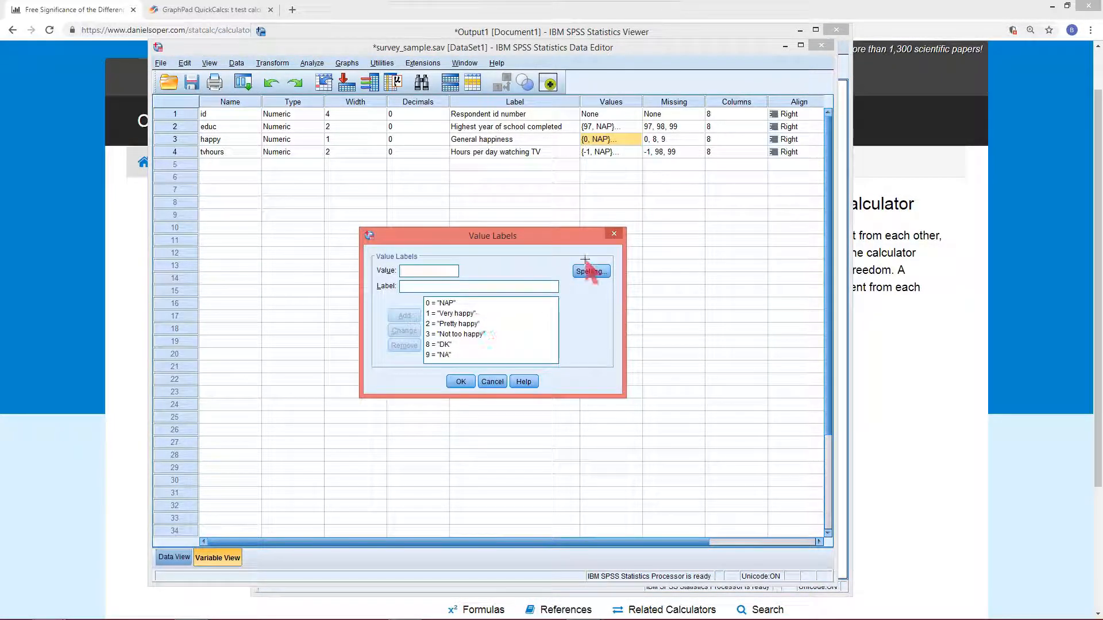
pyautogui.click(460, 334)
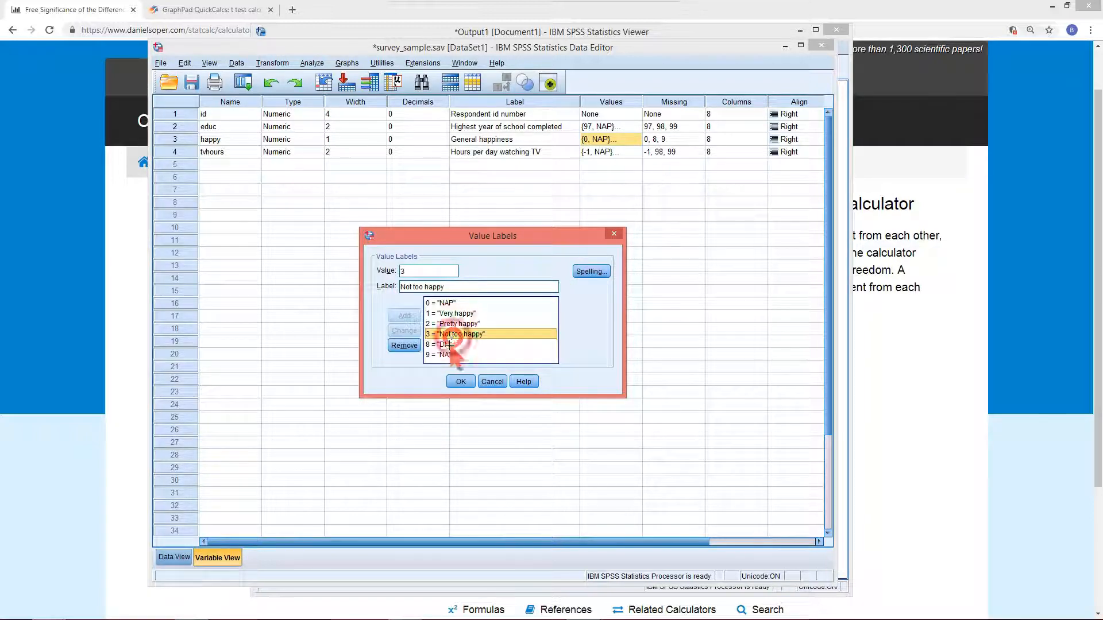
pyautogui.click(403, 345)
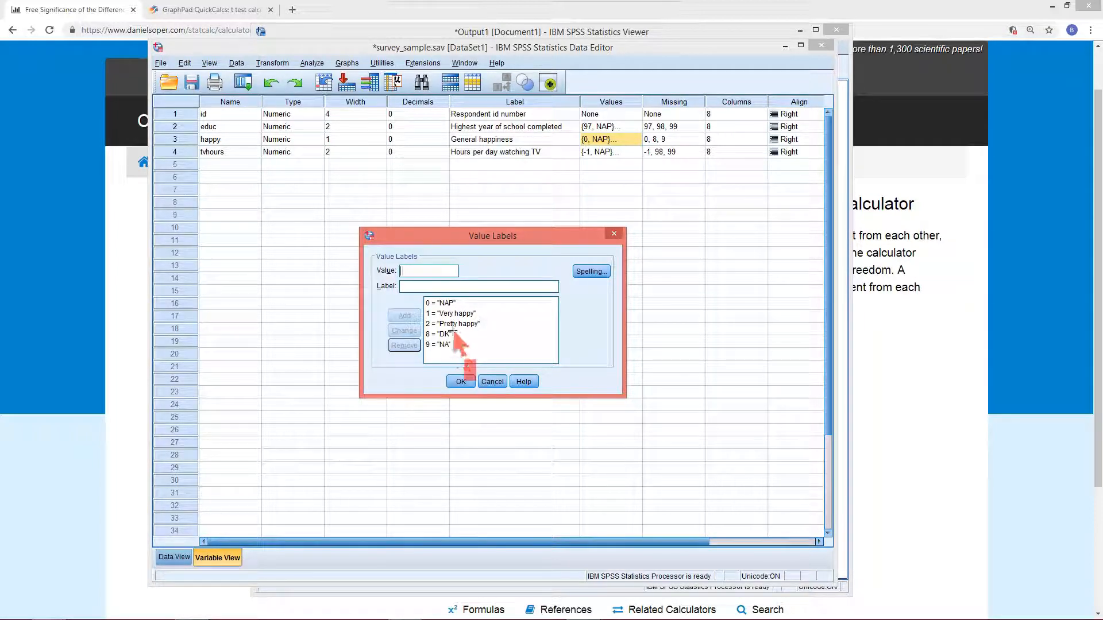
pyautogui.click(450, 303)
pyautogui.click(404, 345)
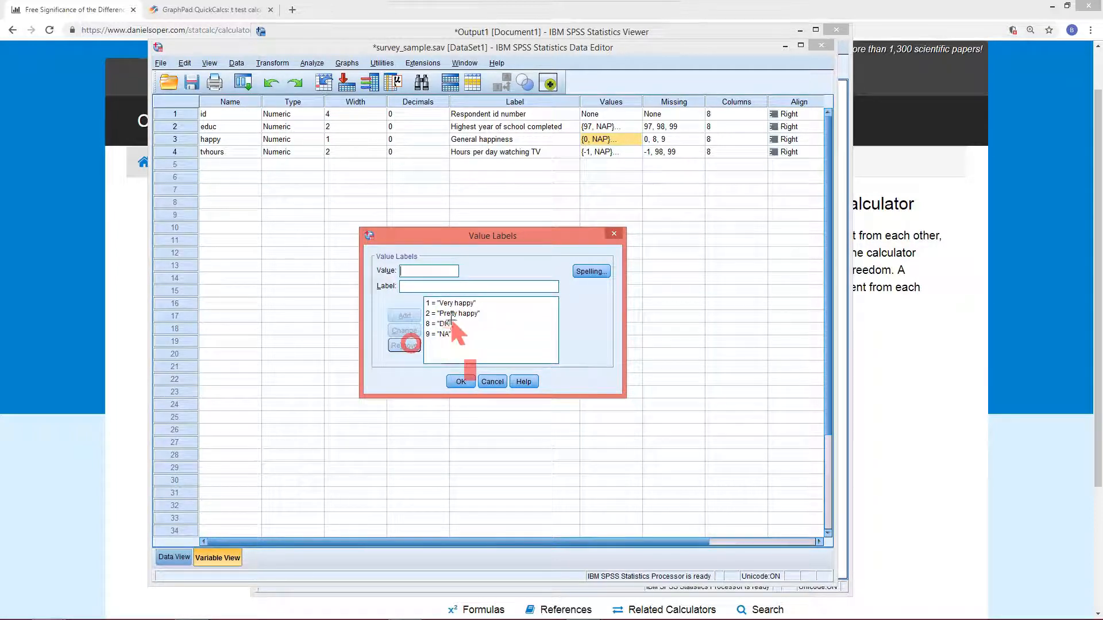
pyautogui.click(450, 323)
pyautogui.click(404, 346)
pyautogui.click(443, 324)
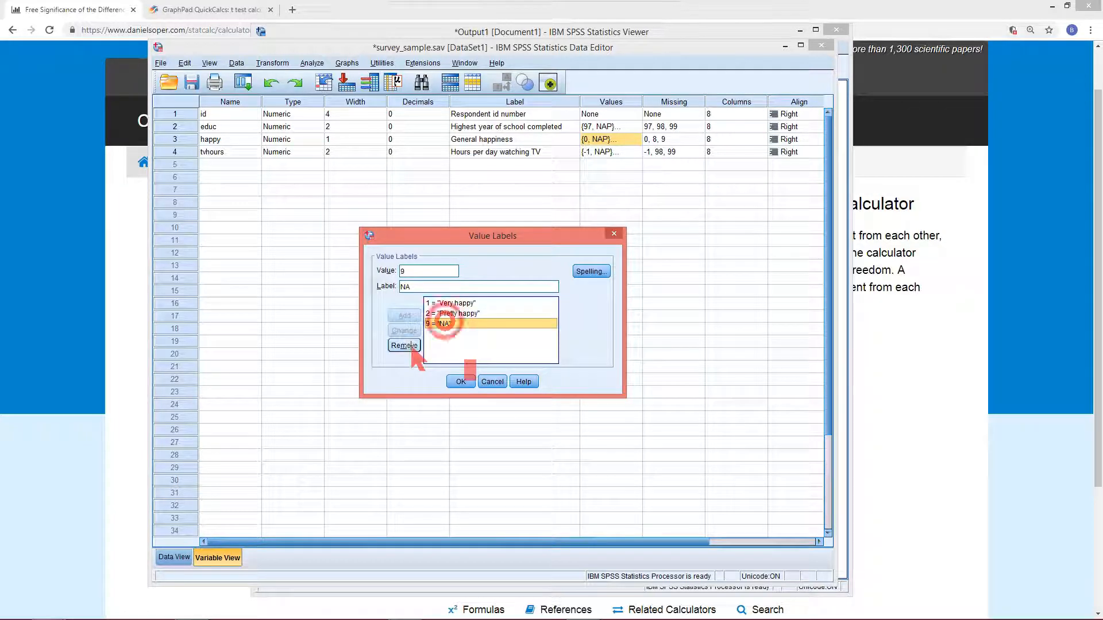
pyautogui.click(404, 345)
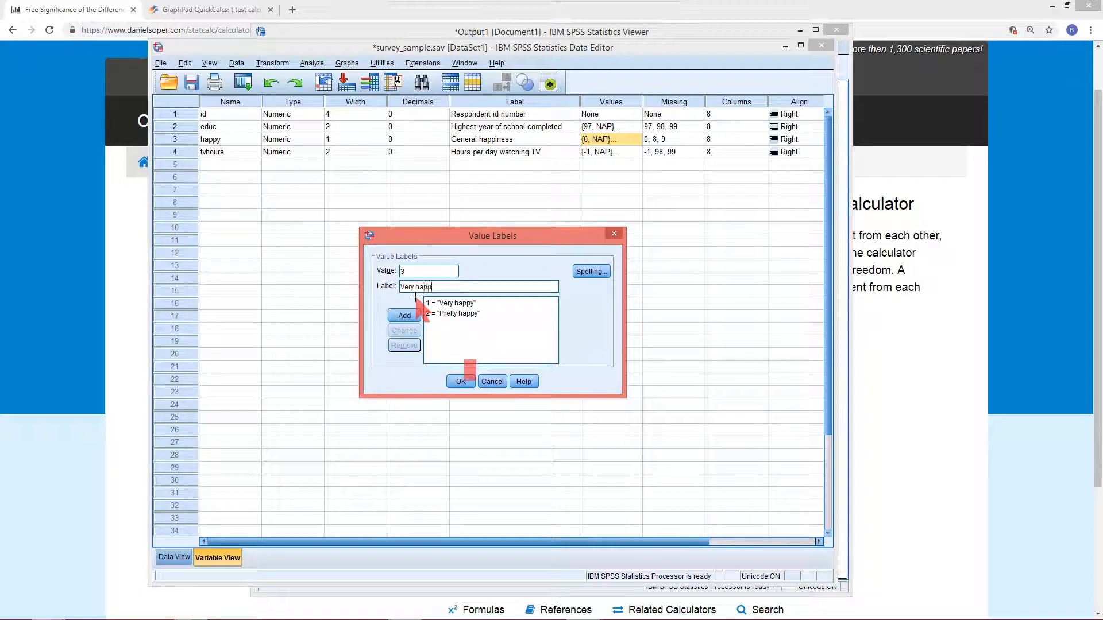
# Add the value label 3 = Very happy and relabel value 1 as Not too happy, then close the Value Labels dialog
pyautogui.click(405, 315)
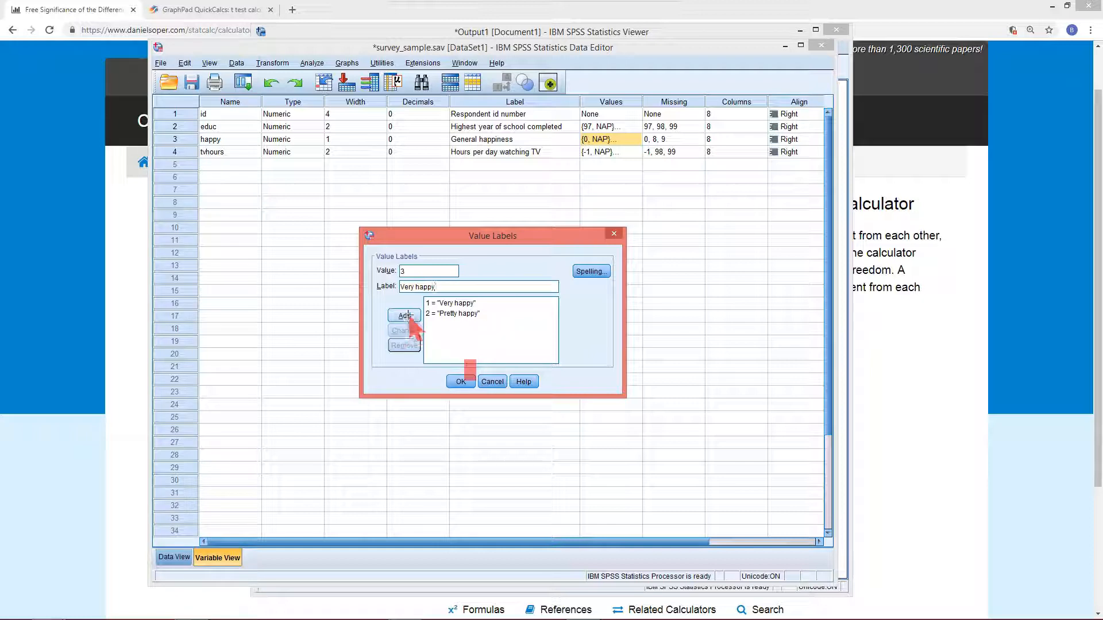
pyautogui.click(405, 315)
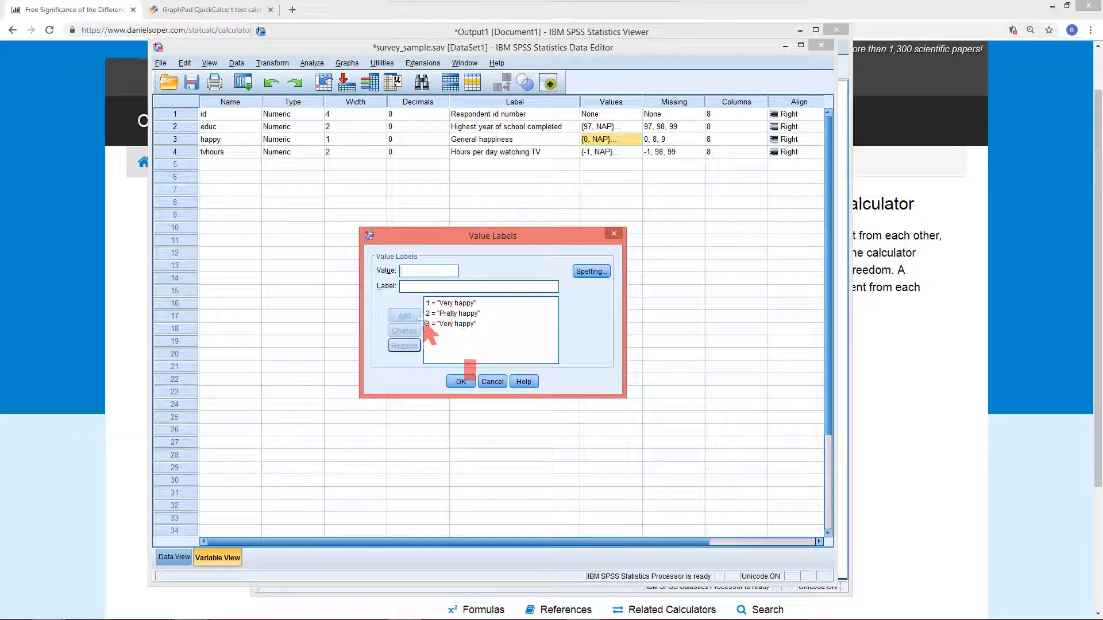
pyautogui.click(454, 302)
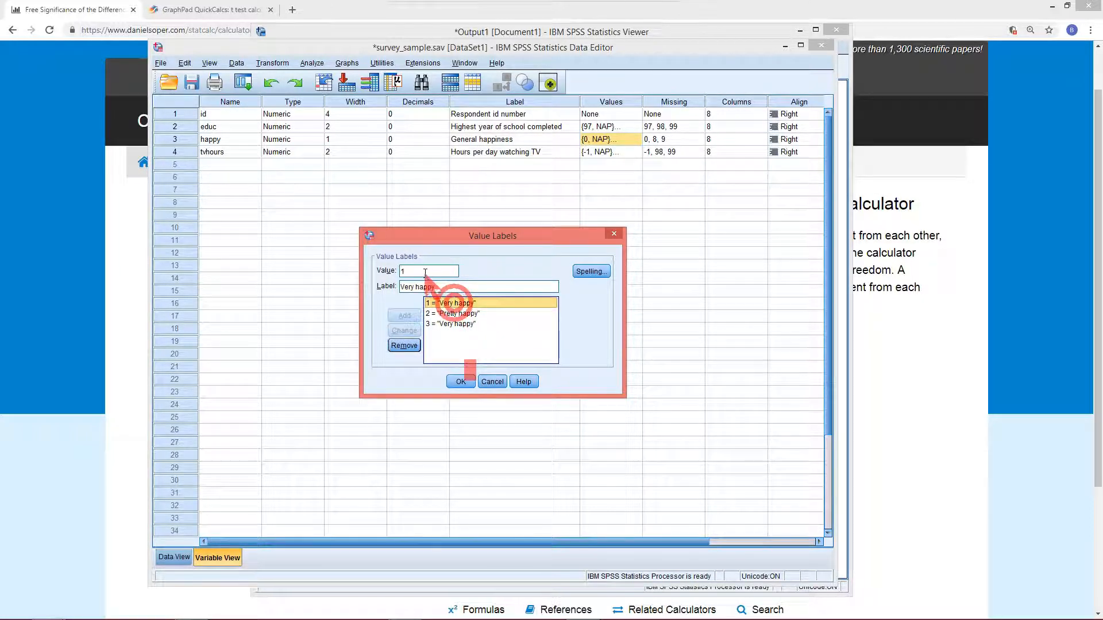
pyautogui.moveTo(439, 287); pyautogui.dragTo(394, 290)
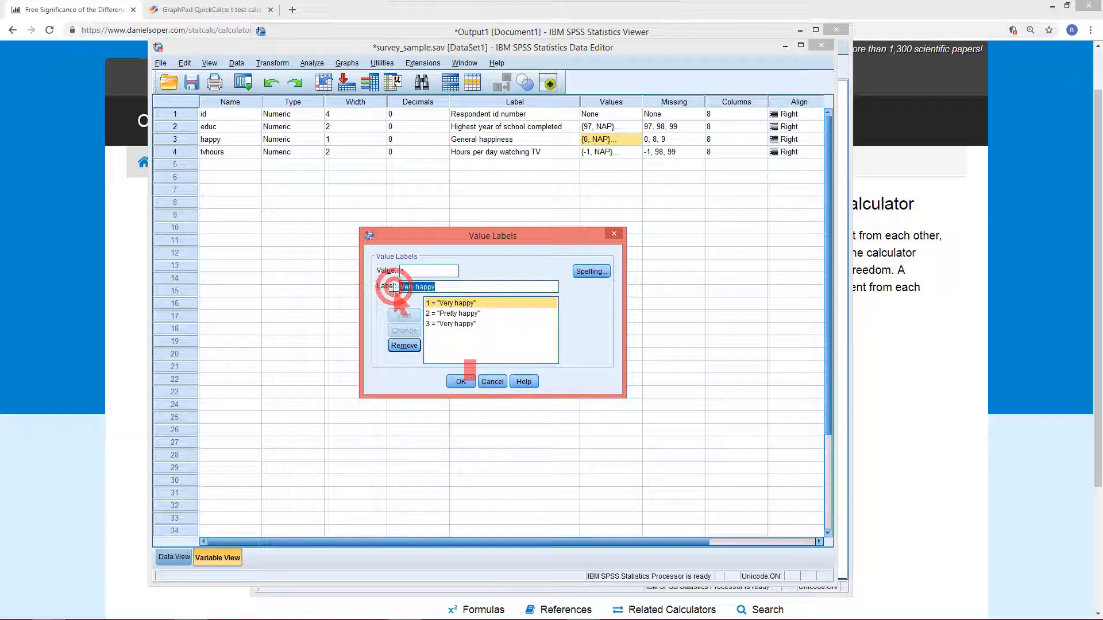
pyautogui.write('Not too')
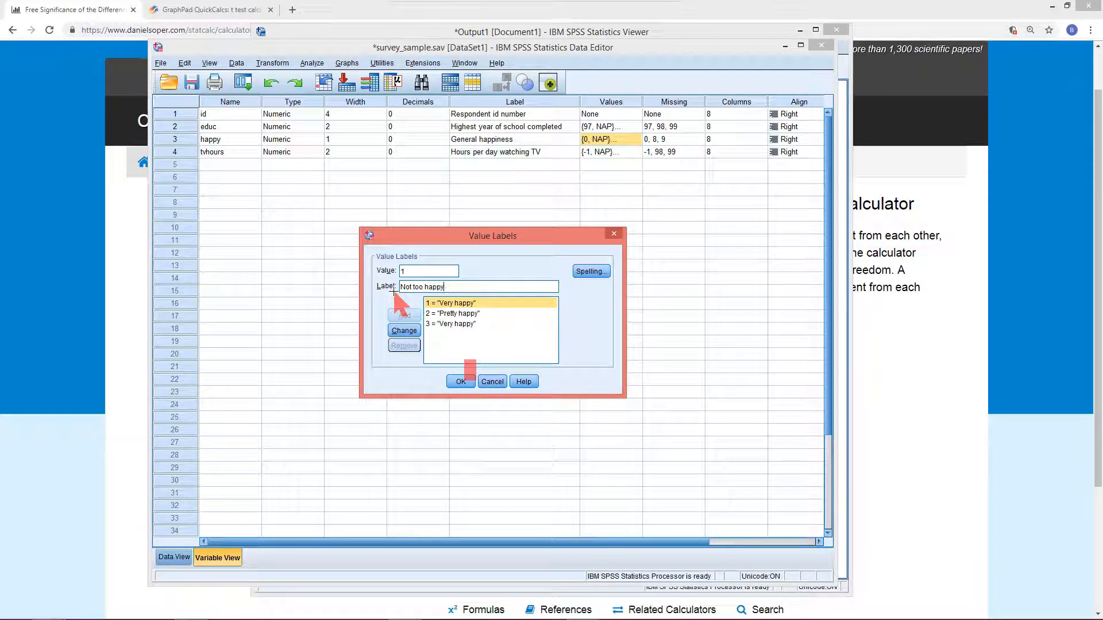
pyautogui.click(404, 331)
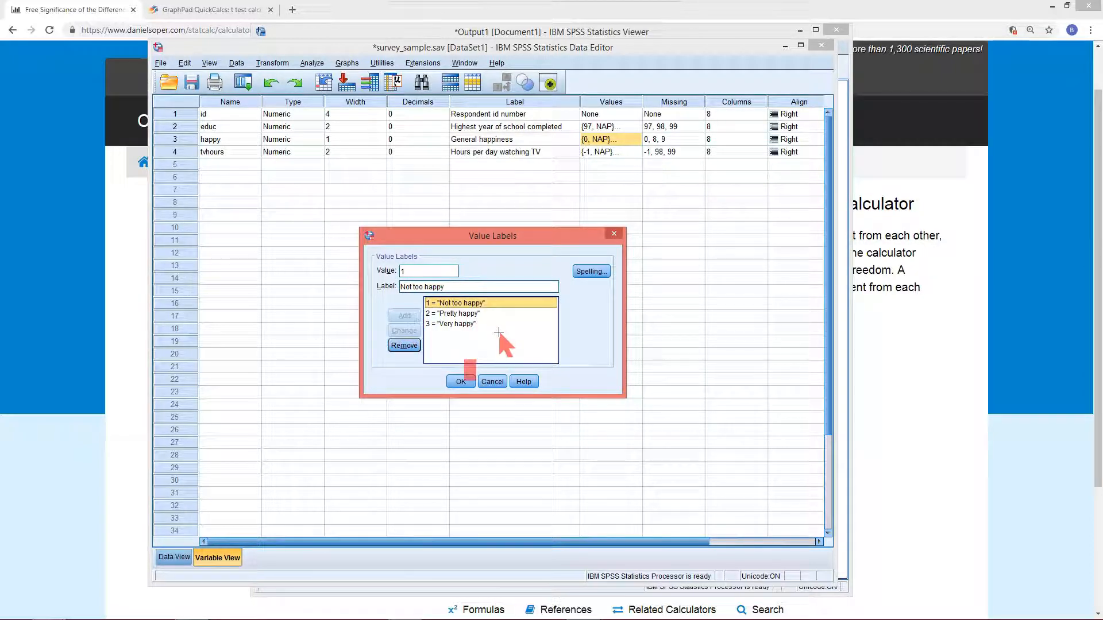
pyautogui.click(454, 380)
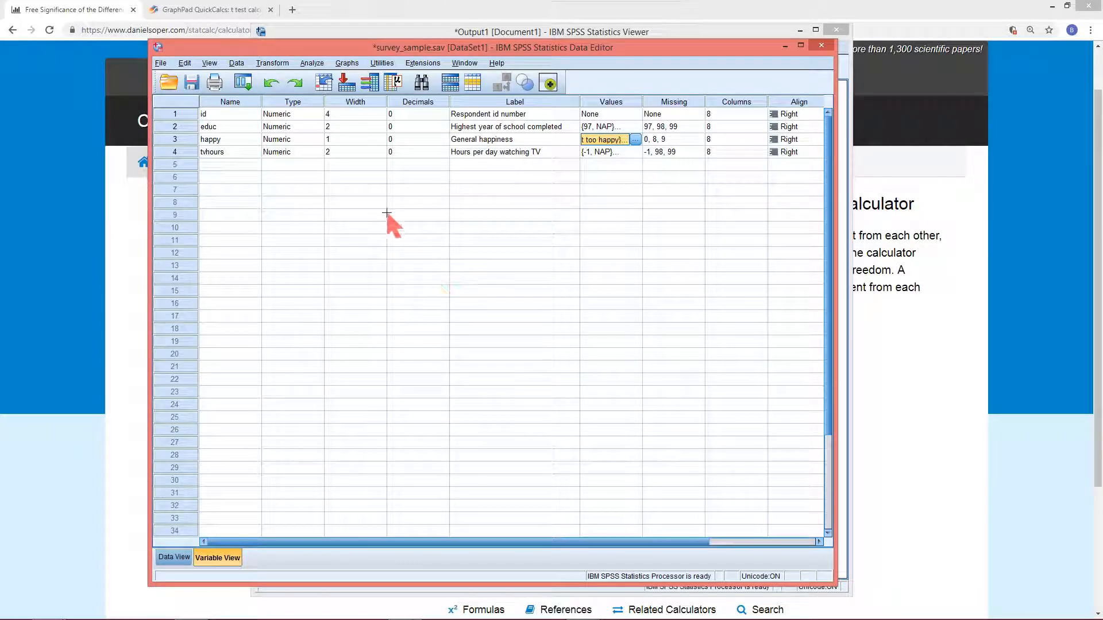
# Switch to Data View and toggle the value-label display on and off to check the recoded happy values
pyautogui.doubleClick(183, 139)
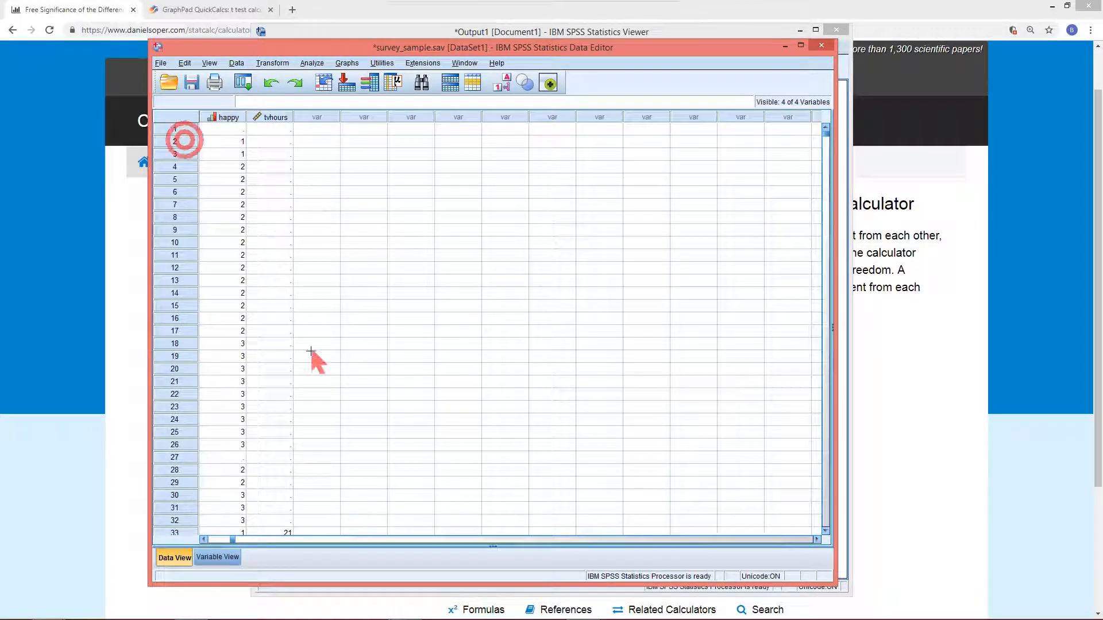
pyautogui.click(204, 539)
pyautogui.click(204, 539)
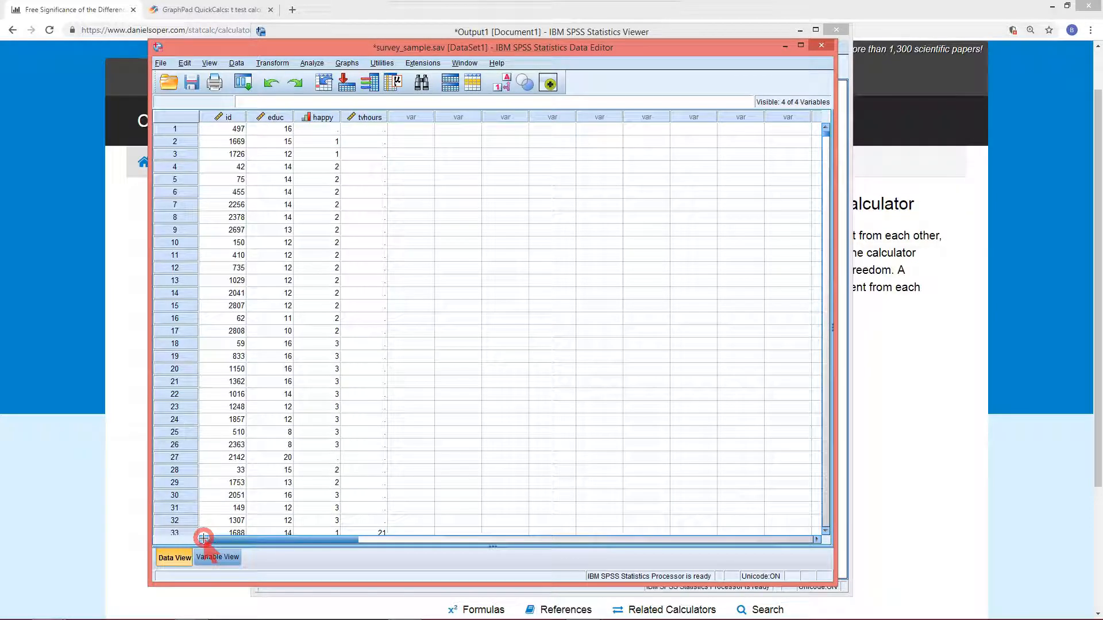
pyautogui.click(504, 83)
pyautogui.click(504, 82)
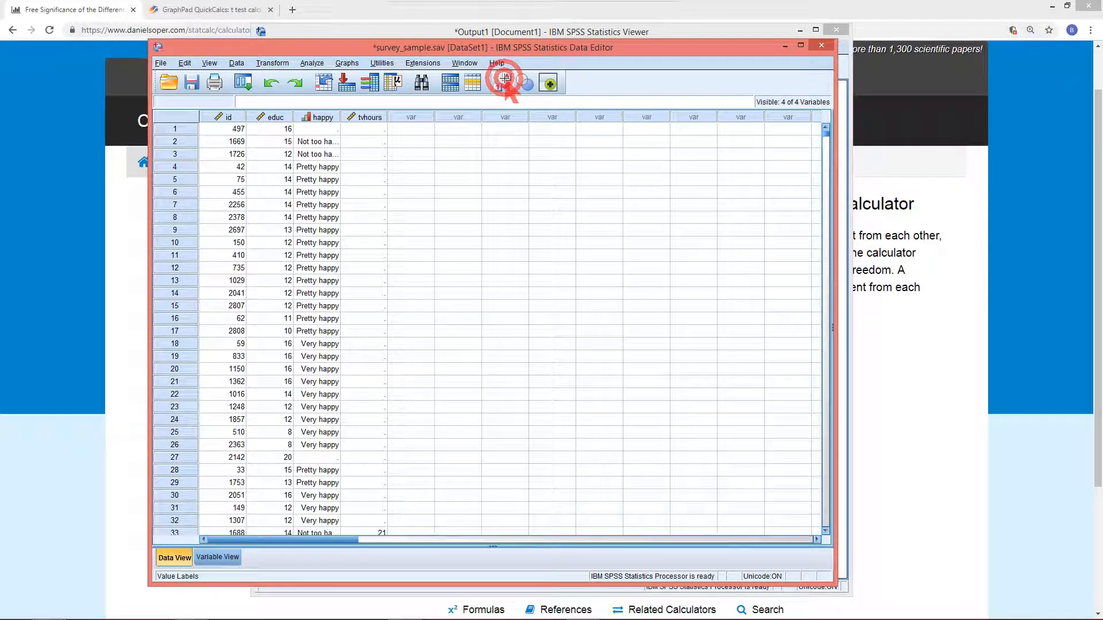
pyautogui.click(504, 81)
pyautogui.click(504, 80)
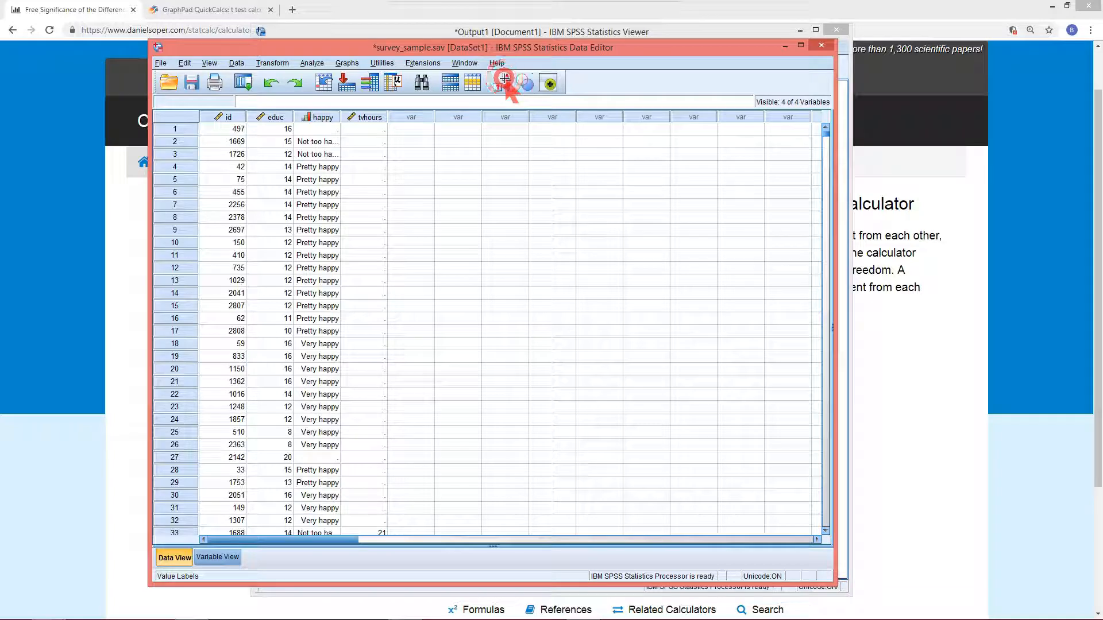
pyautogui.click(505, 80)
pyautogui.click(504, 83)
pyautogui.click(504, 83)
pyautogui.click(505, 84)
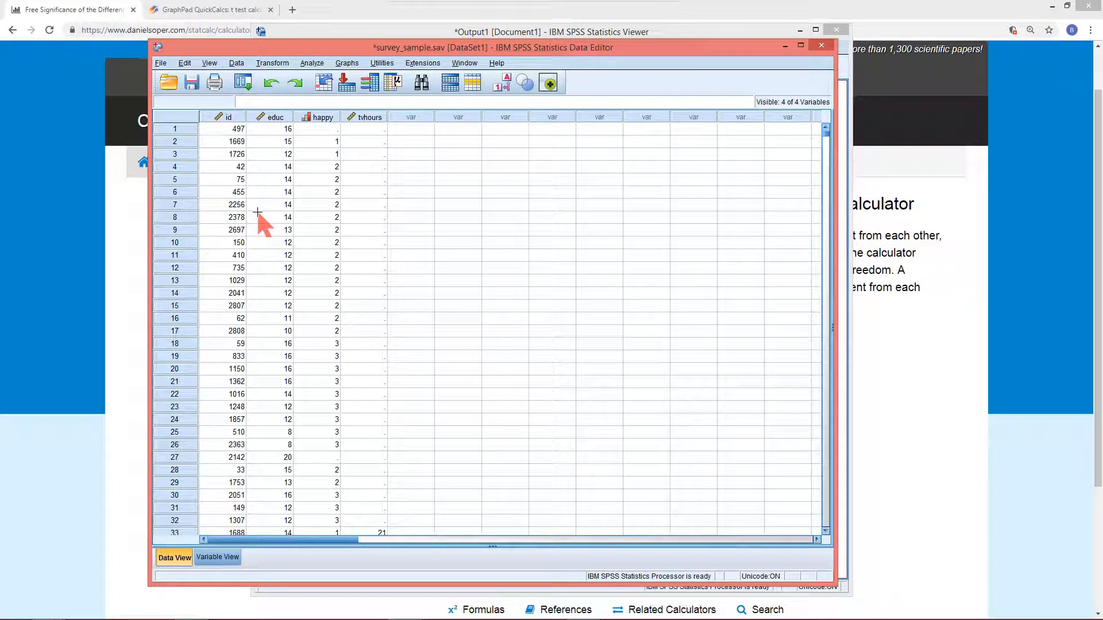
# Open Linear Regression with General happiness [happy] as dependent and educ and tvhours as independents
pyautogui.click(281, 114)
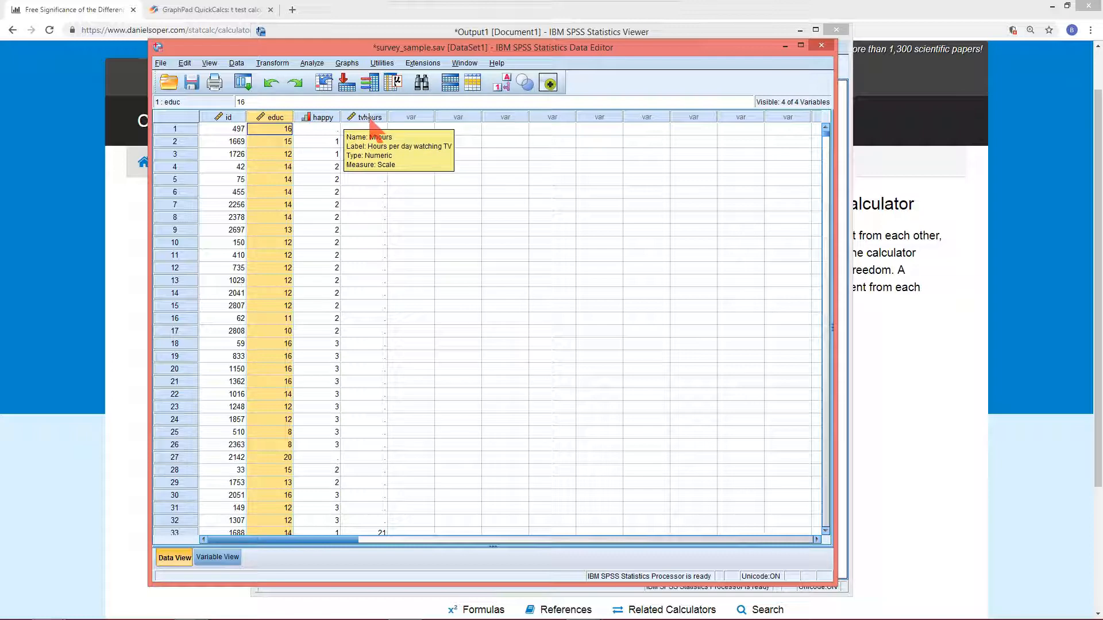
pyautogui.click(322, 117)
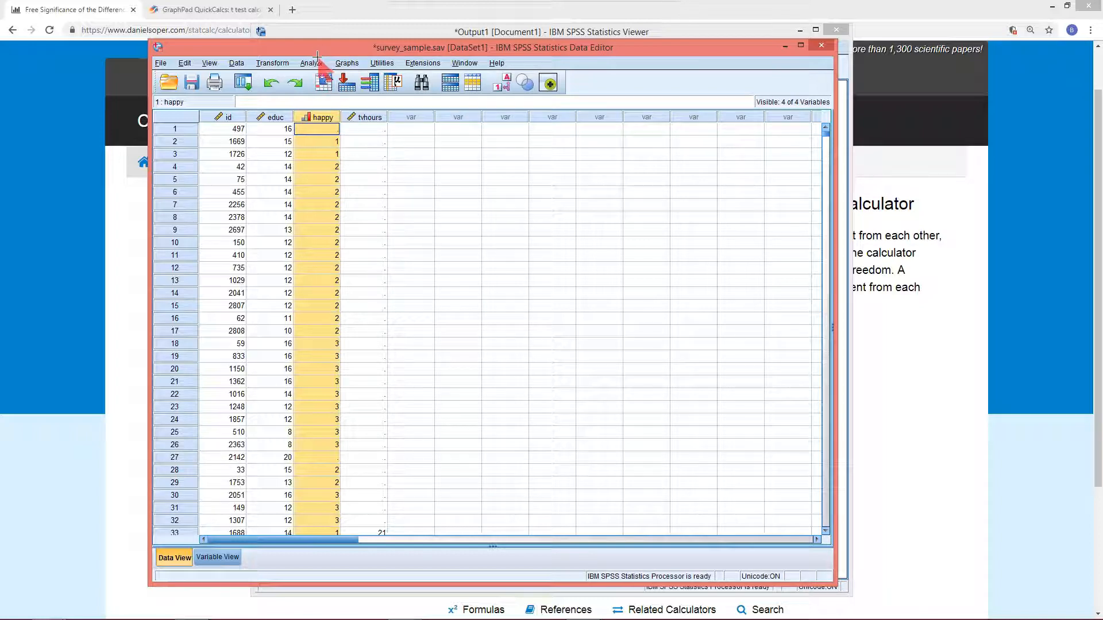
pyautogui.click(313, 63)
pyautogui.moveTo(334, 92)
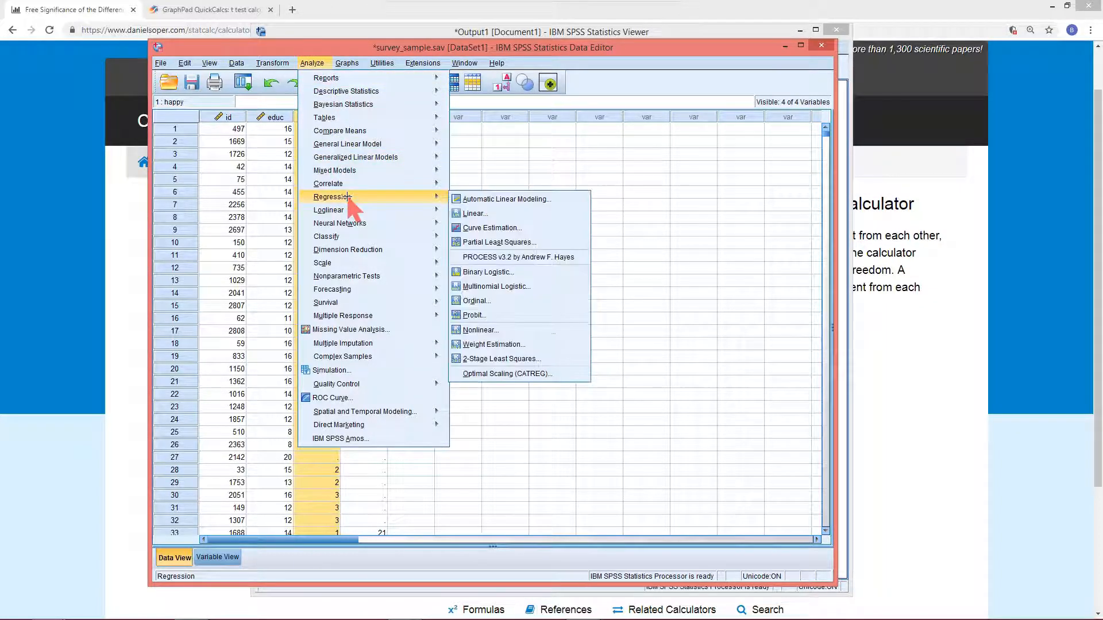
pyautogui.moveTo(425, 211)
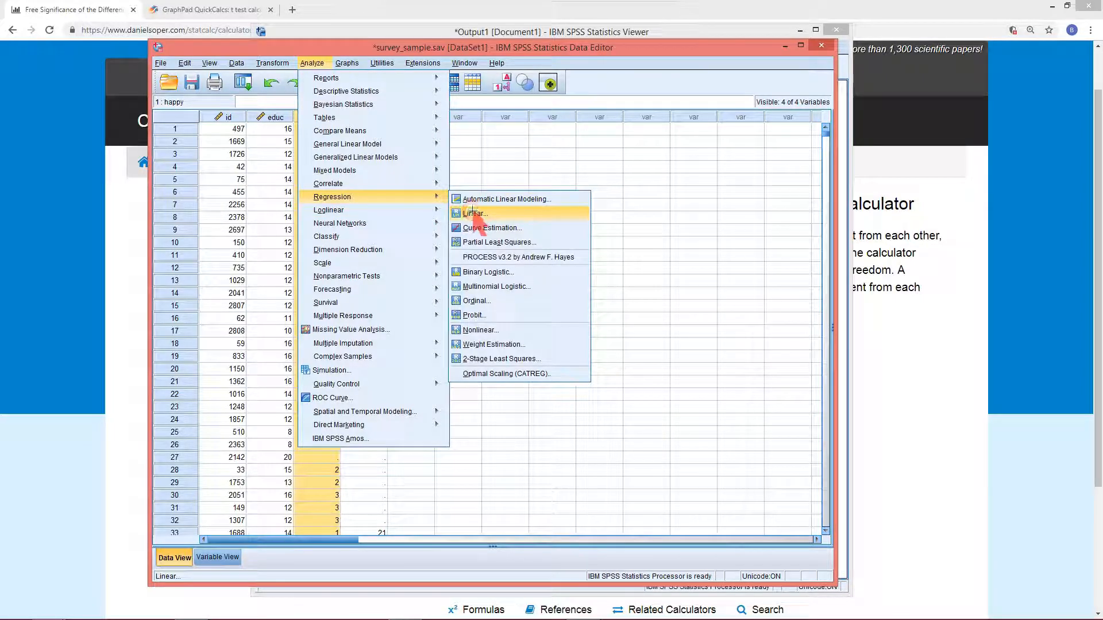
pyautogui.click(471, 211)
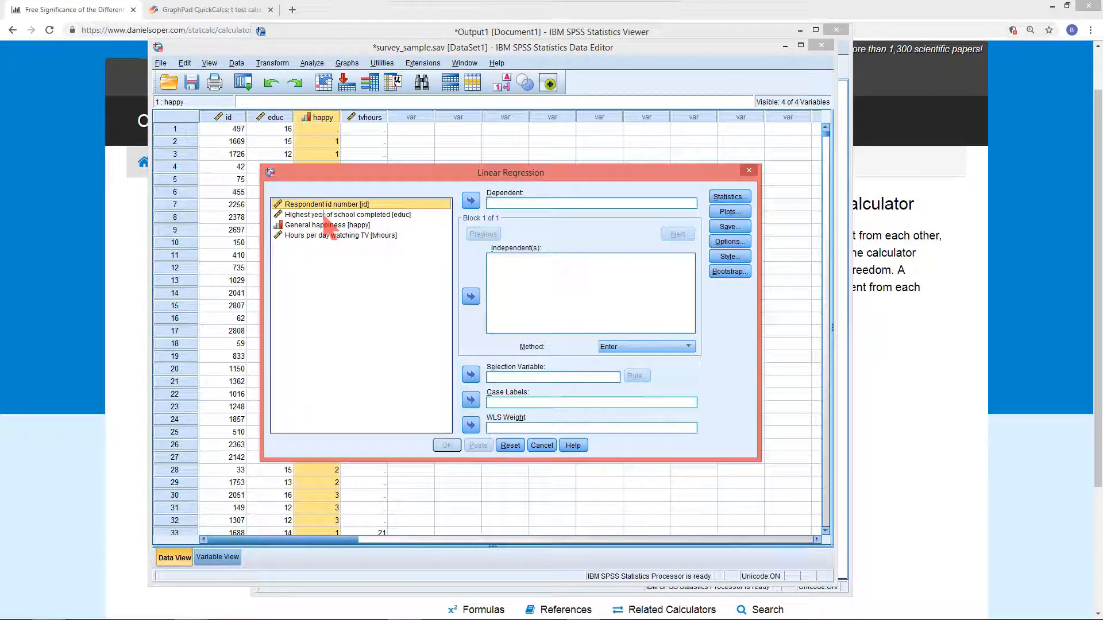
pyautogui.click(324, 214)
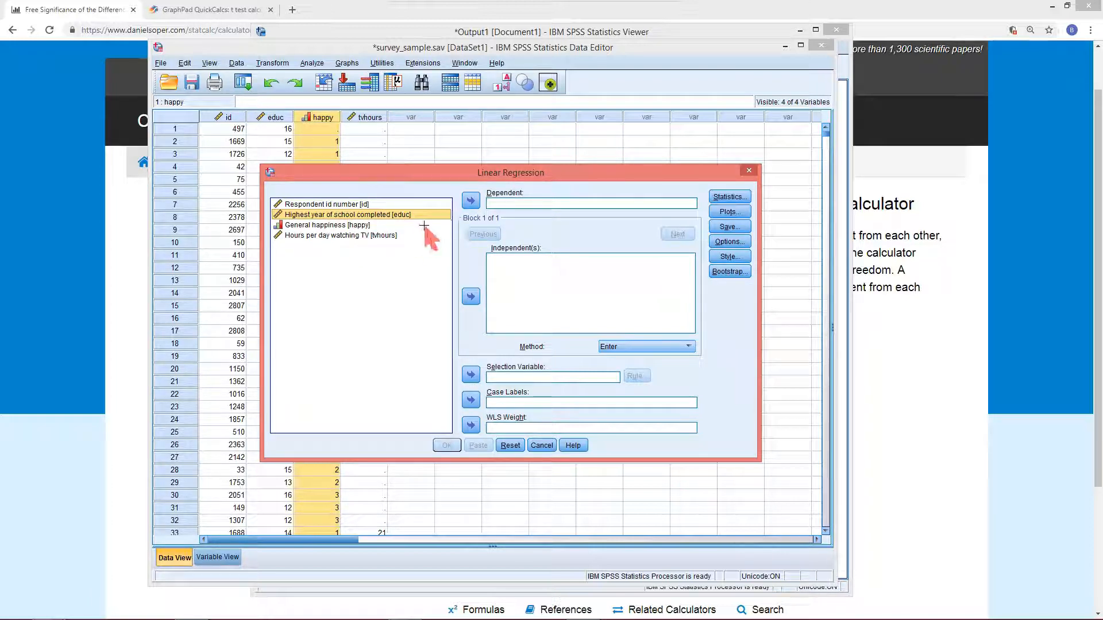
pyautogui.click(290, 225)
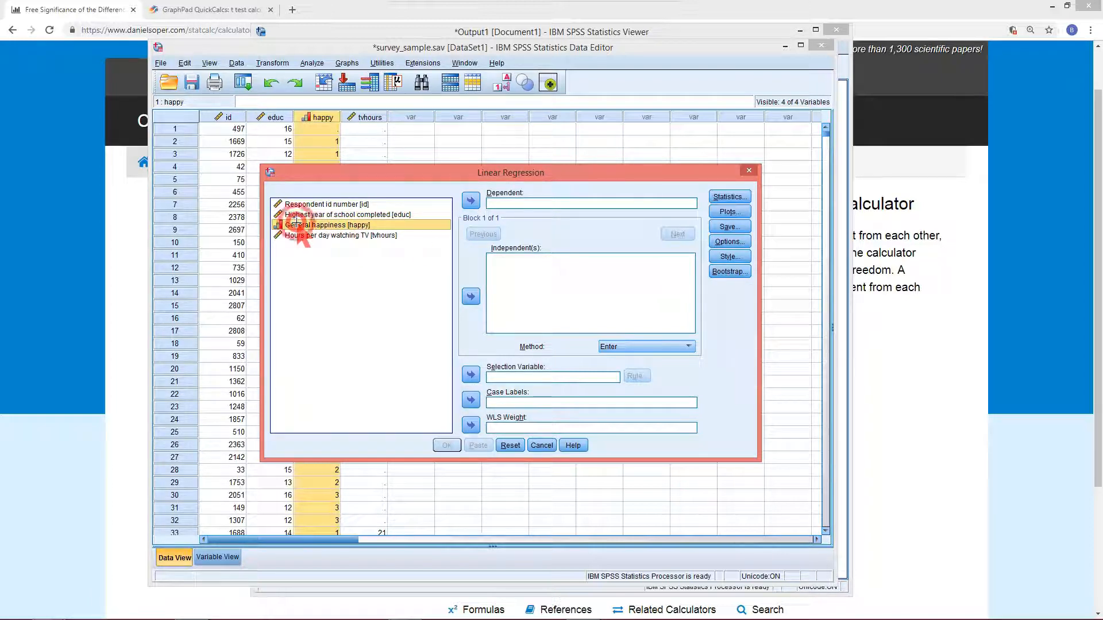
pyautogui.click(471, 200)
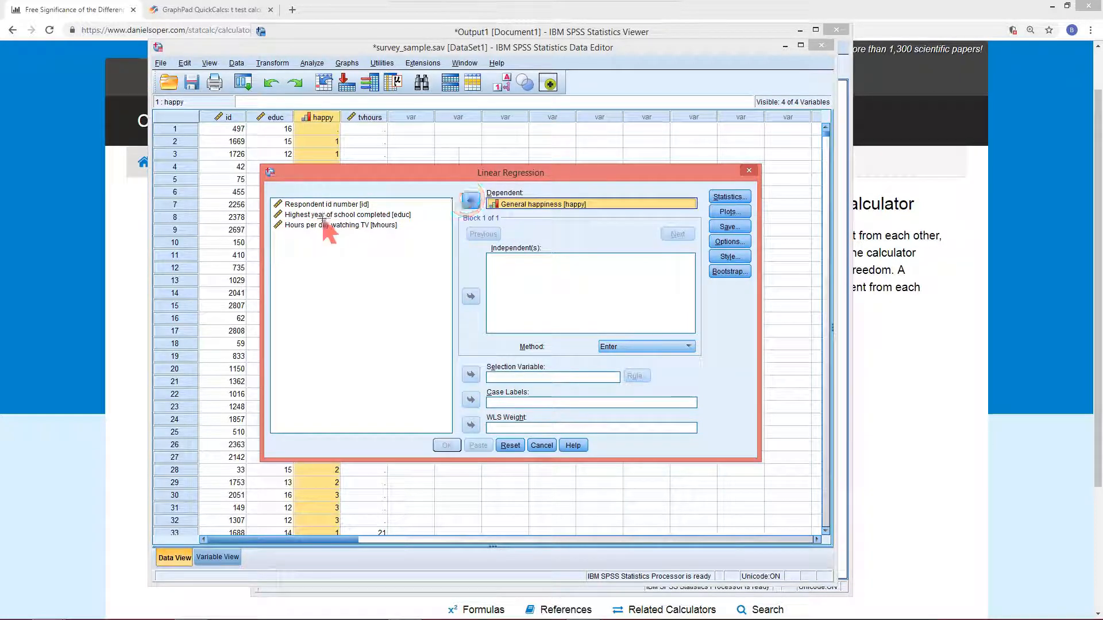
pyautogui.click(323, 214)
pyautogui.click(471, 296)
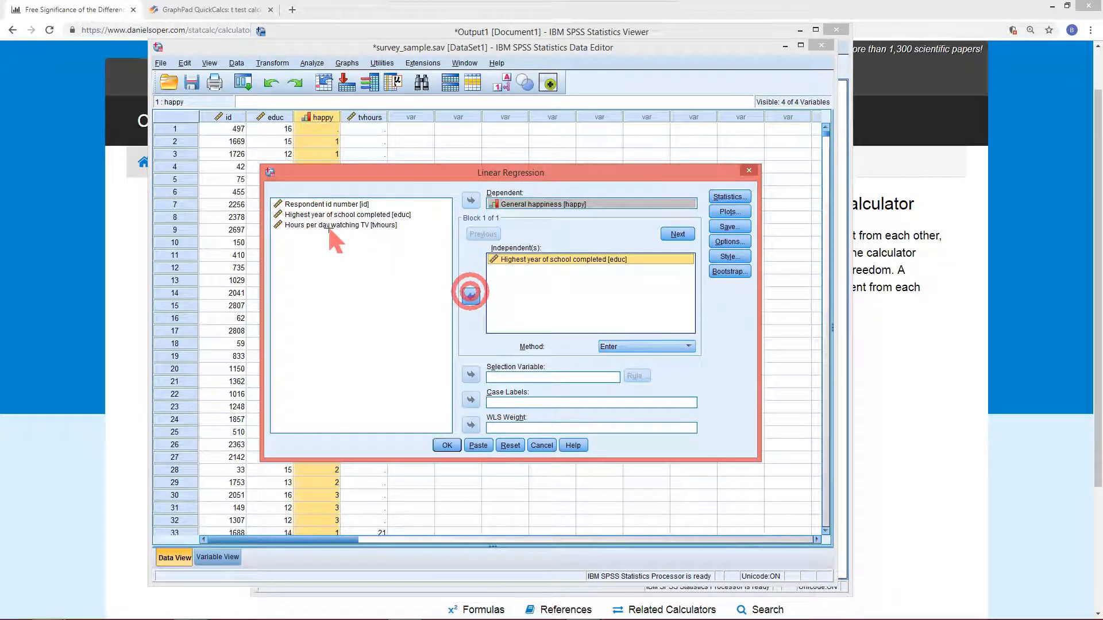
pyautogui.click(327, 225)
pyautogui.click(471, 297)
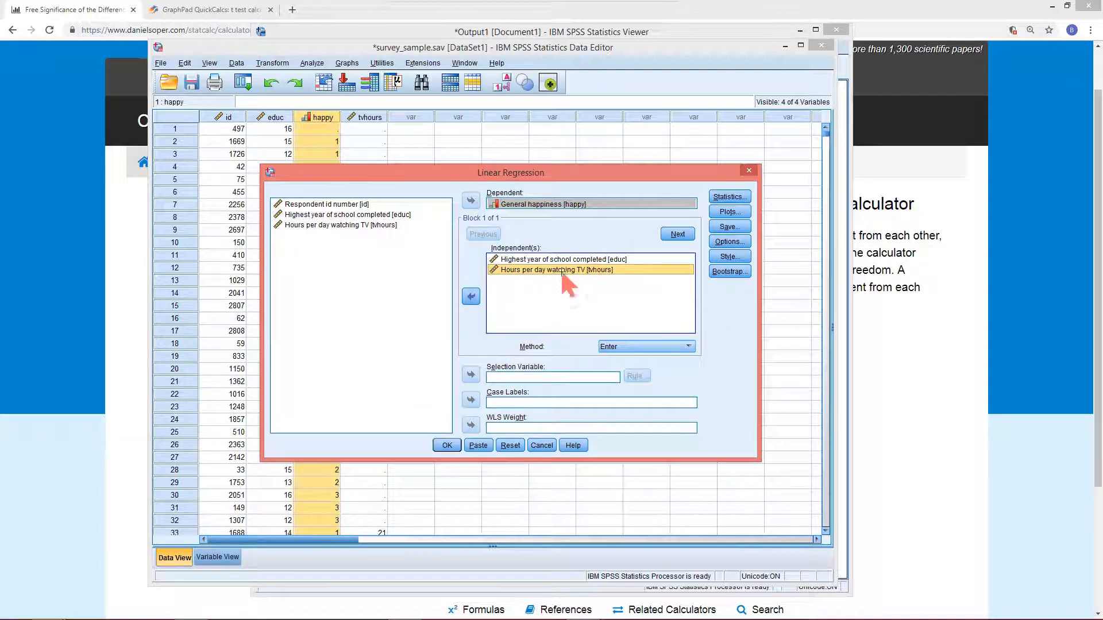
# Turn on Descriptives and Collinearity diagnostics in the regression statistics, then run the regression
pyautogui.click(722, 198)
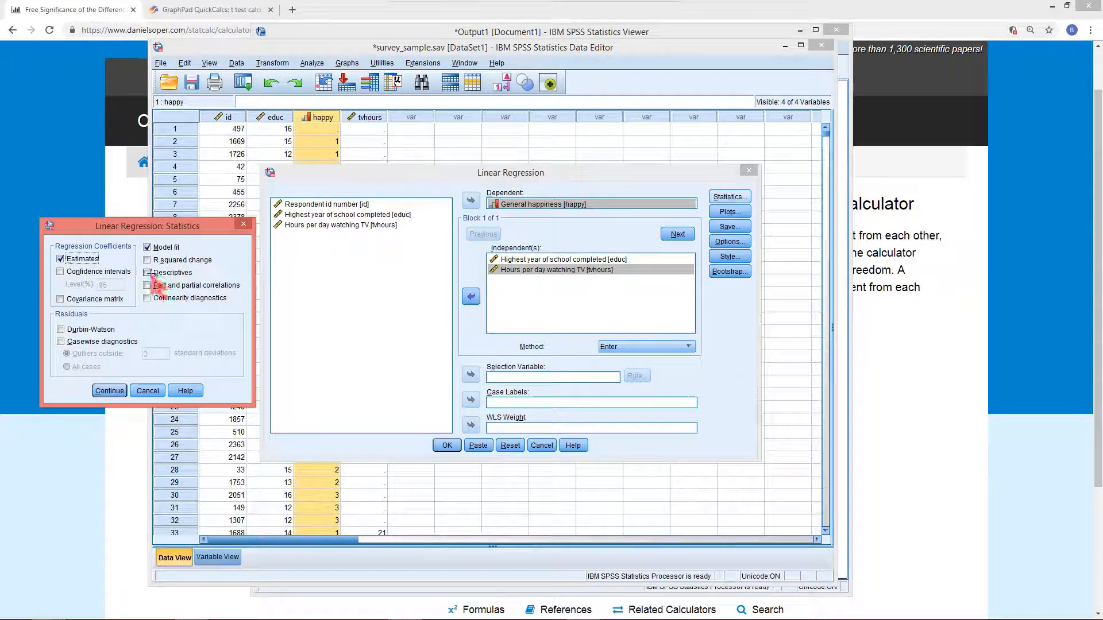
pyautogui.click(147, 272)
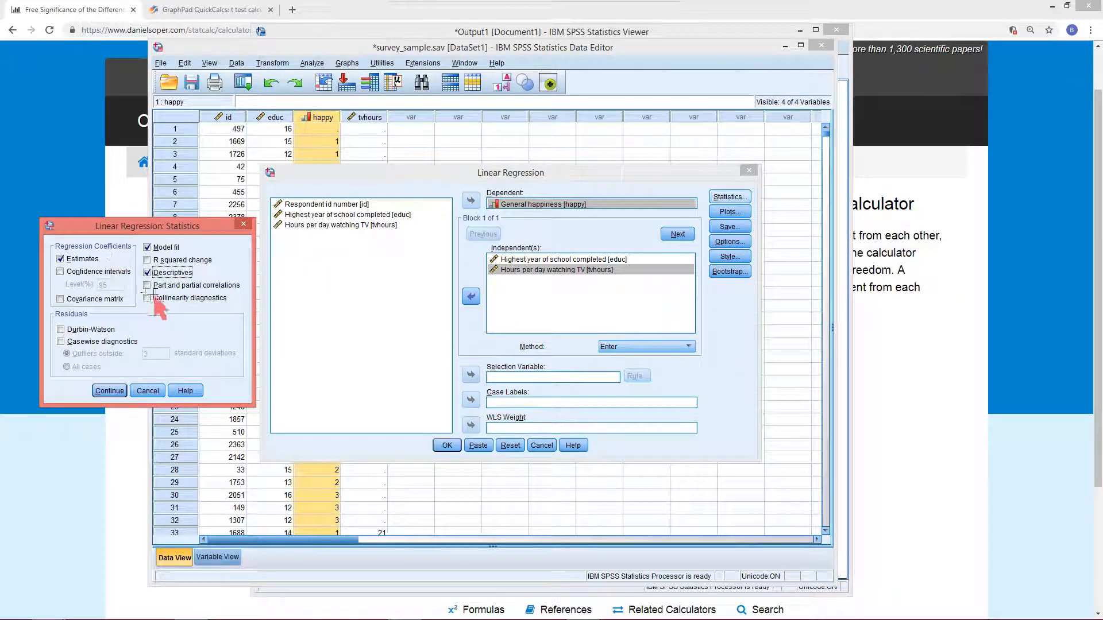
pyautogui.click(147, 298)
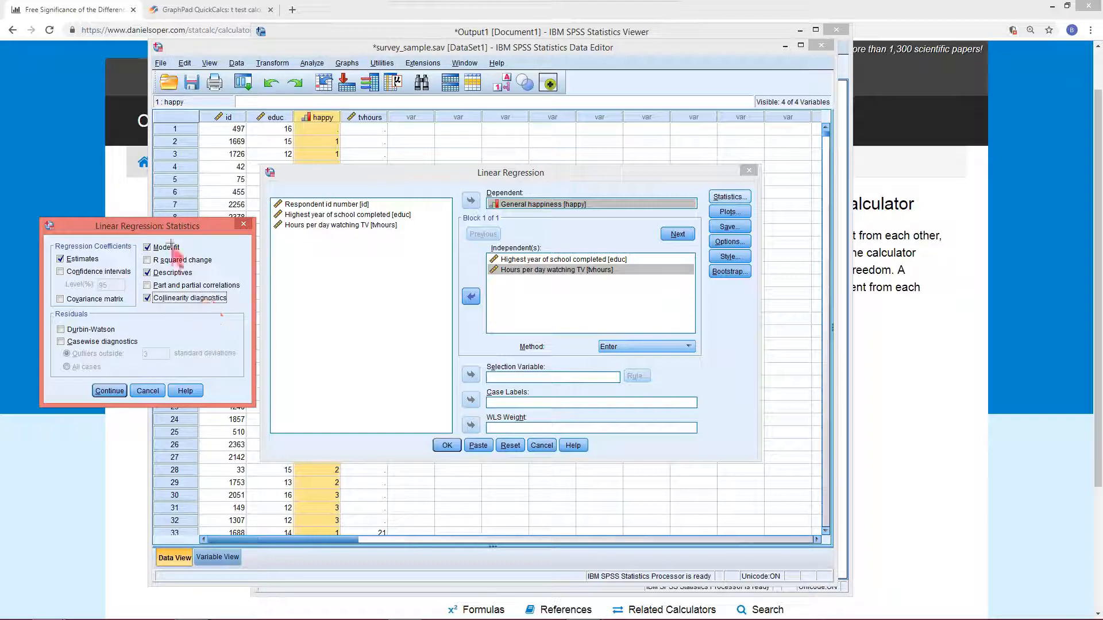
pyautogui.click(110, 391)
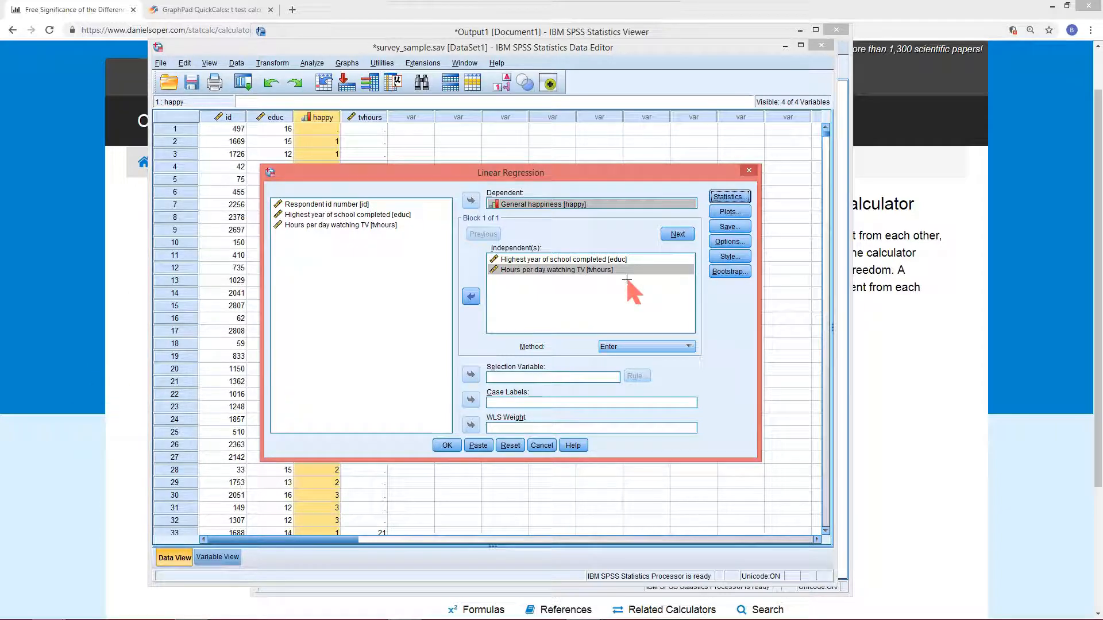
pyautogui.click(447, 445)
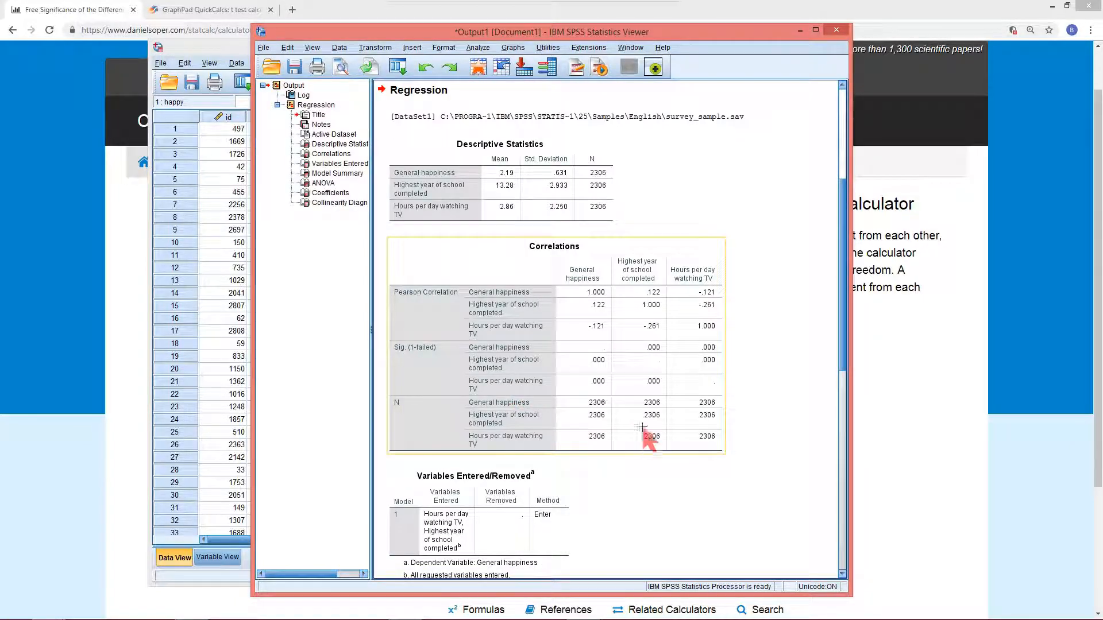
# Scroll through the regression output and examine the significance values in the Coefficients table
pyautogui.scroll(-5, 655, 374)
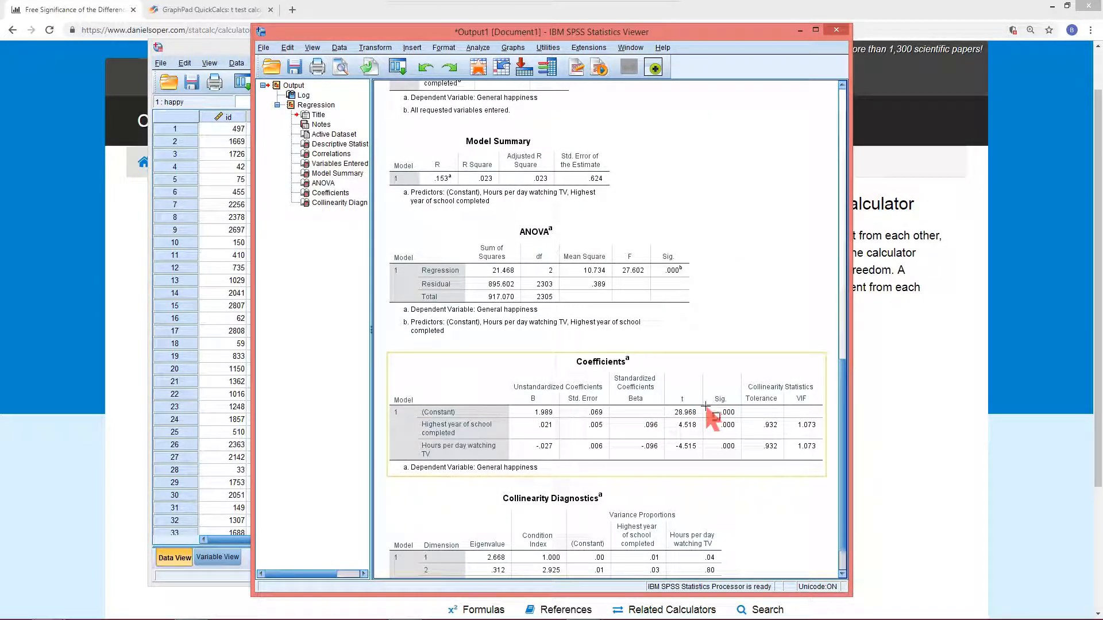
pyautogui.moveTo(704, 405)
pyautogui.mouseDown()
pyautogui.moveTo(730, 458)
pyautogui.moveTo(747, 458)
pyautogui.mouseUp()
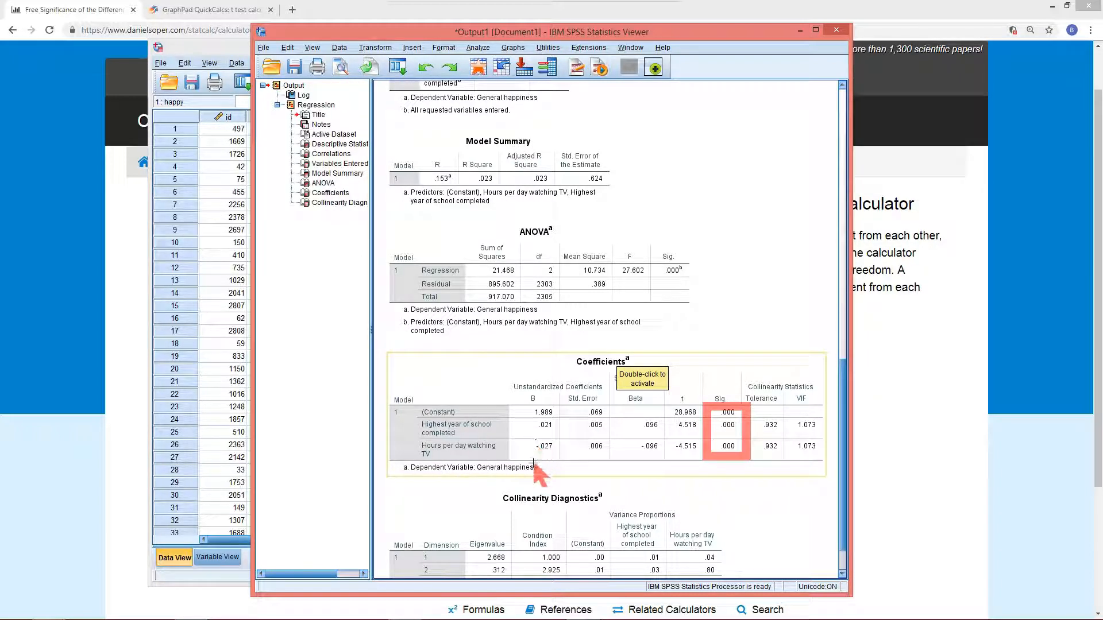
pyautogui.moveTo(530, 413); pyautogui.dragTo(568, 460)
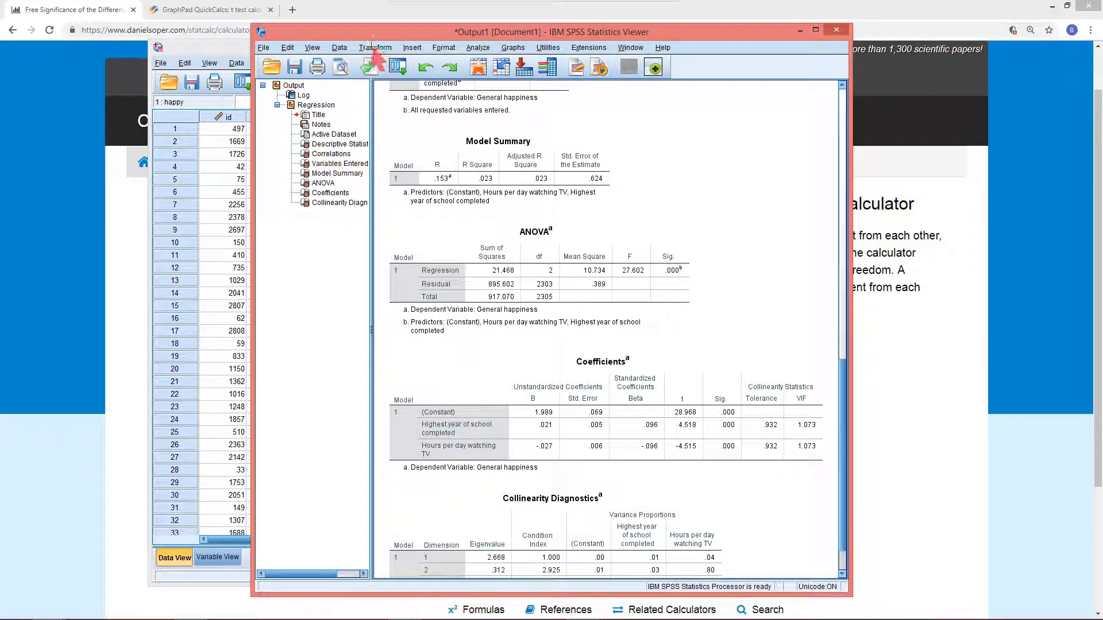
# Compute a new variable TV_x_Education with the numeric expression tvhours * educ
pyautogui.click(374, 48)
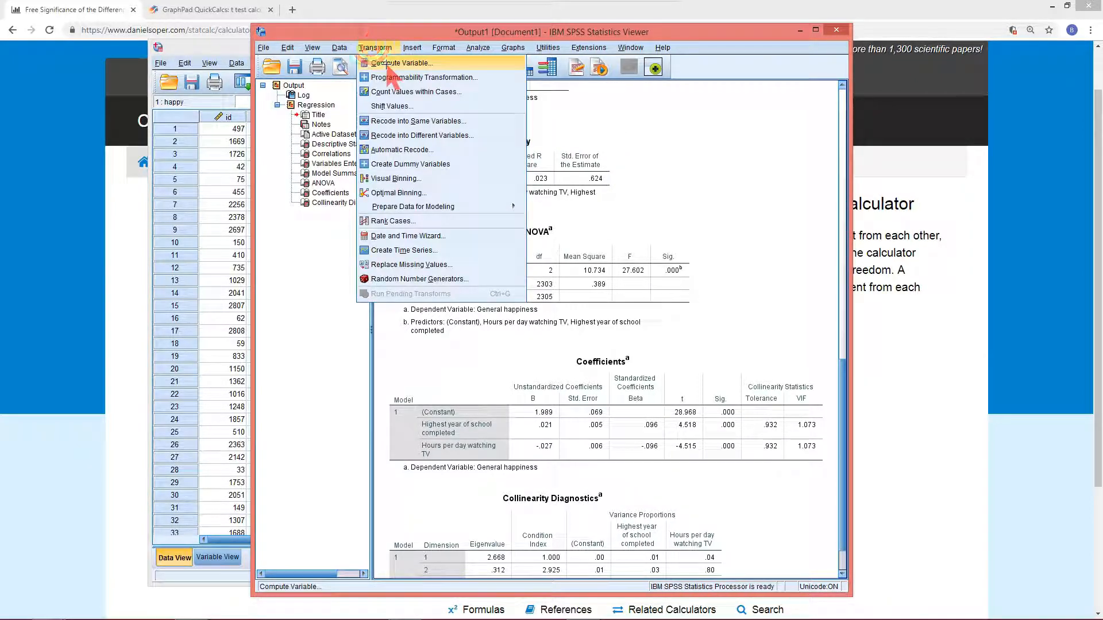
pyautogui.click(387, 65)
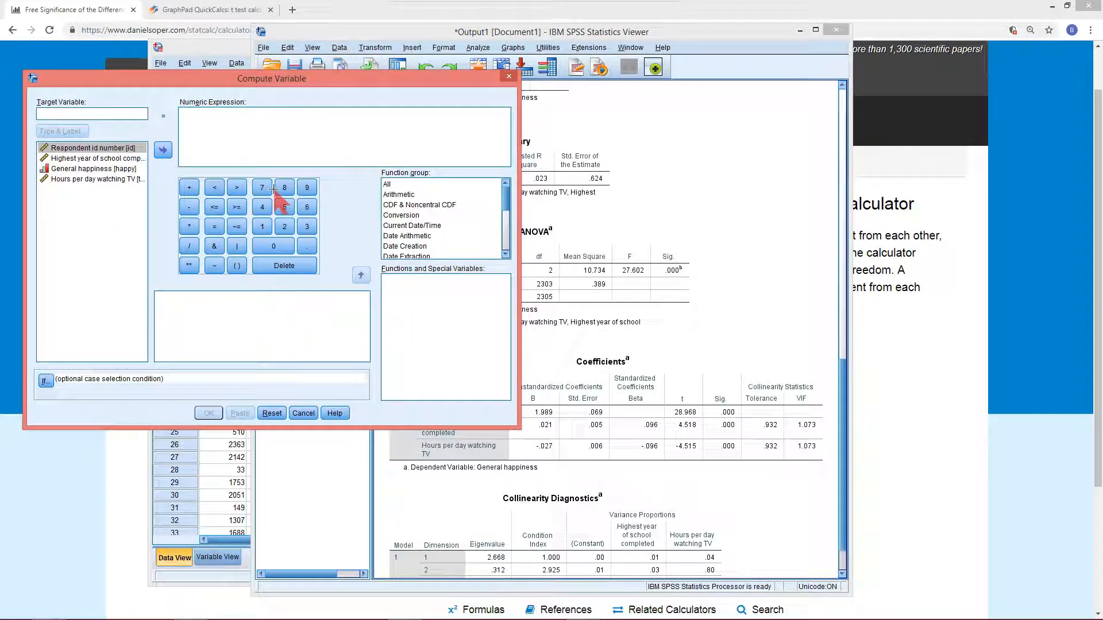
pyautogui.write('TV_x_Education')
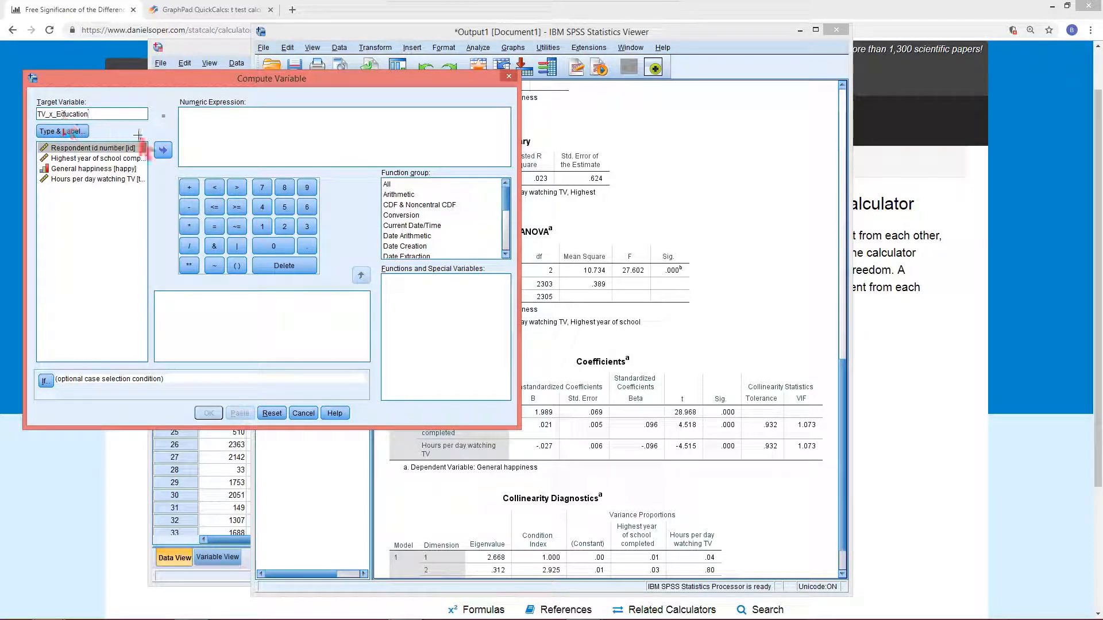
pyautogui.click(80, 158)
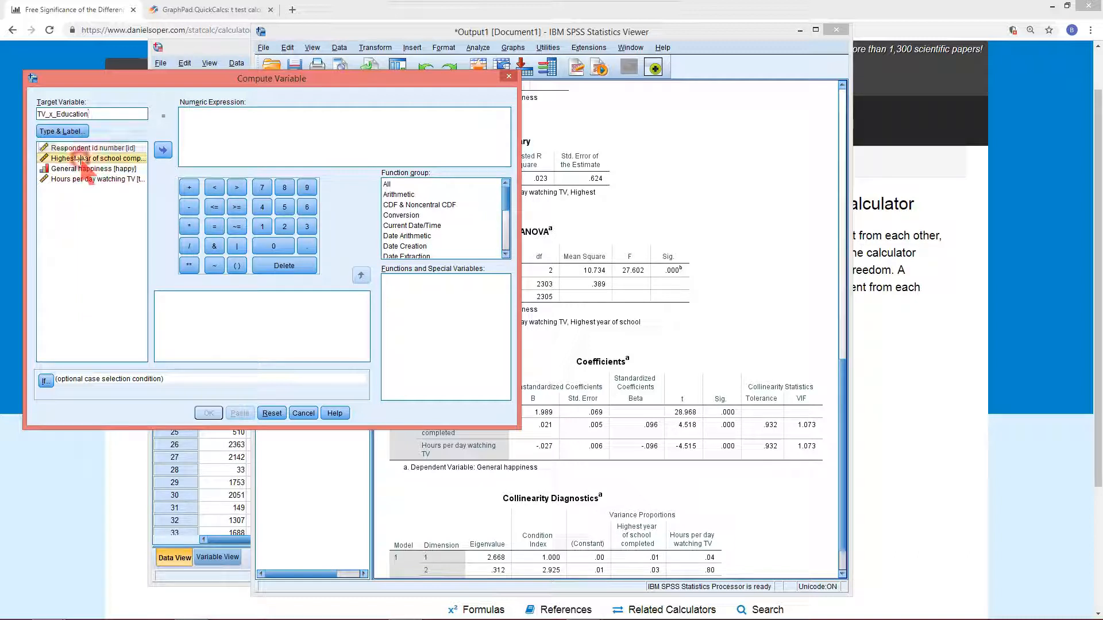
pyautogui.click(115, 179)
pyautogui.click(163, 151)
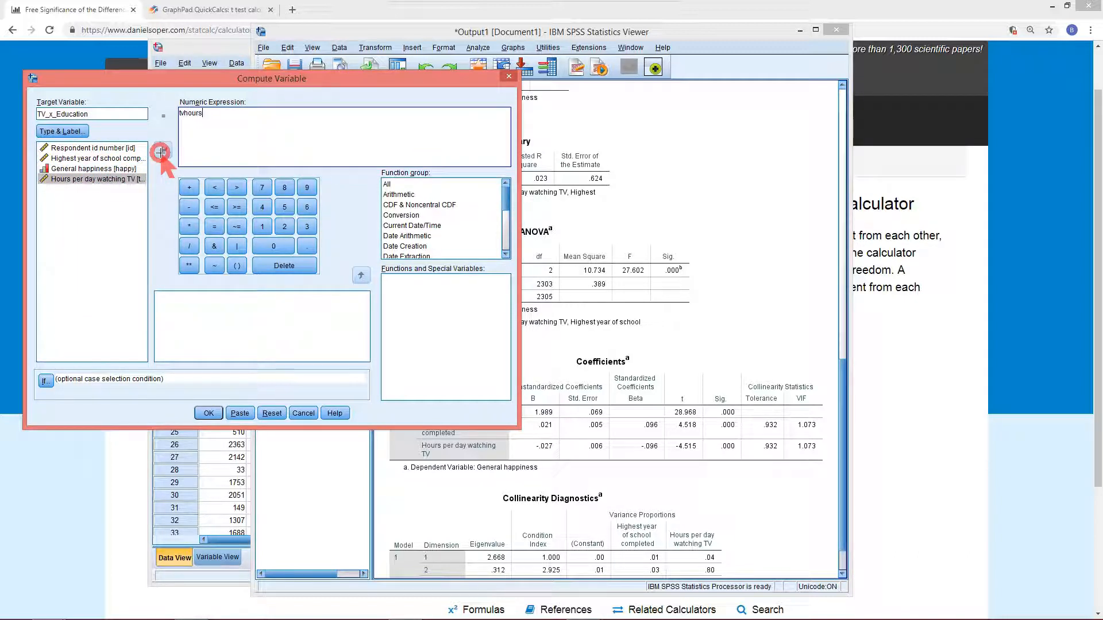
pyautogui.click(189, 226)
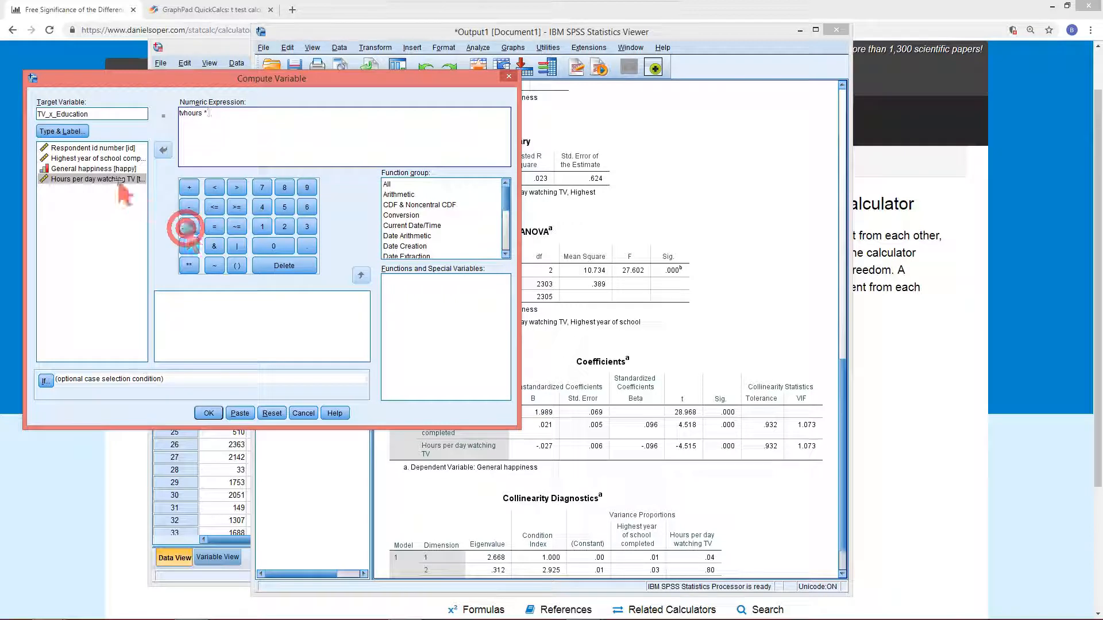
pyautogui.click(91, 157)
pyautogui.click(163, 150)
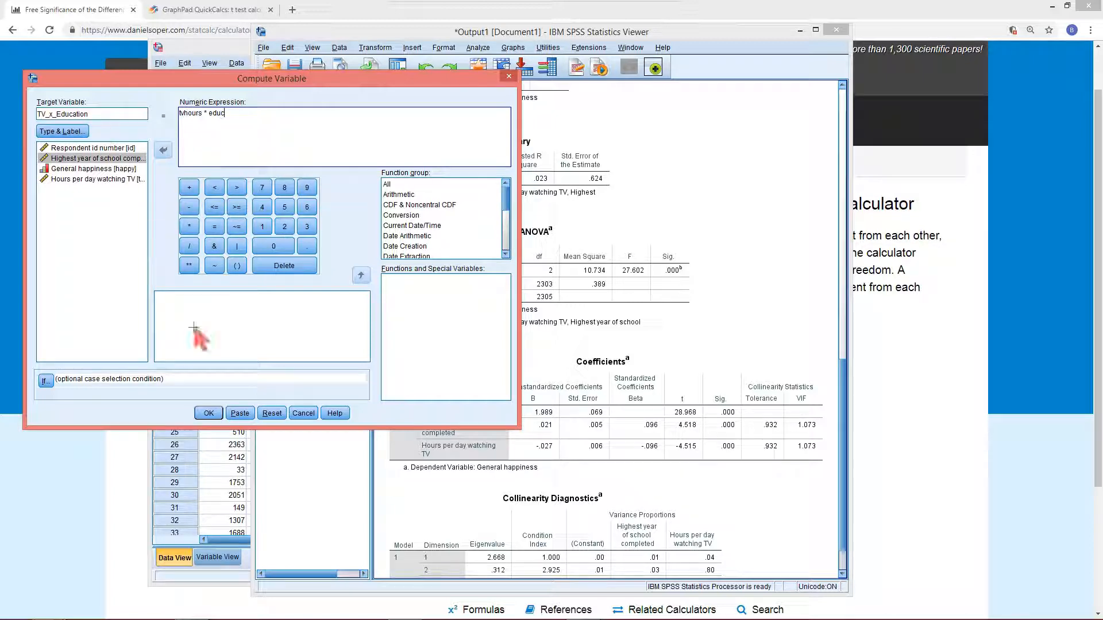
pyautogui.click(209, 413)
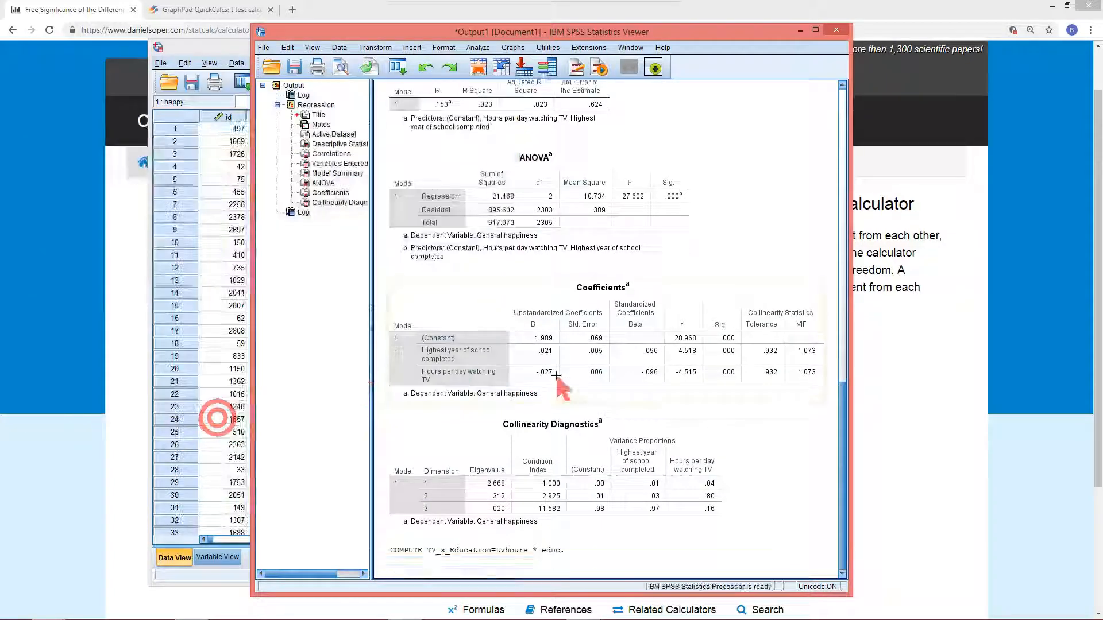
# Switch to Data View and inspect the TV_x_Education values alongside the educ and tvhours columns
pyautogui.click(216, 52)
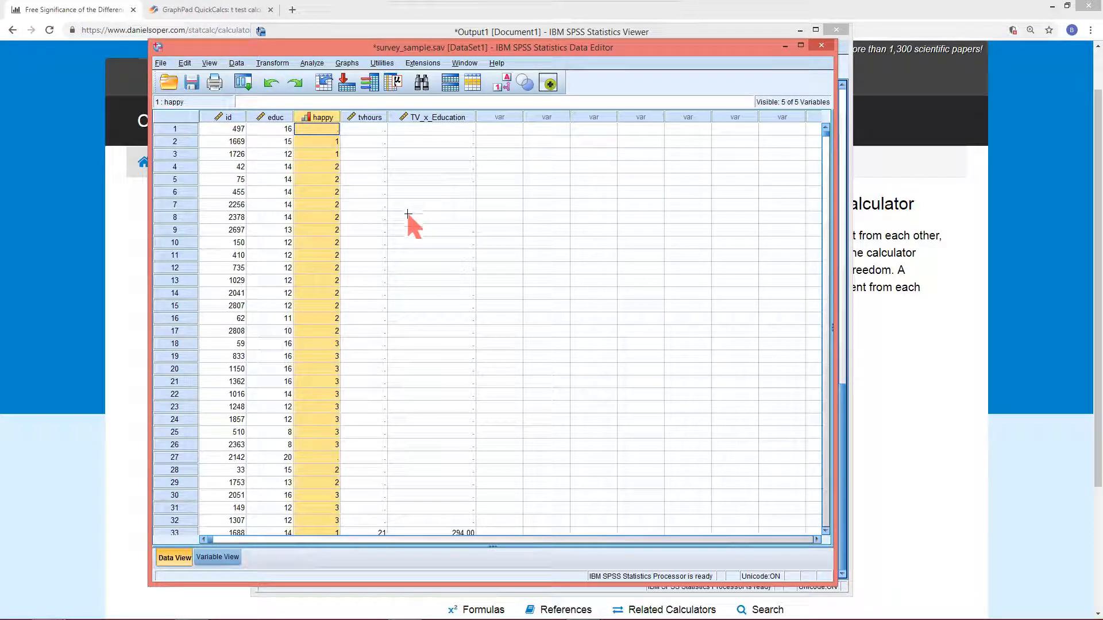
pyautogui.scroll(-3, 408, 214)
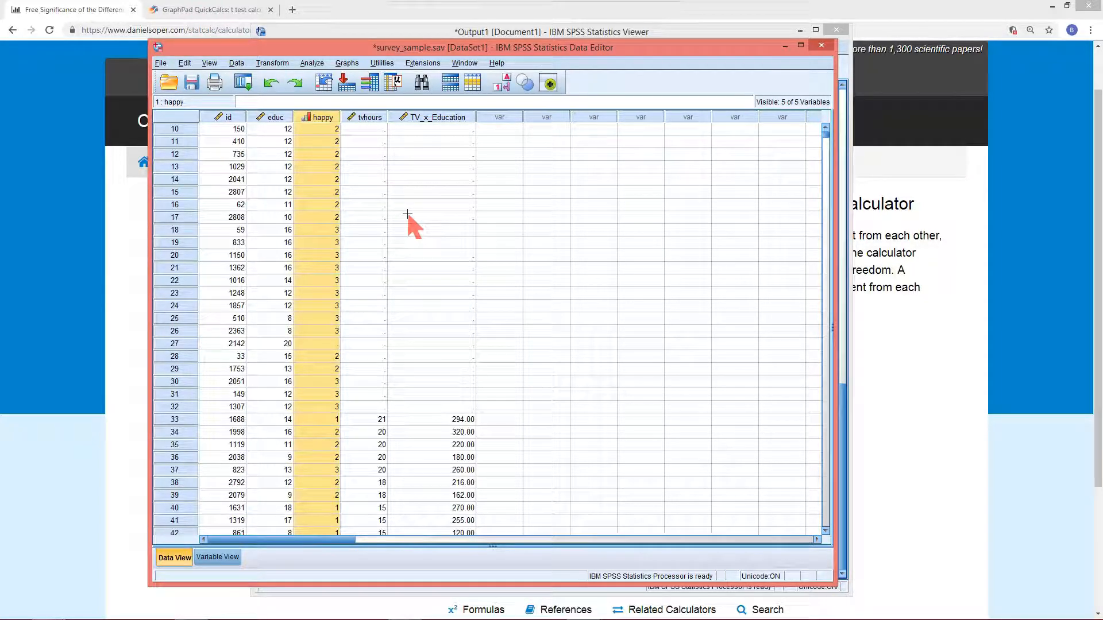
pyautogui.scroll(3, 407, 214)
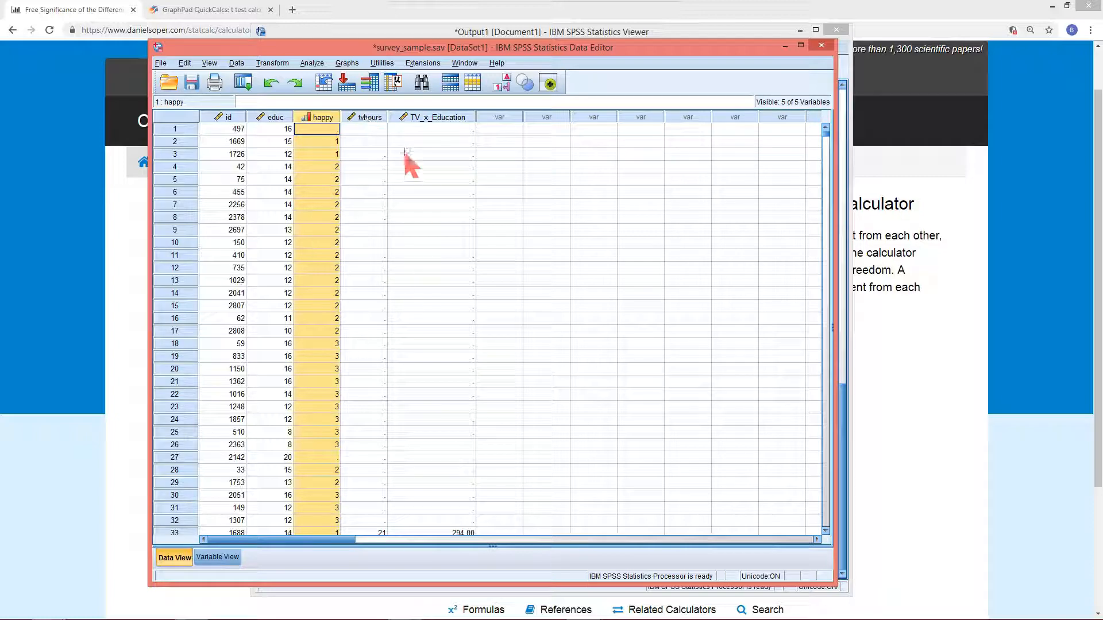
pyautogui.scroll(-5, 417, 198)
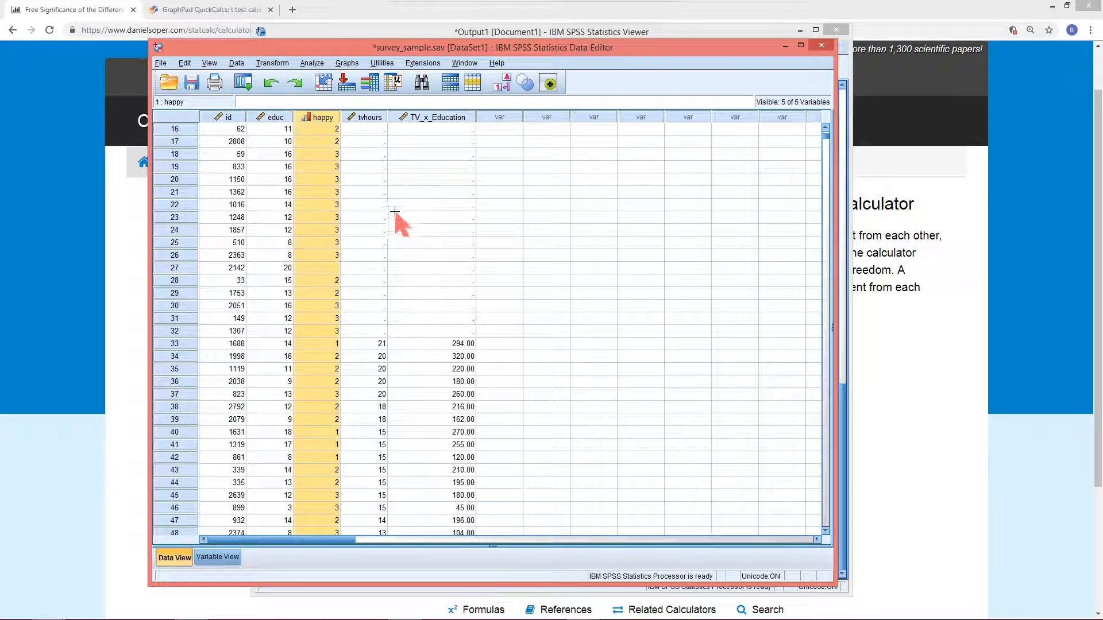
pyautogui.scroll(-4, 395, 211)
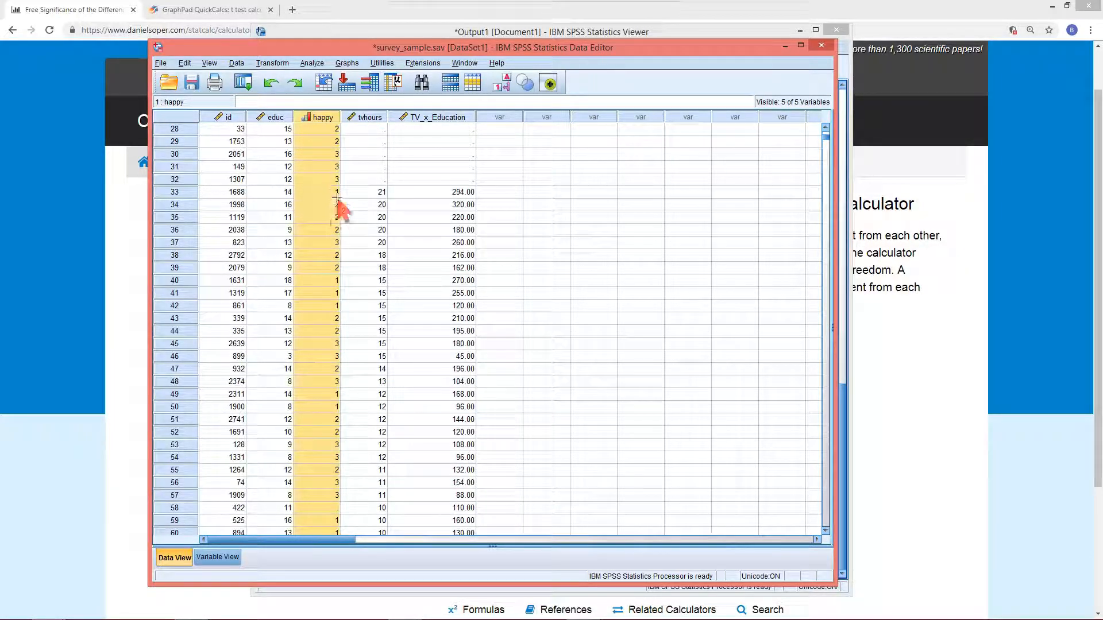
pyautogui.click(281, 194)
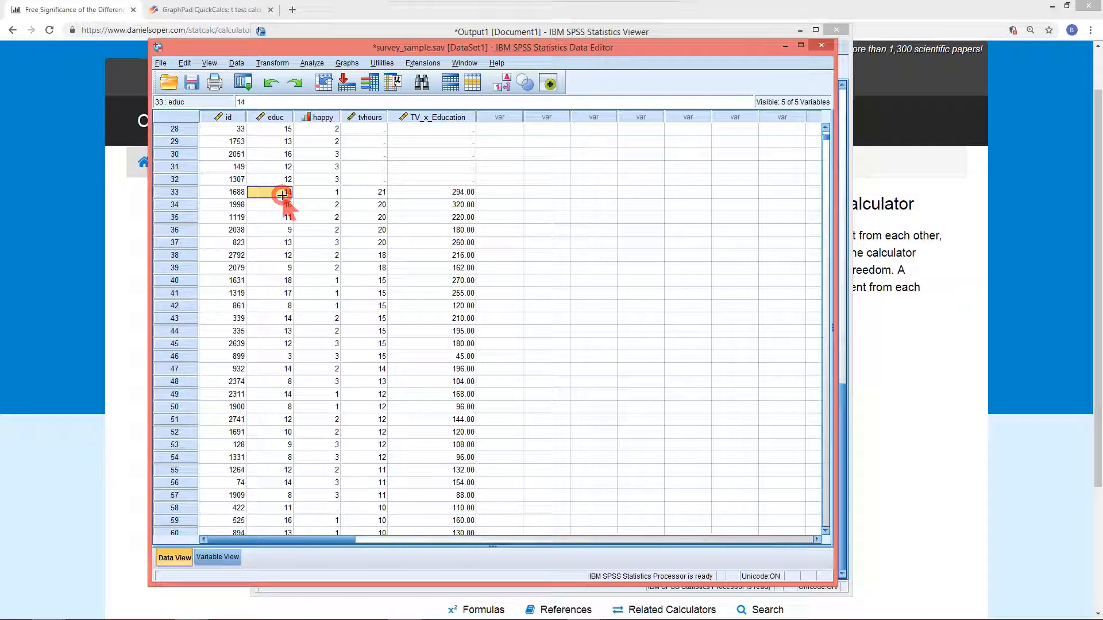
pyautogui.click(376, 192)
pyautogui.click(445, 193)
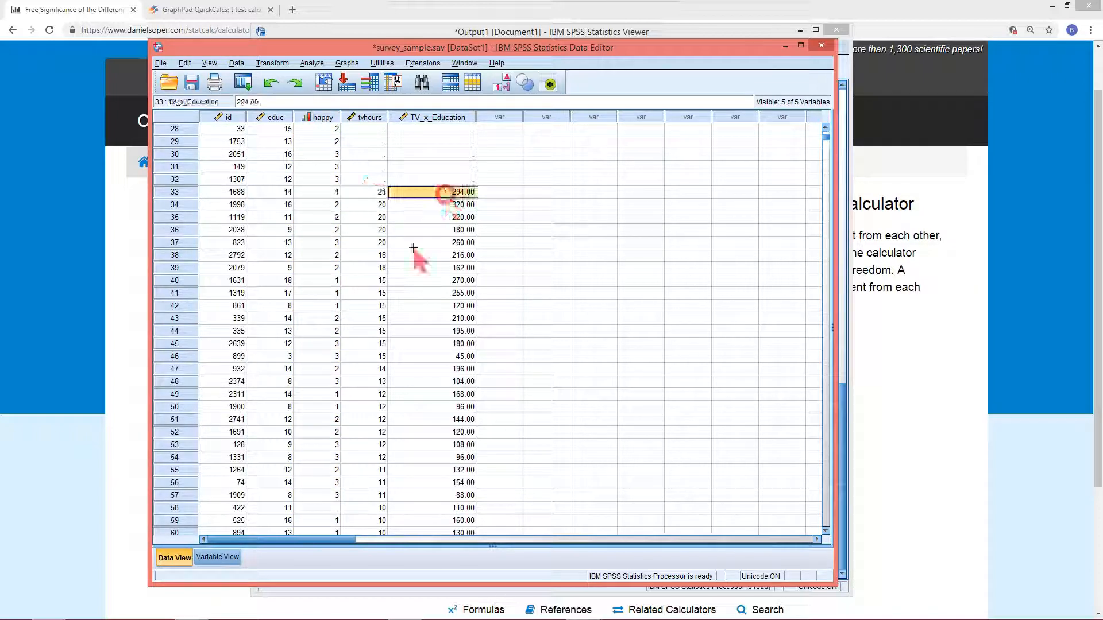
pyautogui.click(282, 230)
pyautogui.click(368, 229)
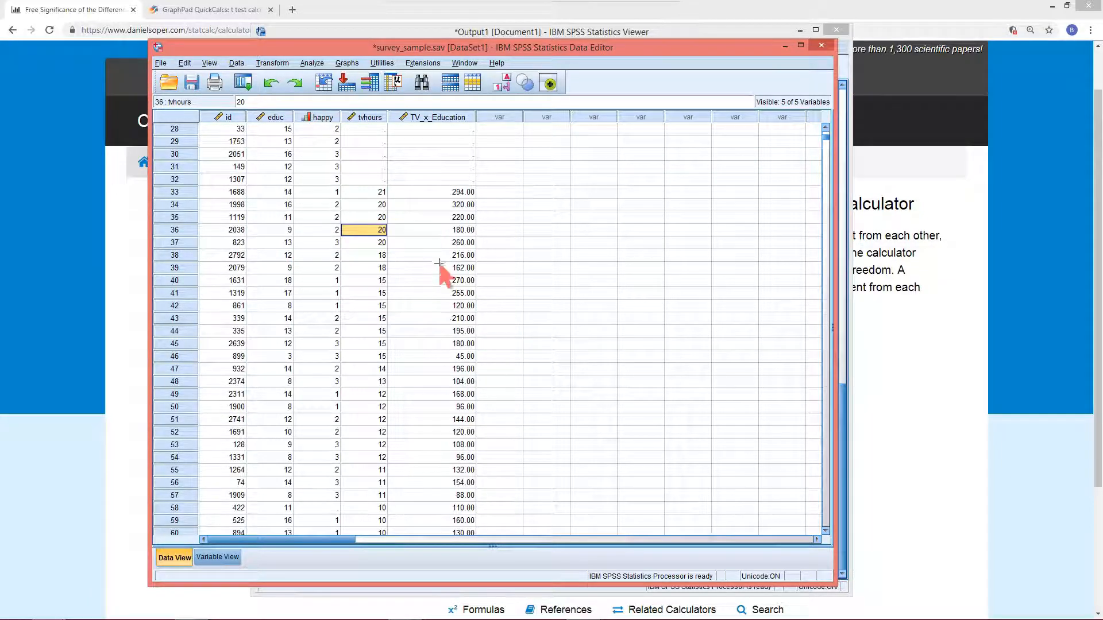
pyautogui.scroll(9, 439, 262)
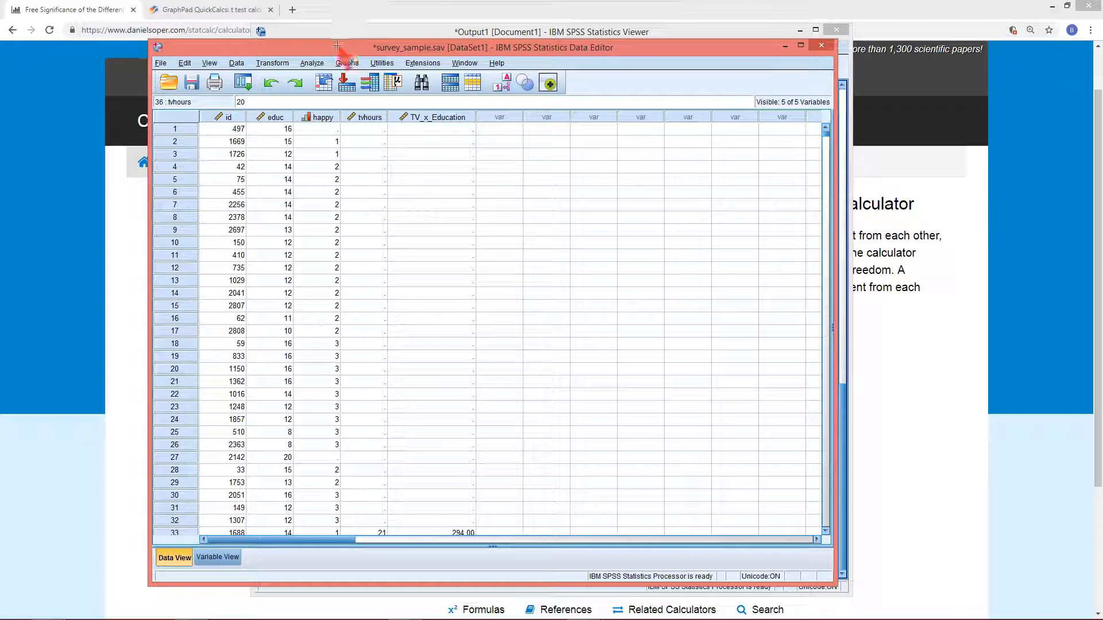
# Rerun the linear regression on General happiness with TV_x_Education added as a third independent variable
pyautogui.click(242, 85)
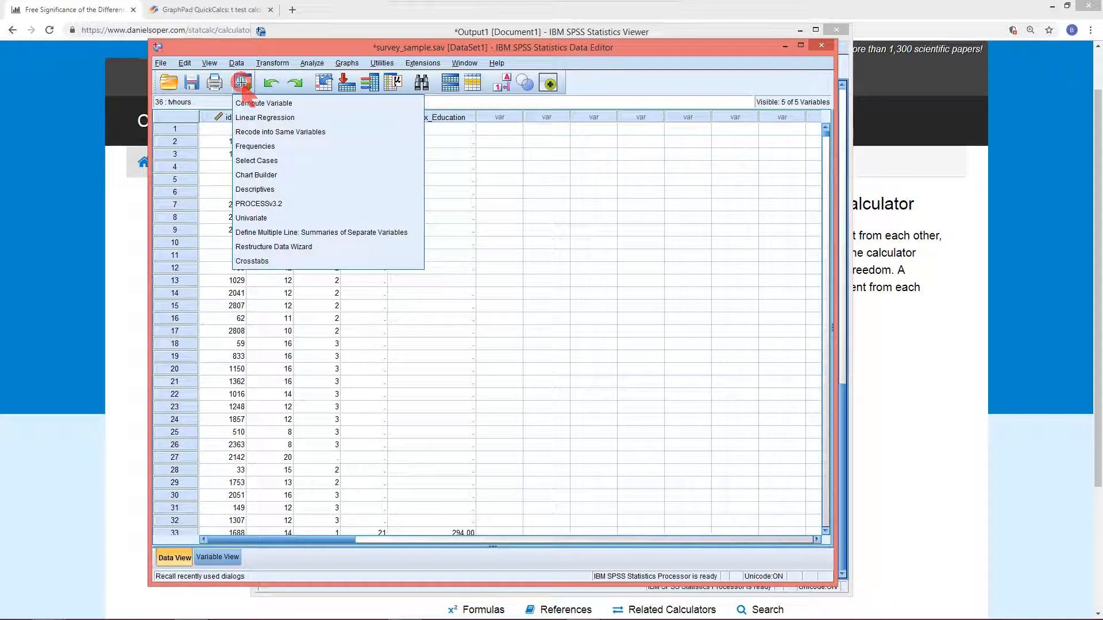
pyautogui.click(270, 118)
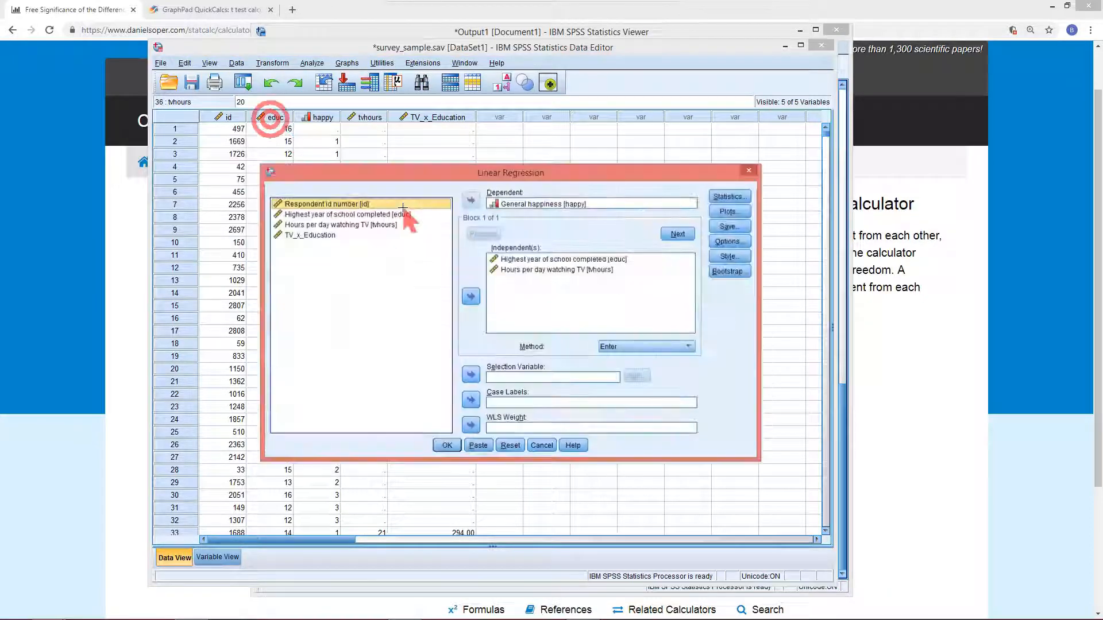
pyautogui.click(326, 235)
pyautogui.click(470, 297)
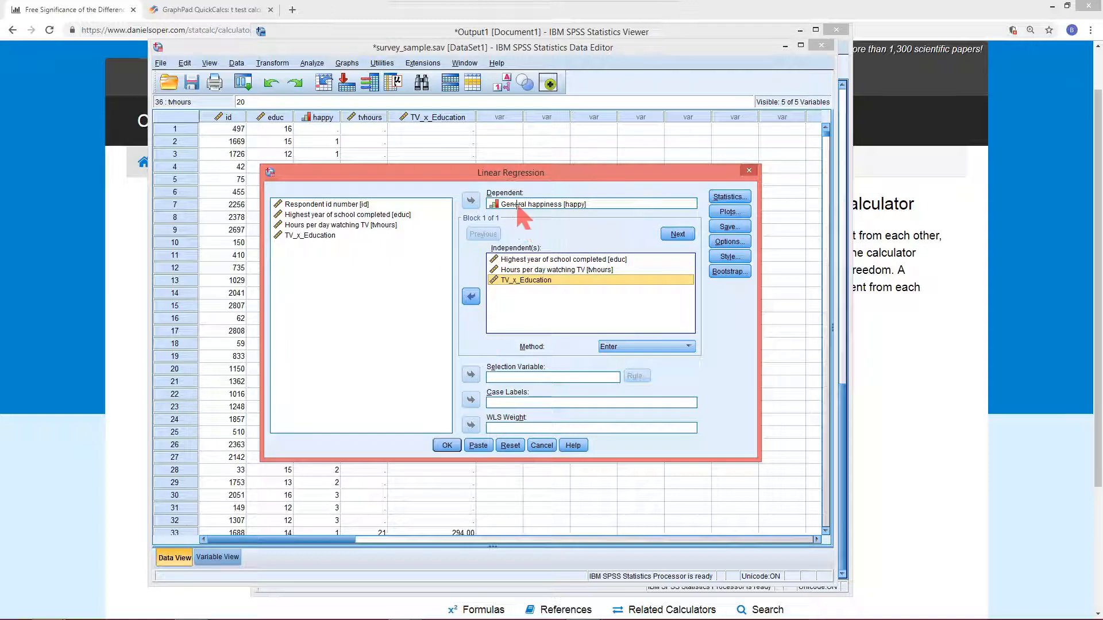
pyautogui.click(448, 446)
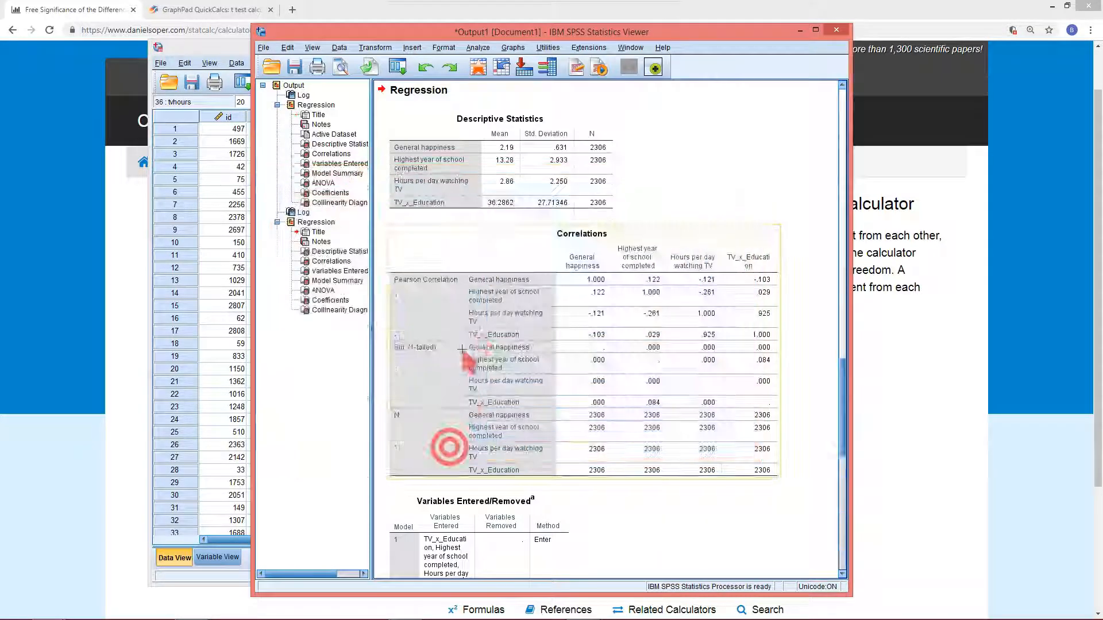
# Scroll through the new regression output and examine the ANOVA table and the Coefficients significance values
pyautogui.scroll(-10, 449, 449)
pyautogui.scroll(-8, 536, 310)
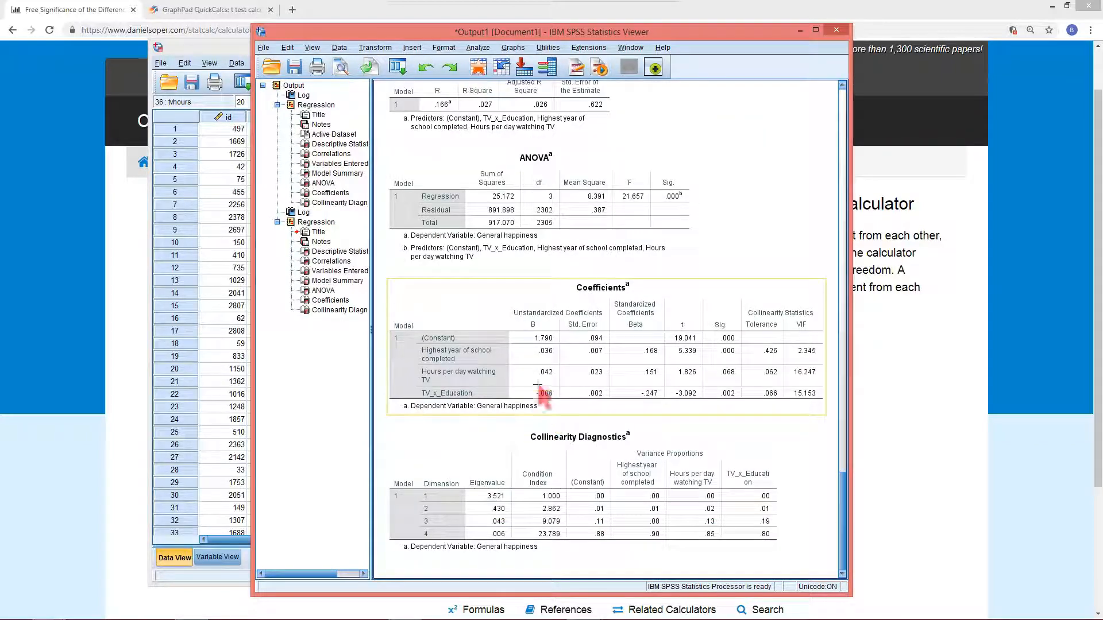
pyautogui.moveTo(251, 369); pyautogui.dragTo(148, 361)
pyautogui.click(292, 374)
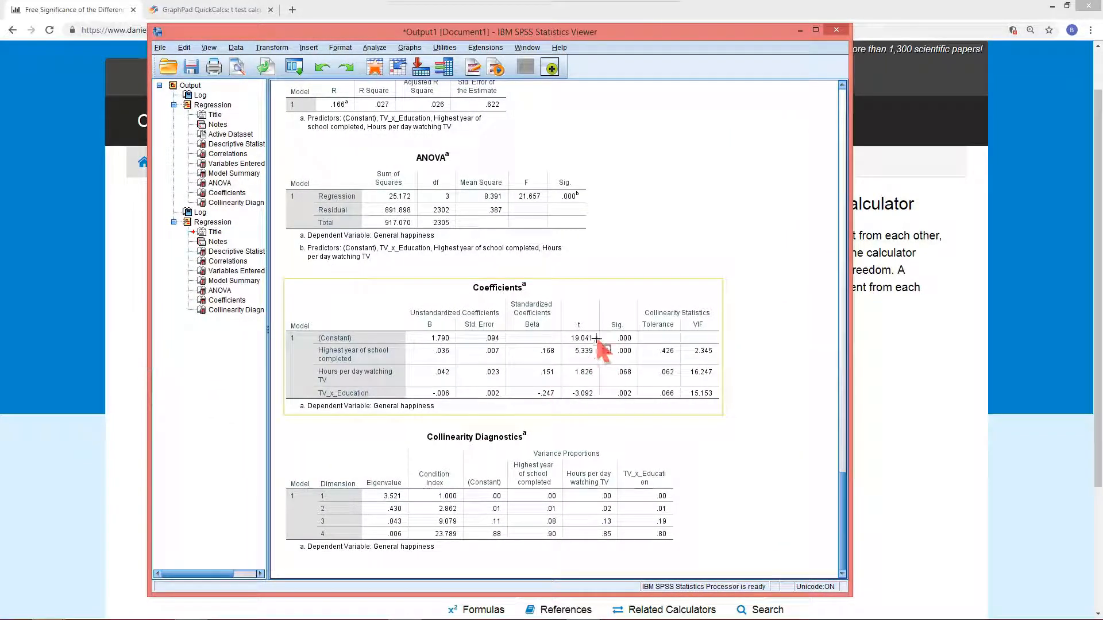
pyautogui.moveTo(593, 336); pyautogui.dragTo(647, 408)
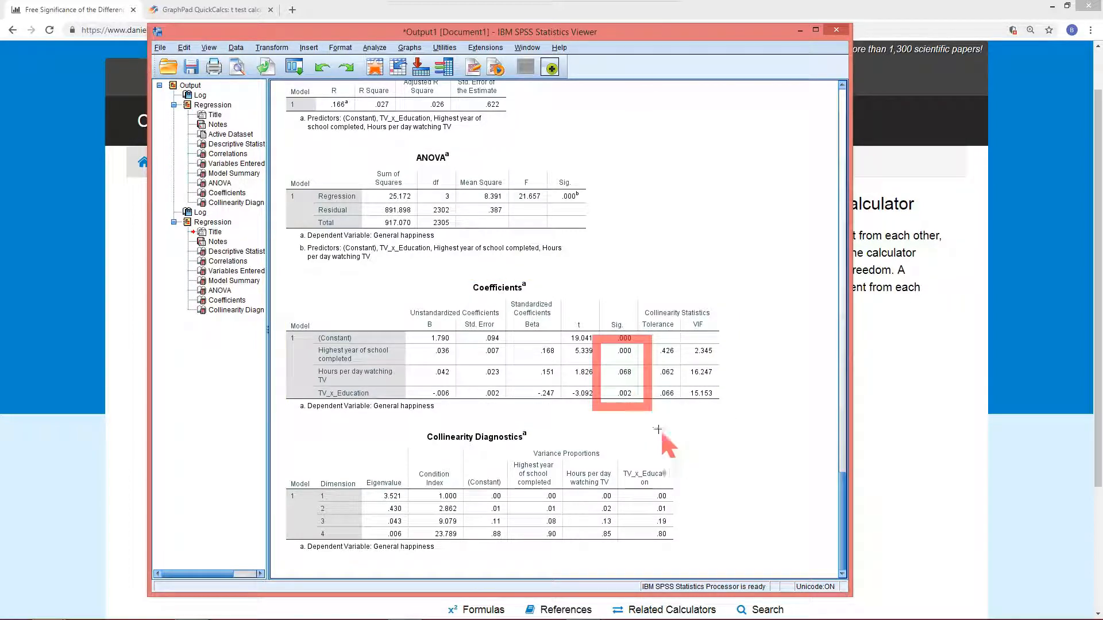
pyautogui.click(491, 255)
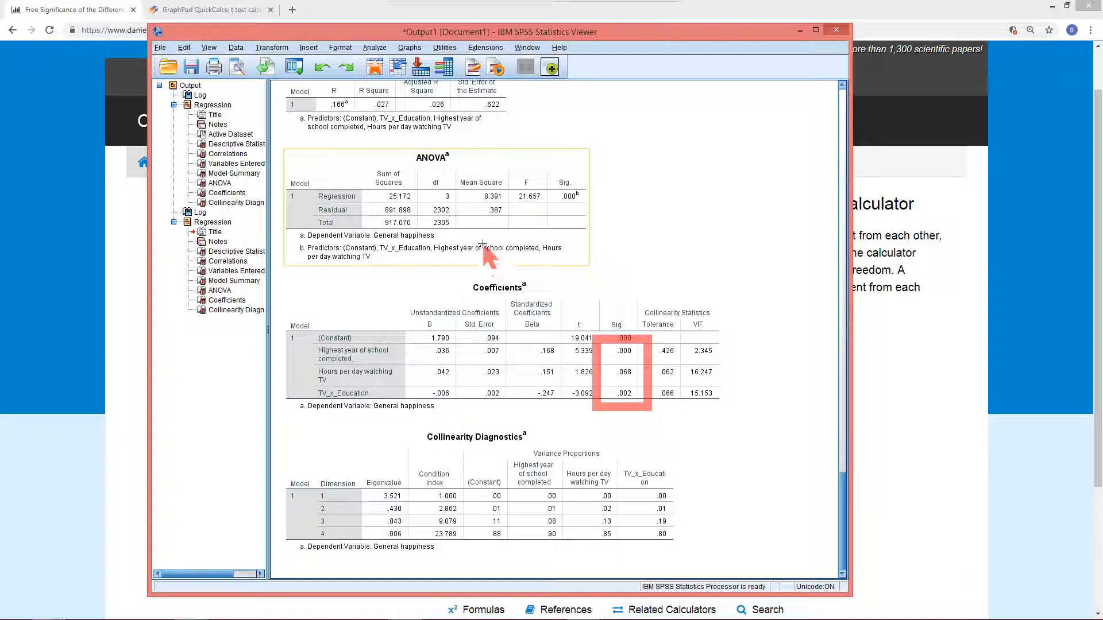
pyautogui.click(370, 353)
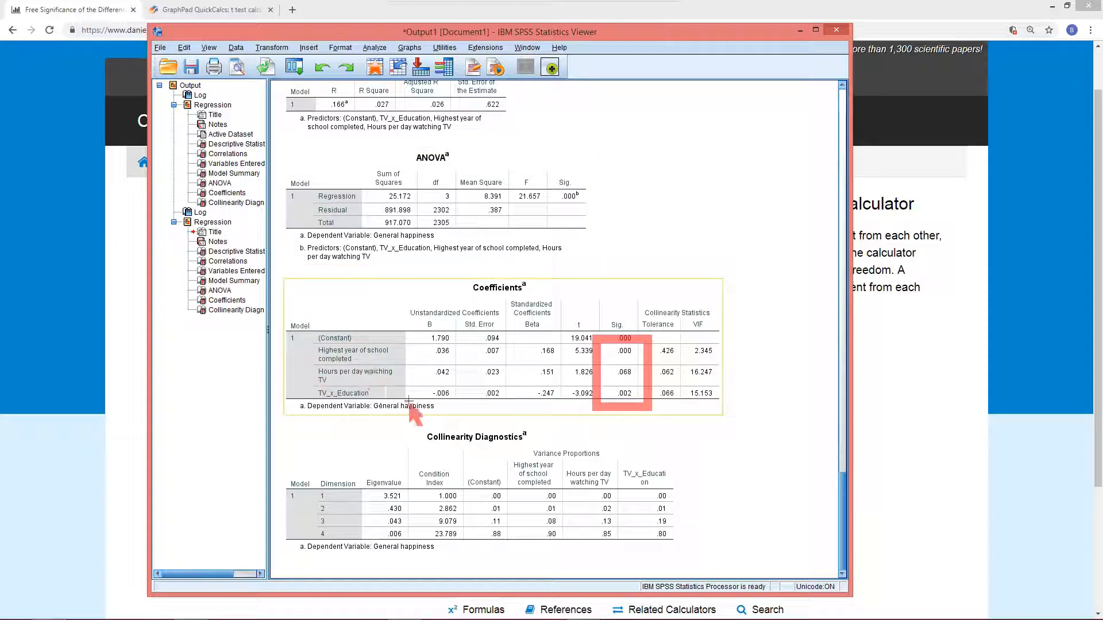
pyautogui.click(368, 432)
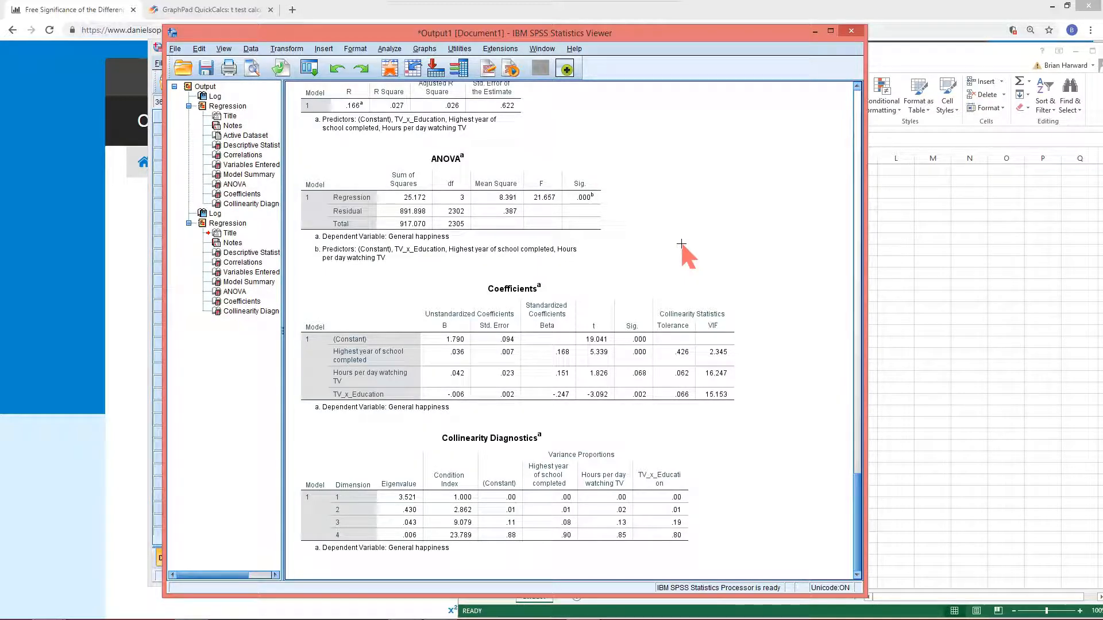
pyautogui.click(506, 221)
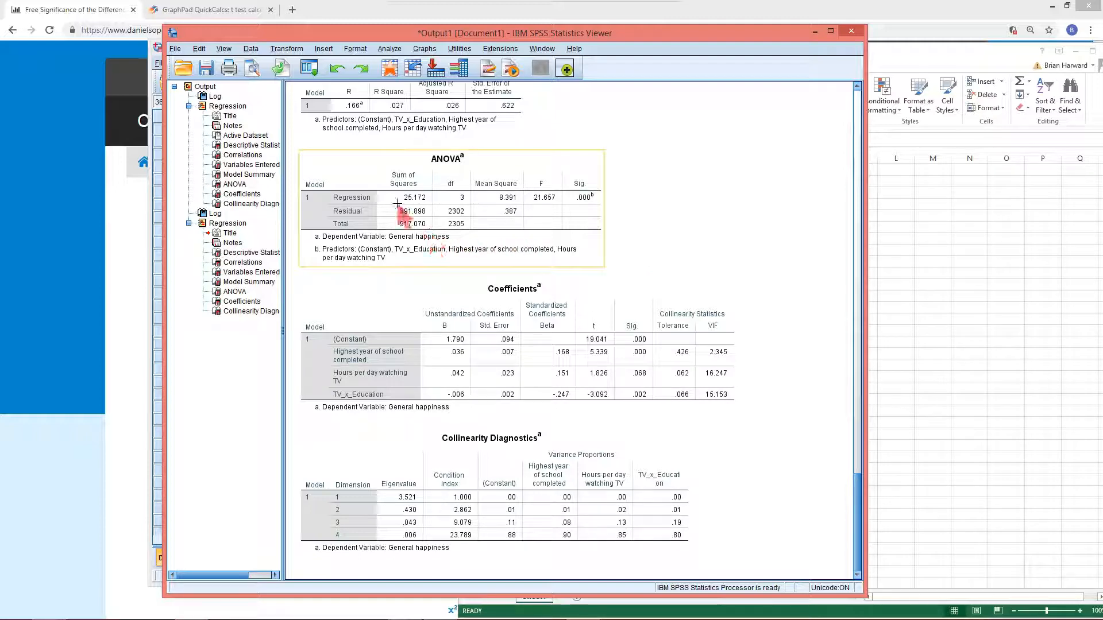
# Run Descriptives on Highest year of school completed, General happiness and Hours per day watching TV, saving standardized values as variables
pyautogui.click(309, 70)
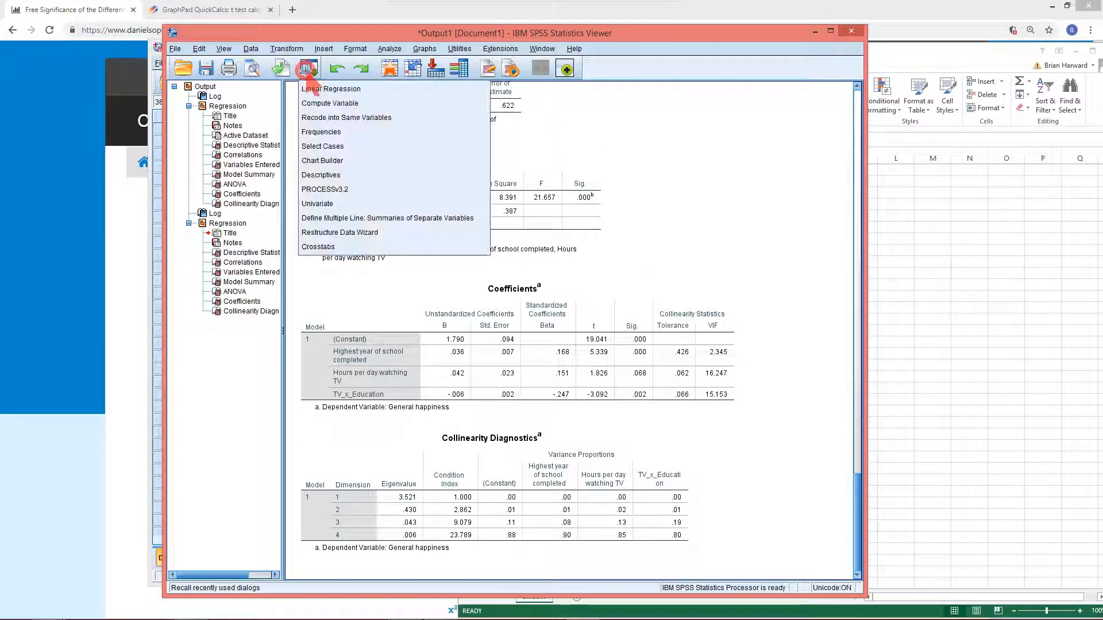
pyautogui.click(390, 48)
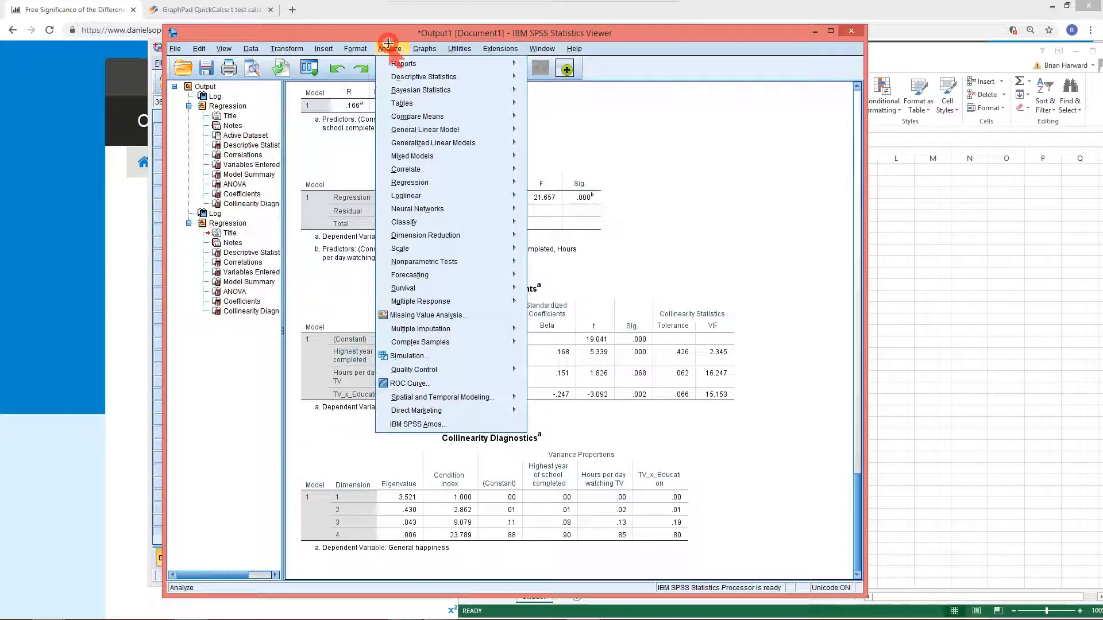
pyautogui.moveTo(423, 78)
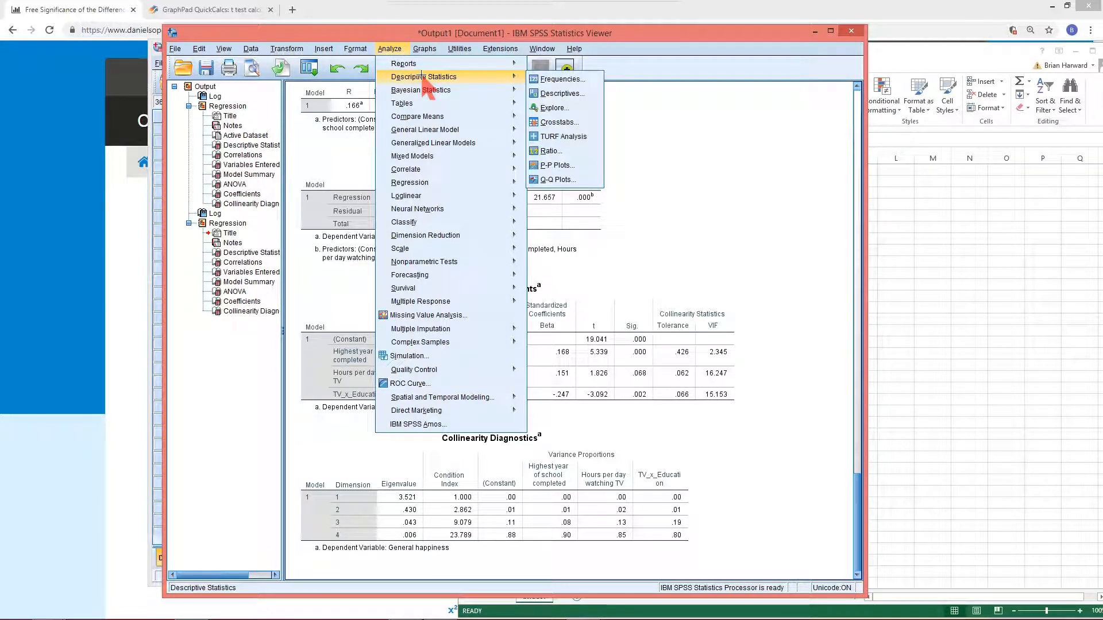
pyautogui.click(557, 93)
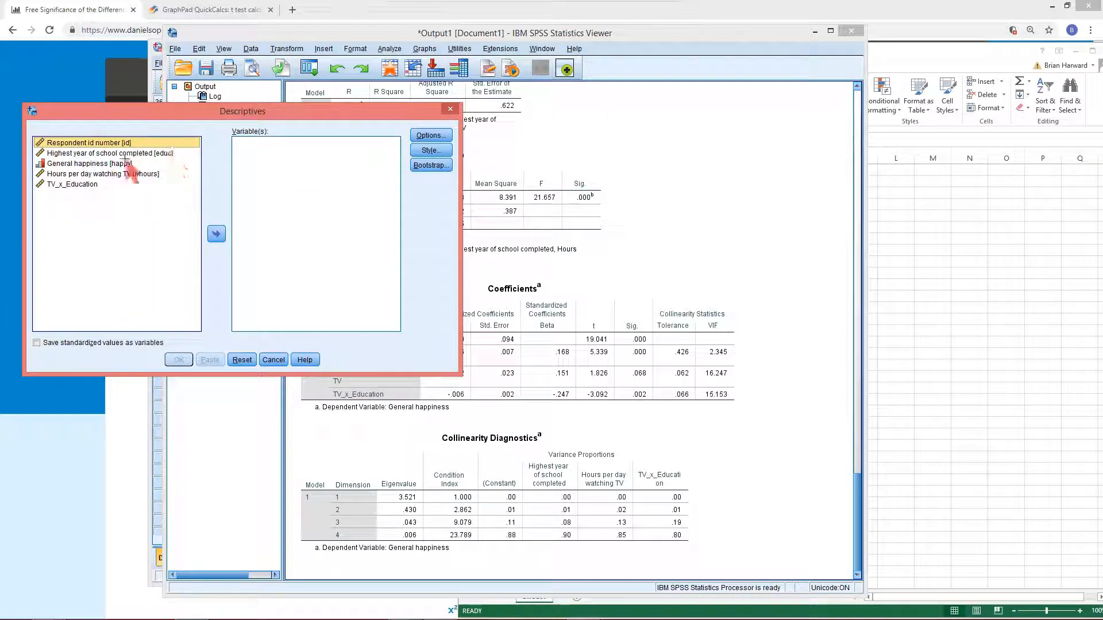
pyautogui.click(94, 152)
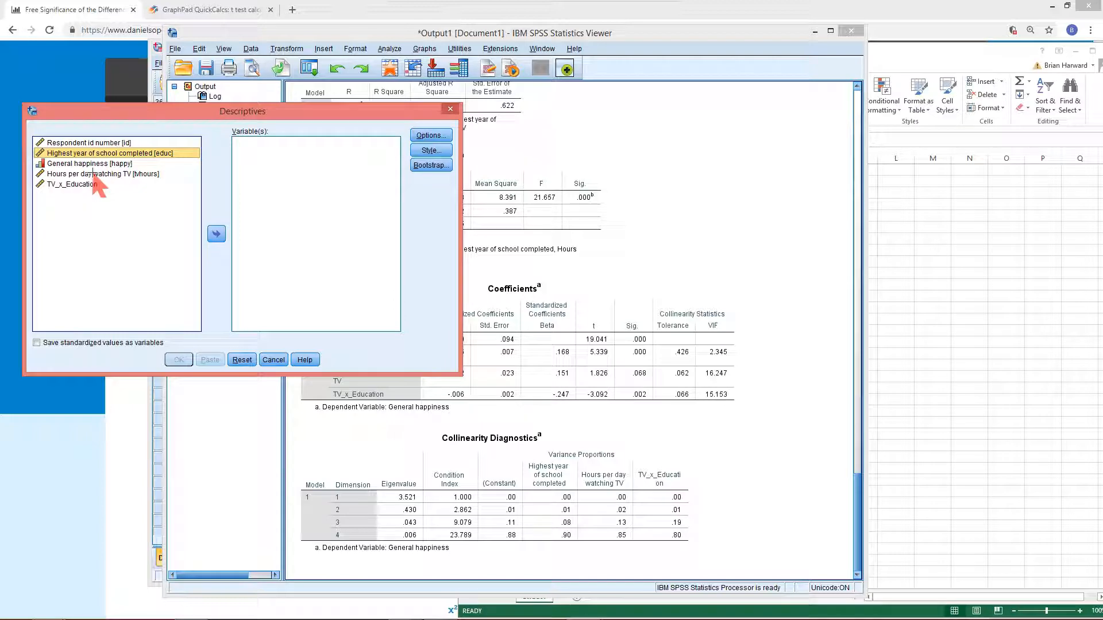
pyautogui.keyDown('shift'); pyautogui.click(94, 174); pyautogui.keyUp('shift')
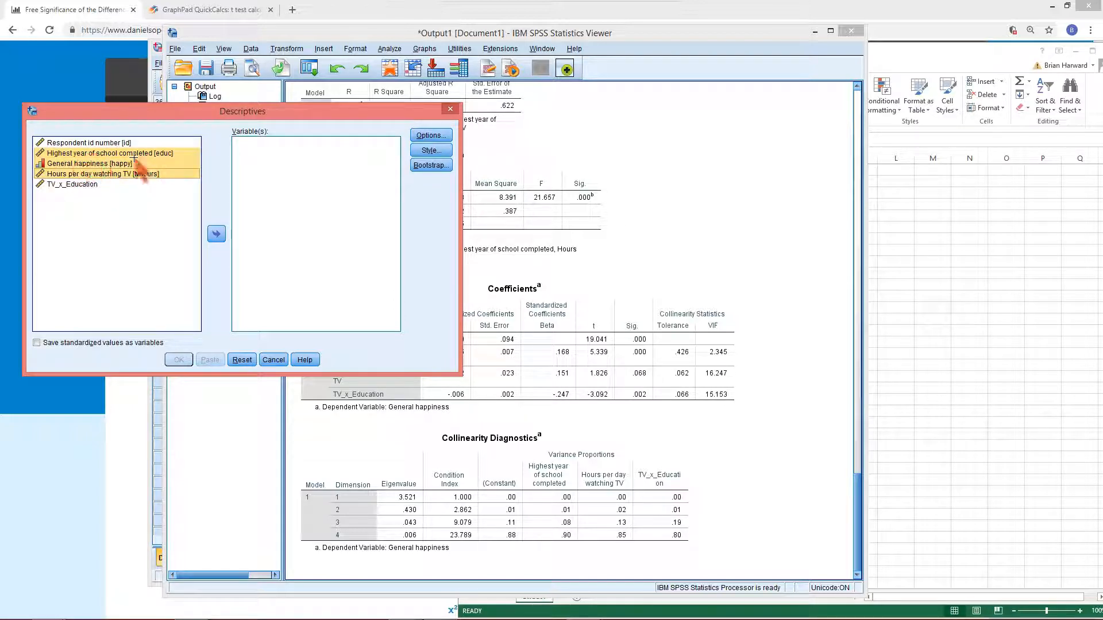
pyautogui.click(216, 233)
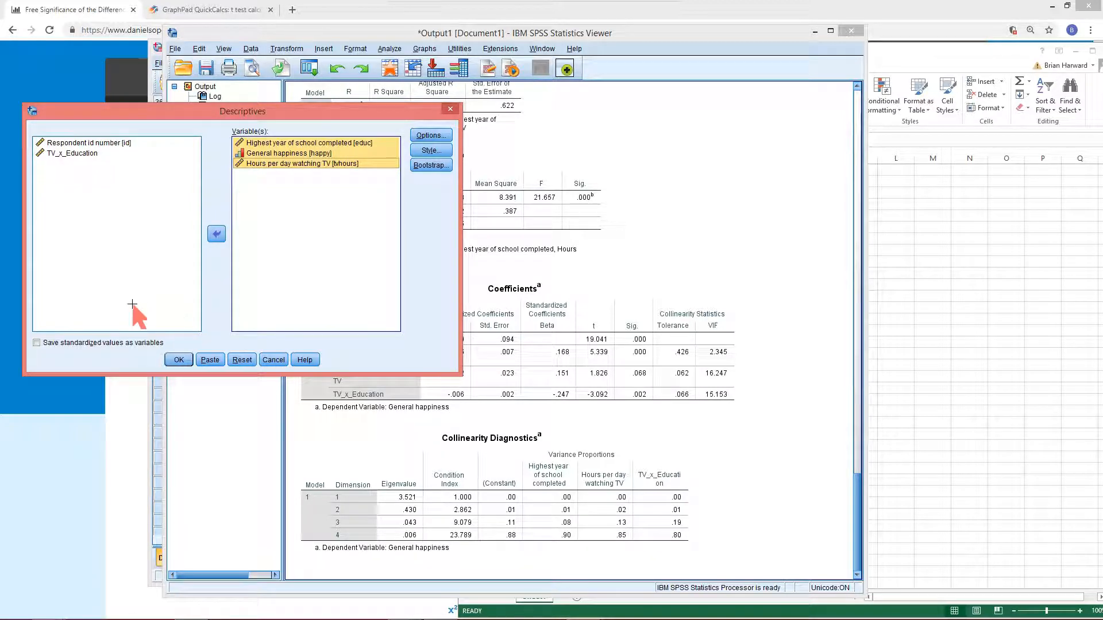
pyautogui.click(37, 342)
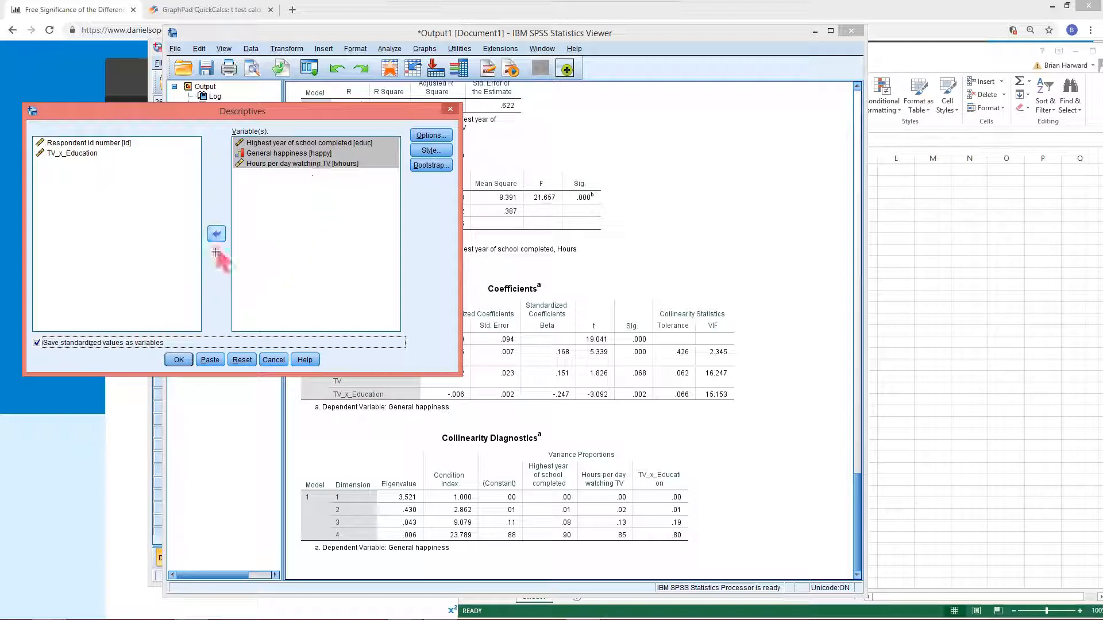
pyautogui.click(178, 360)
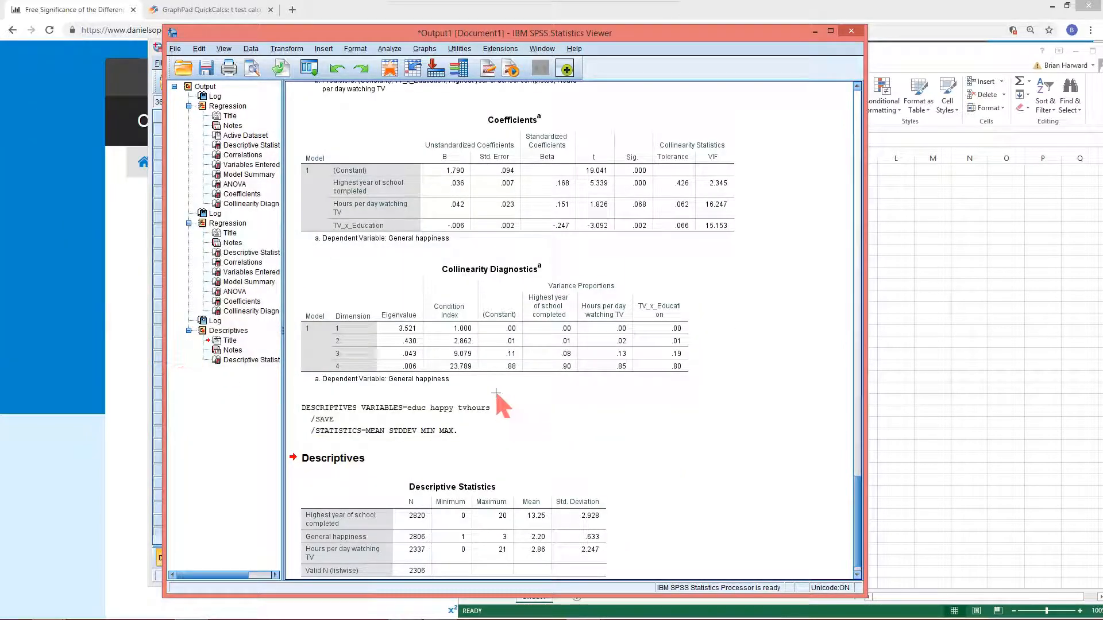
# Copy the Descriptive Statistics table from the output and paste it into the Excel sheet at cell C4
pyautogui.scroll(-2, 495, 393)
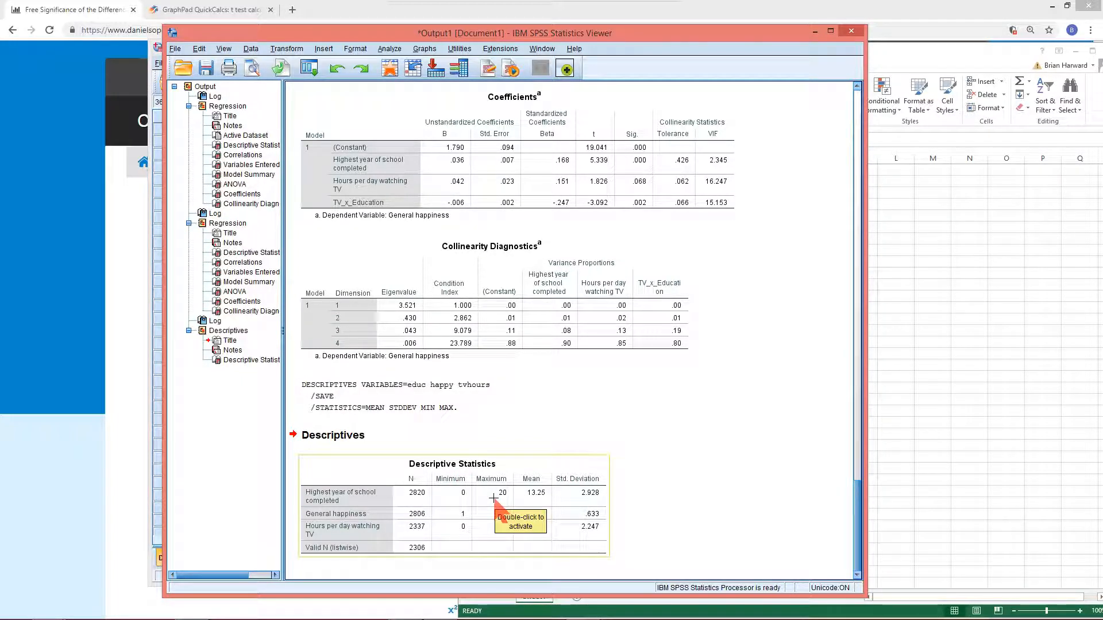
pyautogui.click(368, 474)
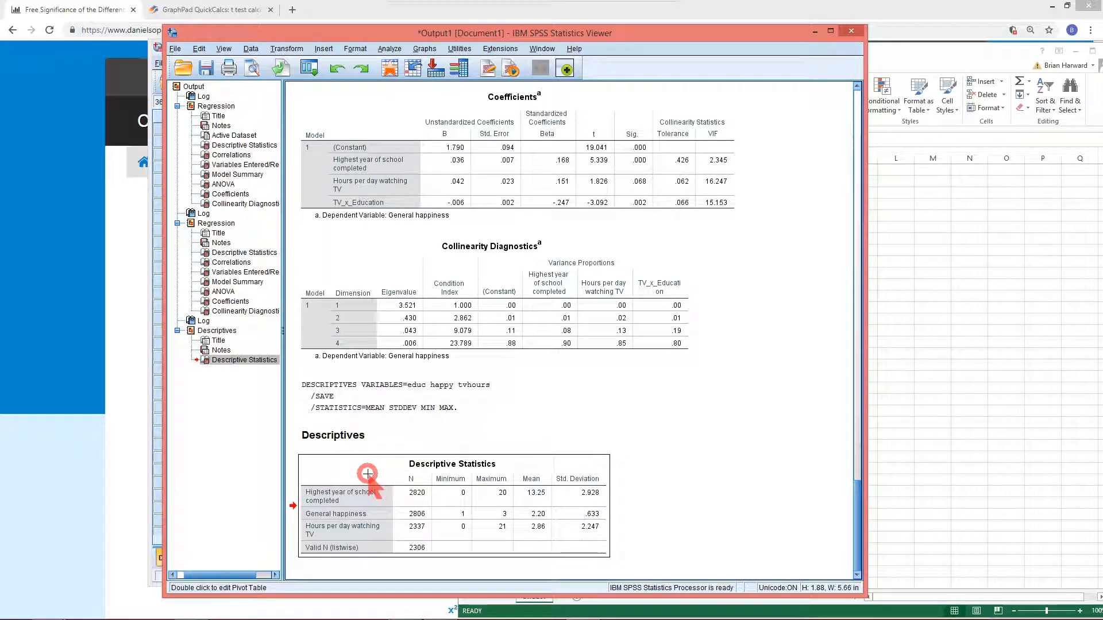
pyautogui.rightClick(367, 474)
pyautogui.click(400, 496)
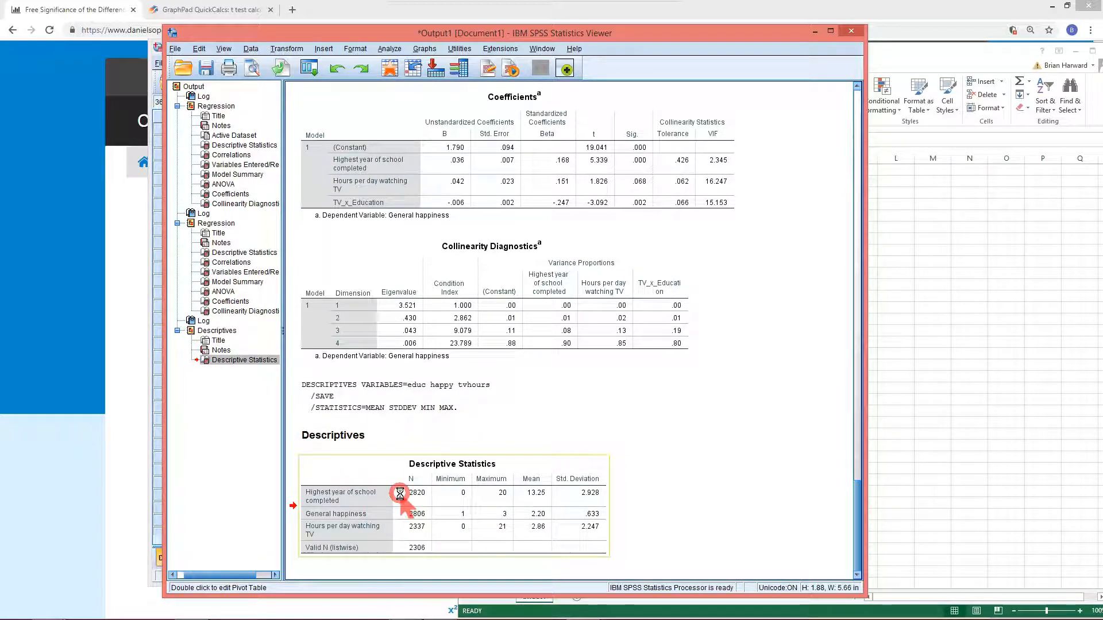
pyautogui.click(909, 302)
pyautogui.click(569, 208)
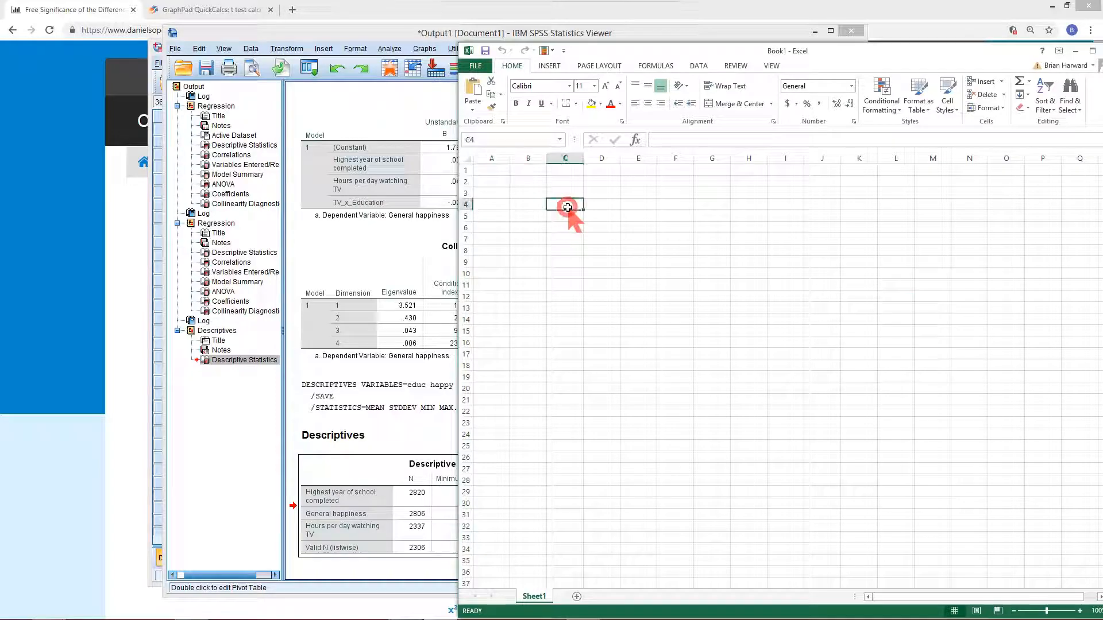
pyautogui.hotkey('ctrl', 'v')
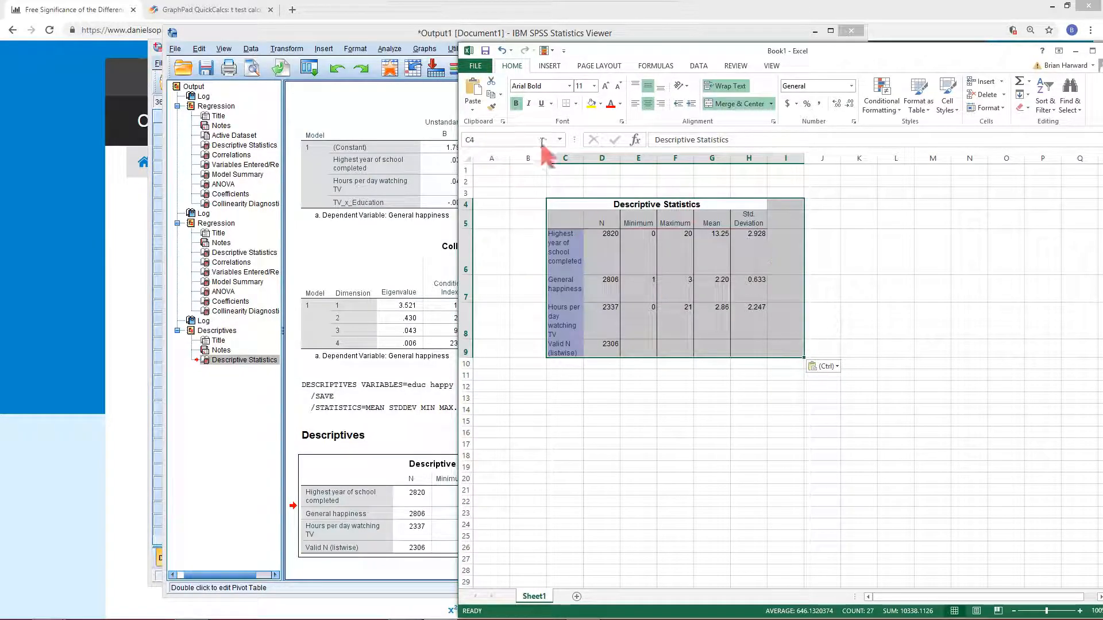
pyautogui.moveTo(457, 180); pyautogui.dragTo(653, 238)
pyautogui.click(912, 422)
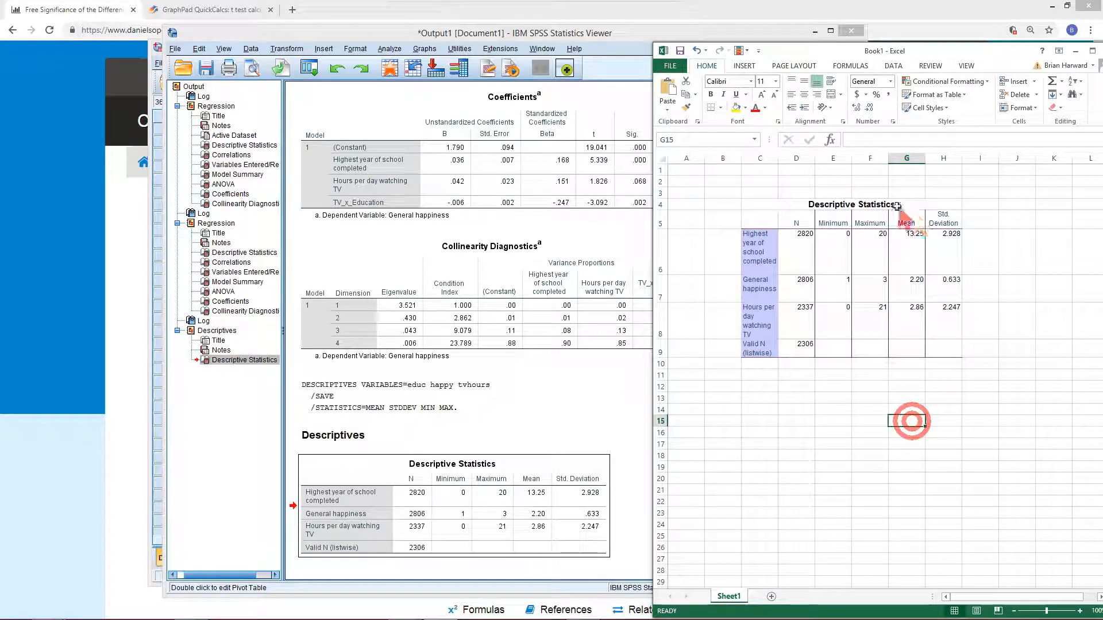
pyautogui.moveTo(882, 209); pyautogui.dragTo(931, 270)
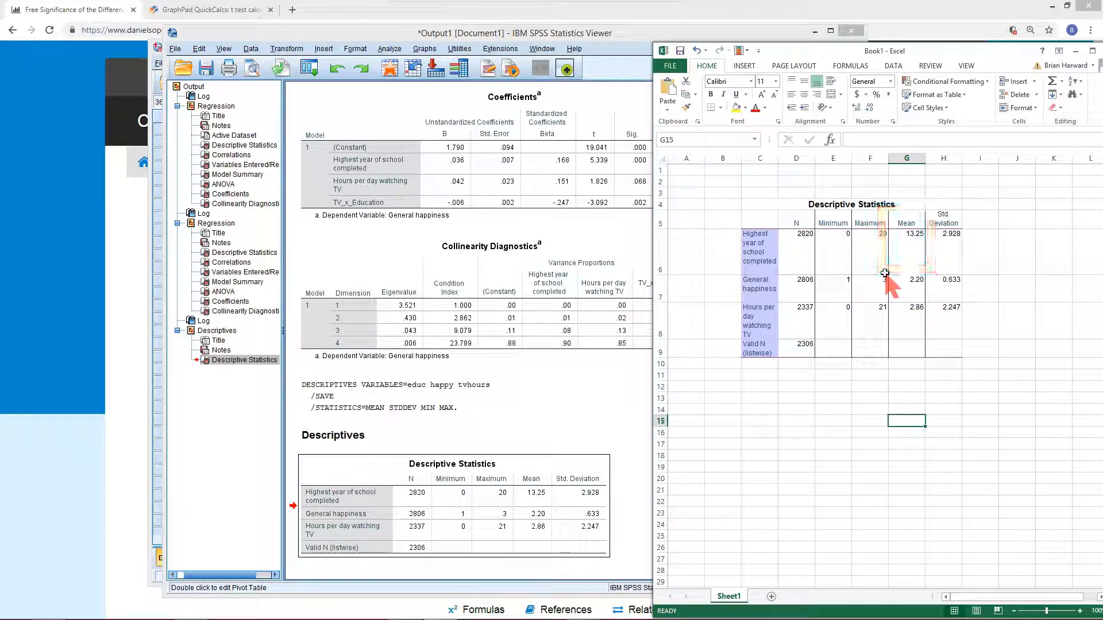
pyautogui.moveTo(890, 269); pyautogui.dragTo(932, 309)
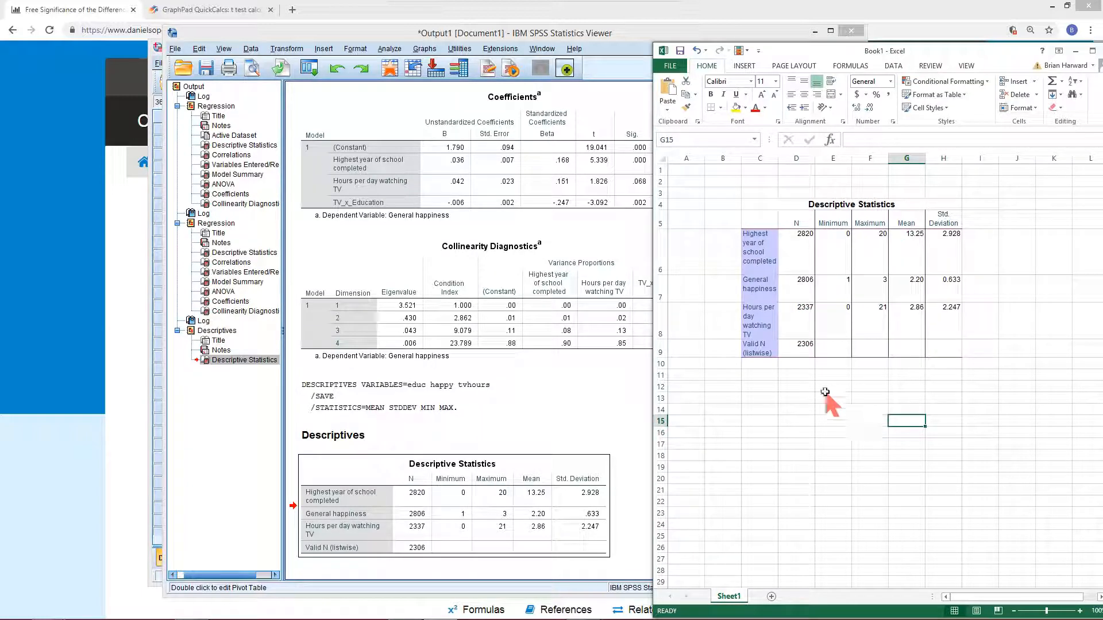
# Switch to the data editor's Variable View and delete the Zhappy variable
pyautogui.click(350, 35)
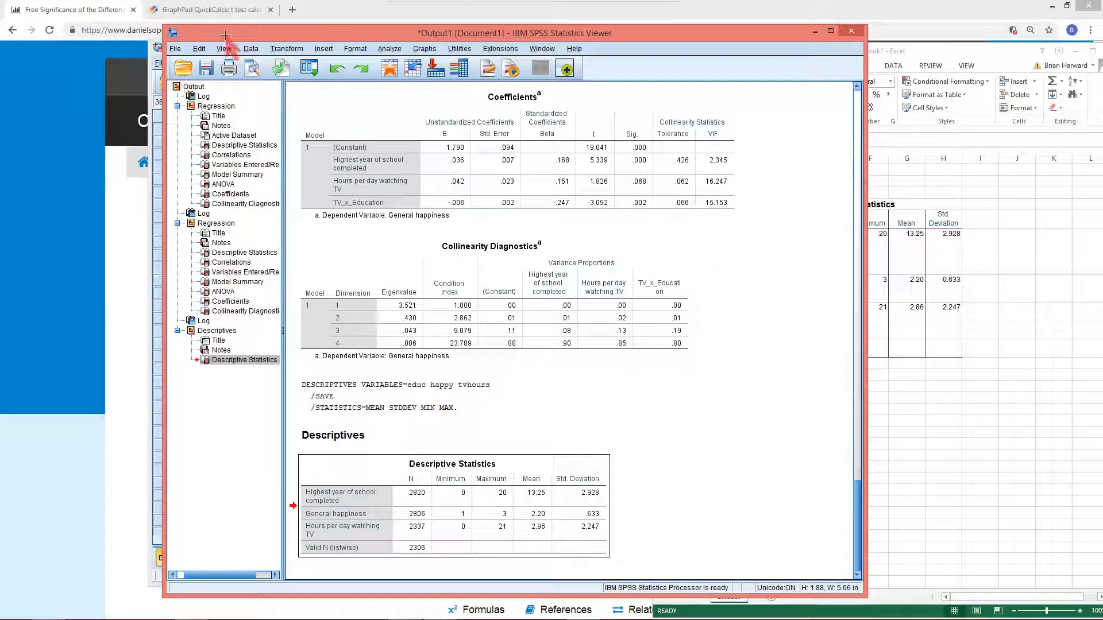
pyautogui.moveTo(225, 36); pyautogui.dragTo(246, 33)
pyautogui.click(175, 45)
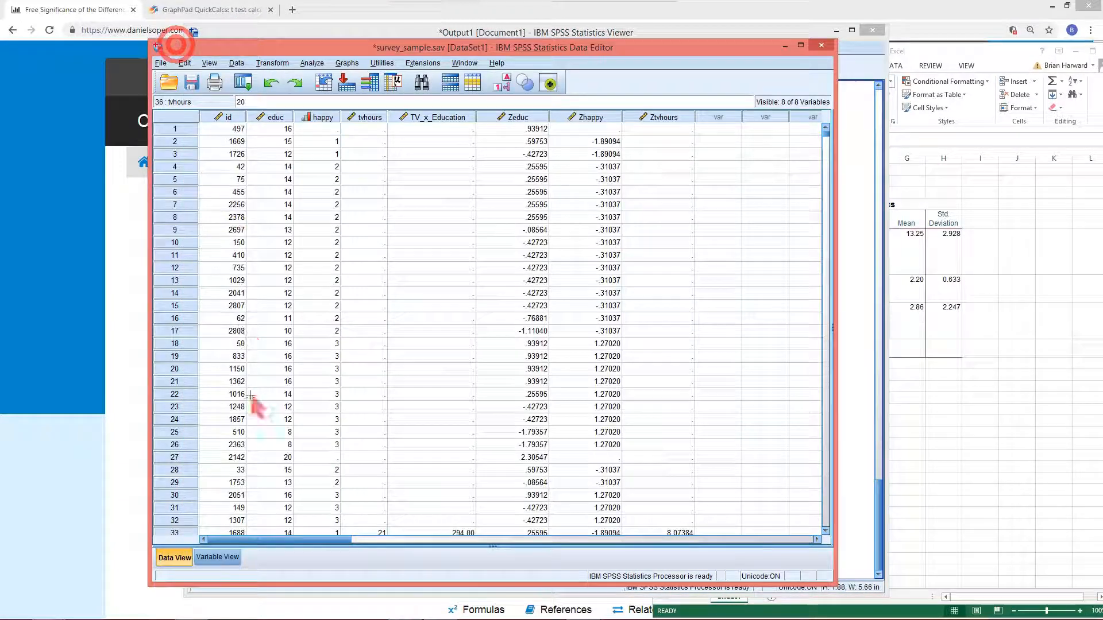
pyautogui.click(217, 557)
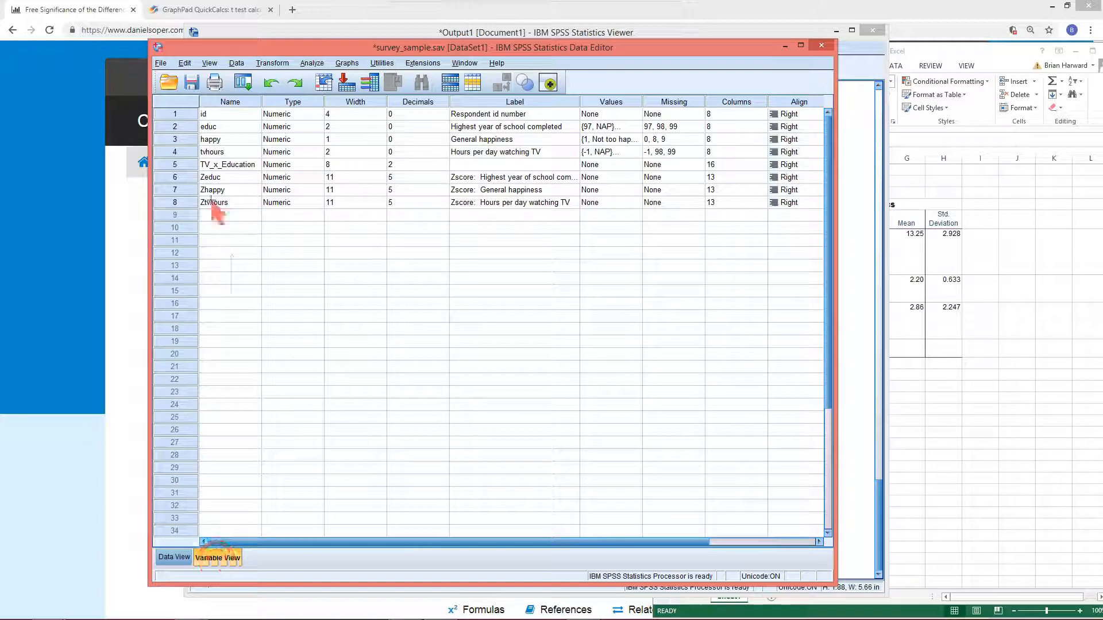
pyautogui.click(175, 177)
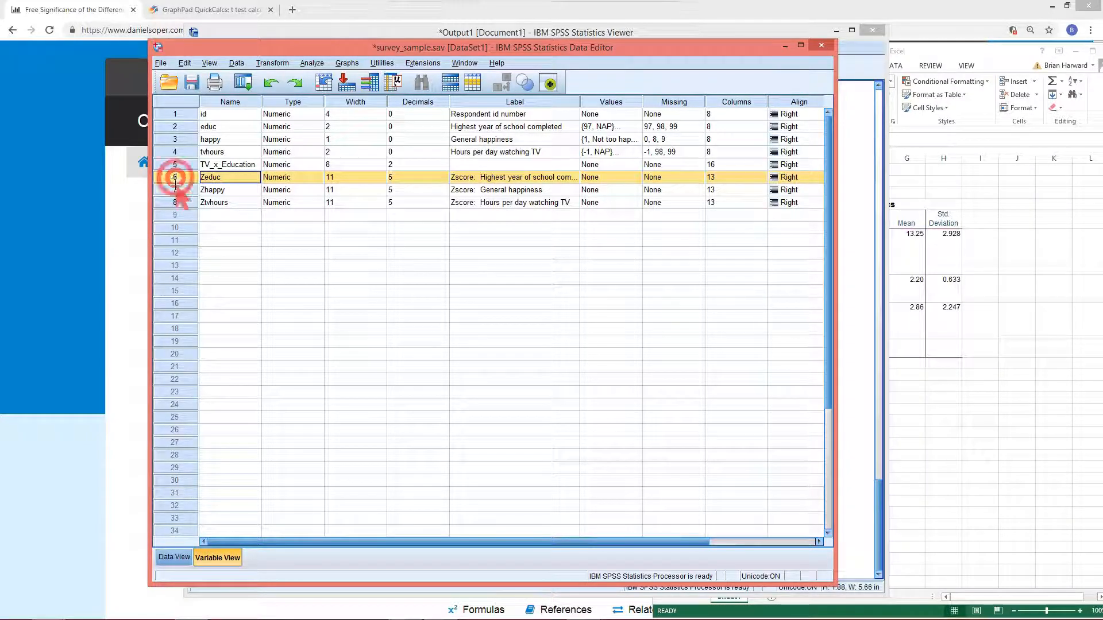
pyautogui.click(175, 191)
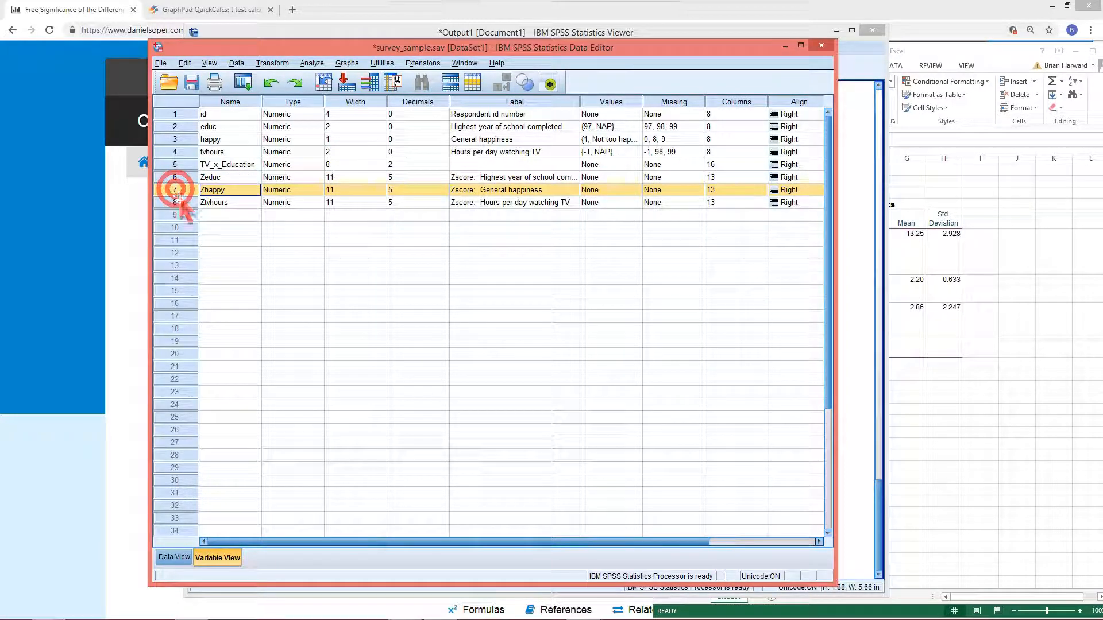
pyautogui.click(174, 202)
pyautogui.click(231, 215)
pyautogui.click(231, 189)
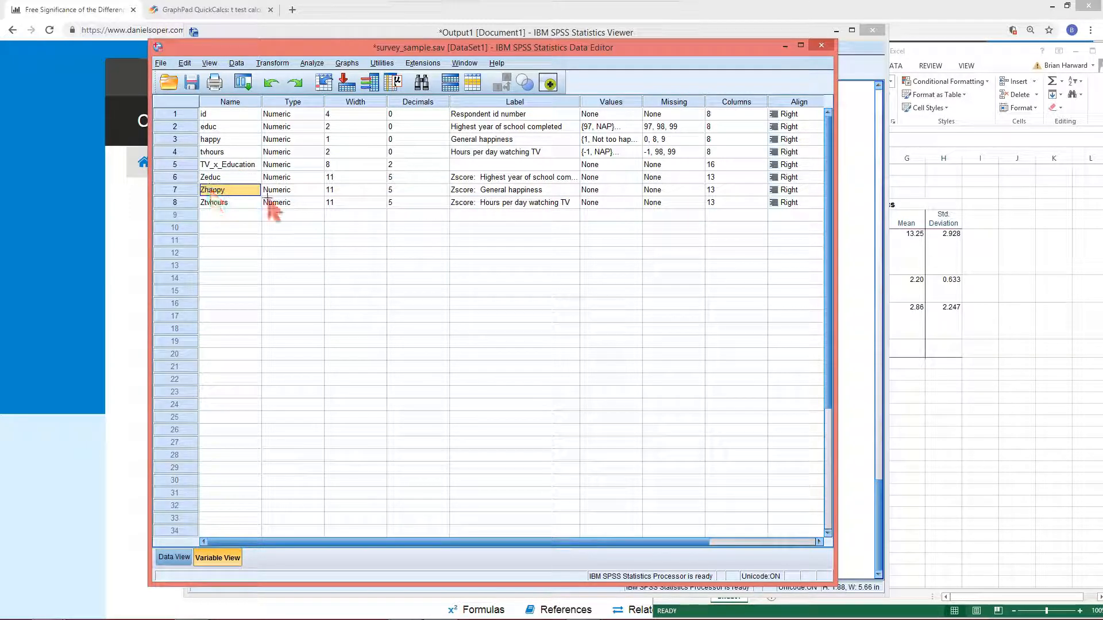
pyautogui.click(176, 189)
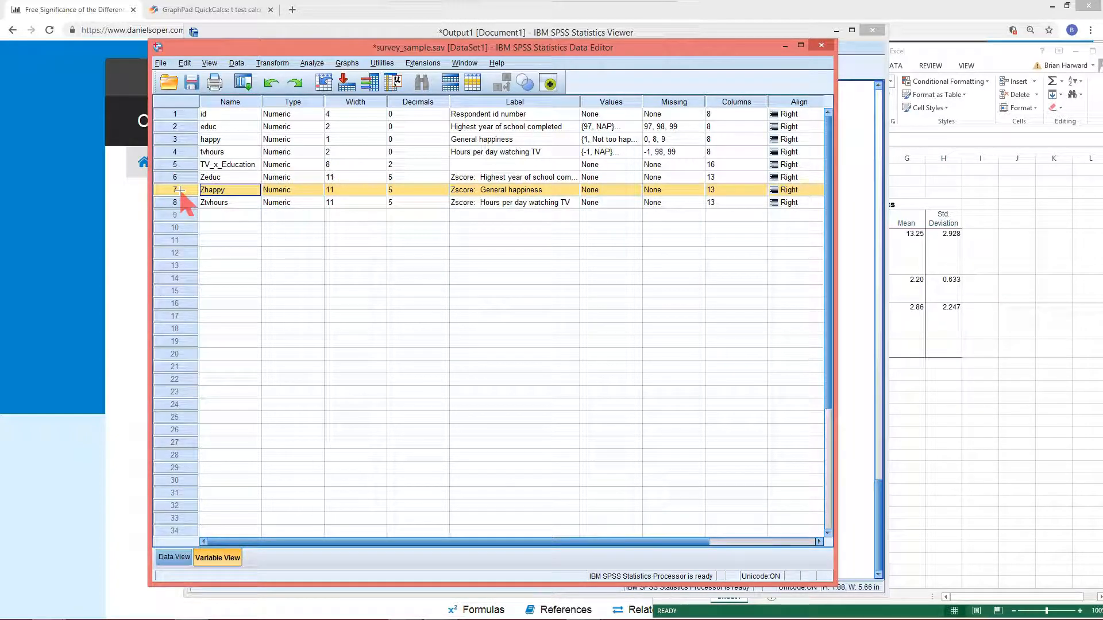
pyautogui.press('Delete')
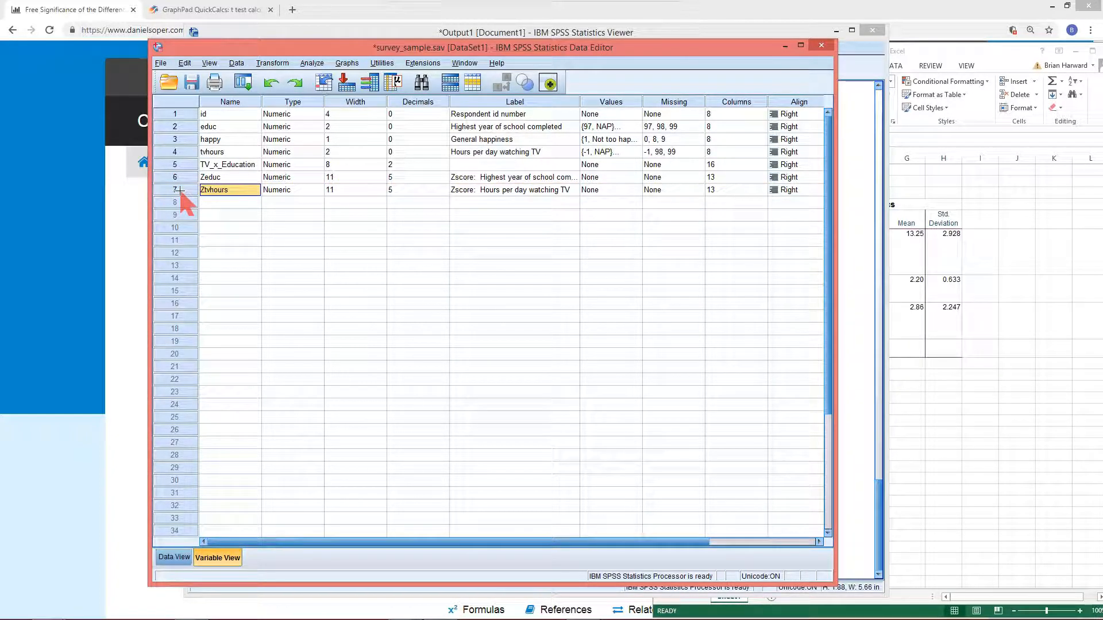
pyautogui.keyDown('shift'); pyautogui.click(217, 178); pyautogui.keyUp('shift')
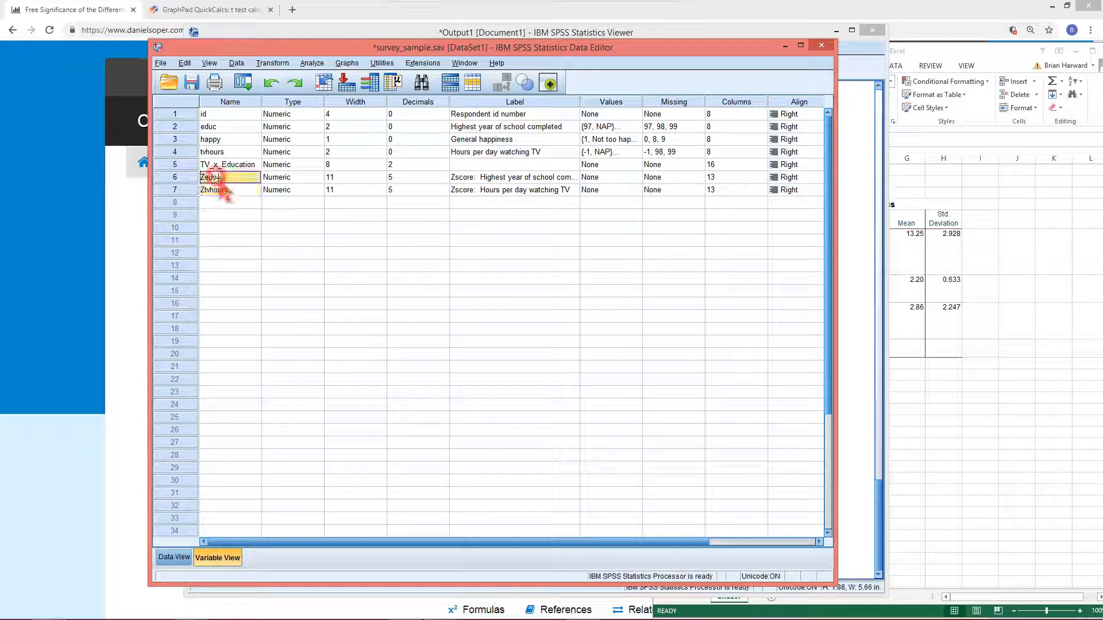
pyautogui.click(217, 177)
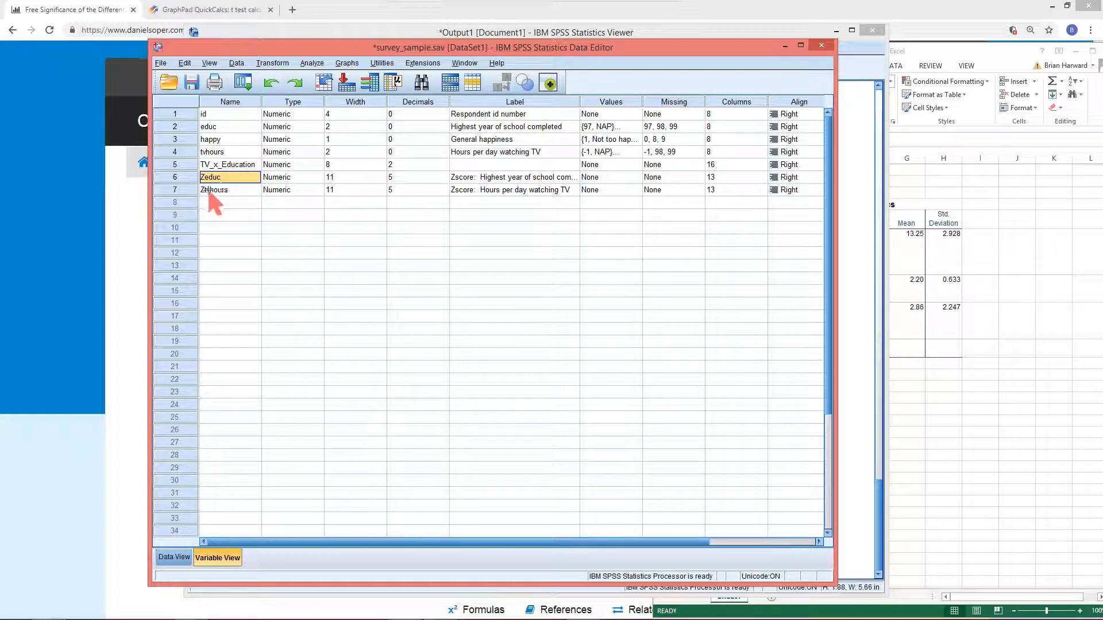
pyautogui.click(239, 224)
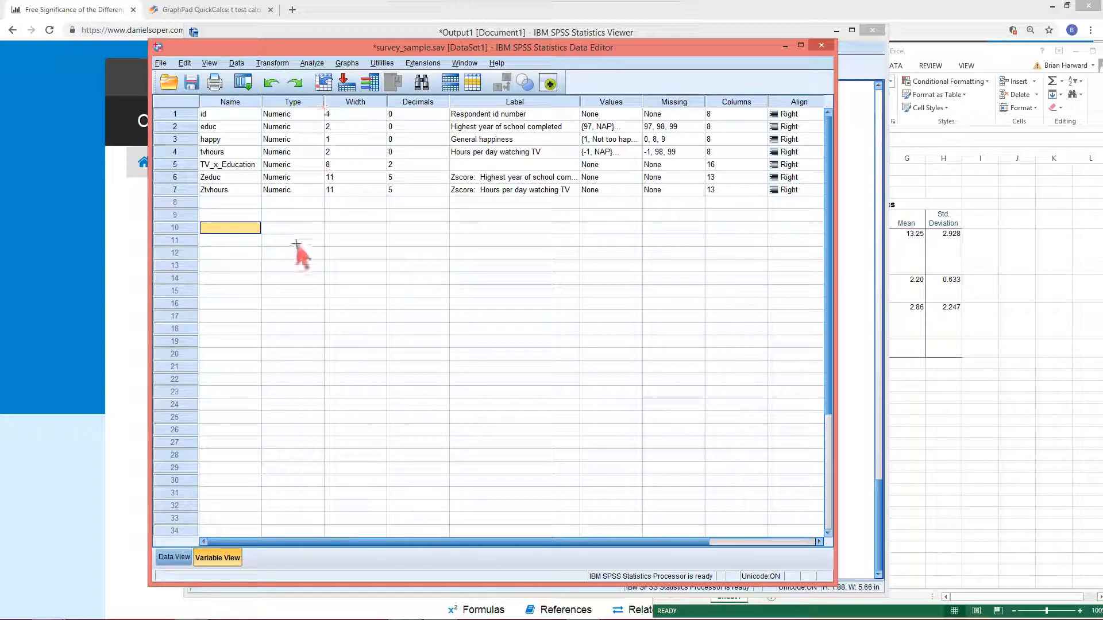
# Compute a new variable Ceducation equal to educ - 13.25
pyautogui.click(272, 63)
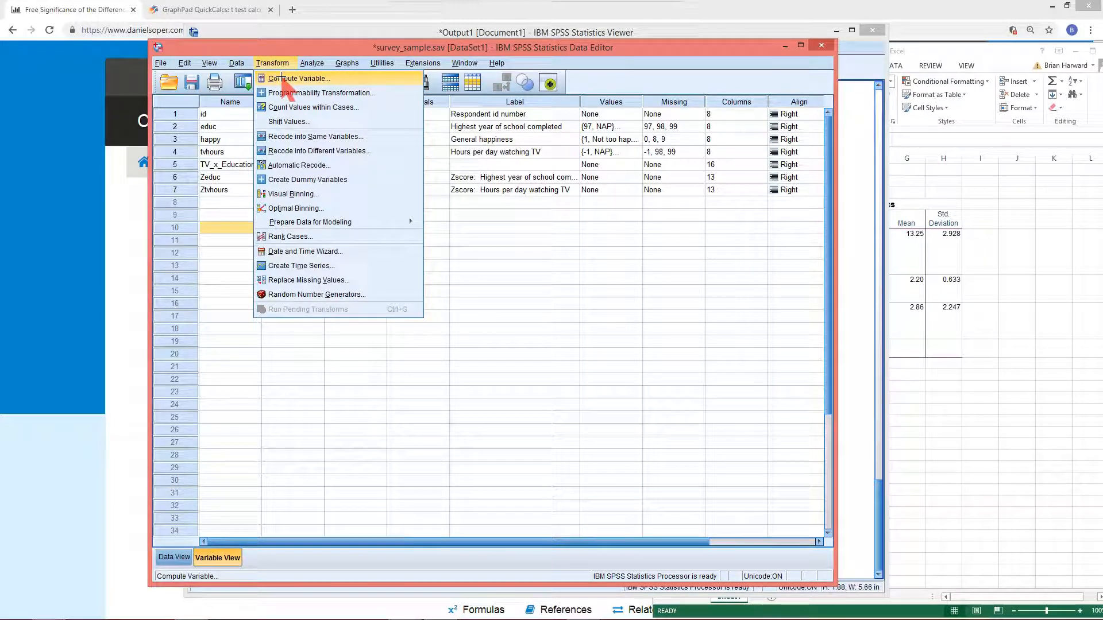
pyautogui.click(280, 79)
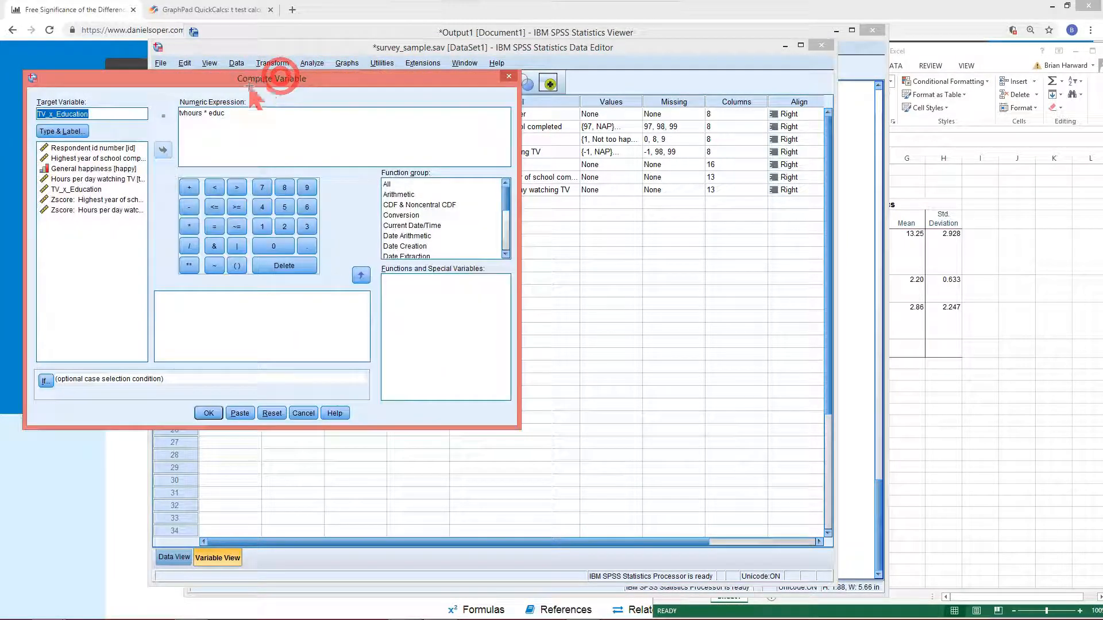
pyautogui.click(251, 119)
pyautogui.moveTo(251, 119); pyautogui.dragTo(172, 114)
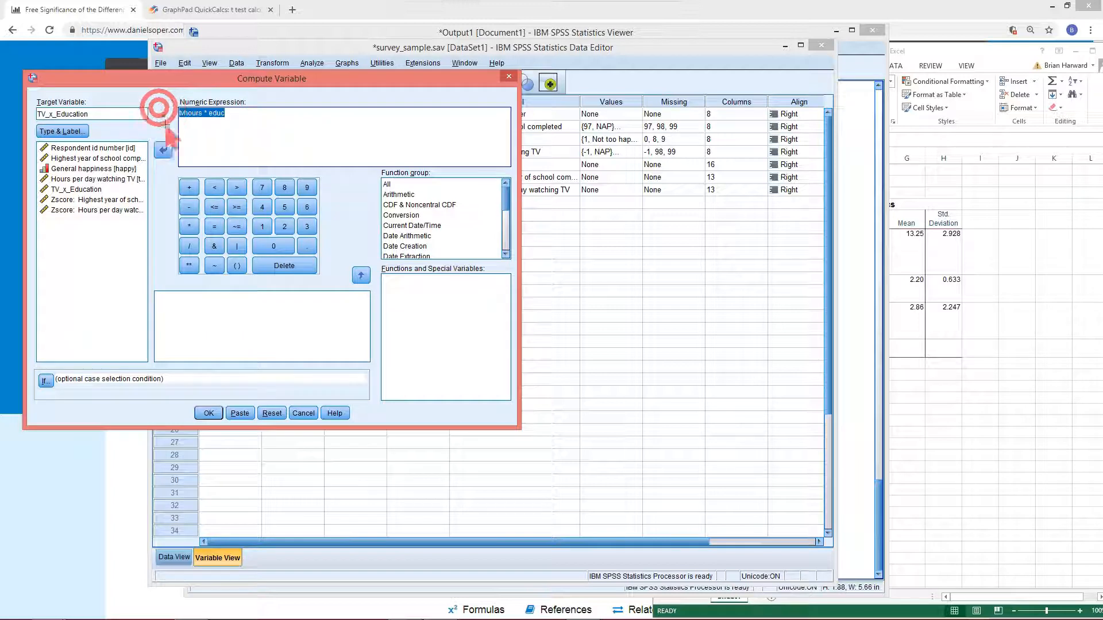
pyautogui.press('BackSpace')
pyautogui.click(63, 158)
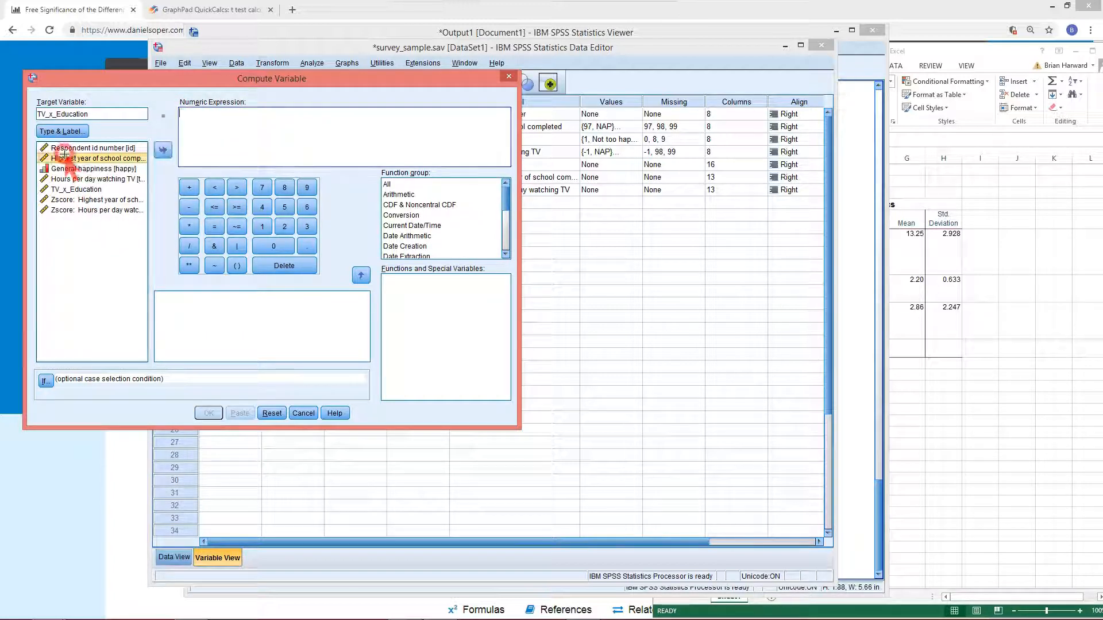
pyautogui.click(162, 150)
pyautogui.moveTo(115, 114); pyautogui.dragTo(8, 99)
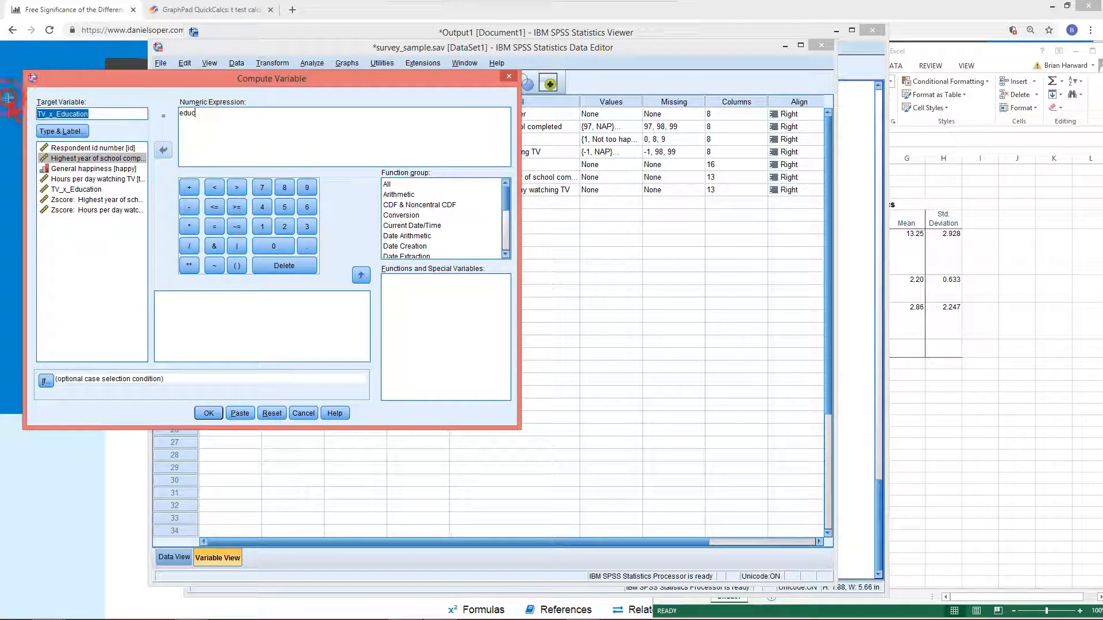
pyautogui.press('BackSpace')
pyautogui.click(210, 118)
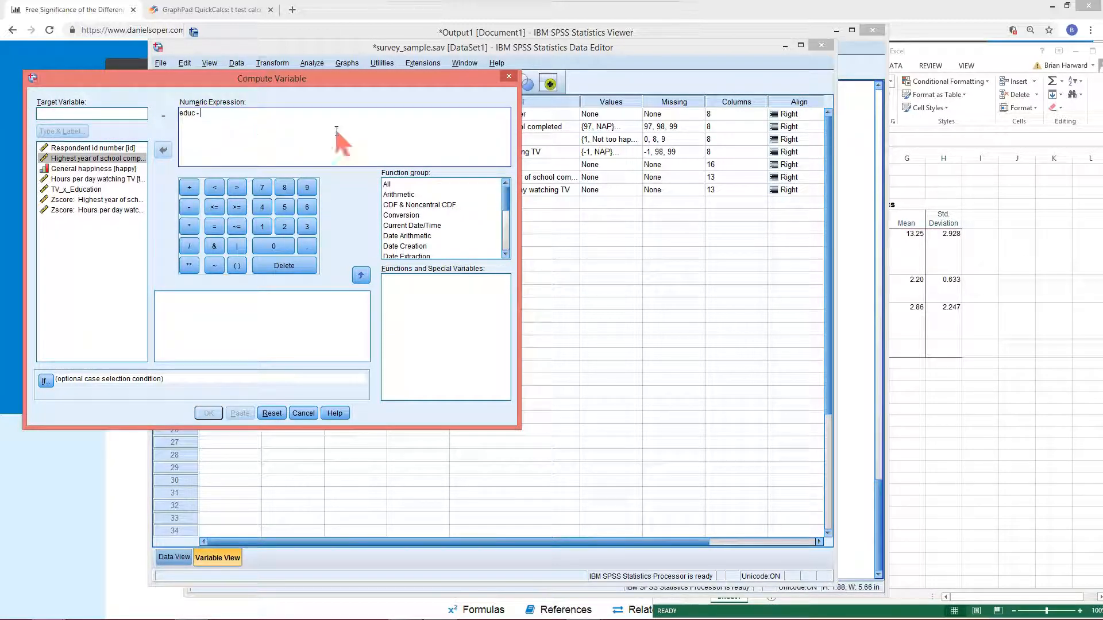
pyautogui.write('13.25')
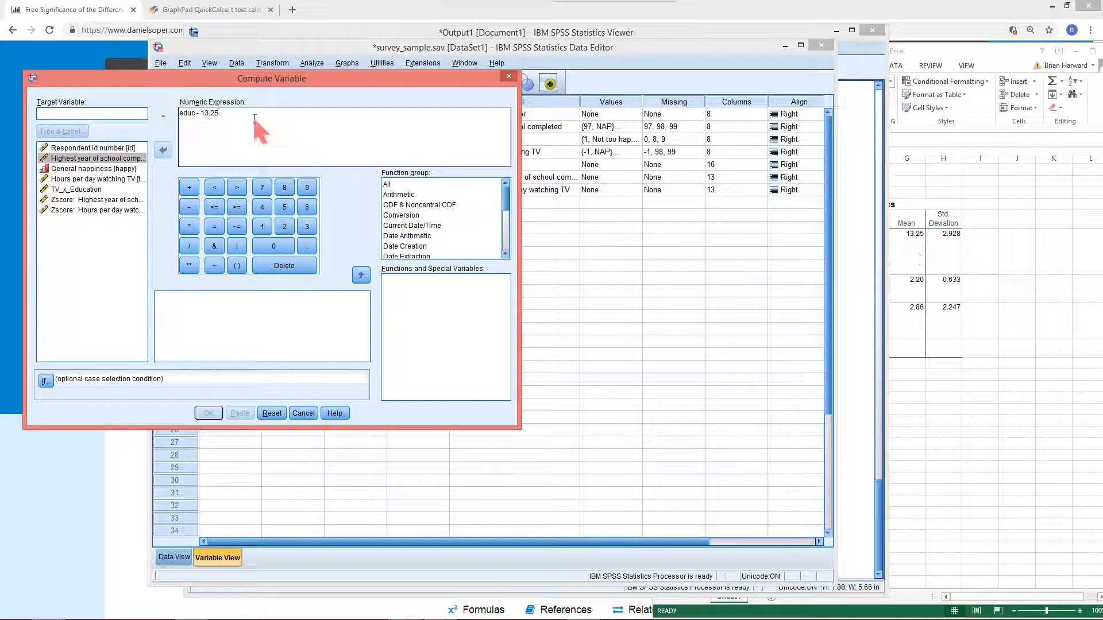
pyautogui.click(127, 116)
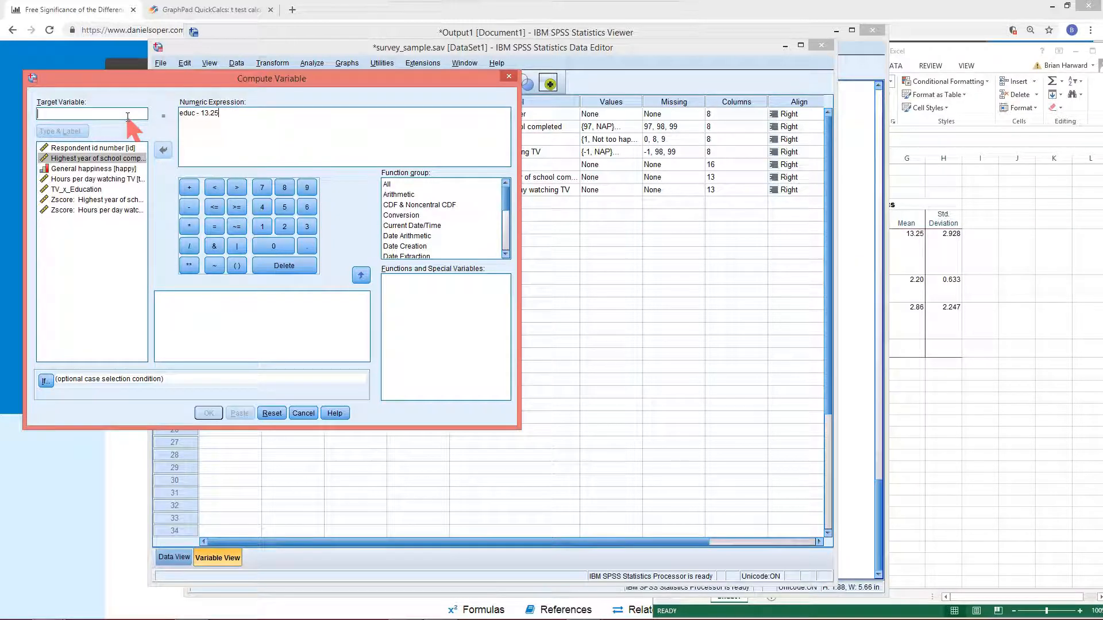
pyautogui.write('Ceducation')
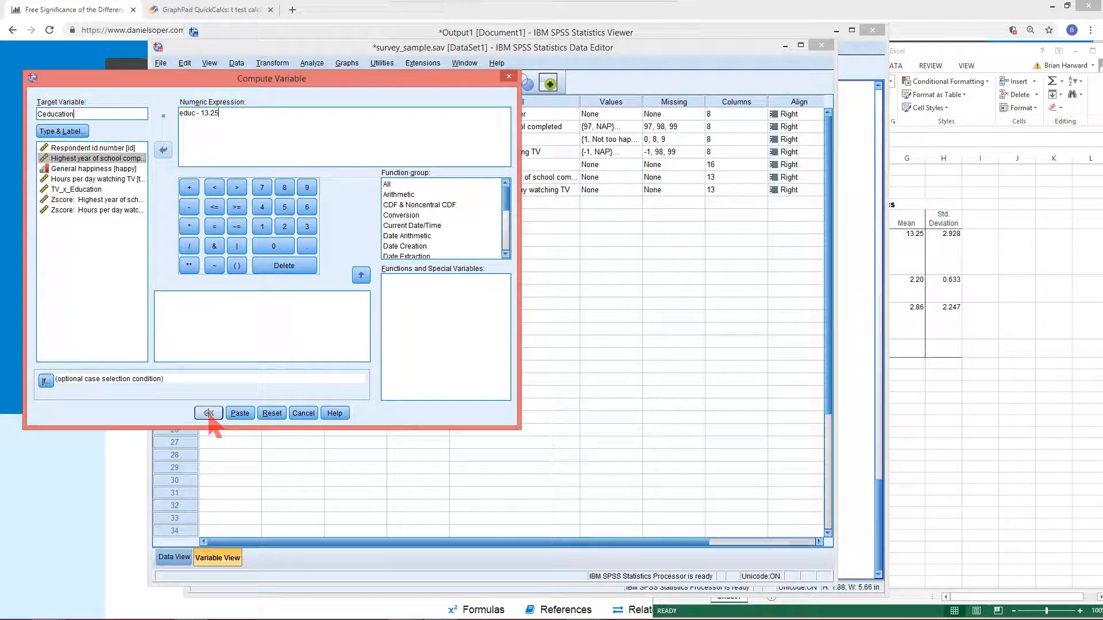
pyautogui.click(208, 413)
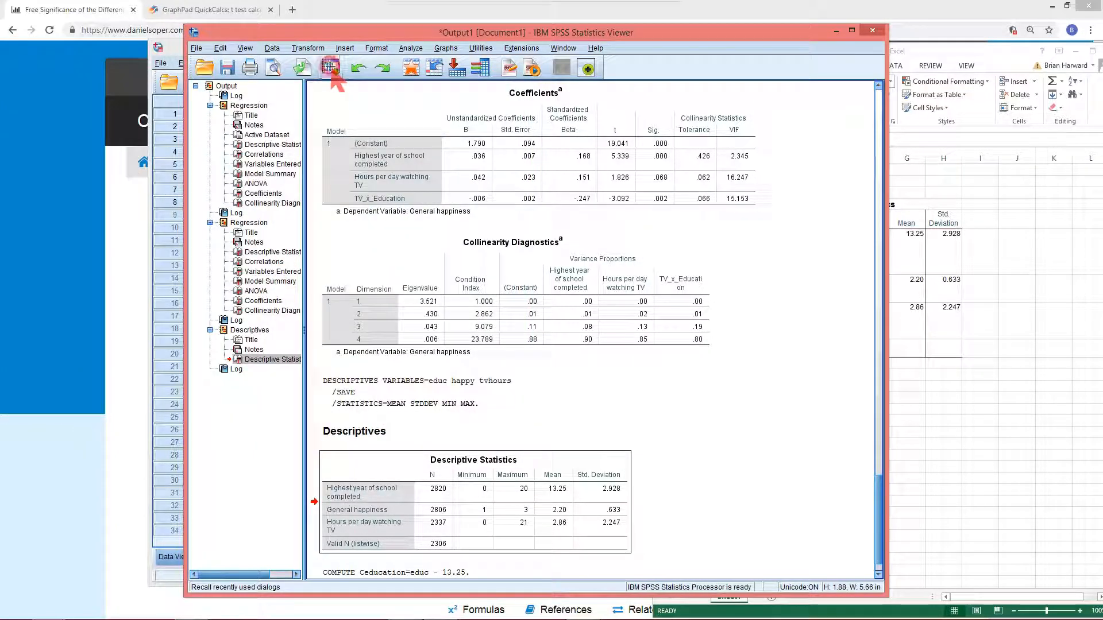
# Compute a new variable CTV equal to tvhours - 2.86 using the recalled Compute Variable dialog
pyautogui.click(330, 67)
pyautogui.click(340, 87)
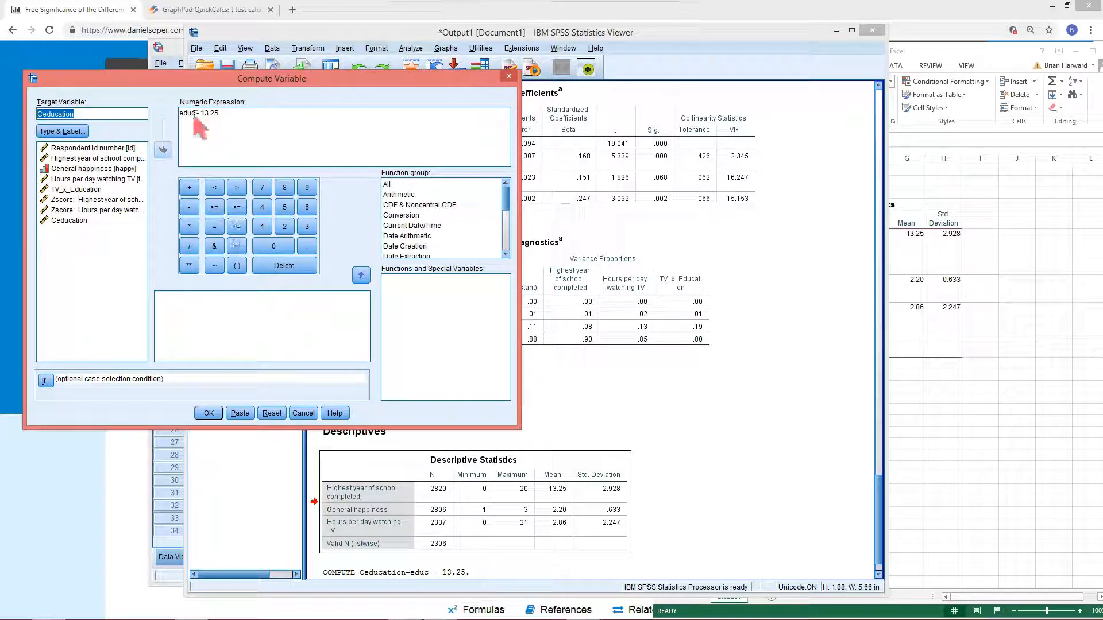
pyautogui.click(221, 113)
pyautogui.doubleClick(202, 113)
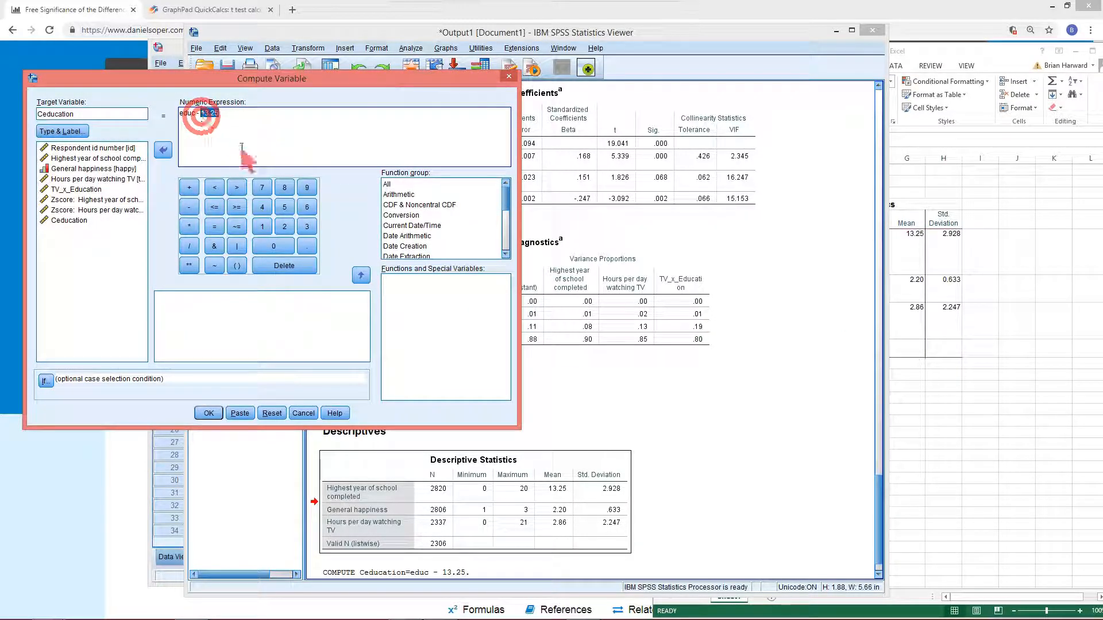
pyautogui.write('2,8')
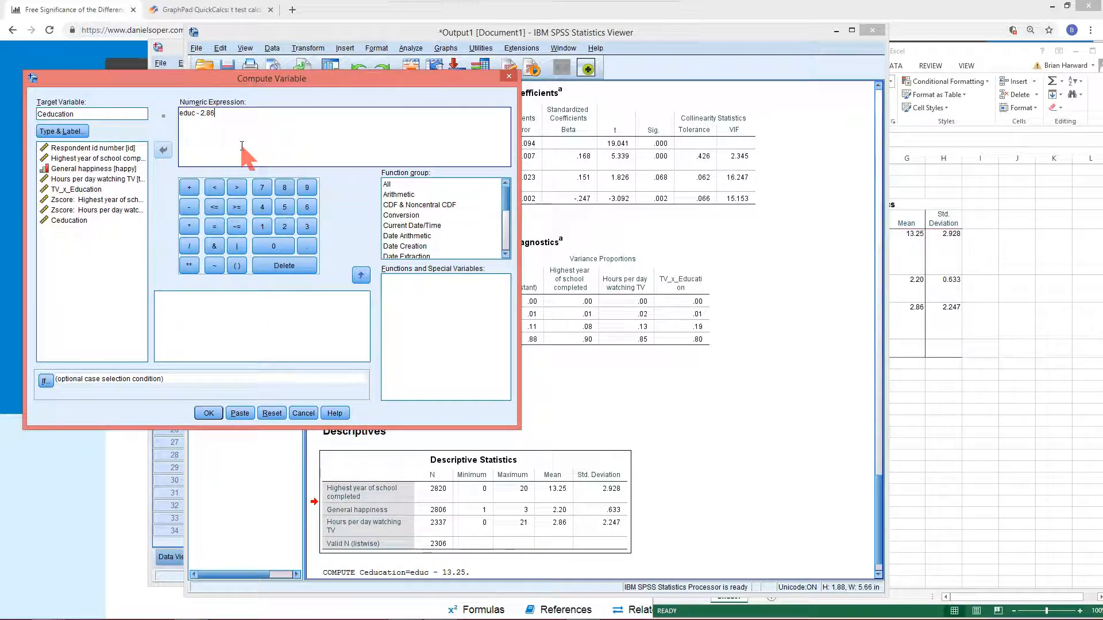
pyautogui.write('6')
pyautogui.doubleClick(176, 113)
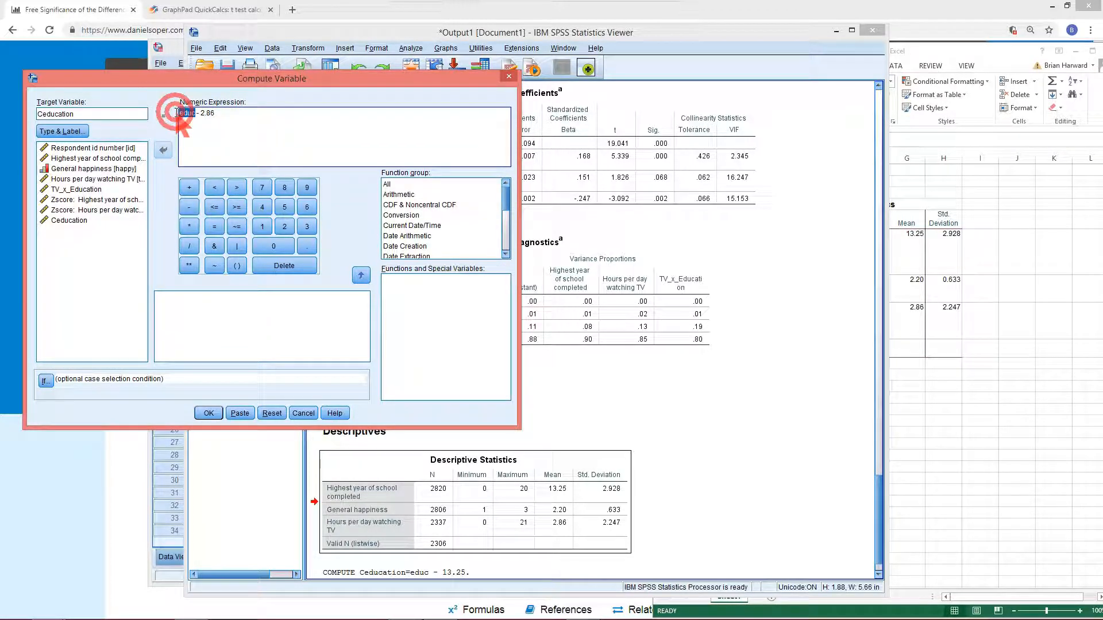
pyautogui.press('Delete')
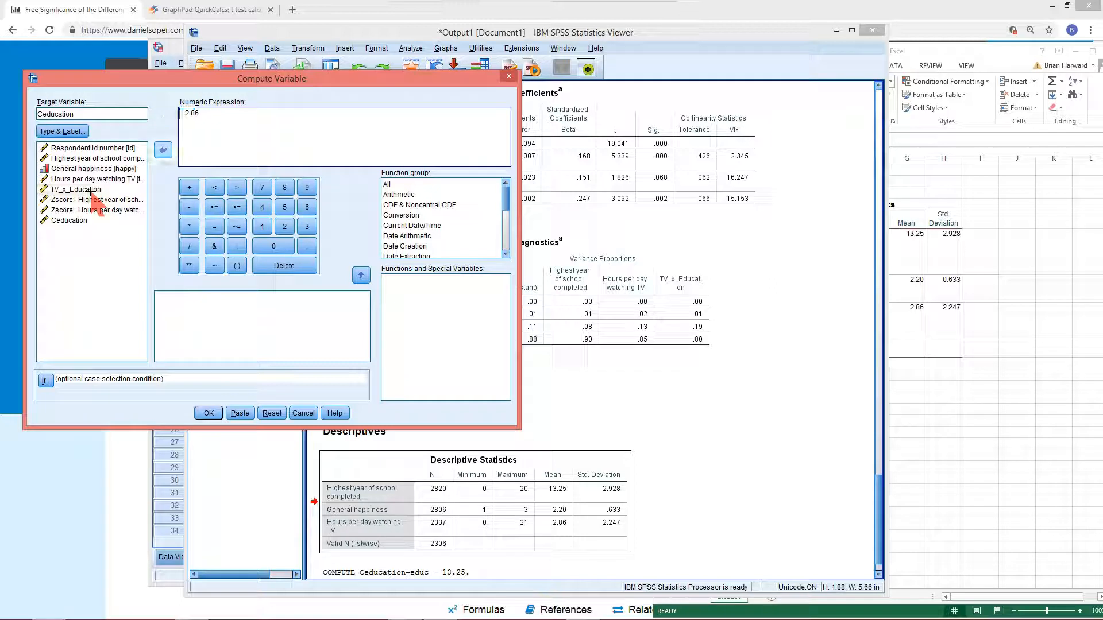
pyautogui.click(69, 179)
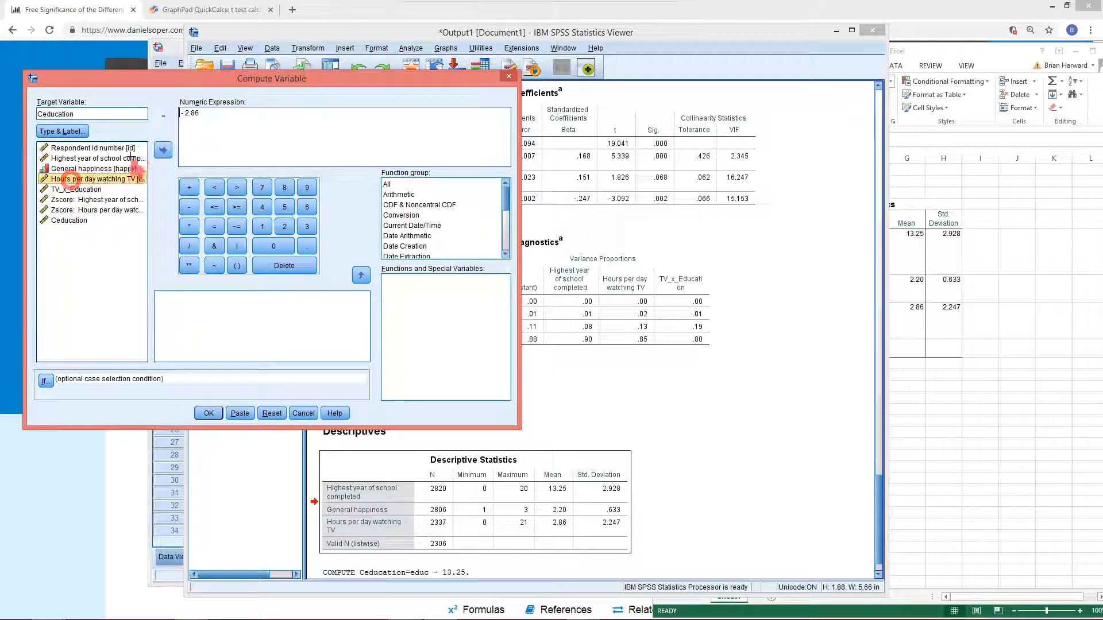
pyautogui.click(163, 150)
pyautogui.moveTo(74, 113); pyautogui.dragTo(40, 115)
pyautogui.write('CTV')
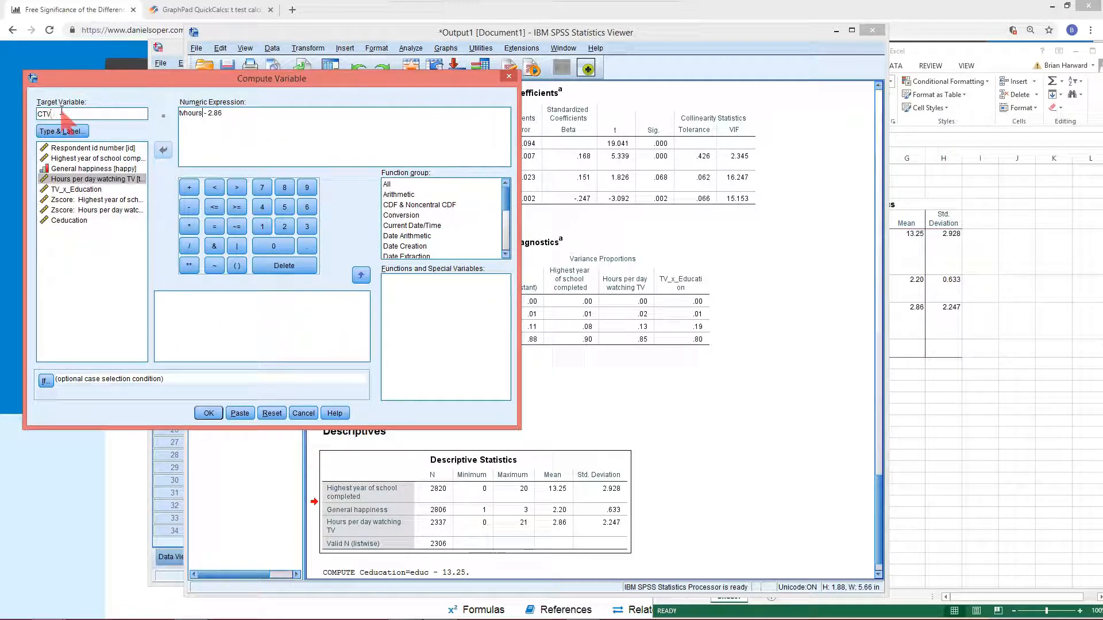
pyautogui.click(208, 413)
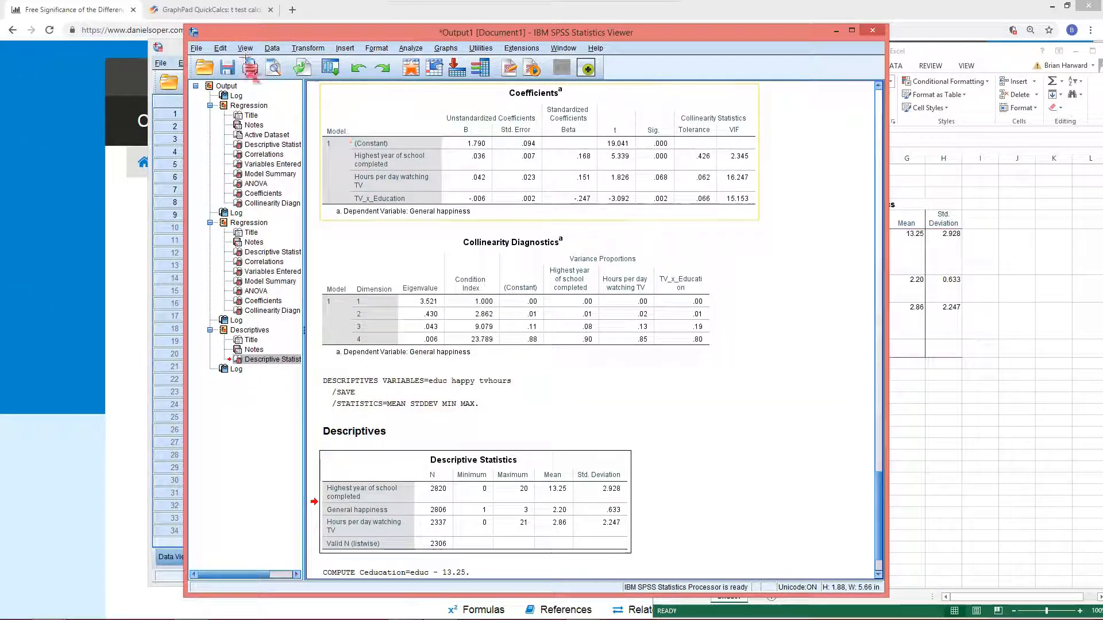
pyautogui.click(175, 53)
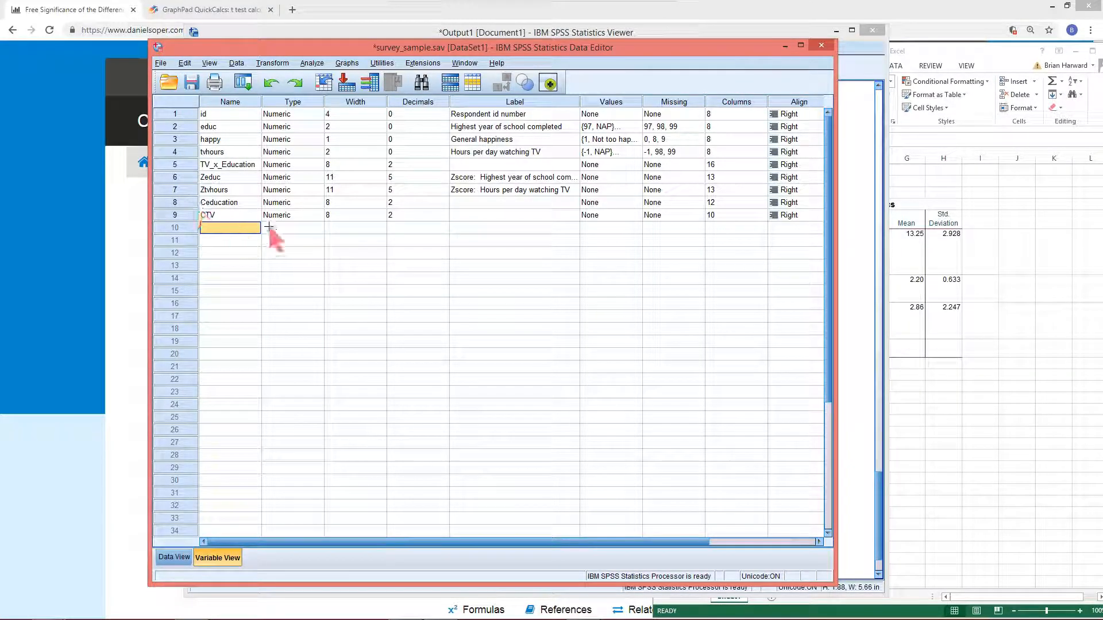
pyautogui.click(181, 202)
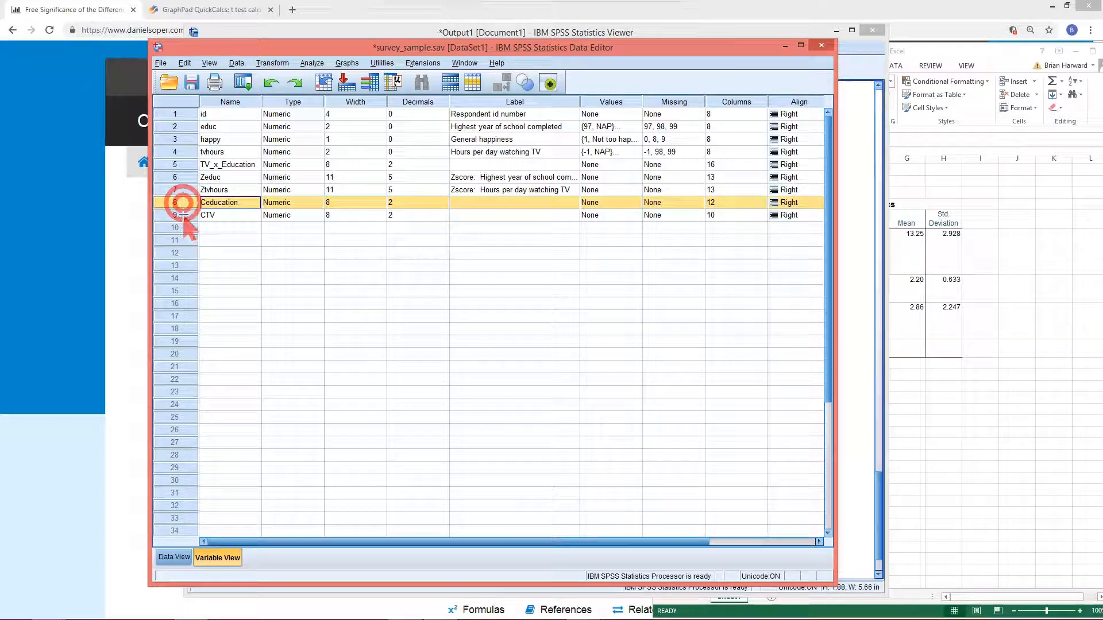
pyautogui.click(174, 215)
pyautogui.click(276, 278)
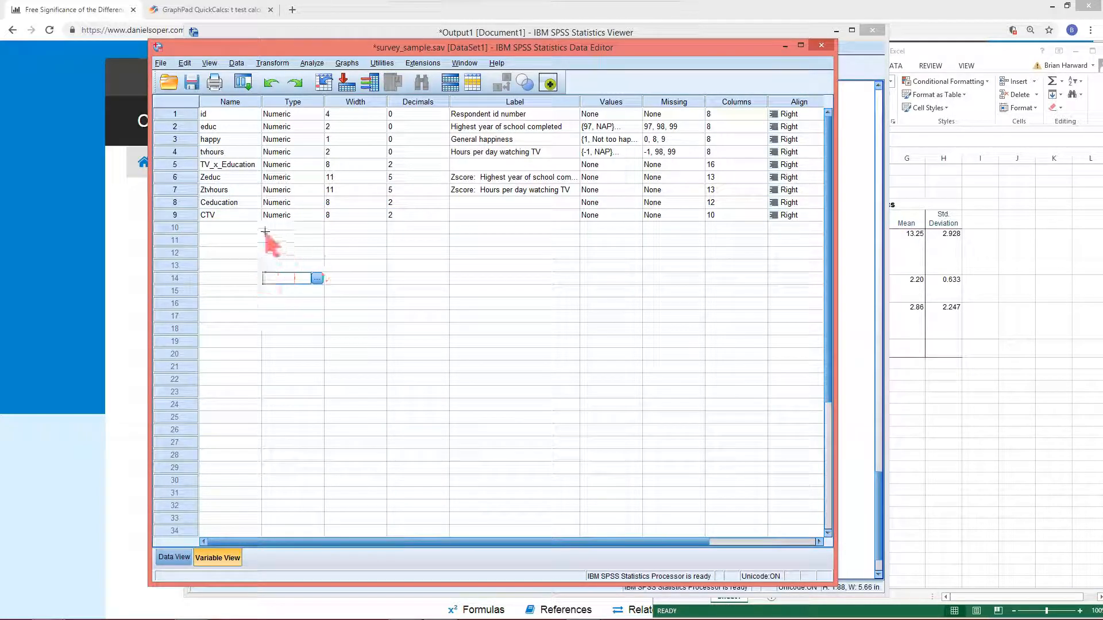
pyautogui.click(182, 173)
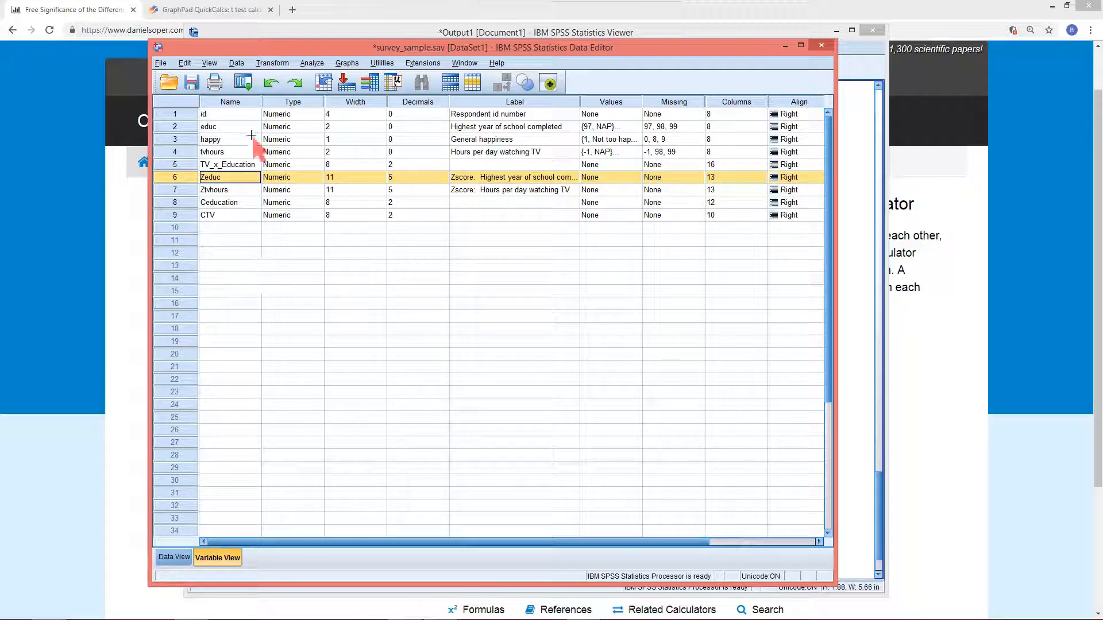
# Compute ZTV_x_Education as the product of the Zeduc and TV-hours z-score variables
pyautogui.click(248, 86)
pyautogui.click(259, 103)
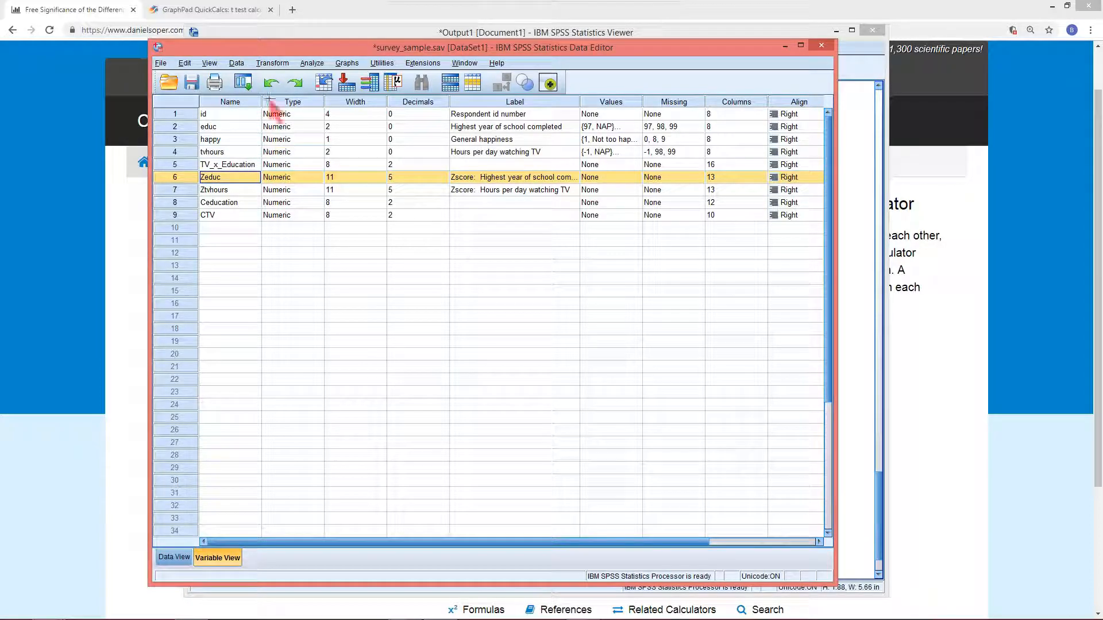
pyautogui.click(247, 86)
pyautogui.click(259, 104)
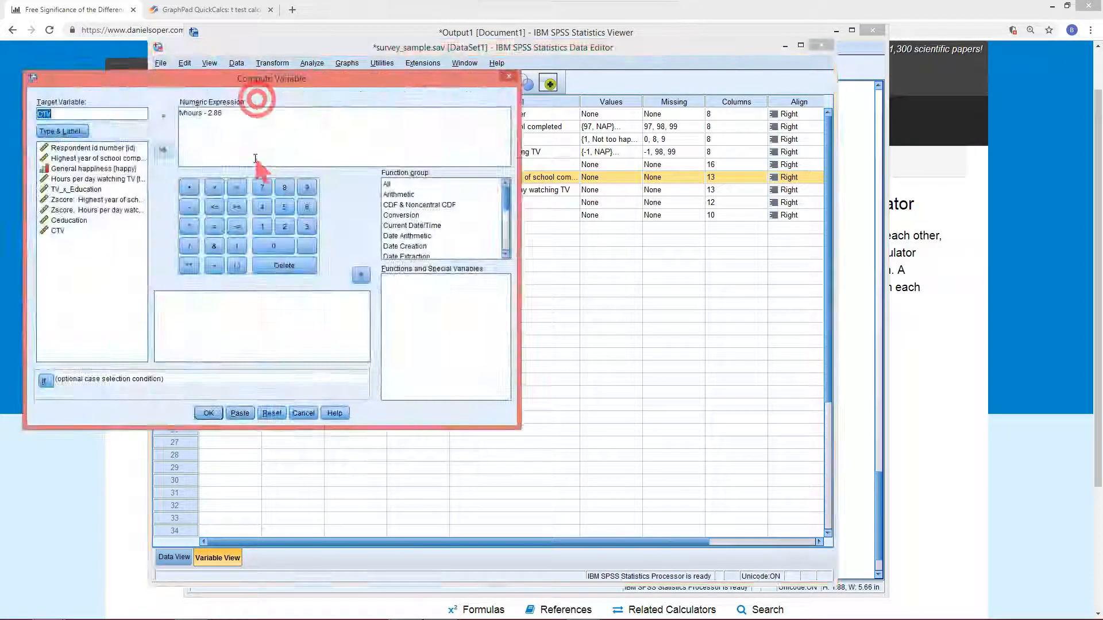
pyautogui.moveTo(238, 113); pyautogui.dragTo(134, 101)
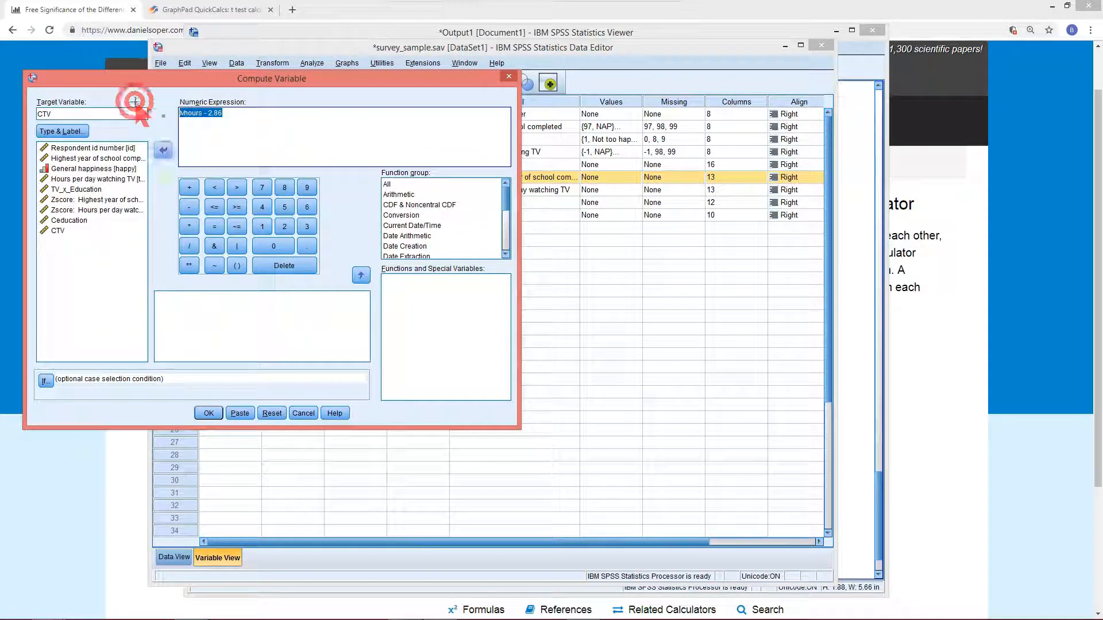
pyautogui.press('BackSpace')
pyautogui.click(98, 200)
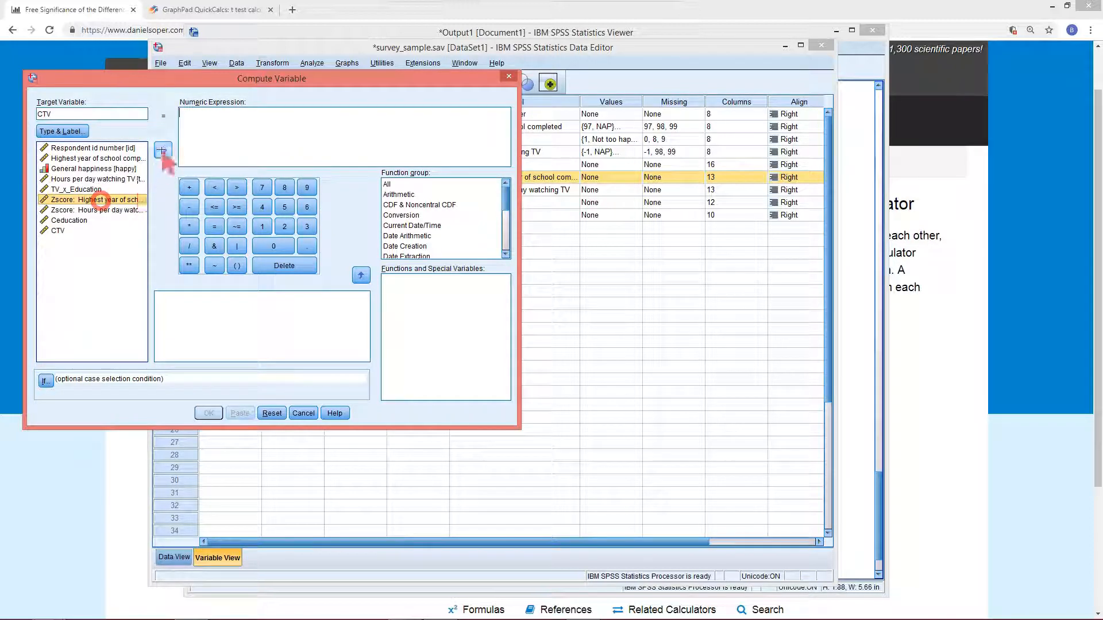
pyautogui.click(163, 149)
pyautogui.click(189, 226)
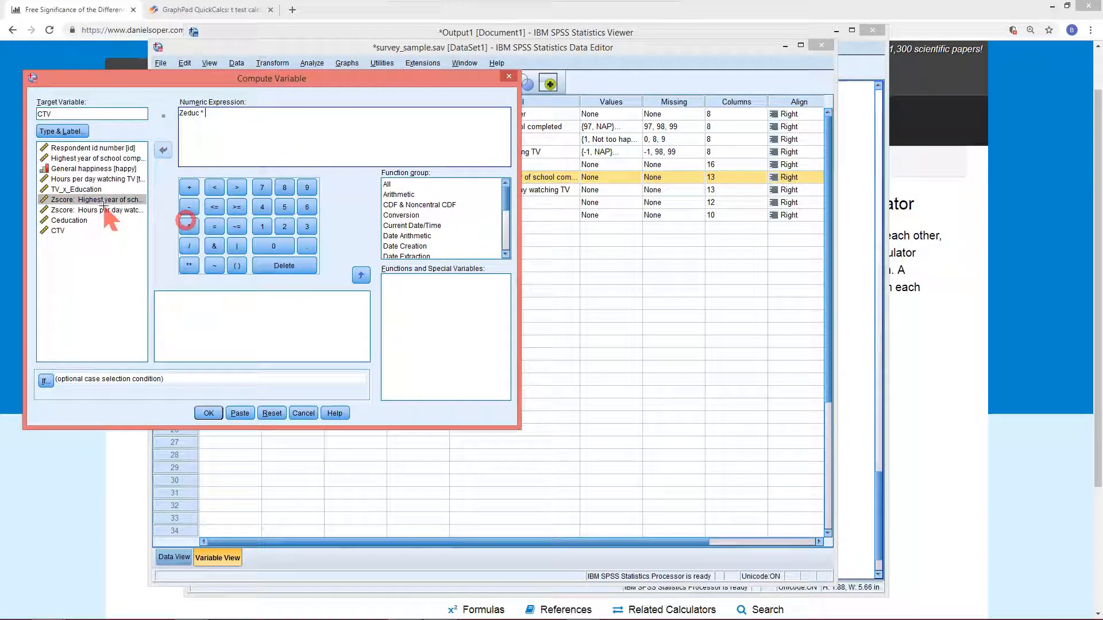
pyautogui.click(101, 210)
pyautogui.click(163, 149)
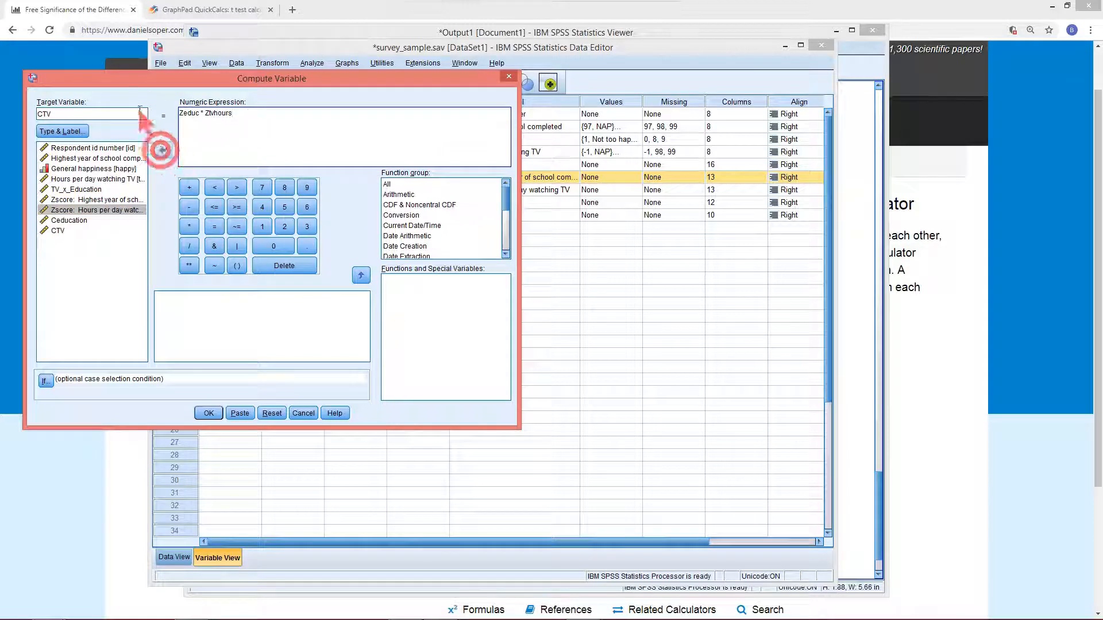
pyautogui.moveTo(104, 115); pyautogui.dragTo(23, 110)
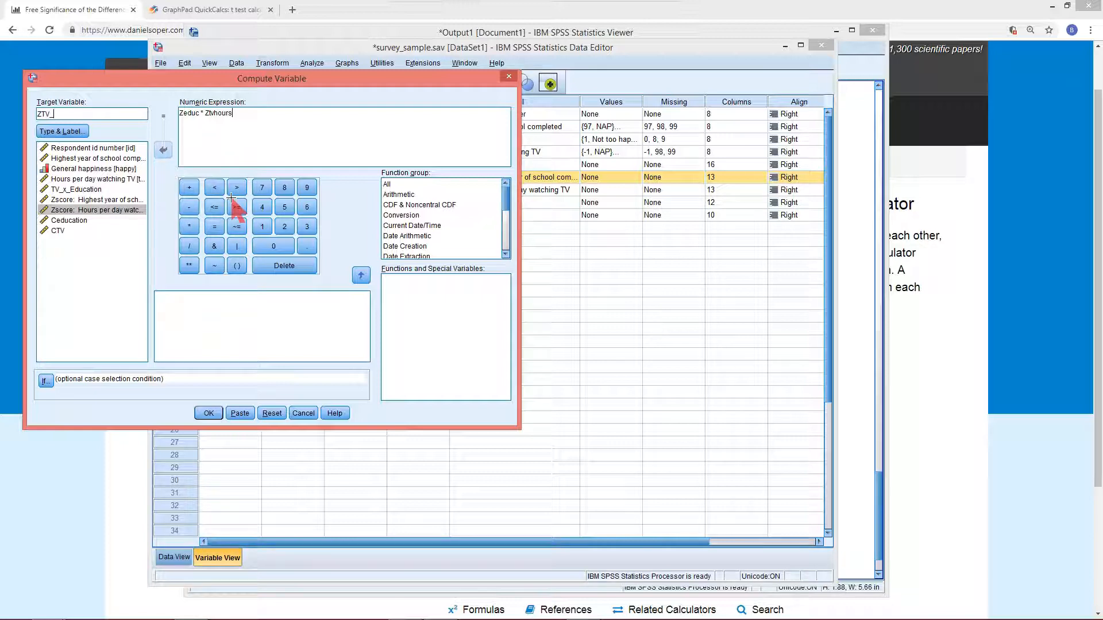
pyautogui.press('BackSpace')
pyautogui.press('BackSpace')
pyautogui.press('BackSpace')
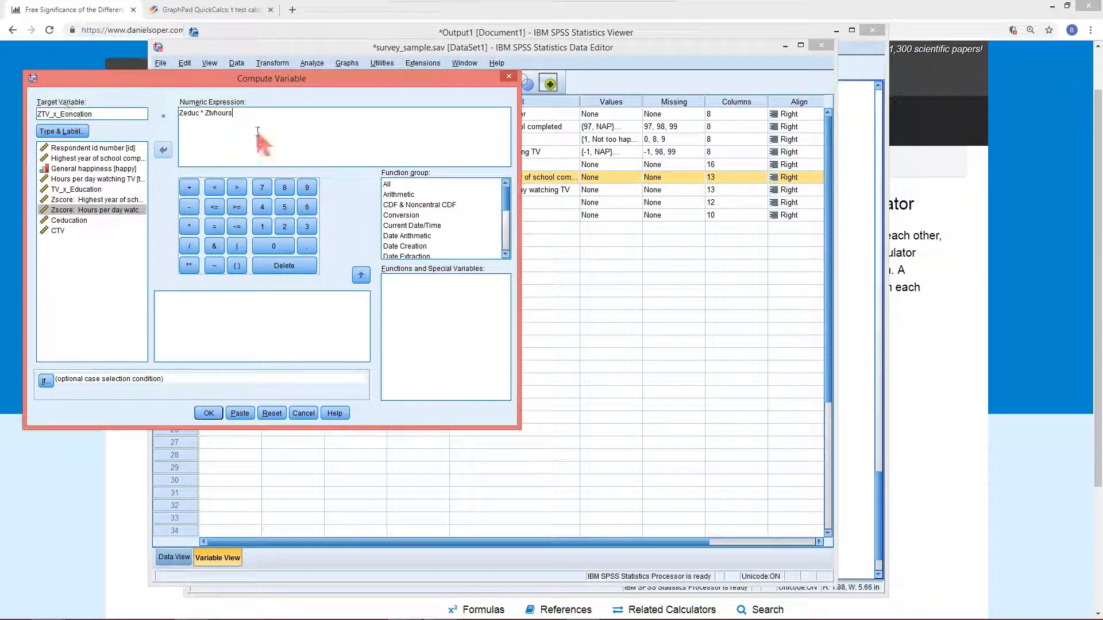
pyautogui.click(208, 412)
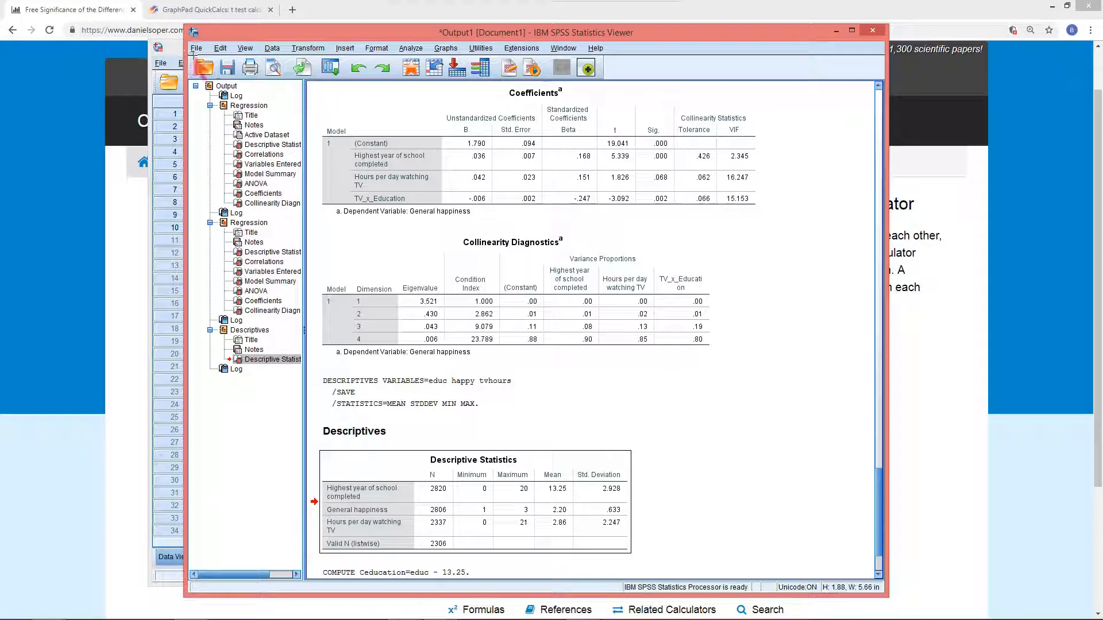
# Rerun the linear regression of General happiness on education, TV hours and TV_x_Education
pyautogui.click(326, 73)
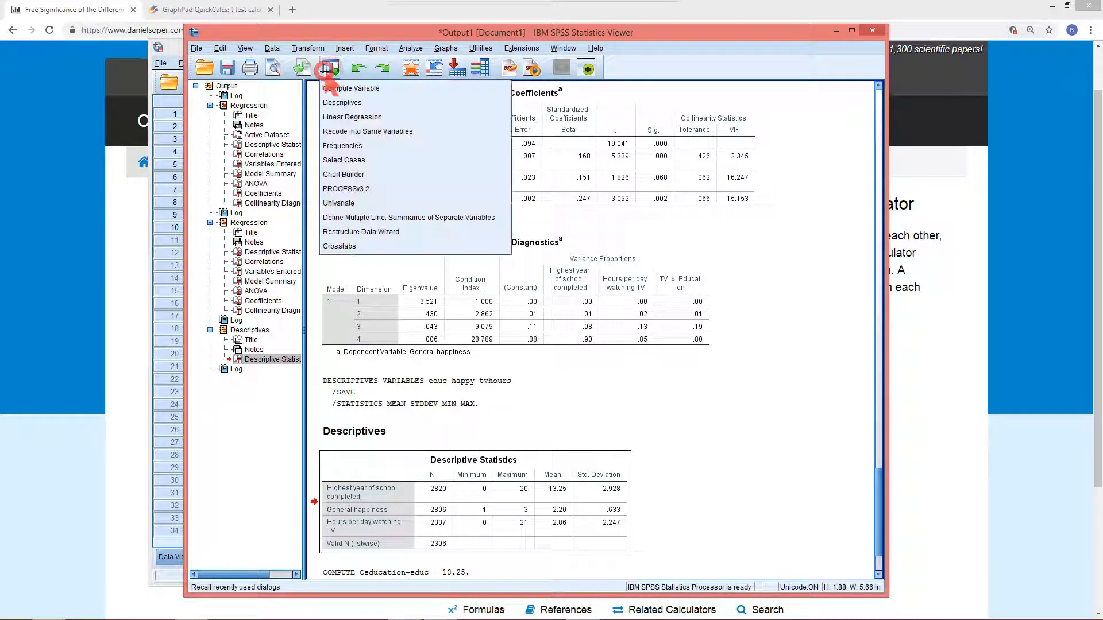
pyautogui.click(360, 116)
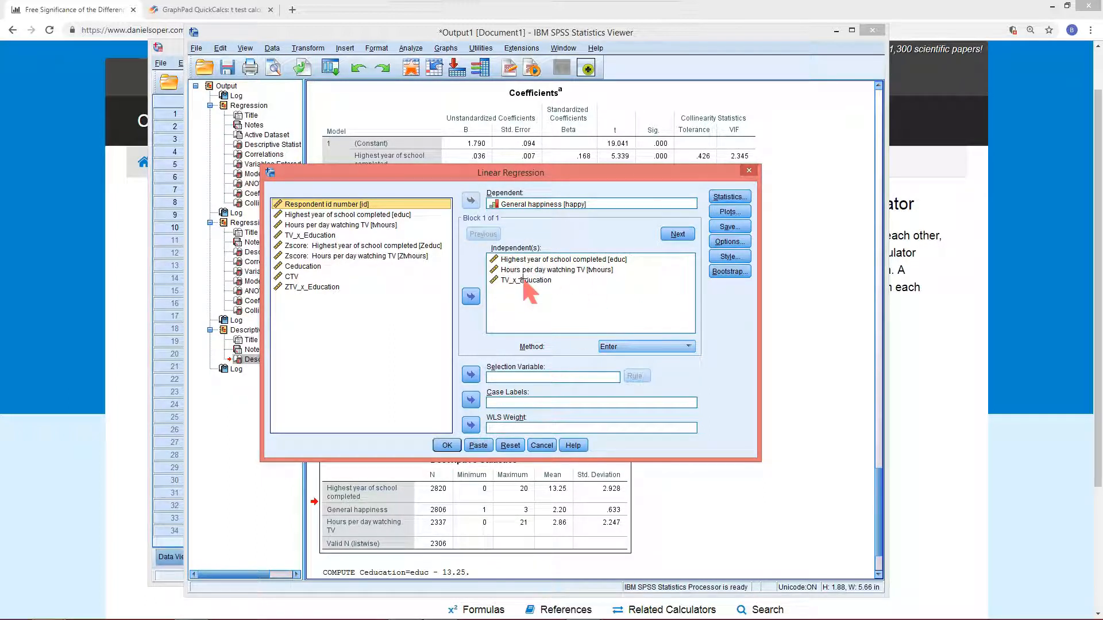
pyautogui.click(450, 444)
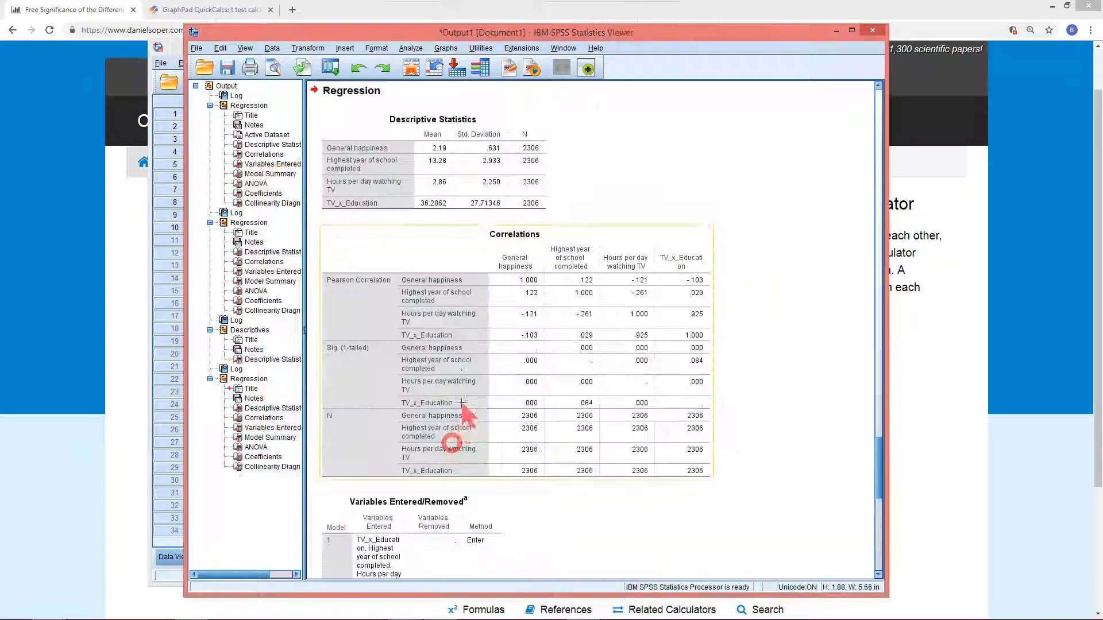
pyautogui.scroll(-10, 457, 386)
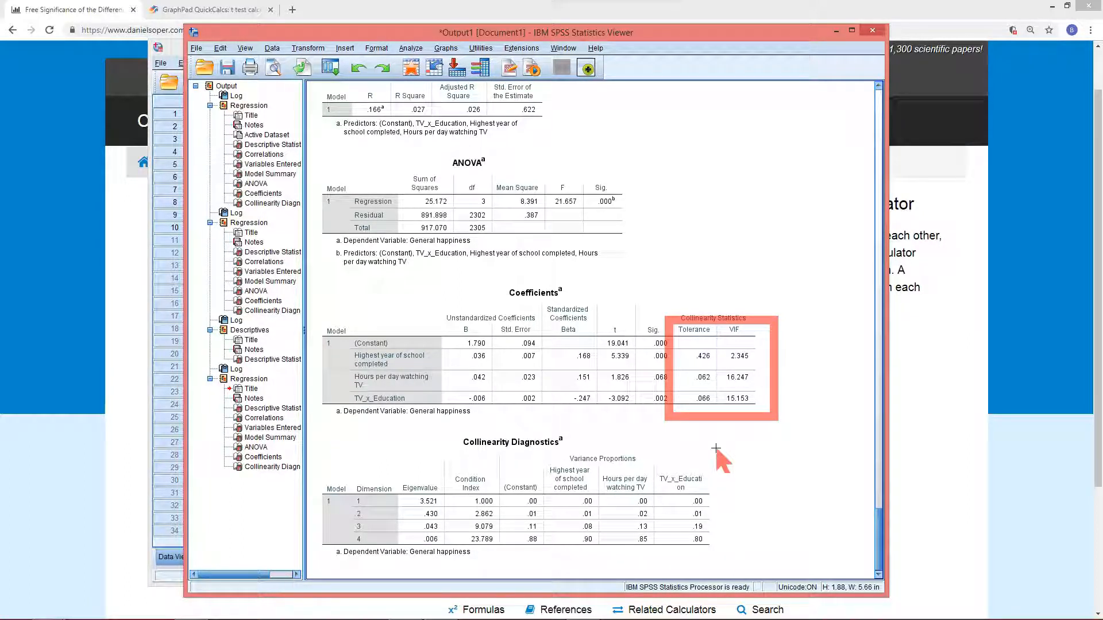
# Rerun the linear regression of General happiness with Zeduc, Ztvhours and ZTV_x_Education replacing the previous independent variables
pyautogui.press('Escape')
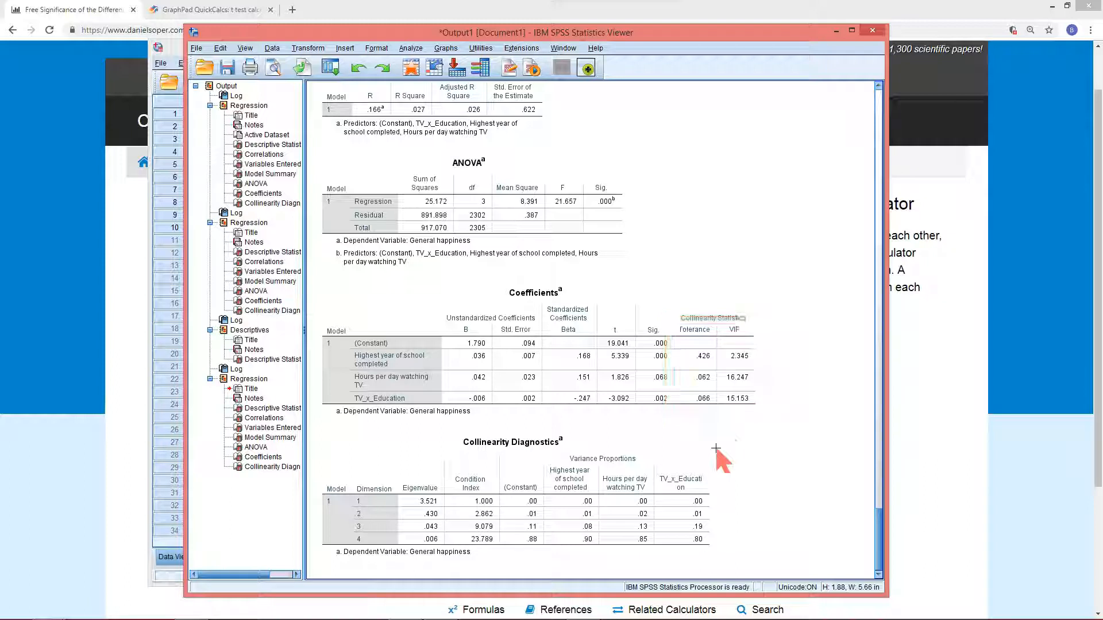
pyautogui.moveTo(641, 381); pyautogui.dragTo(679, 419)
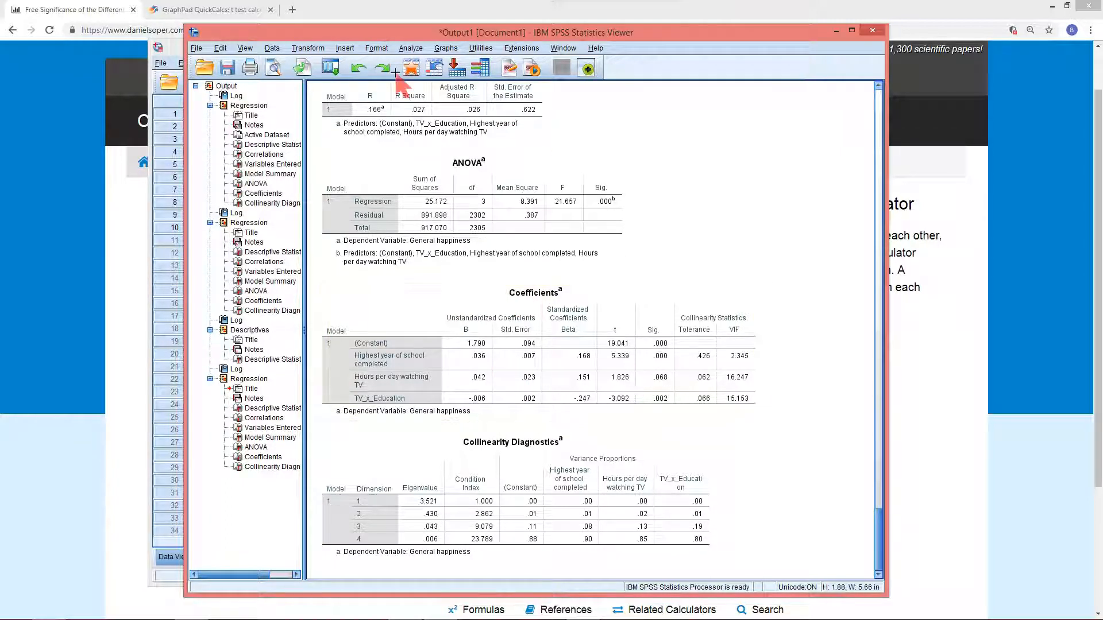
pyautogui.click(328, 70)
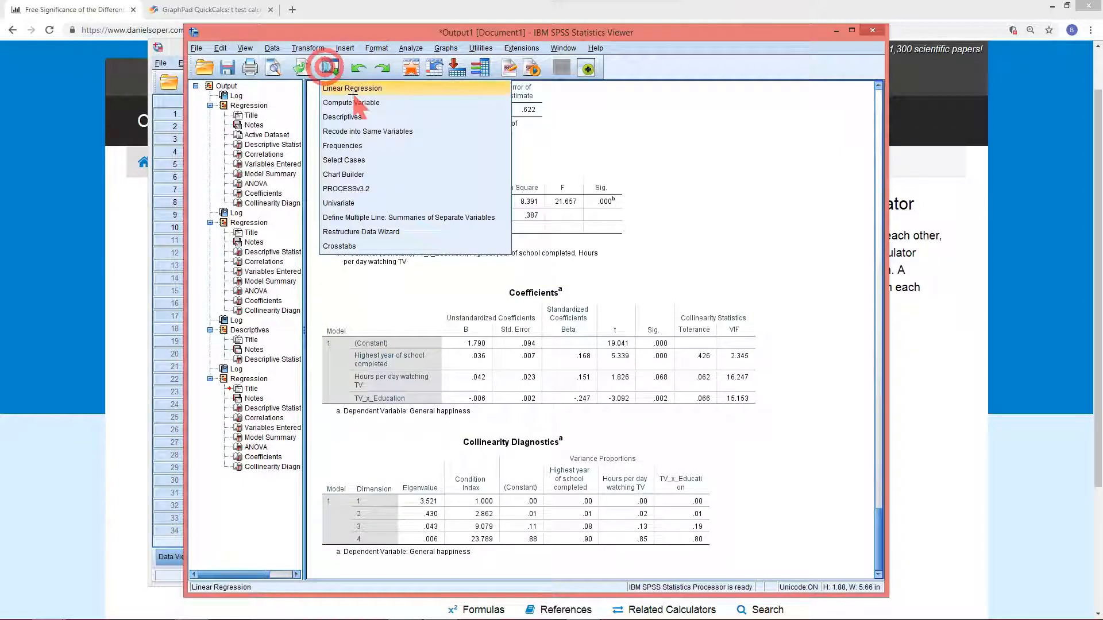
pyautogui.click(353, 89)
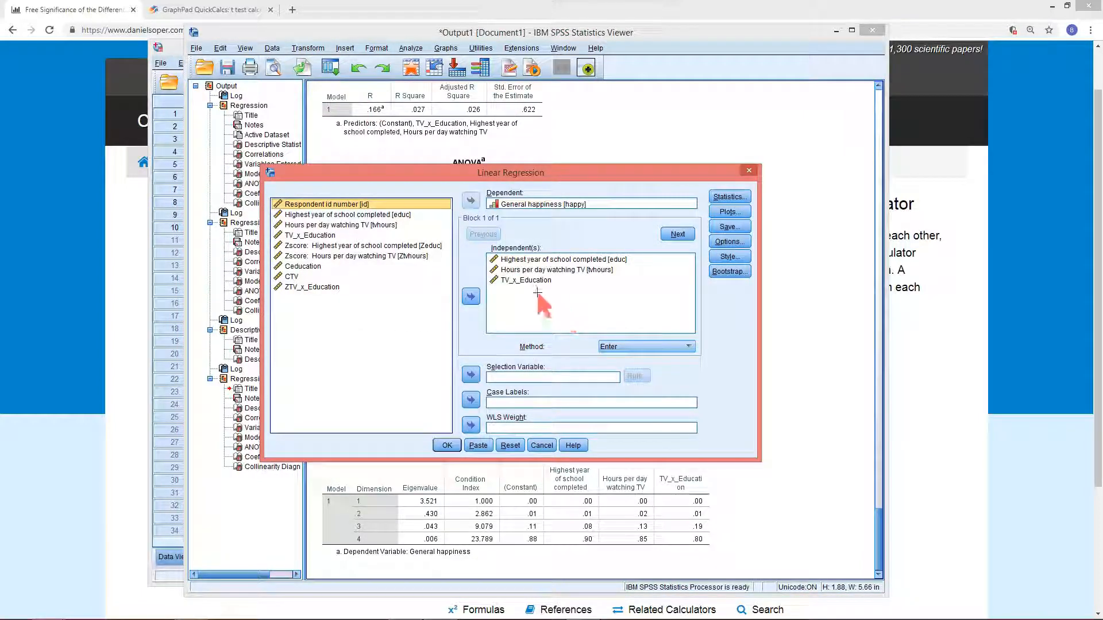
pyautogui.moveTo(517, 259); pyautogui.dragTo(523, 284)
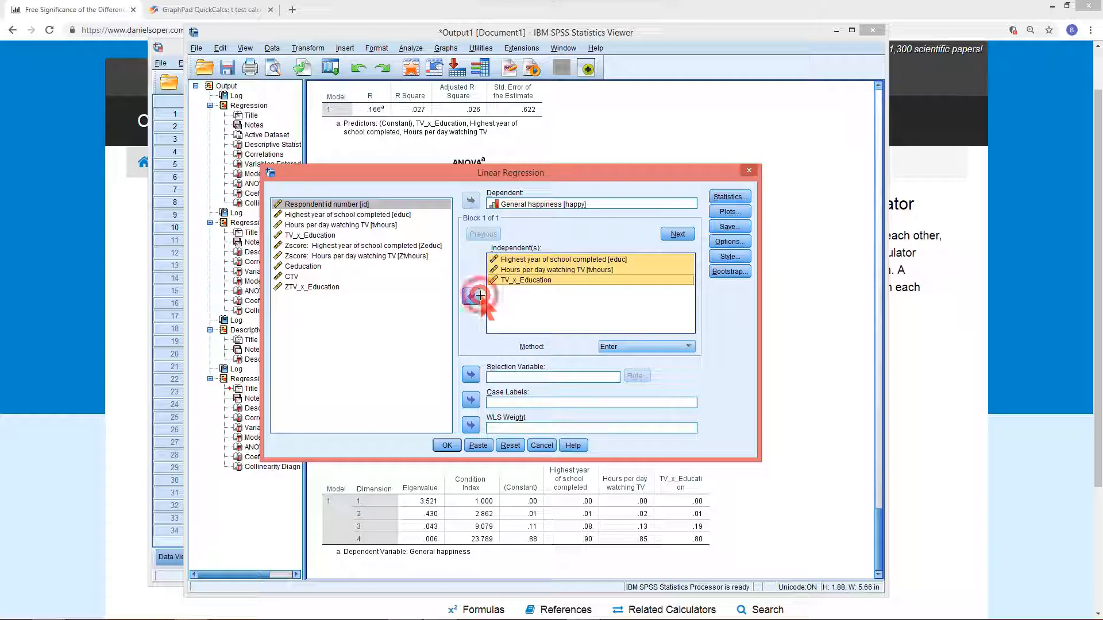
pyautogui.click(475, 295)
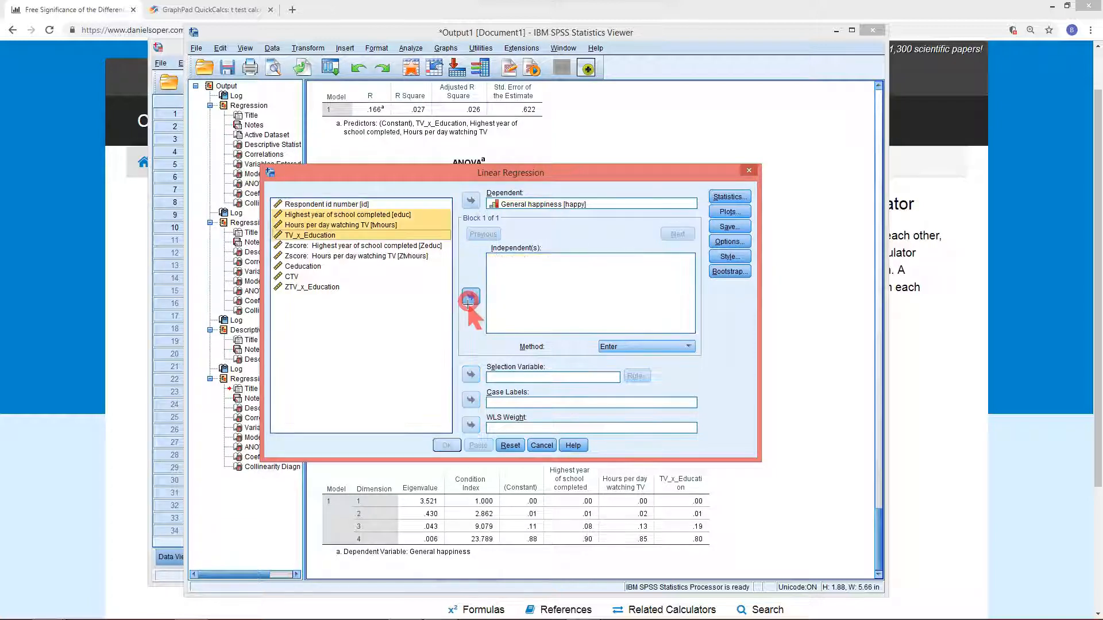
pyautogui.click(314, 246)
pyautogui.keyDown('shift'); pyautogui.click(322, 256); pyautogui.keyUp('shift')
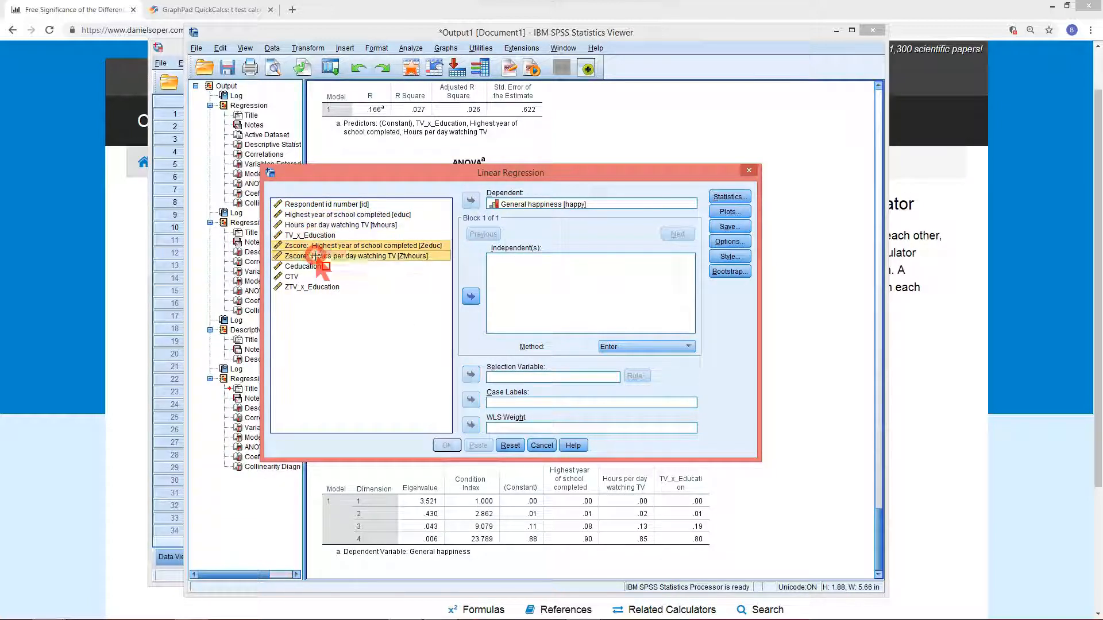
pyautogui.click(471, 297)
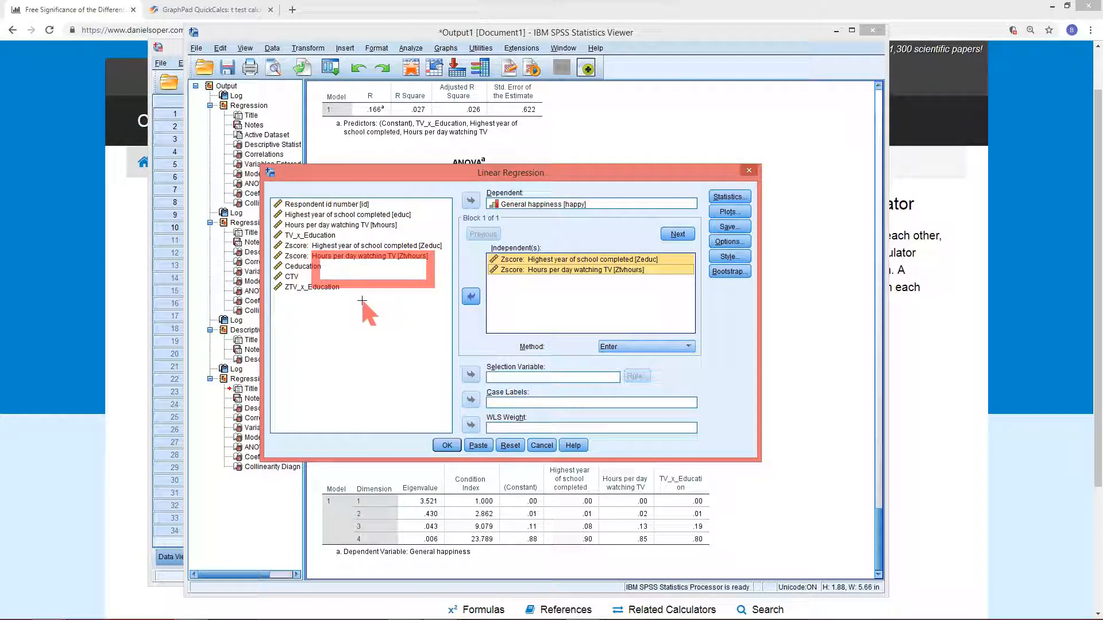
pyautogui.click(310, 287)
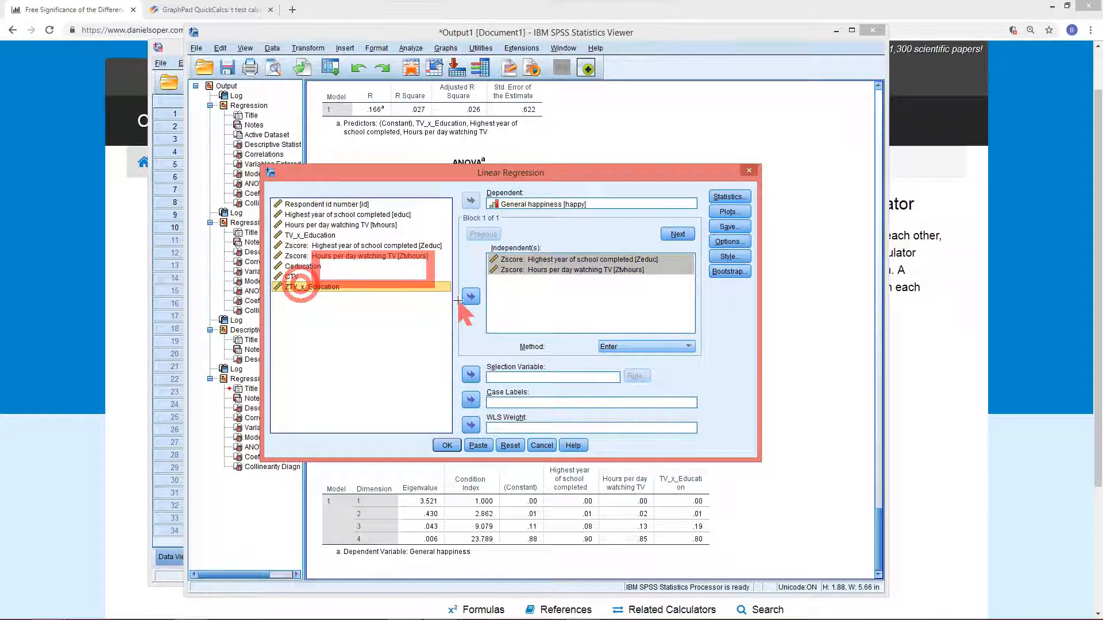
pyautogui.click(469, 297)
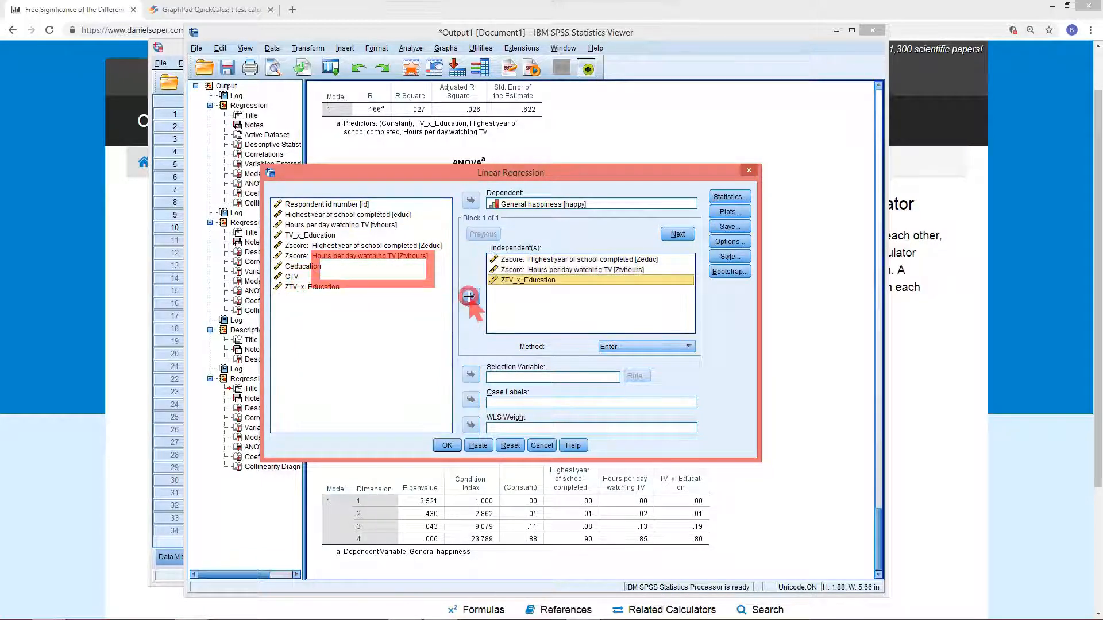
pyautogui.click(447, 446)
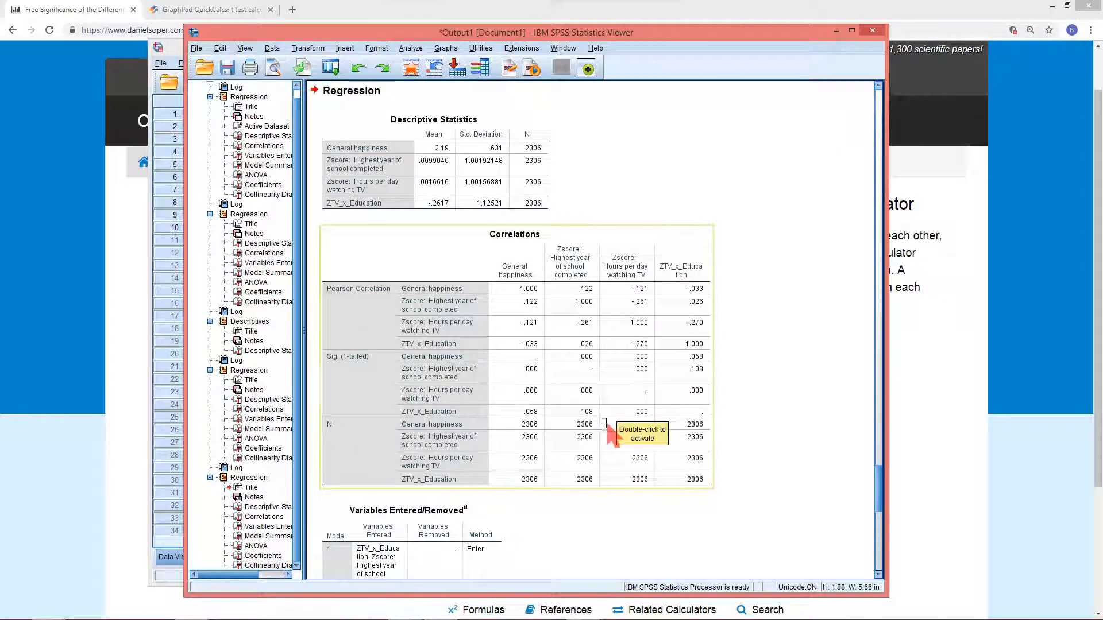
# Compare the new model's coefficients and collinearity statistics with those of the previous regression output
pyautogui.scroll(-10, 616, 411)
pyautogui.scroll(-2, 469, 402)
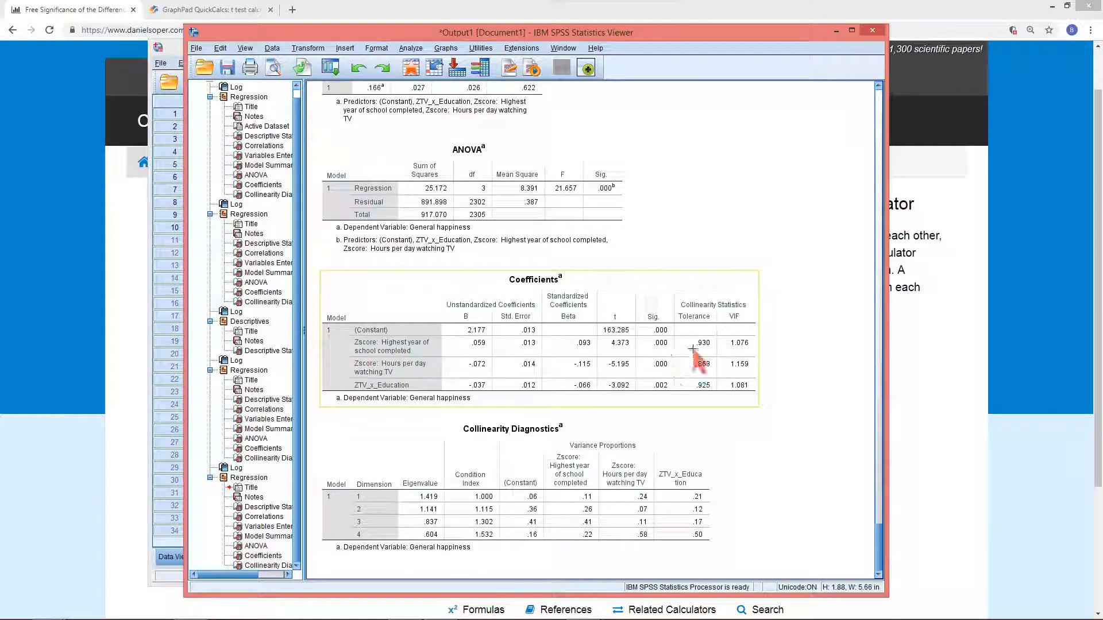
pyautogui.scroll(15, 567, 351)
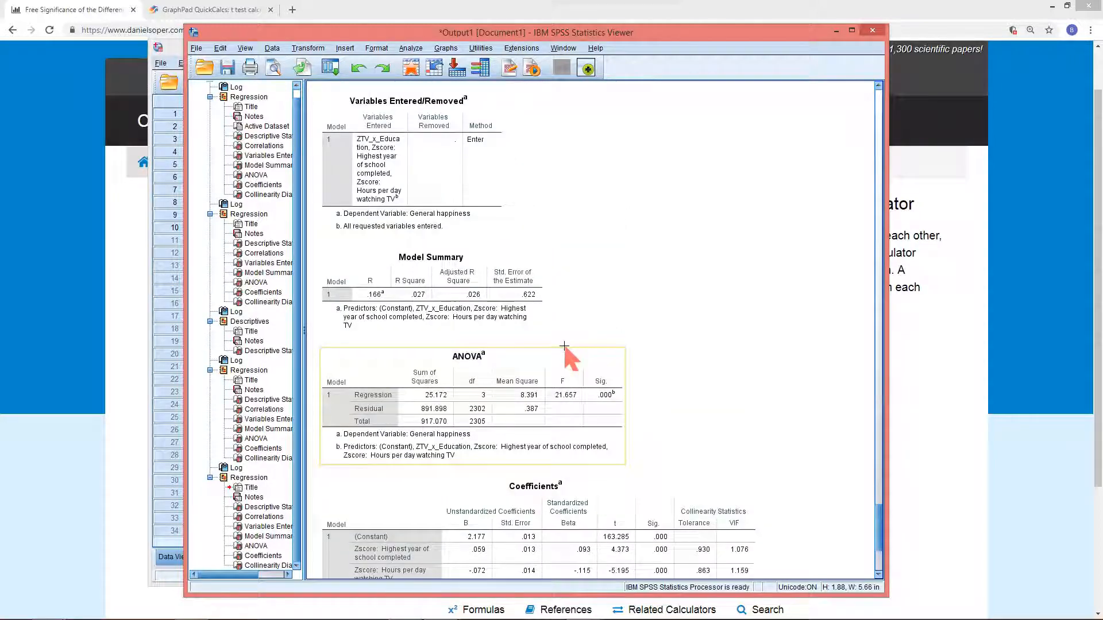
pyautogui.scroll(5, 556, 330)
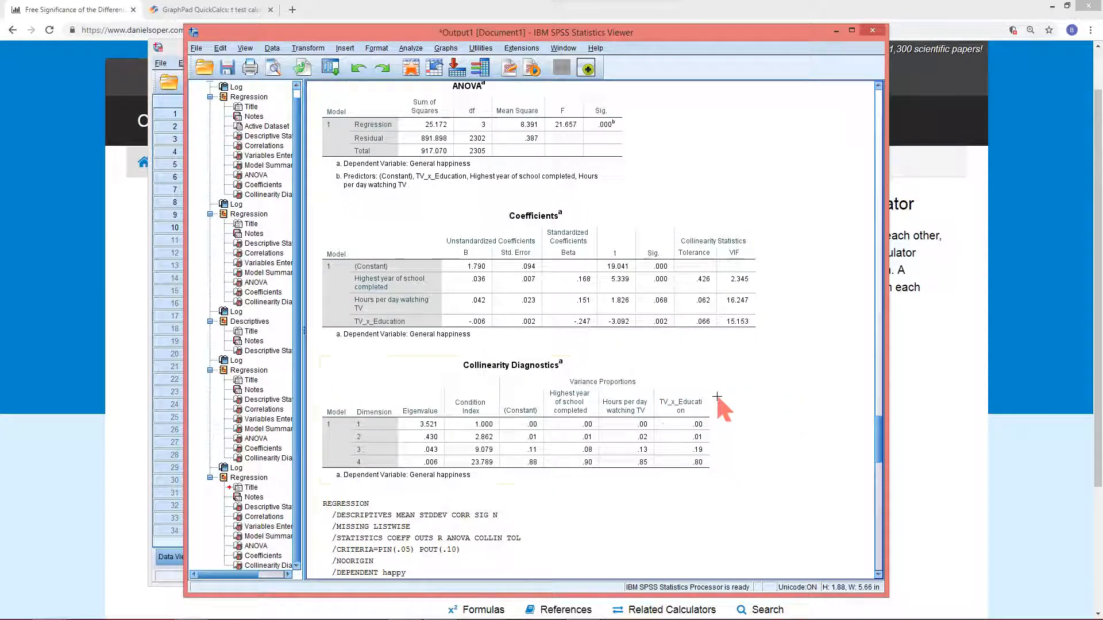
pyautogui.scroll(-3, 543, 402)
pyautogui.scroll(-15, 543, 402)
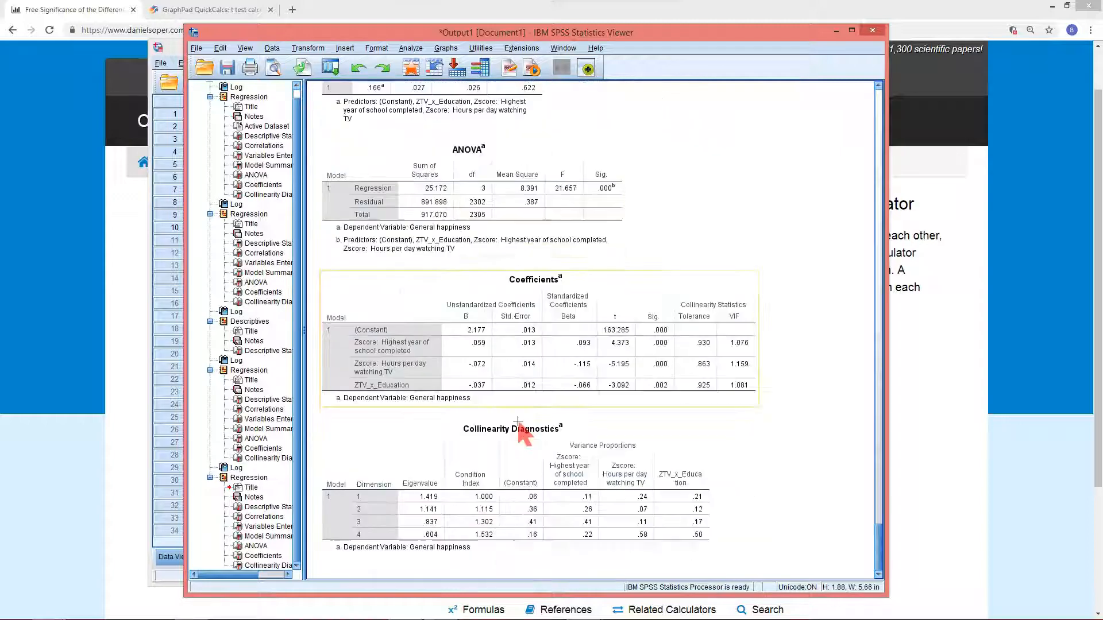
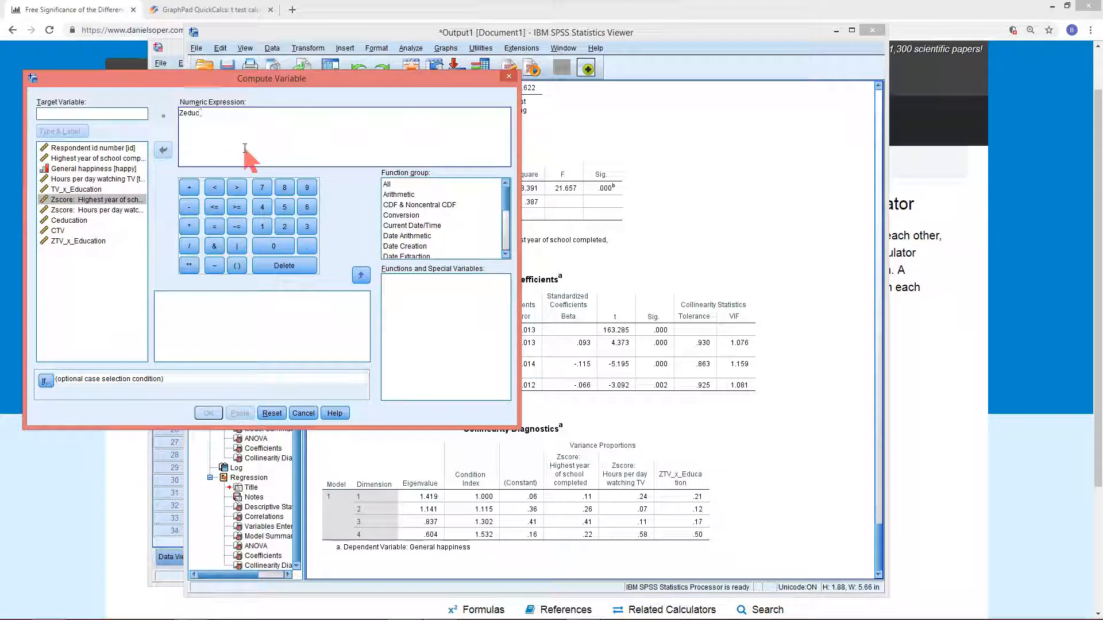
# Compute a new variable ZHighEduc equal to Zeduc + 1
pyautogui.write('+ 1')
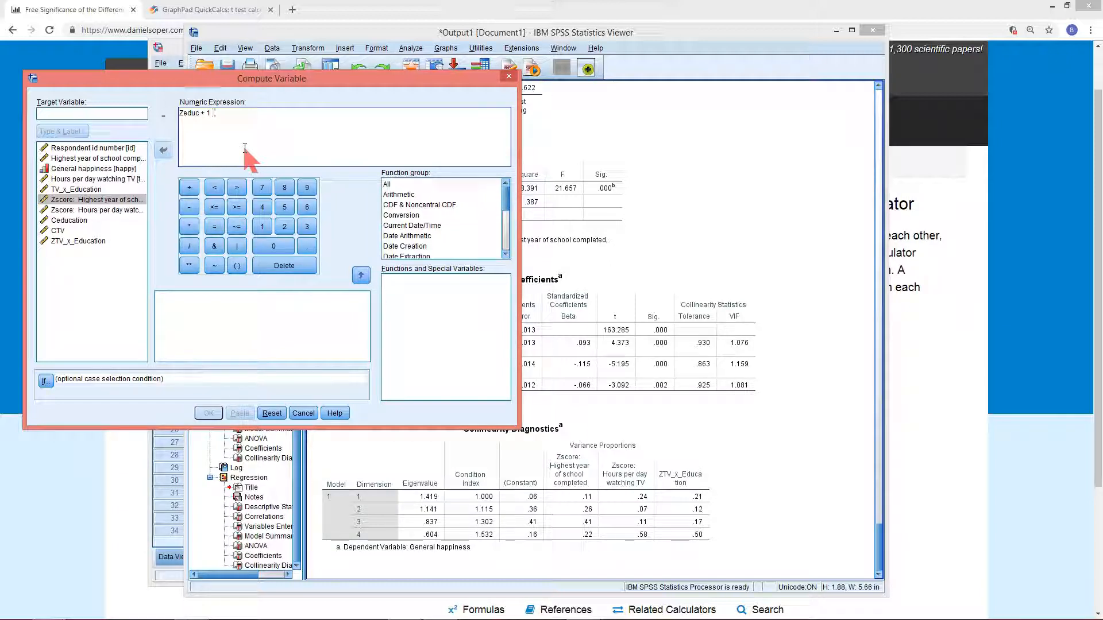
pyautogui.click(109, 113)
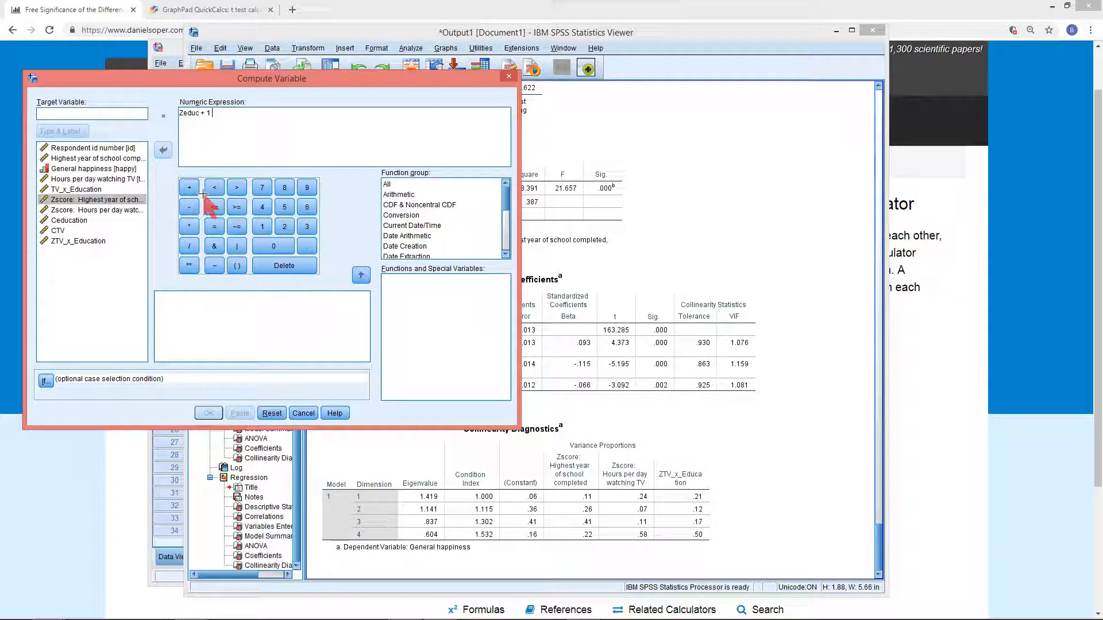
pyautogui.write('ZHig')
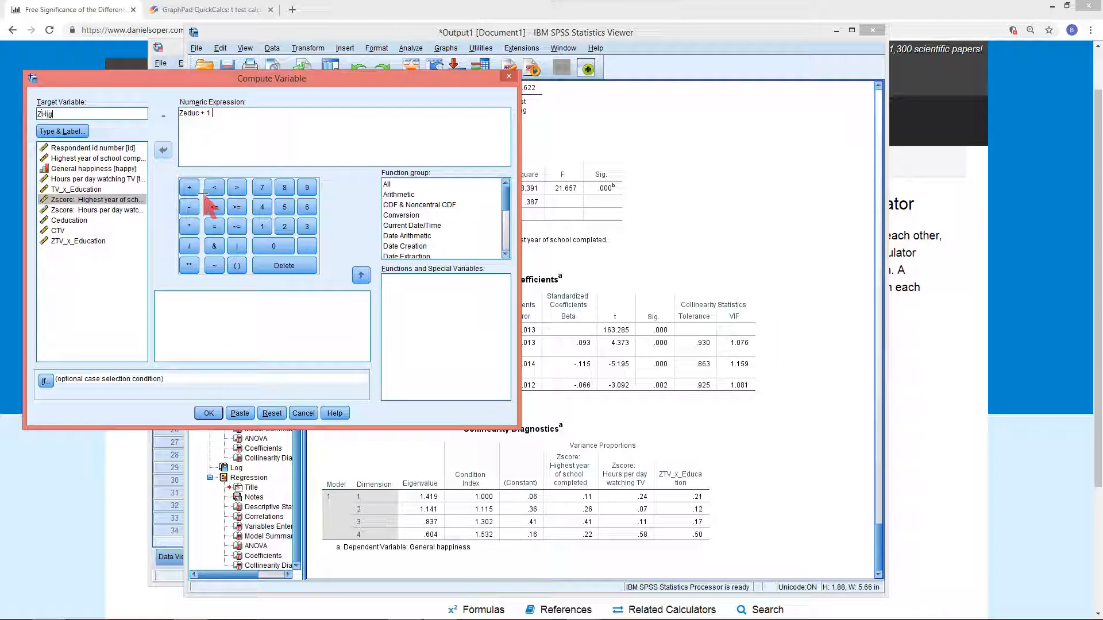
pyautogui.write('hEduc')
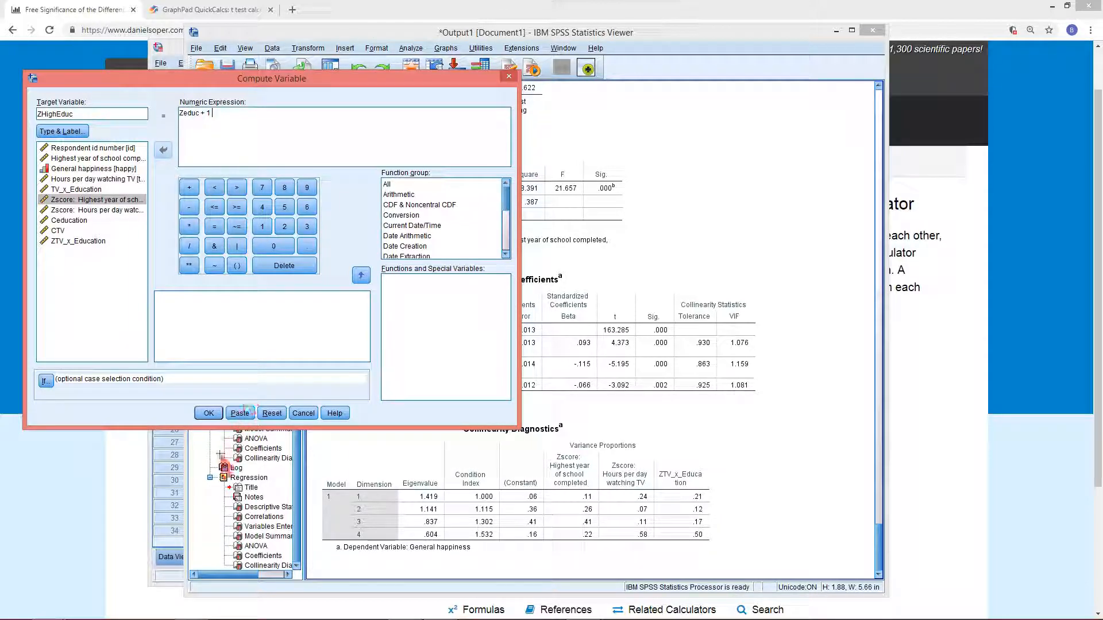
pyautogui.click(208, 413)
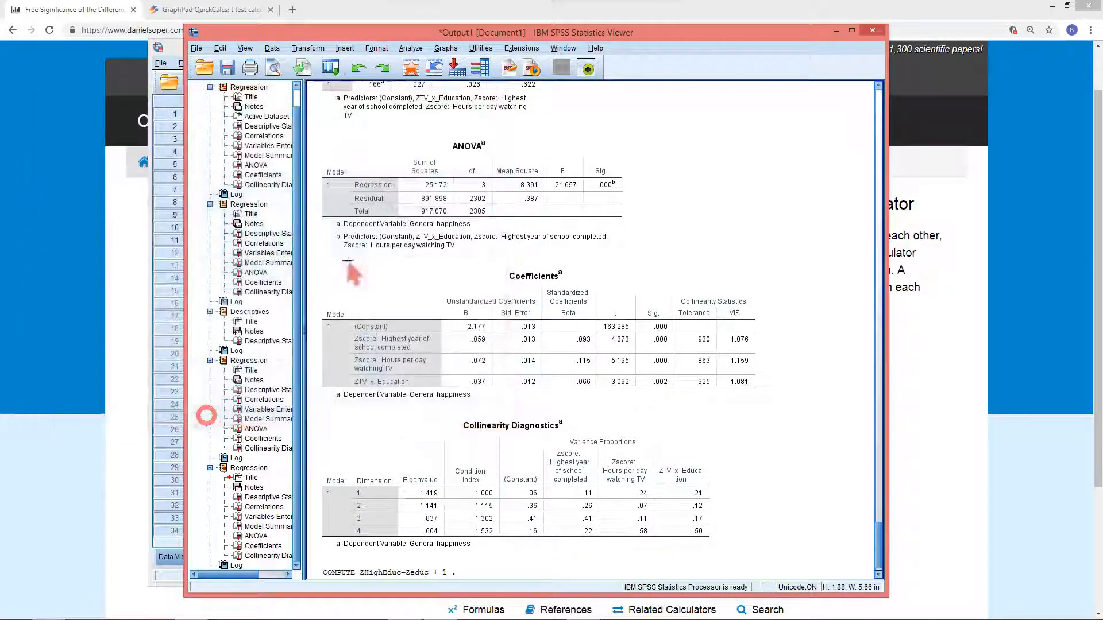
# Compute ZLowEduc as Zeduc - 1 by reusing the Compute Variable dialog
pyautogui.click(330, 67)
pyautogui.click(342, 87)
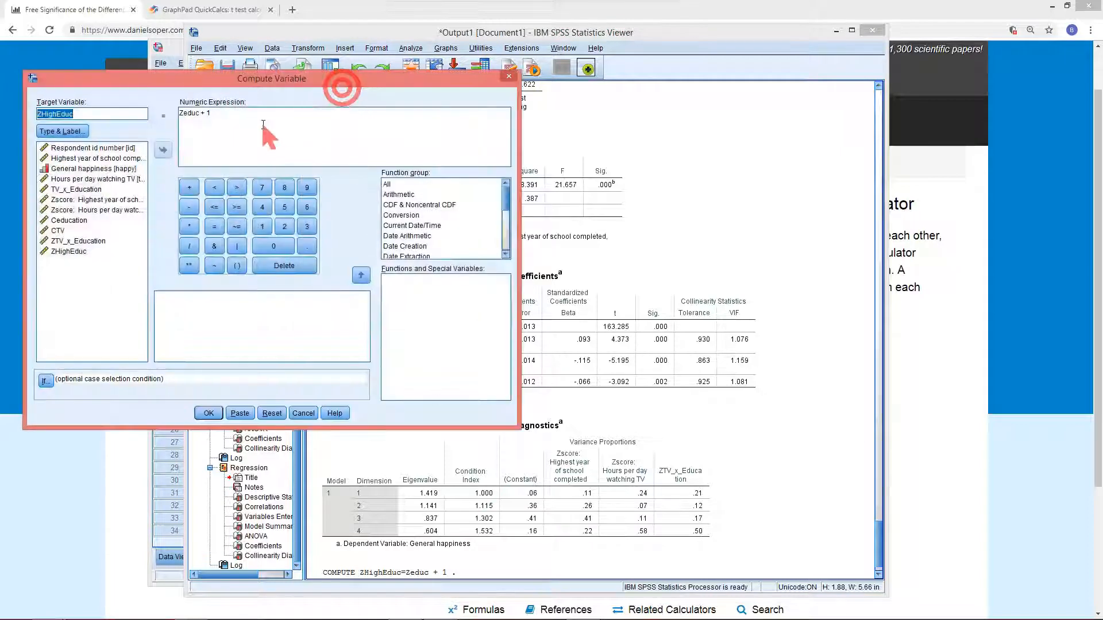
pyautogui.click(210, 113)
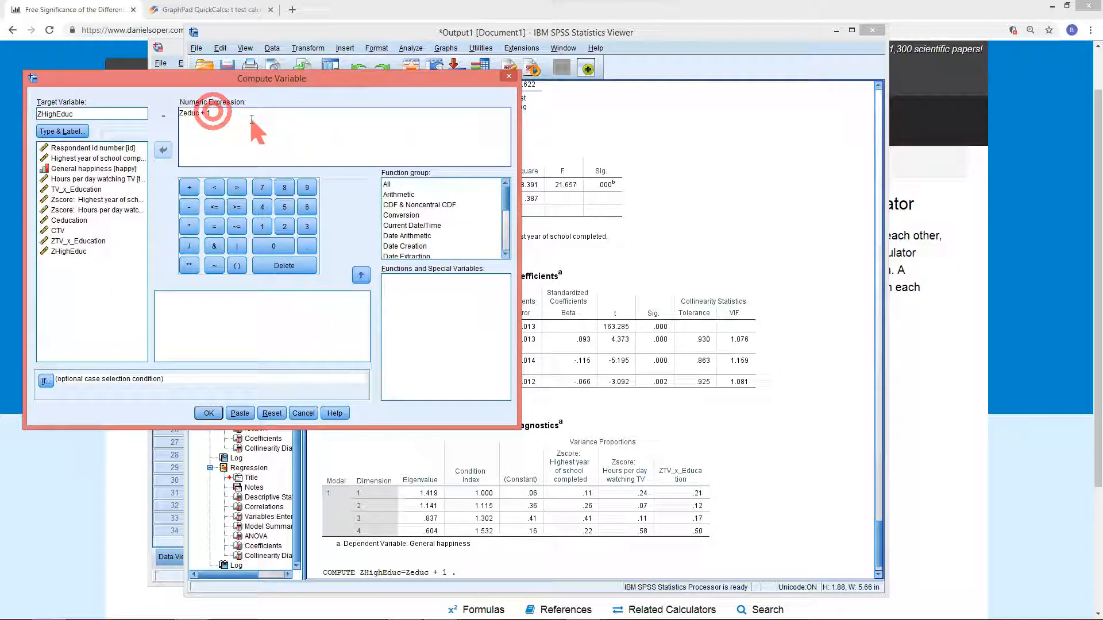
pyautogui.press('BackSpace')
pyautogui.press('BackSpace')
pyautogui.press('BackSpace')
pyautogui.write('-')
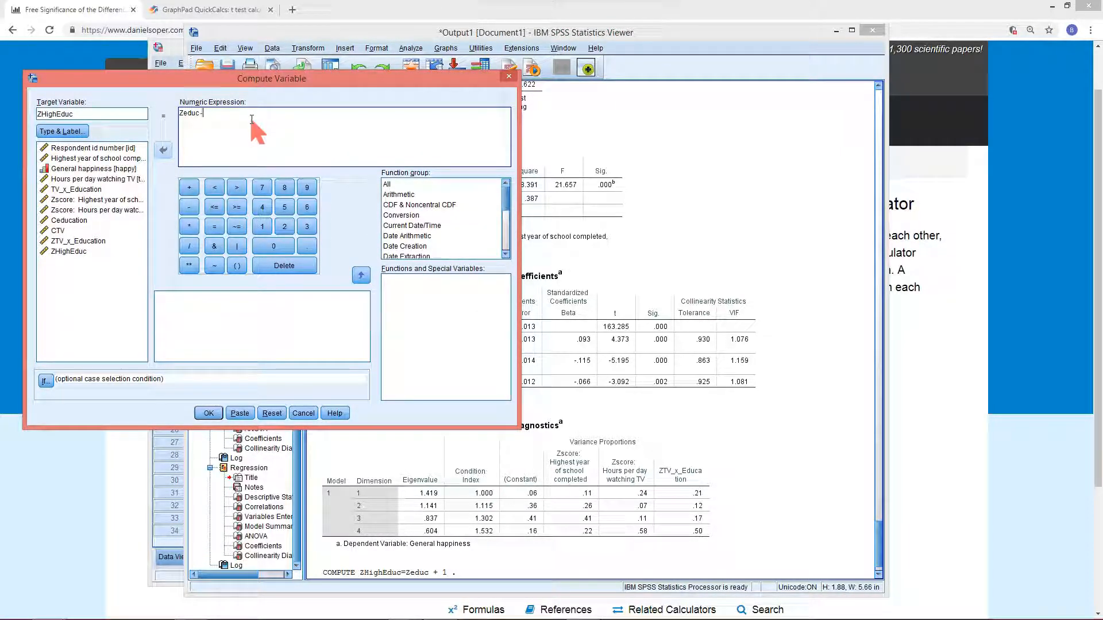
pyautogui.write(' 1')
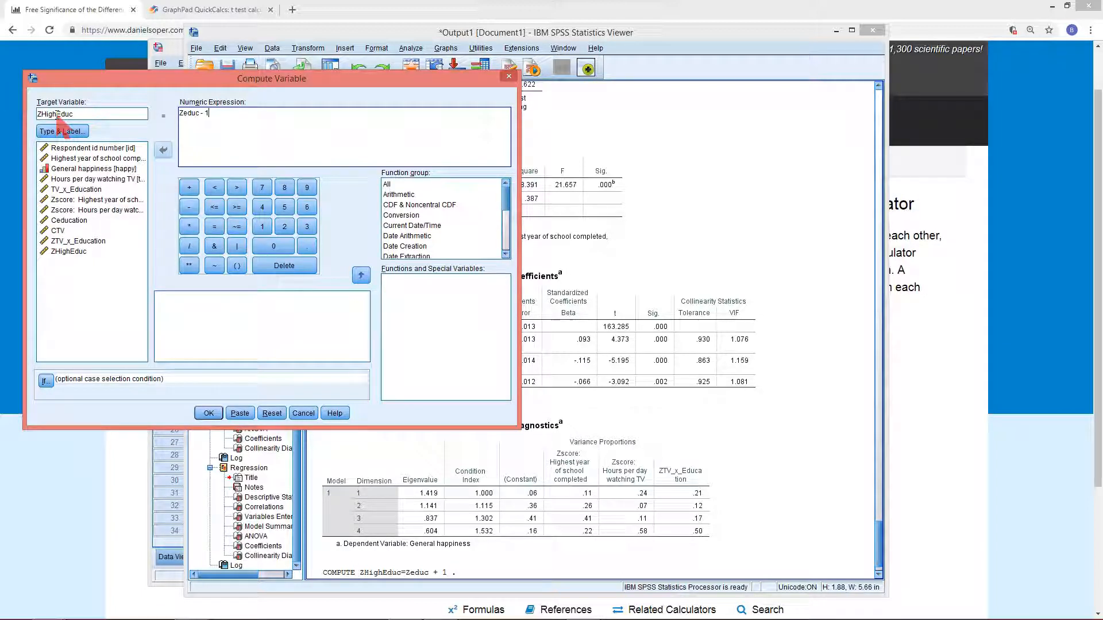
pyautogui.click(50, 114)
pyautogui.moveTo(45, 115); pyautogui.dragTo(43, 115)
pyautogui.write('Low')
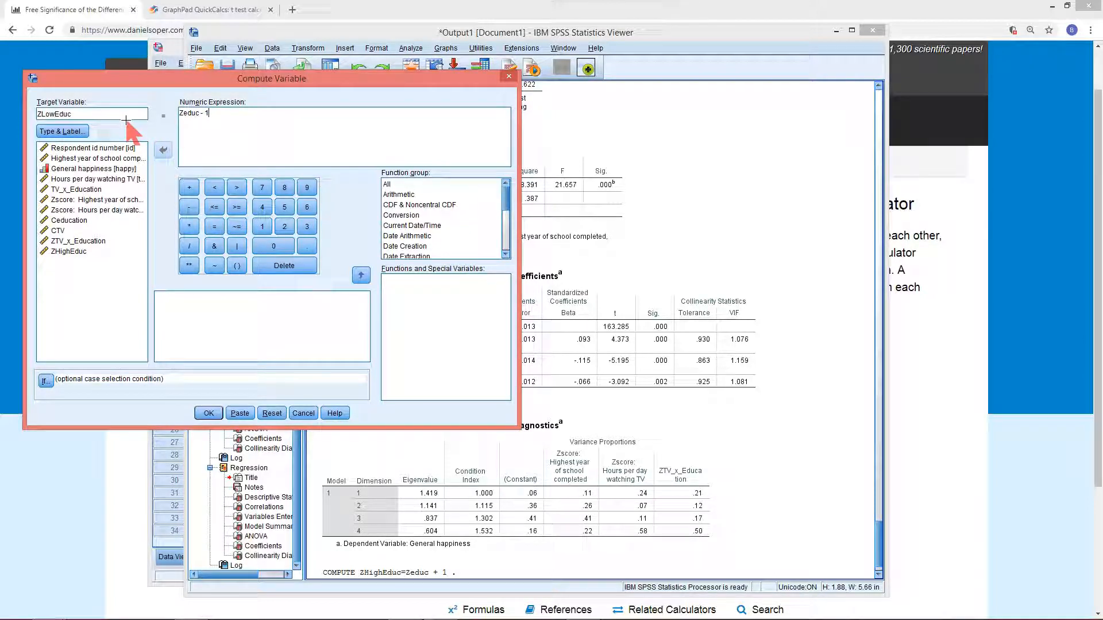
pyautogui.click(213, 409)
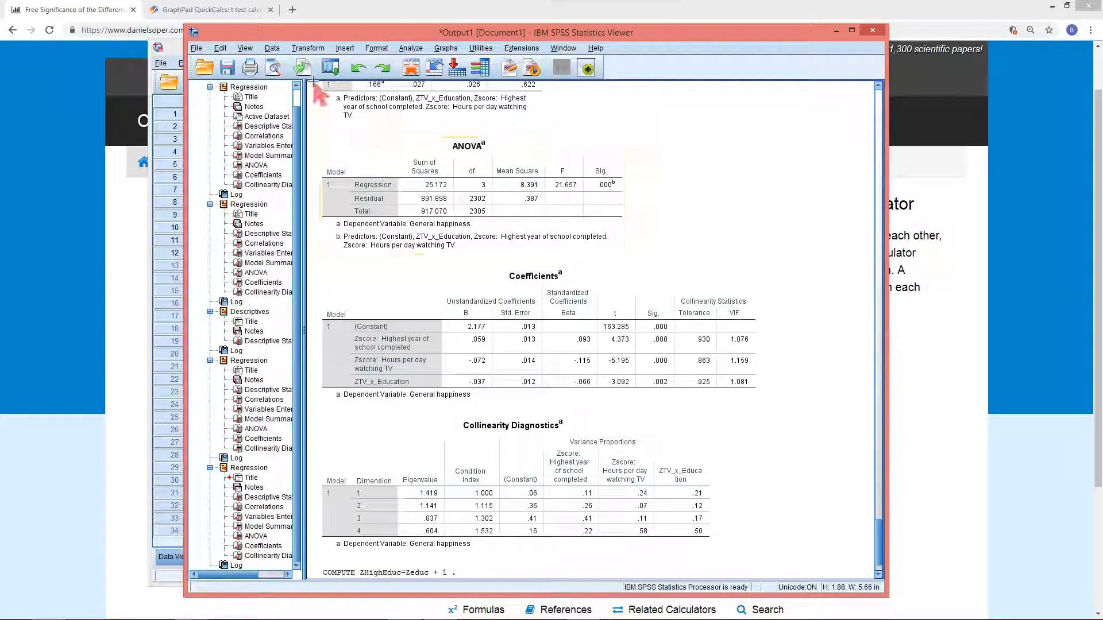
# Compute ZHighTV as the TV-hours z-score variable Ztvhours + 1
pyautogui.click(344, 73)
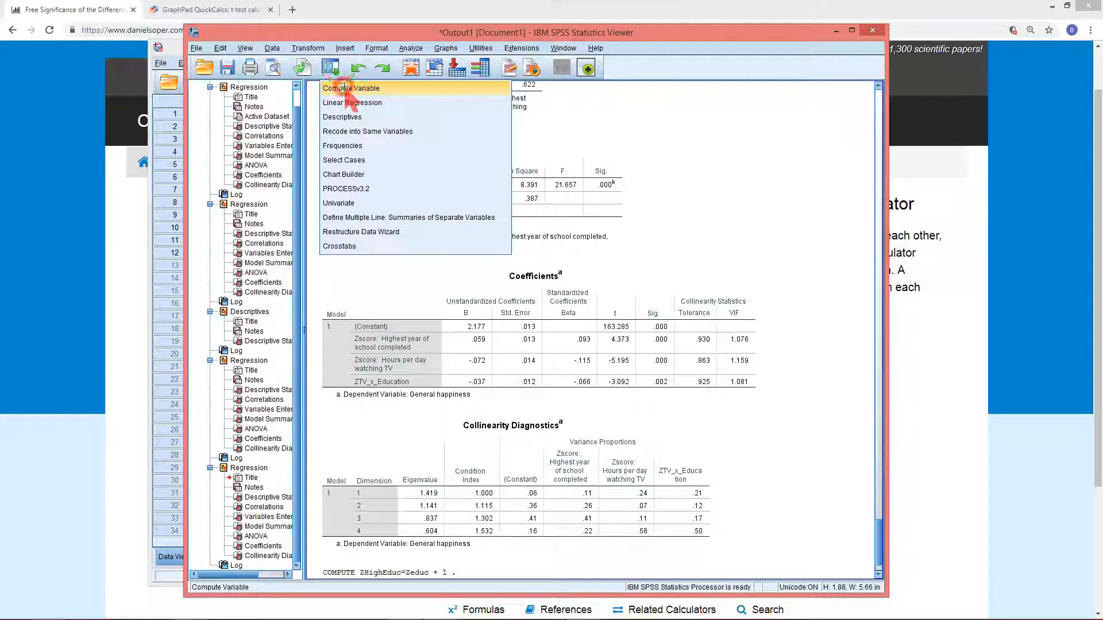
pyautogui.click(353, 77)
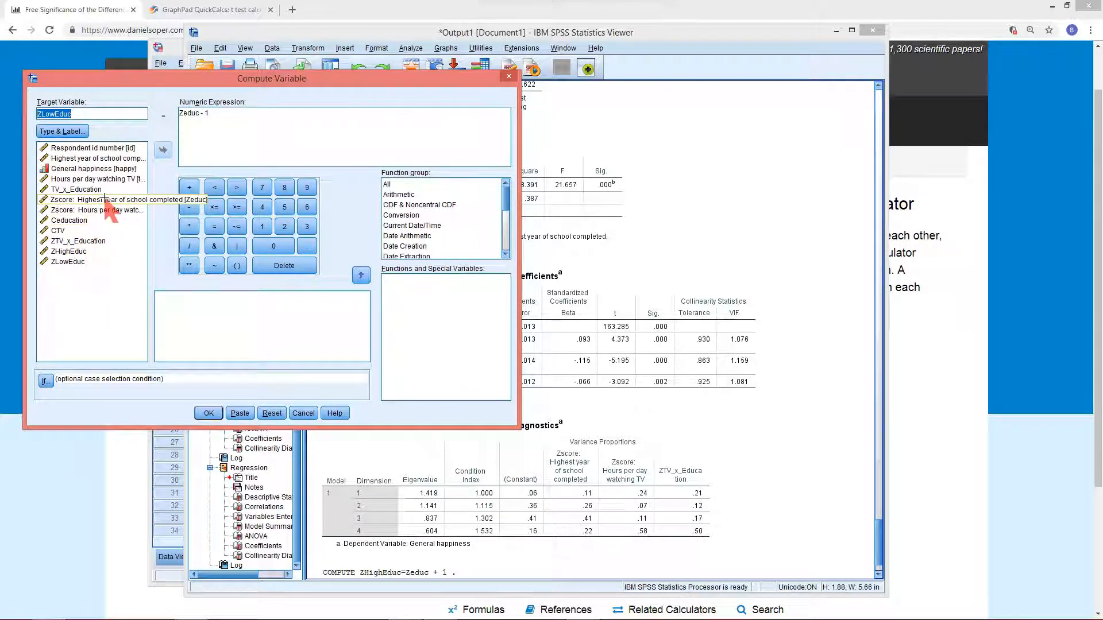
pyautogui.click(80, 210)
pyautogui.click(163, 150)
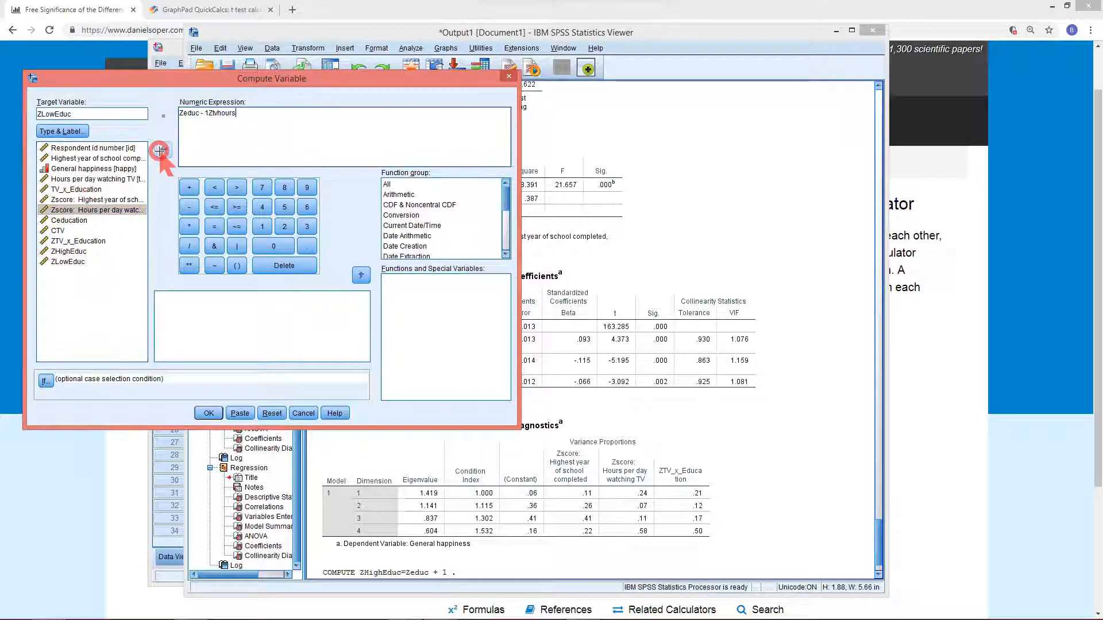
pyautogui.click(212, 112)
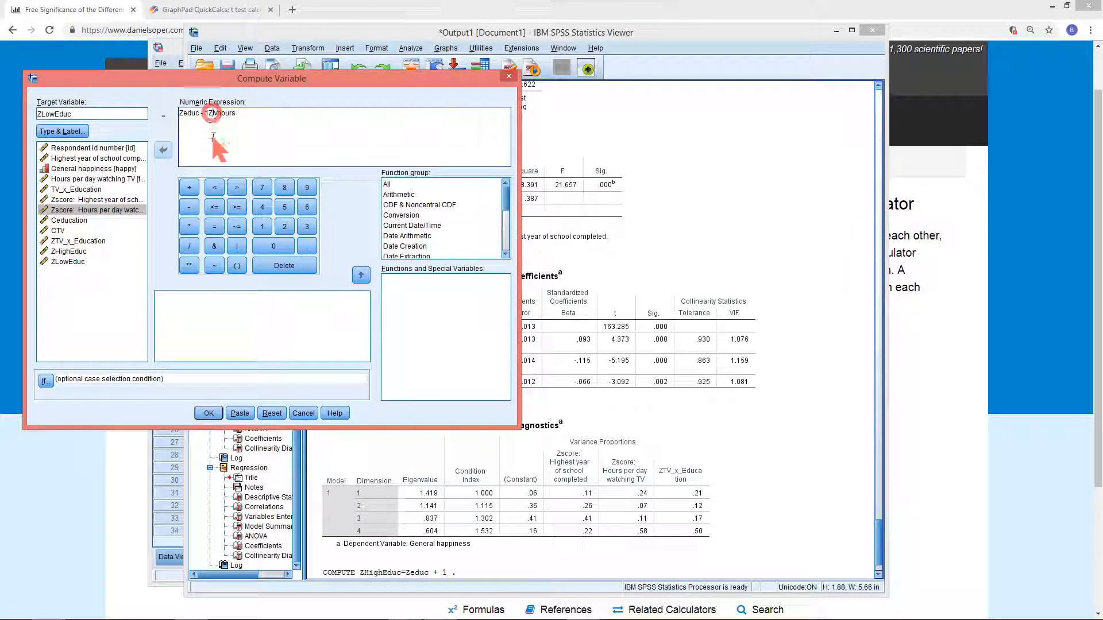
pyautogui.press('BackSpace')
pyautogui.press('BackSpace')
pyautogui.press('BackSpace')
pyautogui.press('BackSpace')
pyautogui.press('BackSpace')
pyautogui.press('BackSpace')
pyautogui.press('BackSpace')
pyautogui.press('BackSpace')
pyautogui.press('BackSpace')
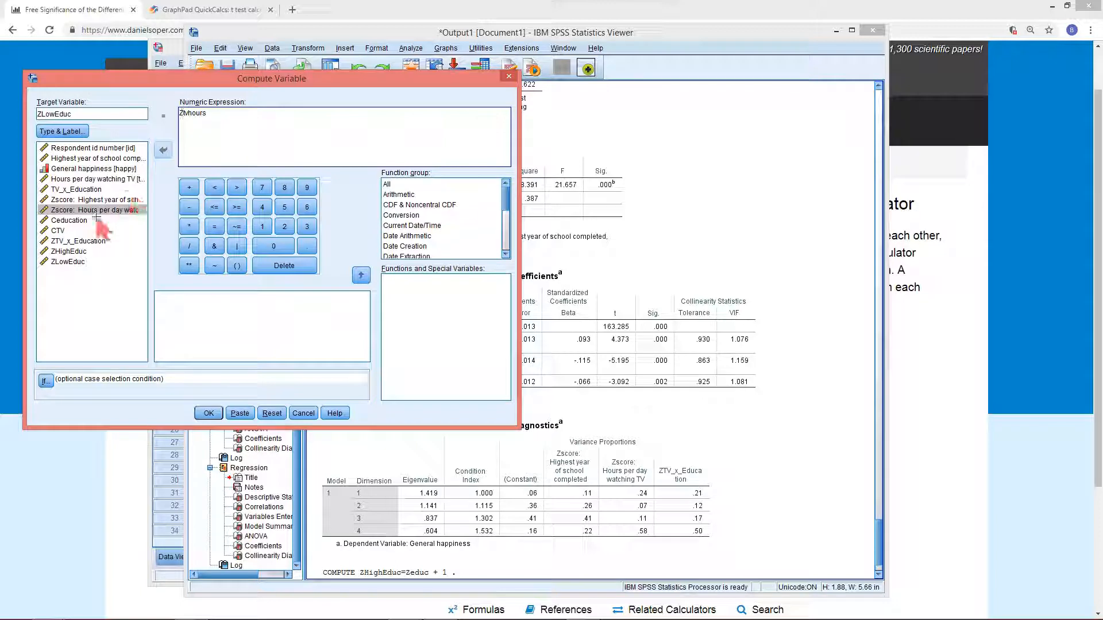
pyautogui.click(221, 120)
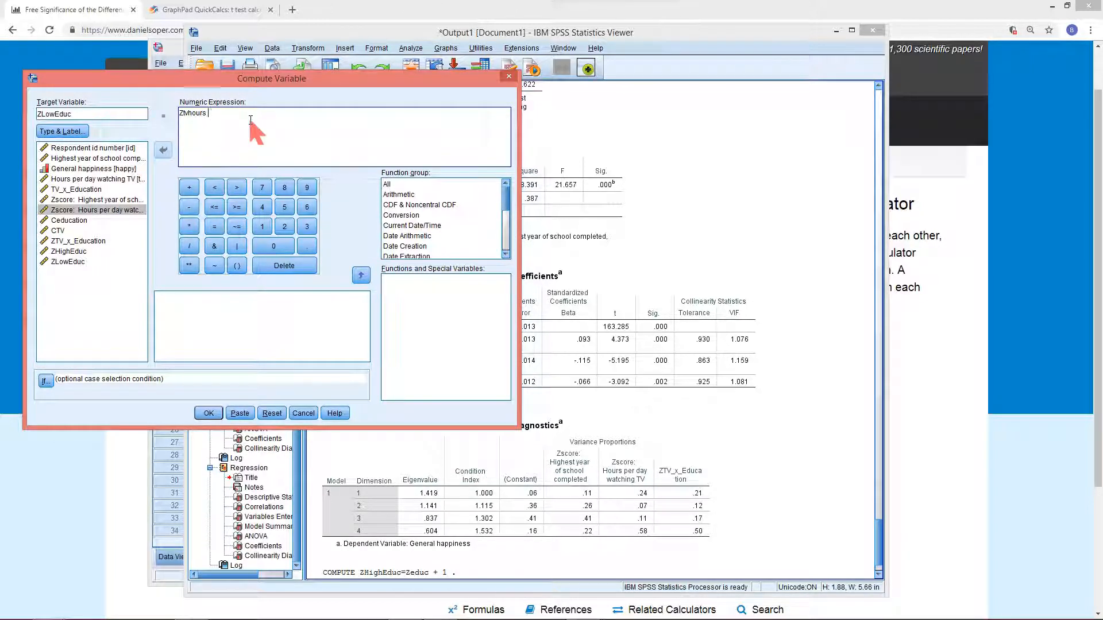
pyautogui.write('+ 1')
pyautogui.click(49, 114)
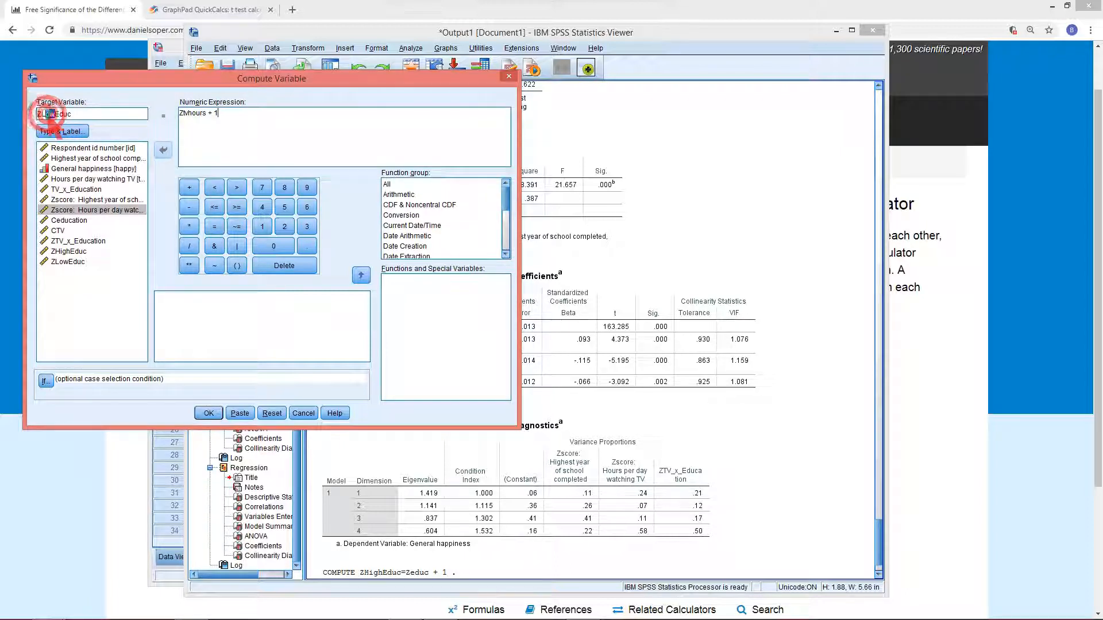
pyautogui.moveTo(55, 114); pyautogui.dragTo(41, 113)
pyautogui.write('High')
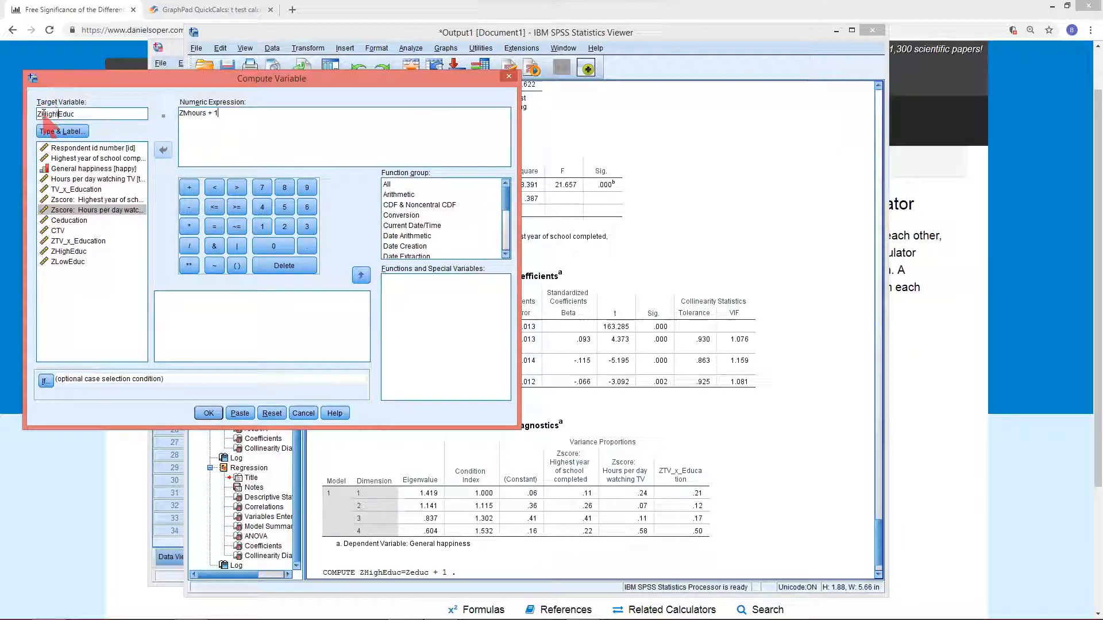
pyautogui.click(80, 113)
pyautogui.press('BackSpace')
pyautogui.press('BackSpace')
pyautogui.press('BackSpace')
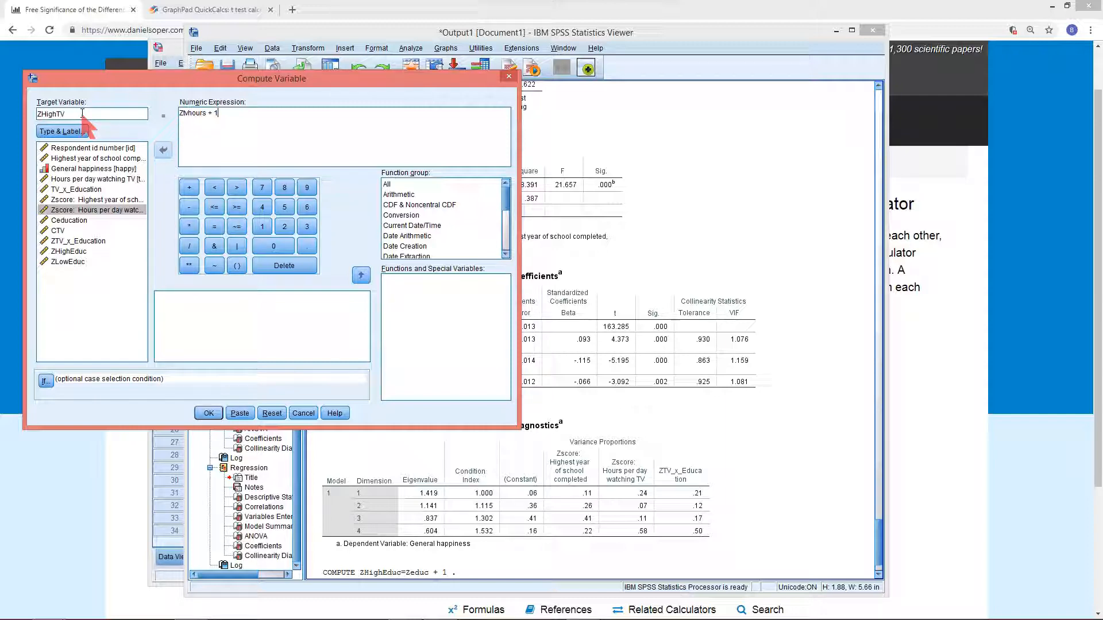
pyautogui.click(208, 413)
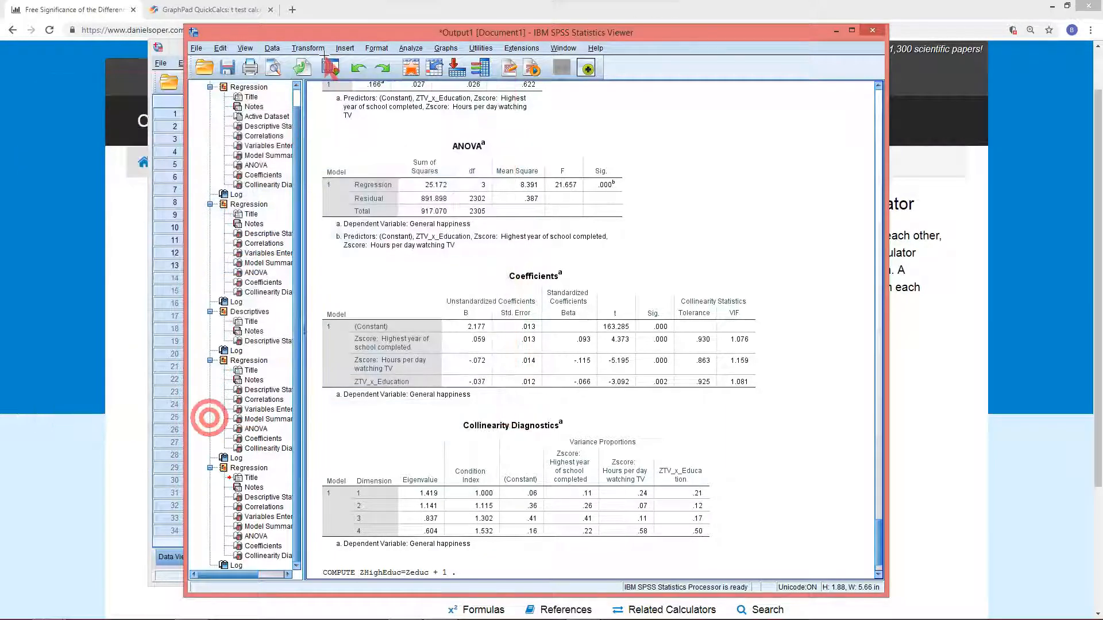
# Compute ZLowTV as Ztvhours - 1
pyautogui.click(330, 67)
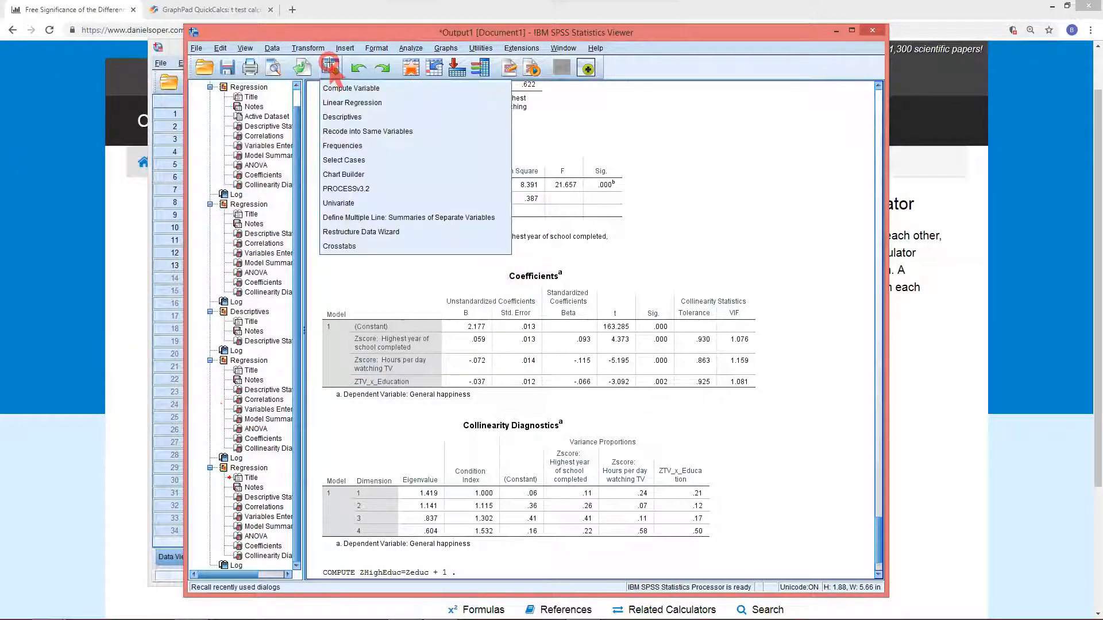
pyautogui.click(347, 88)
pyautogui.click(211, 113)
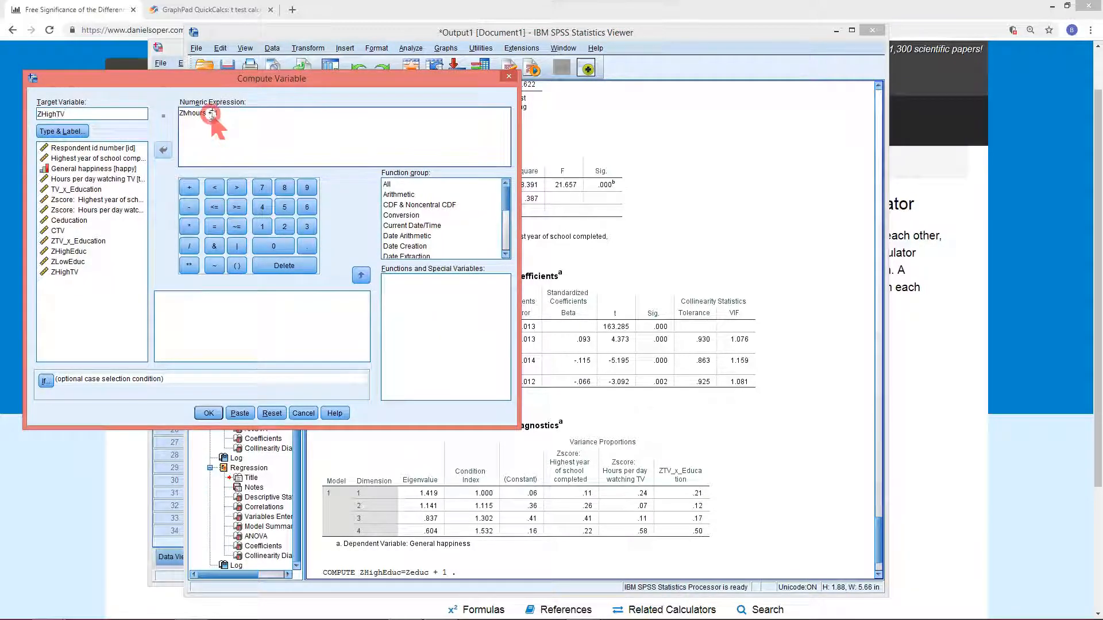
pyautogui.press('BackSpace')
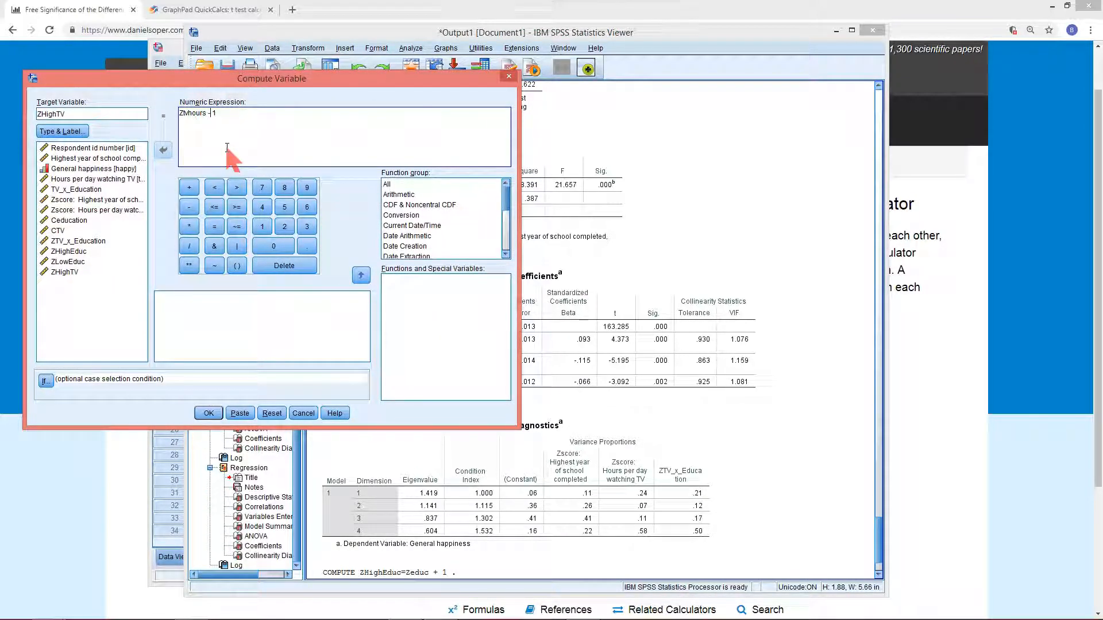
pyautogui.click(47, 114)
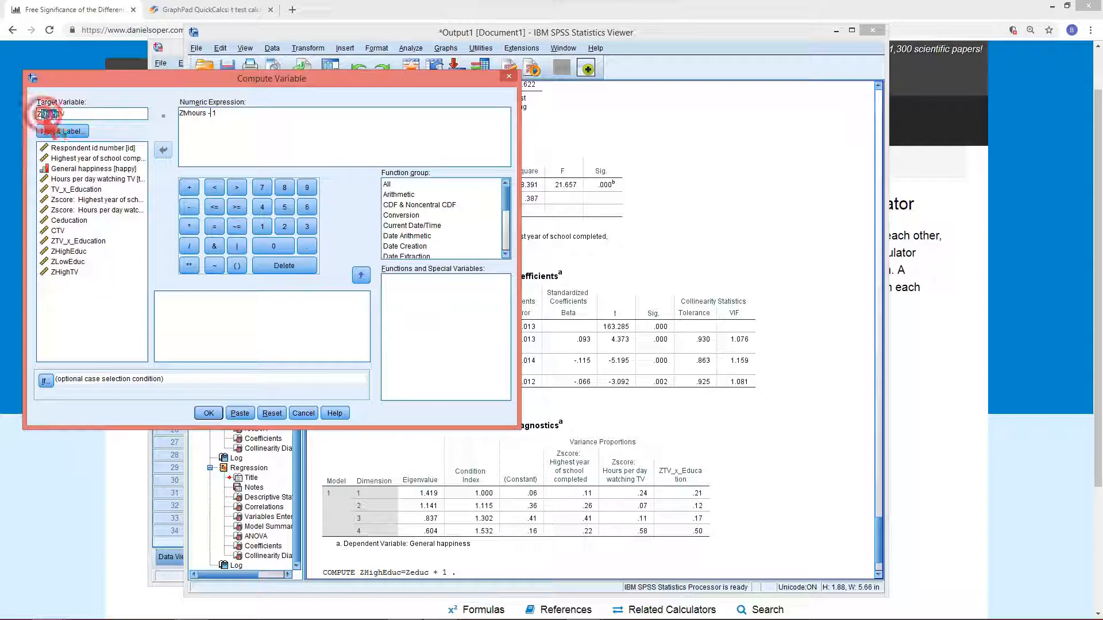
pyautogui.write('Low')
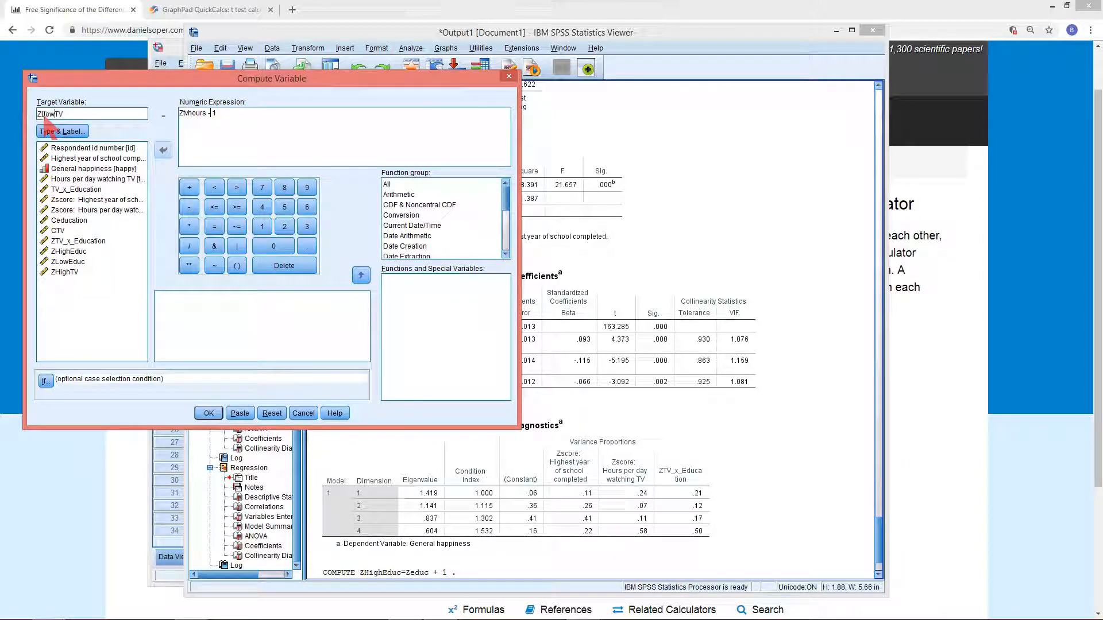
pyautogui.click(210, 414)
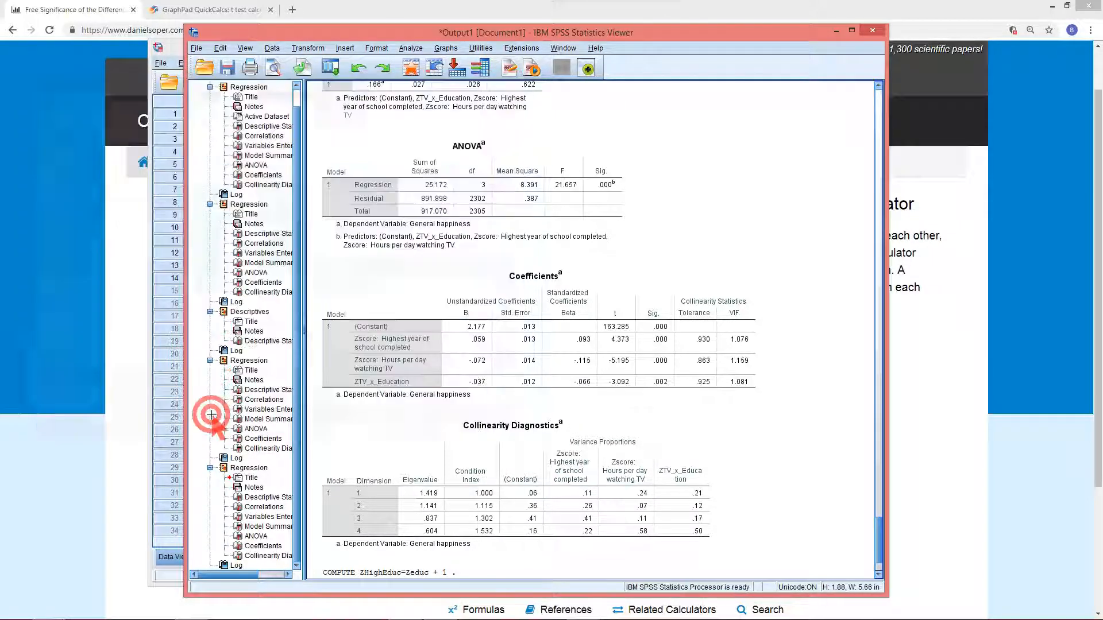
# Reopen Compute Variable and clear the numeric expression for a new computation
pyautogui.click(330, 69)
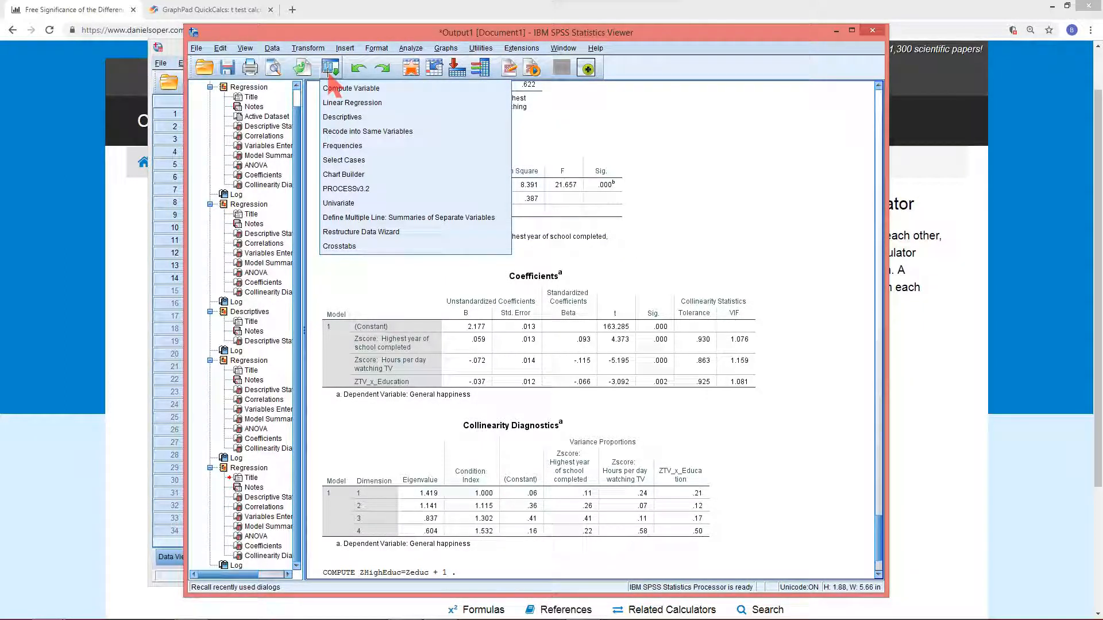
pyautogui.click(339, 88)
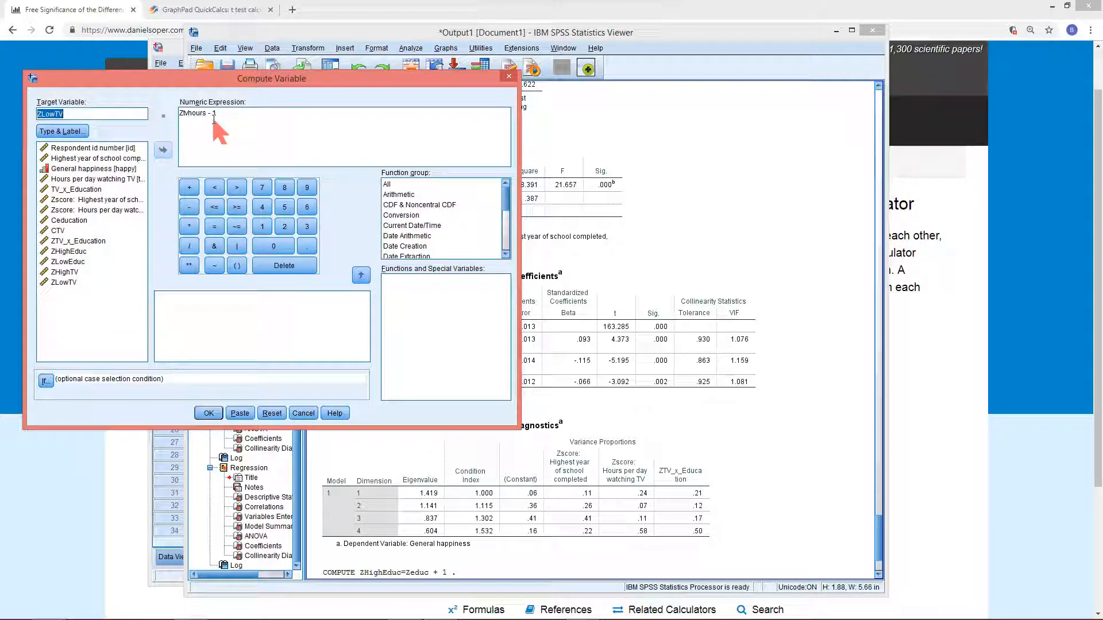
pyautogui.moveTo(219, 115); pyautogui.dragTo(157, 114)
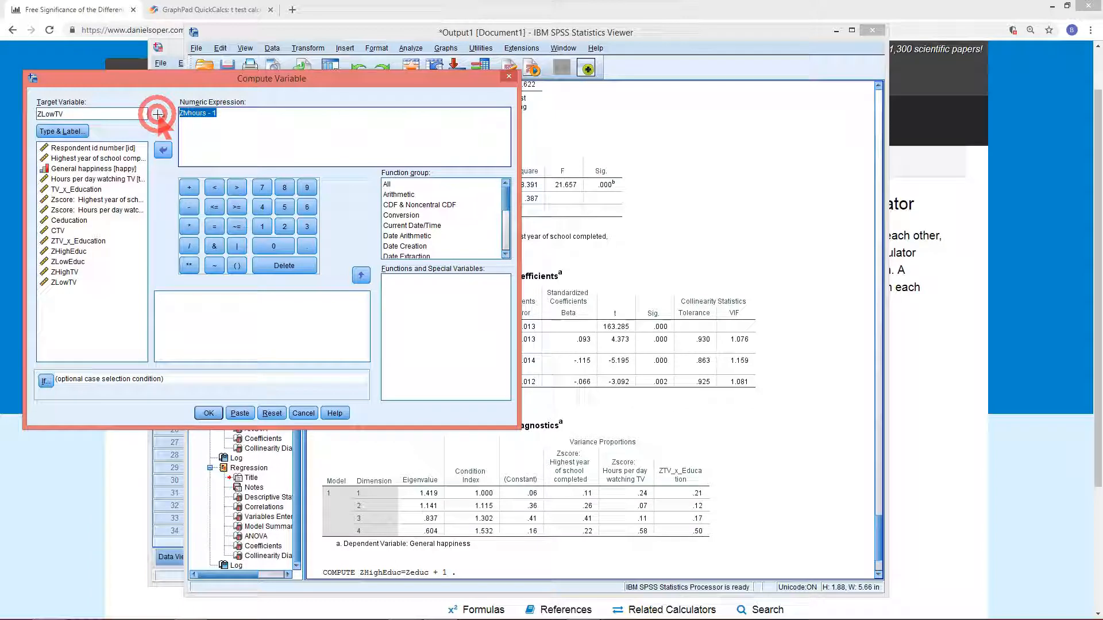
pyautogui.press('BackSpace')
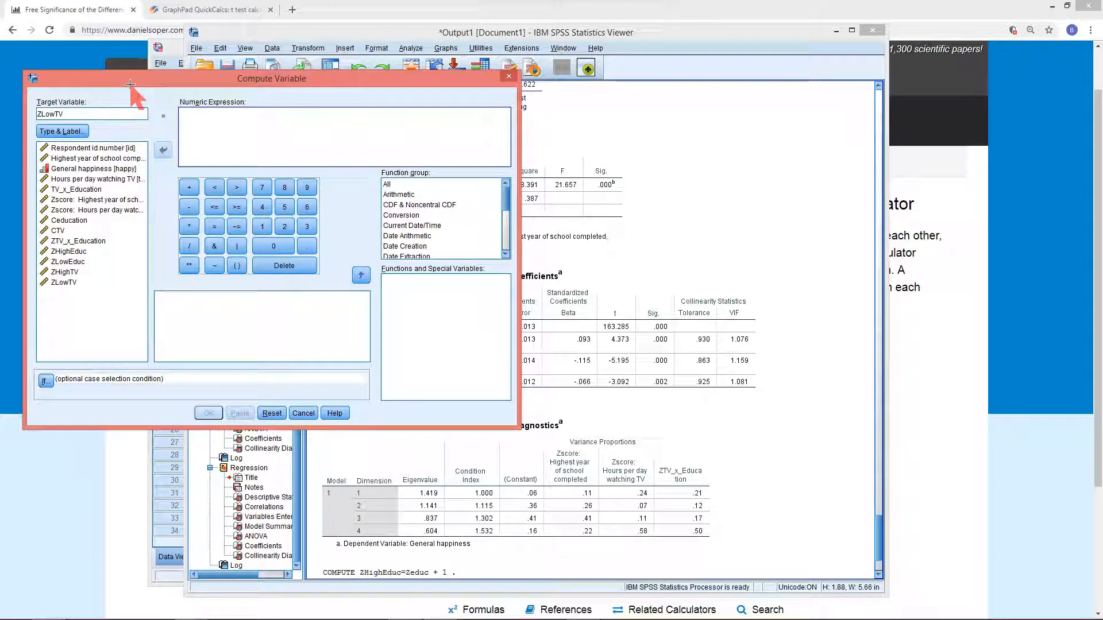
pyautogui.click(84, 114)
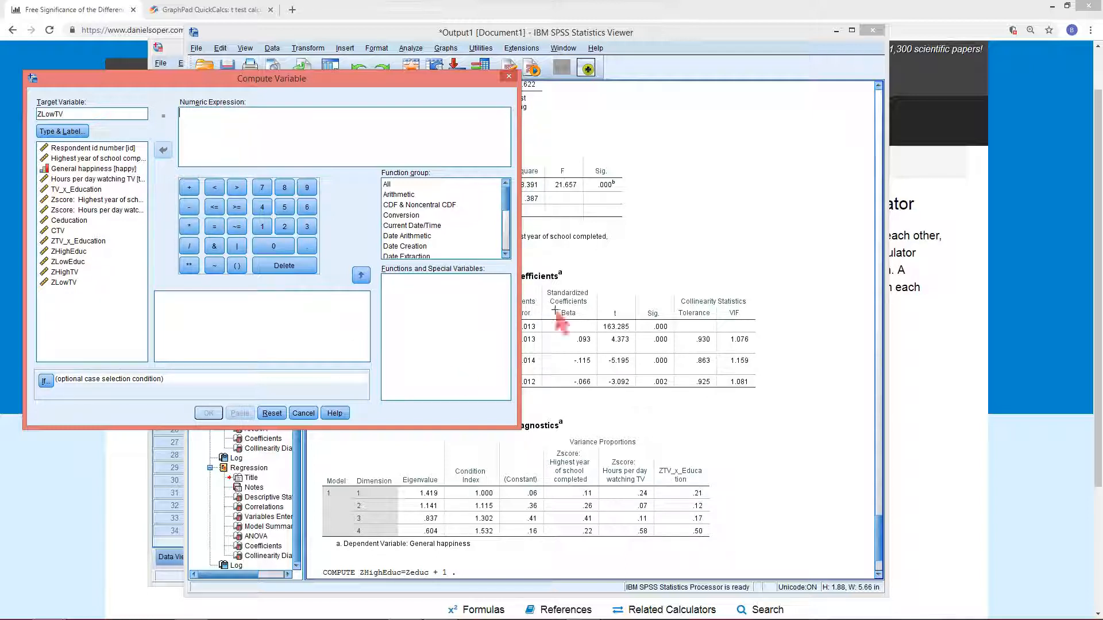
# Bring up the Excel descriptive statistics beside SPSS and name the new target variable HighTV
pyautogui.moveTo(542, 616)
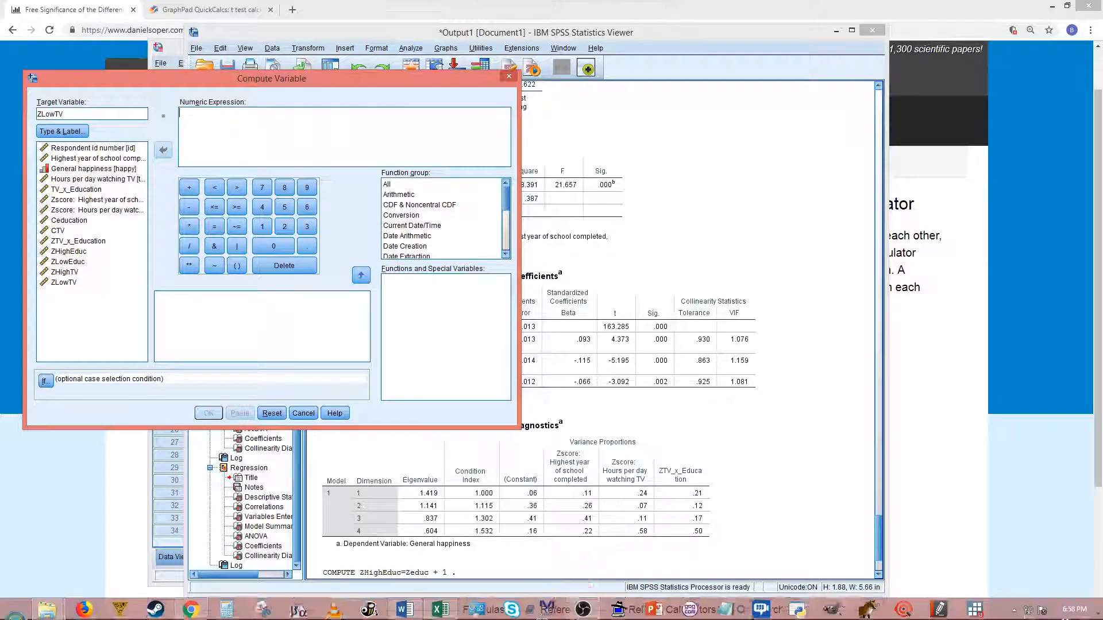
pyautogui.click(440, 607)
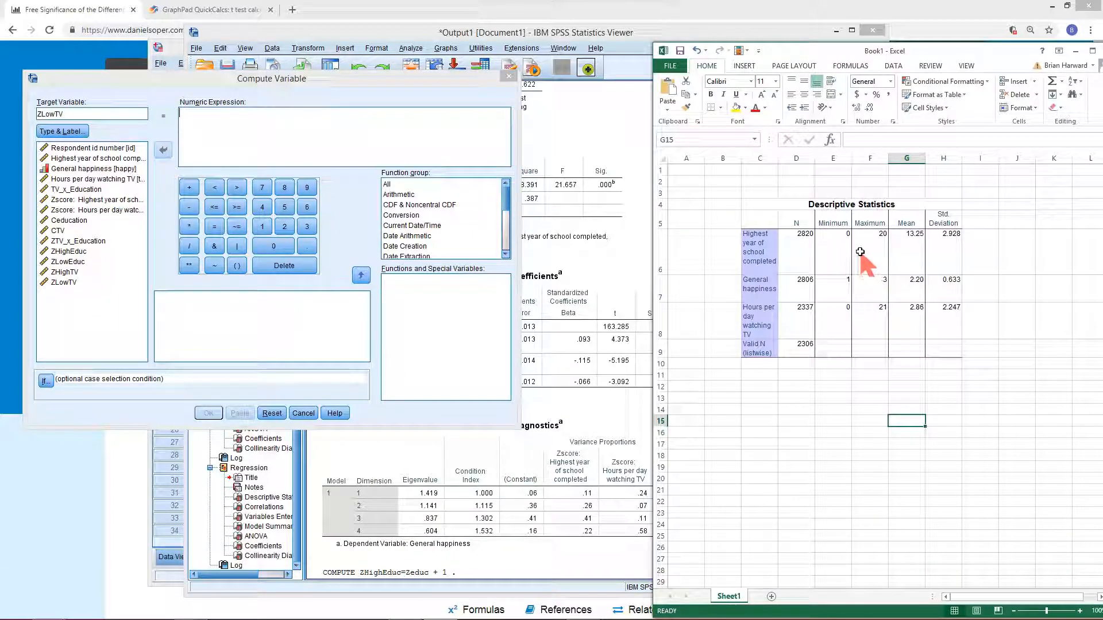
pyautogui.moveTo(833, 48); pyautogui.dragTo(820, 43)
pyautogui.moveTo(98, 114); pyautogui.dragTo(30, 113)
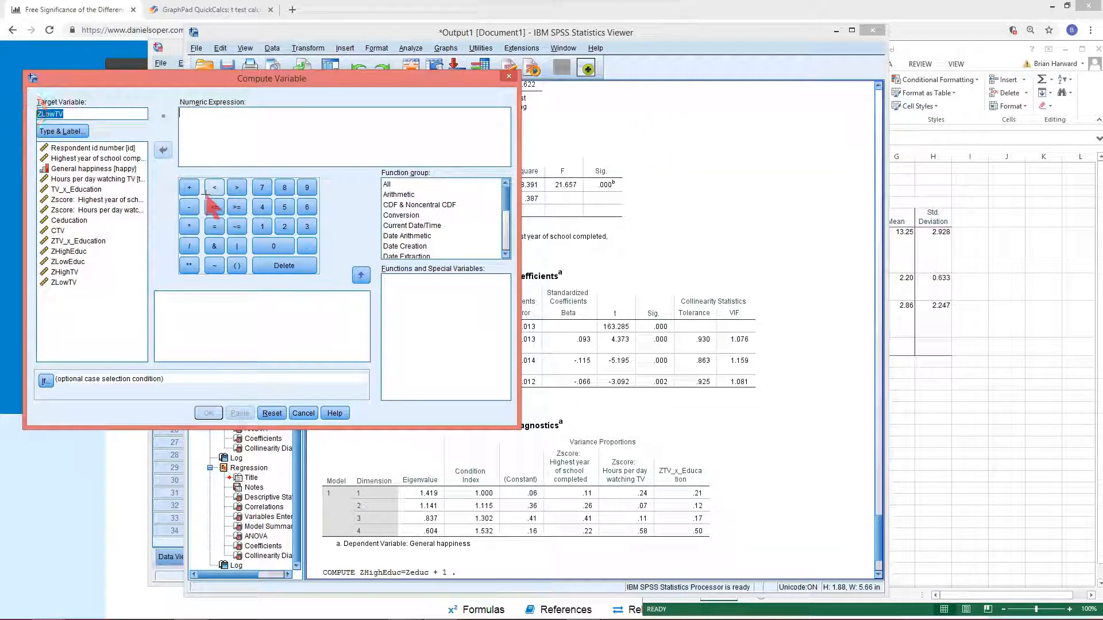
pyautogui.write('HighT')
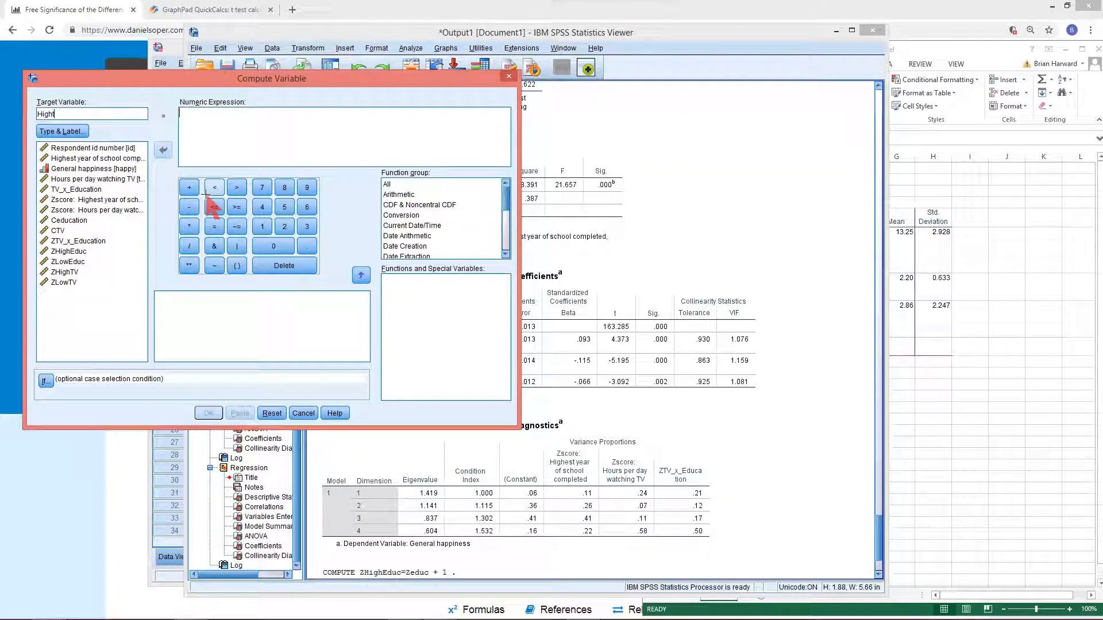
pyautogui.write('V')
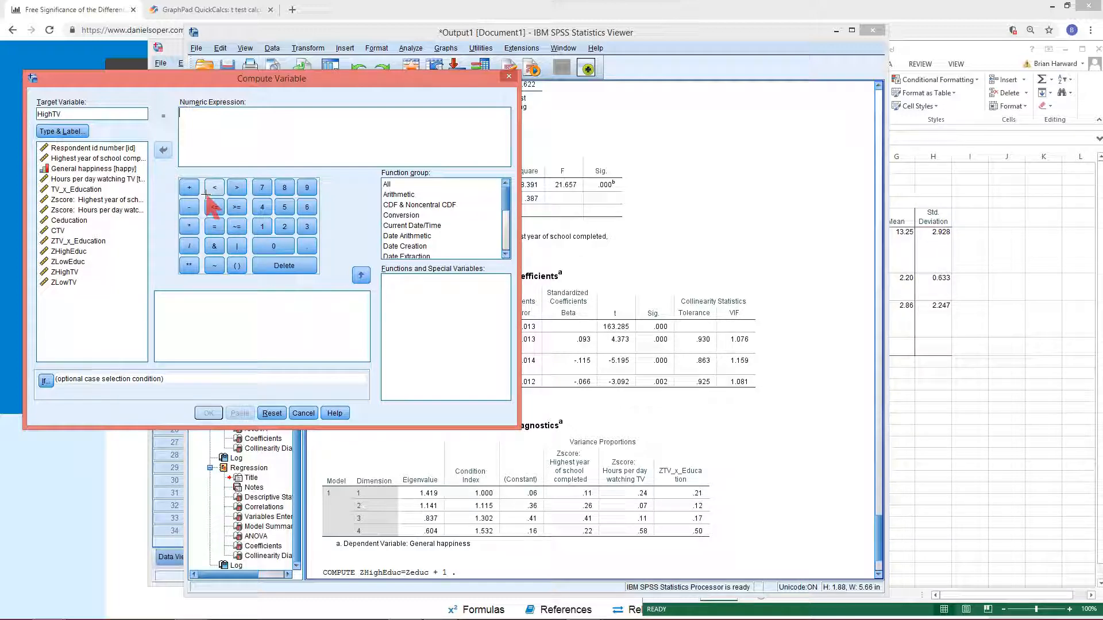
# Start the numeric expression with the TV hours variable tvhours followed by a plus sign
pyautogui.click(66, 180)
pyautogui.click(162, 151)
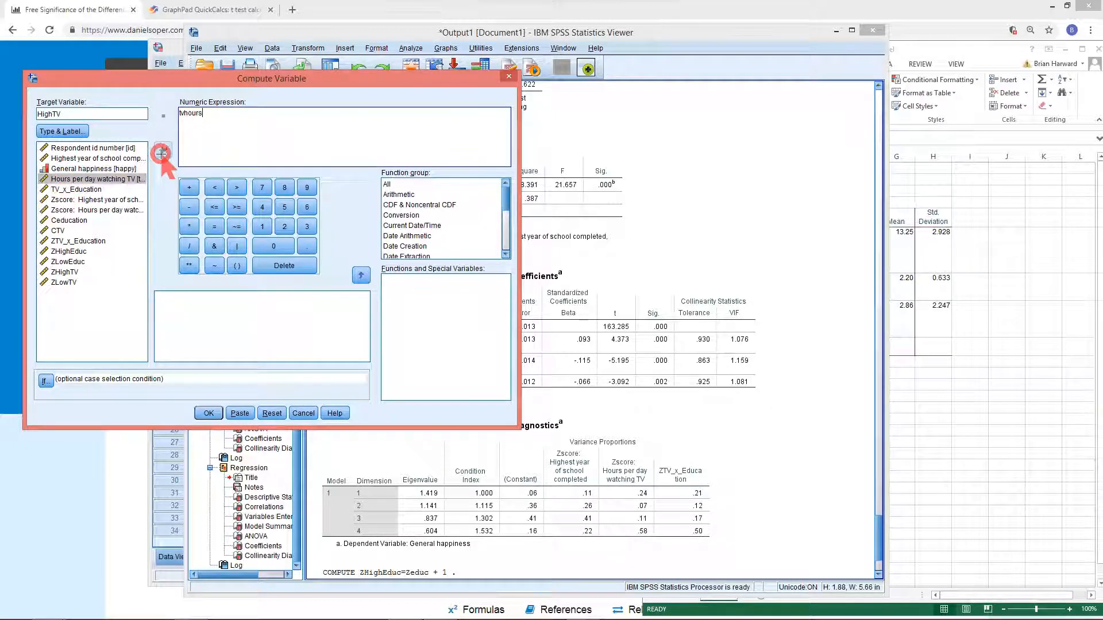
pyautogui.write('-')
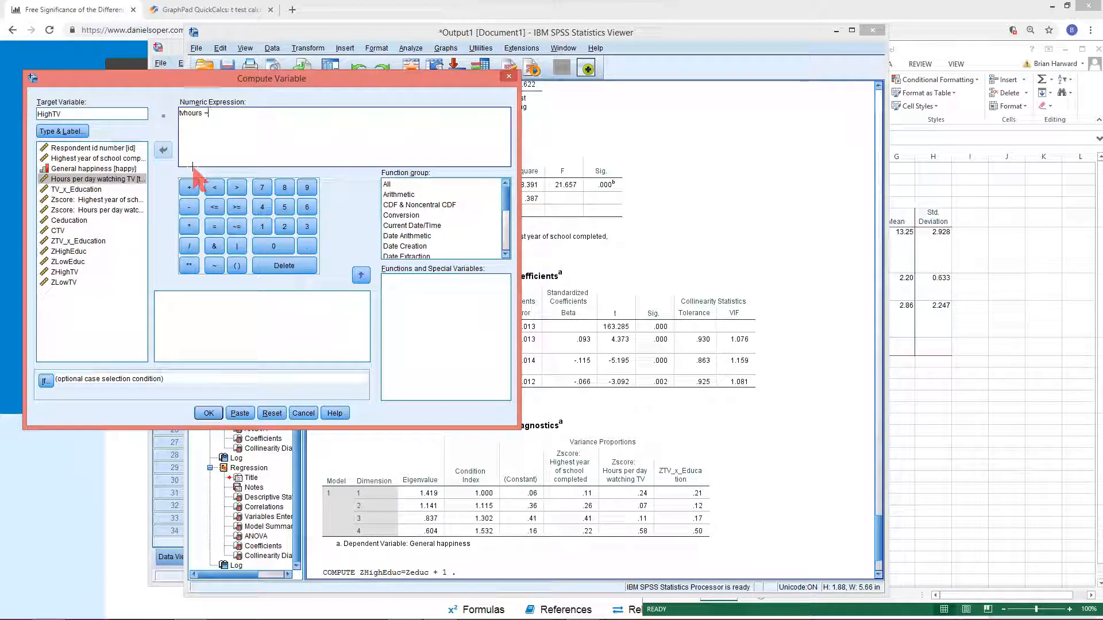
pyautogui.press('BackSpace')
pyautogui.write('+')
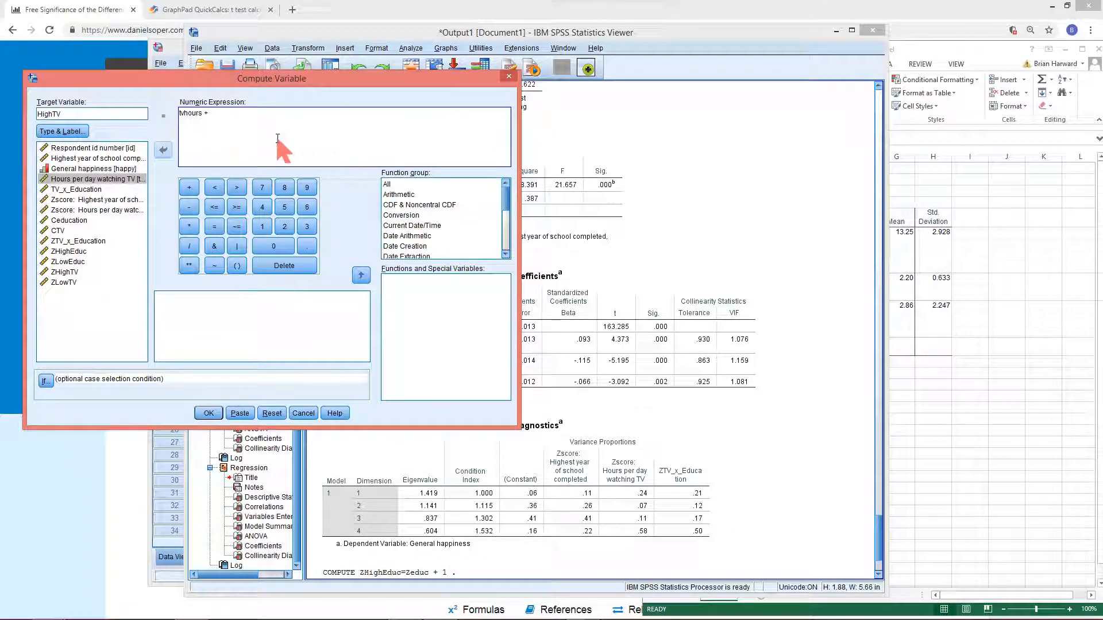
# Calculate 4 minus the TV-hours mean of 2.86 in Calculator
pyautogui.click(978, 242)
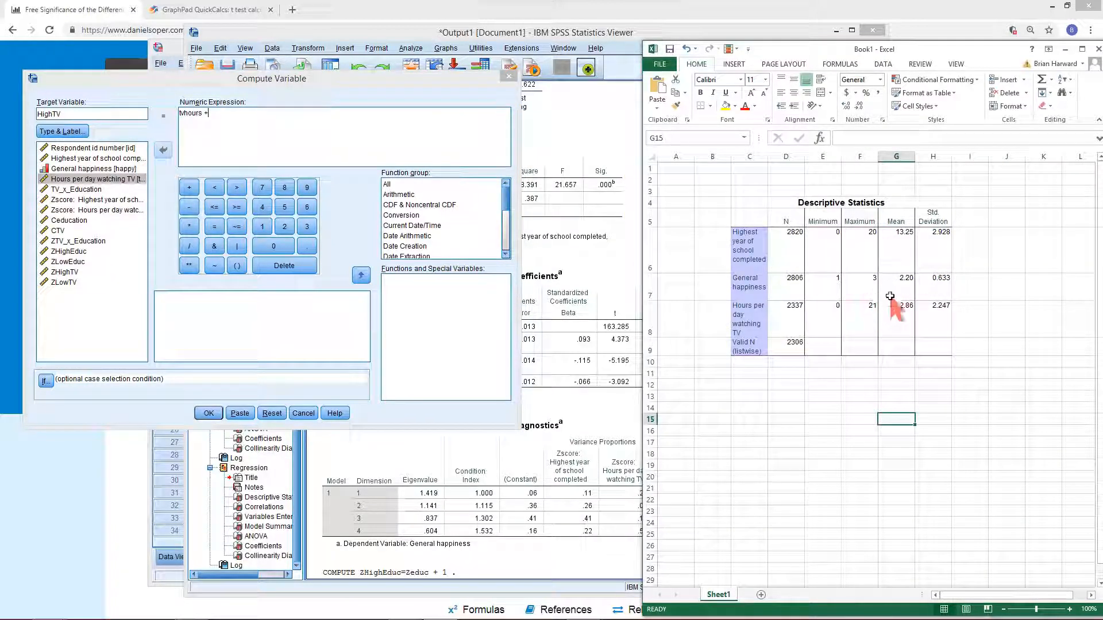
pyautogui.moveTo(880, 294); pyautogui.dragTo(920, 325)
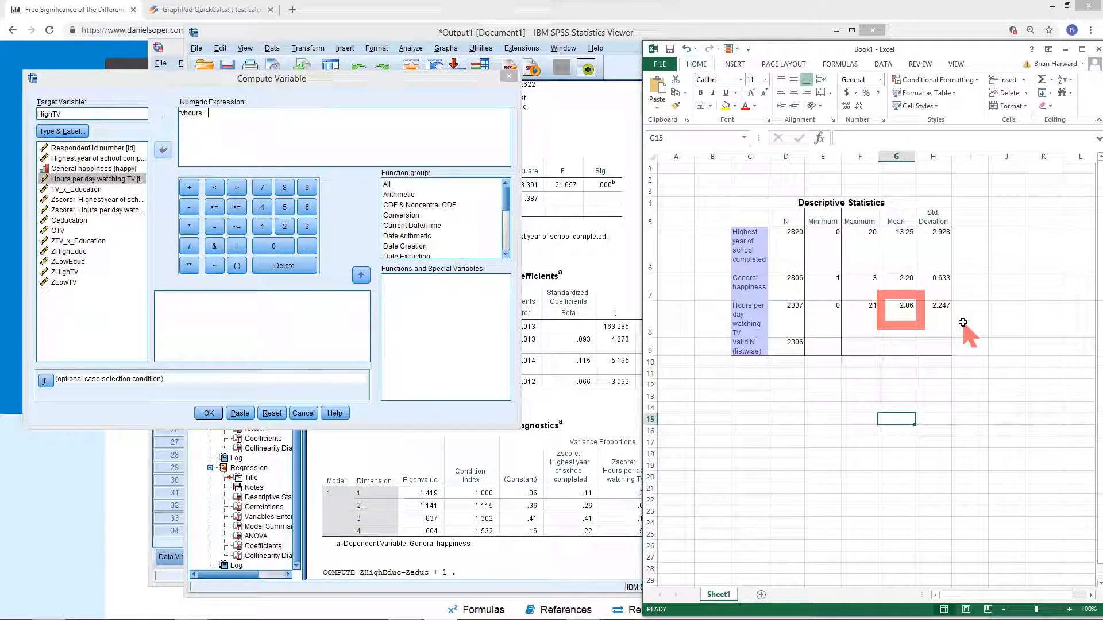
pyautogui.moveTo(221, 609)
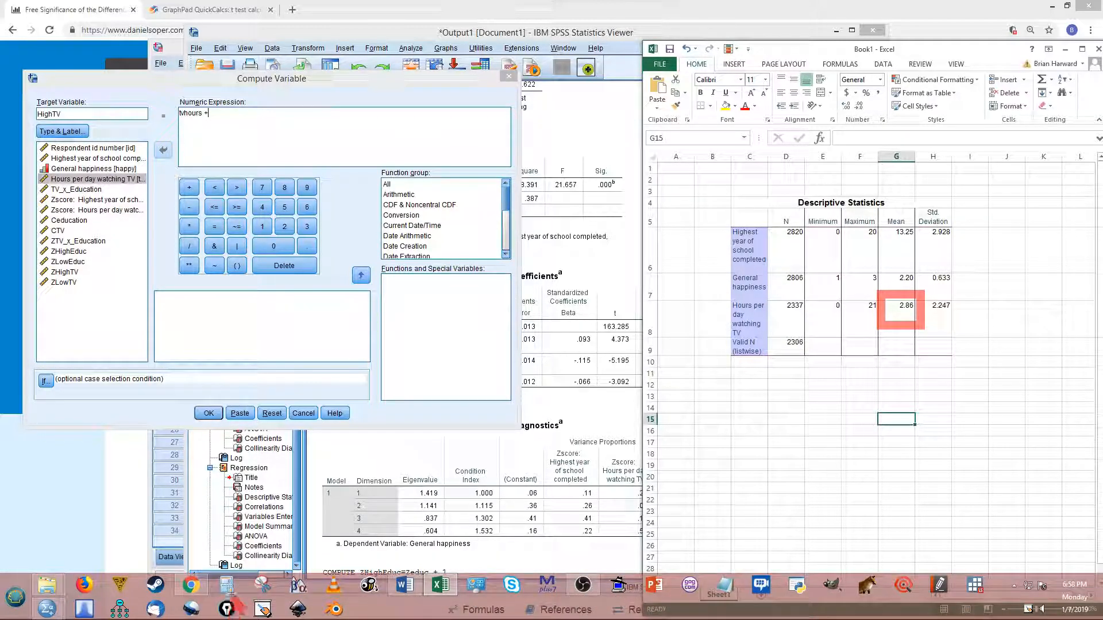
pyautogui.click(225, 585)
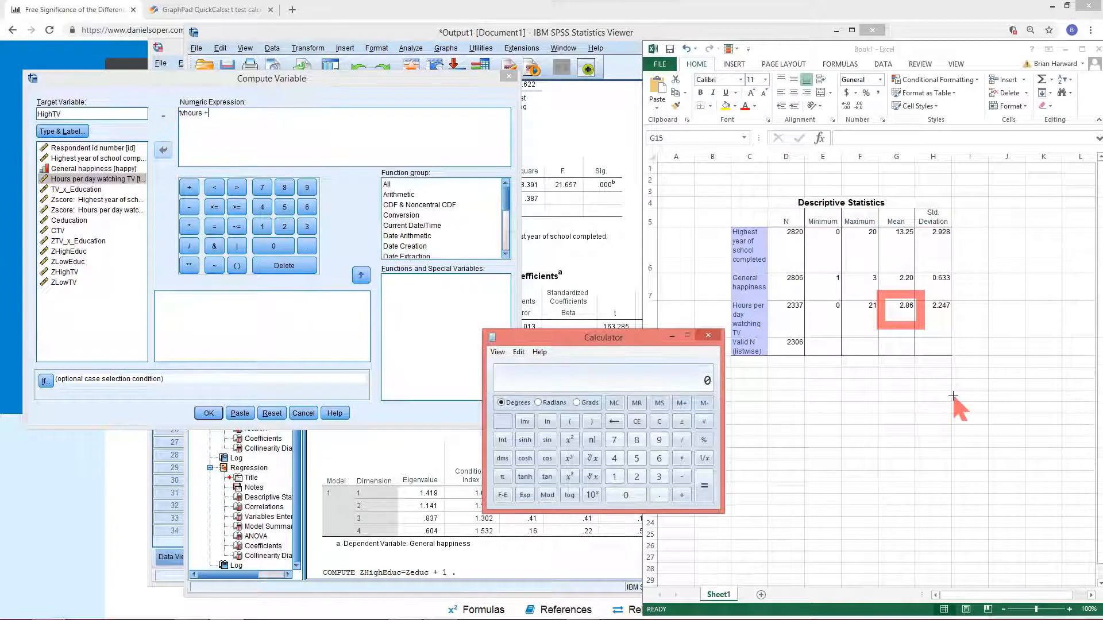
pyautogui.click(614, 458)
pyautogui.click(678, 477)
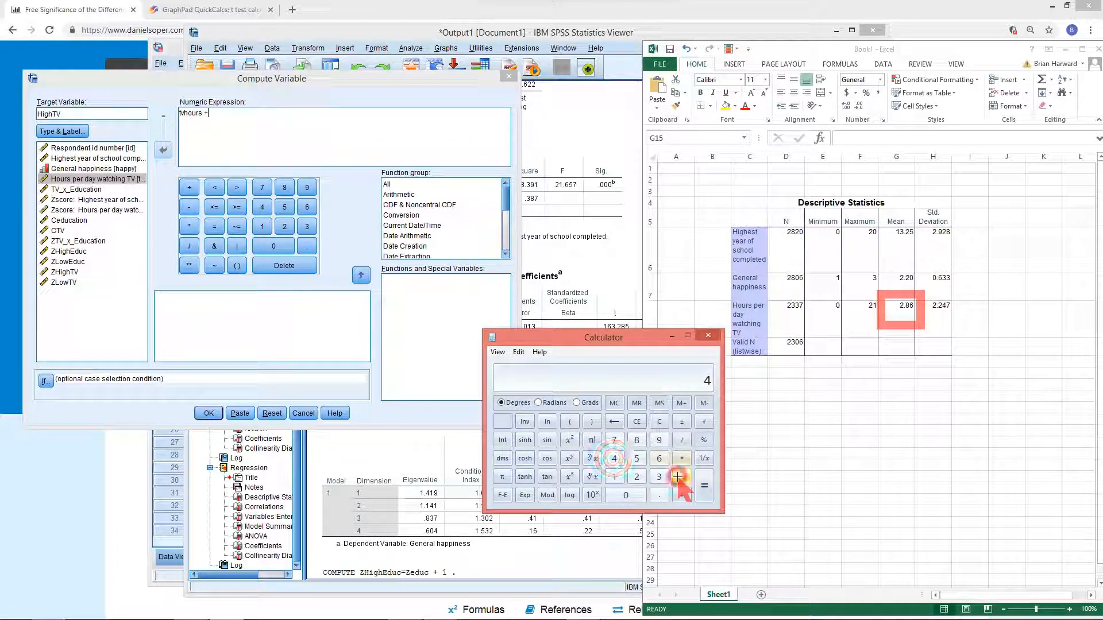
pyautogui.click(636, 476)
pyautogui.click(659, 495)
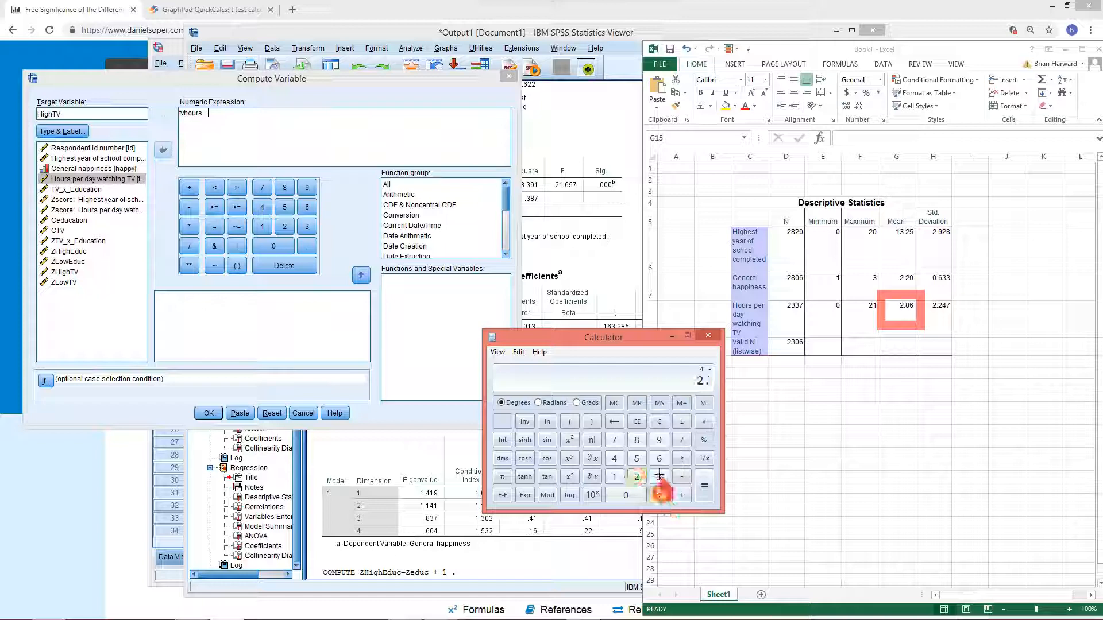
pyautogui.click(636, 439)
pyautogui.click(659, 457)
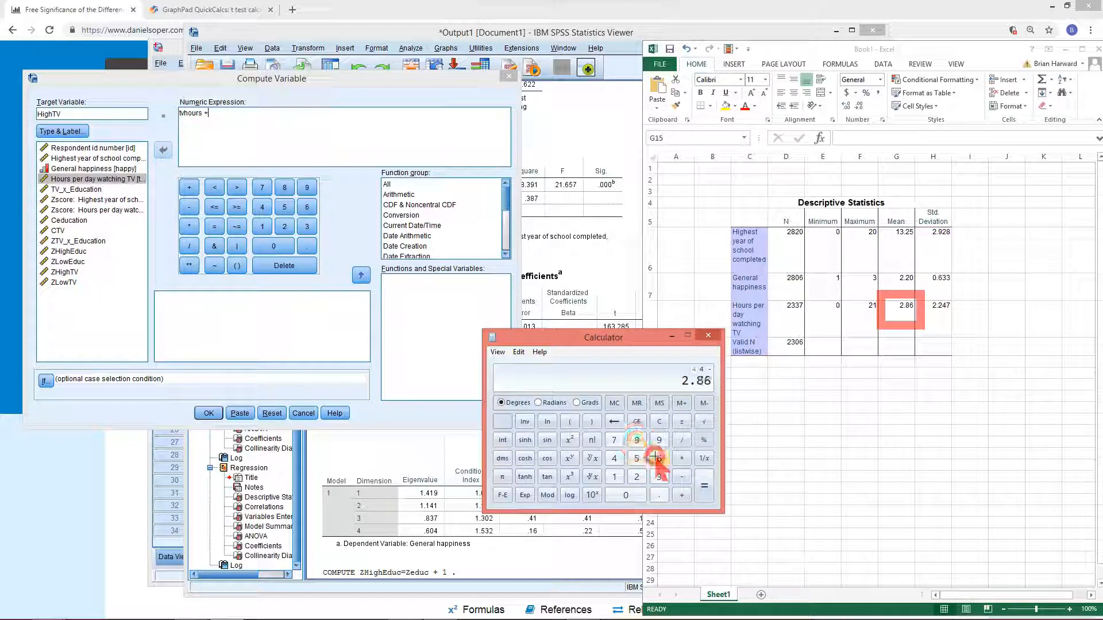
pyautogui.click(703, 488)
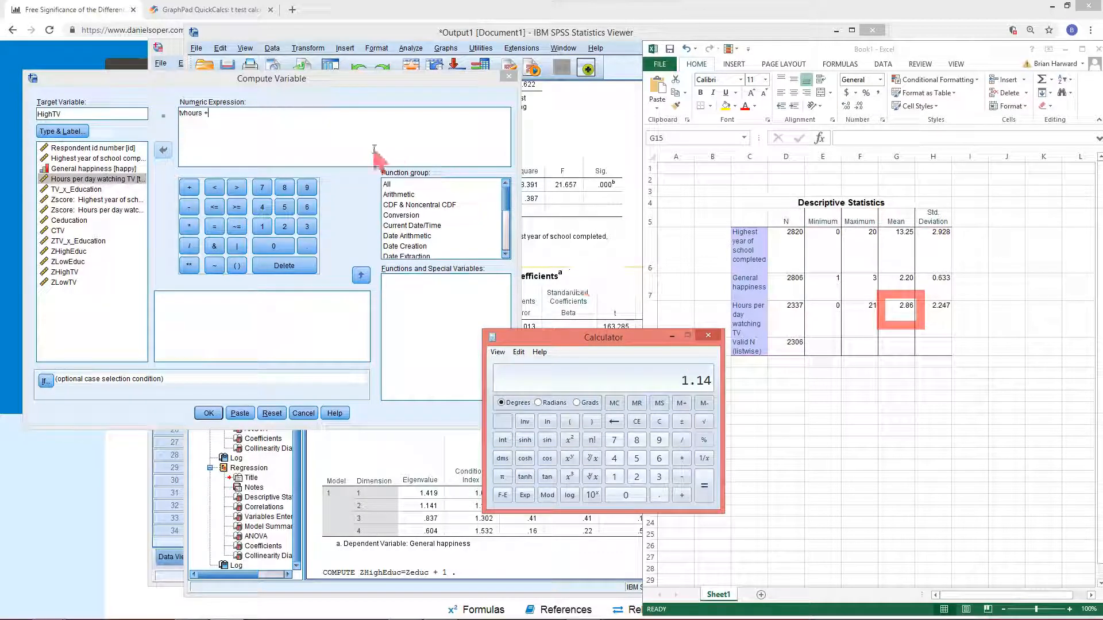
# Complete the expression as tvhours + 1.14 and try to compute it into a target named 4HrsTV
pyautogui.click(303, 121)
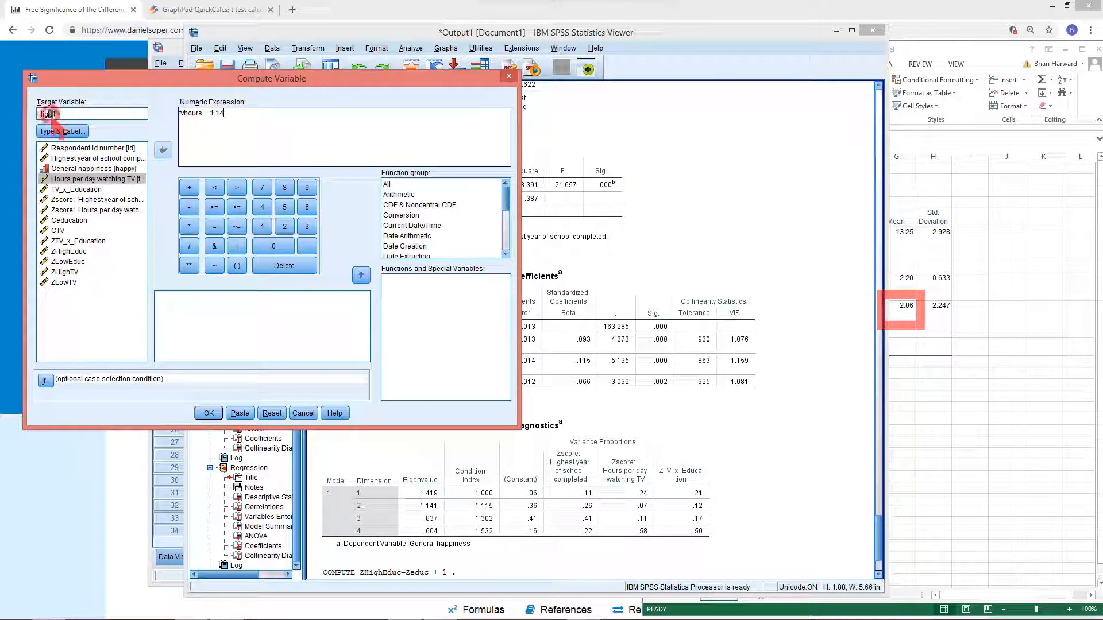
pyautogui.moveTo(51, 114); pyautogui.dragTo(29, 113)
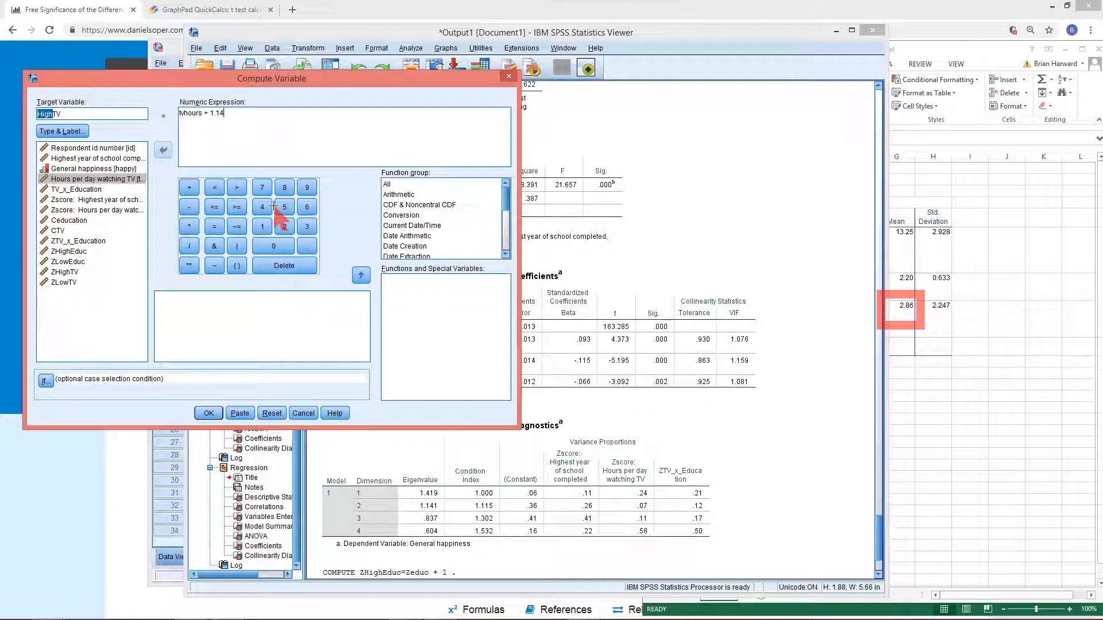
pyautogui.write('4Hrs')
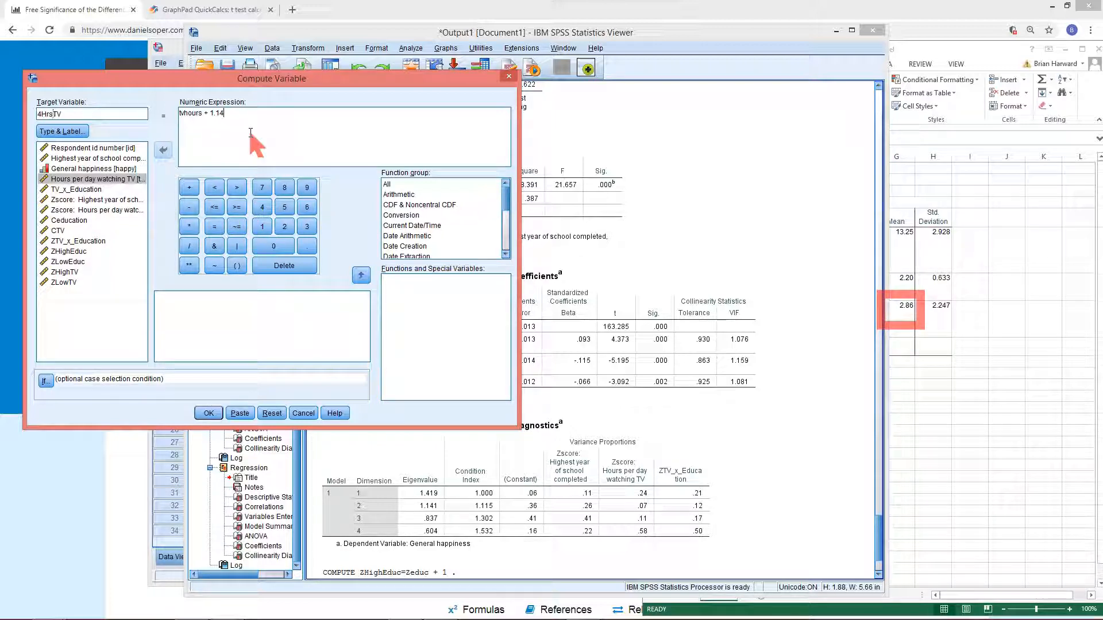
pyautogui.click(208, 413)
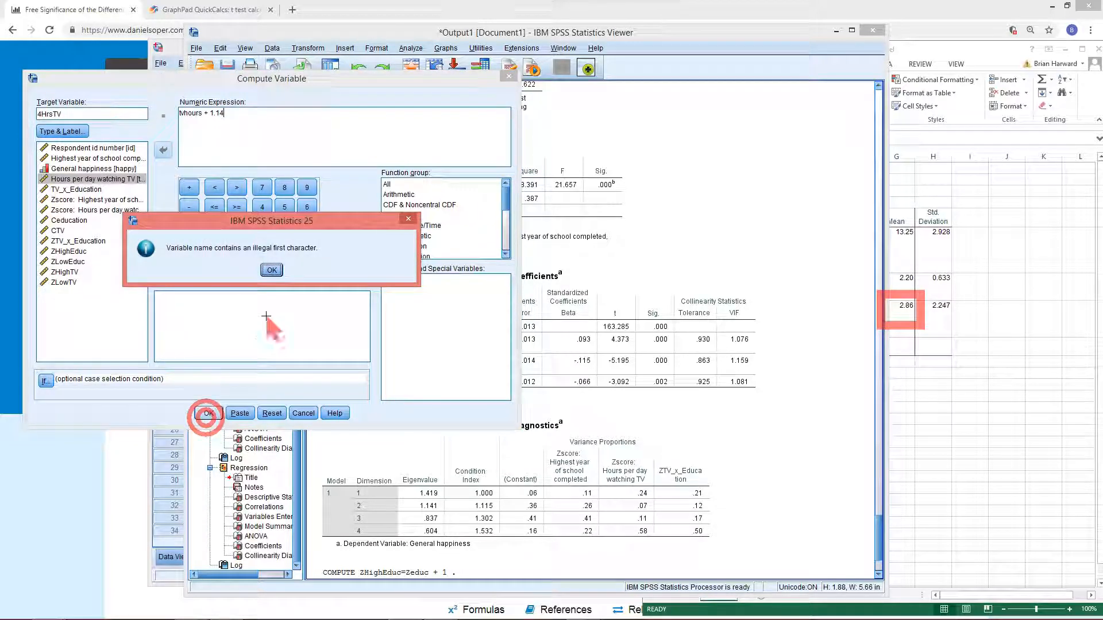
pyautogui.click(272, 270)
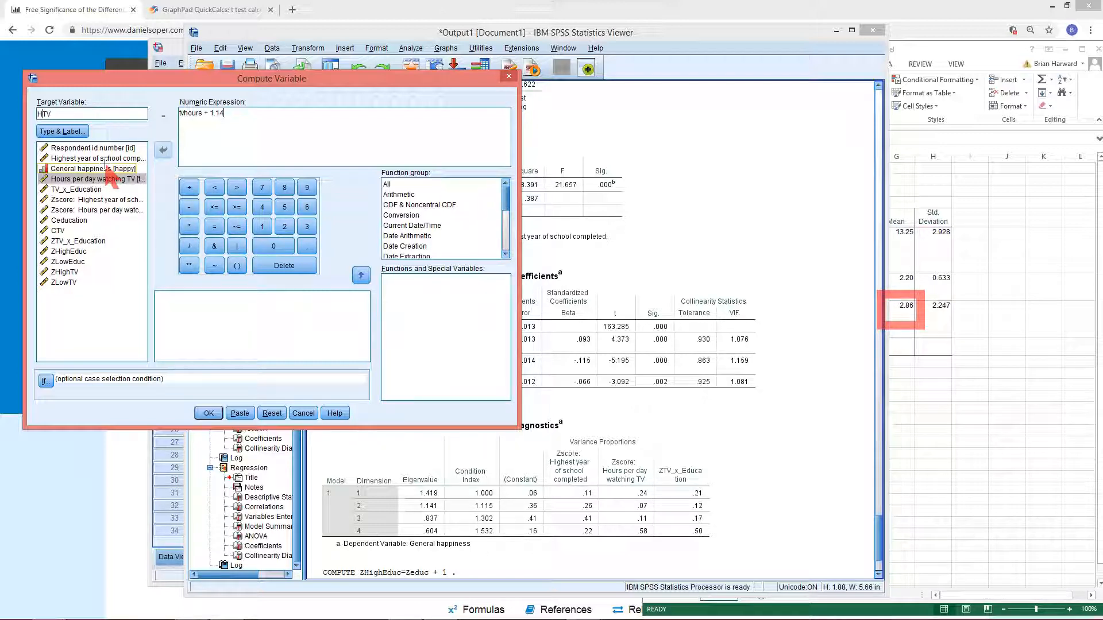
# Rename the target variable to Hrs4TV and run the computation
pyautogui.write('rs')
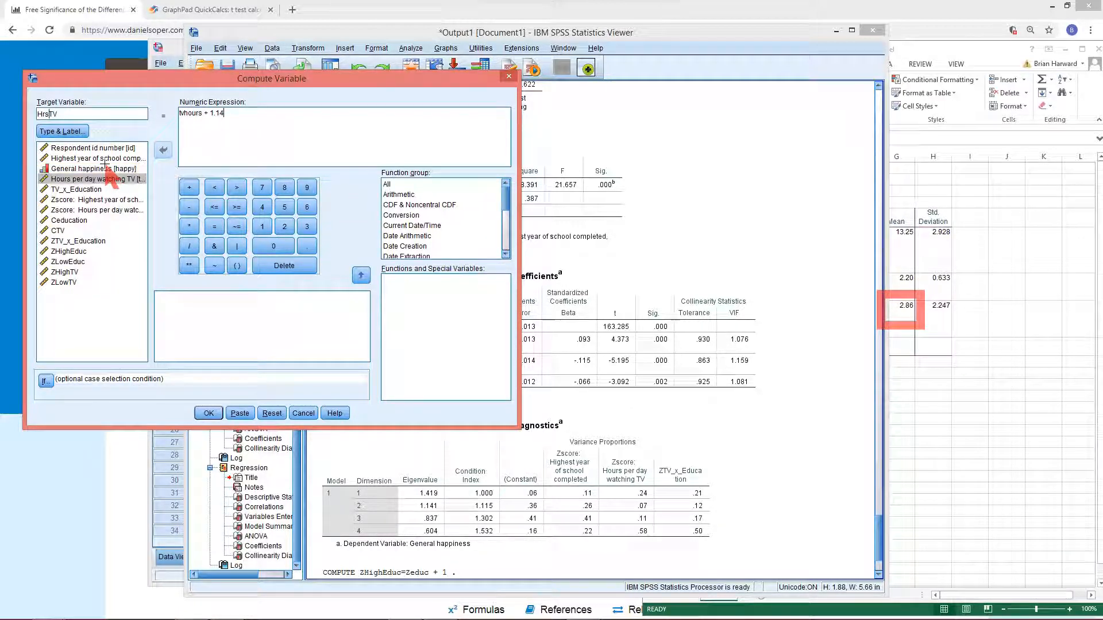
pyautogui.write('4')
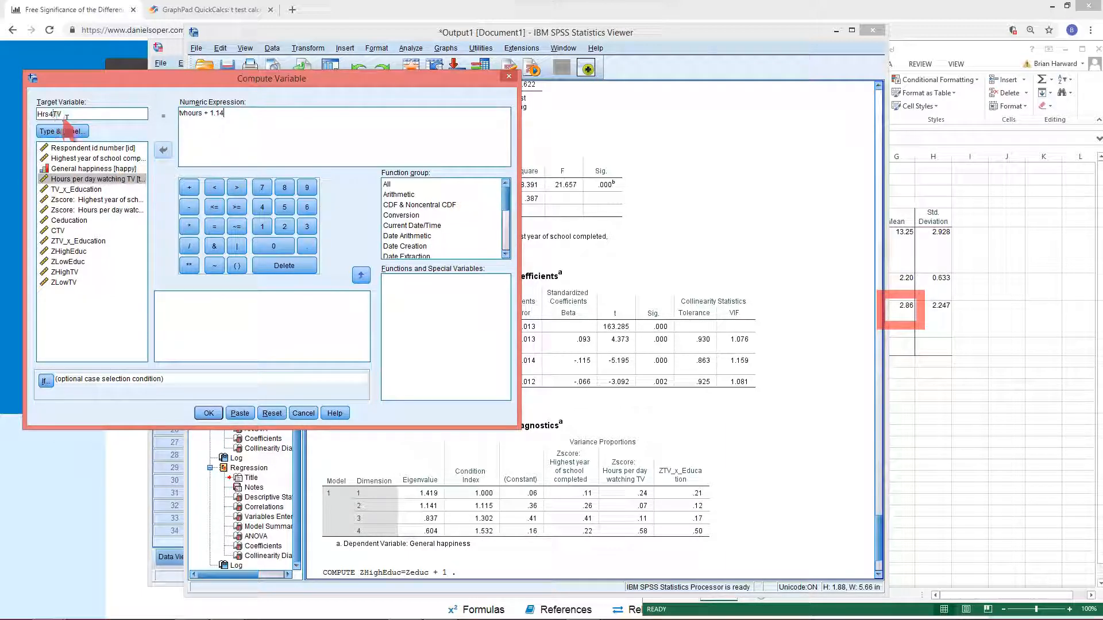
pyautogui.click(211, 414)
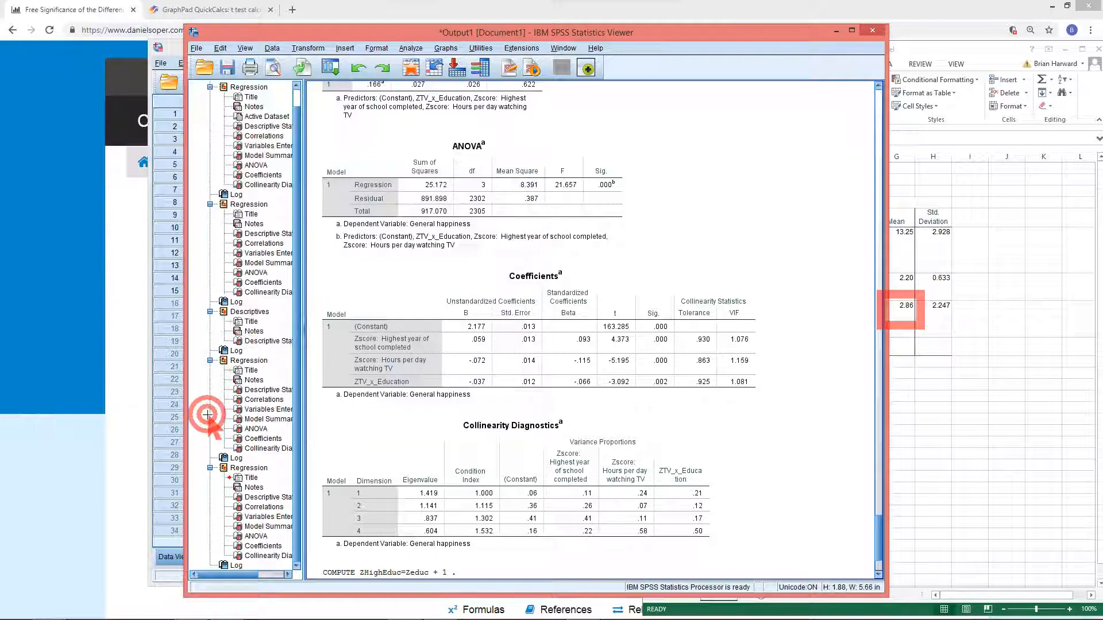
# Reopen Compute Variable and change the expression to tvhours - 1.86
pyautogui.click(331, 67)
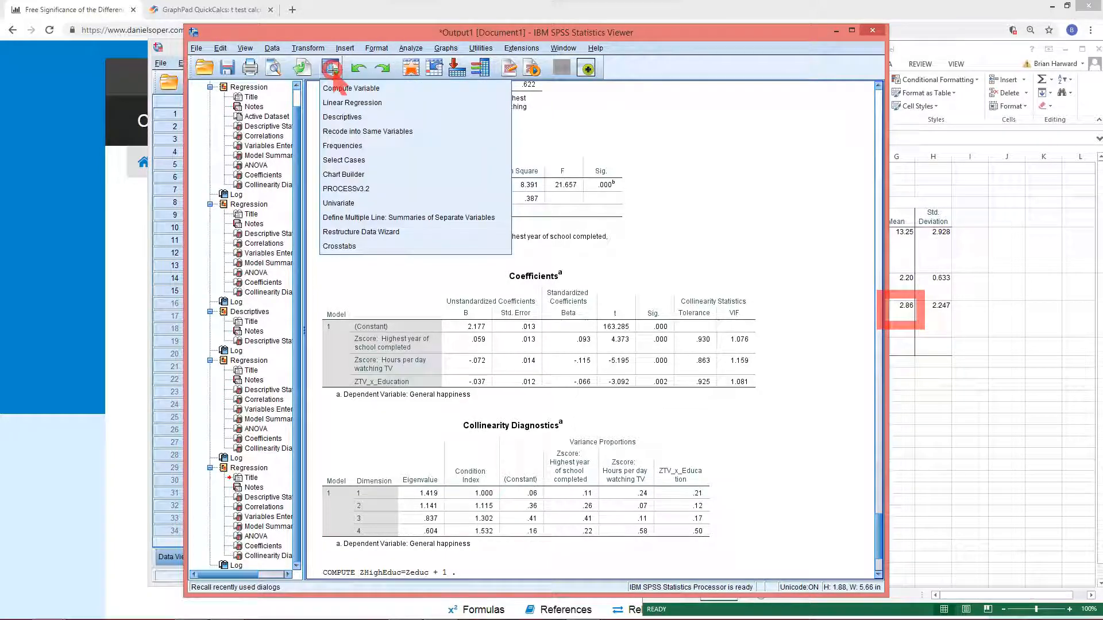
pyautogui.click(332, 88)
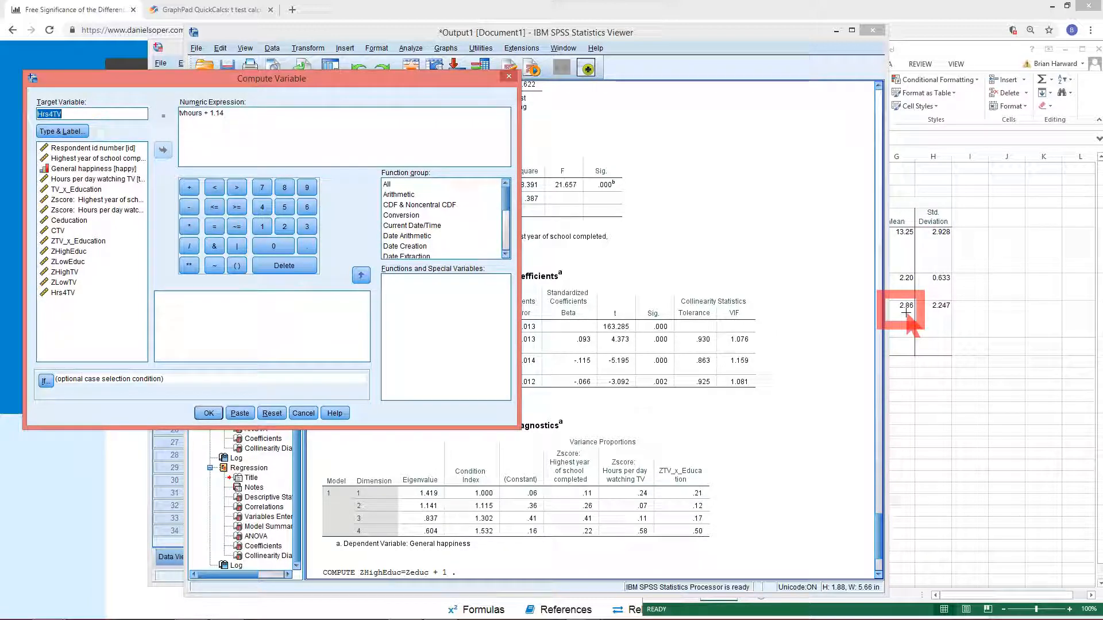
pyautogui.click(232, 112)
pyautogui.press('BackSpace')
pyautogui.press('BackSpace')
pyautogui.press('BackSpace')
pyautogui.press('BackSpace')
pyautogui.press('BackSpace')
pyautogui.press('BackSpace')
pyautogui.write('- 1')
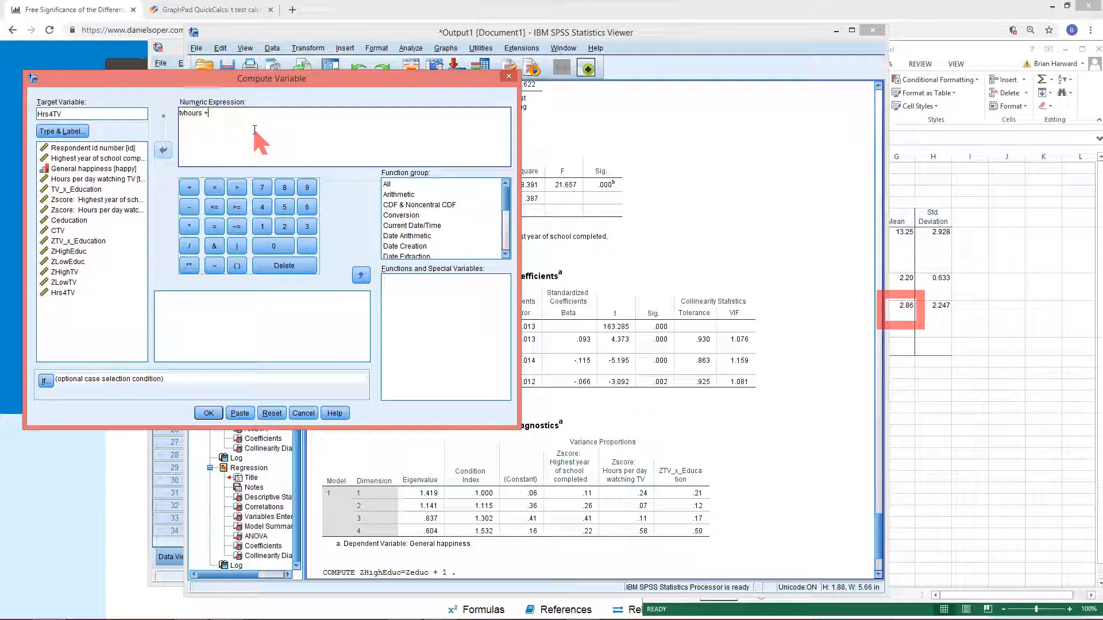
pyautogui.write('.86')
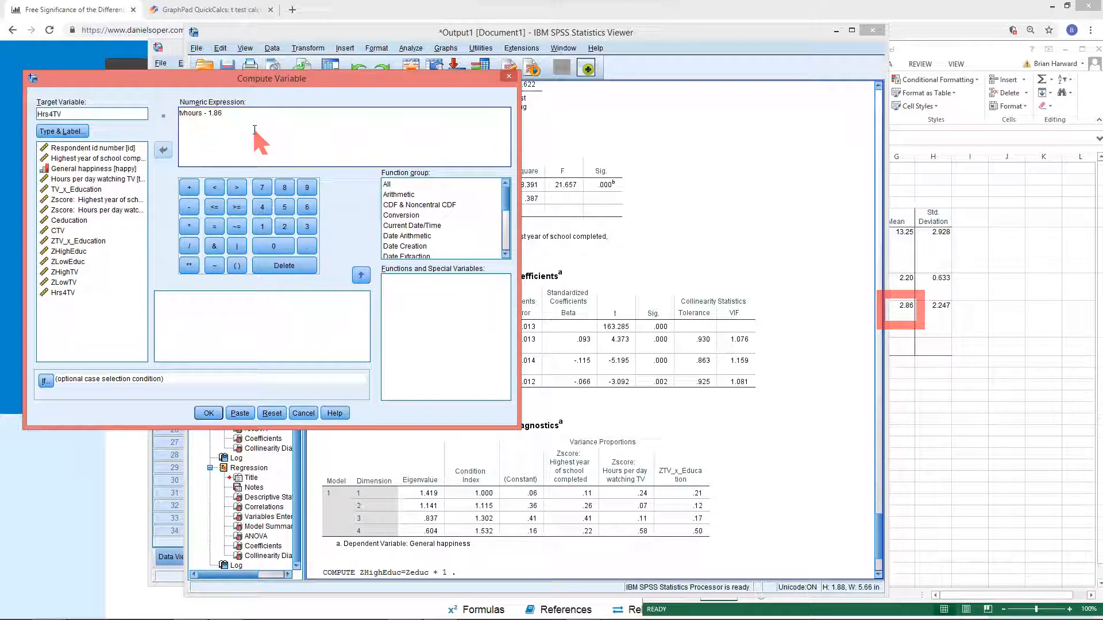
# Rename the target variable to Hrs1TV and run the computation
pyautogui.click(52, 114)
pyautogui.press('BackSpace')
pyautogui.write('1')
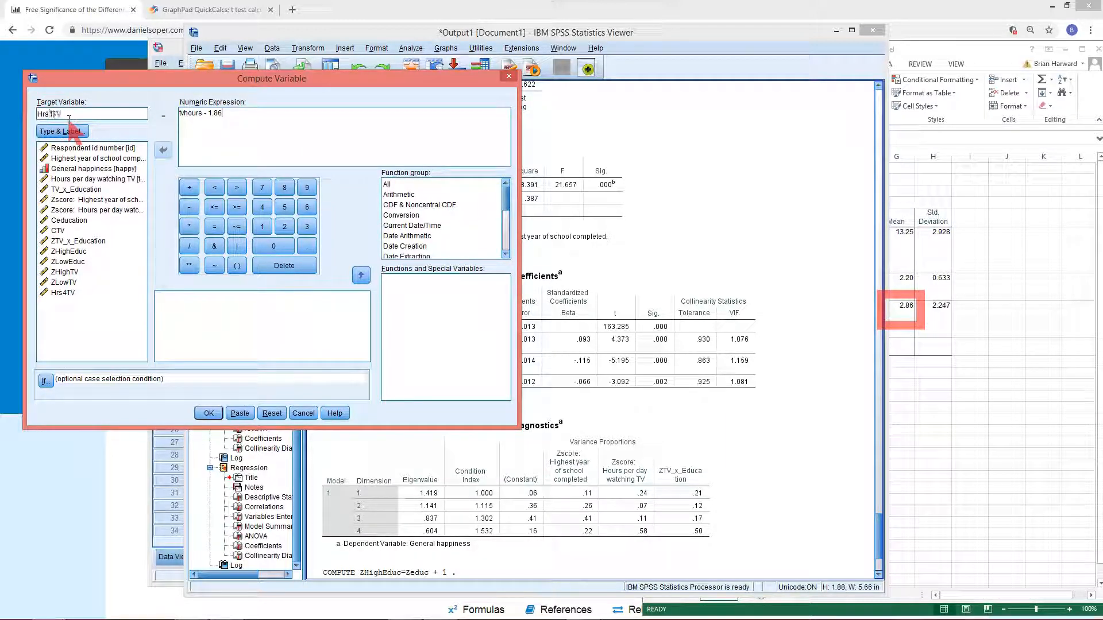
pyautogui.click(78, 114)
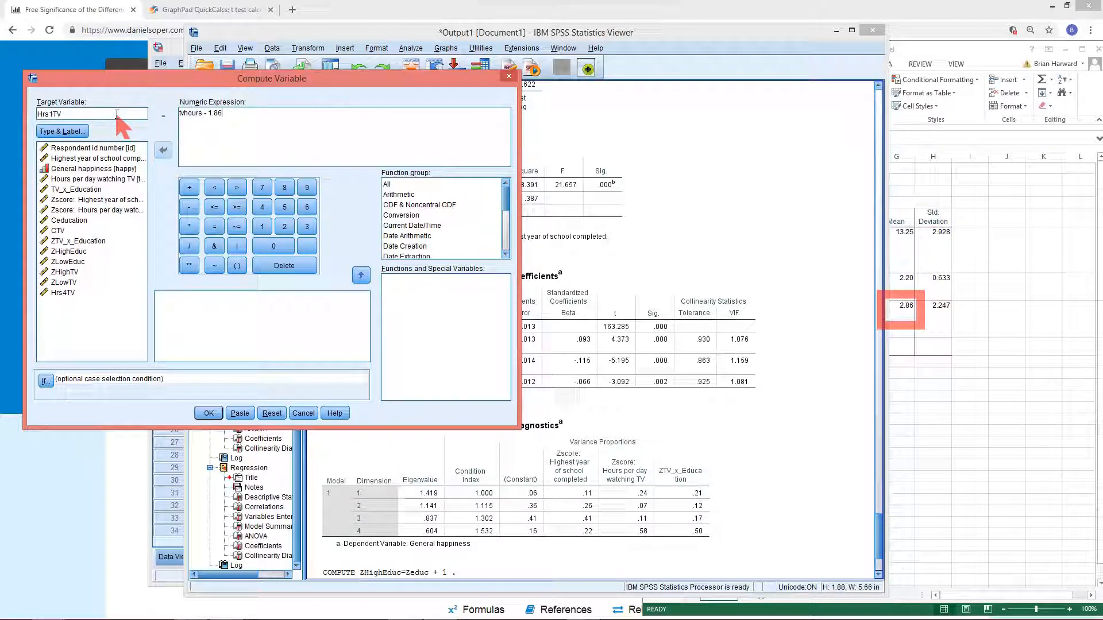
pyautogui.click(209, 412)
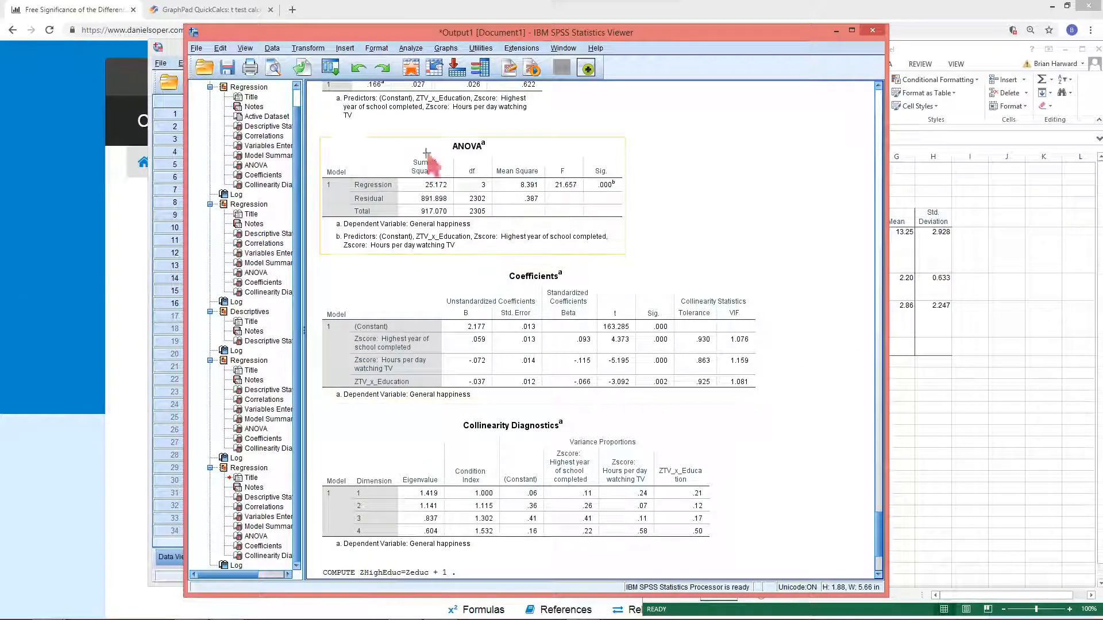
# Reopen Compute Variable, replace the expression with educ + and rename the target variable to Yrs16Edu
pyautogui.click(341, 74)
pyautogui.click(337, 86)
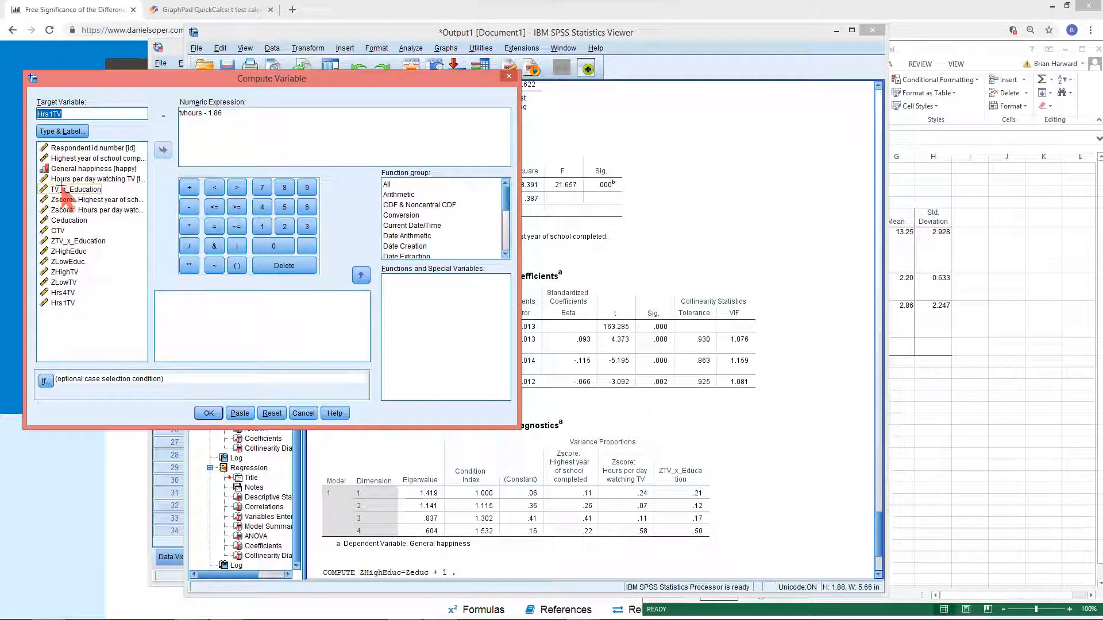
pyautogui.click(72, 159)
pyautogui.click(164, 149)
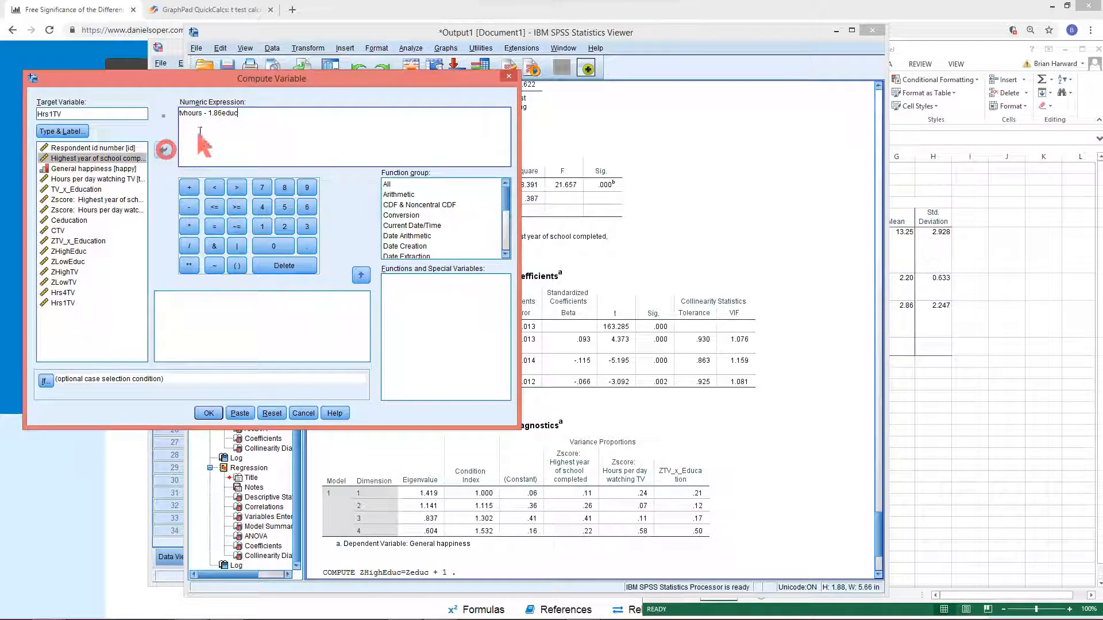
pyautogui.click(223, 113)
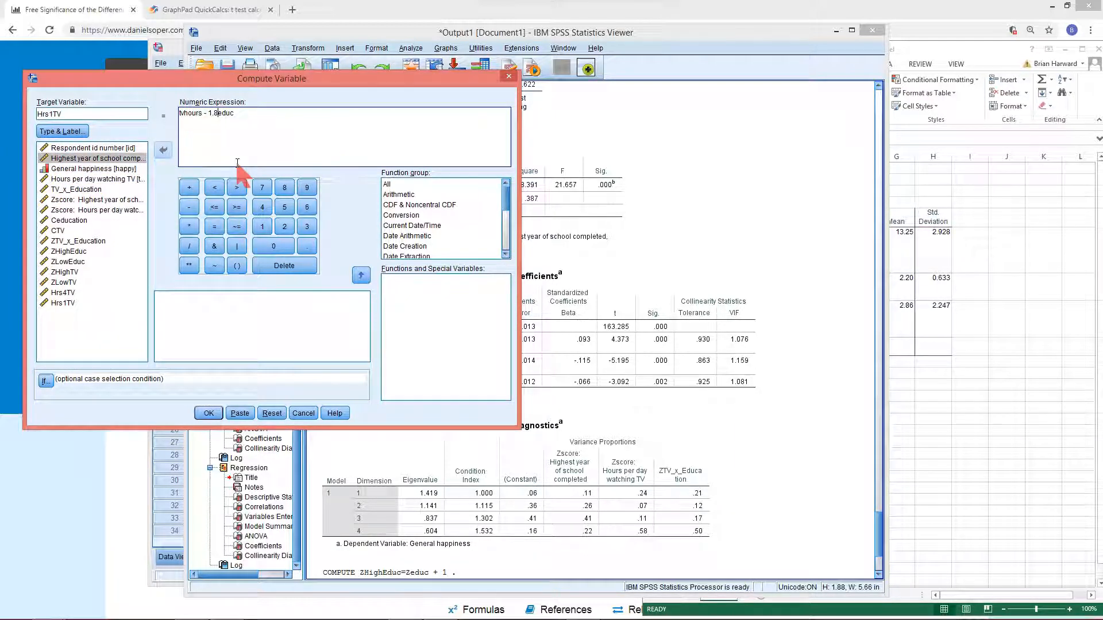
pyautogui.press('BackSpace')
pyautogui.press('BackSpace')
pyautogui.press('BackSpace')
pyautogui.press('BackSpace')
pyautogui.press('BackSpace')
pyautogui.press('BackSpace')
pyautogui.press('BackSpace')
pyautogui.press('BackSpace')
pyautogui.press('BackSpace')
pyautogui.press('BackSpace')
pyautogui.press('BackSpace')
pyautogui.press('BackSpace')
pyautogui.press('BackSpace')
pyautogui.press('BackSpace')
pyautogui.press('BackSpace')
pyautogui.click(218, 116)
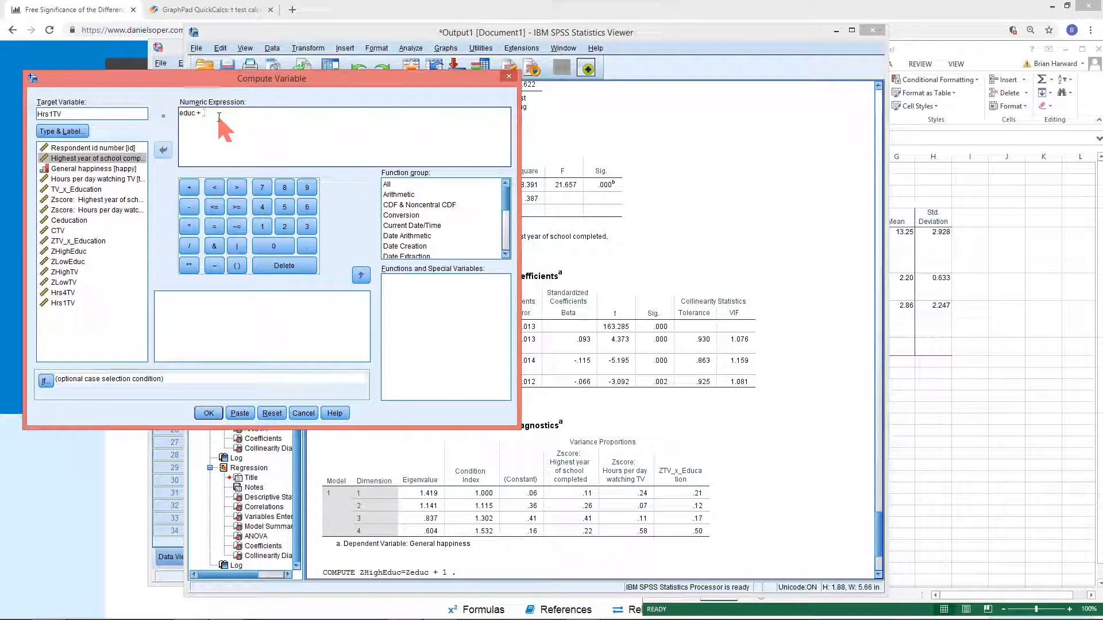
pyautogui.write('+')
pyautogui.moveTo(86, 114); pyautogui.dragTo(34, 113)
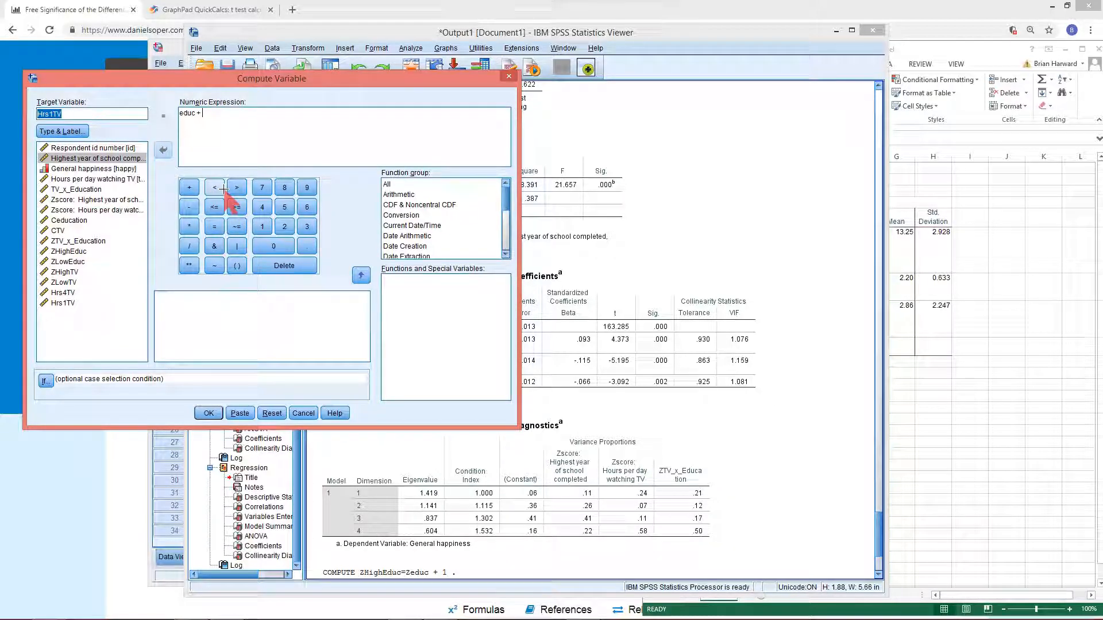
pyautogui.write('Y')
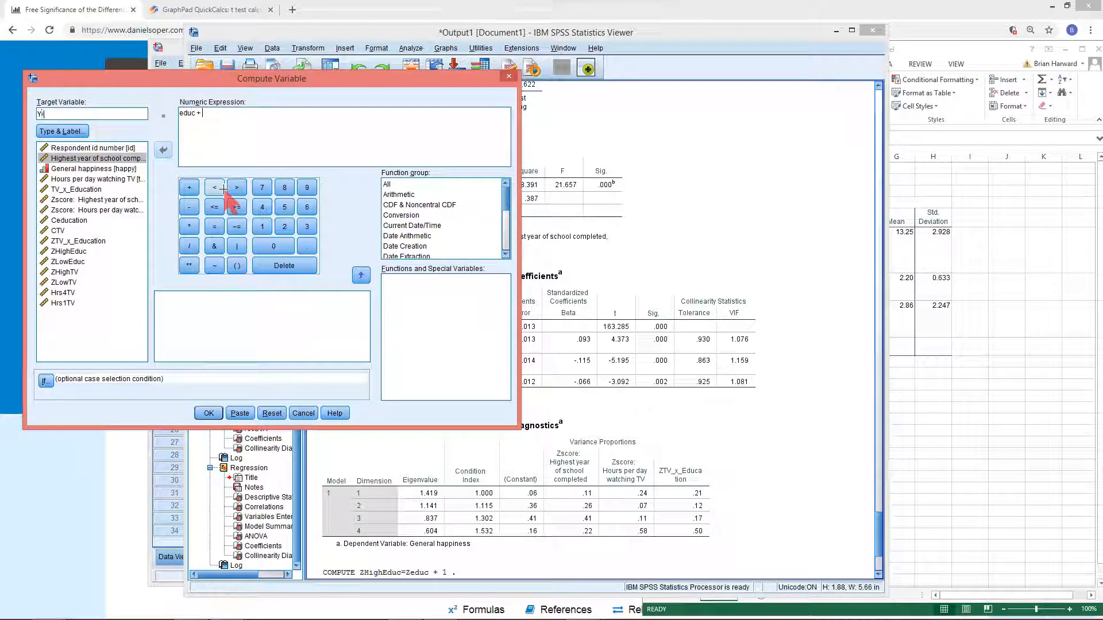
pyautogui.write('rs16Edu')
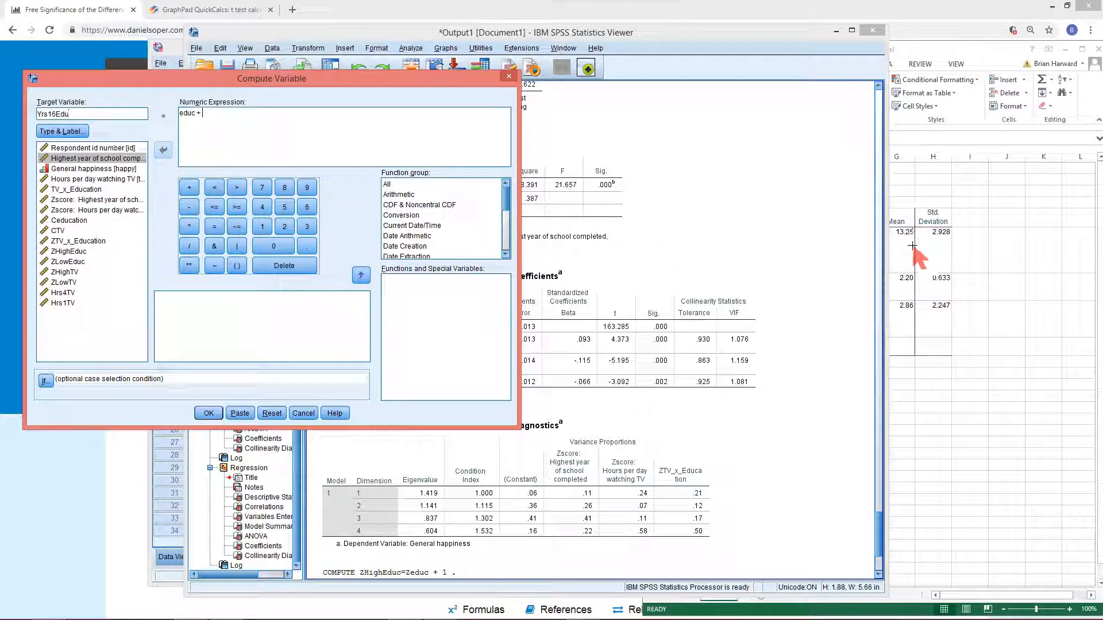
# Open the Calculator and compute 16 minus 13.25
pyautogui.moveTo(427, 617)
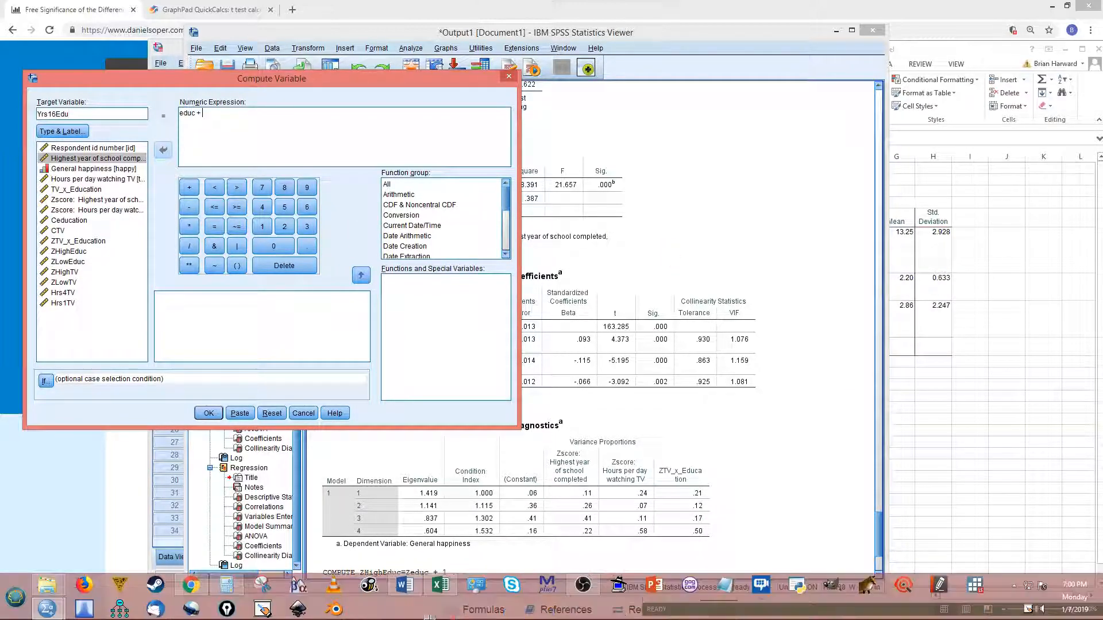
pyautogui.click(226, 585)
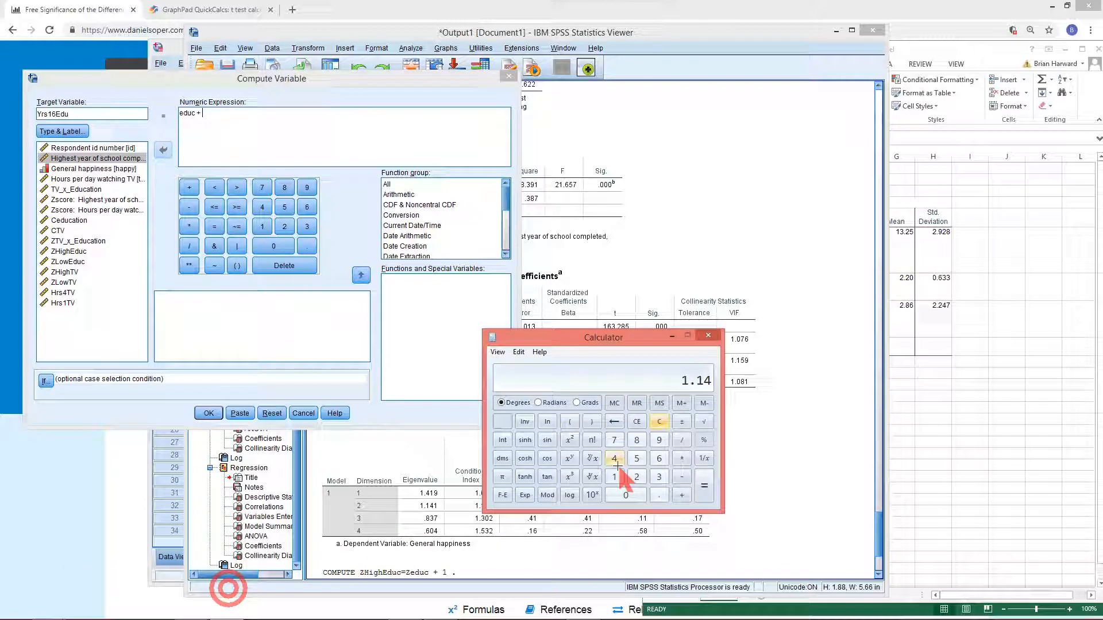
pyautogui.click(659, 421)
pyautogui.click(616, 477)
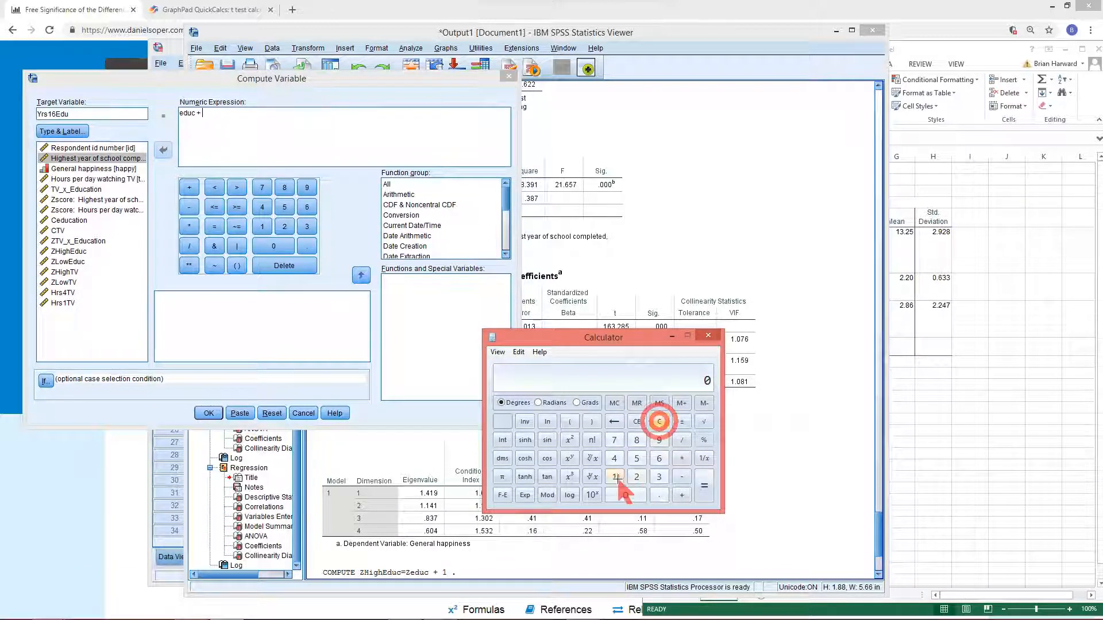
pyautogui.click(658, 458)
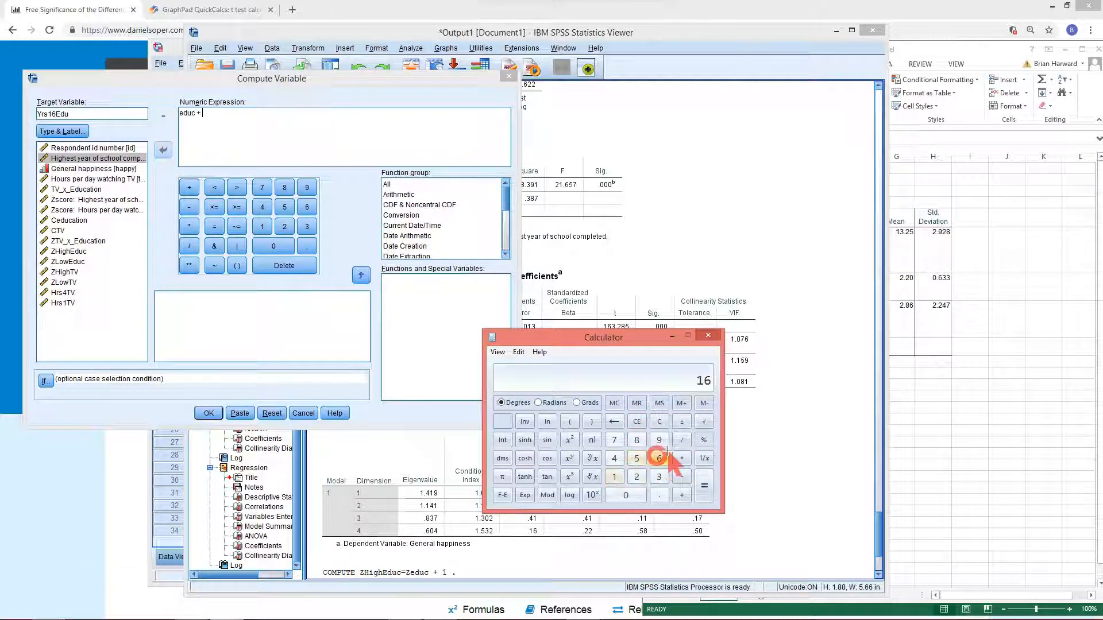
pyautogui.click(682, 476)
pyautogui.click(614, 476)
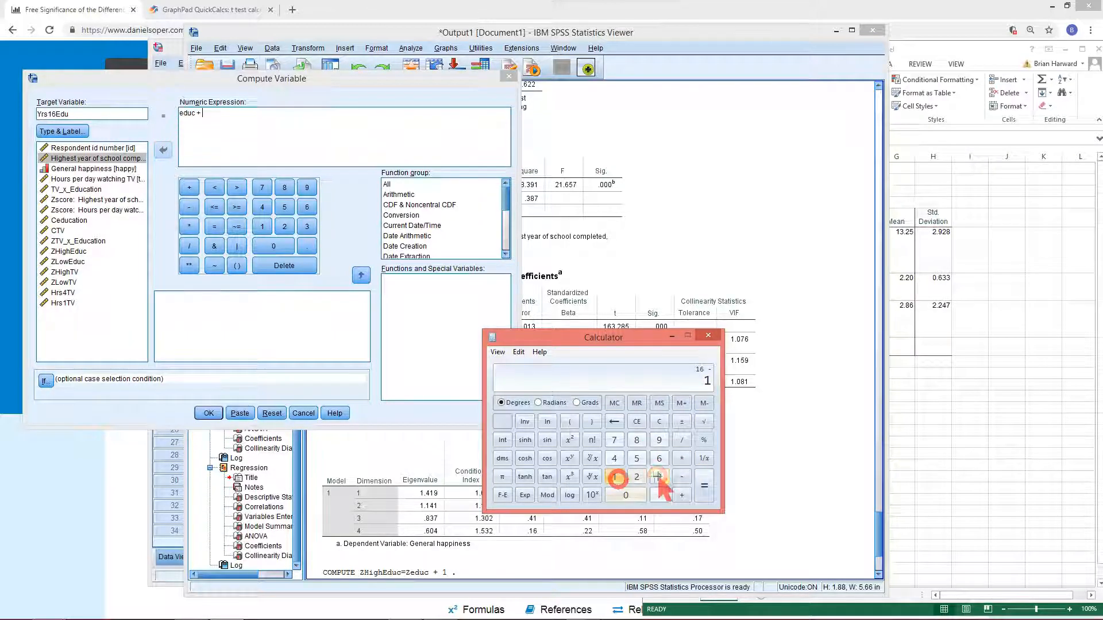
pyautogui.click(658, 476)
pyautogui.click(636, 477)
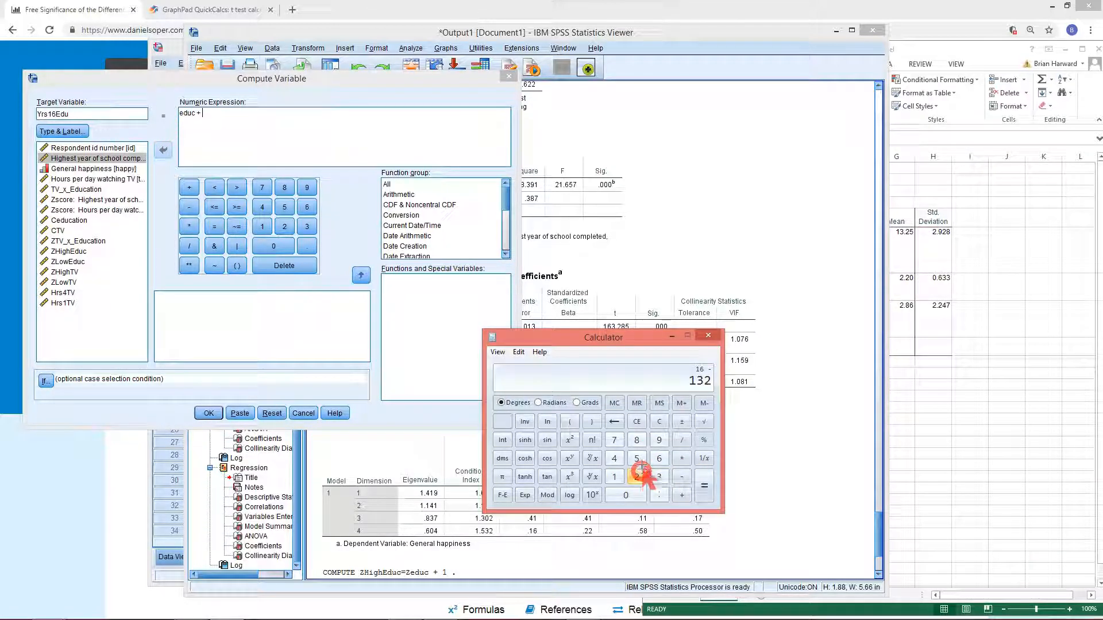
pyautogui.click(637, 457)
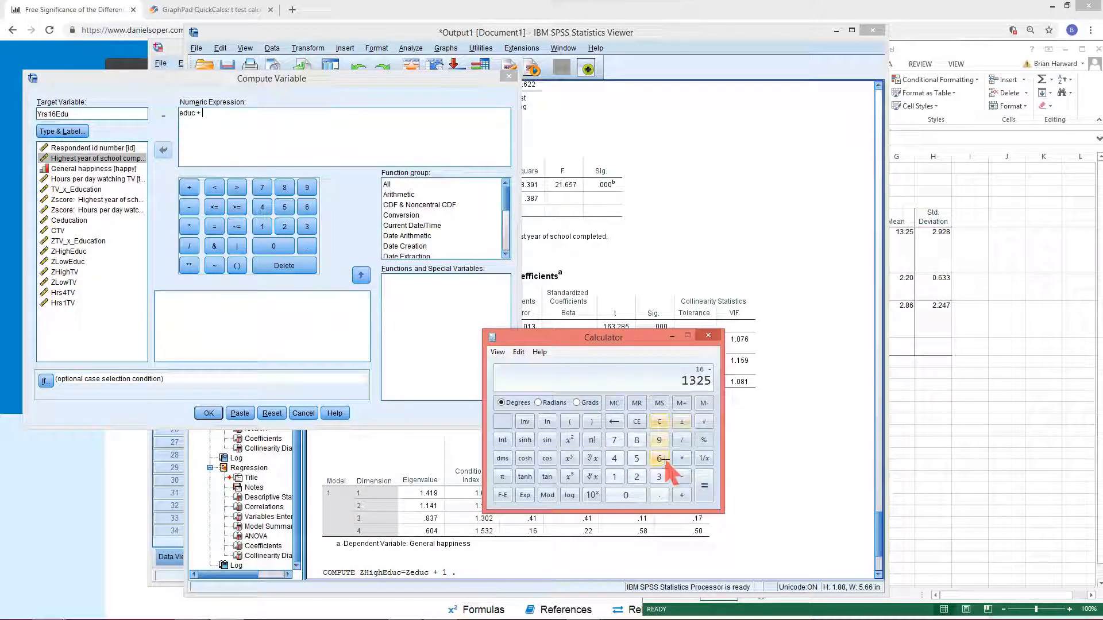
pyautogui.press('BackSpace')
pyautogui.press('BackSpace')
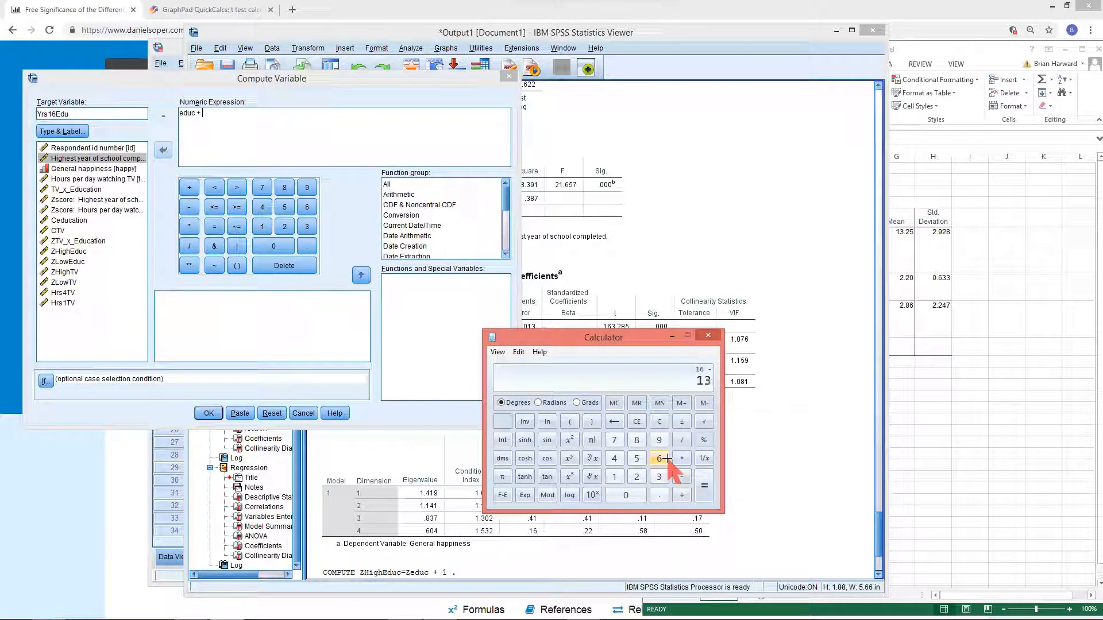
pyautogui.click(658, 492)
pyautogui.click(637, 477)
pyautogui.click(636, 457)
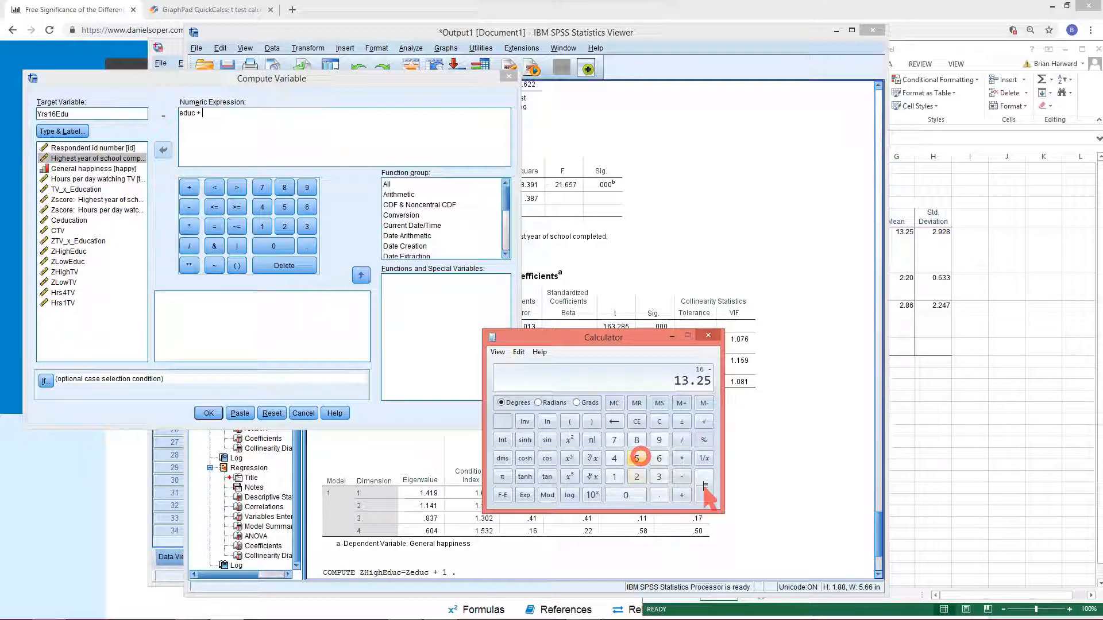
pyautogui.click(705, 487)
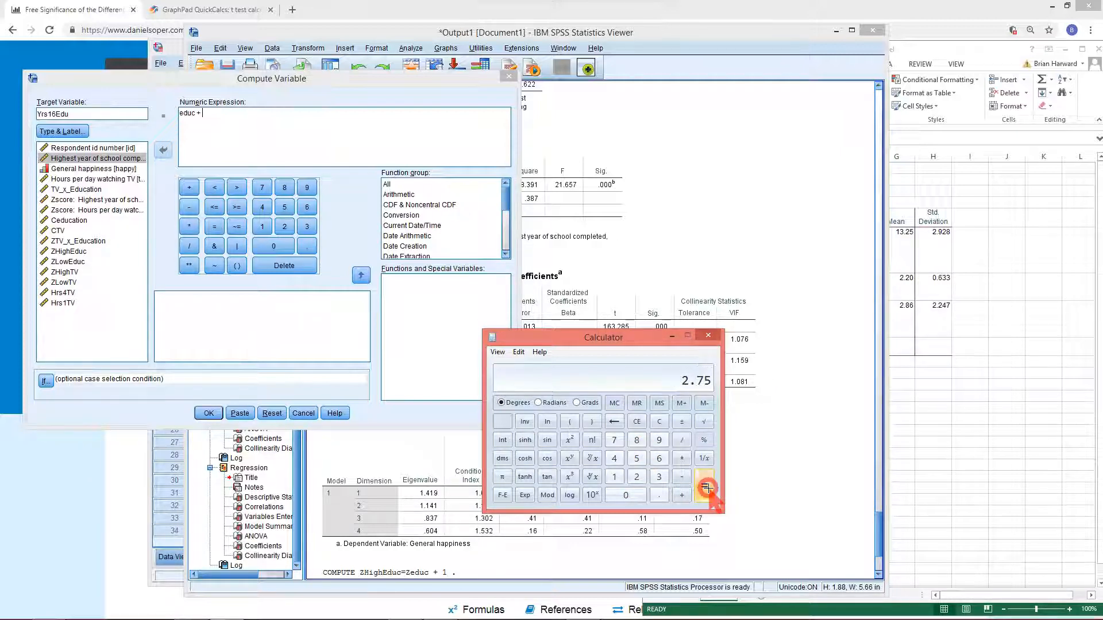
# Complete the expression as educ + 2.75 and run the computation
pyautogui.click(274, 123)
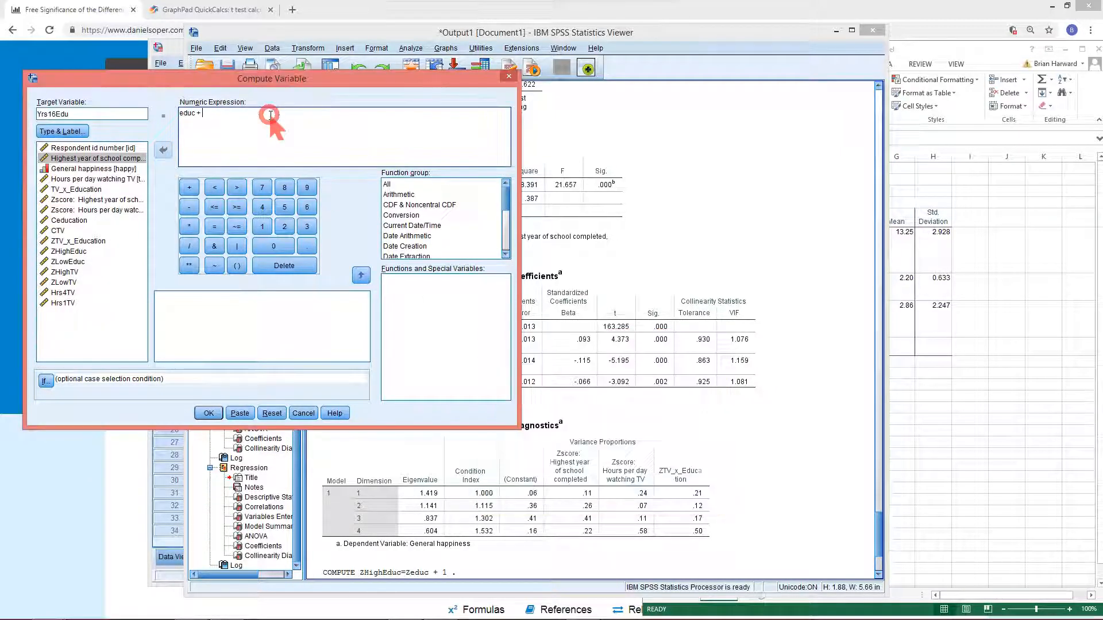
pyautogui.write('2.75')
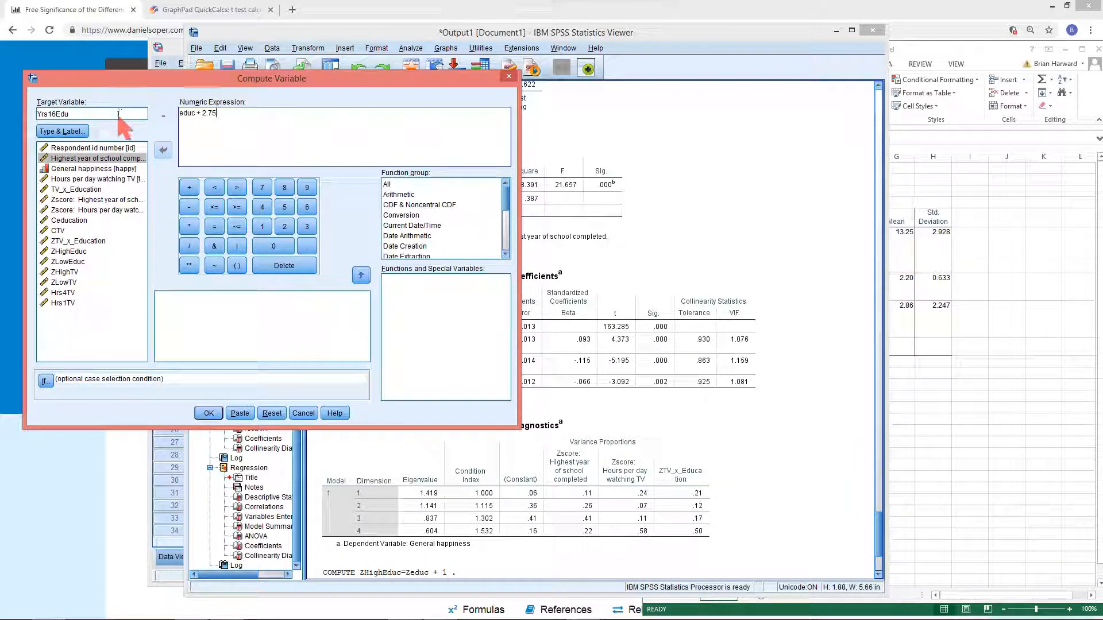
pyautogui.click(208, 414)
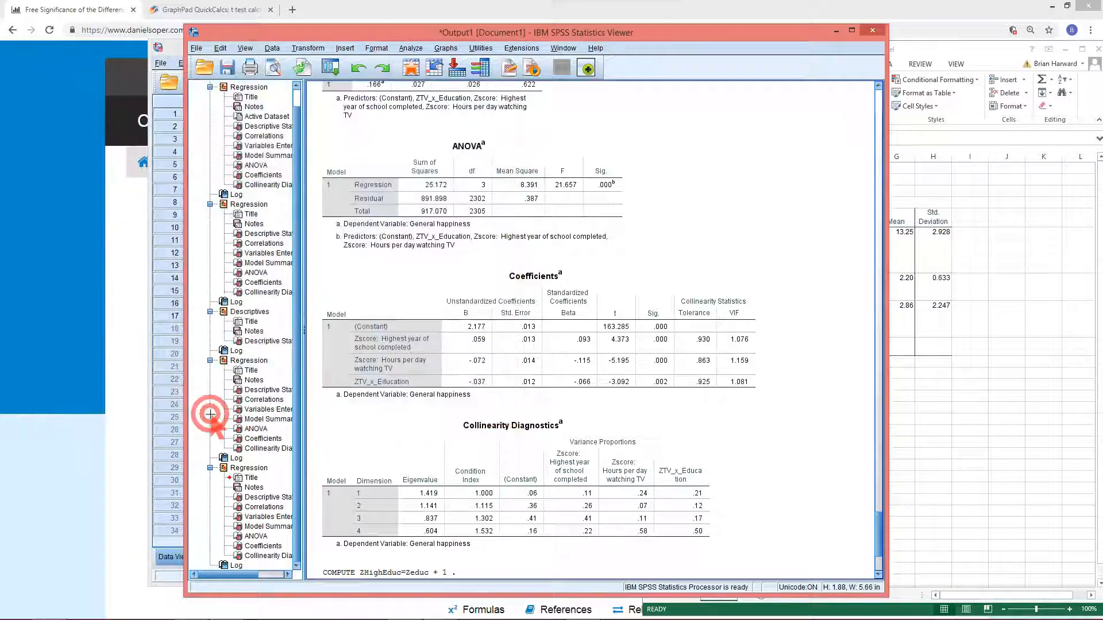
# Reopen Compute Variable, rename the target to Yrs12Edu, change the expression to educ - 1.25 and run it
pyautogui.click(330, 68)
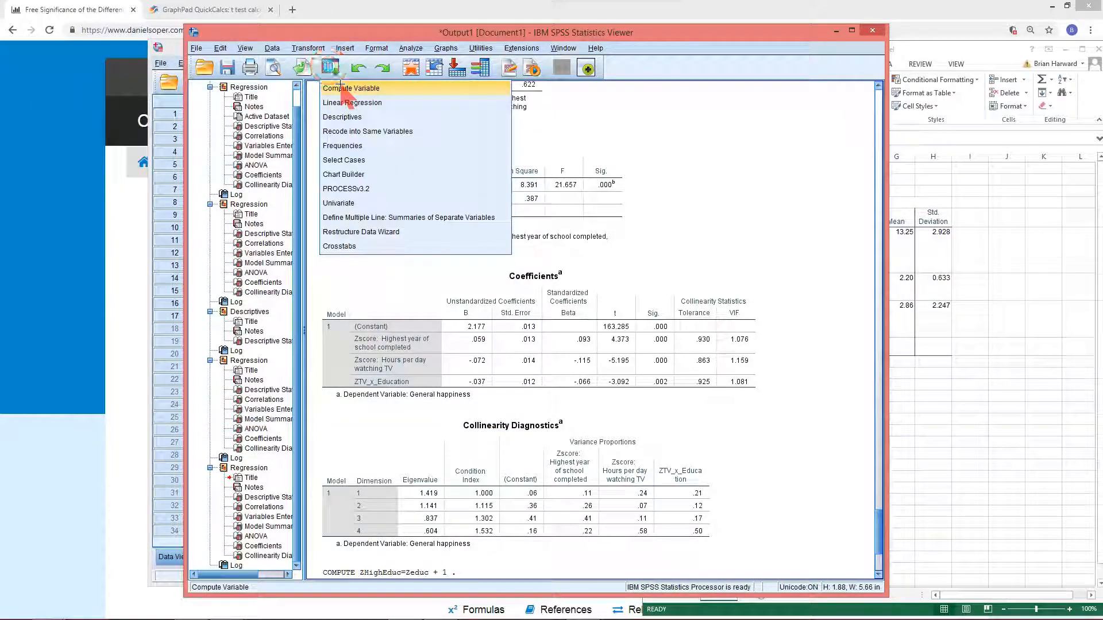
pyautogui.click(339, 88)
pyautogui.click(54, 113)
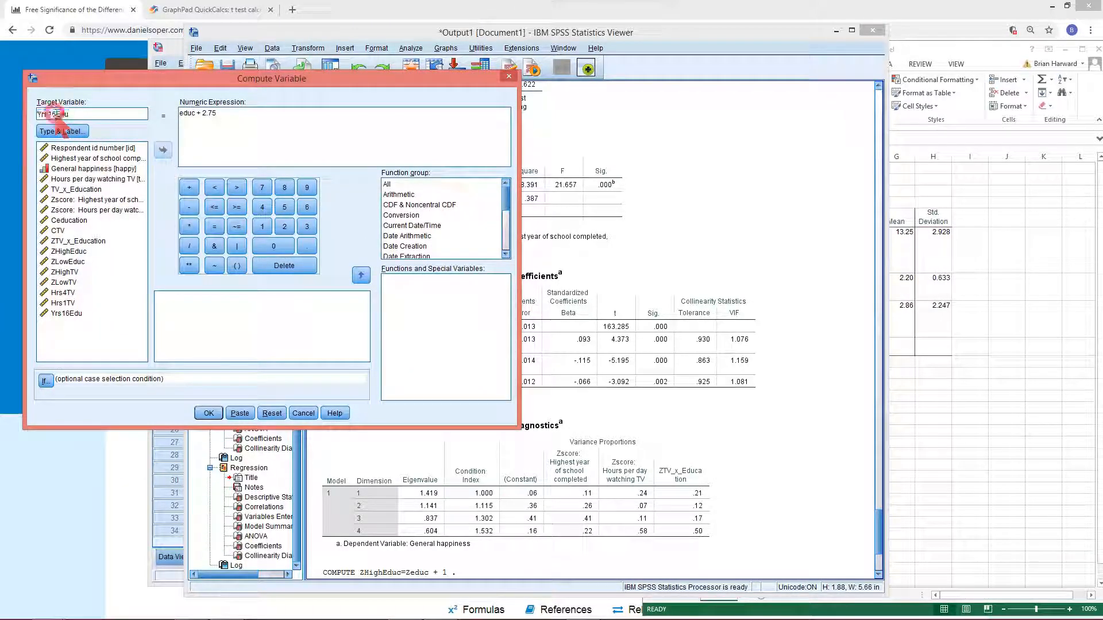
pyautogui.press('BackSpace')
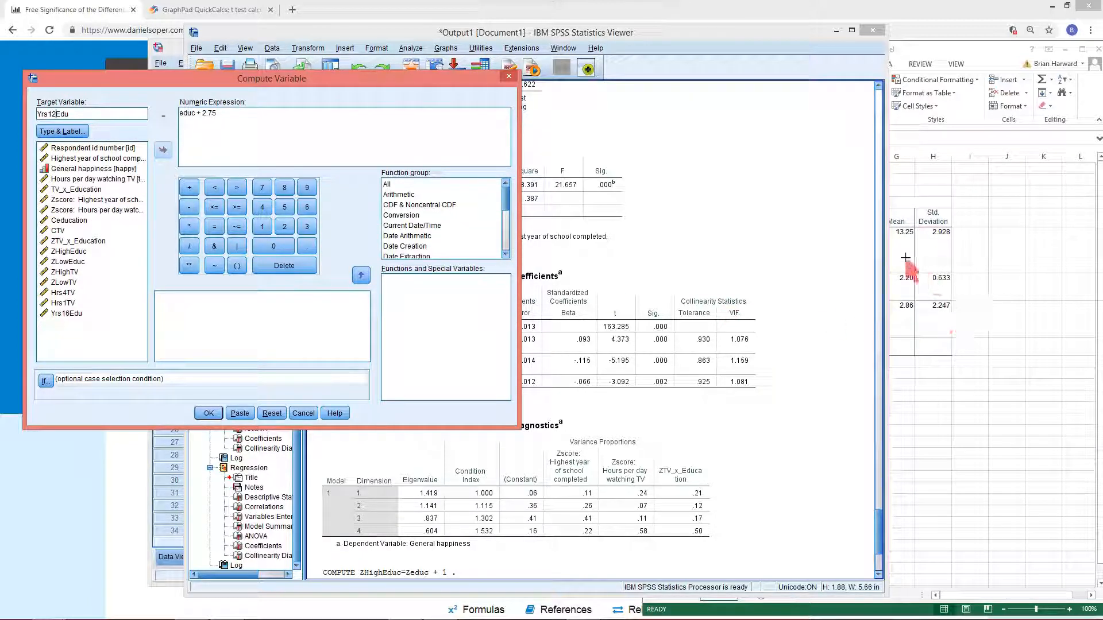
pyautogui.click(937, 382)
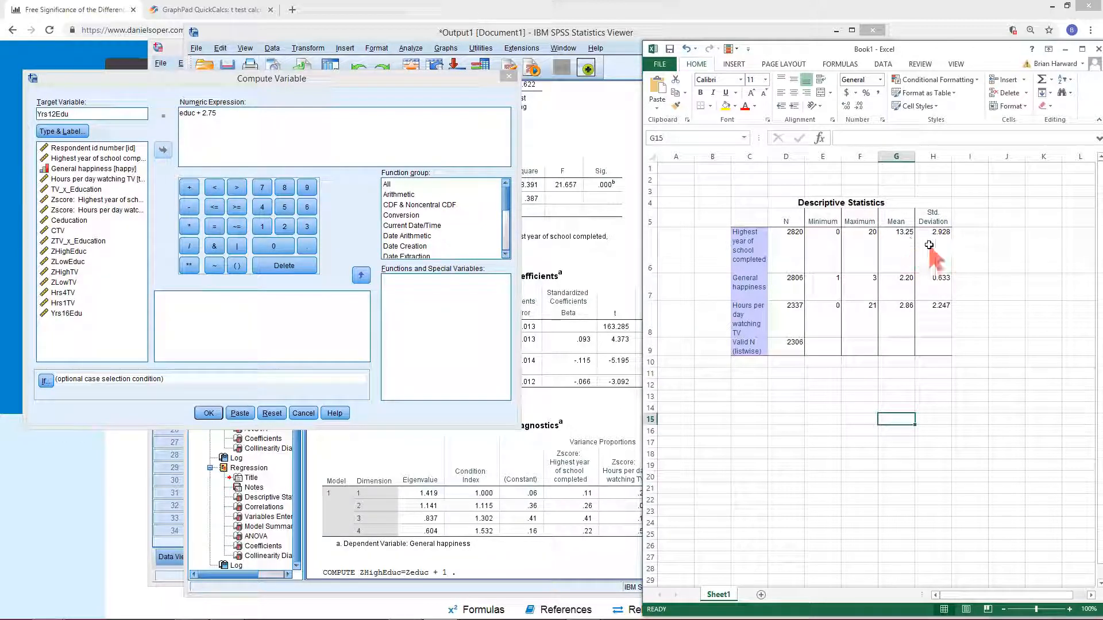
pyautogui.click(239, 106)
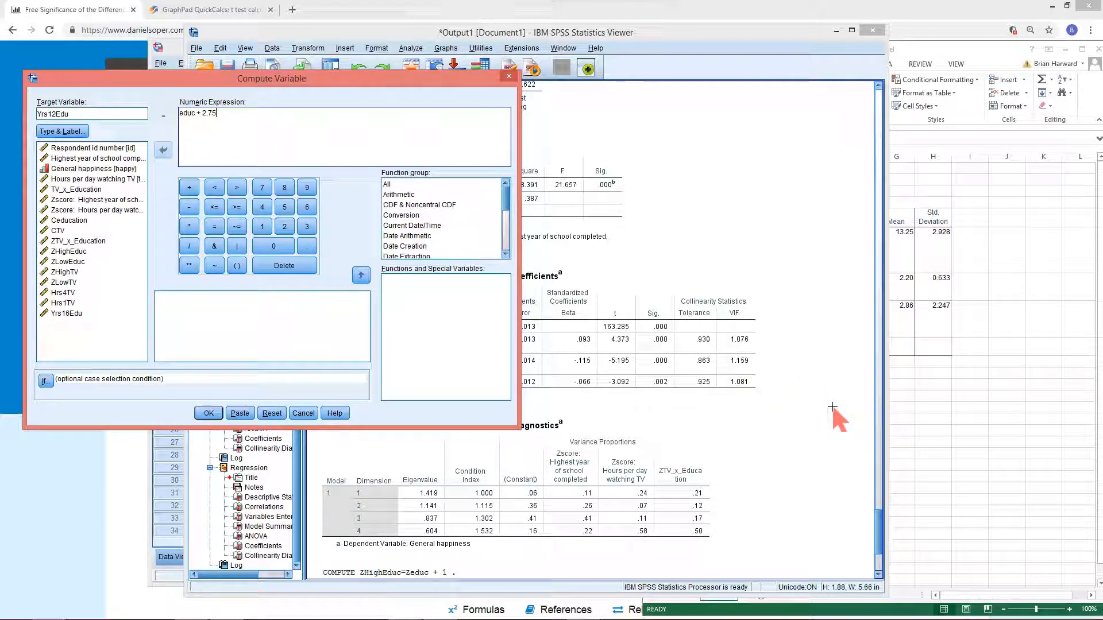
pyautogui.press('BackSpace')
pyautogui.press('BackSpace')
pyautogui.press('BackSpace')
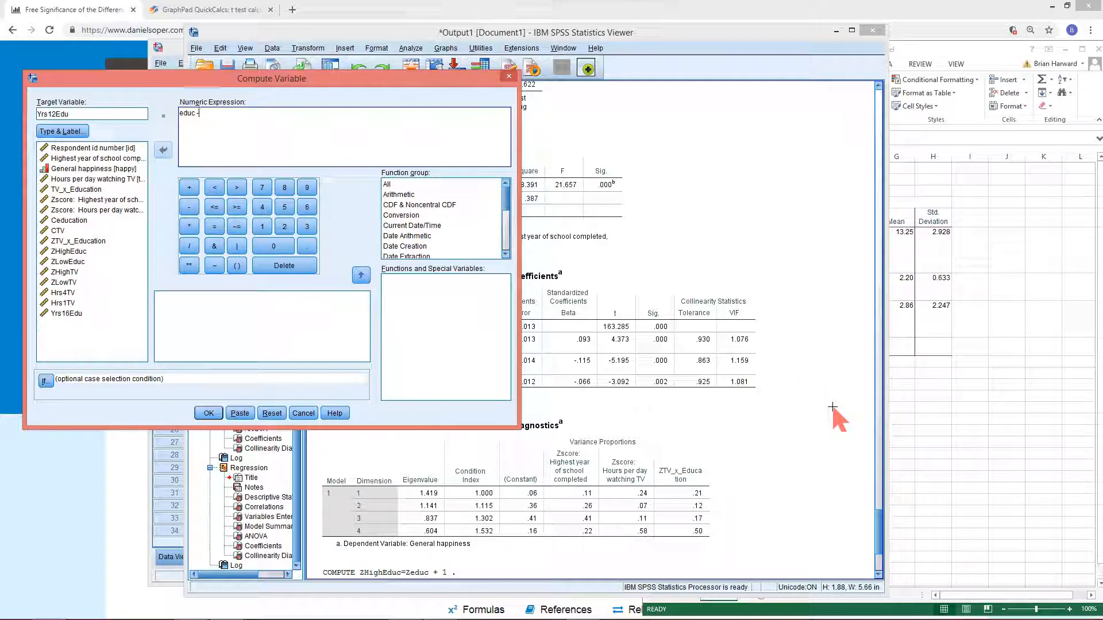
pyautogui.write('.25')
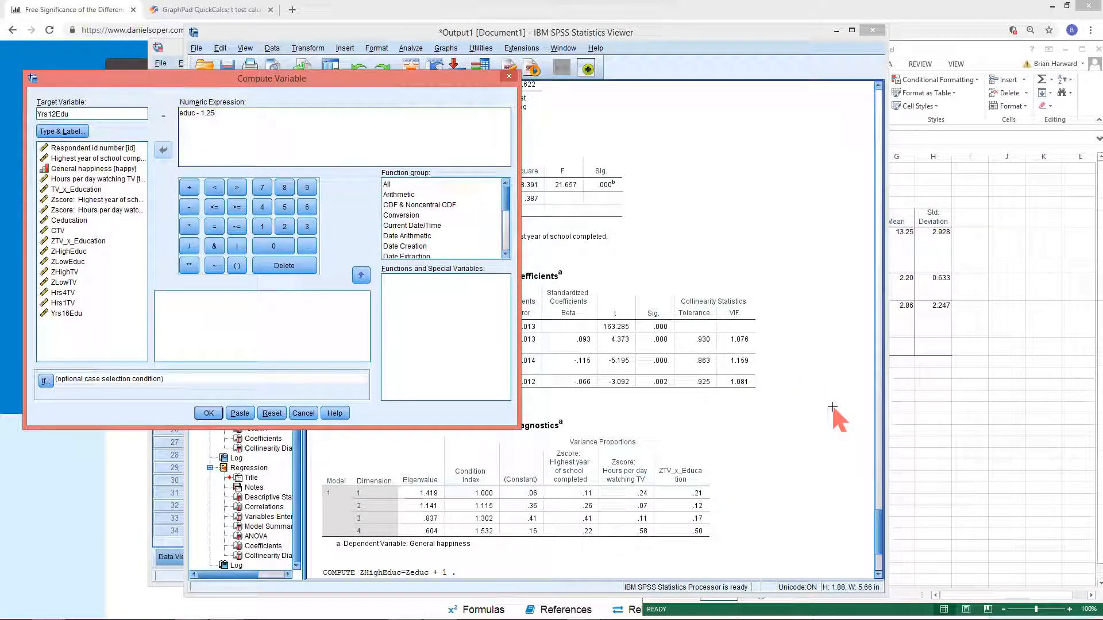
pyautogui.click(209, 413)
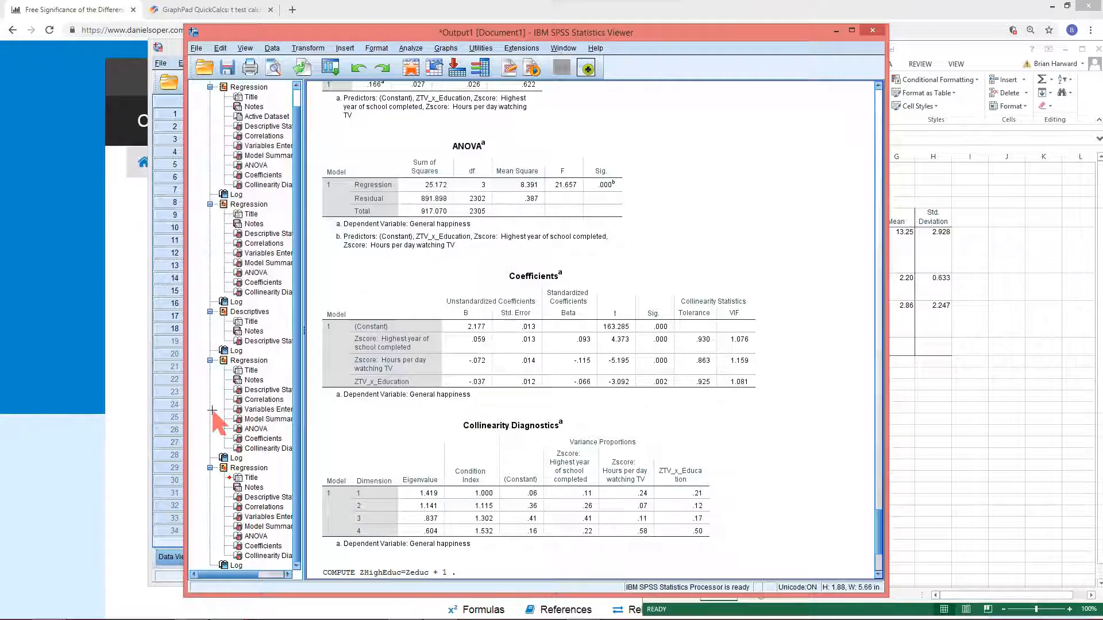
pyautogui.click(402, 395)
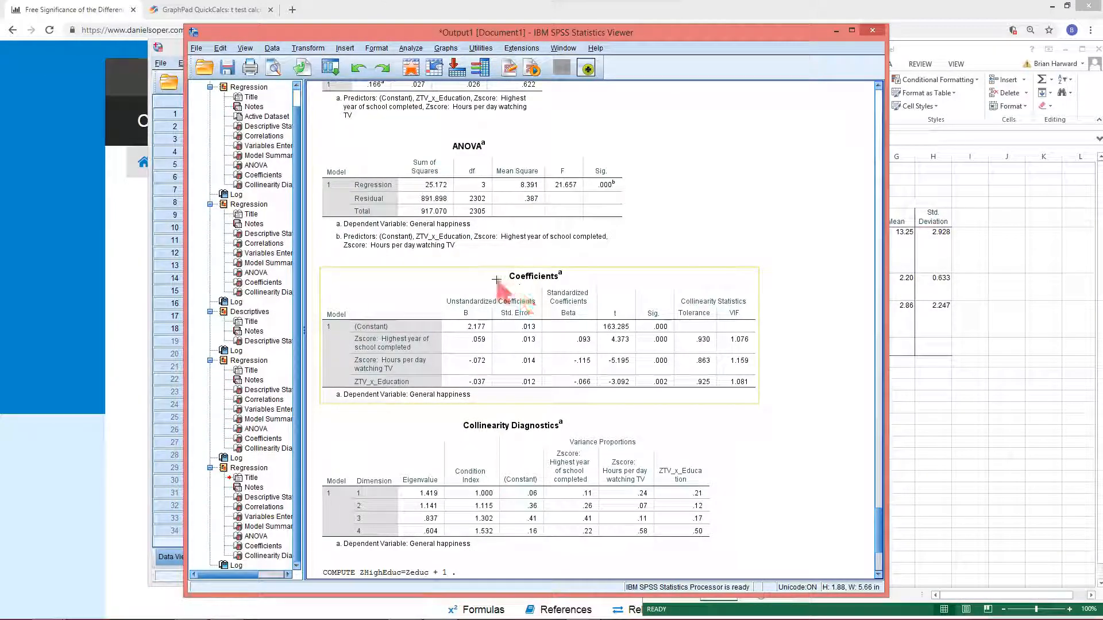
pyautogui.click(414, 263)
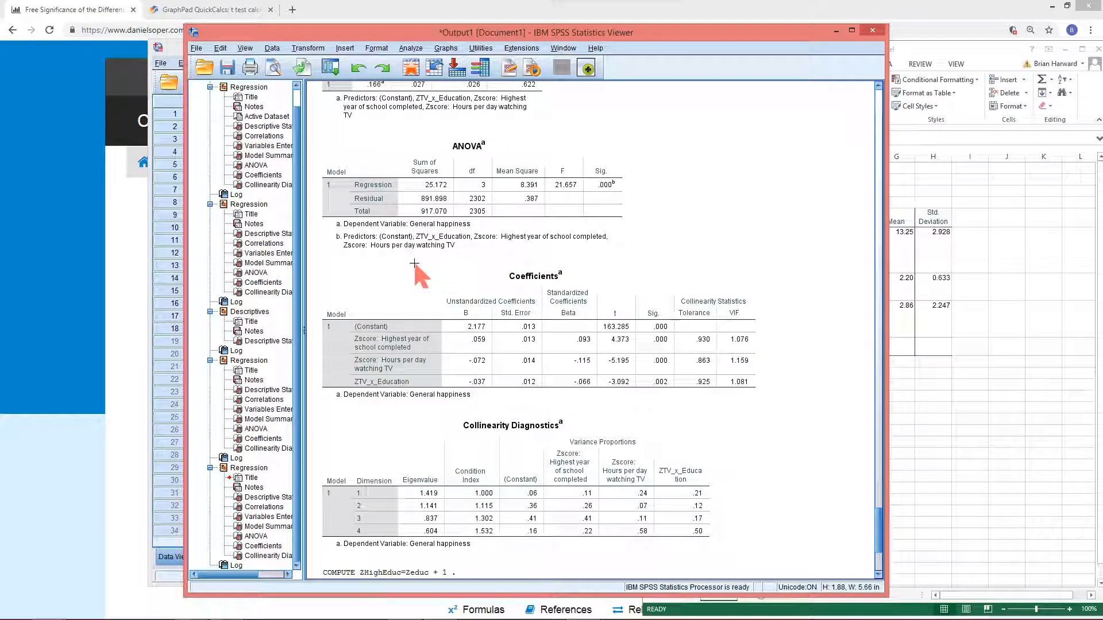
pyautogui.click(419, 241)
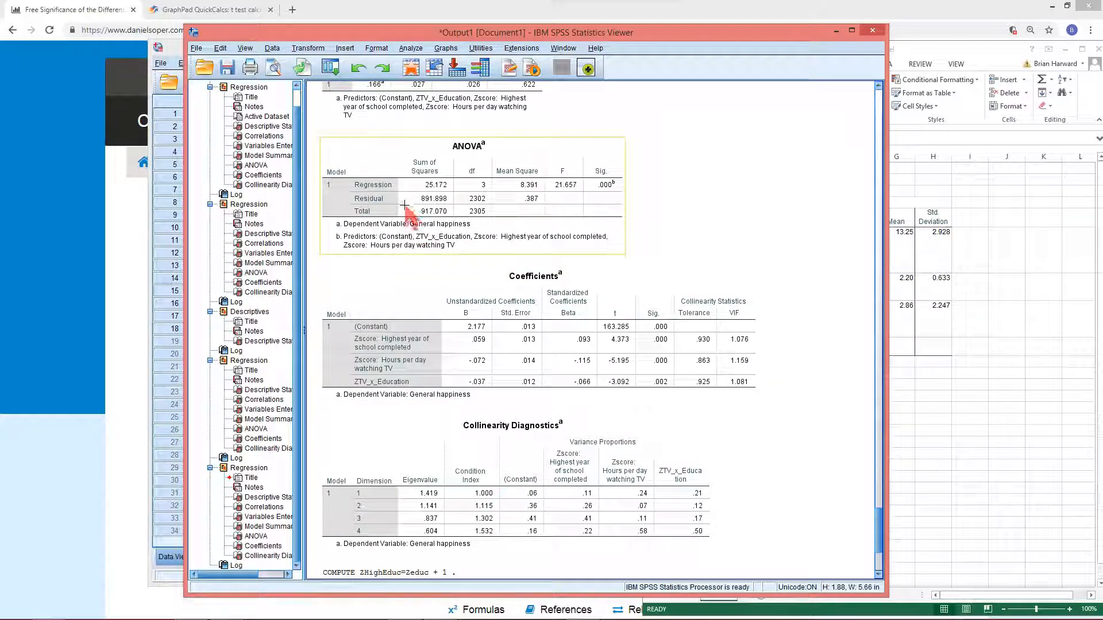
pyautogui.click(472, 281)
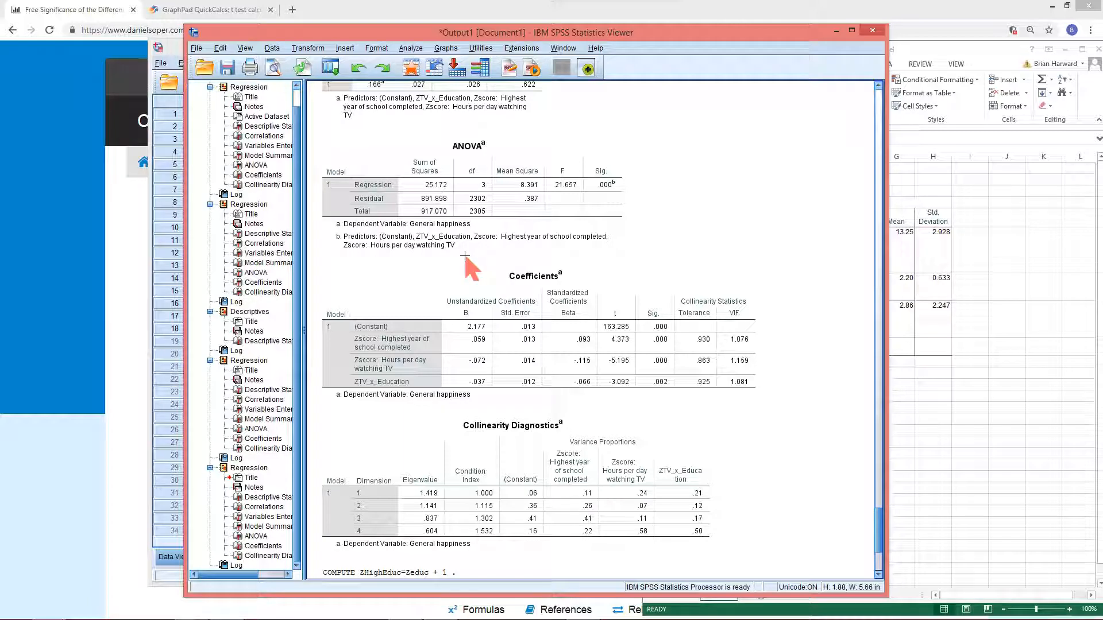
# Reopen Compute Variable, clear the target and expression, and build the expression Hrs4TV * educ
pyautogui.click(330, 67)
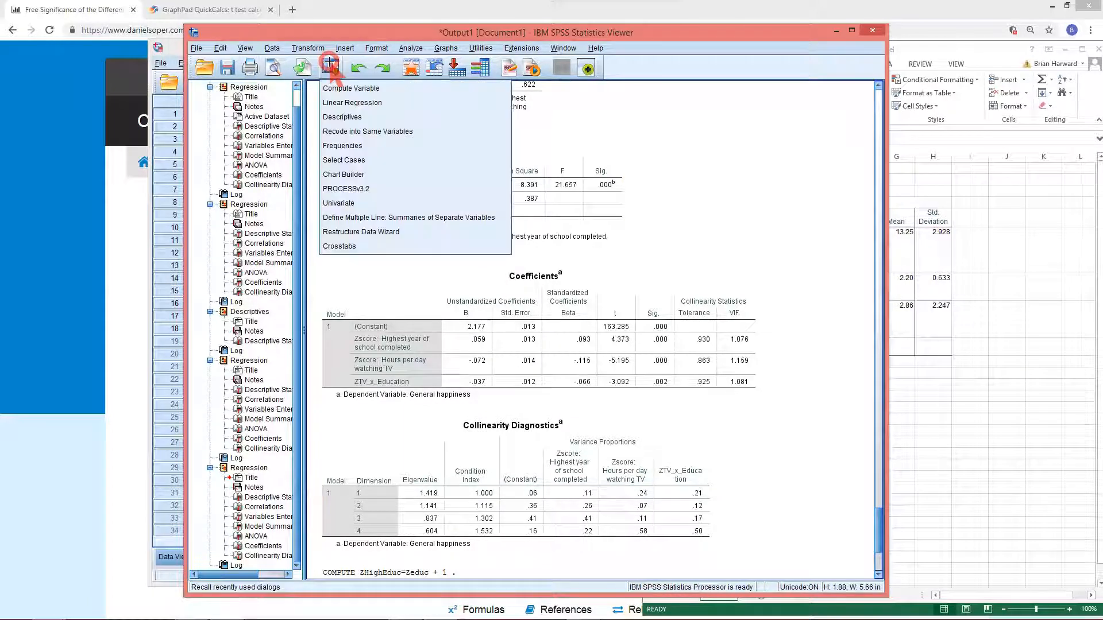
pyautogui.click(345, 88)
pyautogui.moveTo(225, 115); pyautogui.dragTo(41, 106)
pyautogui.press('BackSpace')
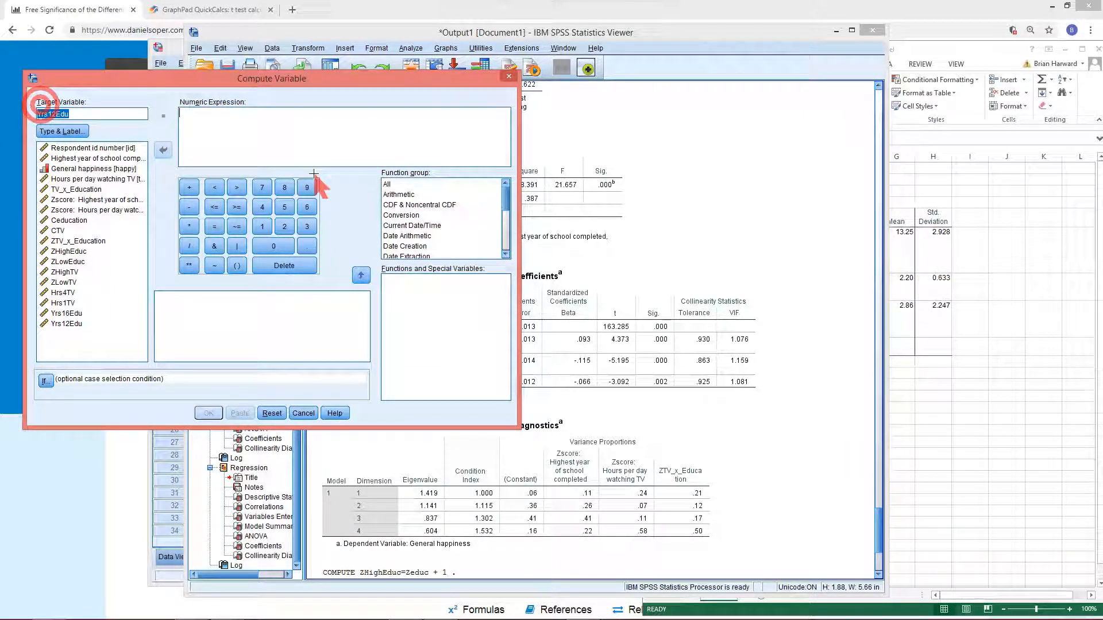
pyautogui.press('BackSpace')
pyautogui.click(256, 124)
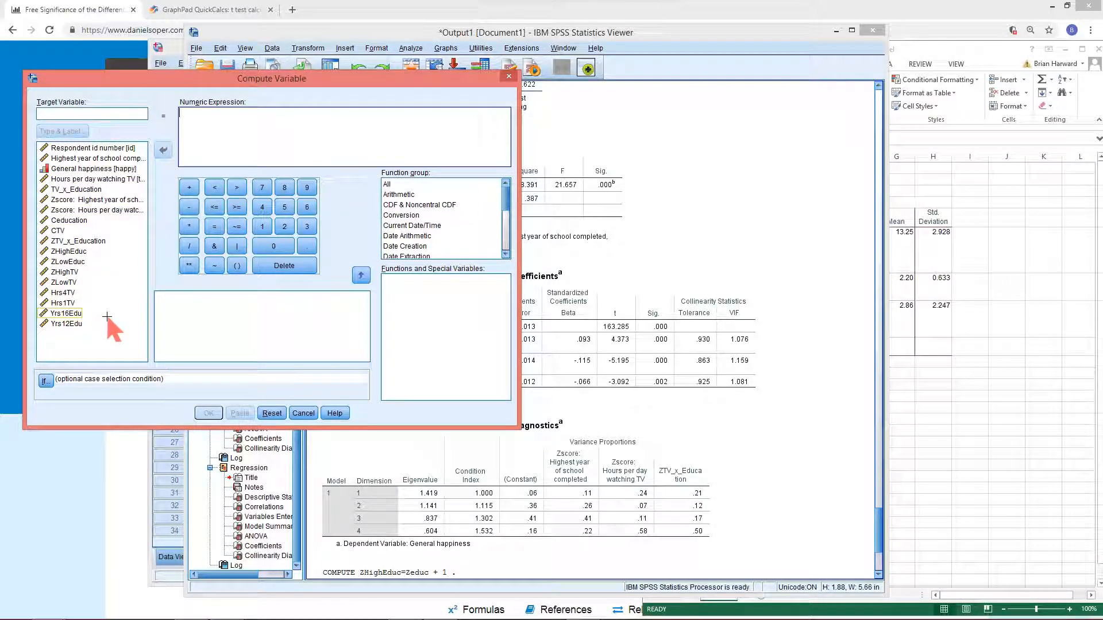
pyautogui.click(63, 293)
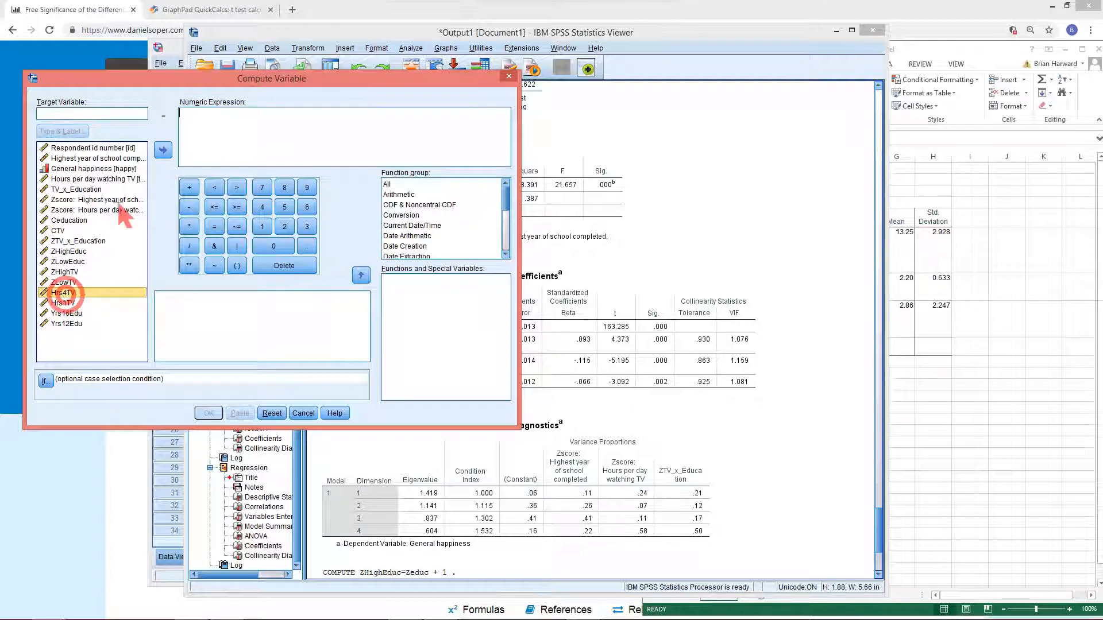
pyautogui.click(162, 150)
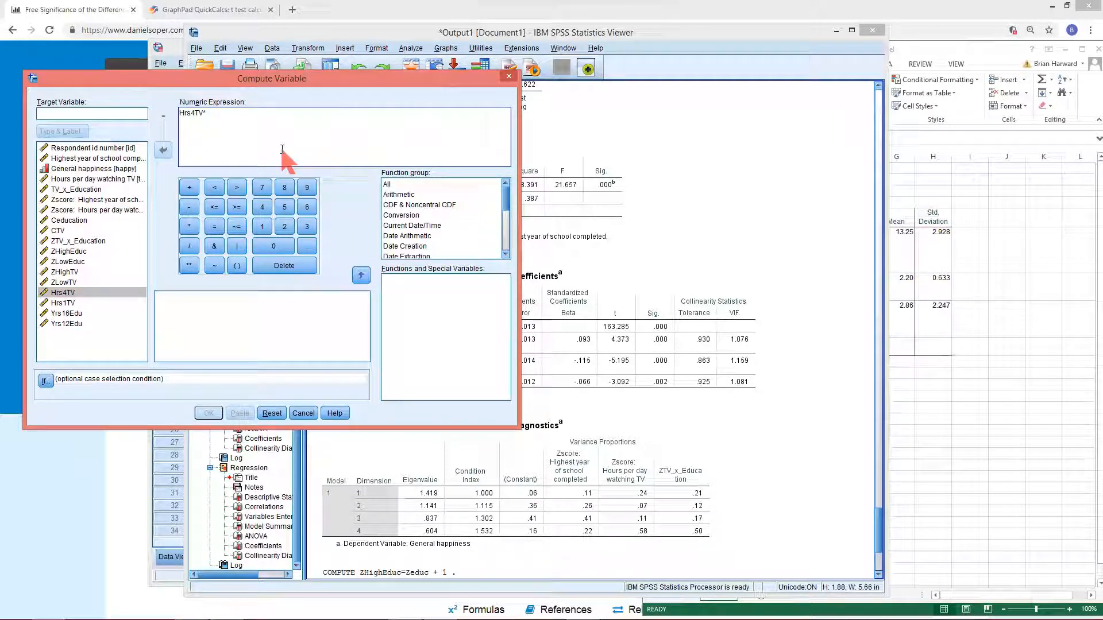
pyautogui.write('*')
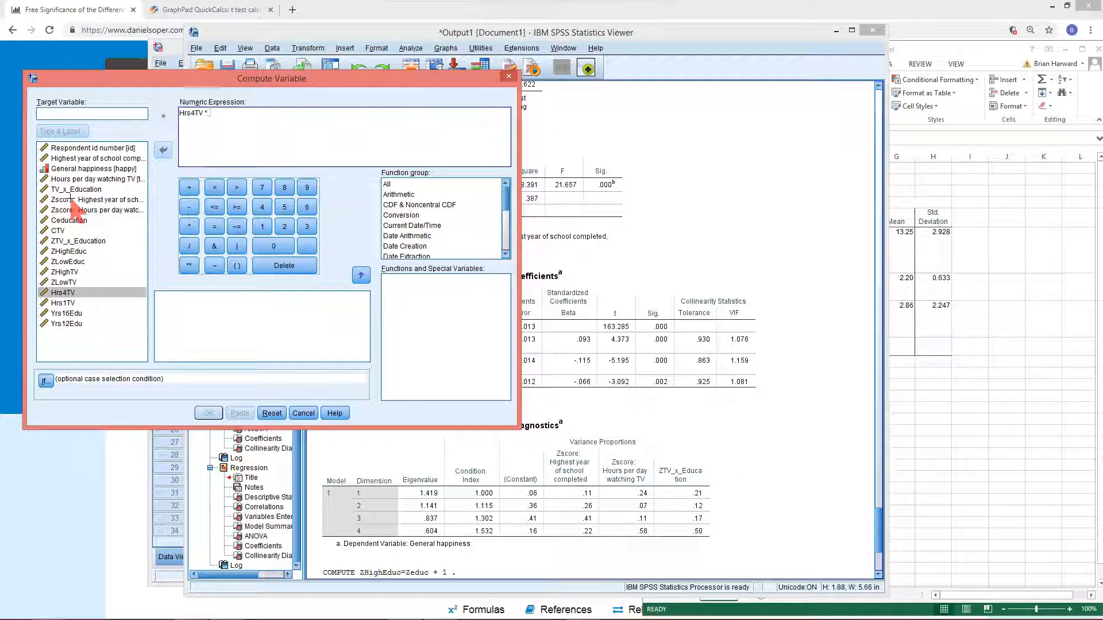
pyautogui.click(72, 158)
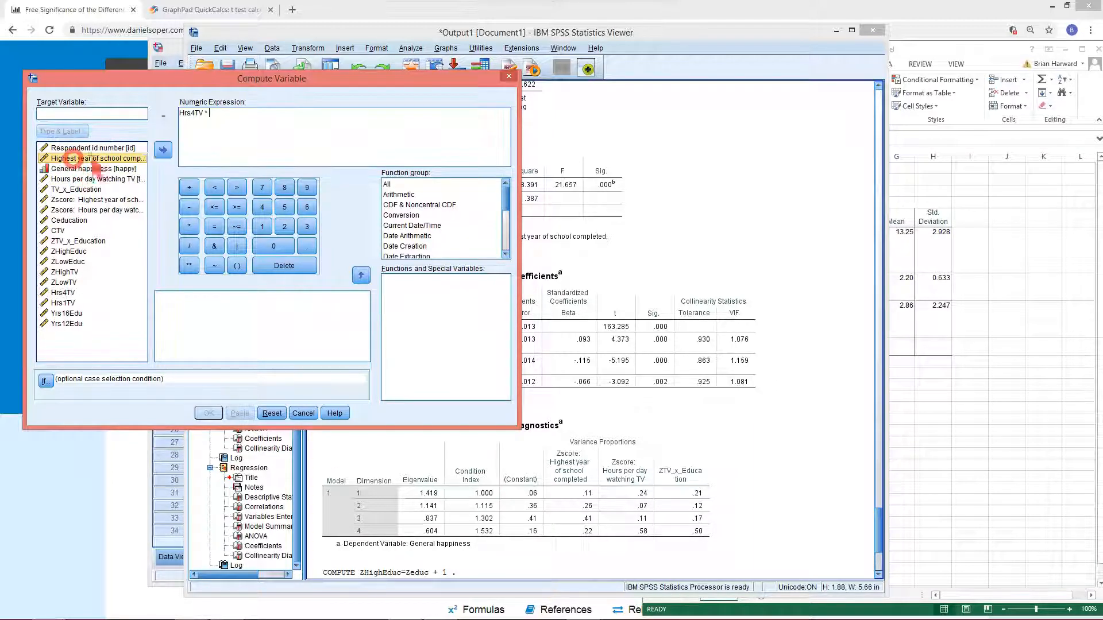
pyautogui.click(162, 150)
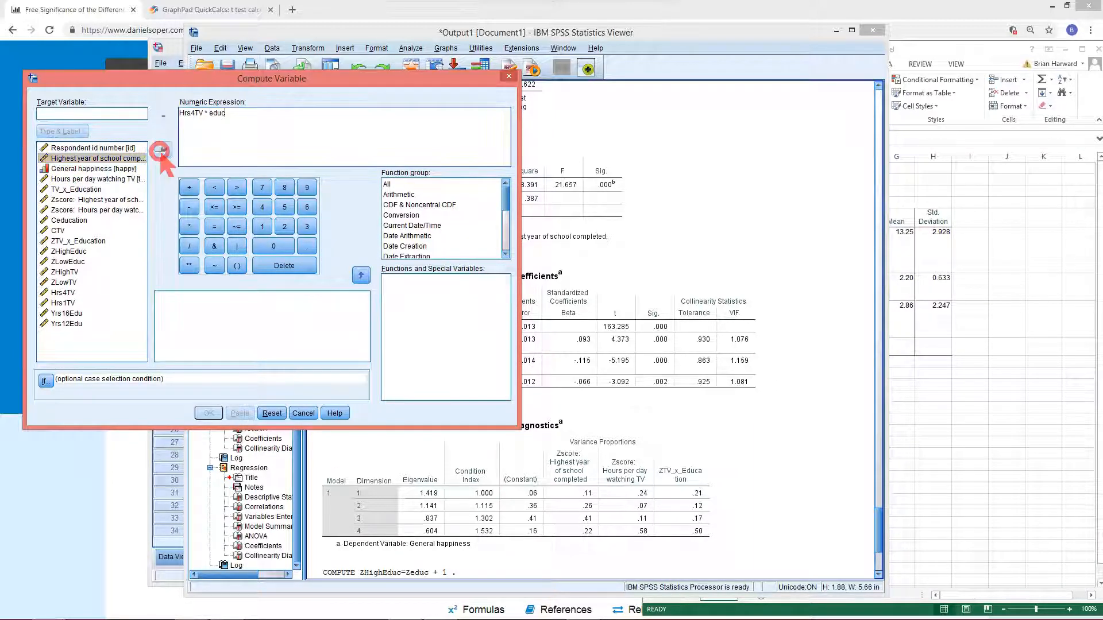
# Try to run the computation with the target variable named 4TV_x_Educ
pyautogui.click(110, 114)
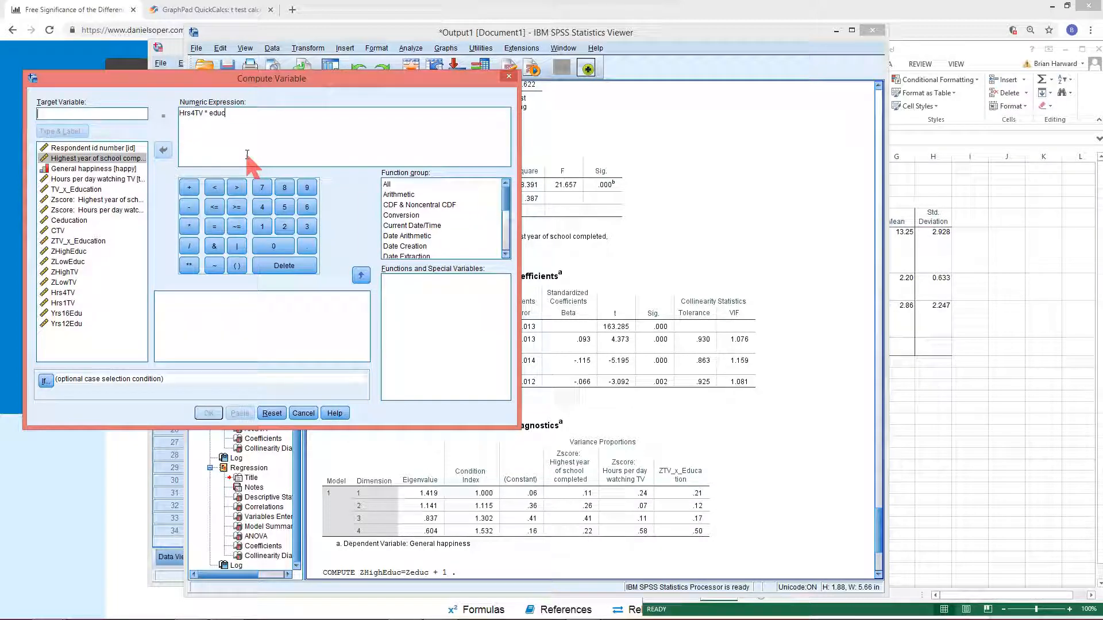
pyautogui.click(75, 114)
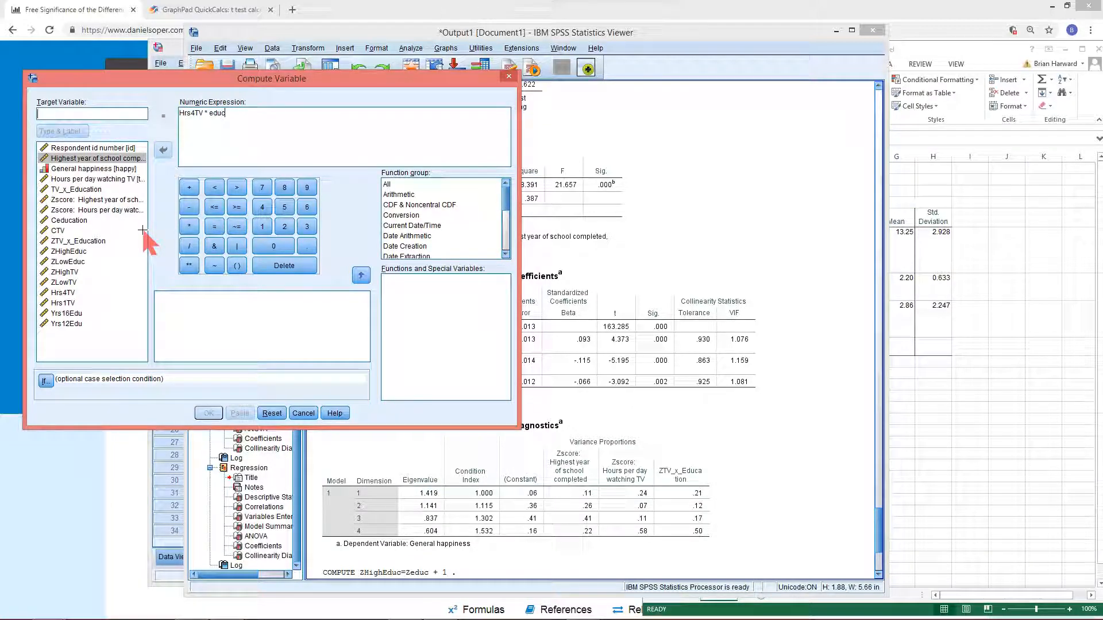
pyautogui.write('4TV_x_')
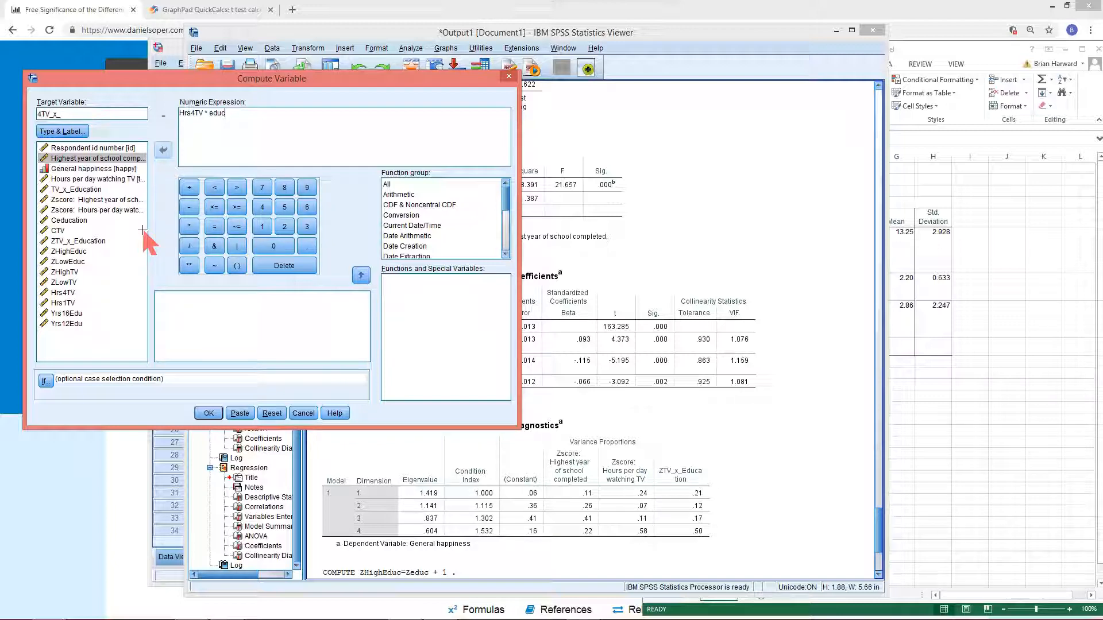
pyautogui.write('Educ')
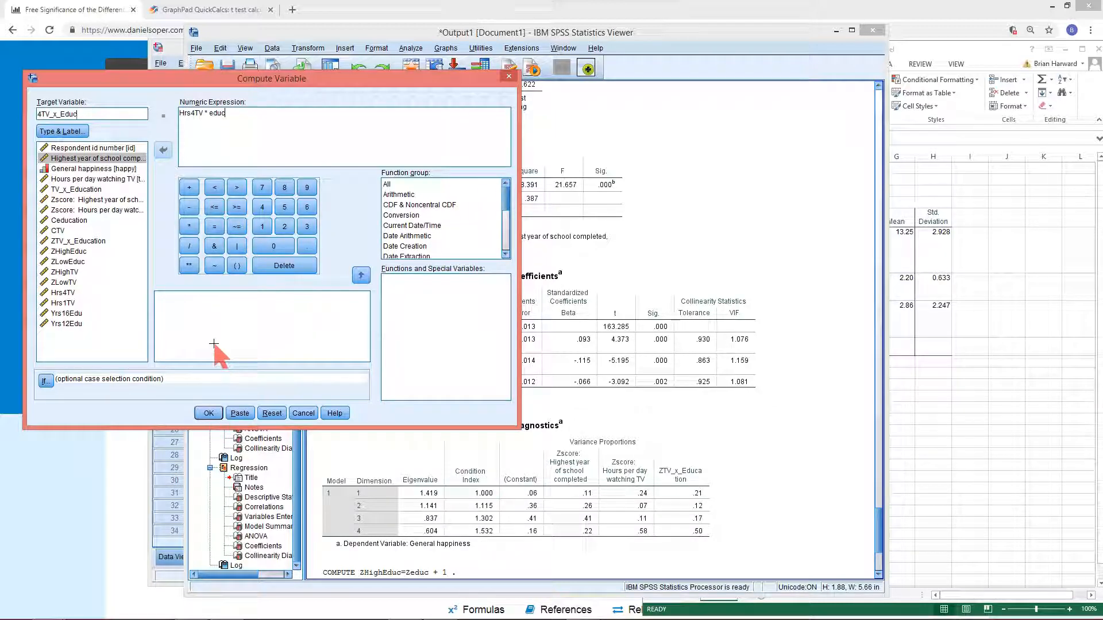
pyautogui.click(212, 412)
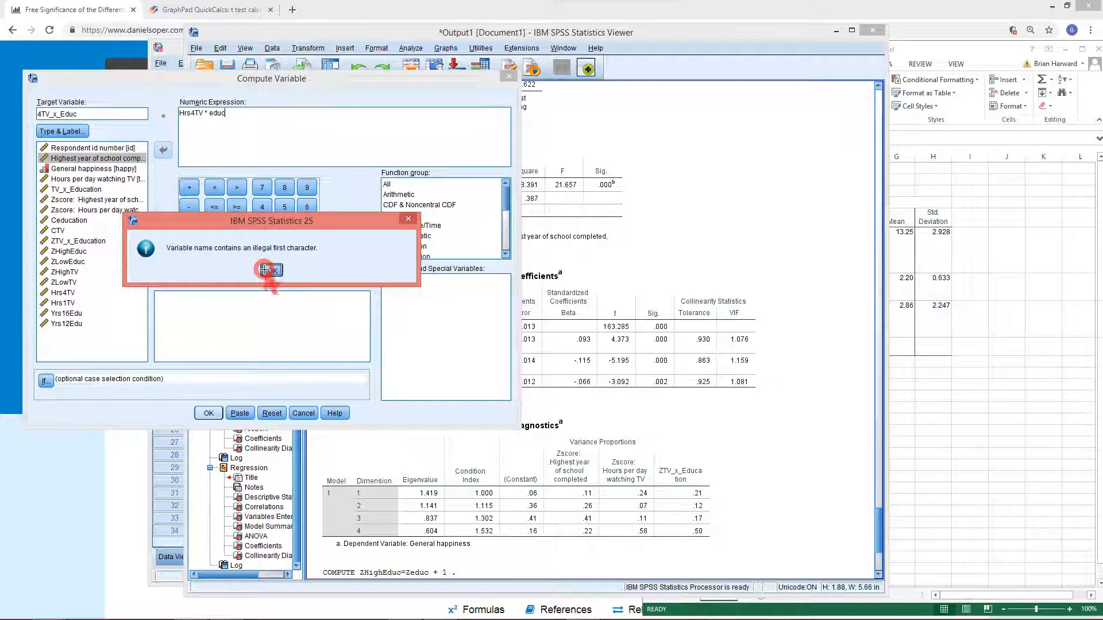
pyautogui.click(272, 270)
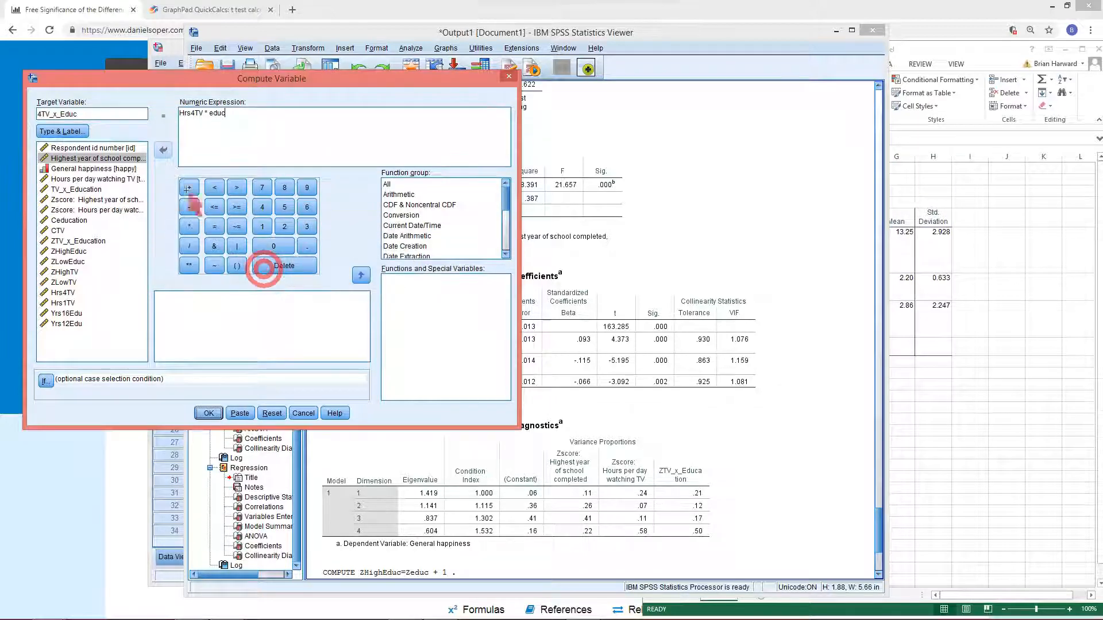
# Rename the target variable to TV4_x_Educ and run the computation
pyautogui.click(42, 113)
pyautogui.moveTo(48, 113); pyautogui.dragTo(32, 113)
pyautogui.write('TV2')
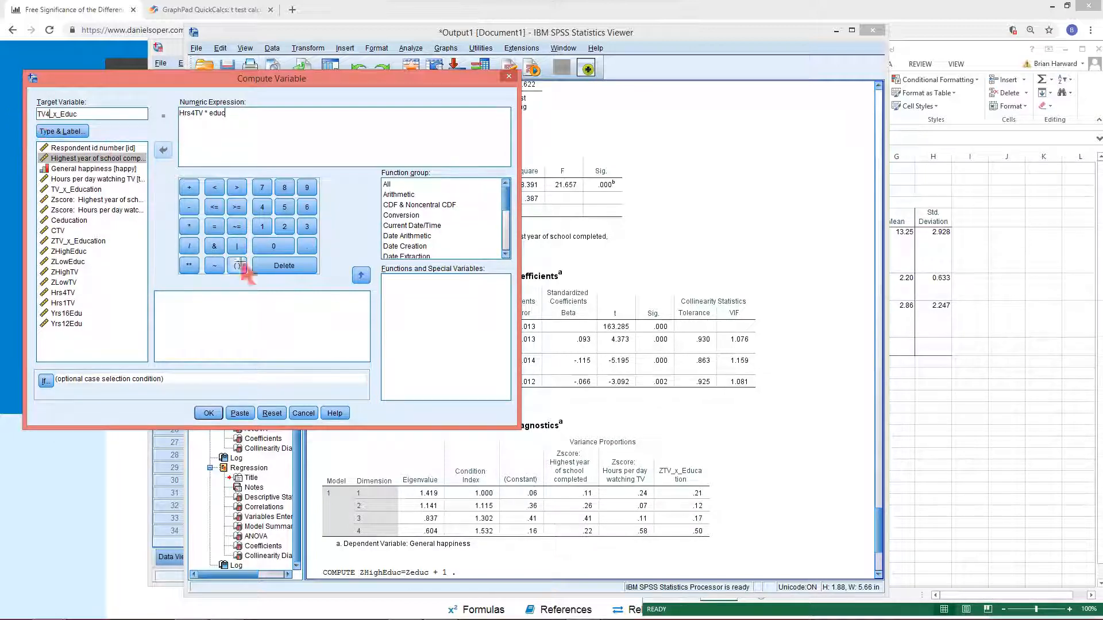
pyautogui.click(207, 413)
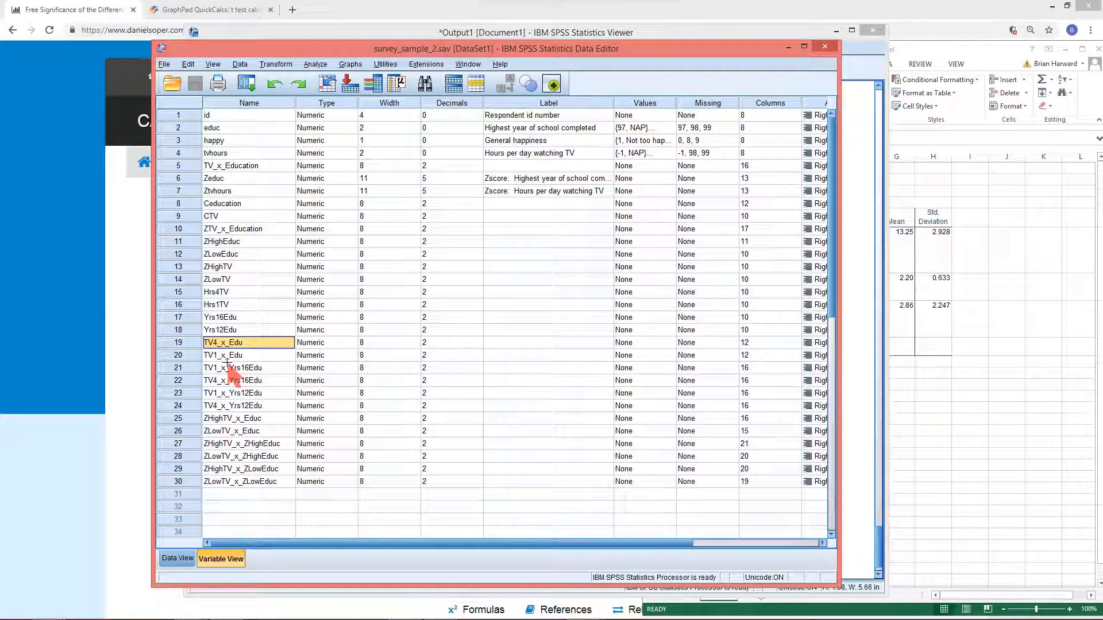
# Reopen Linear Regression and replace the independent variables with Highest year of school completed (educ)
pyautogui.click(189, 342)
pyautogui.hotkey('shift', 'Down')
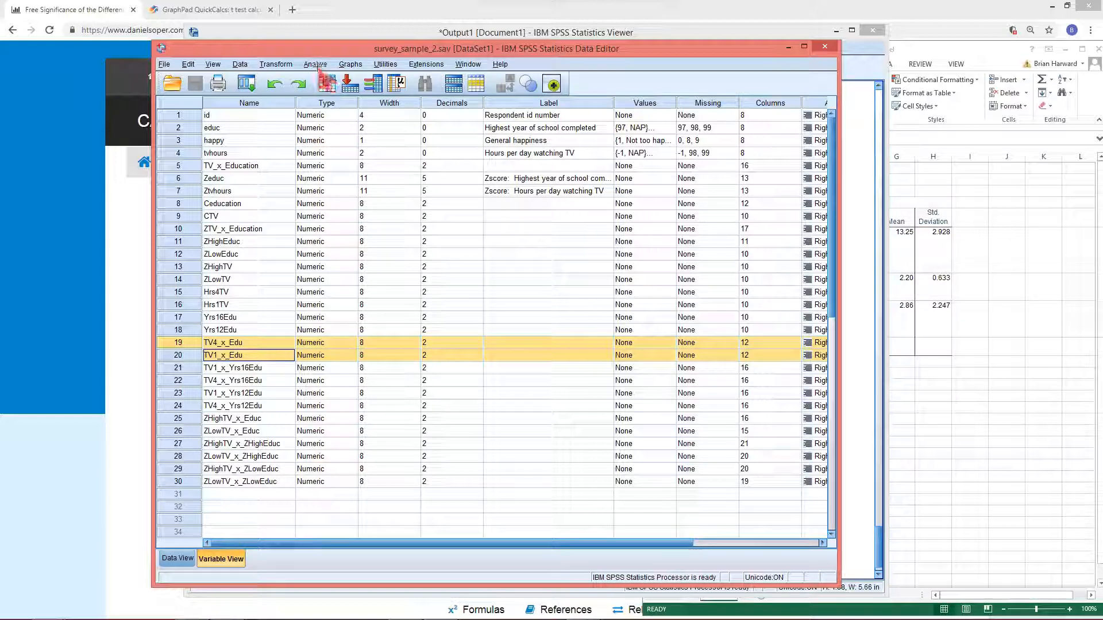
pyautogui.click(246, 83)
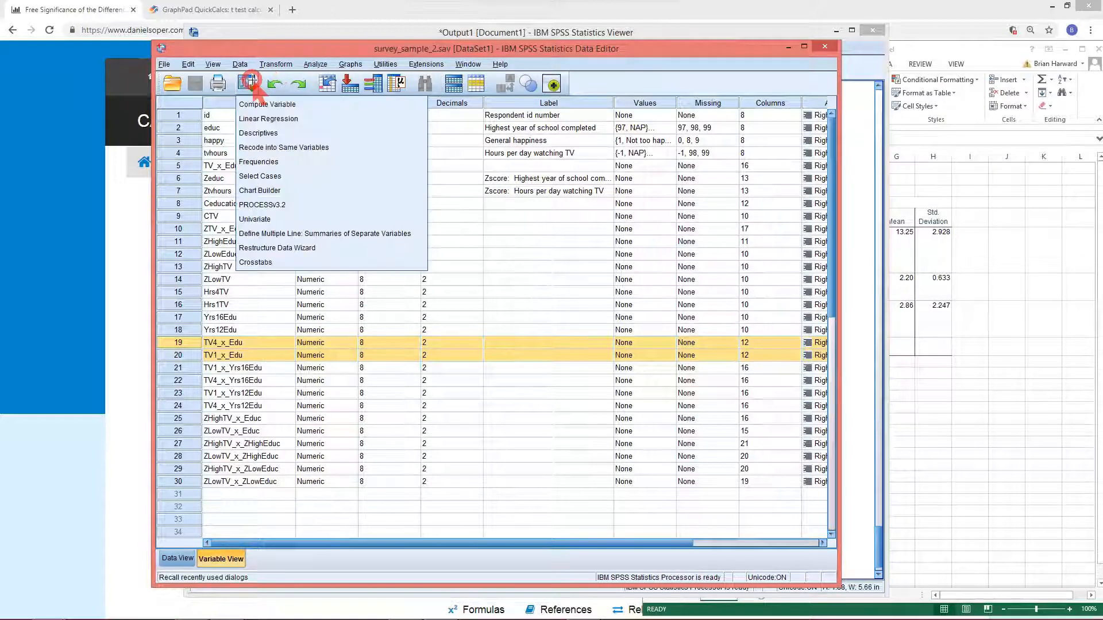
pyautogui.click(278, 118)
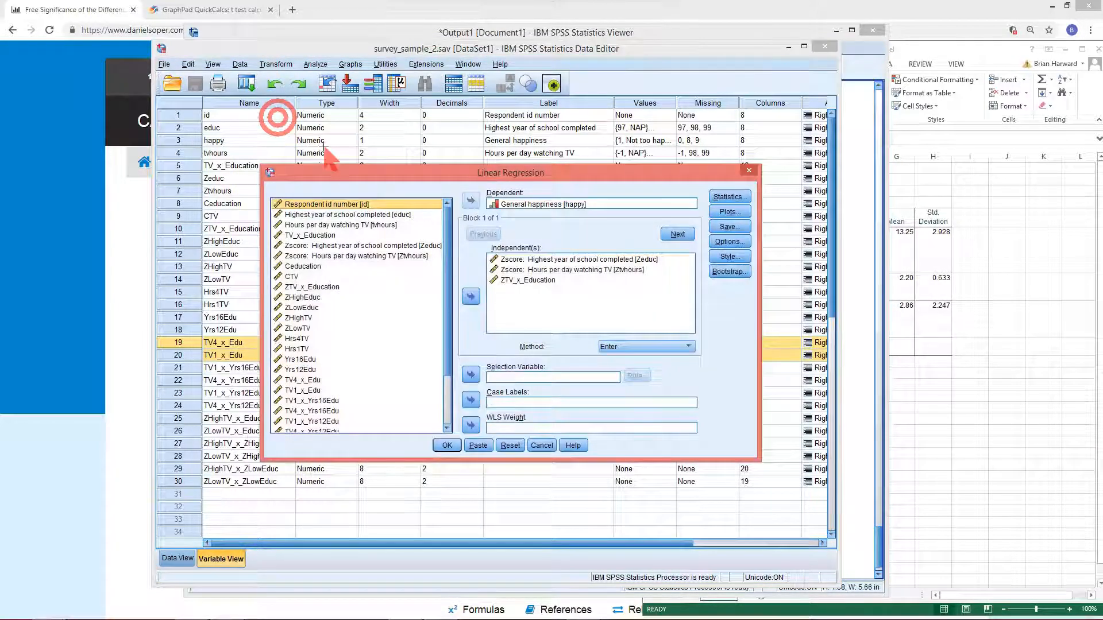
pyautogui.click(525, 279)
pyautogui.keyDown('shift'); pyautogui.click(526, 257); pyautogui.keyUp('shift')
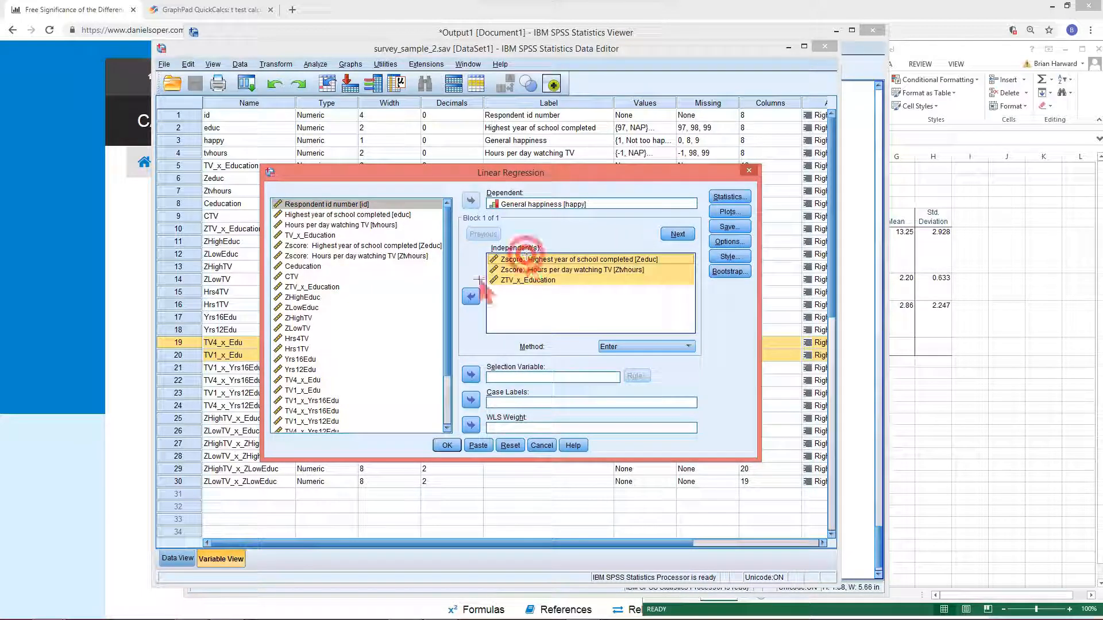
pyautogui.click(471, 296)
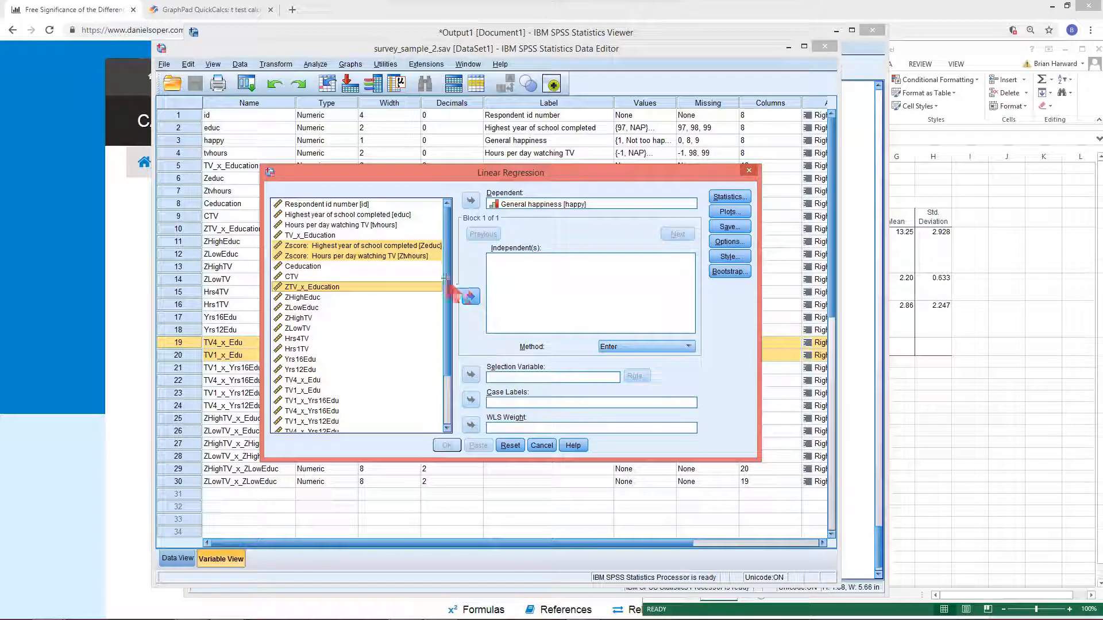
pyautogui.click(313, 276)
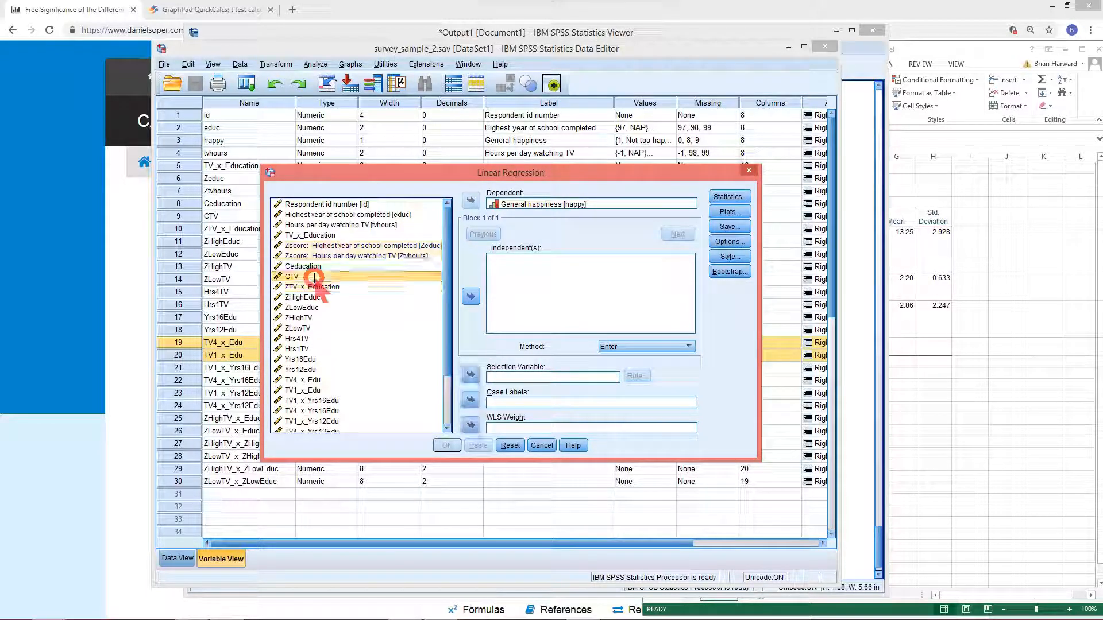
pyautogui.click(336, 246)
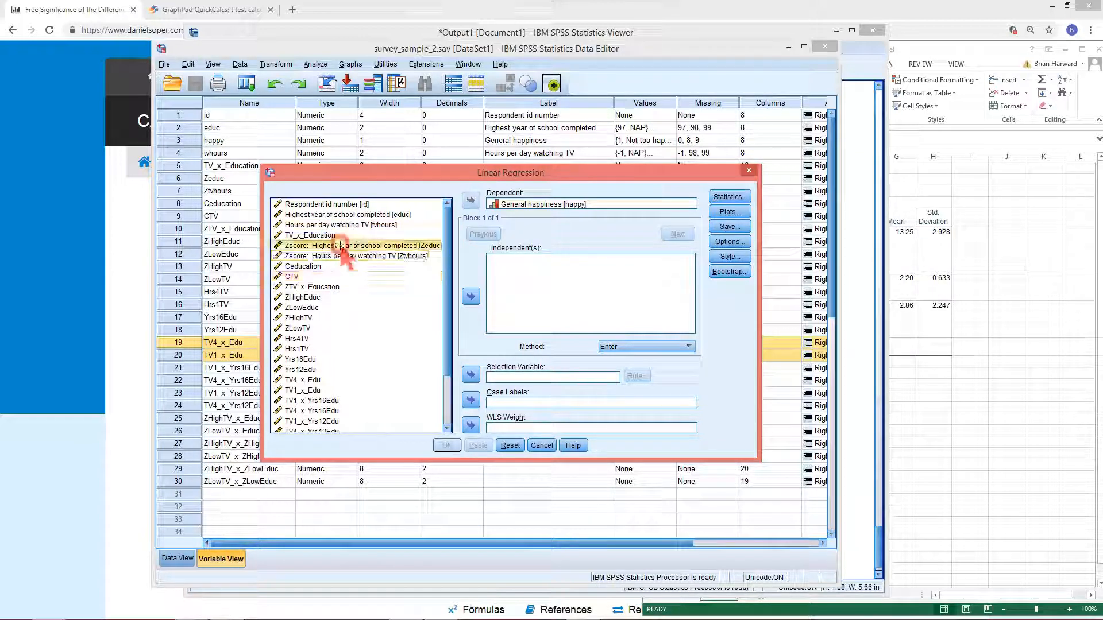
pyautogui.click(469, 295)
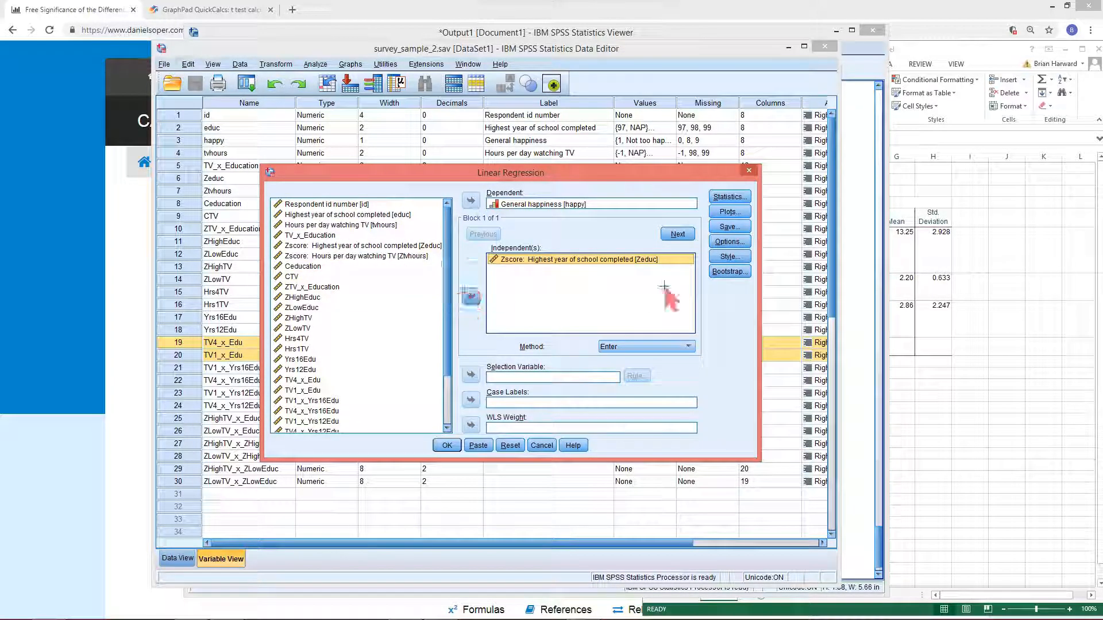
pyautogui.click(471, 297)
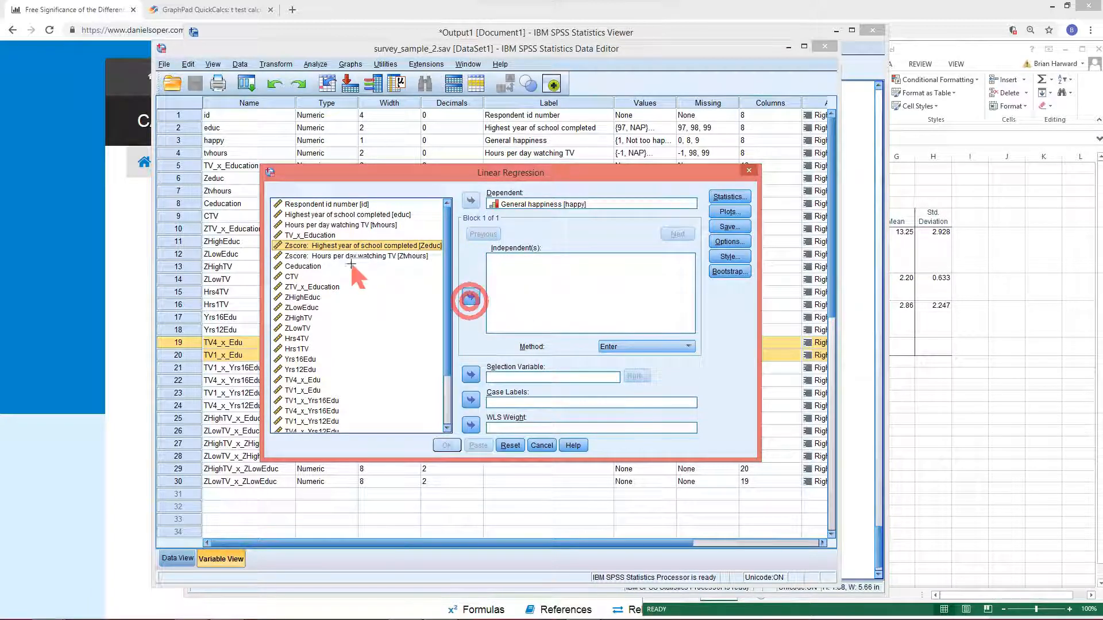
pyautogui.click(324, 211)
pyautogui.click(469, 293)
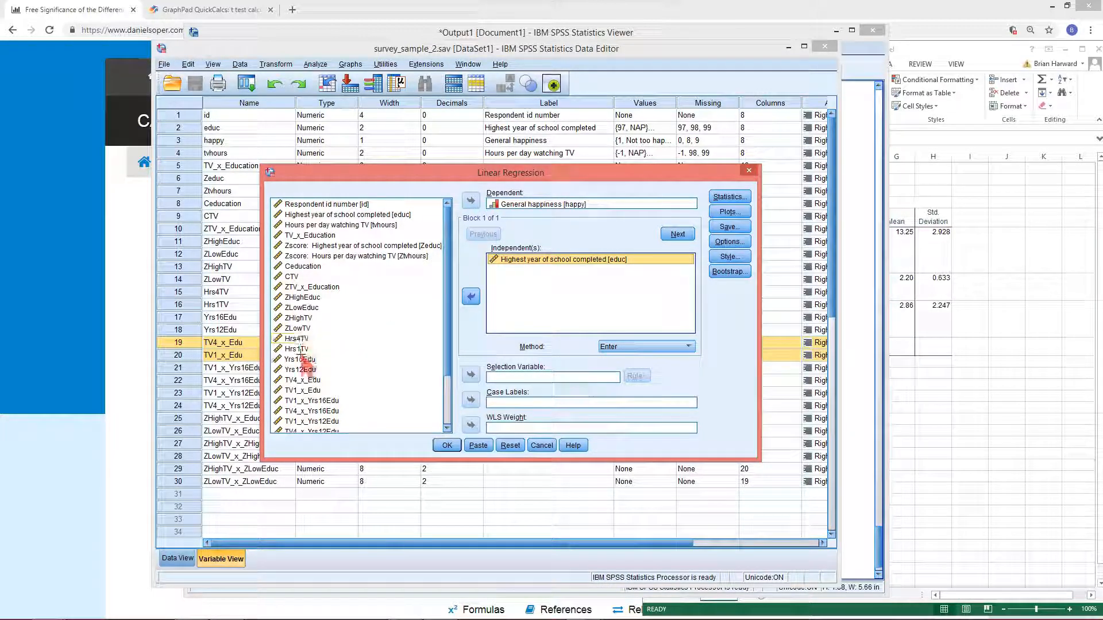
# Add Hrs4TV and TV4_x_Edu as independent variables and run the regression
pyautogui.scroll(-1, 299, 340)
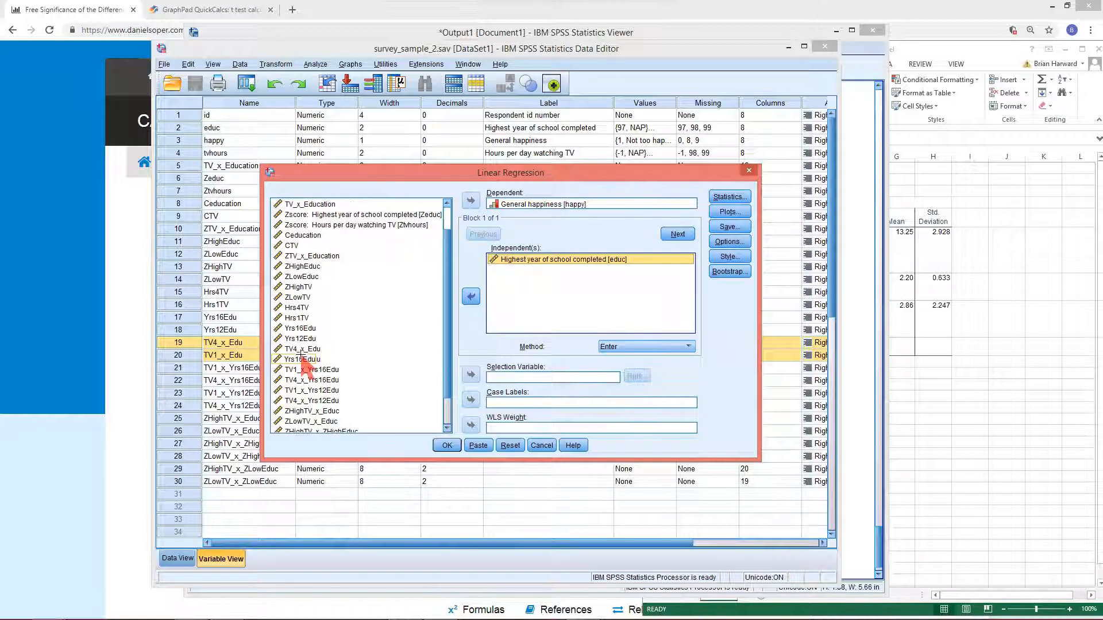
pyautogui.click(296, 307)
pyautogui.click(471, 296)
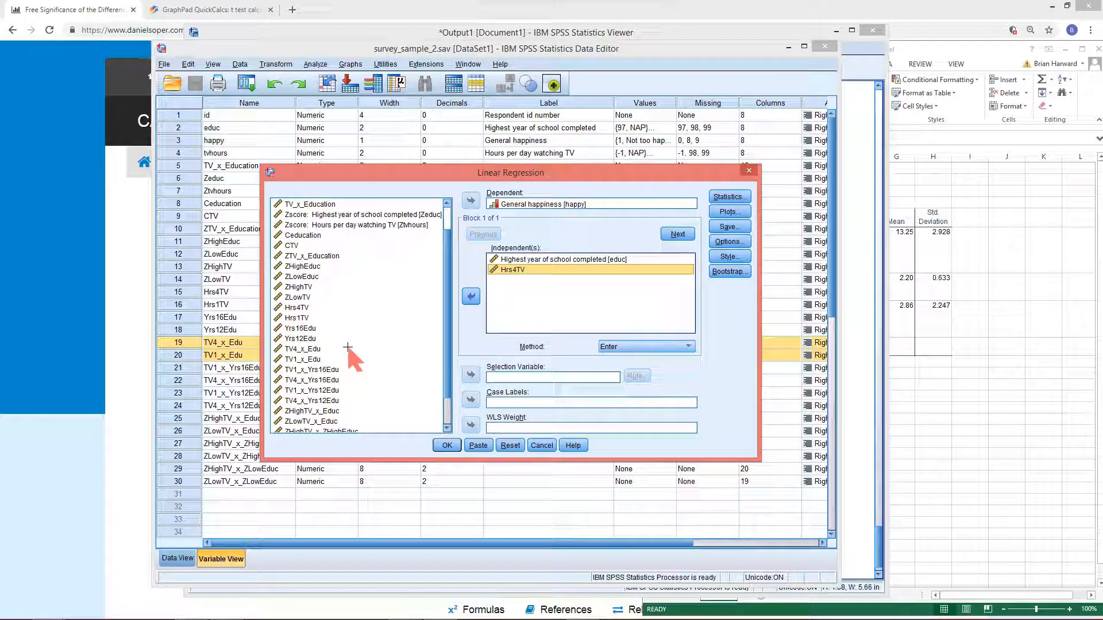
pyautogui.click(299, 349)
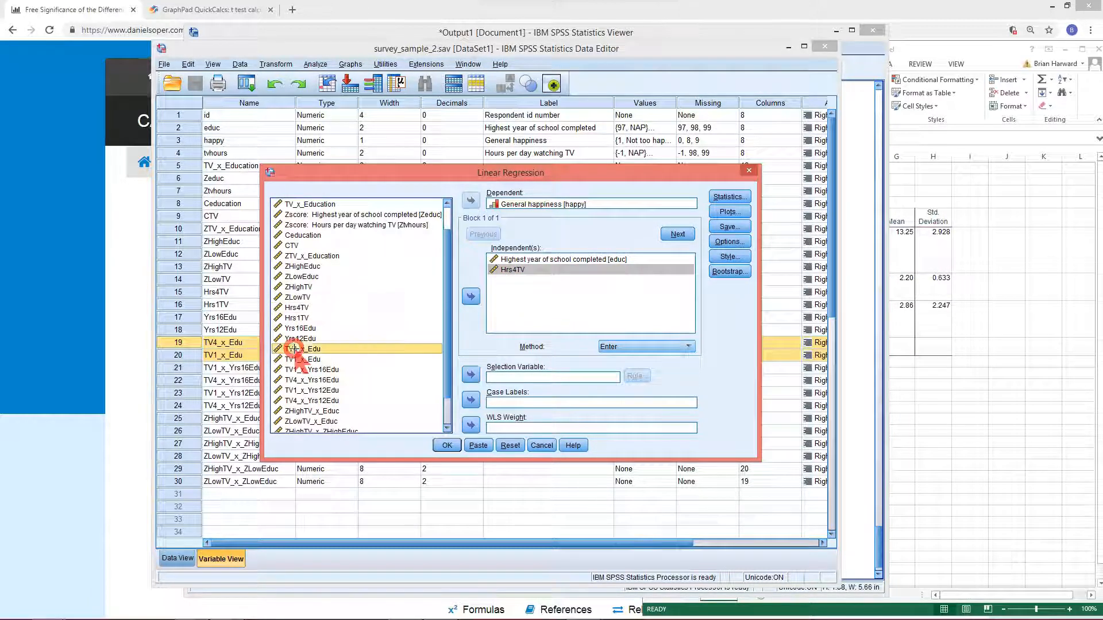
pyautogui.click(471, 295)
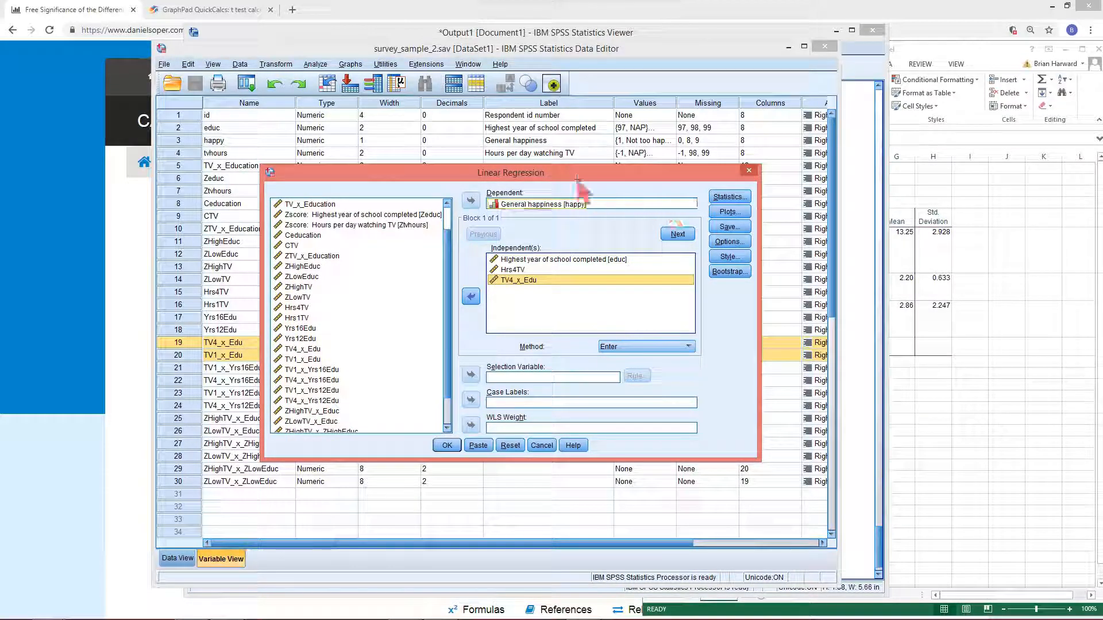
pyautogui.click(446, 445)
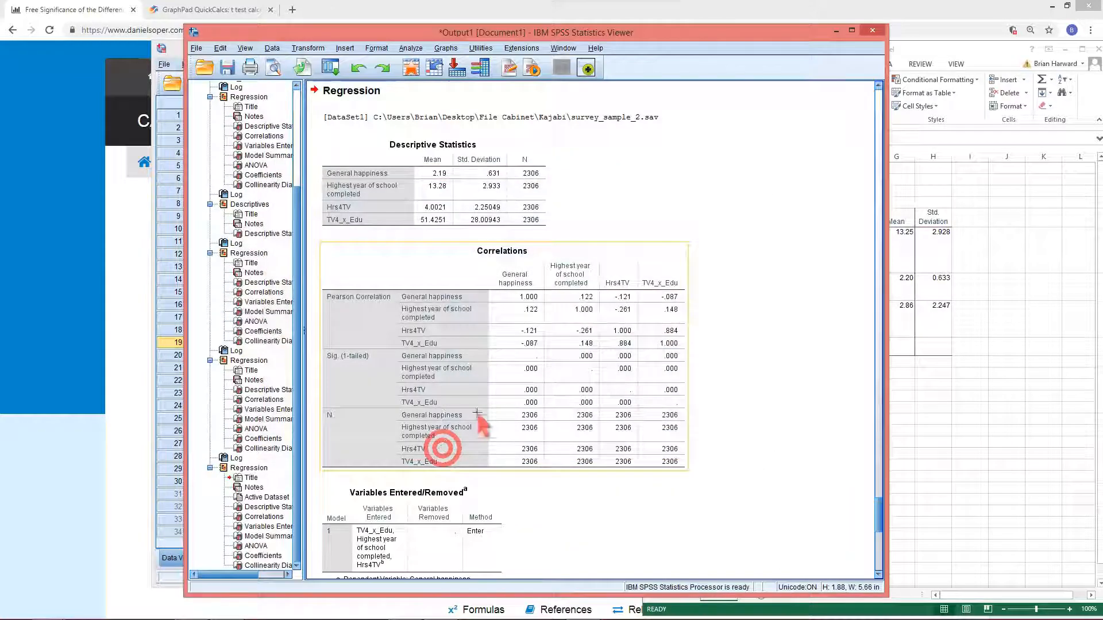
# Reopen Linear Regression and remove Hrs4TV and TV4_x_Edu from the independent variables
pyautogui.scroll(-10, 523, 431)
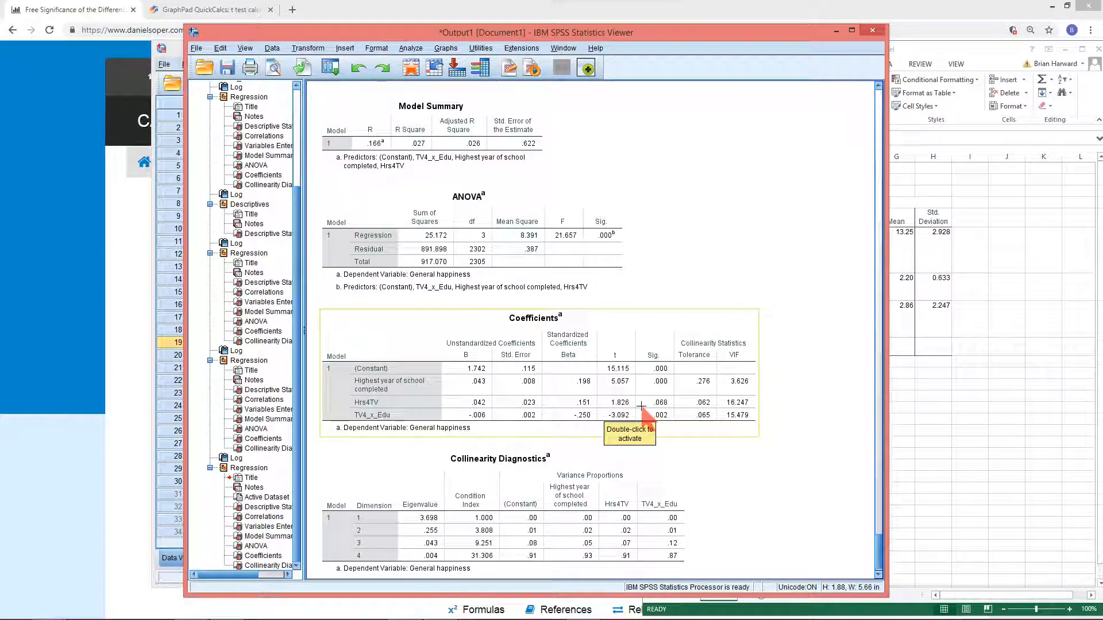
pyautogui.moveTo(641, 368)
pyautogui.mouseDown()
pyautogui.moveTo(665, 403)
pyautogui.moveTo(695, 413)
pyautogui.moveTo(681, 398)
pyautogui.mouseUp()
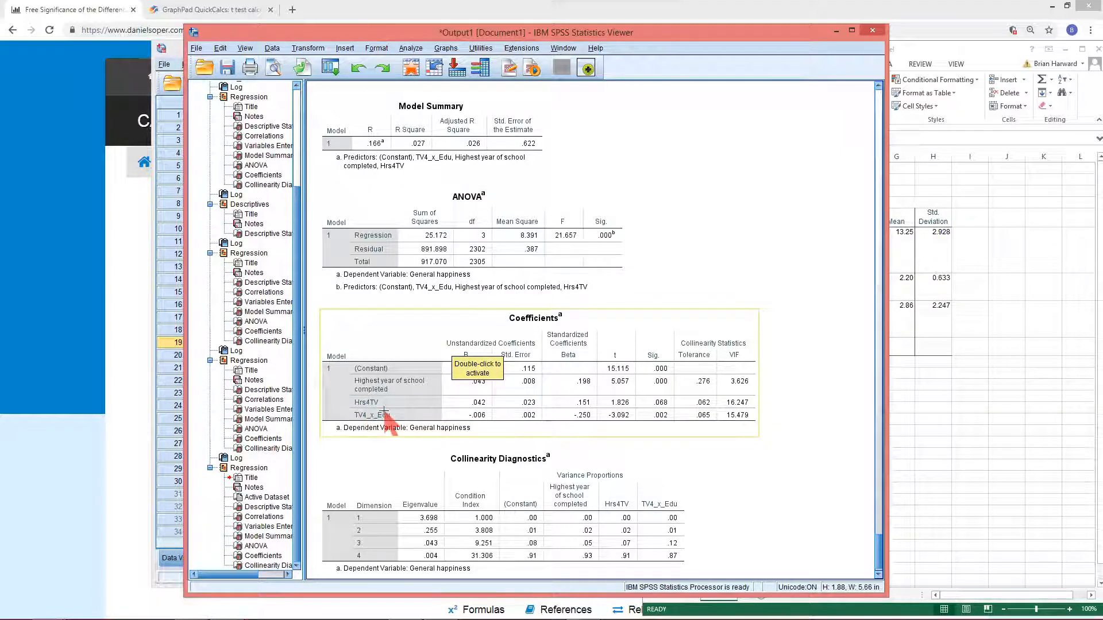
pyautogui.click(330, 68)
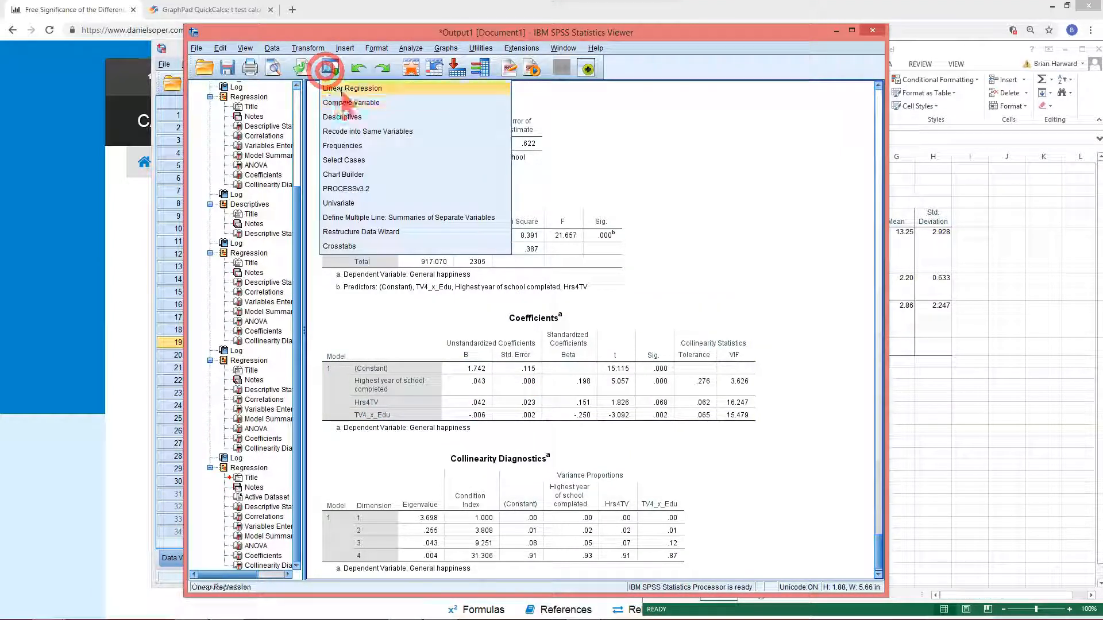
pyautogui.click(344, 88)
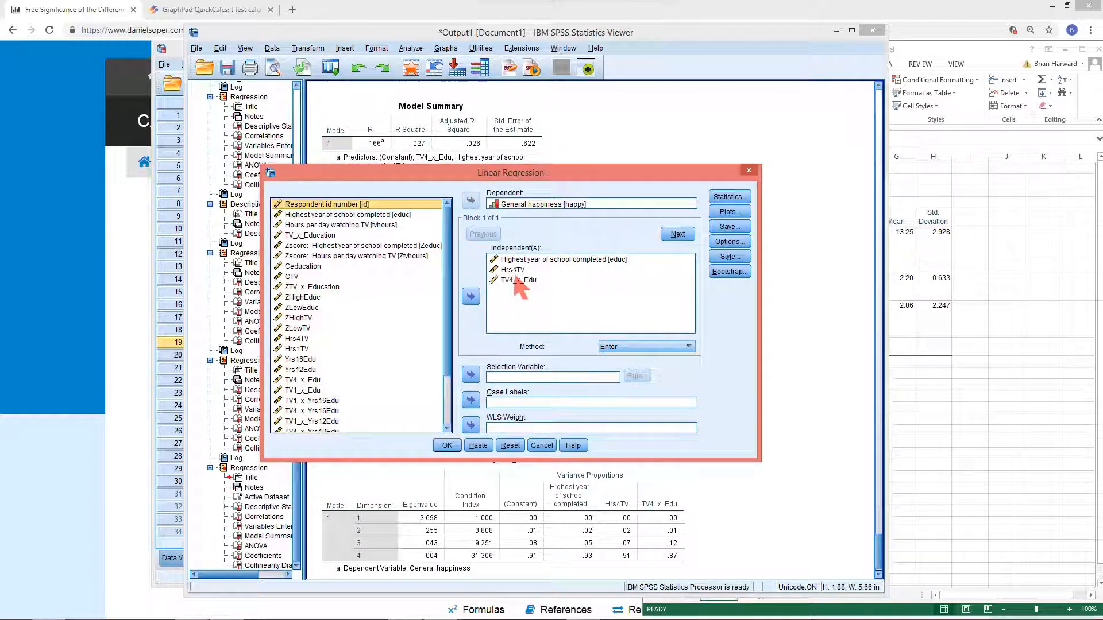
pyautogui.click(513, 270)
pyautogui.keyDown('shift'); pyautogui.click(514, 281); pyautogui.keyUp('shift')
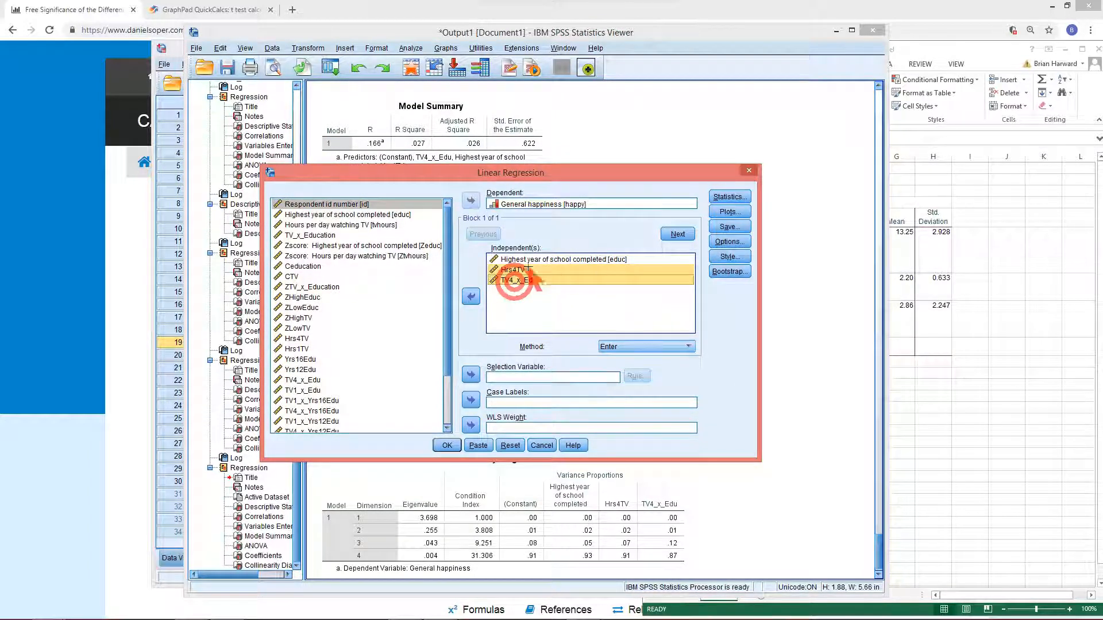
pyautogui.click(471, 296)
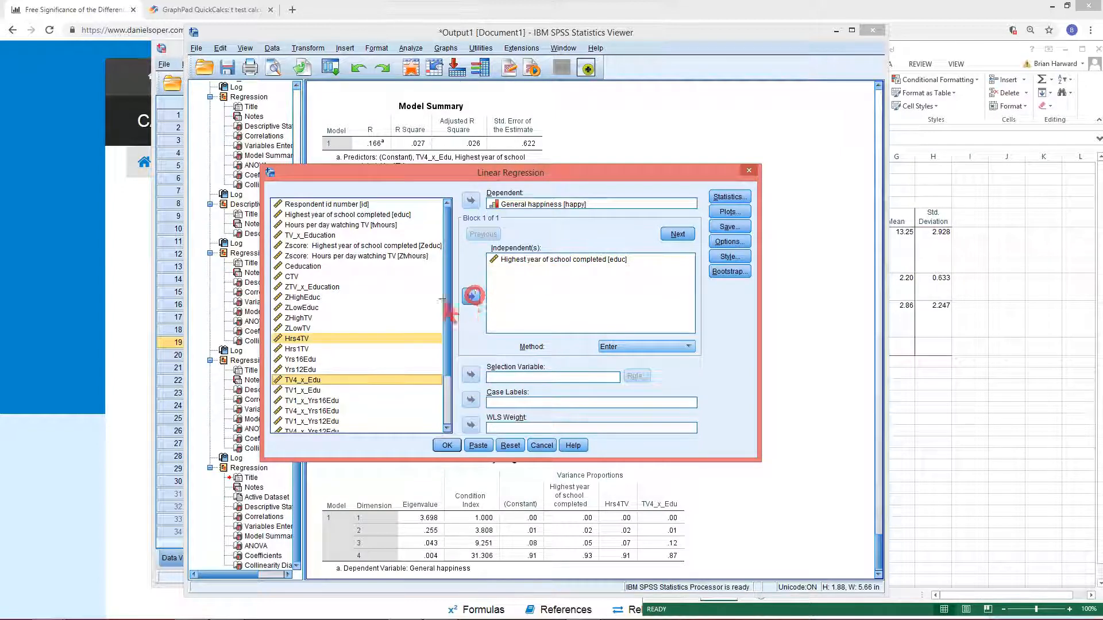
# Add Hrs1TV and TV1_x_Edu as independent variables and run the regression
pyautogui.click(315, 349)
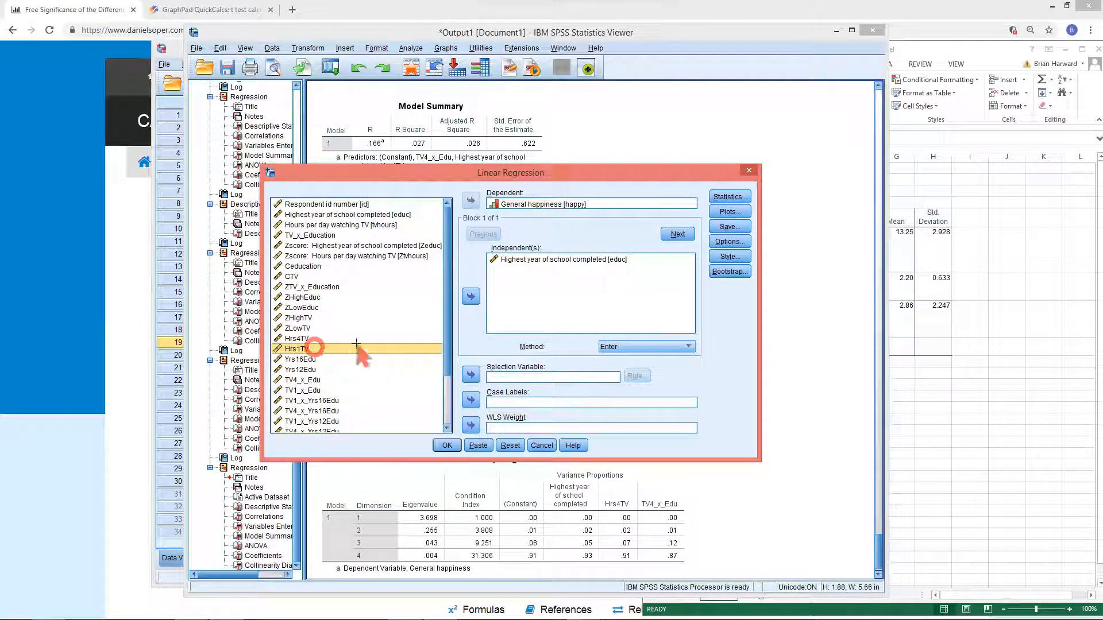
pyautogui.click(472, 297)
pyautogui.click(300, 390)
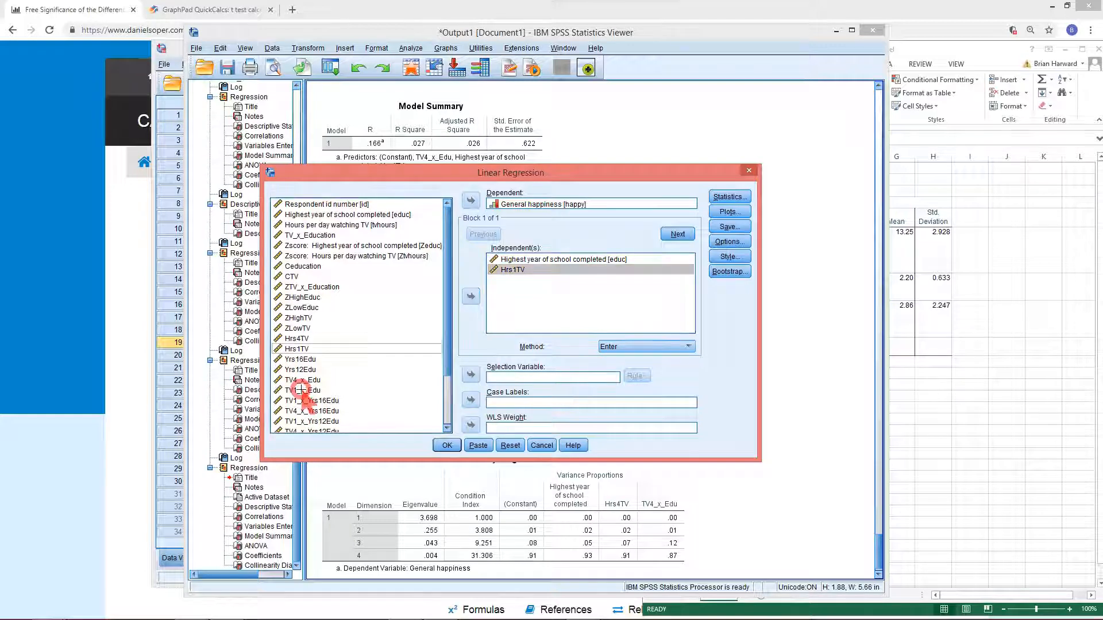
pyautogui.click(470, 296)
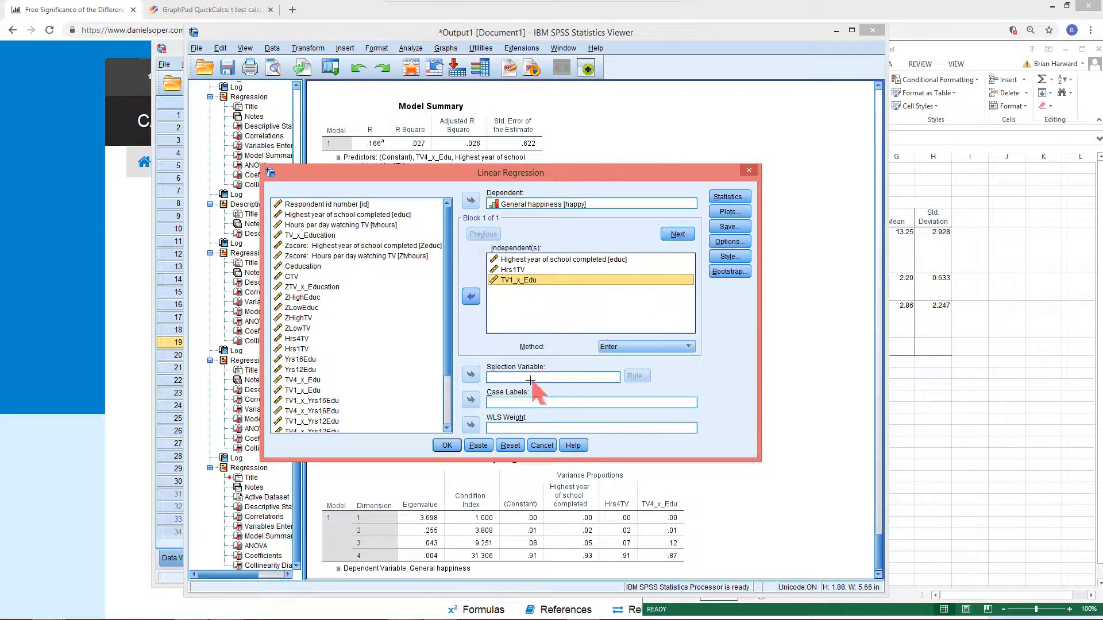
pyautogui.click(449, 445)
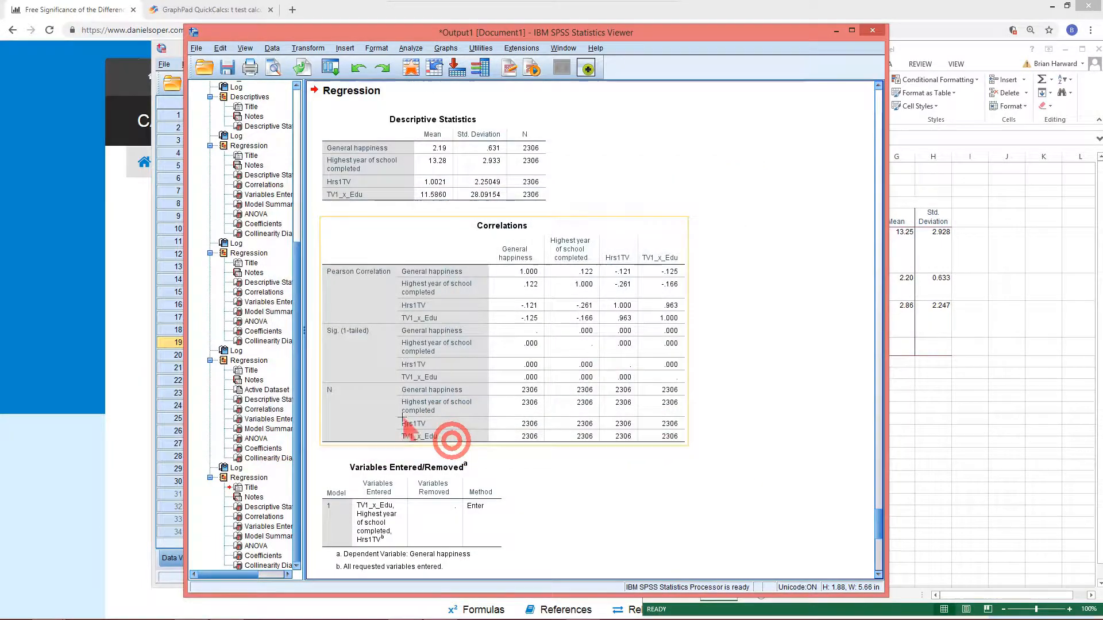
# Examine the new regression's coefficients, ANOVA and correlations tables in the output
pyautogui.scroll(-10, 385, 435)
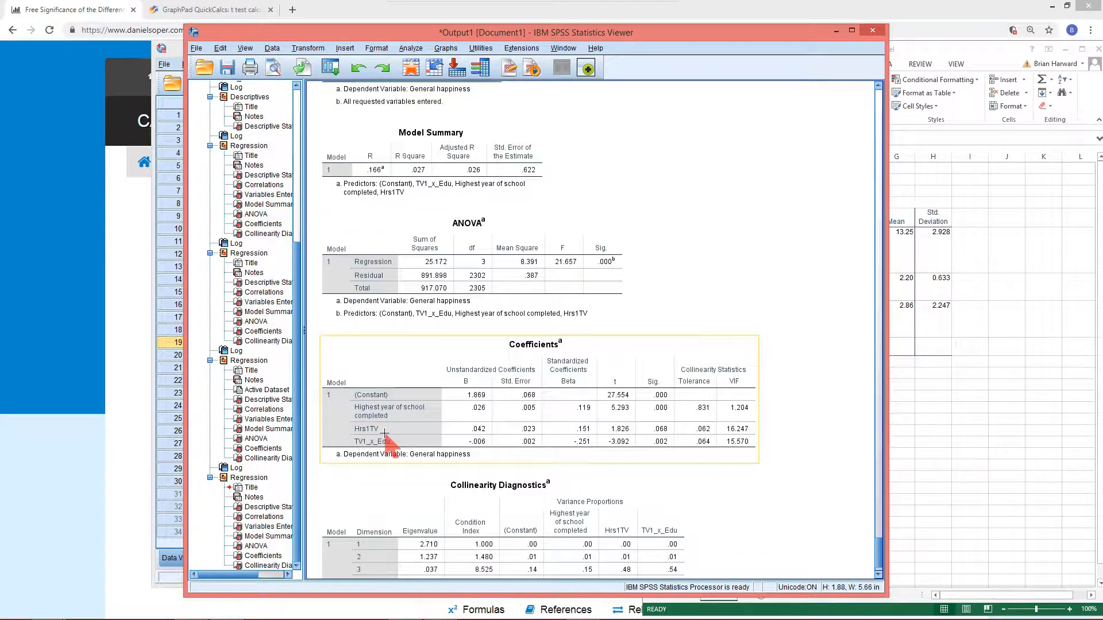
pyautogui.scroll(-1, 385, 435)
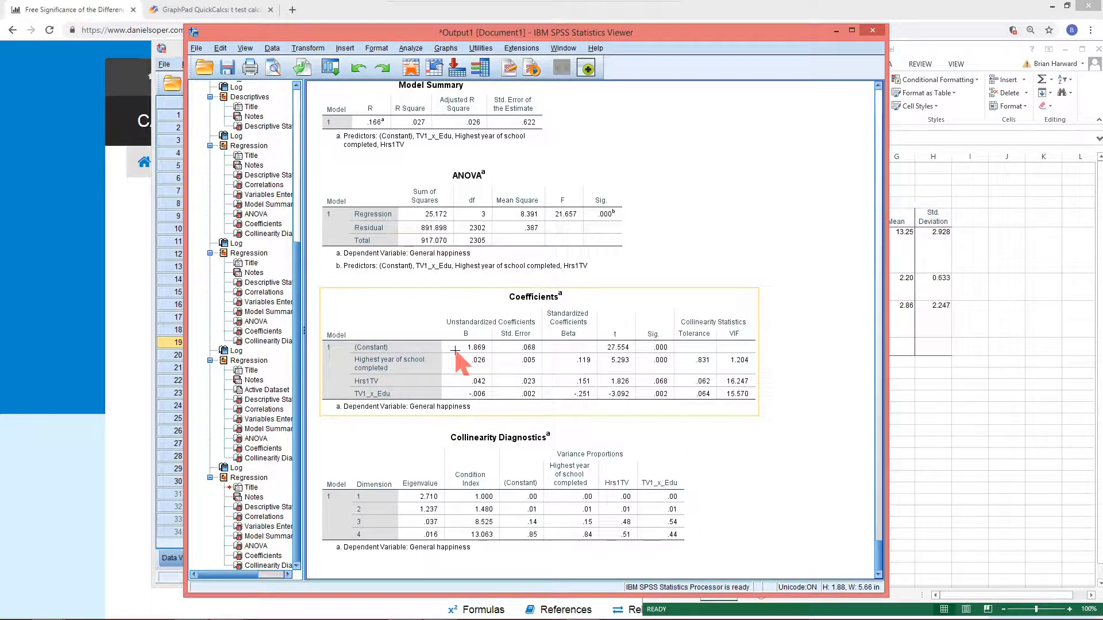
pyautogui.moveTo(656, 362); pyautogui.dragTo(455, 344)
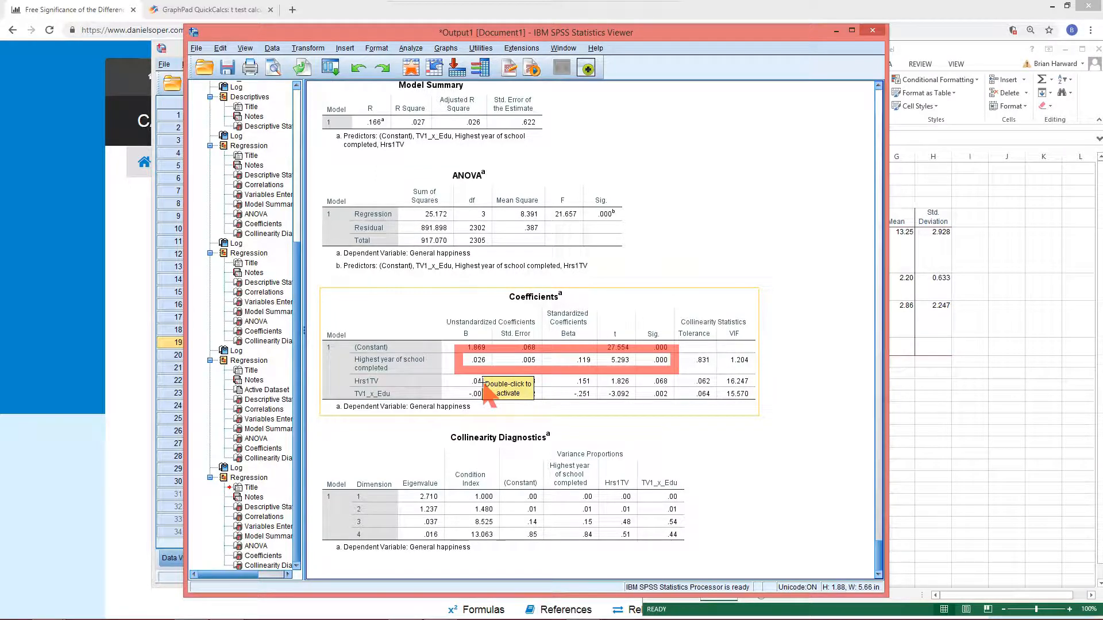
pyautogui.click(625, 444)
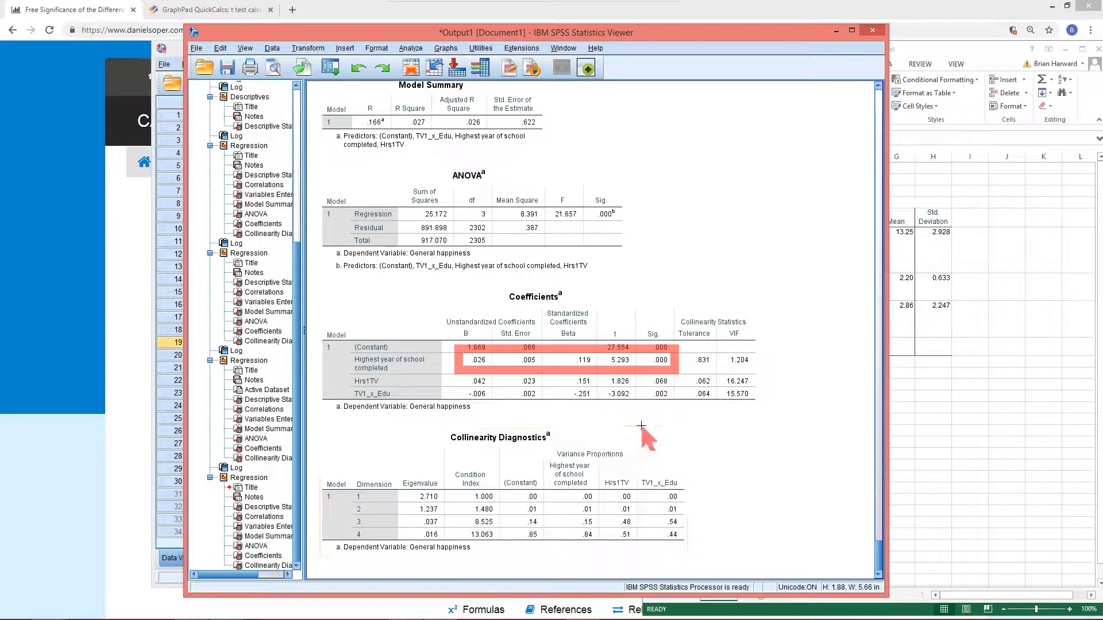
pyautogui.click(659, 409)
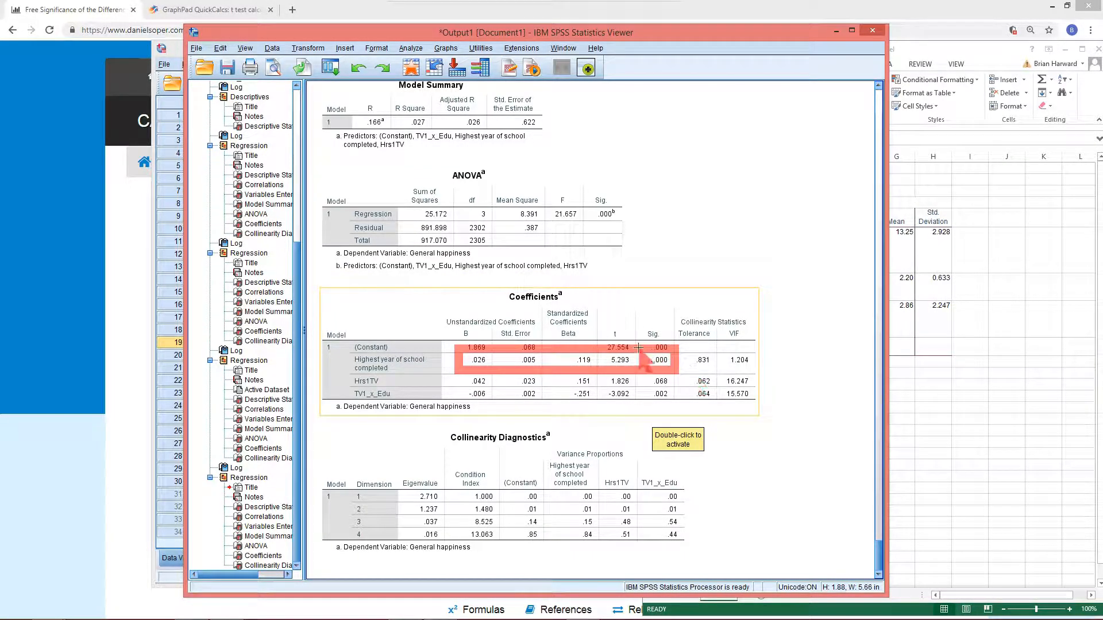
pyautogui.click(711, 416)
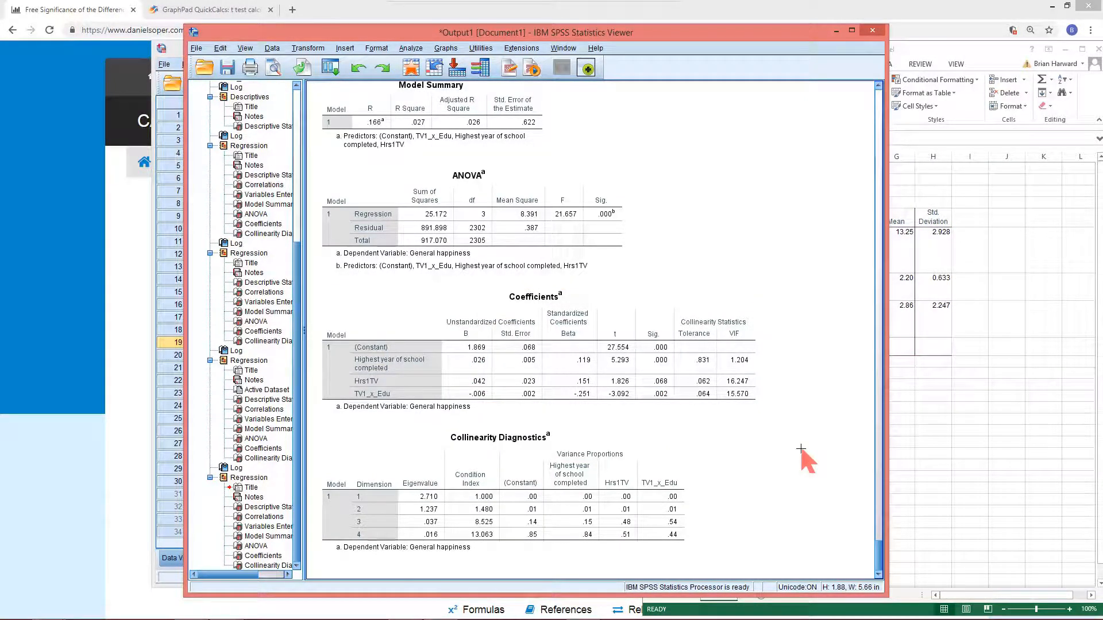
pyautogui.scroll(1, 455, 342)
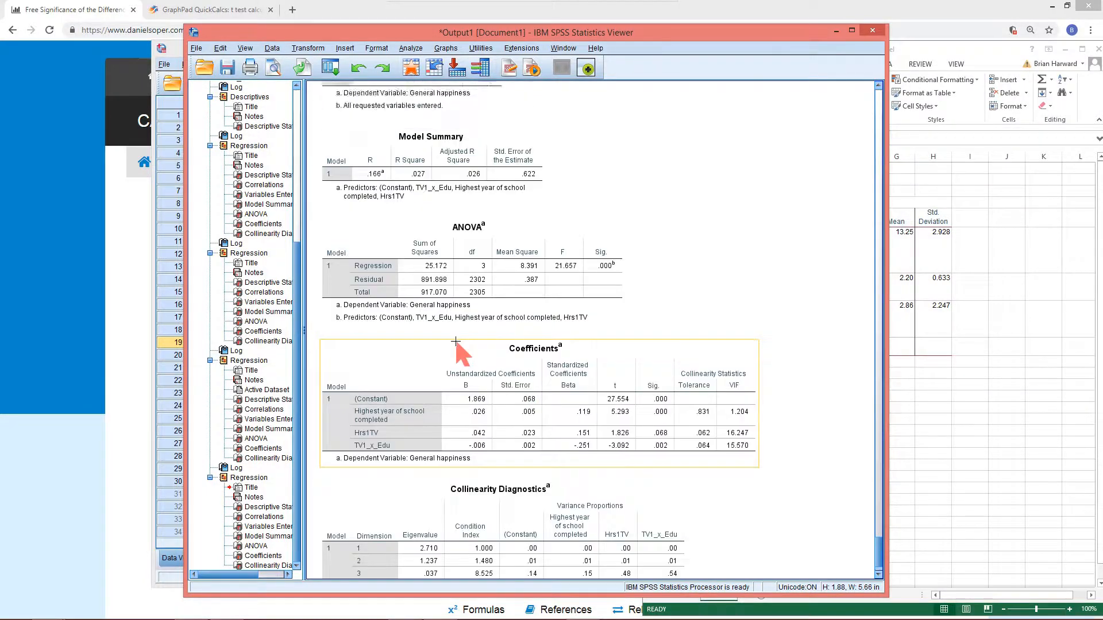
pyautogui.scroll(7, 455, 342)
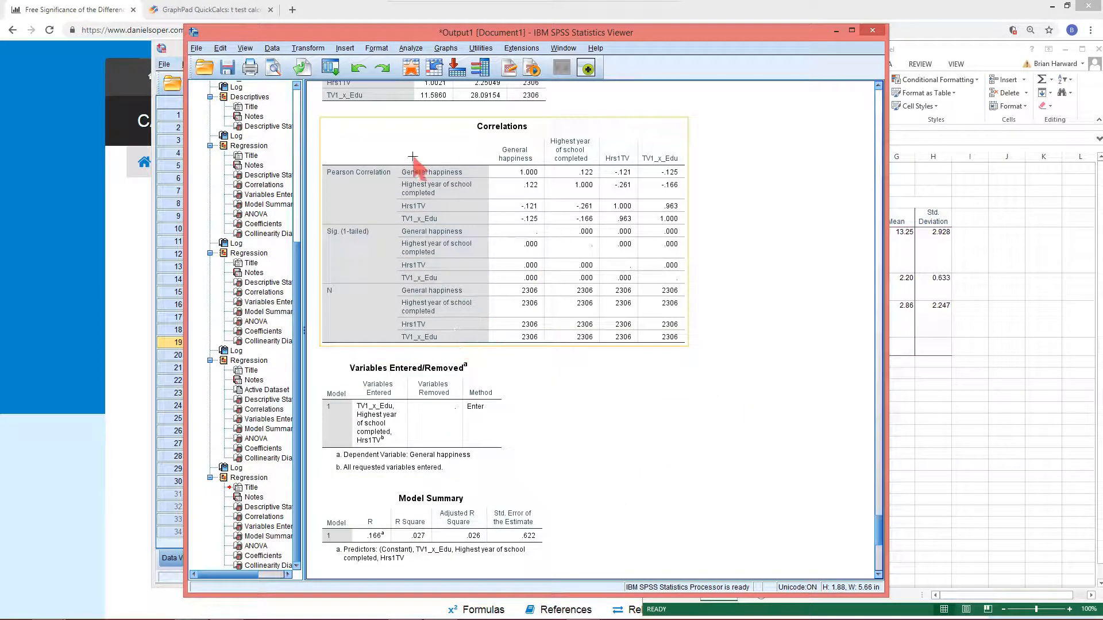
pyautogui.scroll(4, 412, 156)
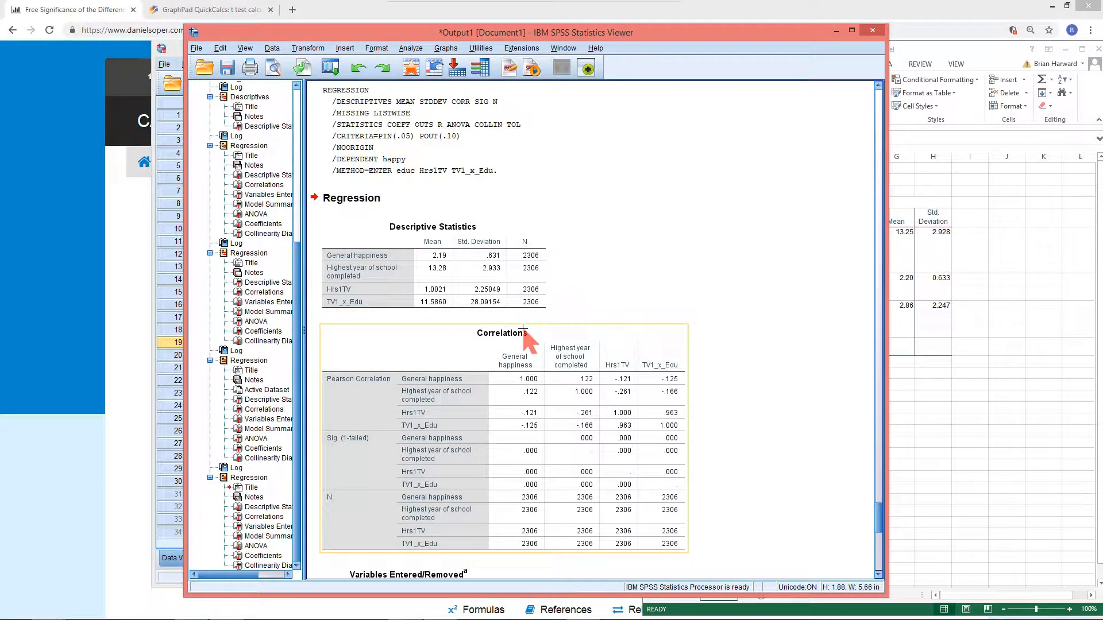
pyautogui.scroll(-5, 428, 402)
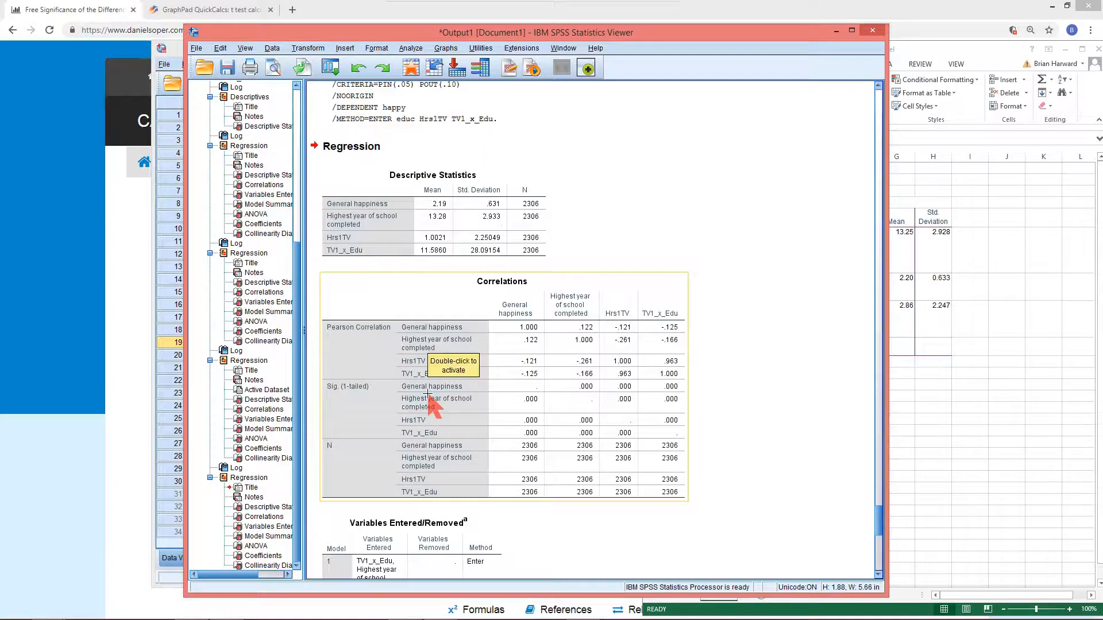
pyautogui.scroll(4, 459, 270)
pyautogui.scroll(-10, 487, 213)
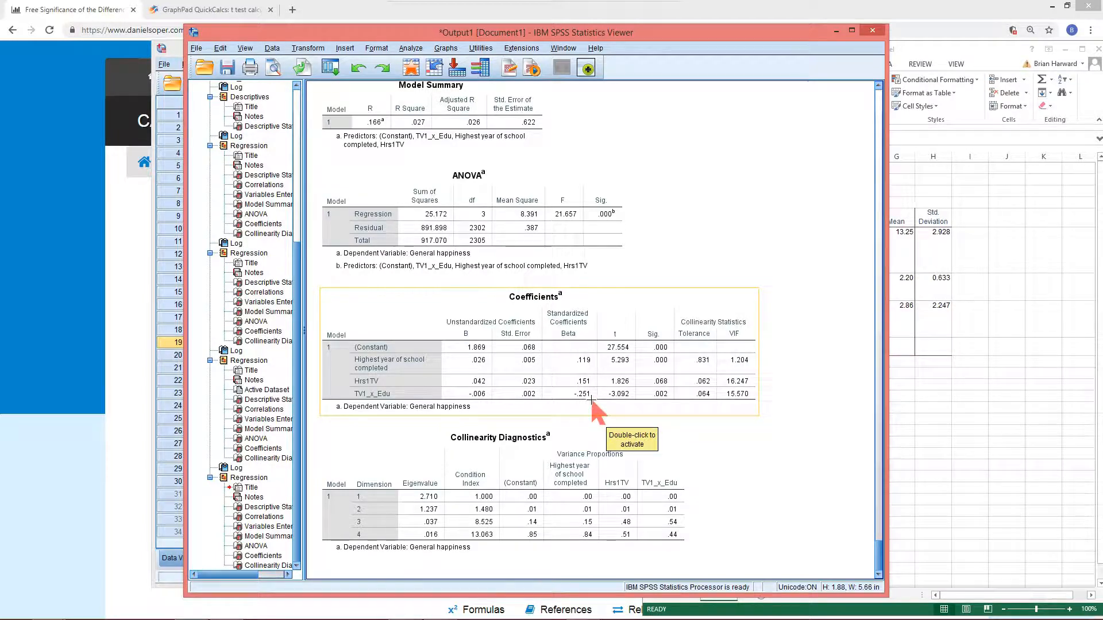
# In the slopes-difference calculator, enter 2306 as the sample size for line 1
pyautogui.click(62, 258)
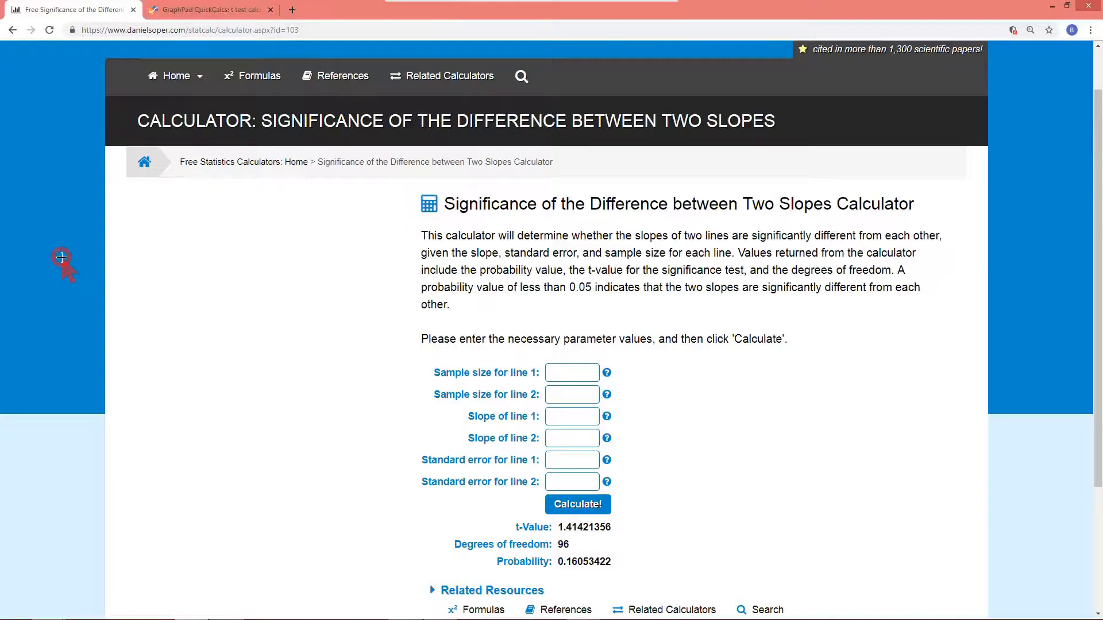
pyautogui.click(561, 374)
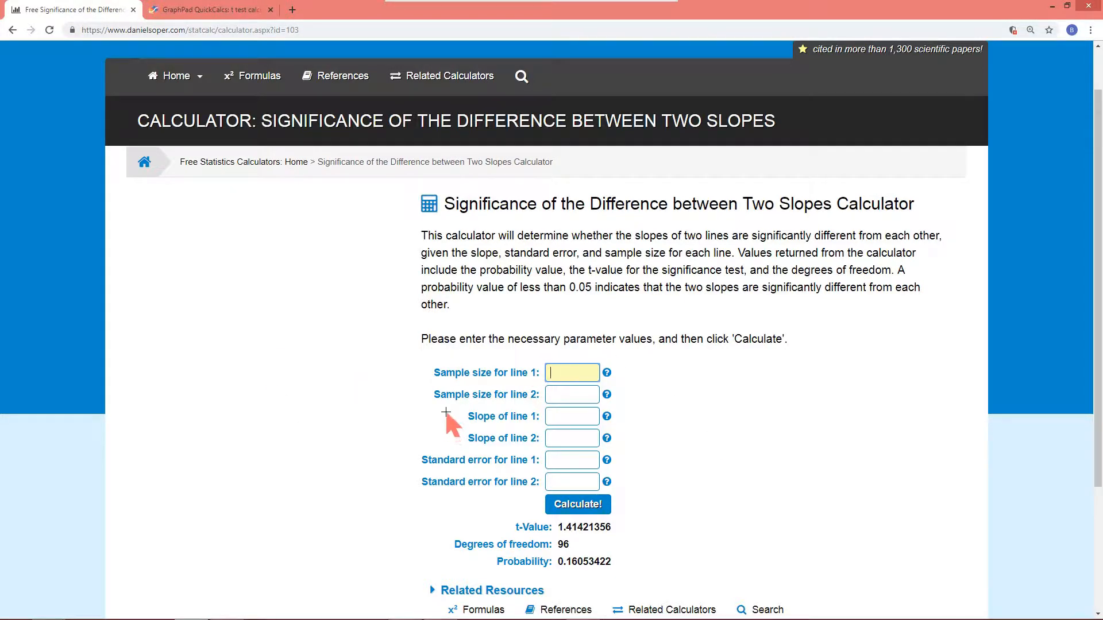
pyautogui.click(213, 10)
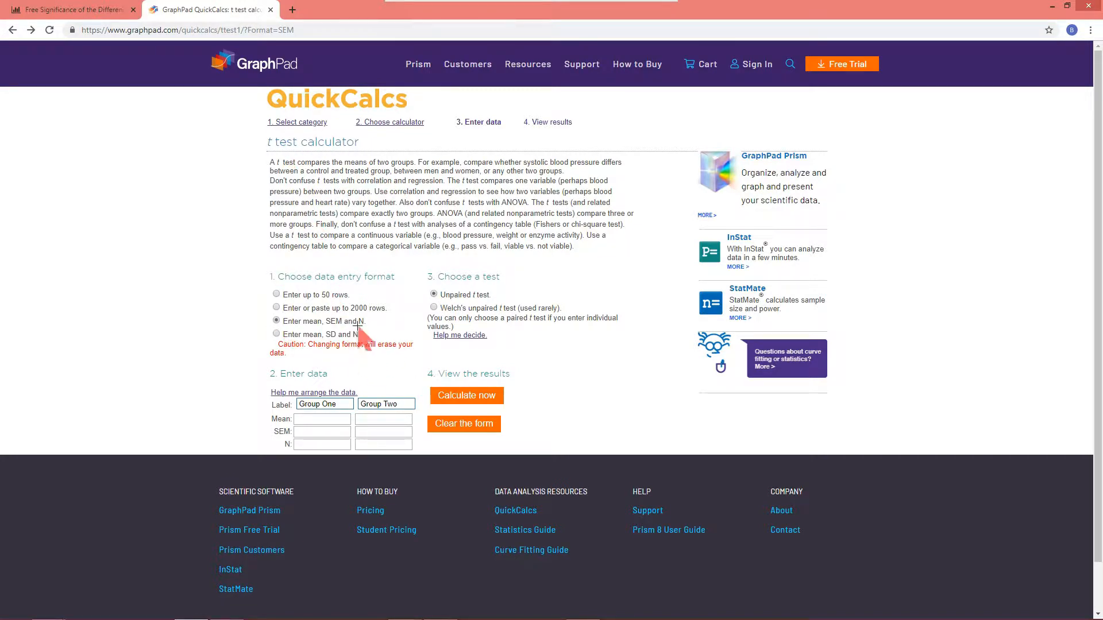
pyautogui.click(84, 10)
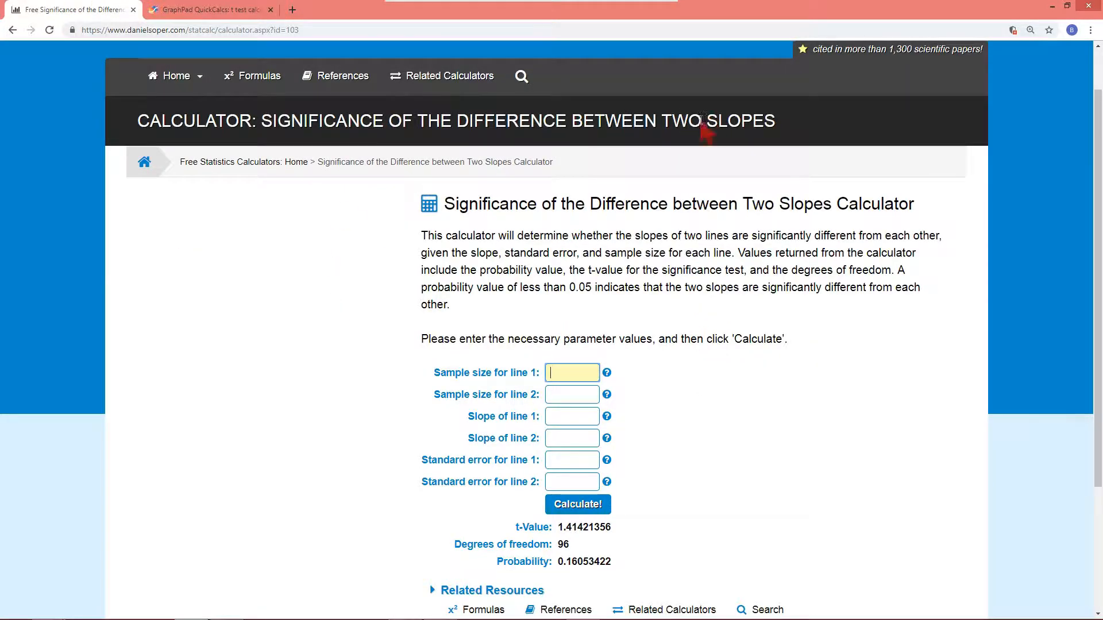
pyautogui.scroll(-1, 369, 363)
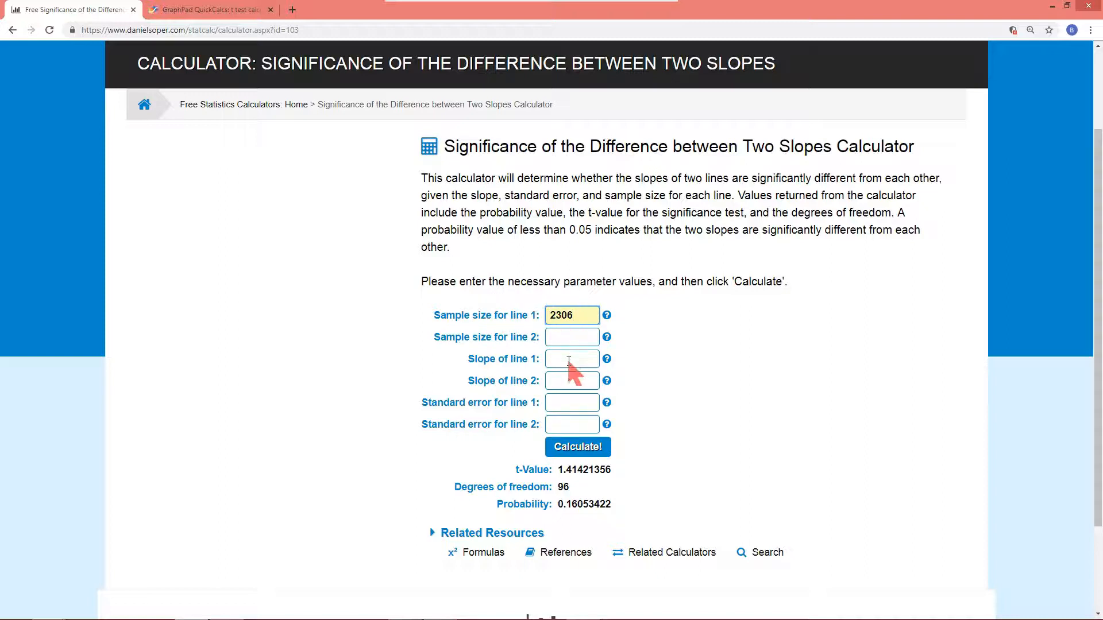
# Open the Coefficients table for editing and copy the standard error for Highest year of school completed
pyautogui.moveTo(143, 617)
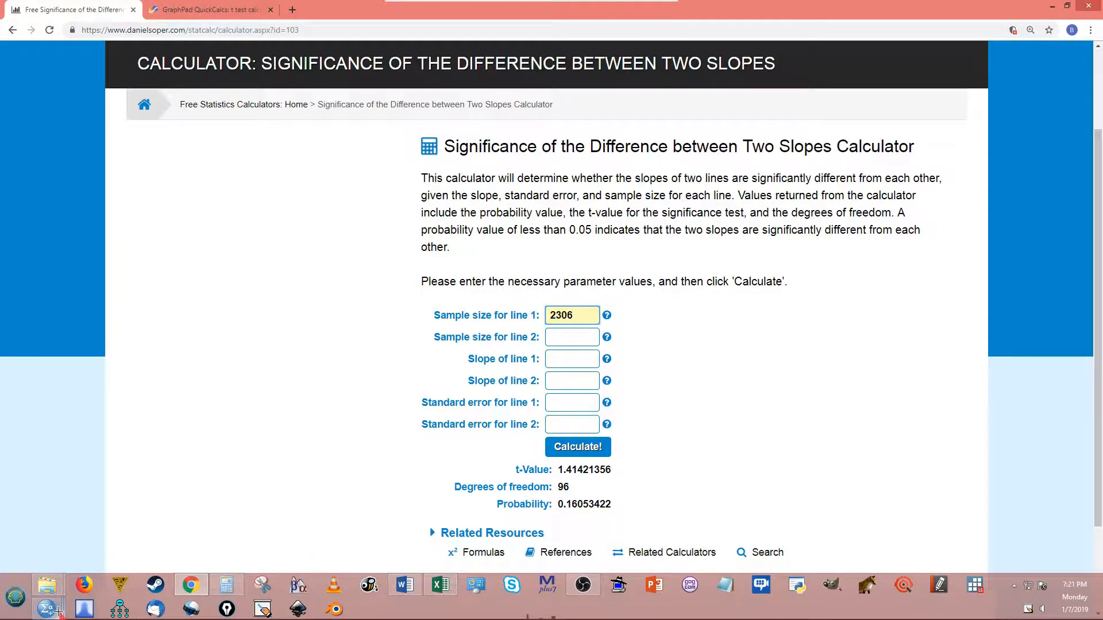
pyautogui.moveTo(51, 610)
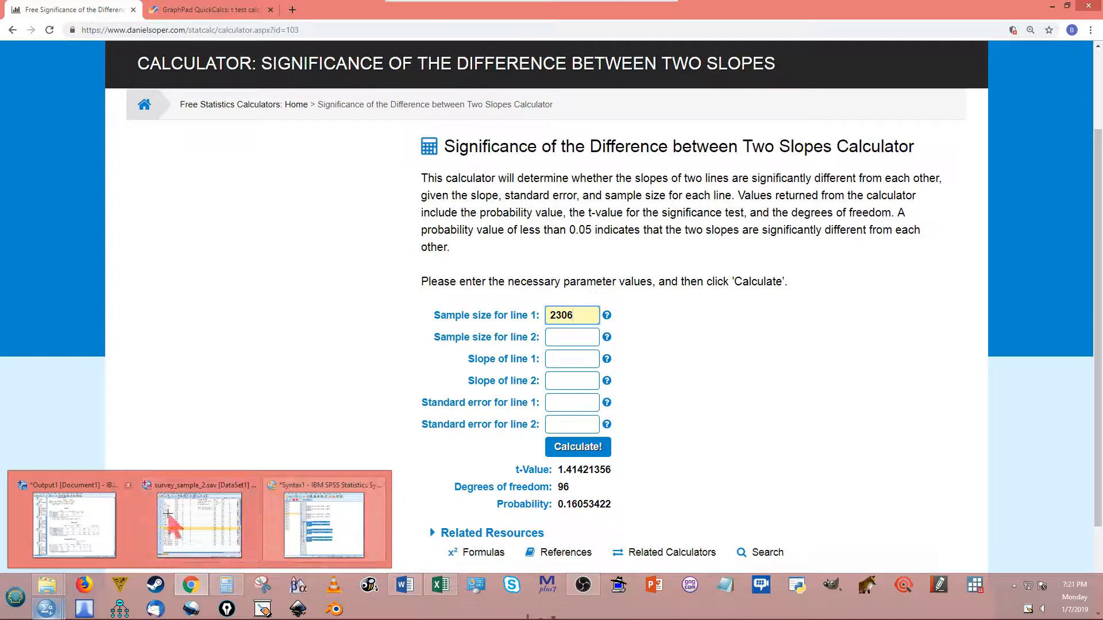
pyautogui.click(69, 508)
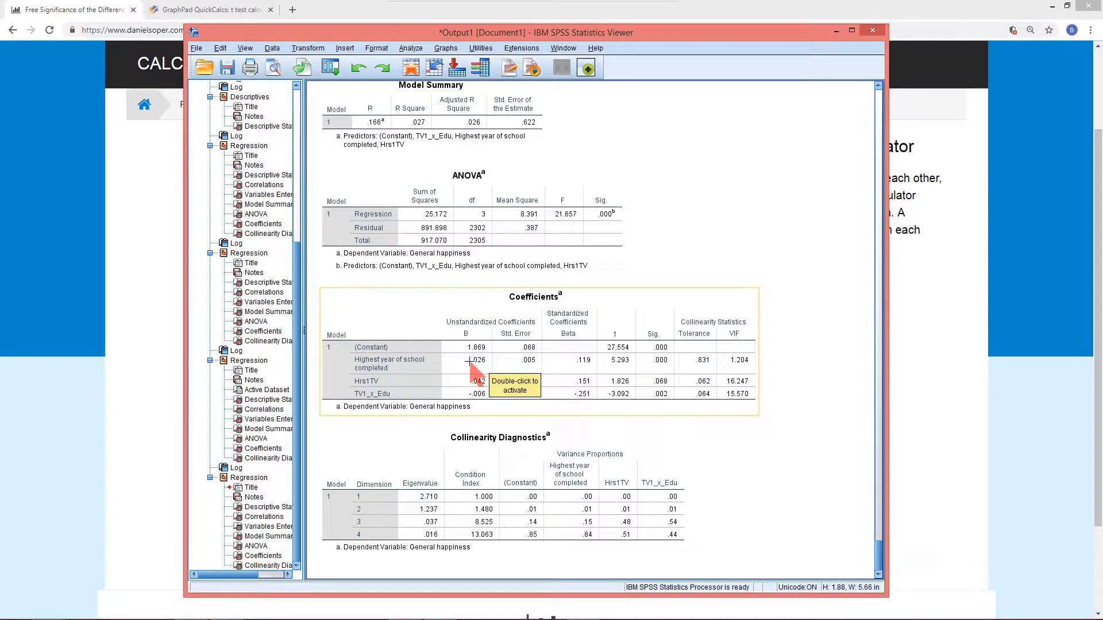
pyautogui.click(531, 362)
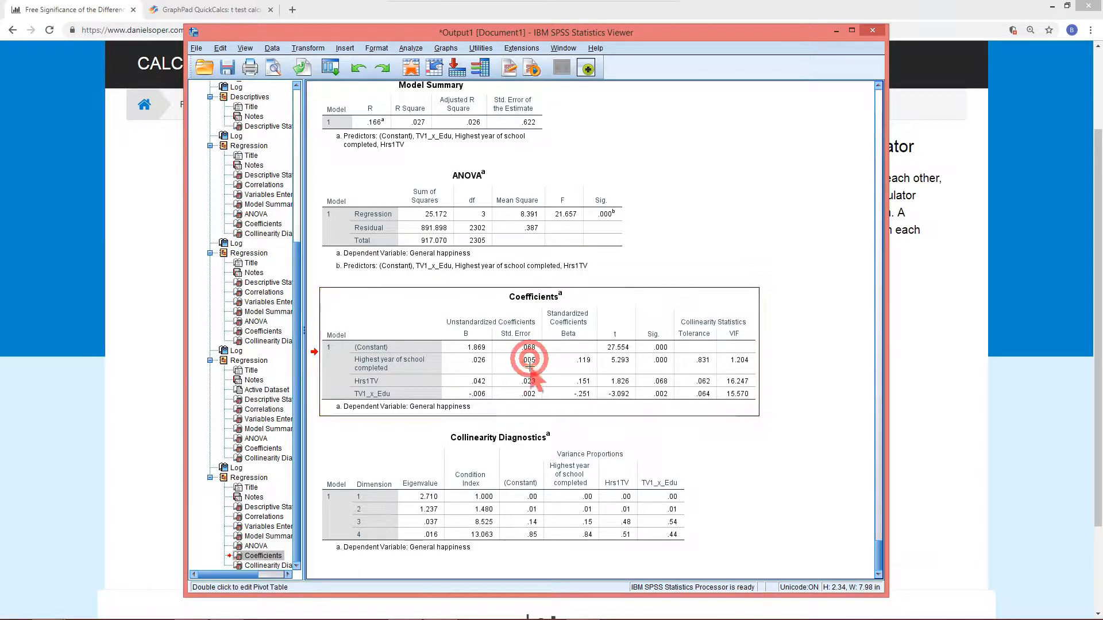
pyautogui.doubleClick(530, 361)
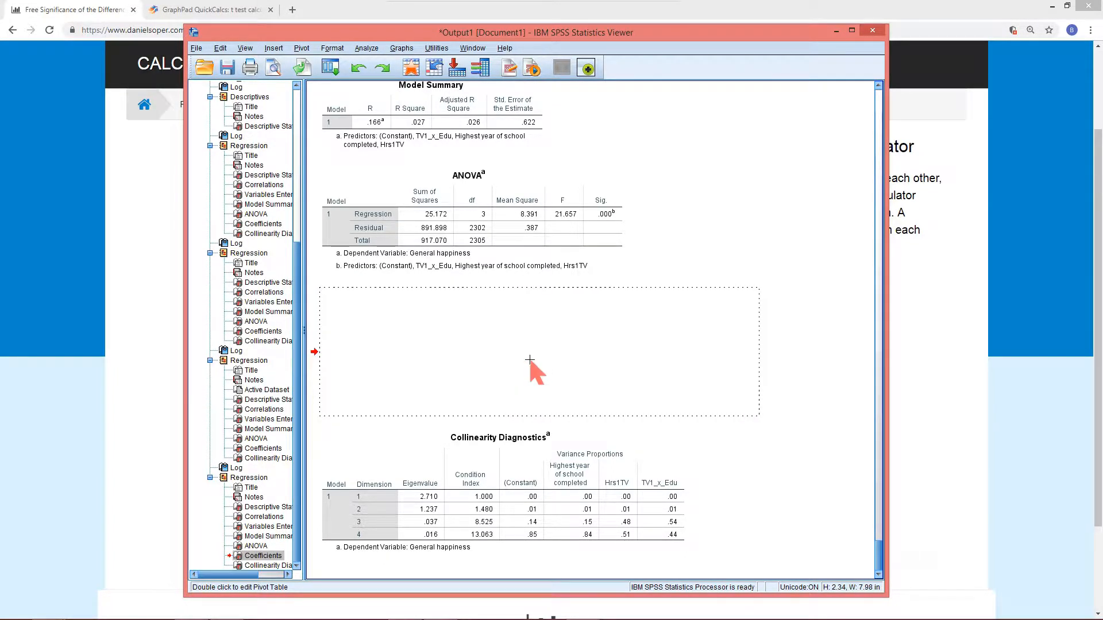
pyautogui.click(530, 360)
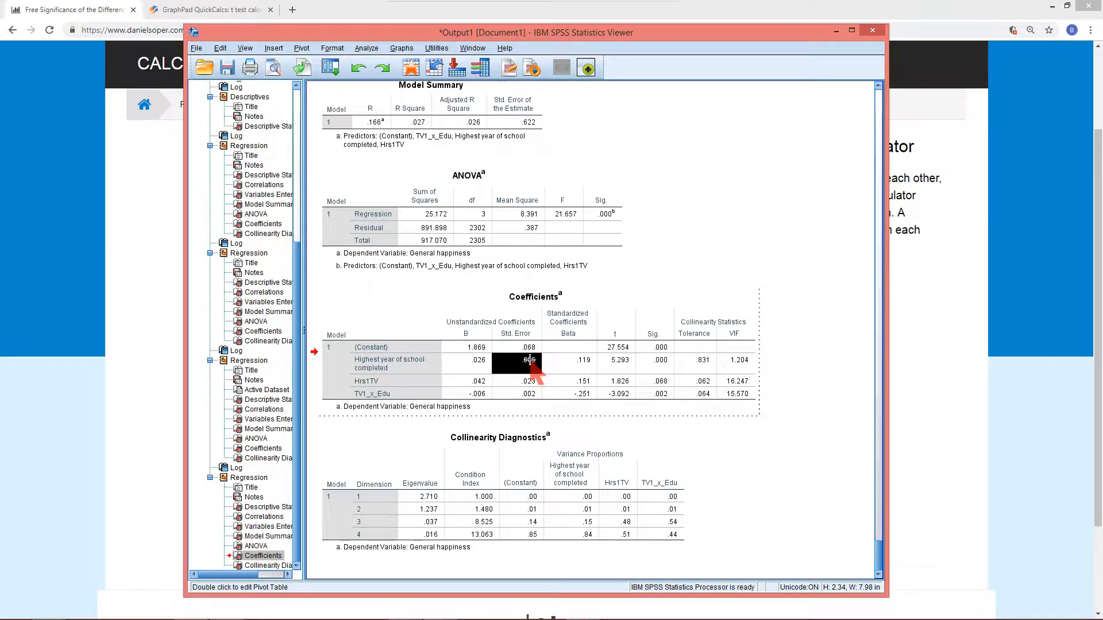
pyautogui.doubleClick(530, 360)
pyautogui.hotkey('ctrl', 'c')
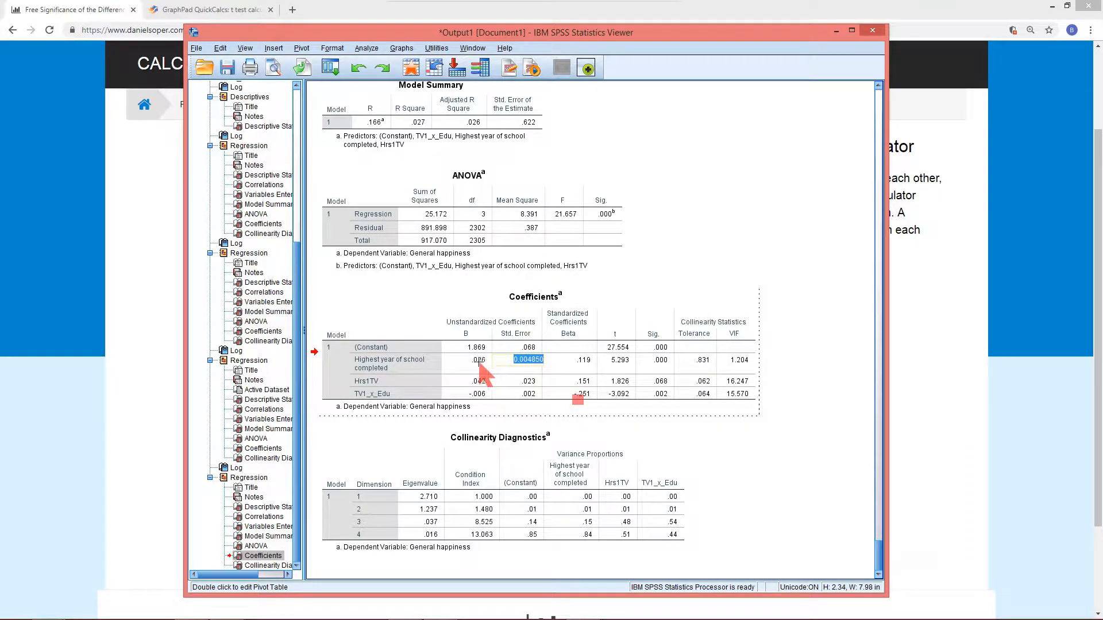
# Paste 0.00485 into the calculator's standard error for line 1
pyautogui.click(158, 270)
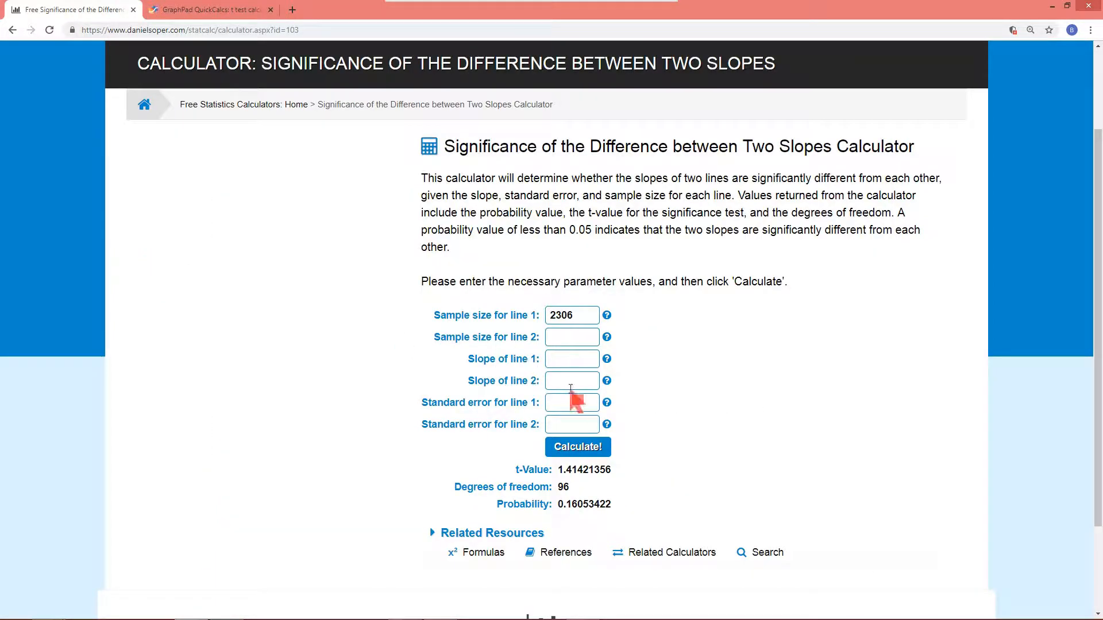
pyautogui.click(567, 404)
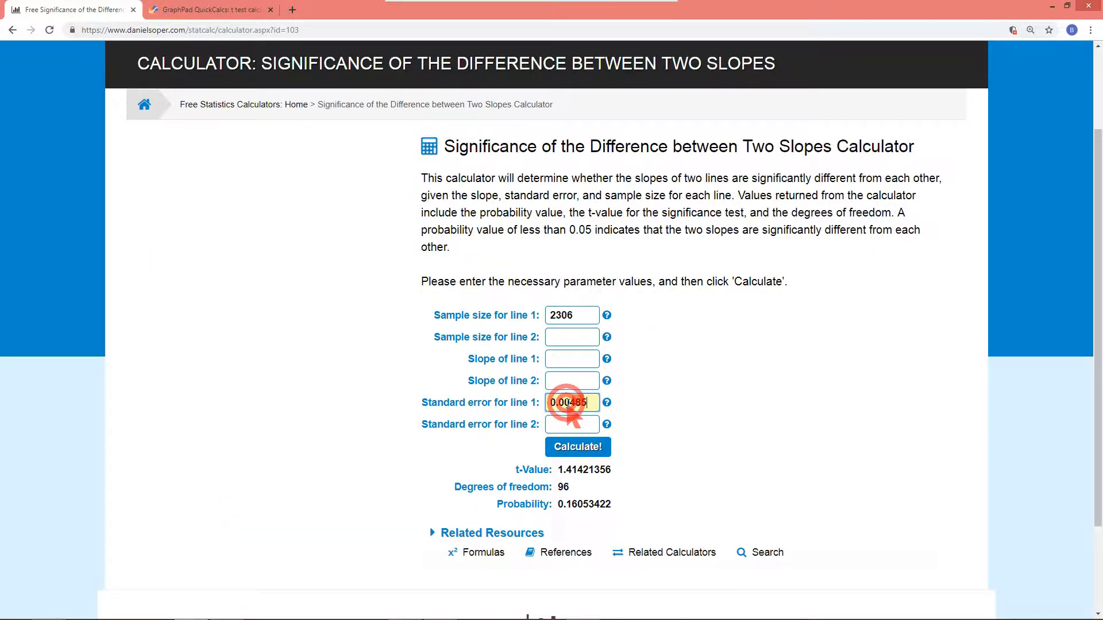
pyautogui.hotkey('ctrl', 'v')
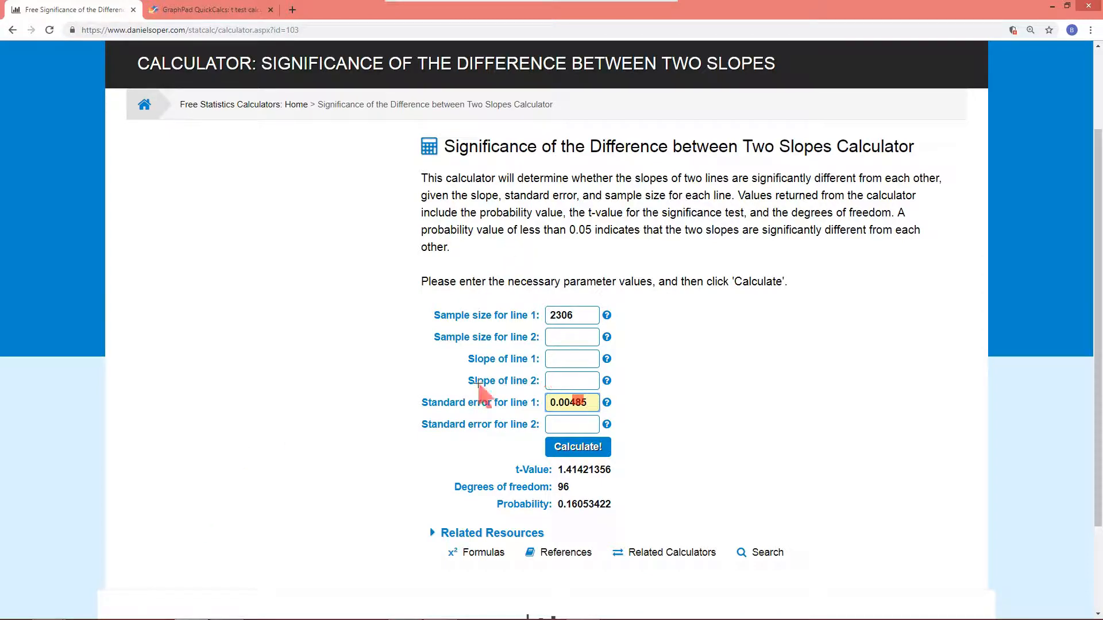
# Copy the education coefficient from the Coefficients table and paste 0.02566 as the calculator's slope of line 1
pyautogui.moveTo(92, 613)
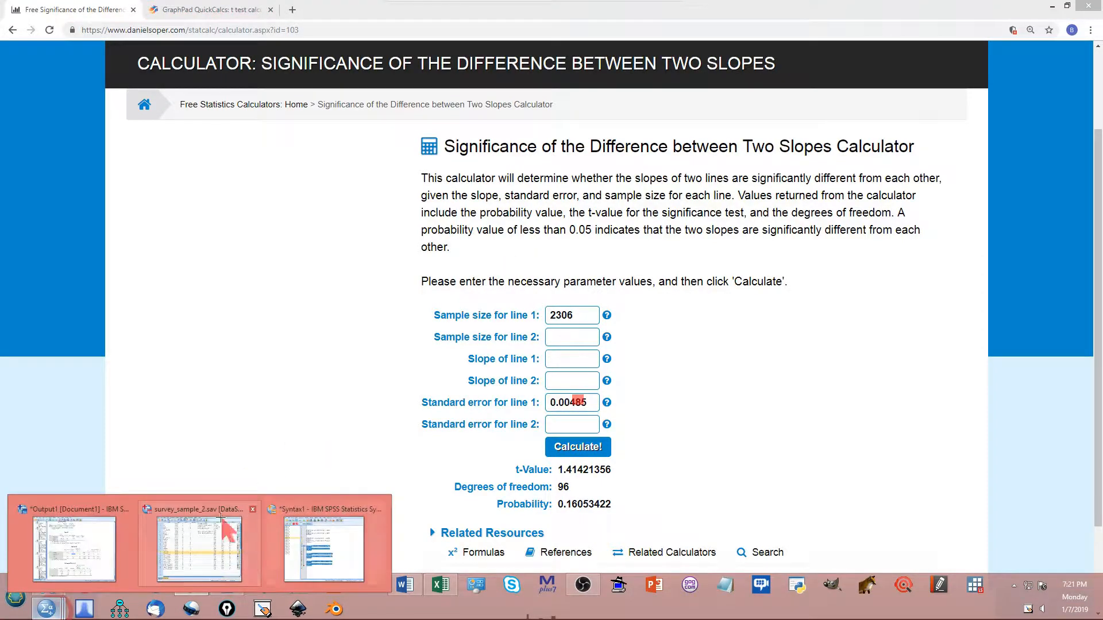
pyautogui.click(82, 538)
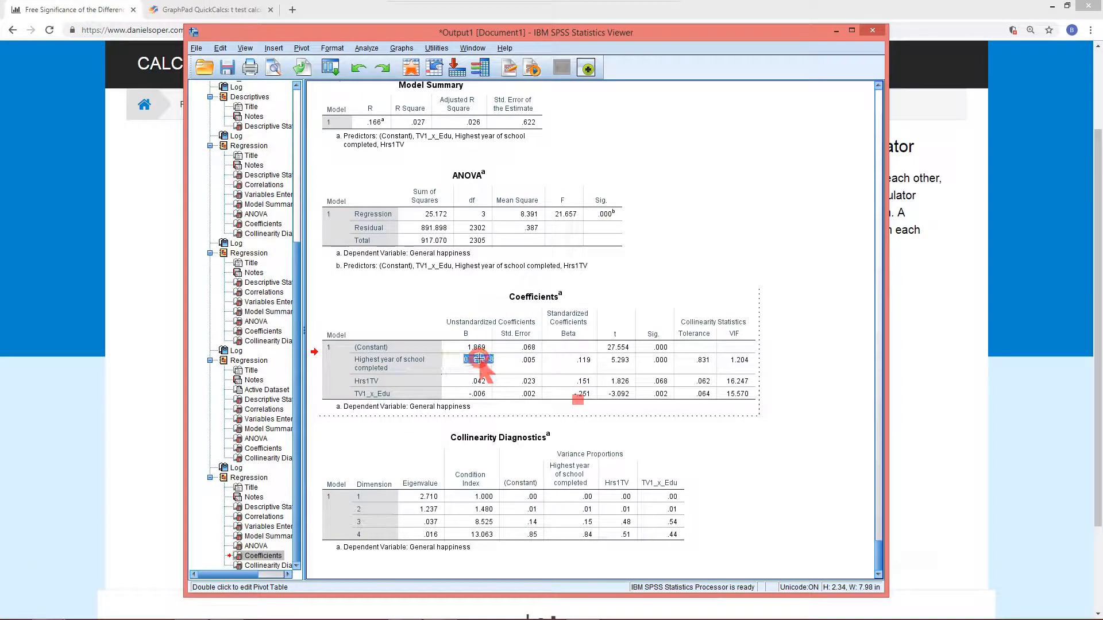
pyautogui.doubleClick(478, 359)
pyautogui.hotkey('ctrl', 'c')
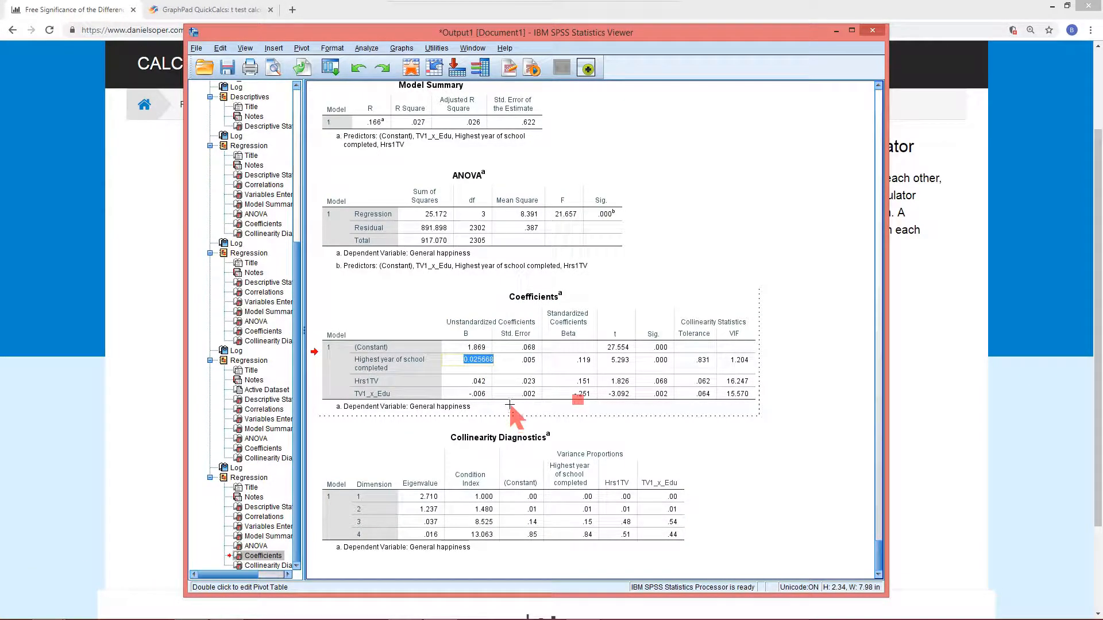
pyautogui.click(57, 362)
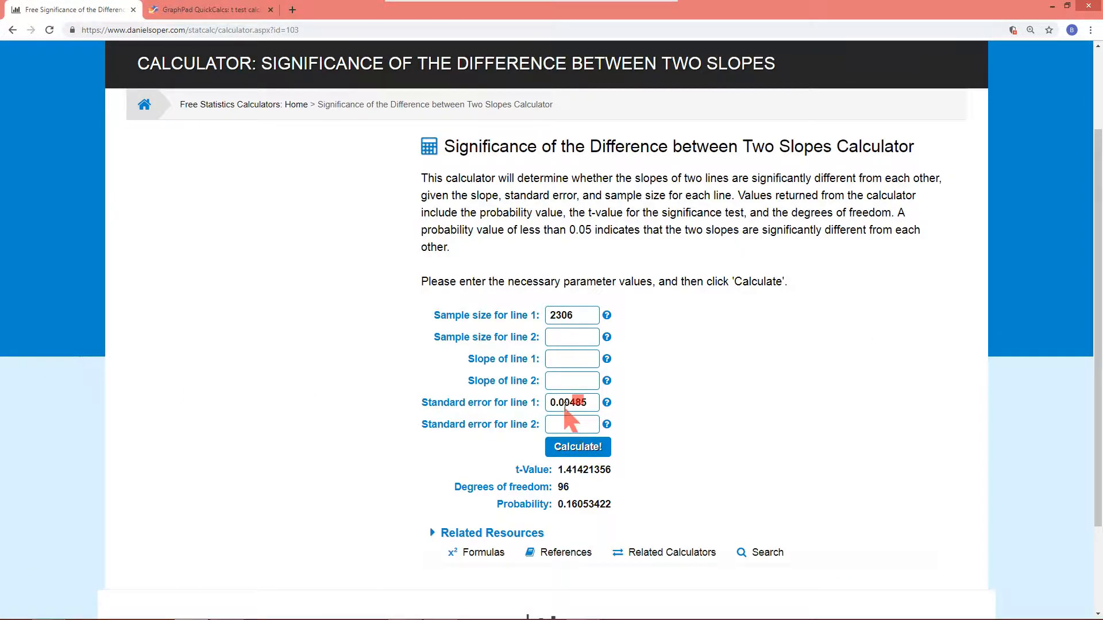
pyautogui.click(562, 361)
pyautogui.hotkey('ctrl', 'v')
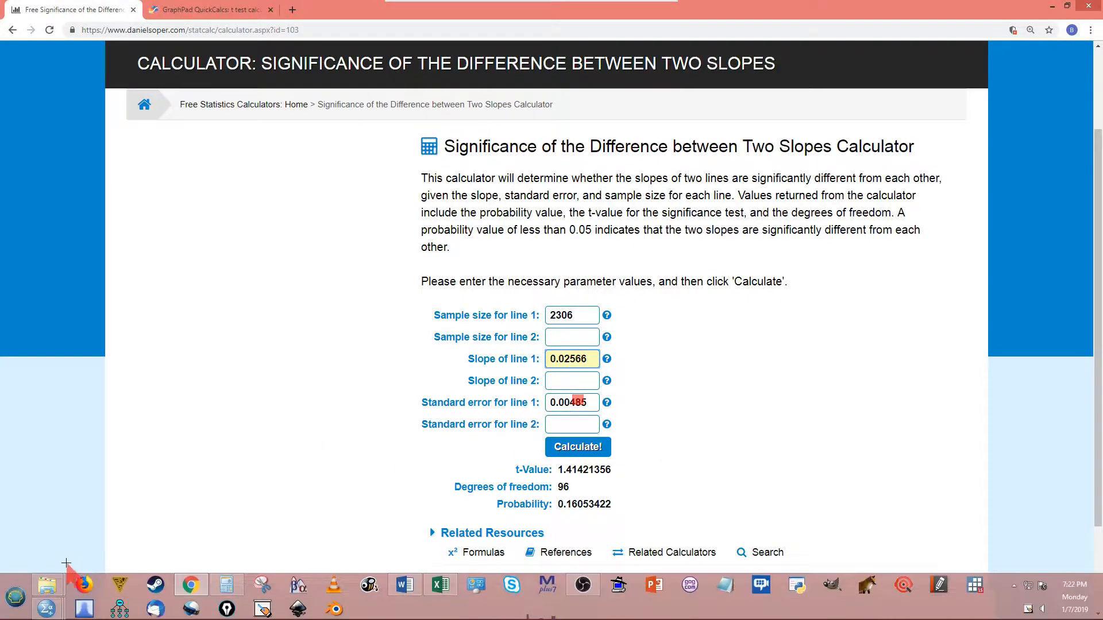
# Scroll through the output to find the Coefficients table of the regression using Hrs4TV and TV4_x_Edu
pyautogui.moveTo(47, 608)
pyautogui.click(133, 538)
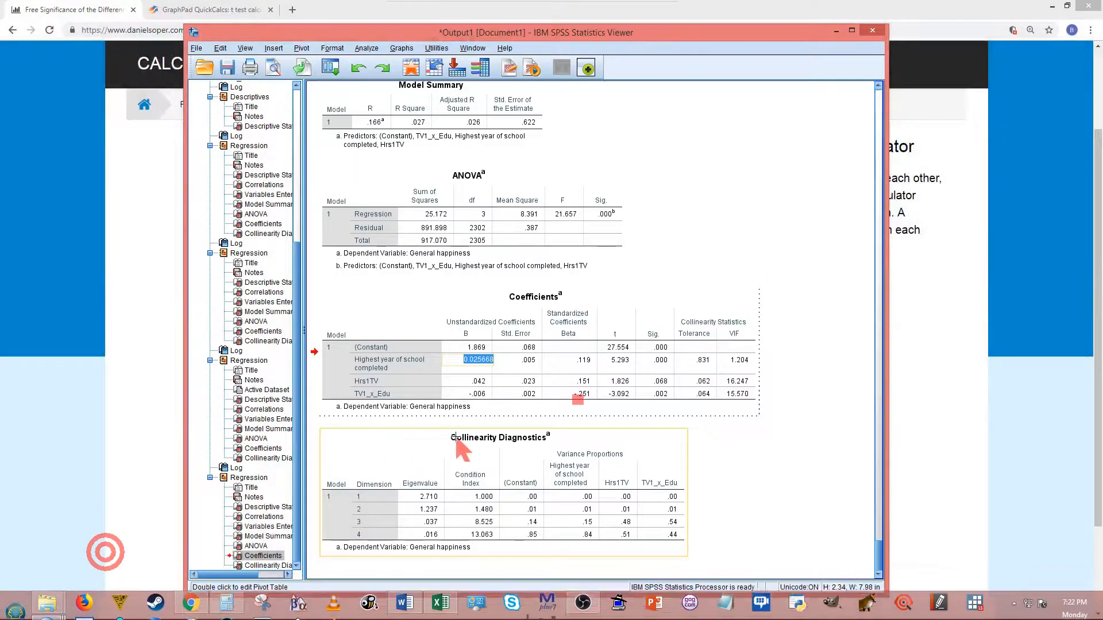
pyautogui.press('Escape')
pyautogui.press('Escape')
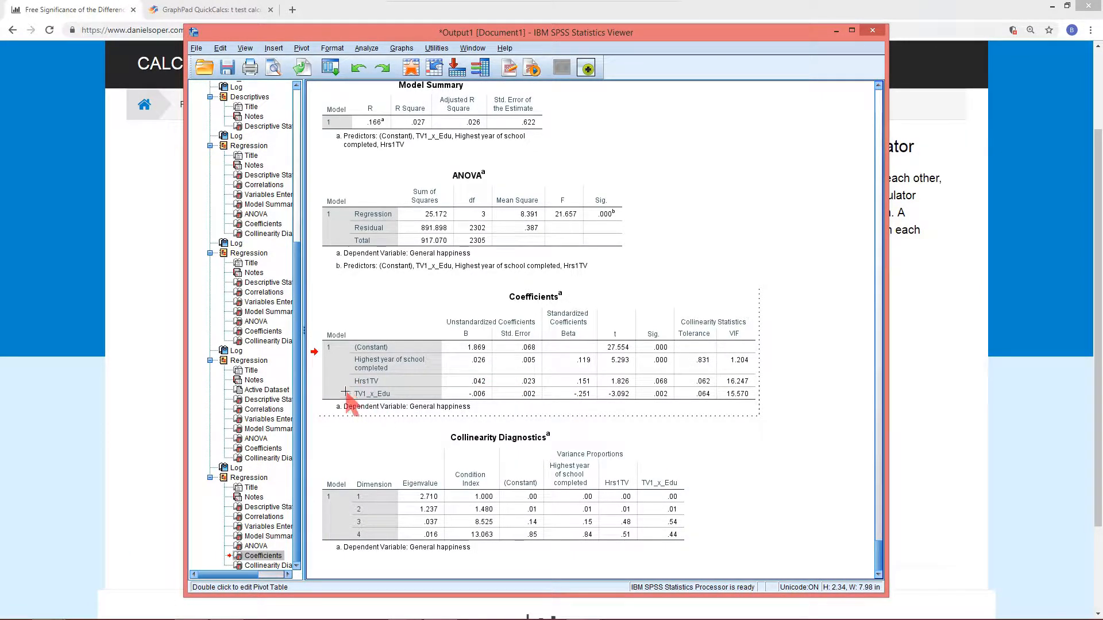
pyautogui.scroll(3, 386, 386)
pyautogui.click(385, 386)
pyautogui.scroll(13, 386, 386)
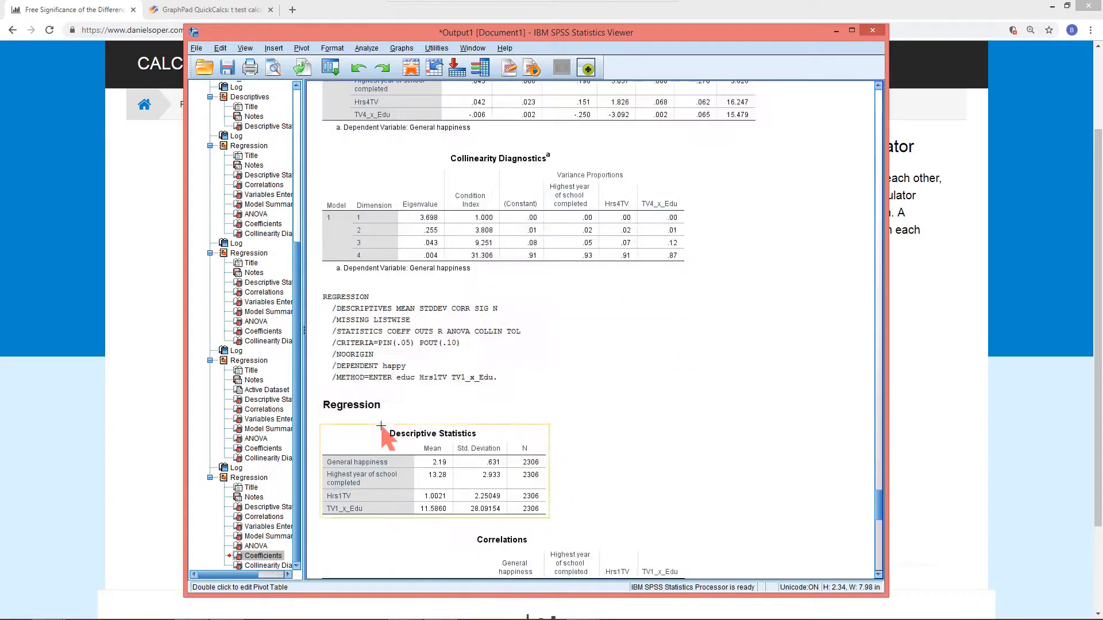
pyautogui.scroll(12, 383, 427)
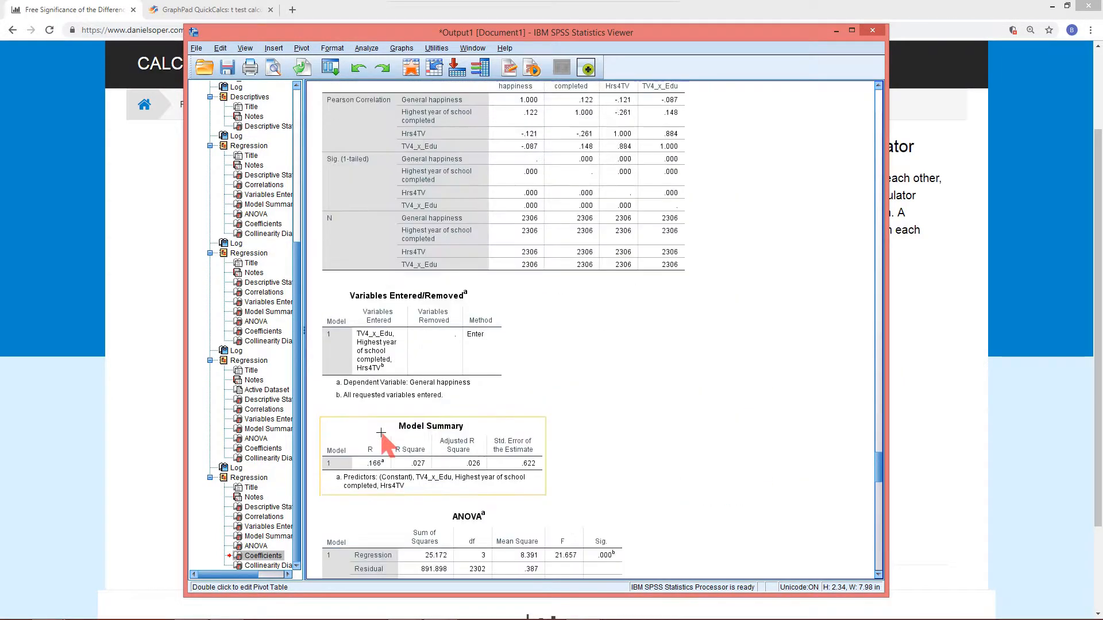
pyautogui.scroll(3, 382, 443)
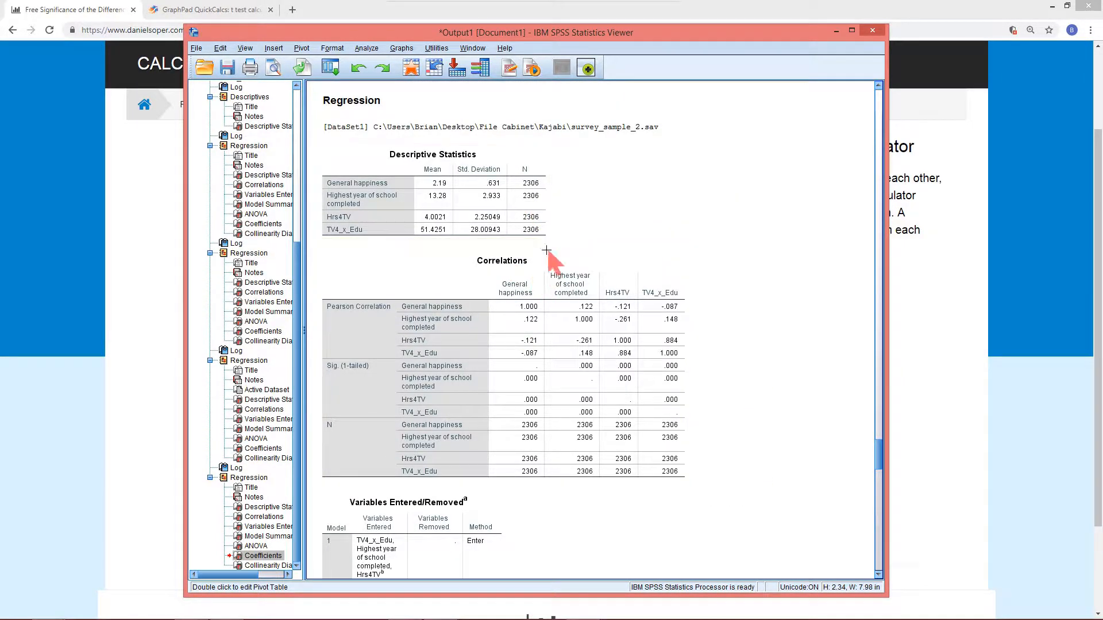
pyautogui.scroll(-2, 374, 390)
pyautogui.scroll(-5, 379, 402)
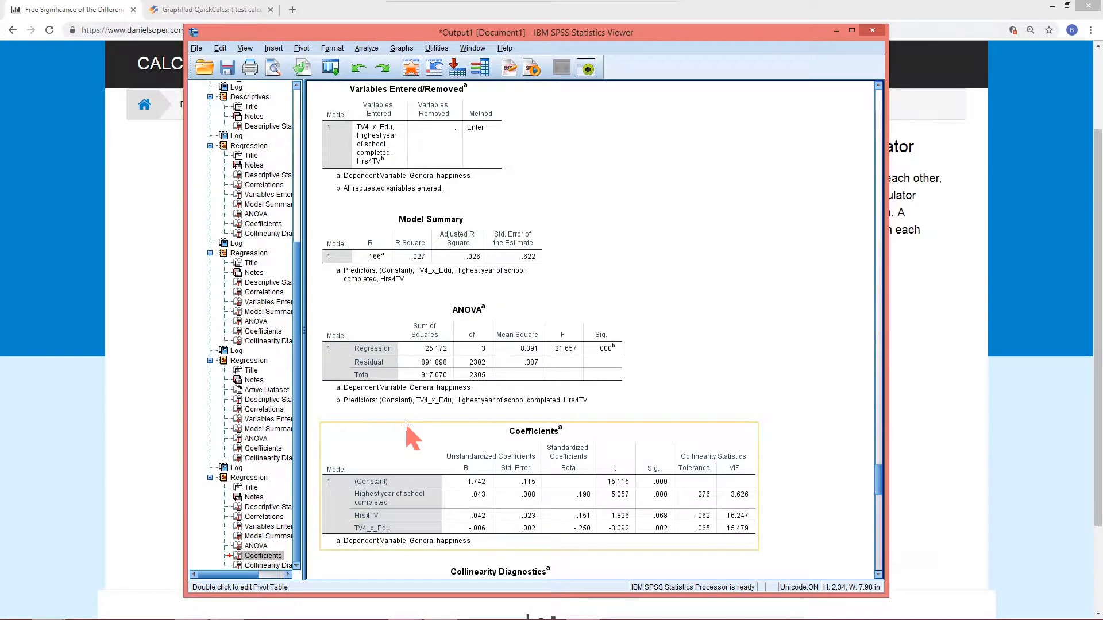
pyautogui.scroll(-6, 405, 428)
pyautogui.click(477, 395)
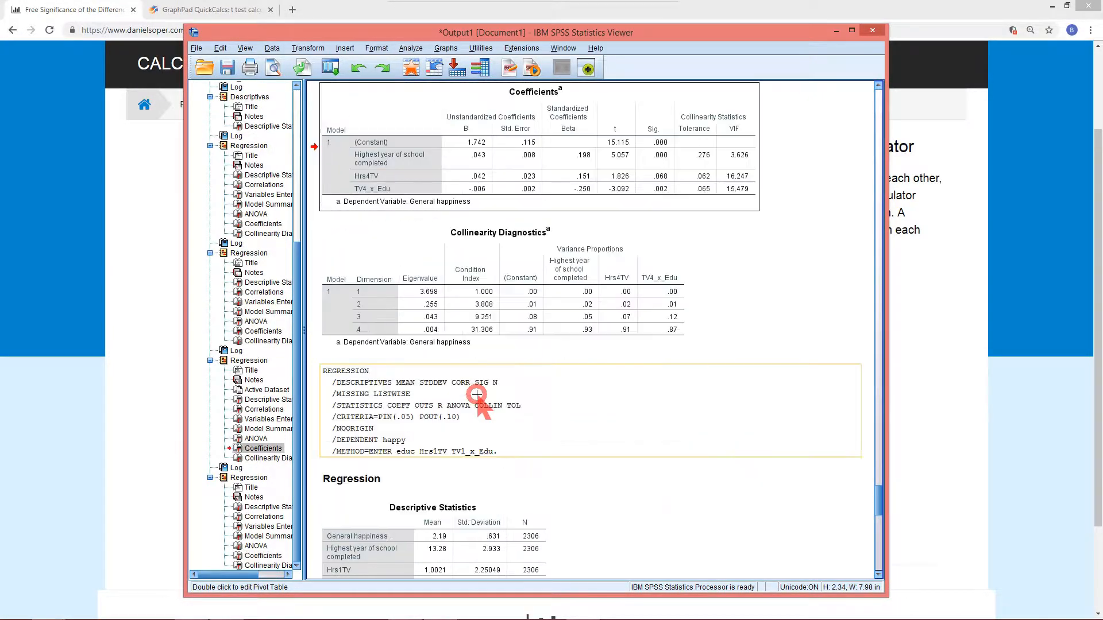
pyautogui.click(492, 235)
pyautogui.click(478, 181)
pyautogui.scroll(2, 504, 253)
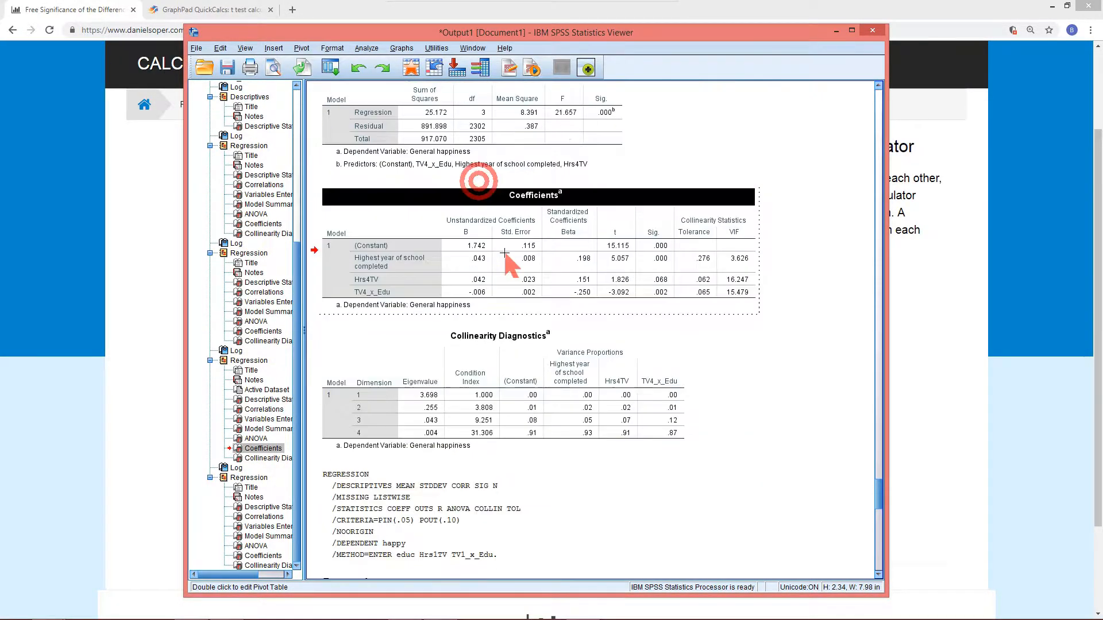
# Copy that table's education coefficient, paste 0.04256 as slope of line 2, and enter 2306 as line 2's sample size
pyautogui.doubleClick(481, 257)
pyautogui.doubleClick(481, 257)
pyautogui.hotkey('ctrl', 'c')
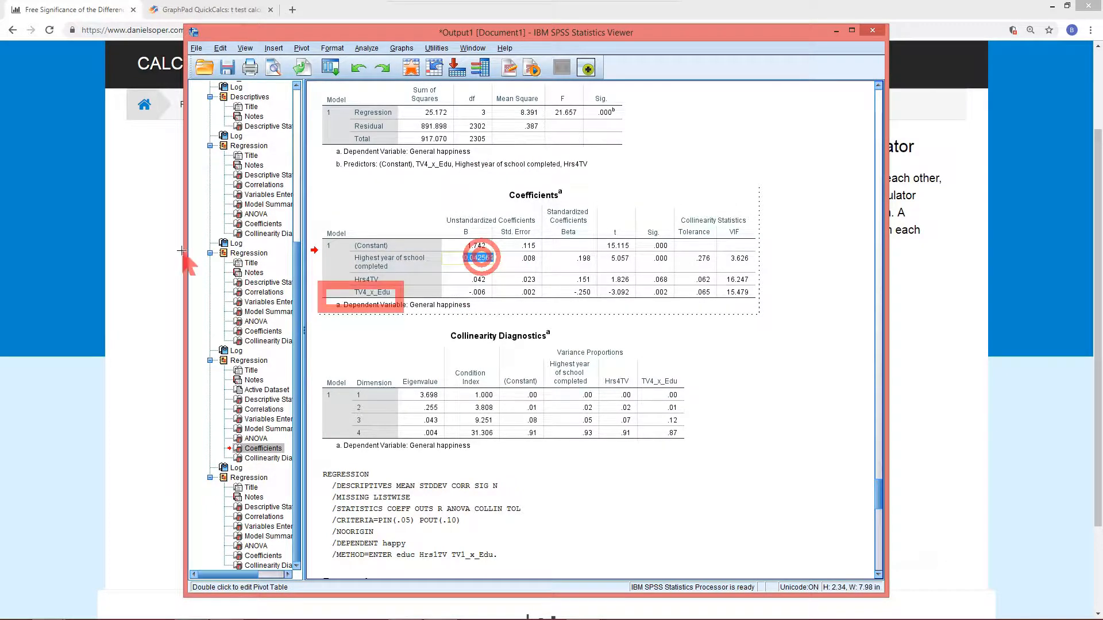
pyautogui.click(159, 245)
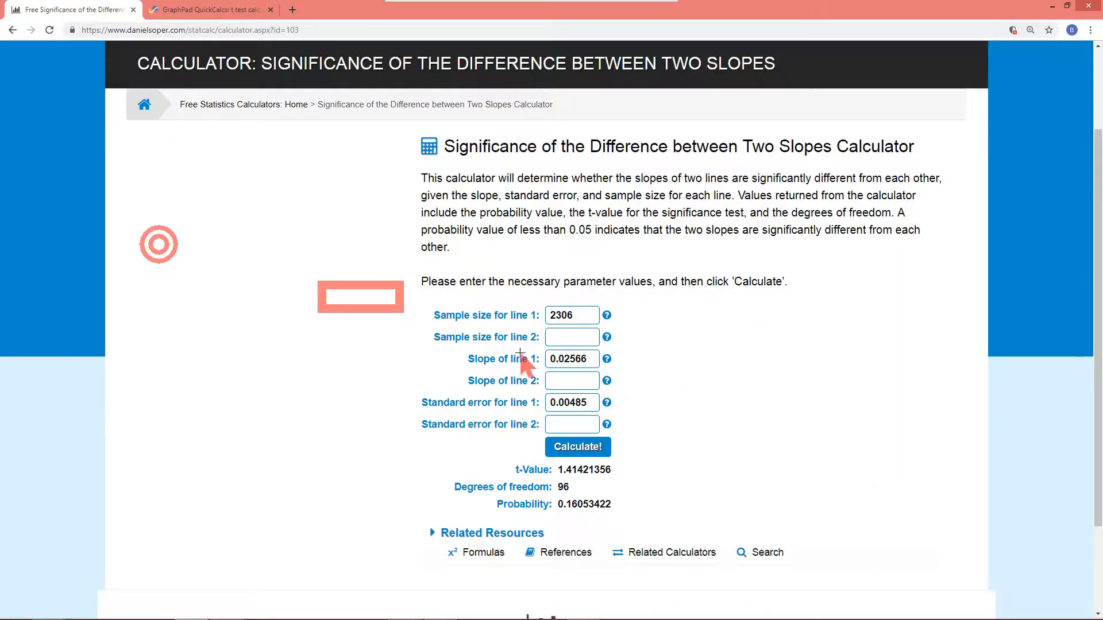
pyautogui.click(566, 381)
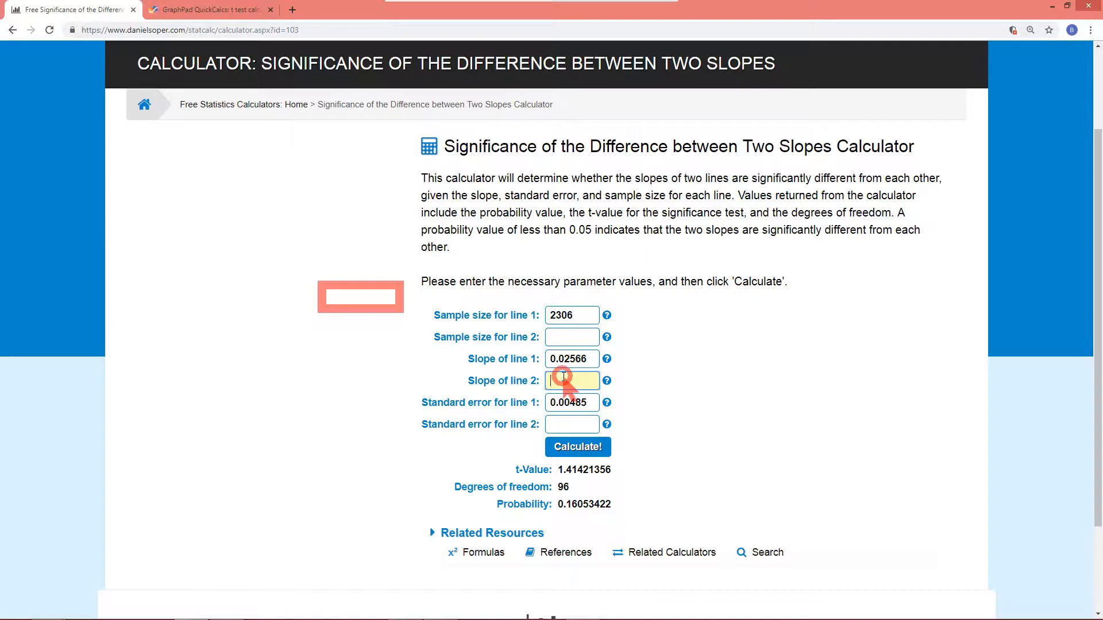
pyautogui.hotkey('ctrl', 'v')
pyautogui.click(569, 335)
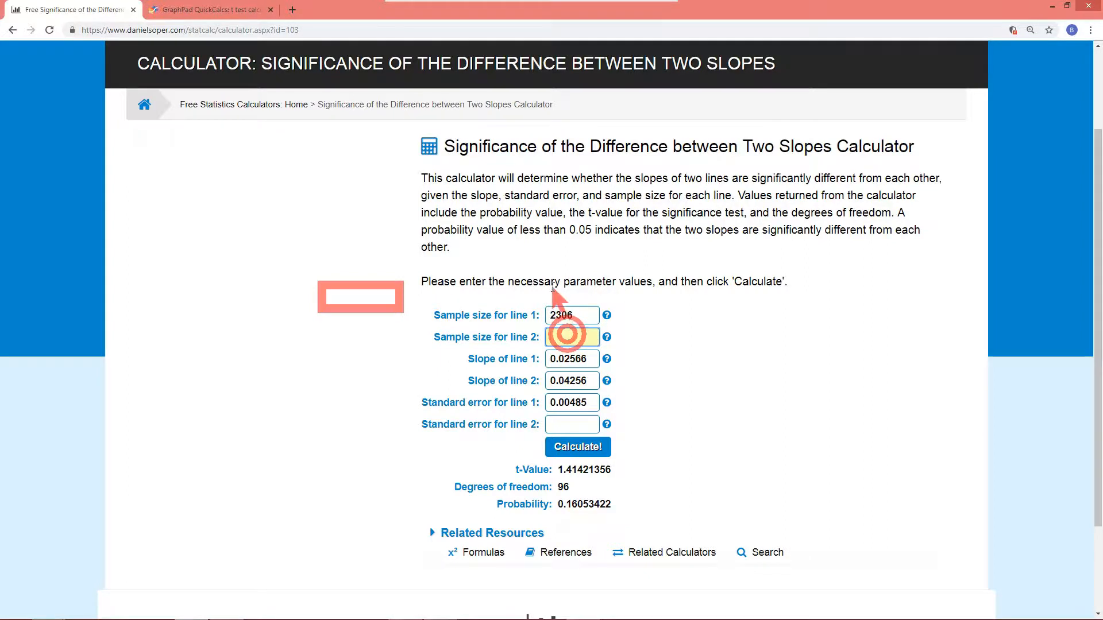
pyautogui.write('2306')
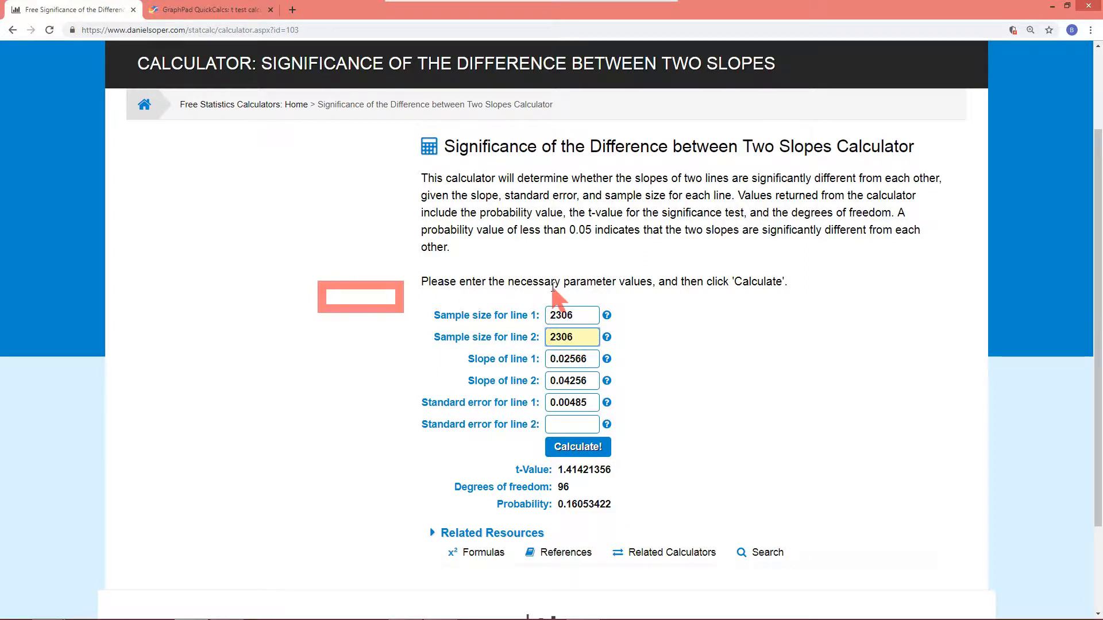
# Look up the education standard error in the Hrs4TV Coefficients table and enter 0.00841 as standard error for line 2
pyautogui.click(49, 609)
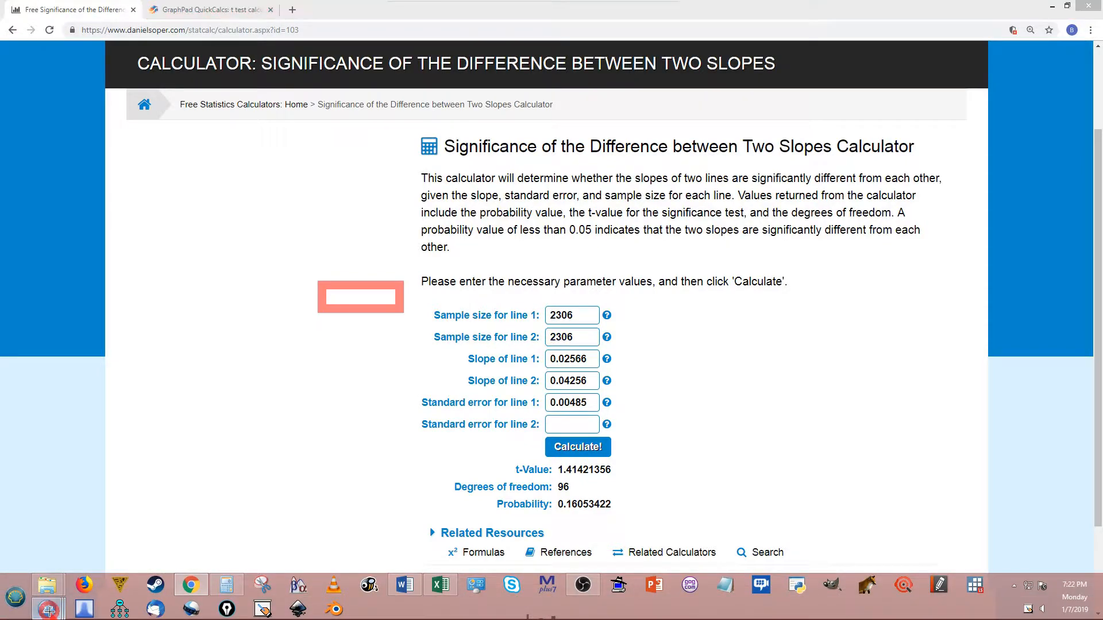
pyautogui.click(94, 558)
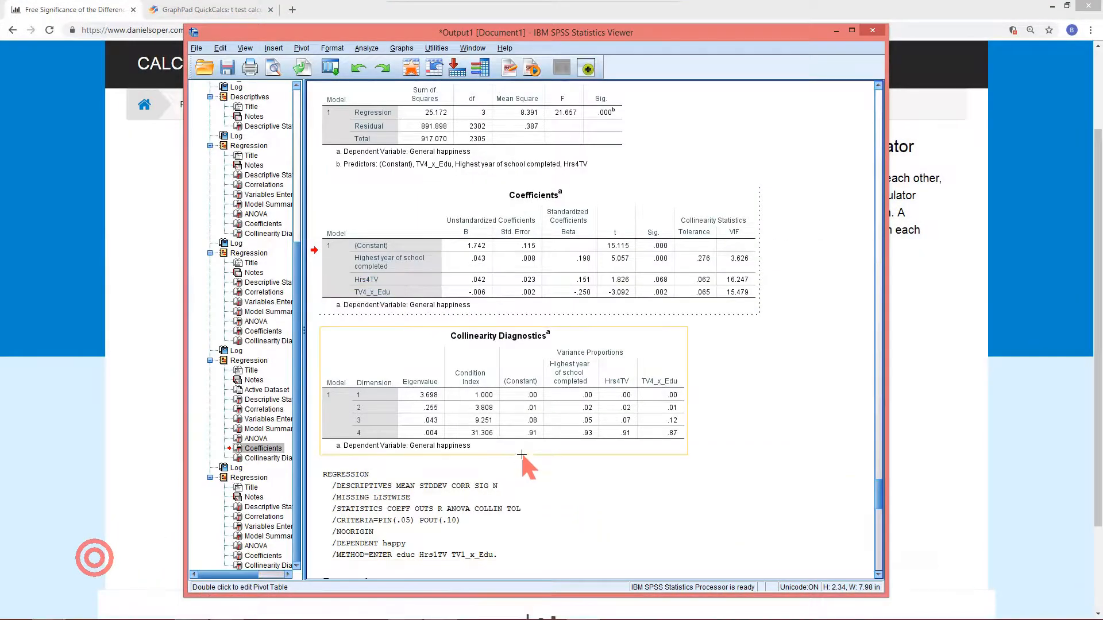
pyautogui.doubleClick(524, 258)
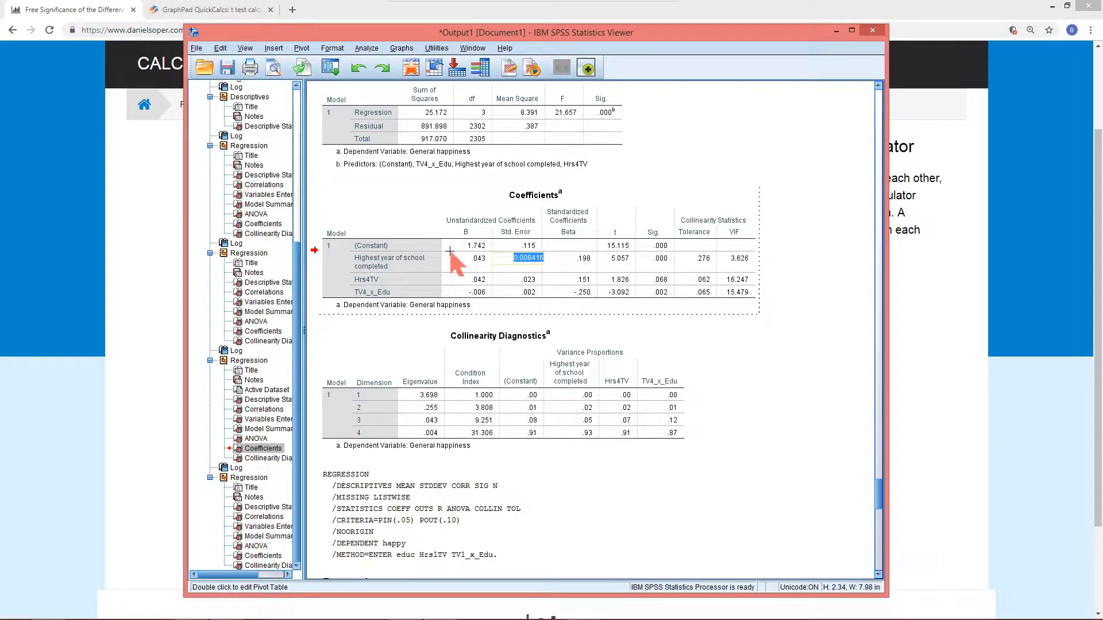
pyautogui.click(106, 290)
pyautogui.click(564, 425)
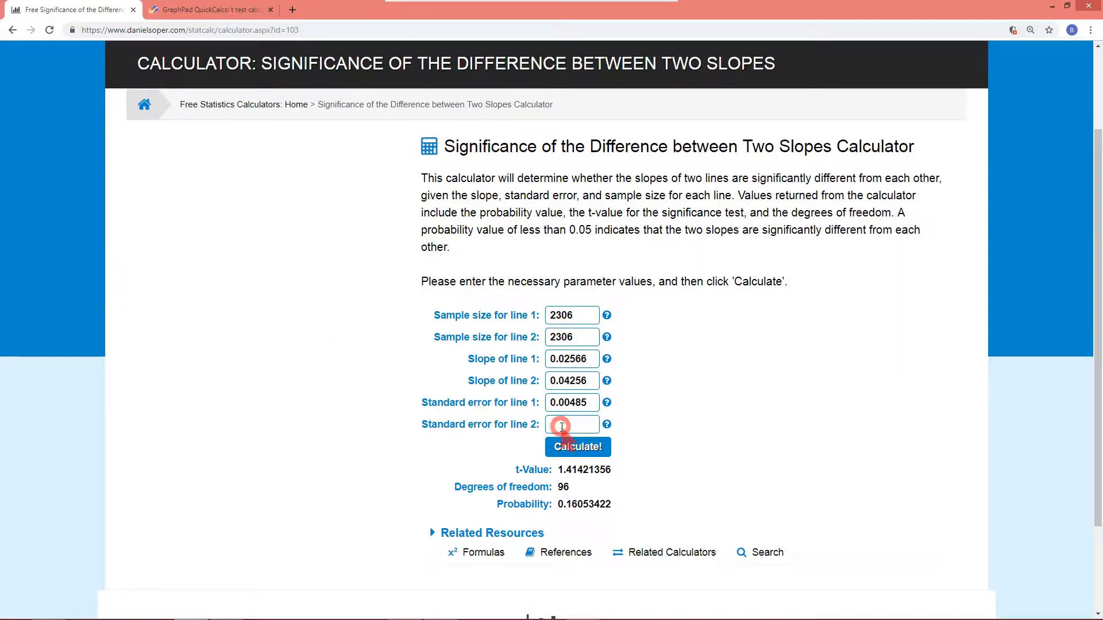
pyautogui.write('0.00841')
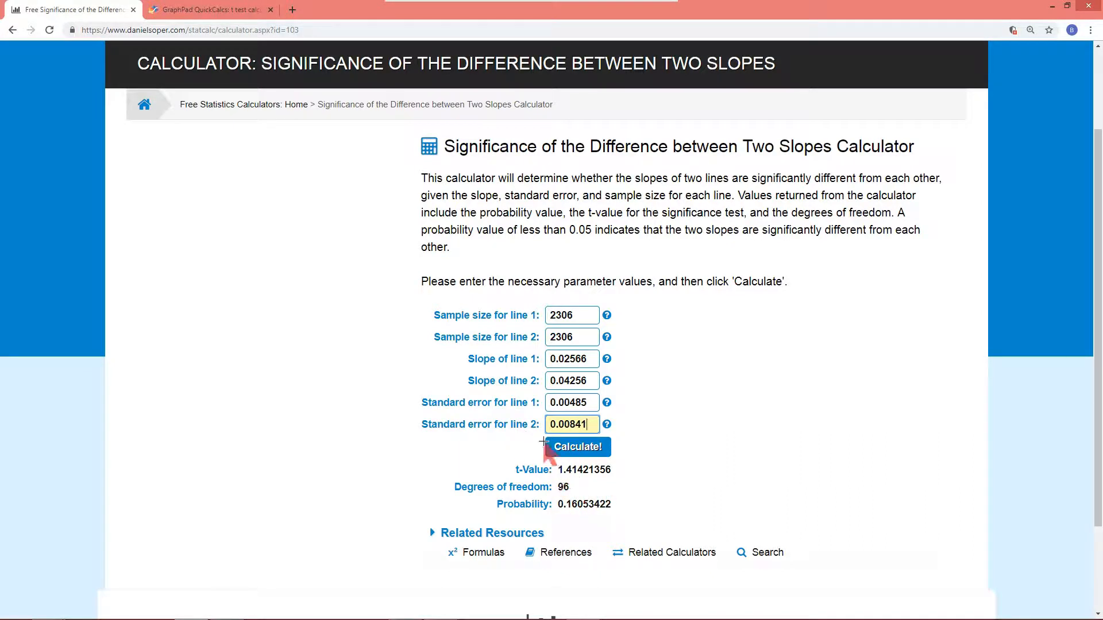
# Calculate the significance of the difference between the two slopes and highlight the results
pyautogui.click(578, 448)
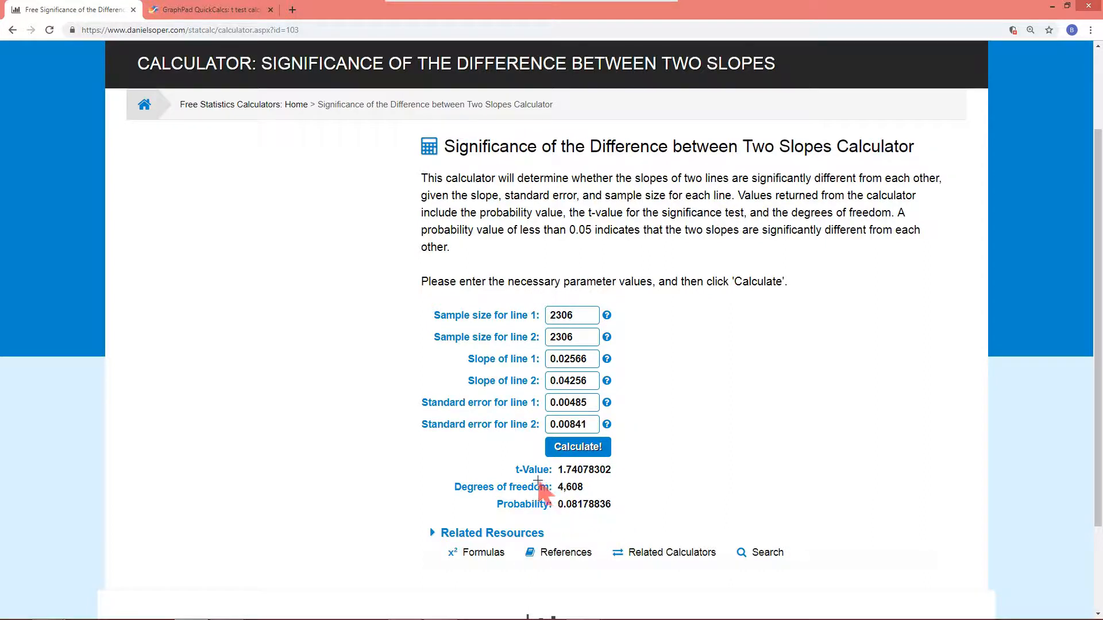
pyautogui.moveTo(538, 482)
pyautogui.mouseDown()
pyautogui.moveTo(603, 519)
pyautogui.moveTo(636, 523)
pyautogui.moveTo(627, 518)
pyautogui.mouseUp()
pyautogui.moveTo(85, 616)
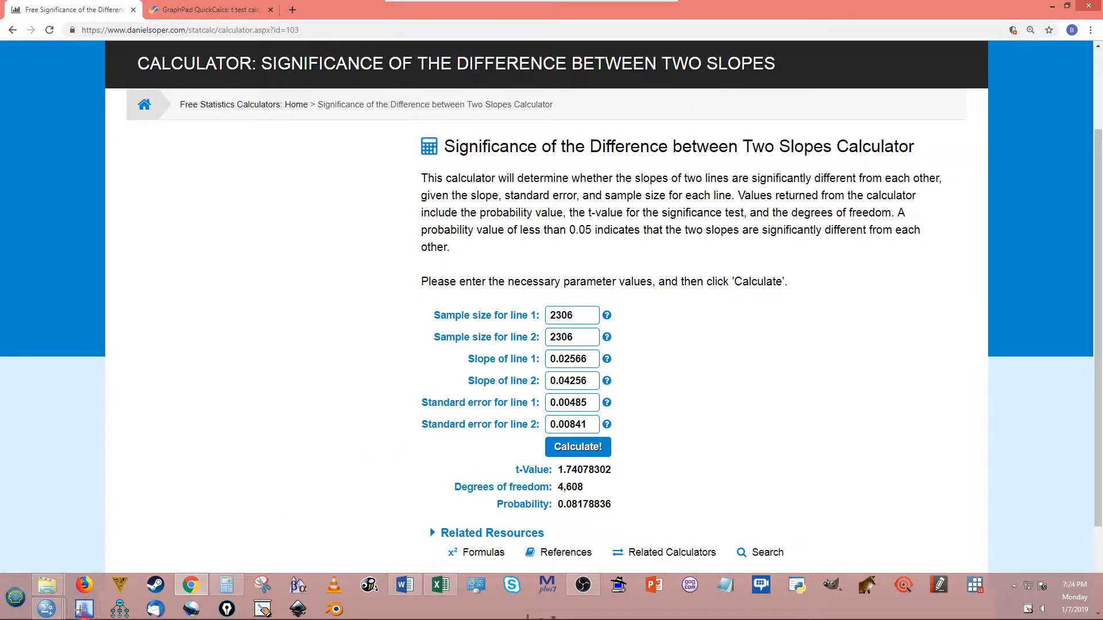
# Reopen the Linear Regression dialog and remove Hrs1TV and TV1_x_Edu from the independent variables
pyautogui.click(100, 548)
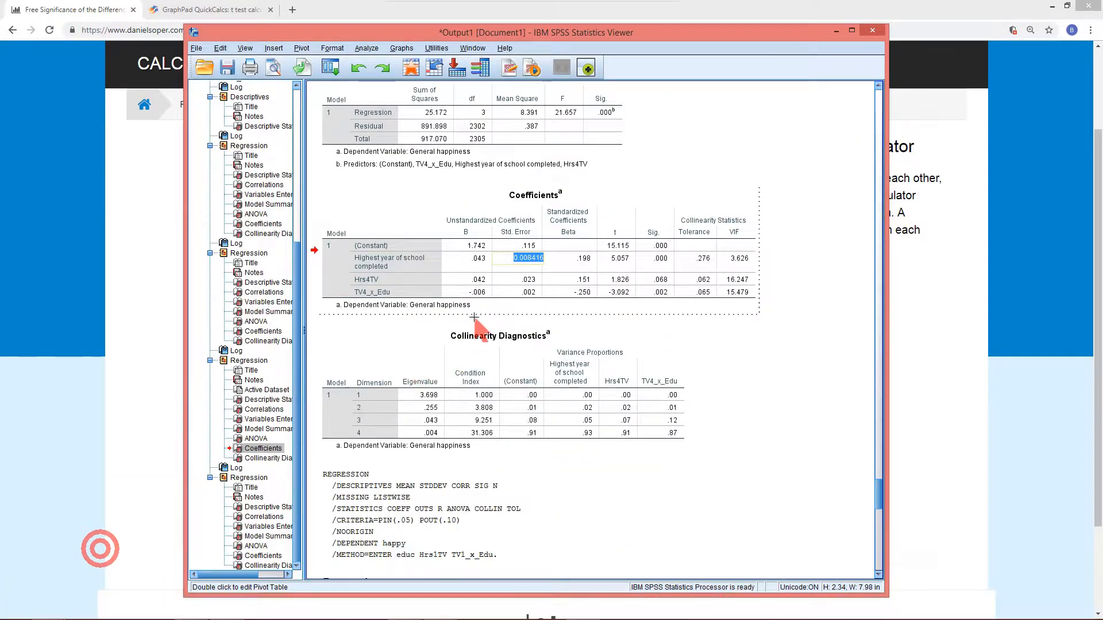
pyautogui.press('Return')
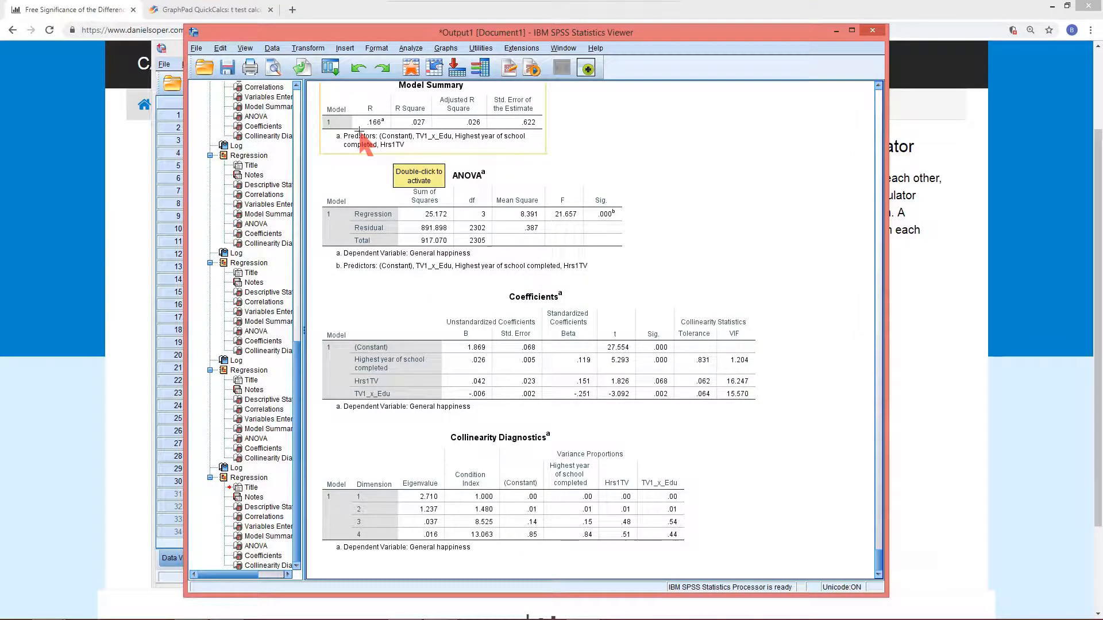
pyautogui.click(331, 68)
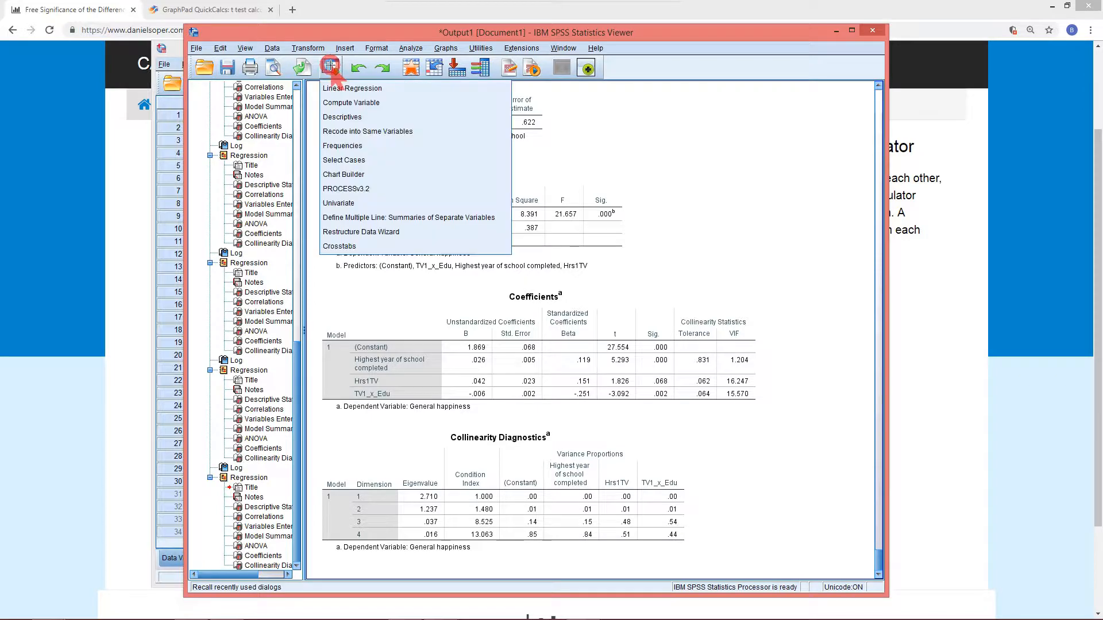
pyautogui.click(340, 89)
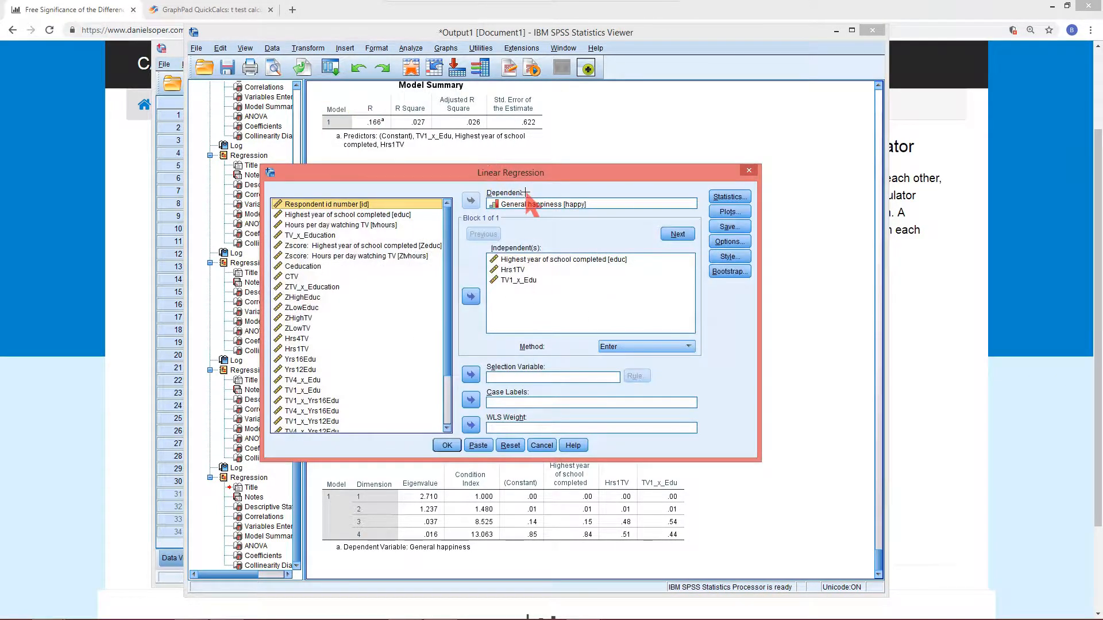
pyautogui.click(511, 269)
pyautogui.keyDown('shift'); pyautogui.click(517, 280); pyautogui.keyUp('shift')
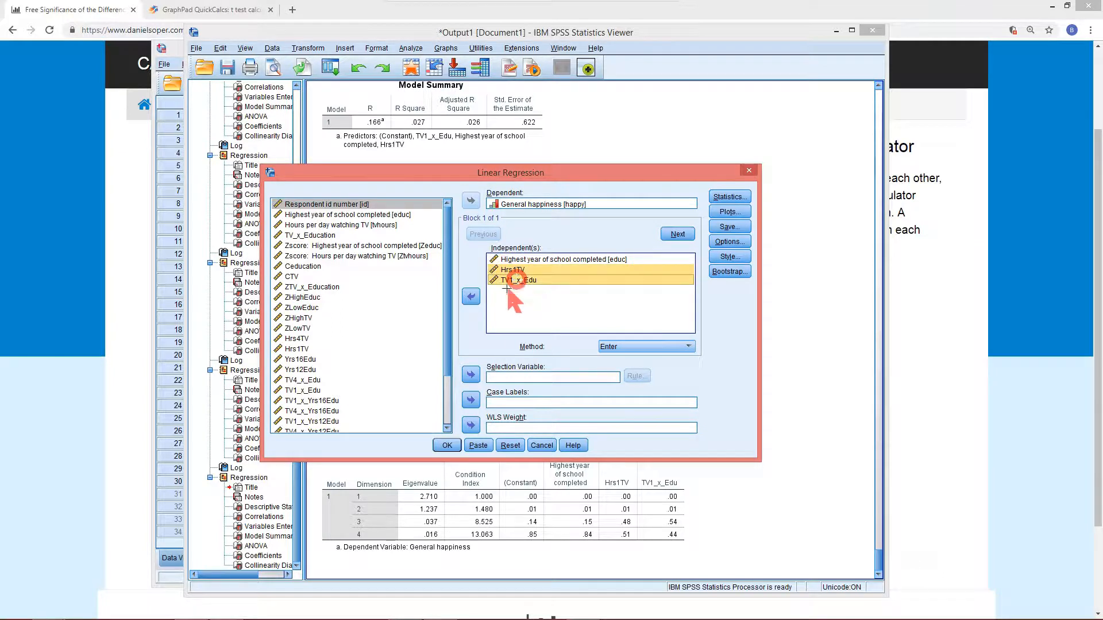
pyautogui.click(472, 297)
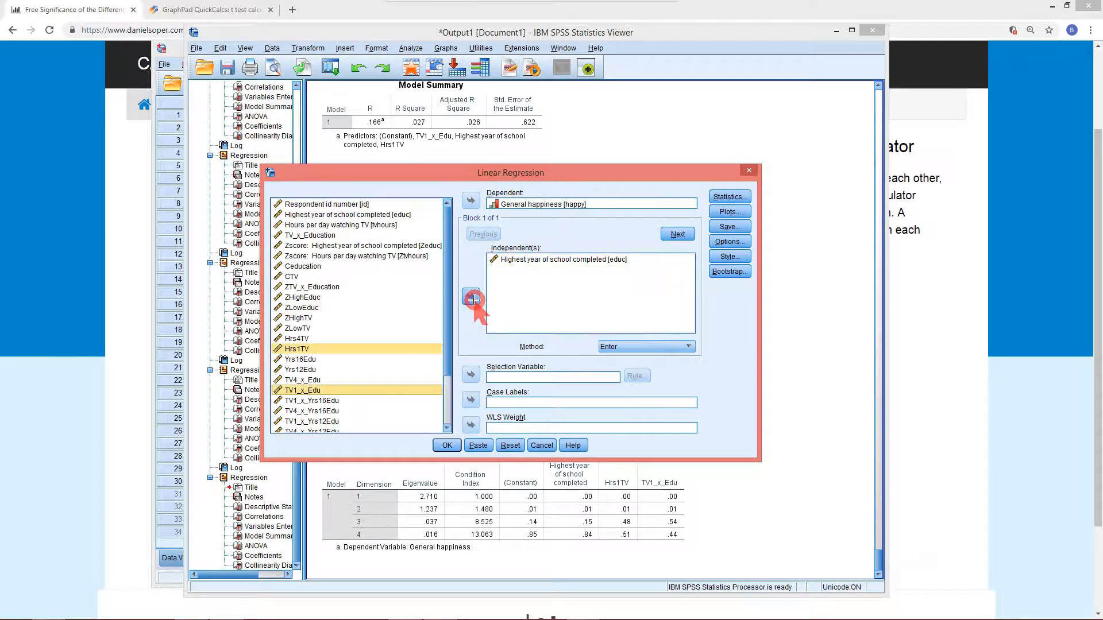
# Add ZHighTV and ZHighTV_x_Educ as independent variables and run the regression
pyautogui.scroll(-1, 359, 339)
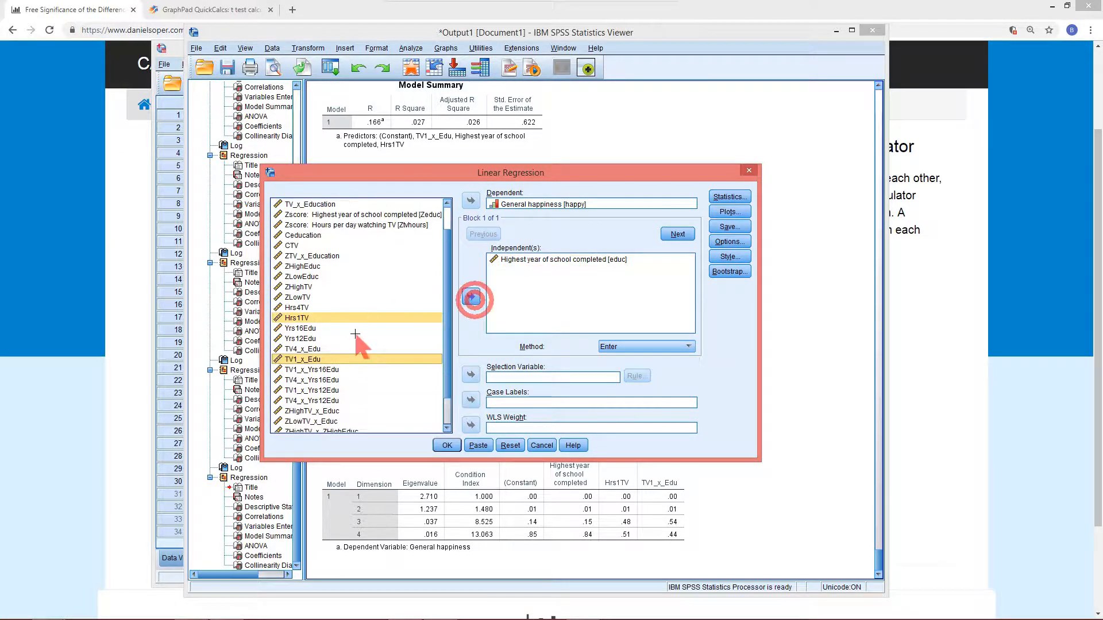
pyautogui.click(298, 287)
pyautogui.click(471, 297)
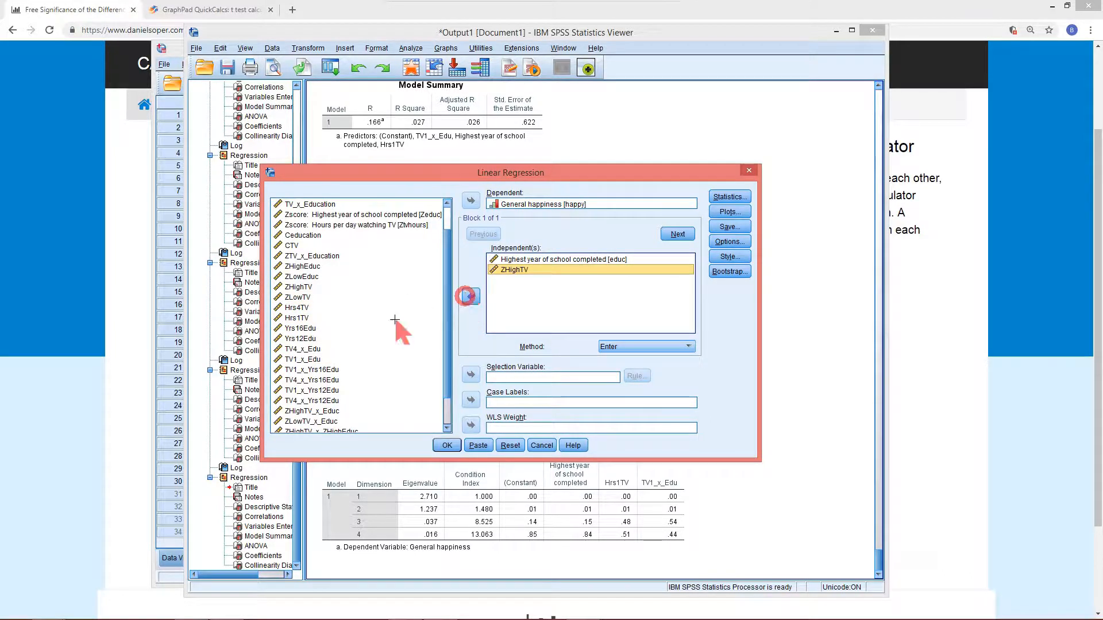
pyautogui.click(312, 410)
pyautogui.click(470, 297)
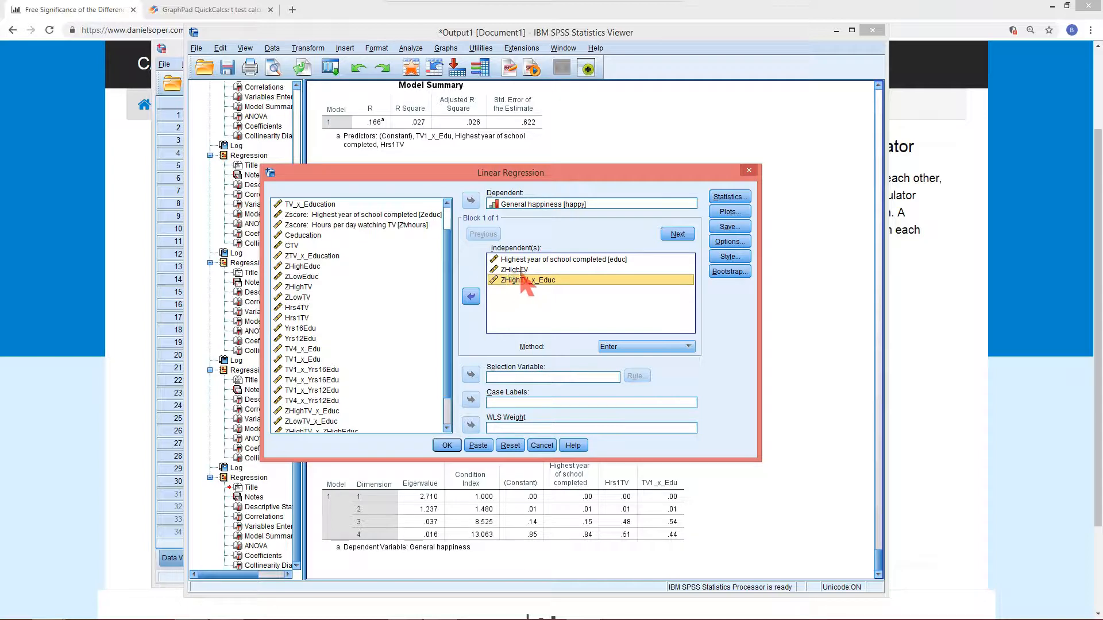
pyautogui.click(448, 446)
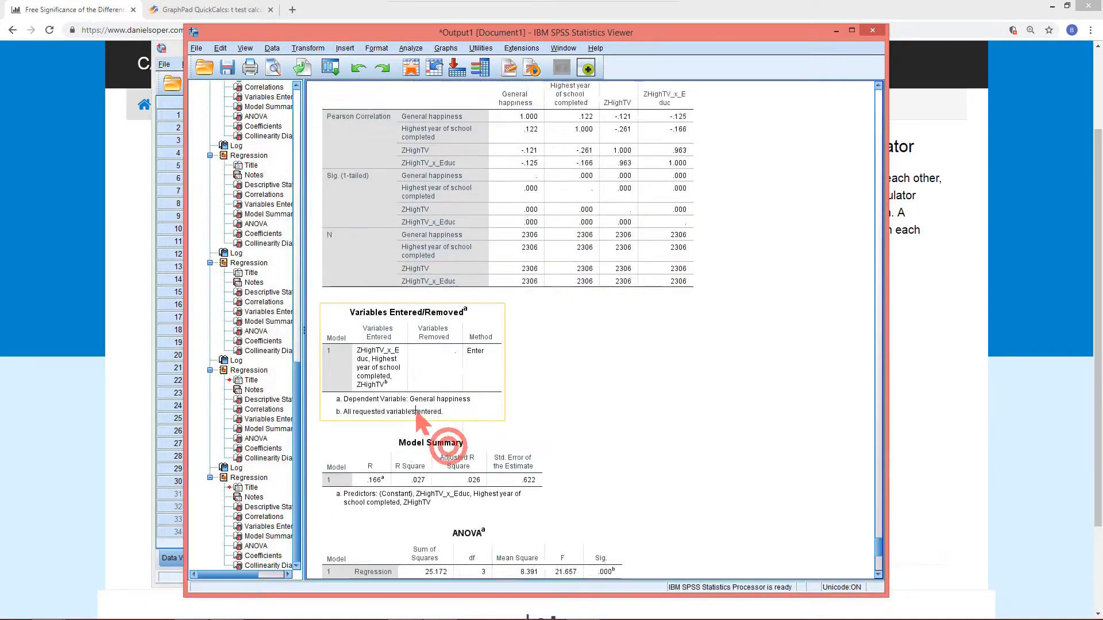
# Reopen the Linear Regression dialog and remove ZHighTV and ZHighTV_x_Educ from the independent variables
pyautogui.scroll(-2, 415, 412)
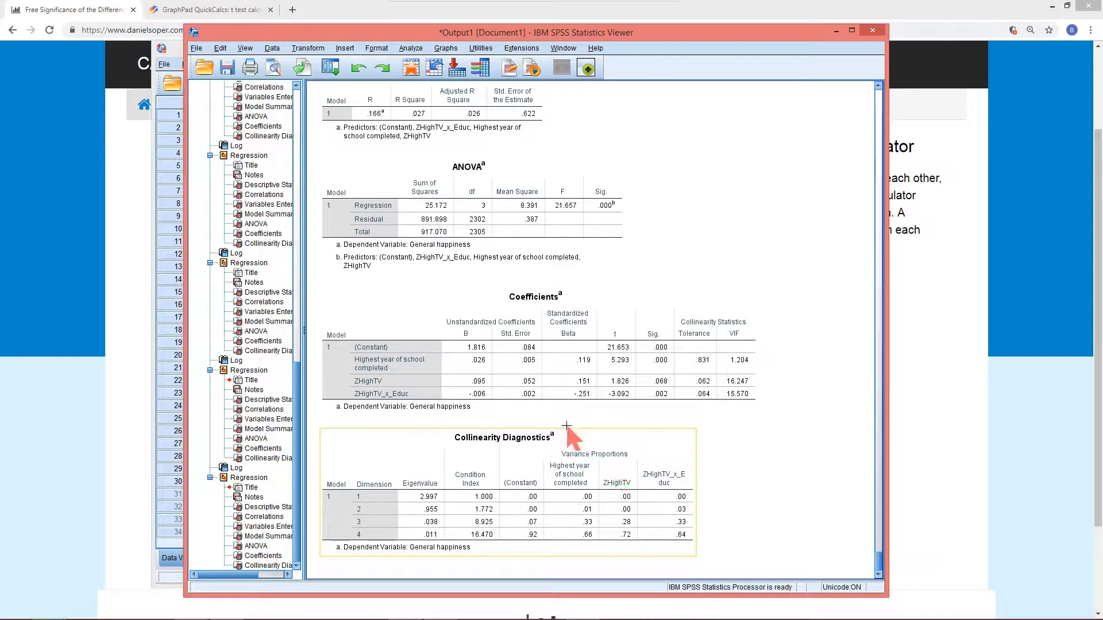
pyautogui.click(330, 69)
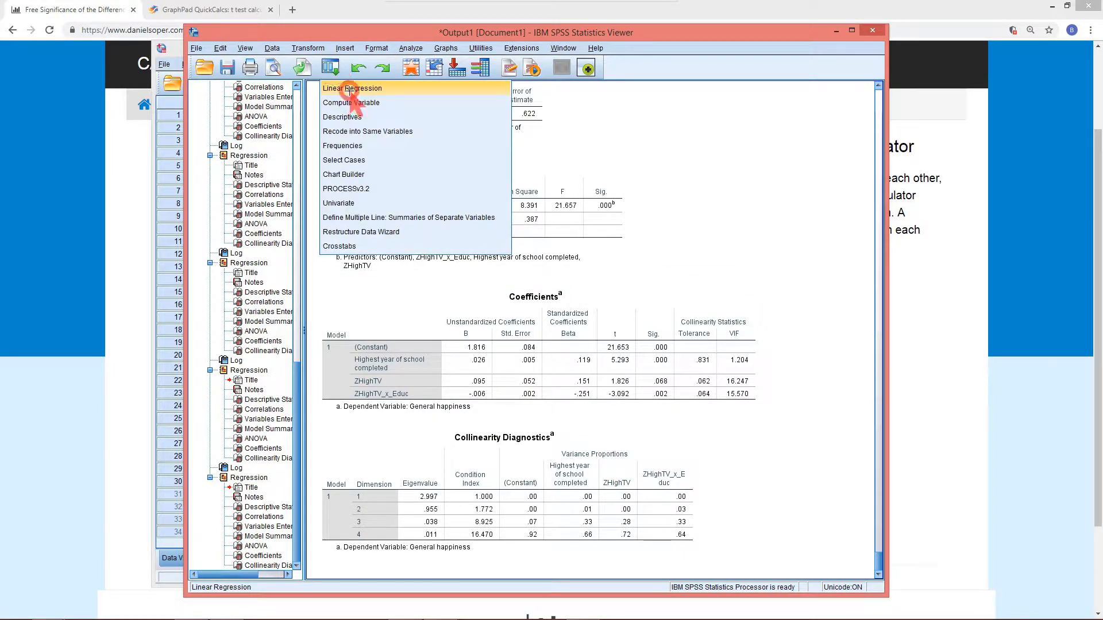
pyautogui.click(349, 90)
pyautogui.click(514, 270)
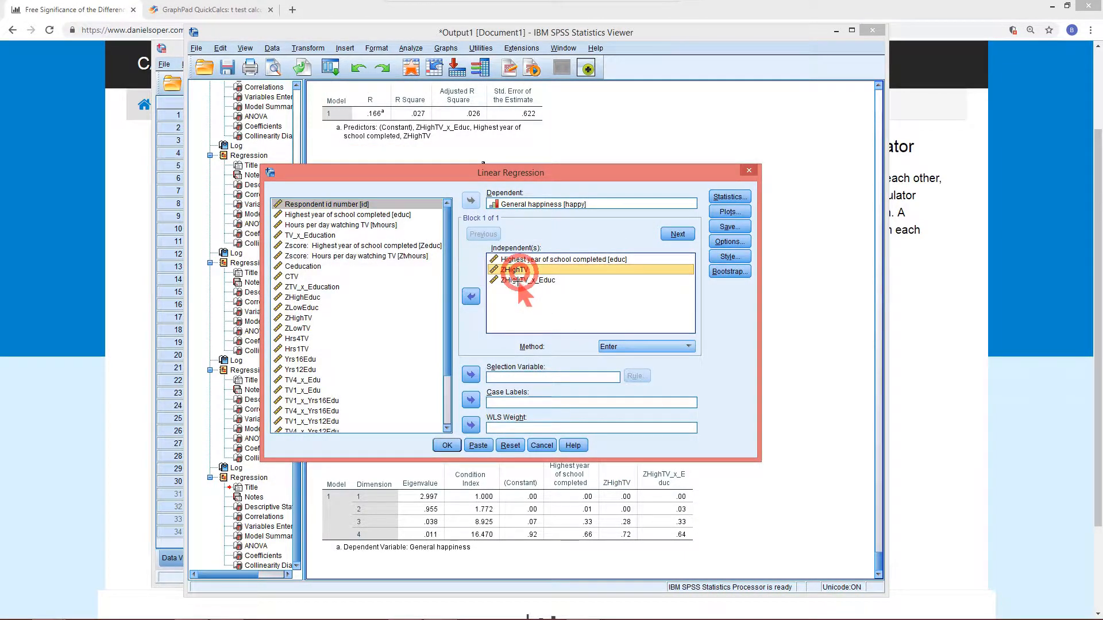
pyautogui.keyDown('shift'); pyautogui.click(516, 280); pyautogui.keyUp('shift')
pyautogui.click(471, 296)
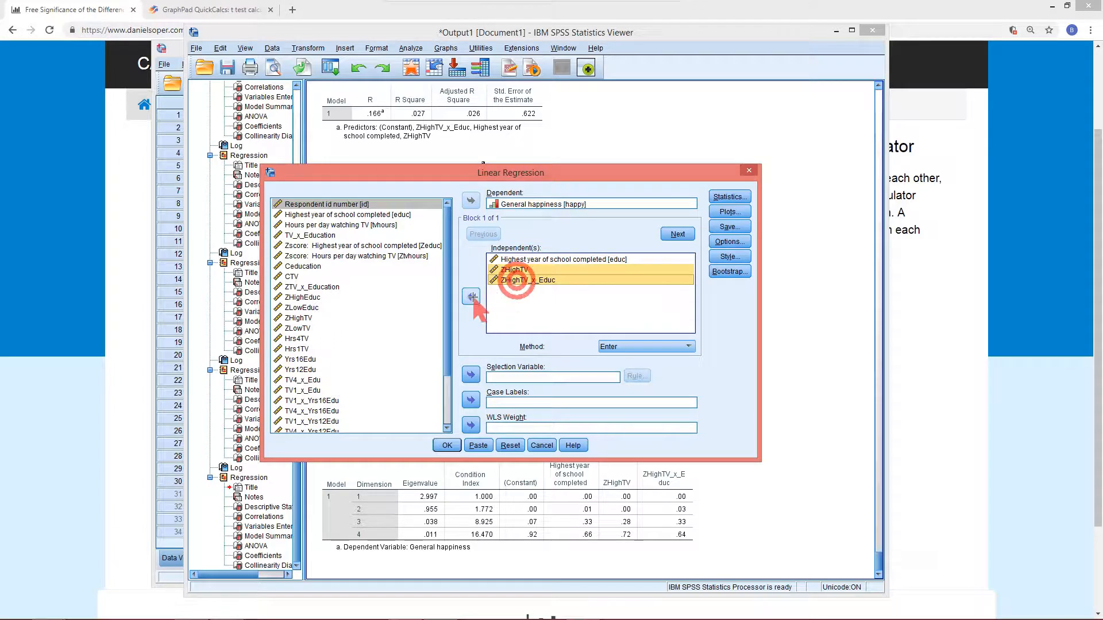
# Add ZLowTV and ZLowTV_x_Educ as independent variables and run the regression
pyautogui.click(304, 328)
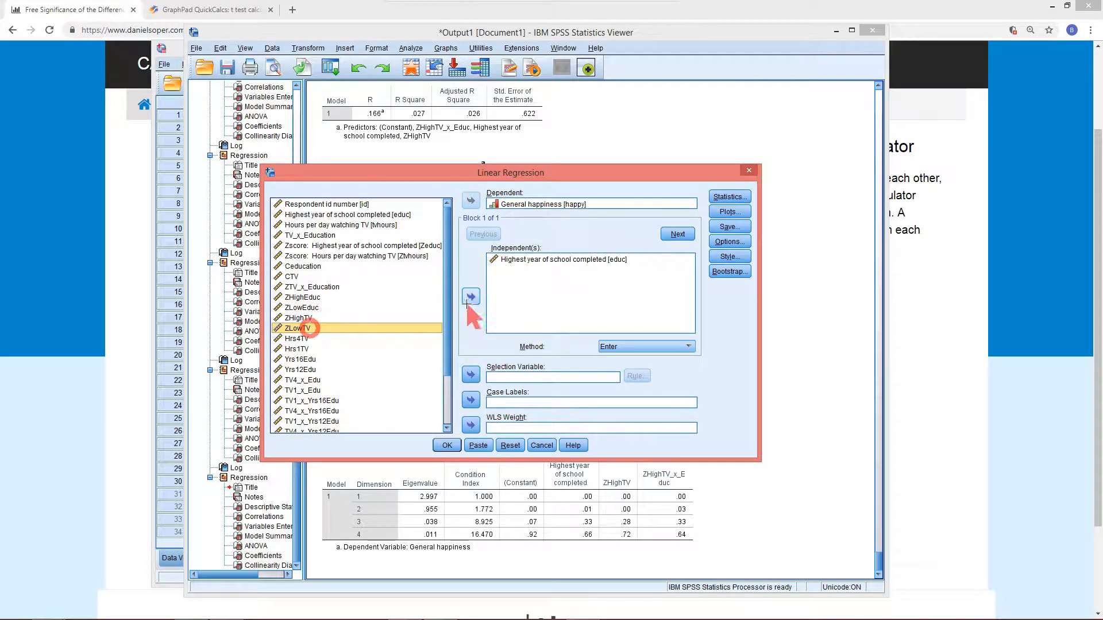
pyautogui.click(471, 296)
pyautogui.scroll(-1, 315, 402)
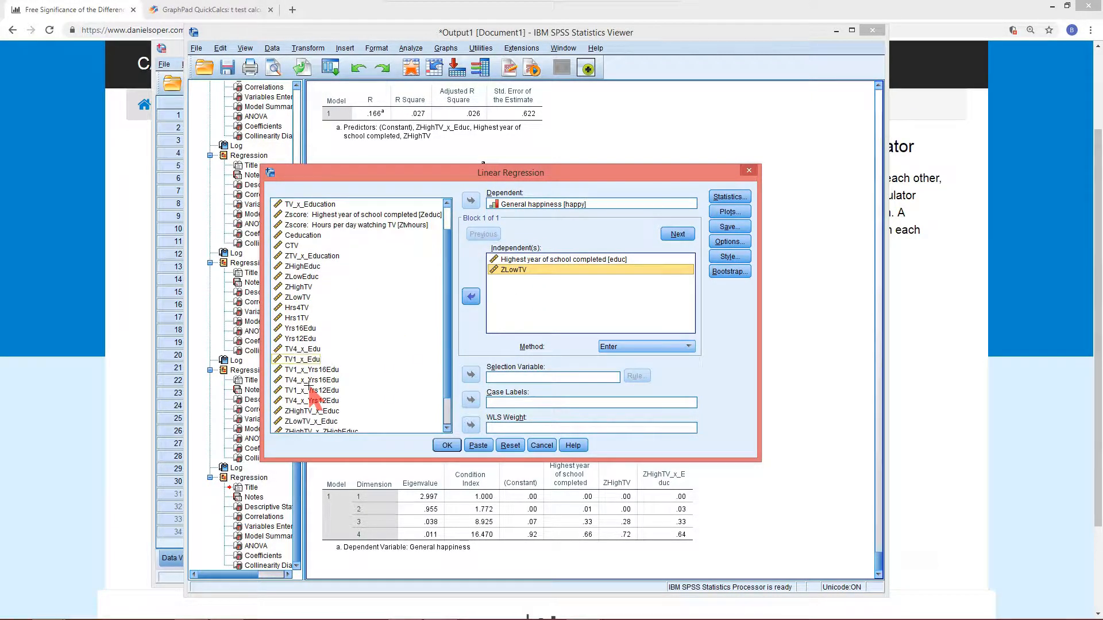
pyautogui.scroll(-1, 311, 396)
pyautogui.click(307, 391)
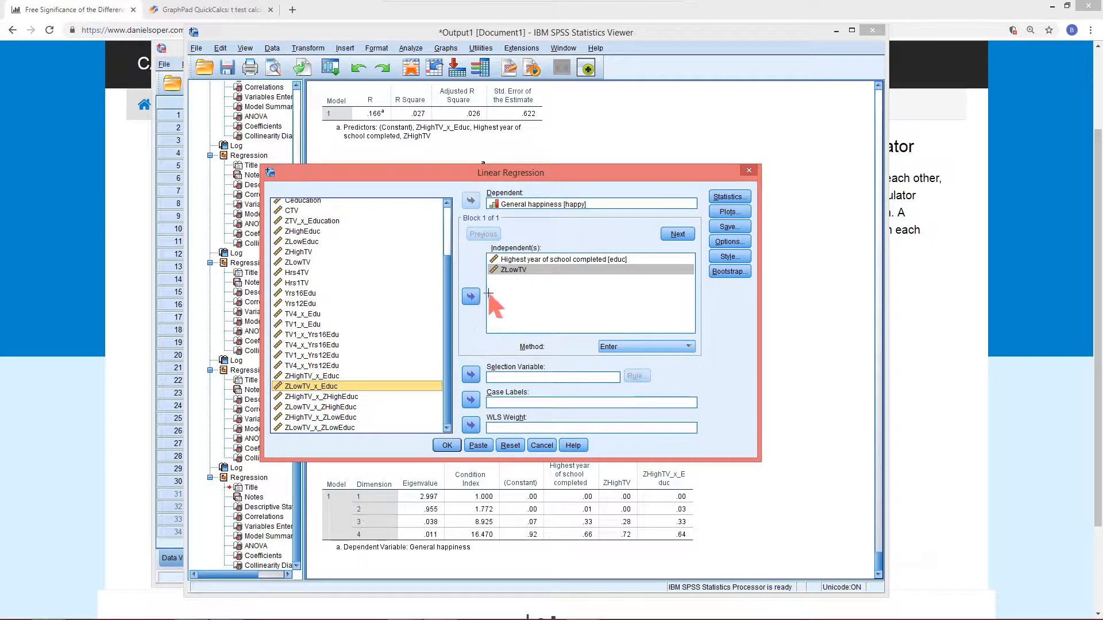
pyautogui.click(470, 296)
pyautogui.click(450, 445)
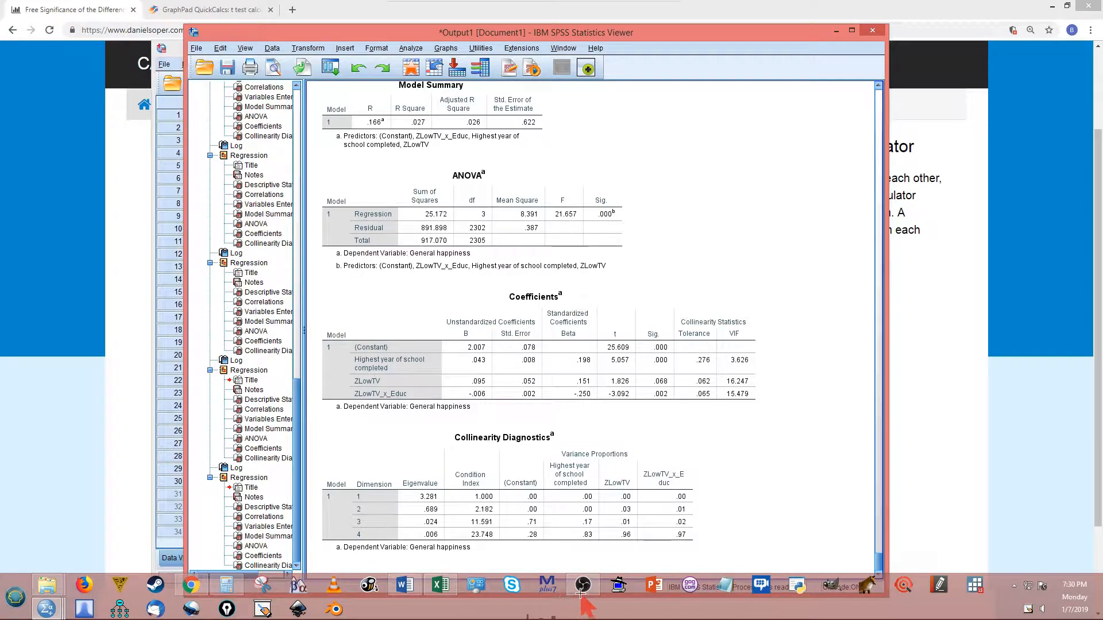
# Recall the Linear Regression dialog and take ZLowTV and ZLowTV_x_Educ out of the independent variables
pyautogui.click(583, 584)
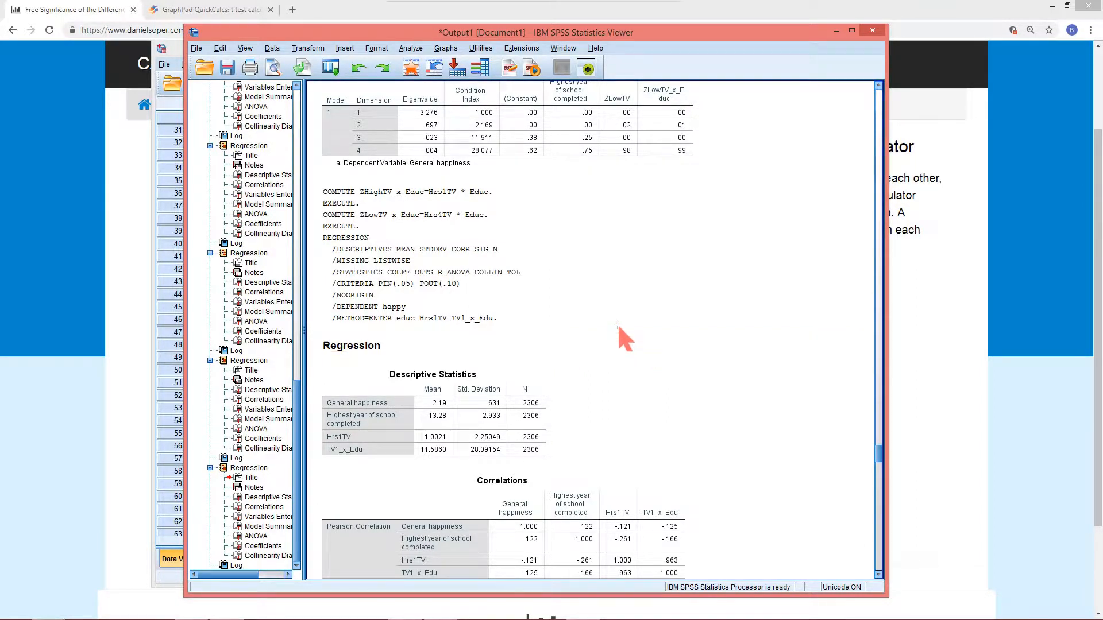
pyautogui.click(331, 68)
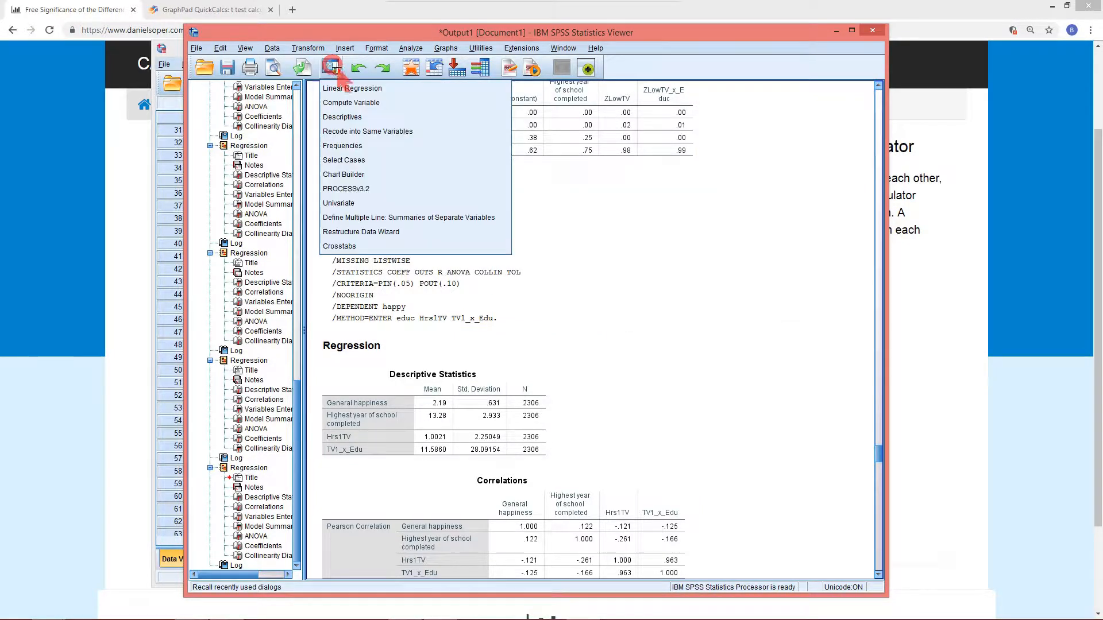
pyautogui.click(347, 92)
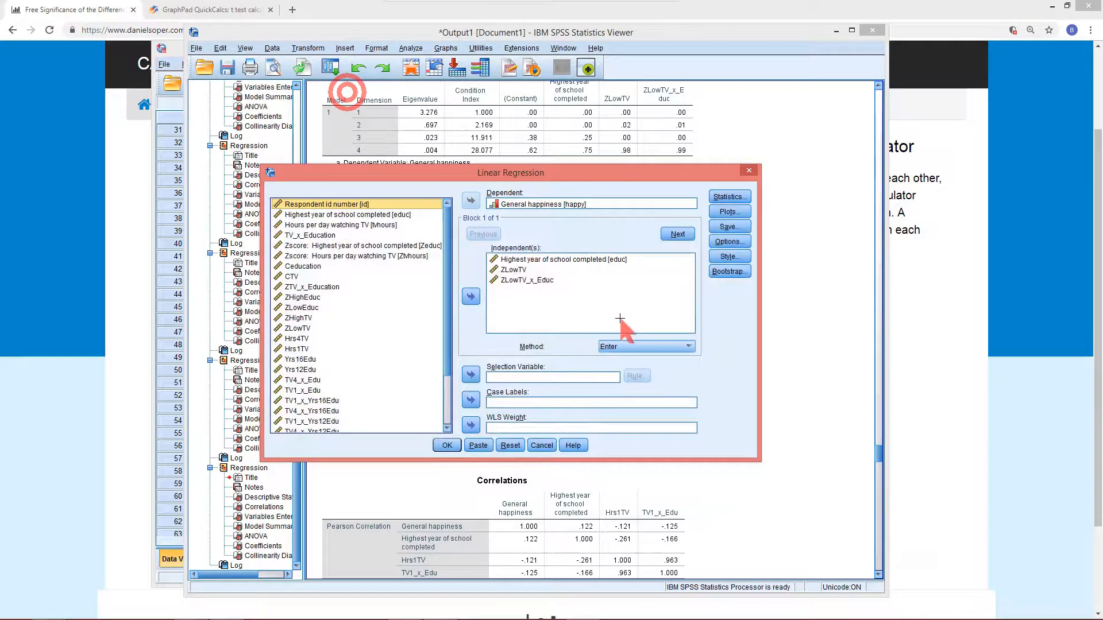
pyautogui.click(513, 270)
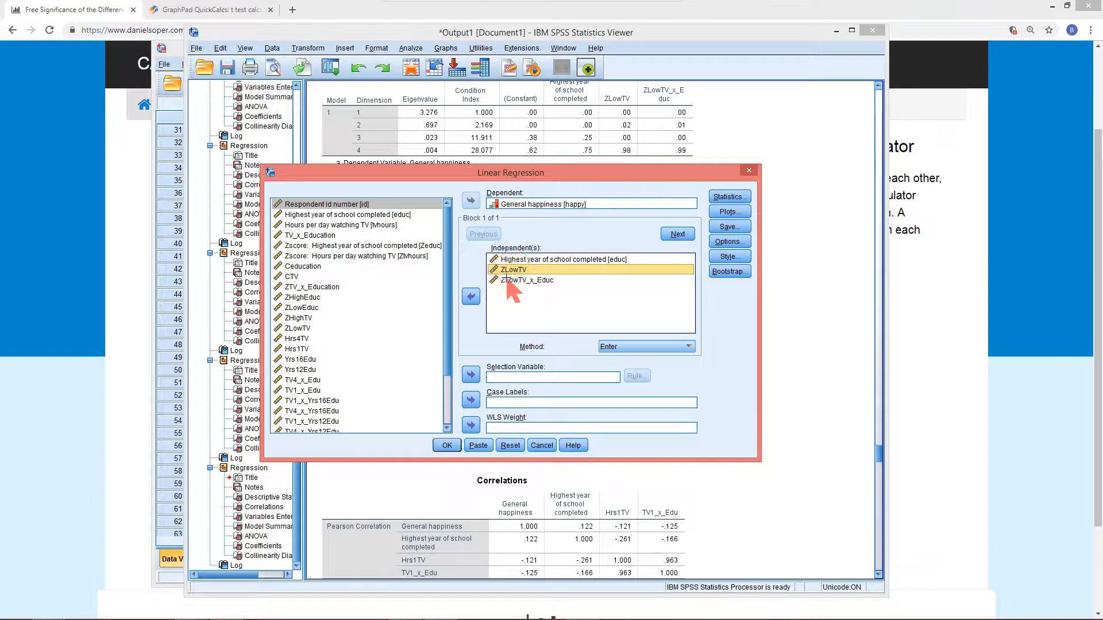
pyautogui.keyDown('ctrl'); pyautogui.click(514, 280); pyautogui.keyUp('ctrl')
pyautogui.click(471, 297)
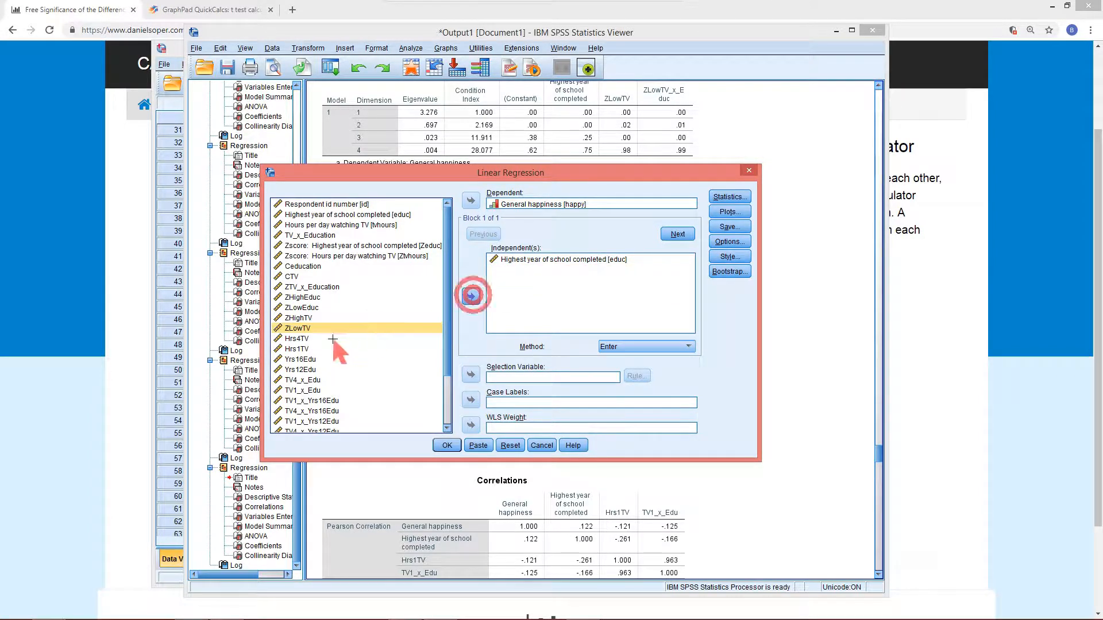
# Add ZHighTV and ZHighTV_x_Educ as independent variables and run the regression
pyautogui.click(305, 318)
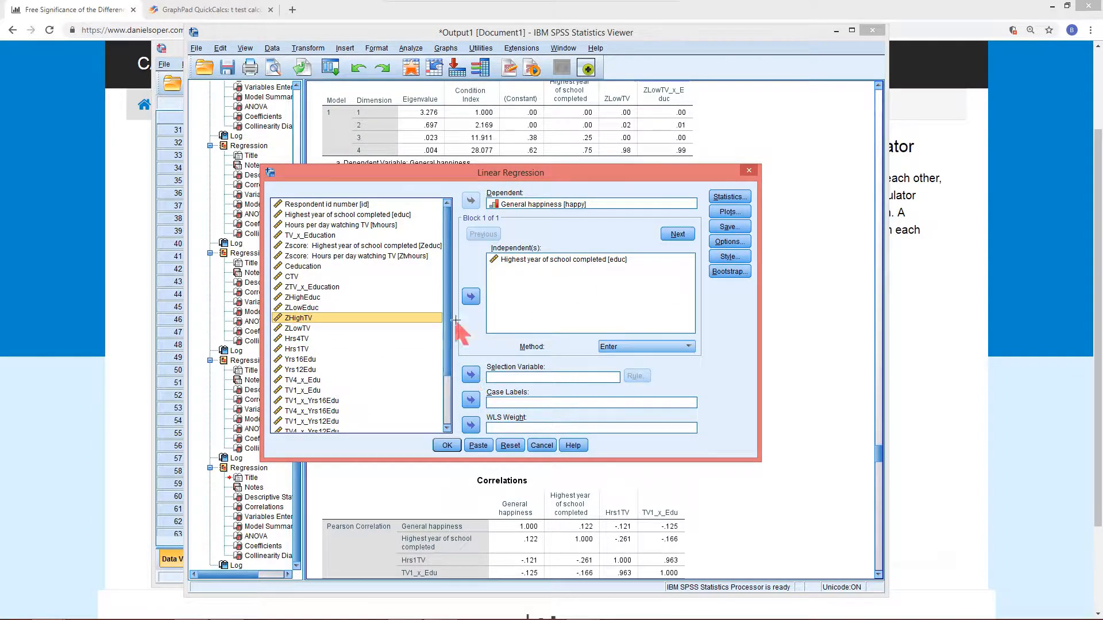
pyautogui.click(317, 339)
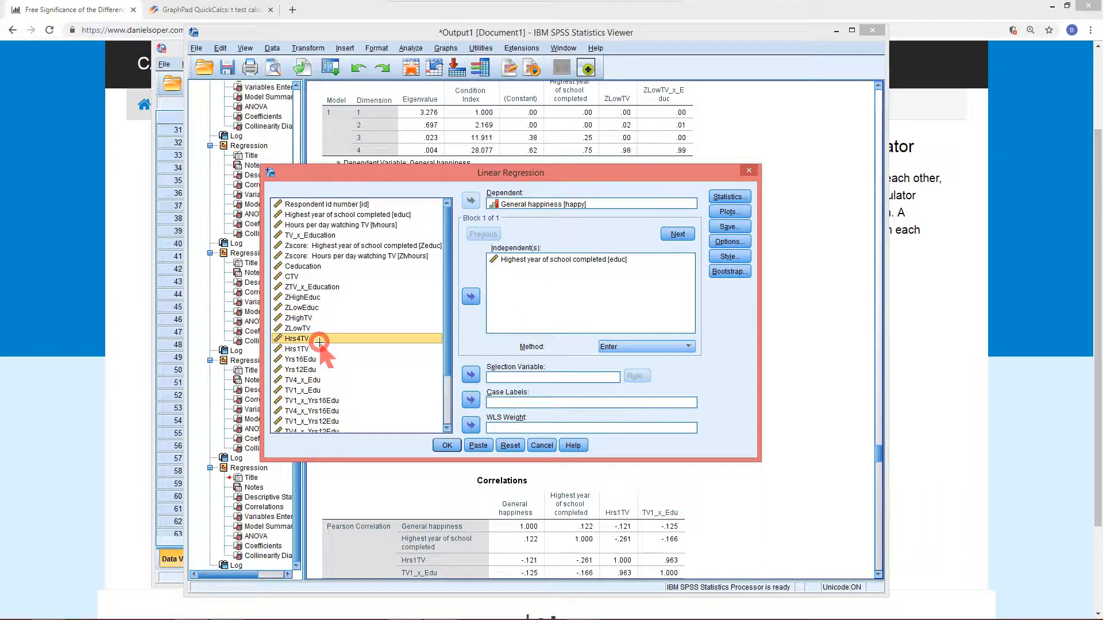
pyautogui.click(306, 315)
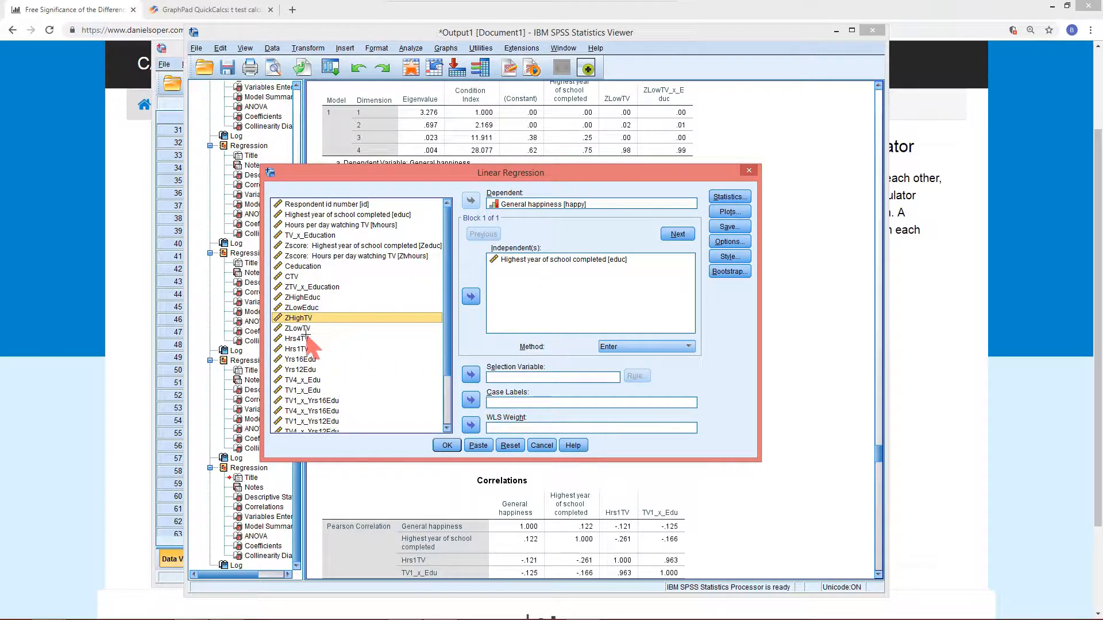
pyautogui.click(471, 296)
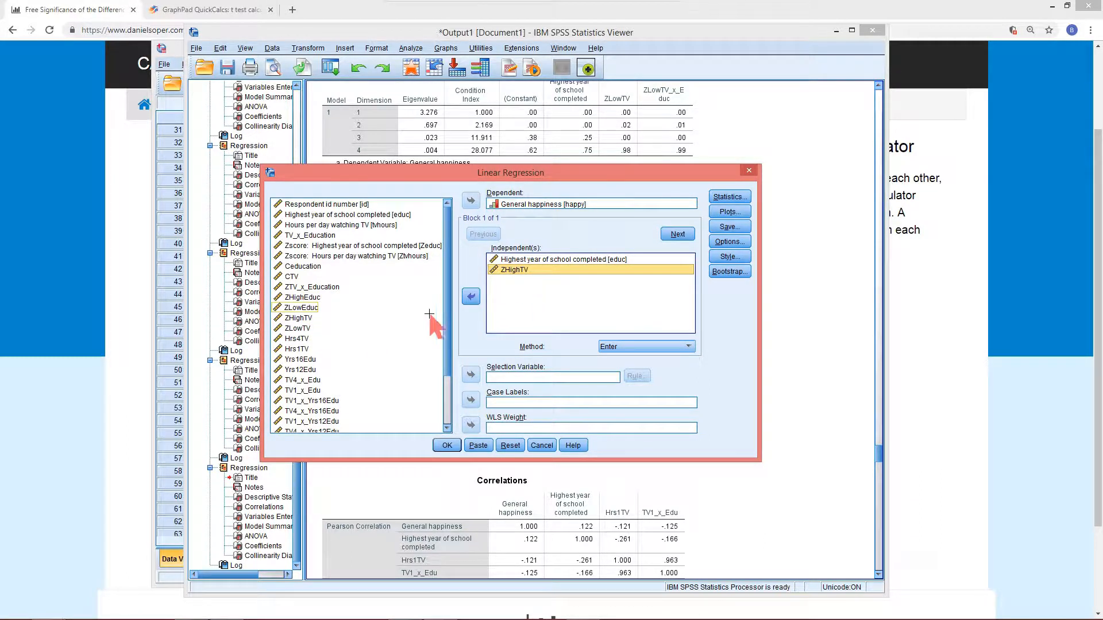
pyautogui.scroll(-1, 402, 344)
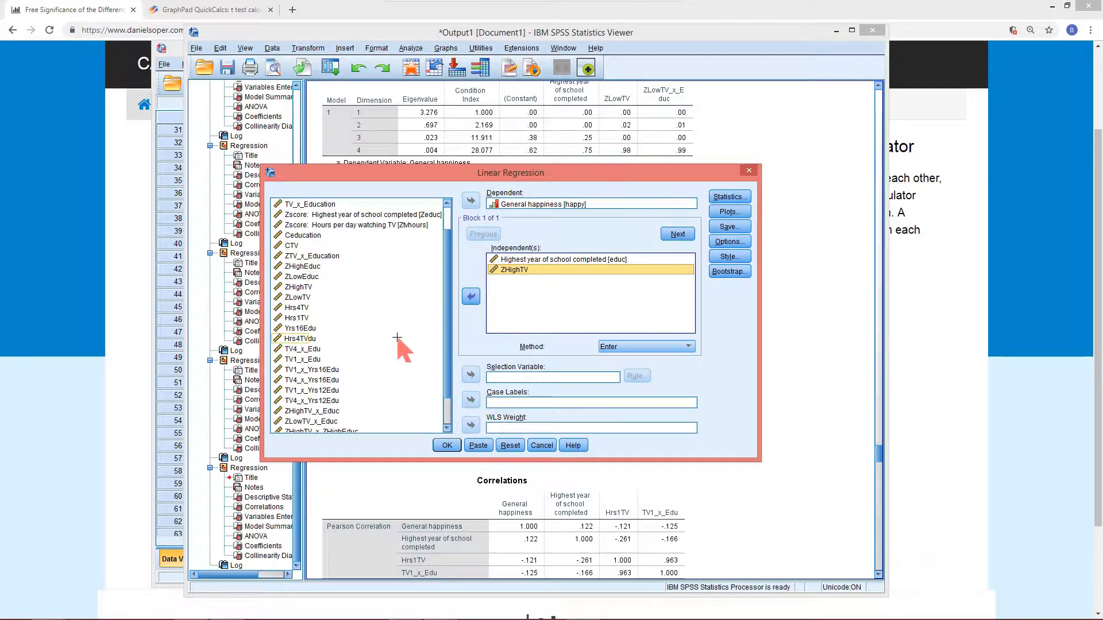
pyautogui.click(336, 411)
pyautogui.click(470, 296)
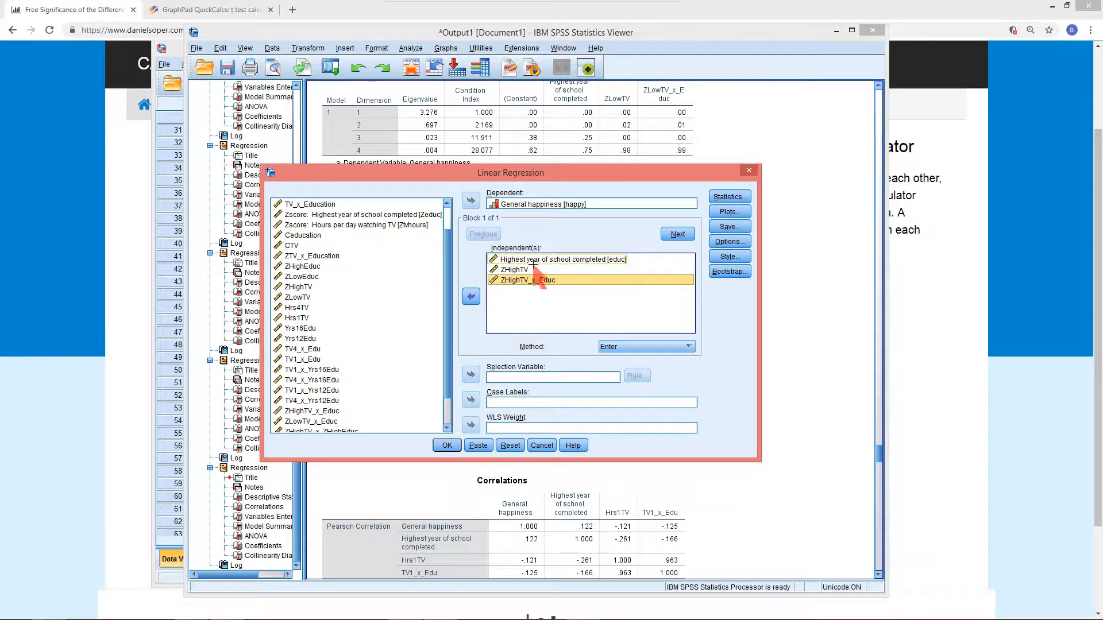
pyautogui.click(448, 446)
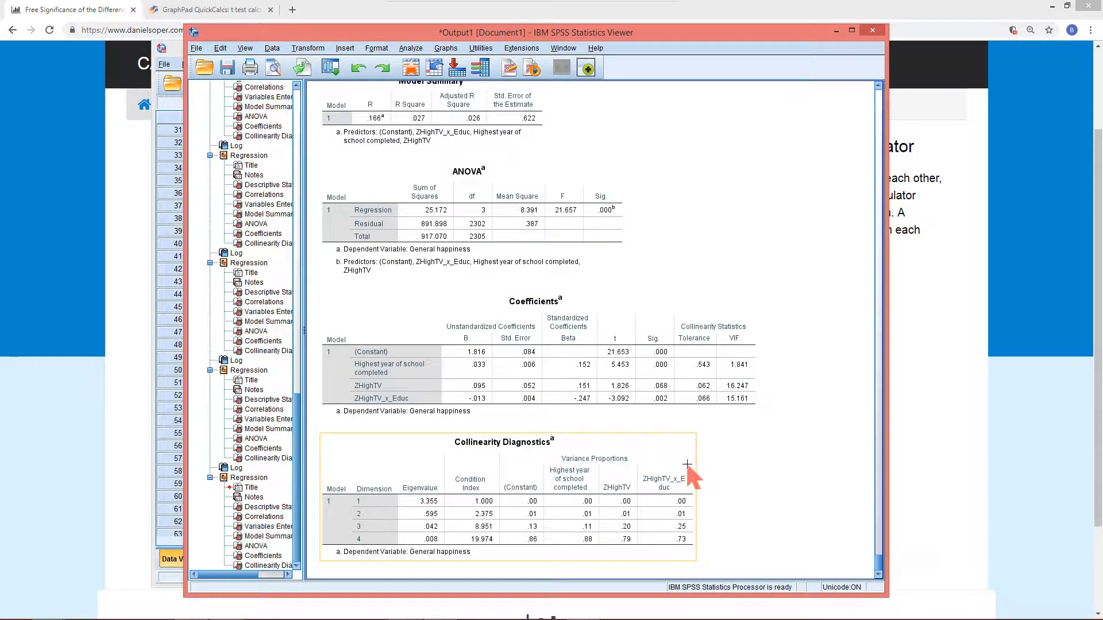
# Examine the education slope in the Coefficients table of the ZHighTV regression
pyautogui.click(540, 367)
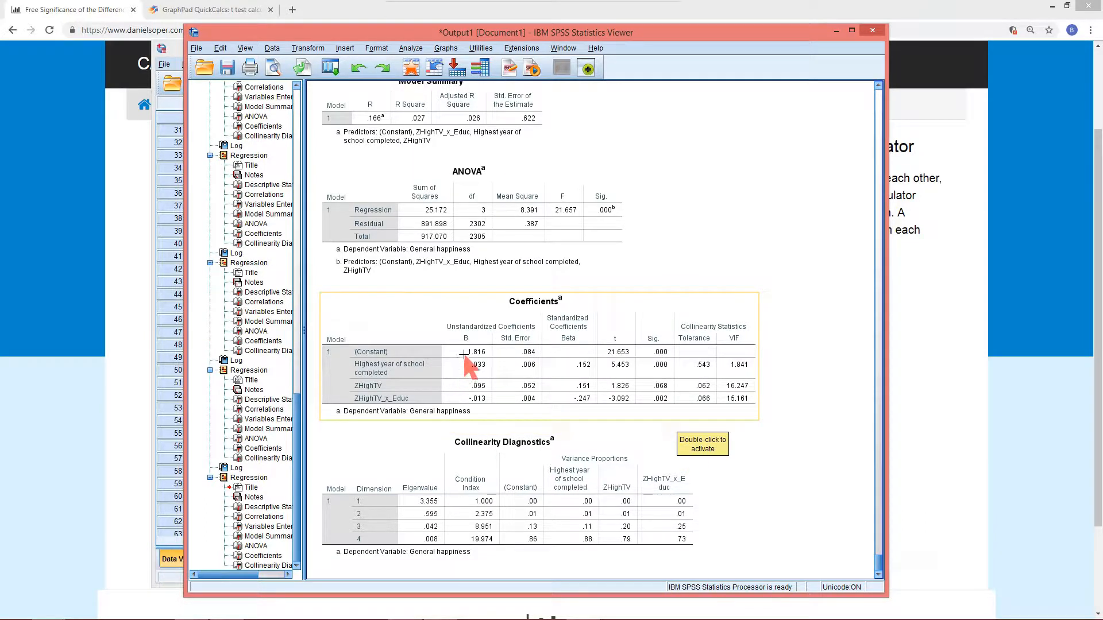
pyautogui.moveTo(452, 347); pyautogui.dragTo(493, 380)
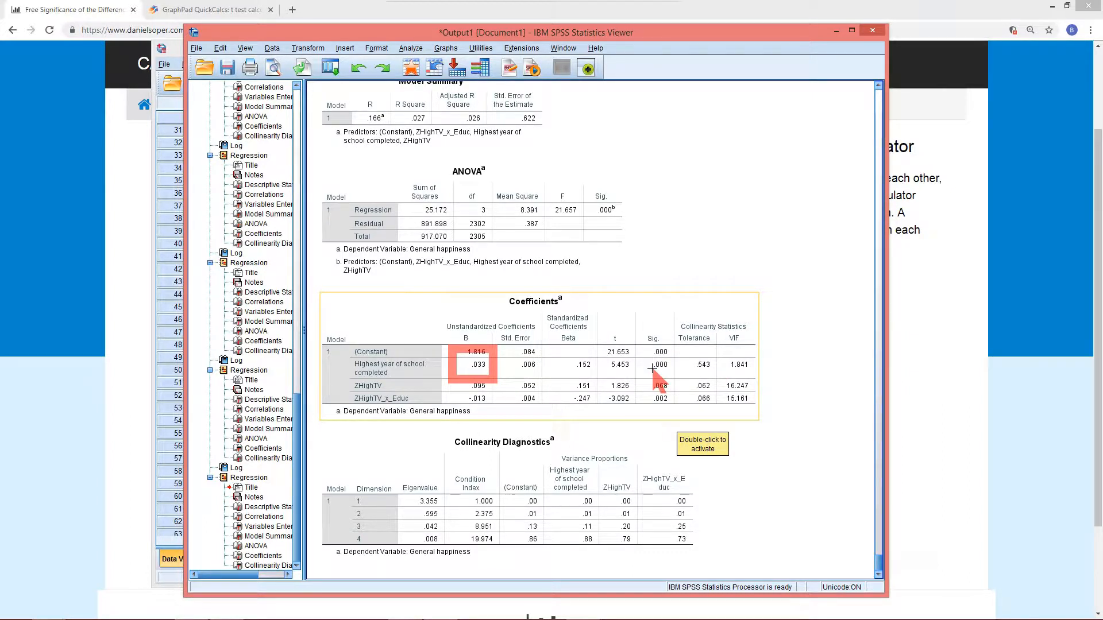
pyautogui.hotkey('ctrl', 'z')
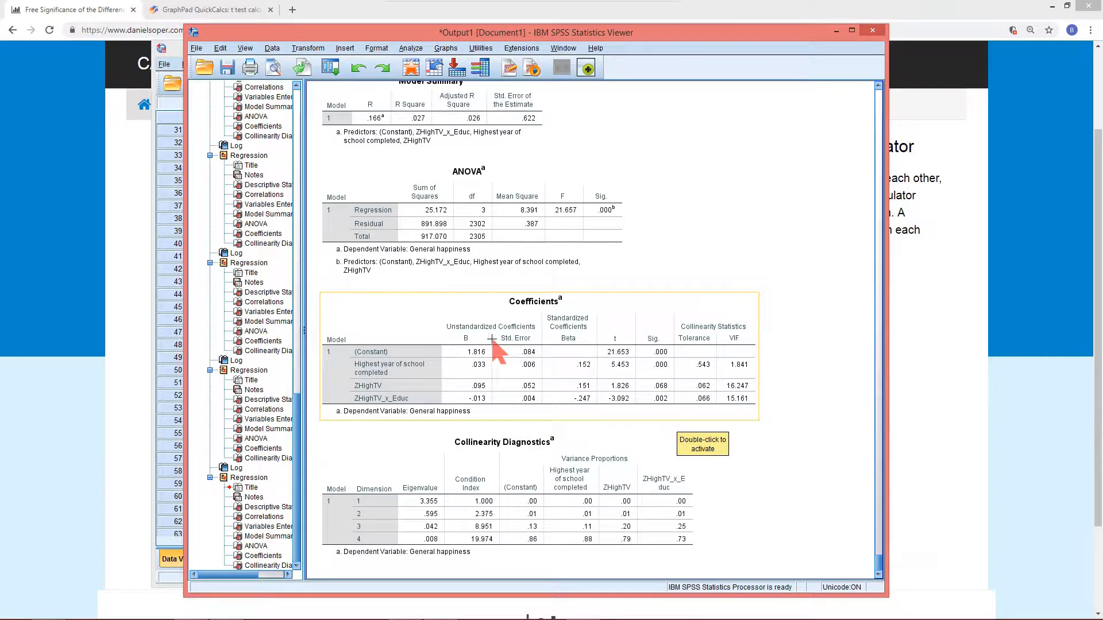
# Reopen the Linear Regression dialog and remove ZHighTV and ZHighTV_x_Educ from the independent variables
pyautogui.click(330, 68)
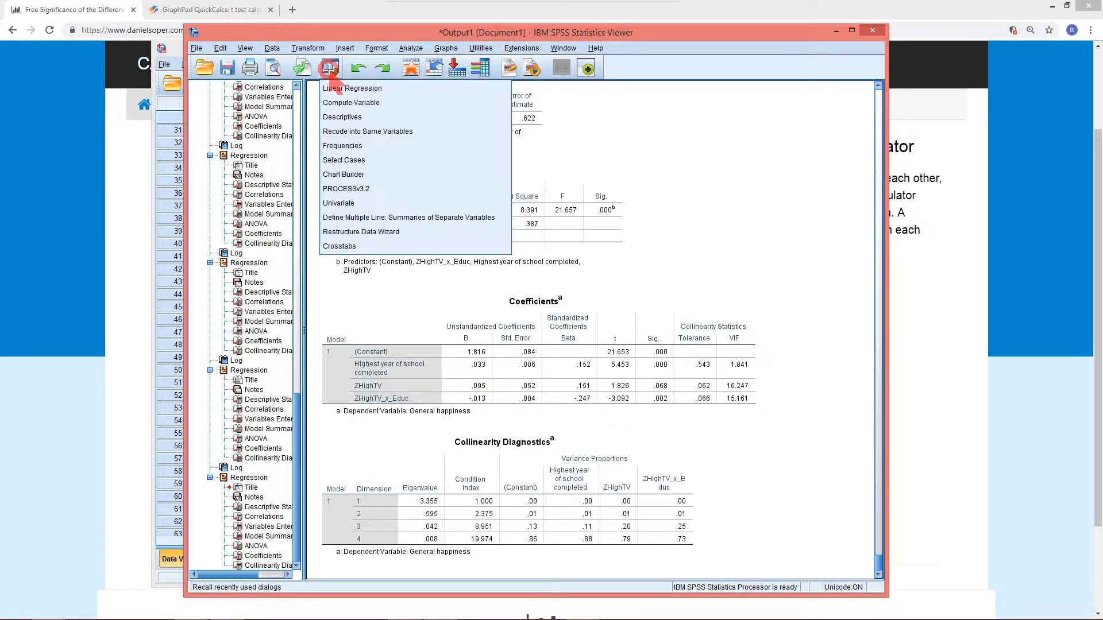
pyautogui.click(352, 88)
pyautogui.click(511, 269)
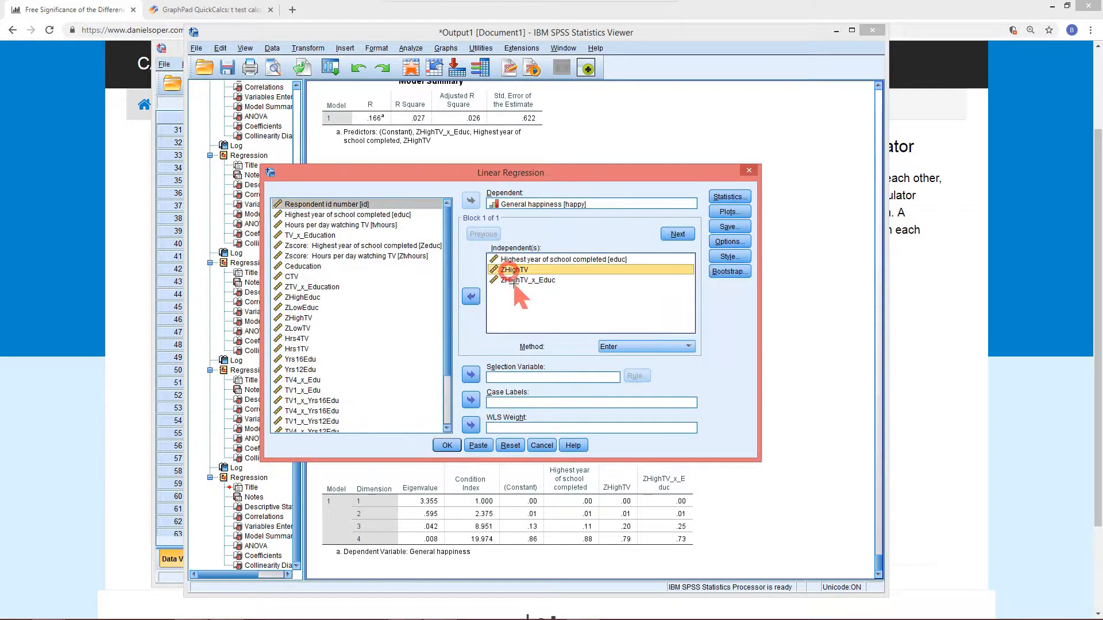
pyautogui.keyDown('shift'); pyautogui.click(527, 280); pyautogui.keyUp('shift')
pyautogui.click(471, 296)
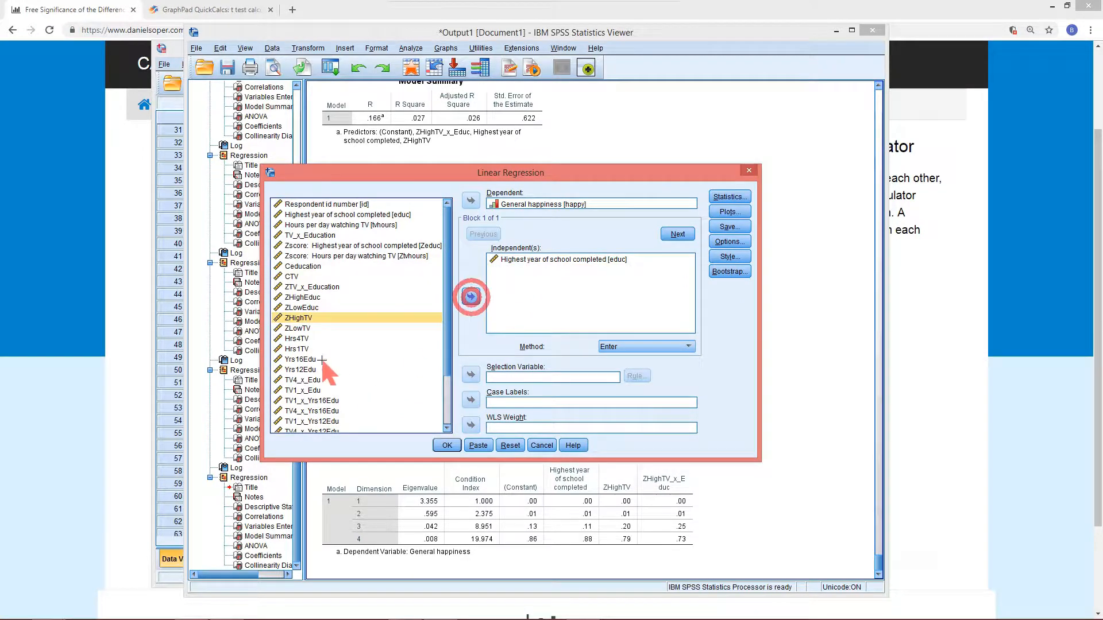
# Add ZLowTV and ZLowTV_x_Educ as independent variables and run the regression again
pyautogui.click(304, 328)
pyautogui.click(471, 296)
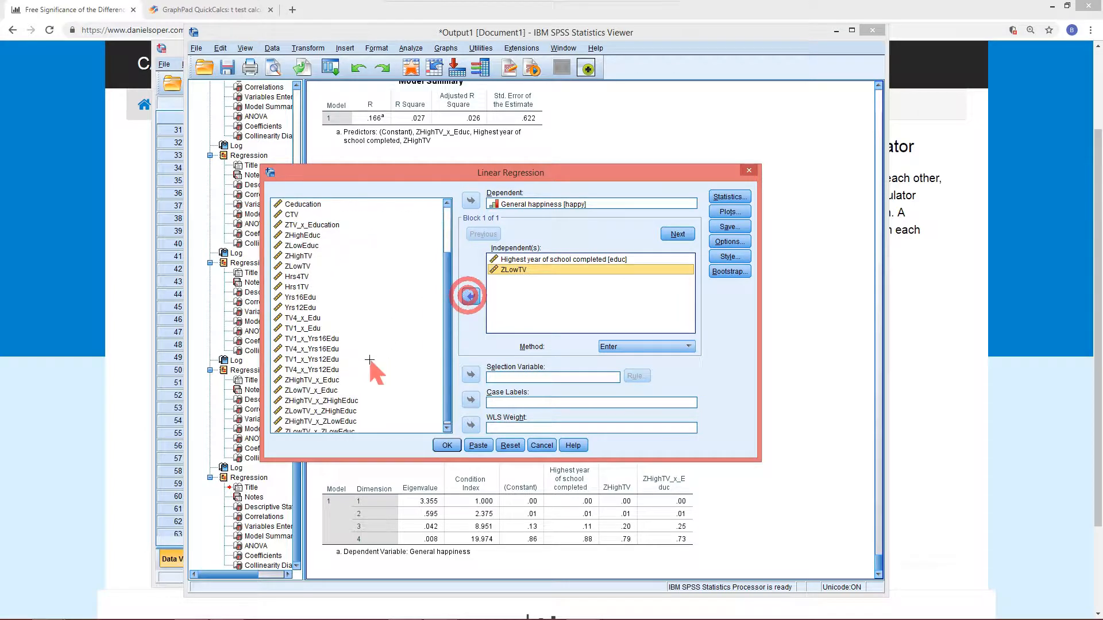
pyautogui.click(303, 390)
pyautogui.click(471, 296)
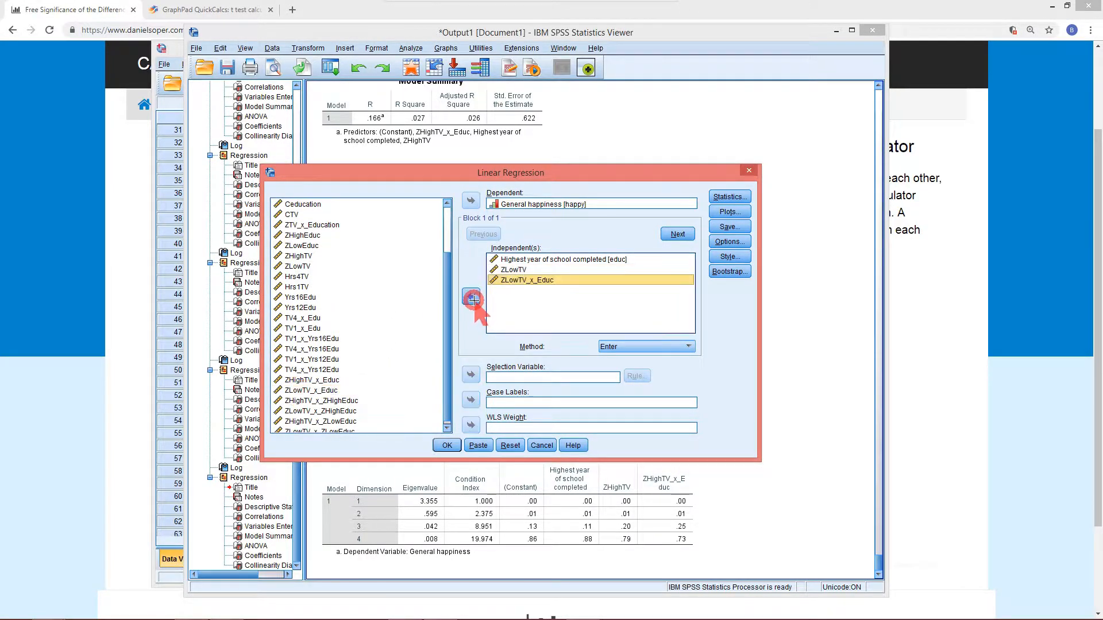
pyautogui.click(446, 445)
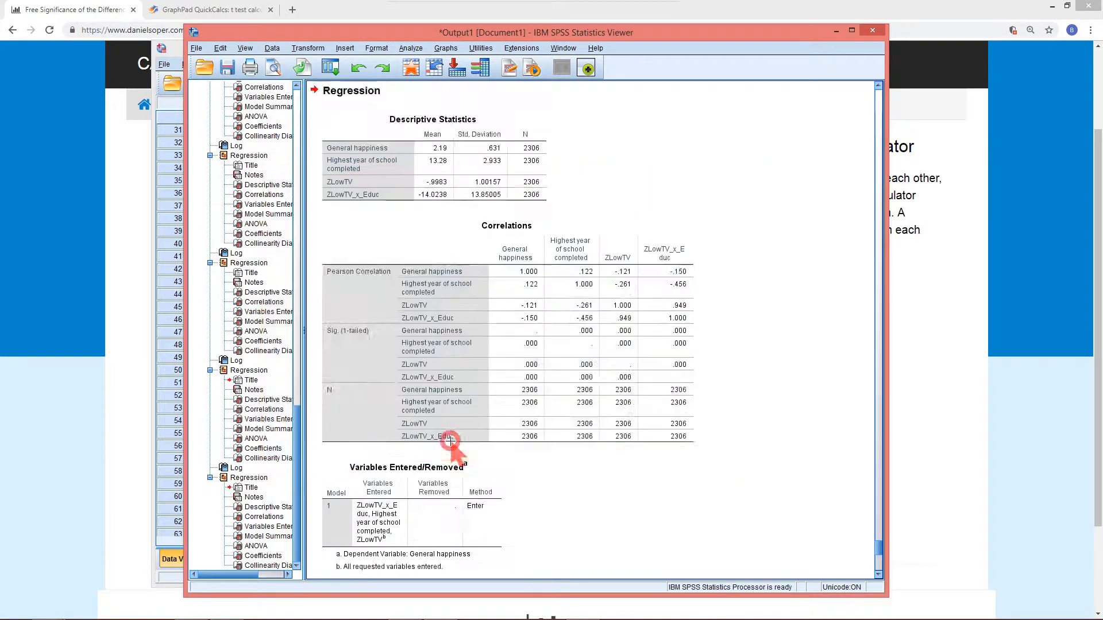
# Examine the education slope and its significance in the Coefficients table of the ZLowTV regression
pyautogui.scroll(-10, 449, 439)
pyautogui.scroll(-4, 451, 438)
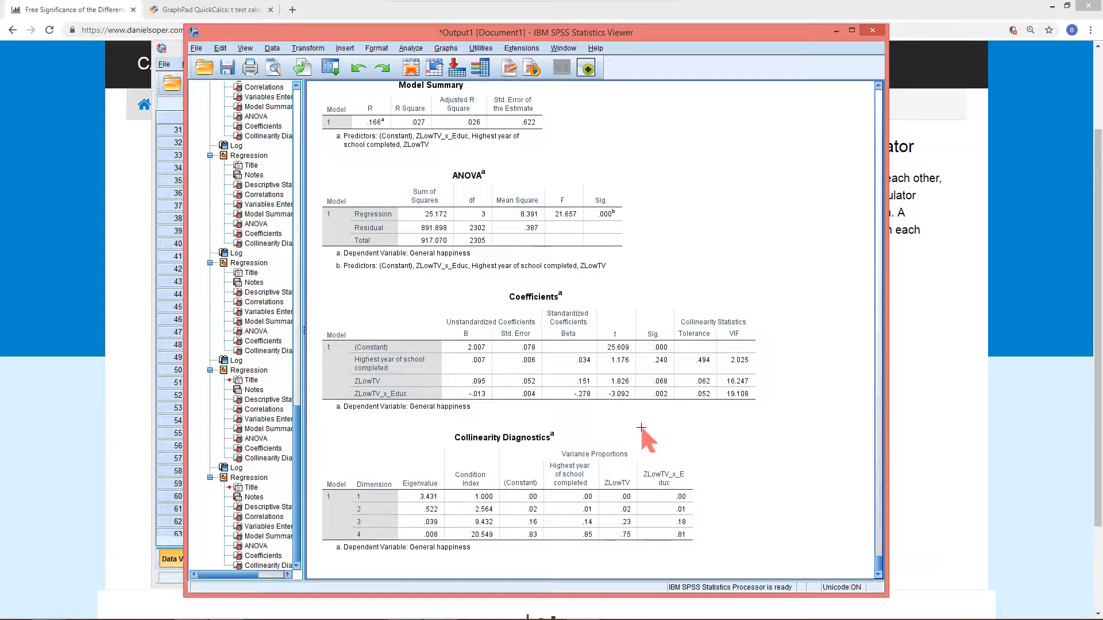
pyautogui.click(659, 383)
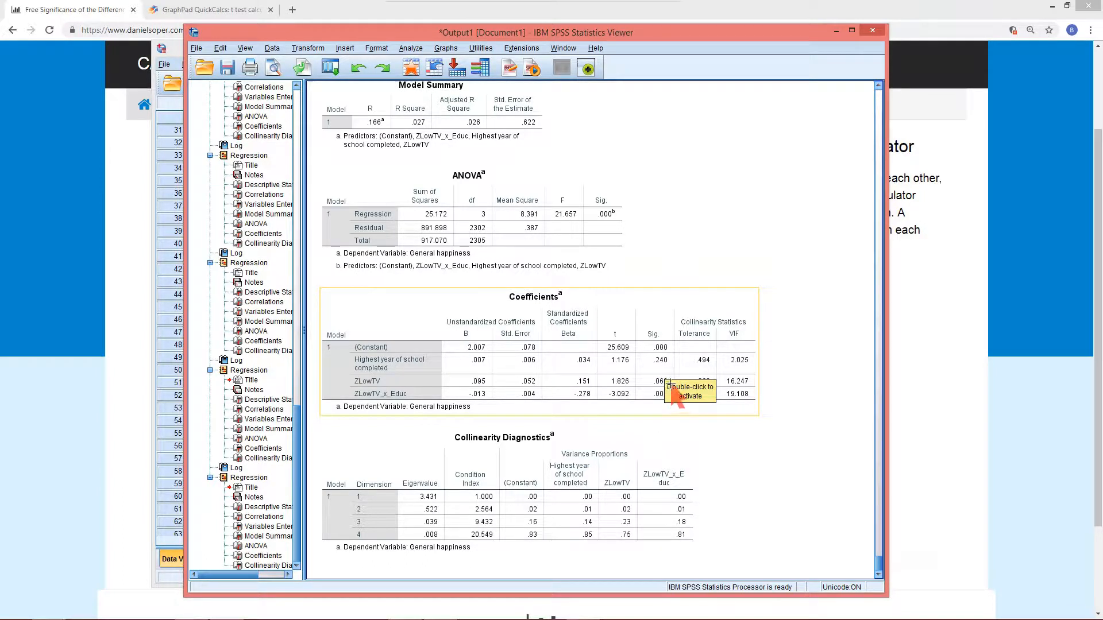
pyautogui.moveTo(462, 348); pyautogui.dragTo(504, 376)
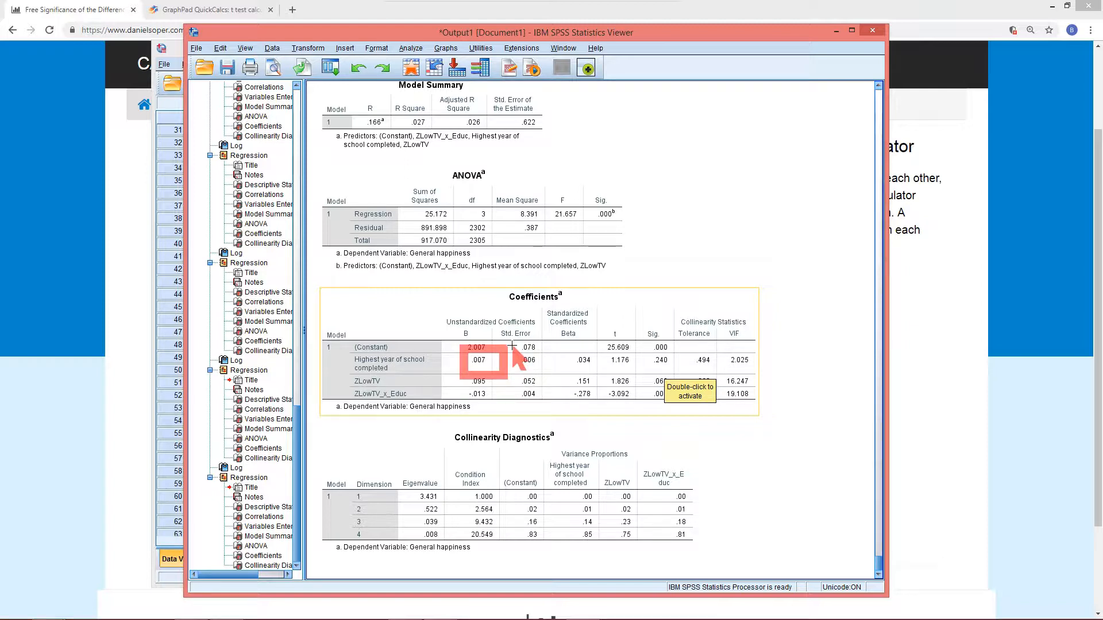
pyautogui.hotkey('ctrl', 'z')
pyautogui.moveTo(638, 341); pyautogui.dragTo(675, 377)
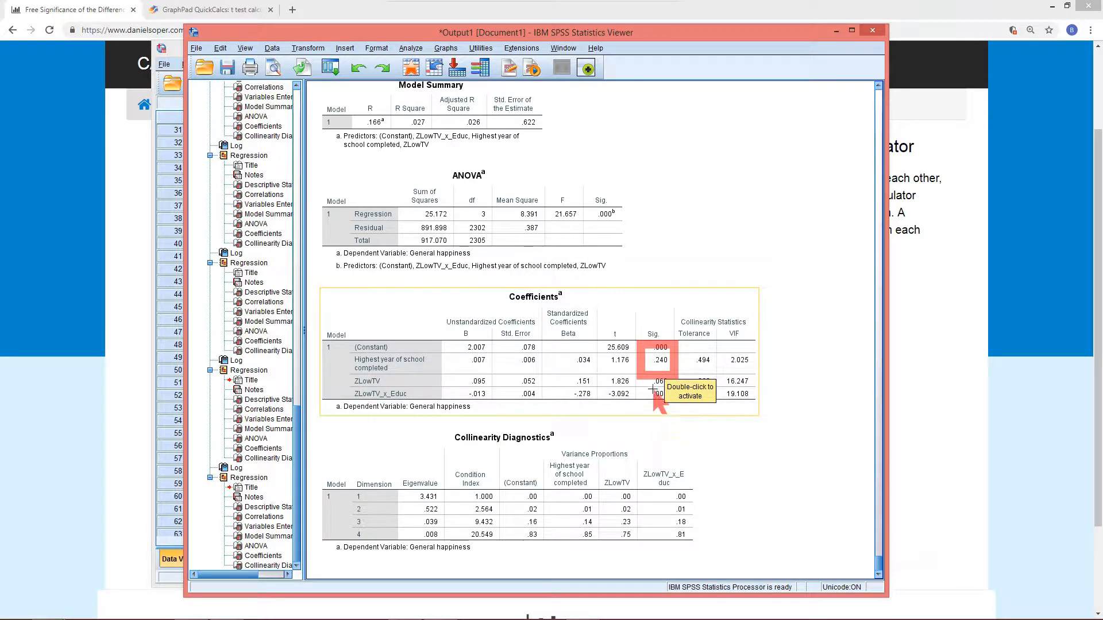
pyautogui.hotkey('ctrl', 'z')
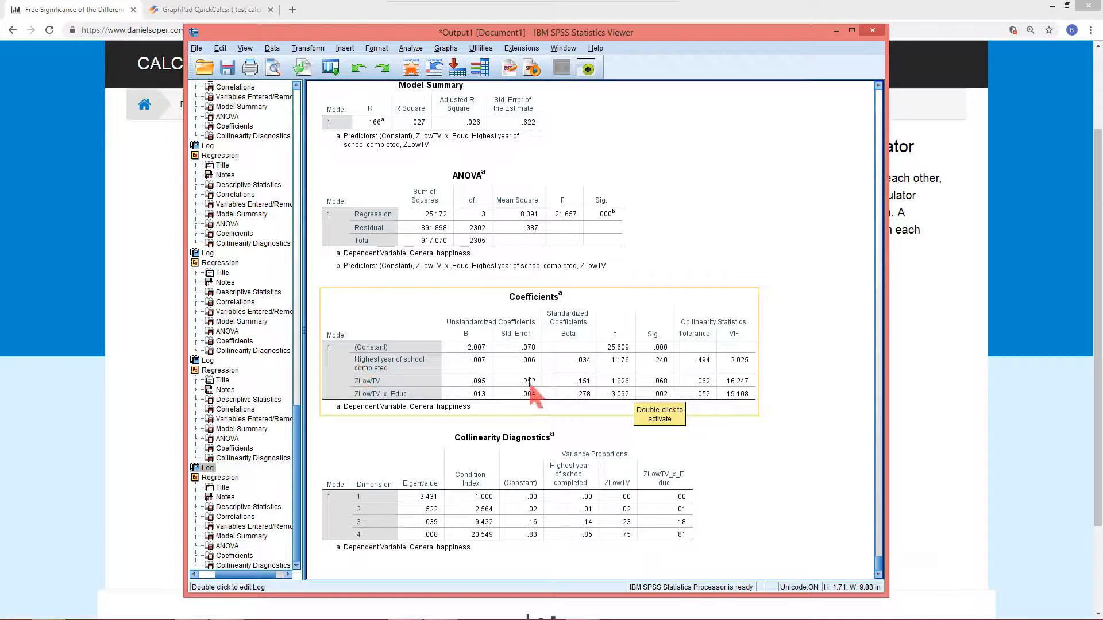
# Switch to the browser's two-slopes significance calculator and run the calculation again
pyautogui.scroll(10, 512, 302)
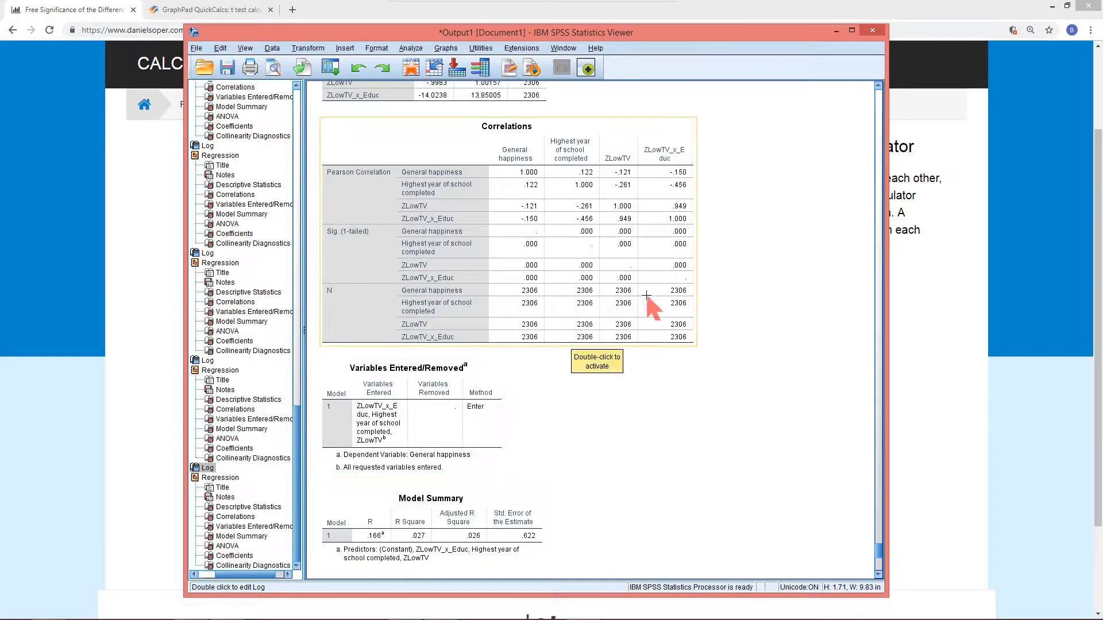
pyautogui.scroll(3, 540, 264)
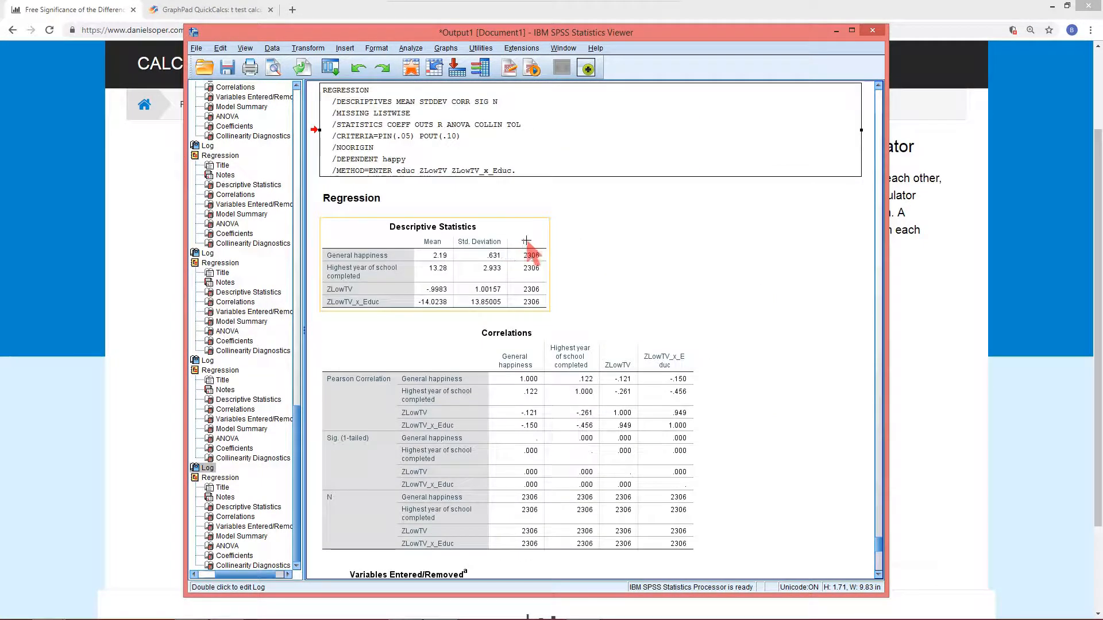
pyautogui.click(67, 130)
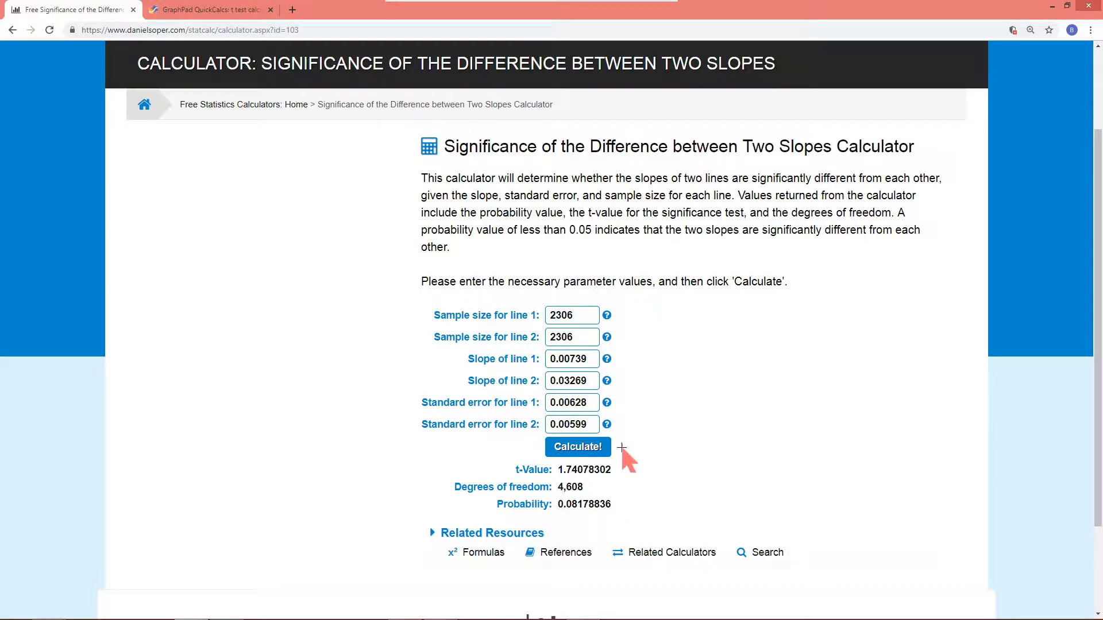
pyautogui.click(567, 453)
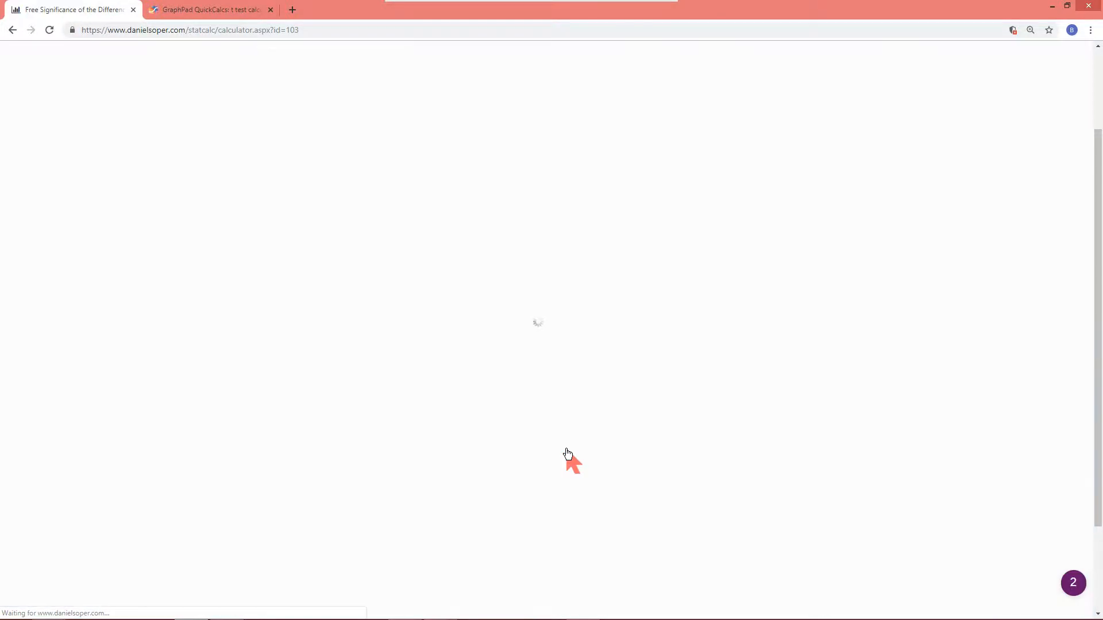
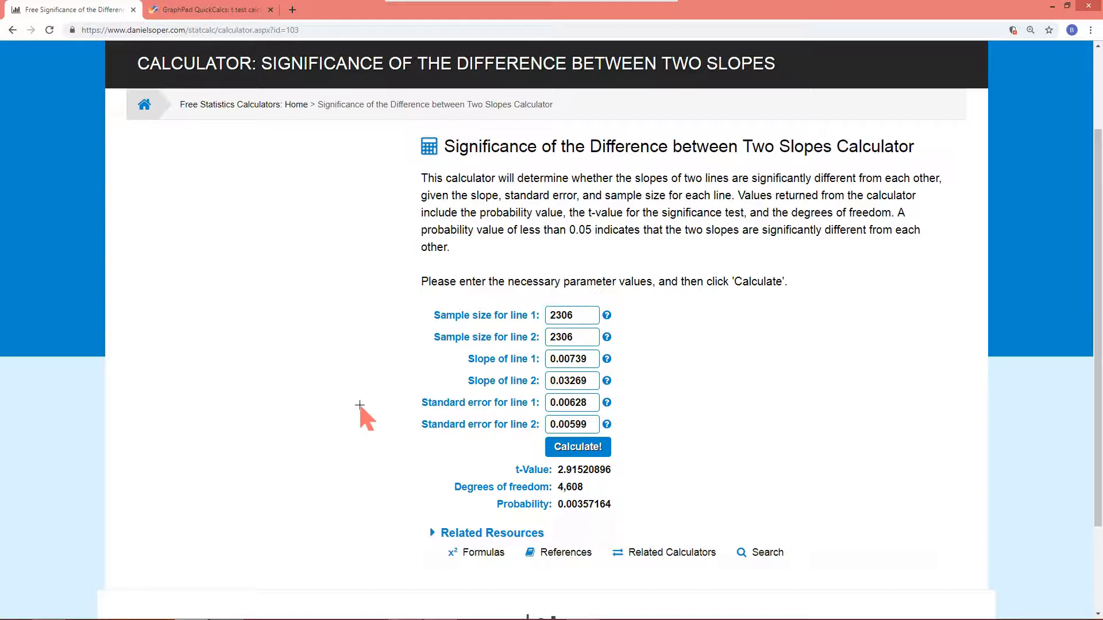
# Return to the SPSS output and scroll through the ZLowTV regression results
pyautogui.moveTo(78, 617)
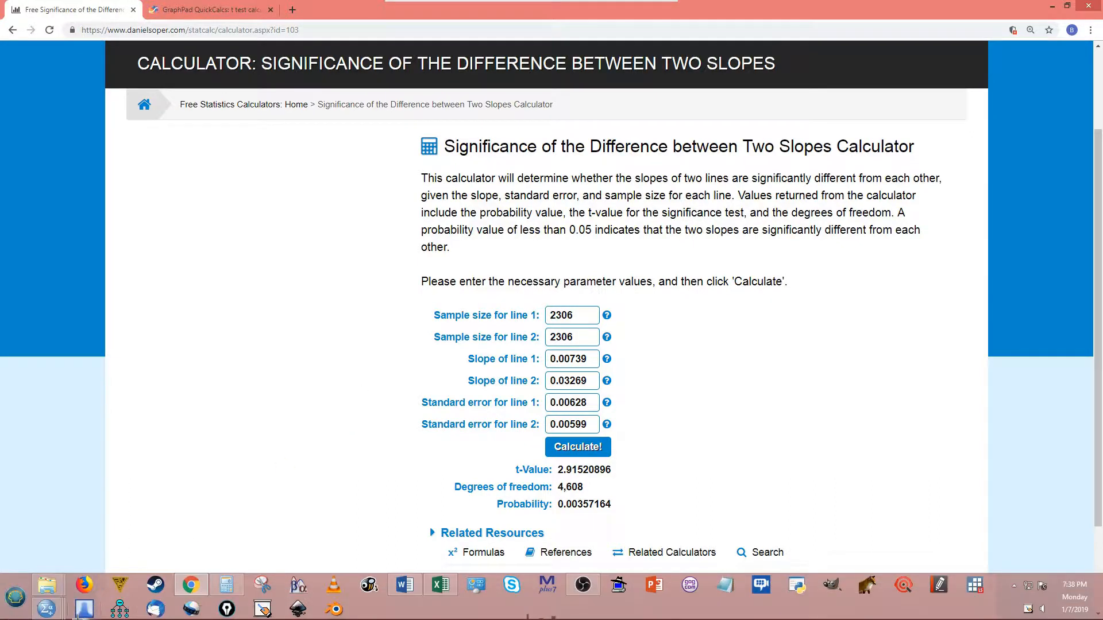
pyautogui.click(103, 537)
pyautogui.scroll(-6, 468, 386)
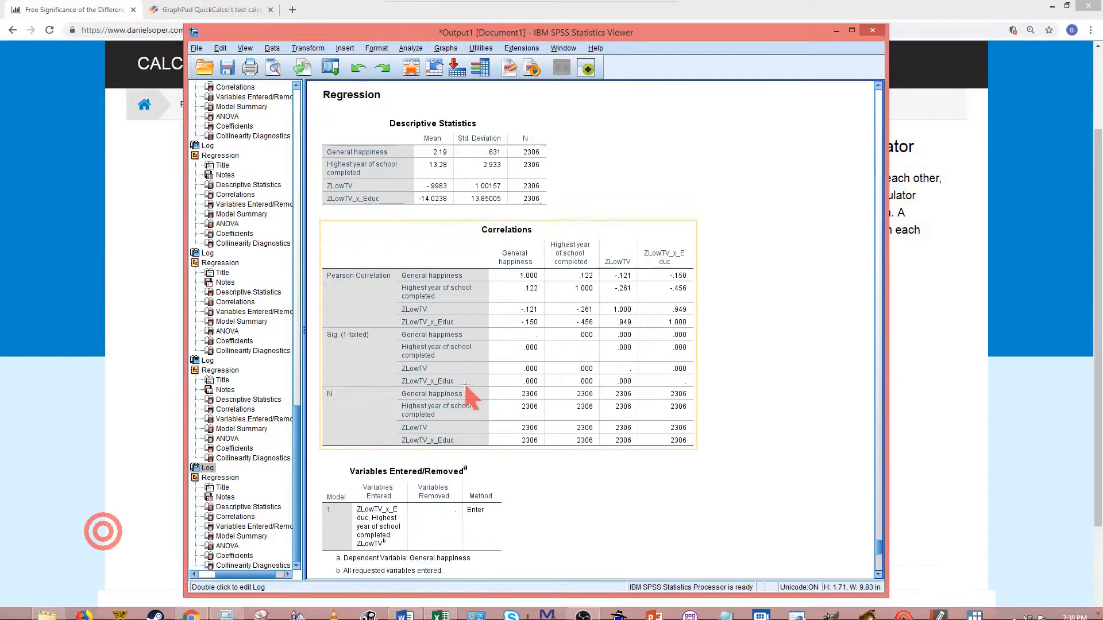
pyautogui.scroll(-5, 580, 442)
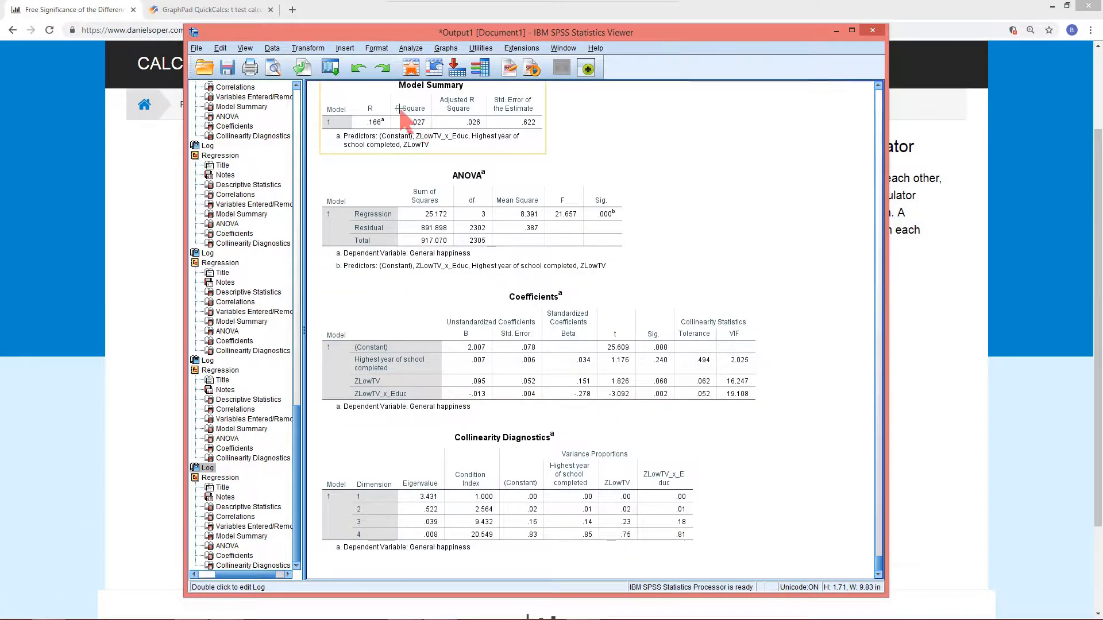
pyautogui.click(334, 68)
pyautogui.click(358, 91)
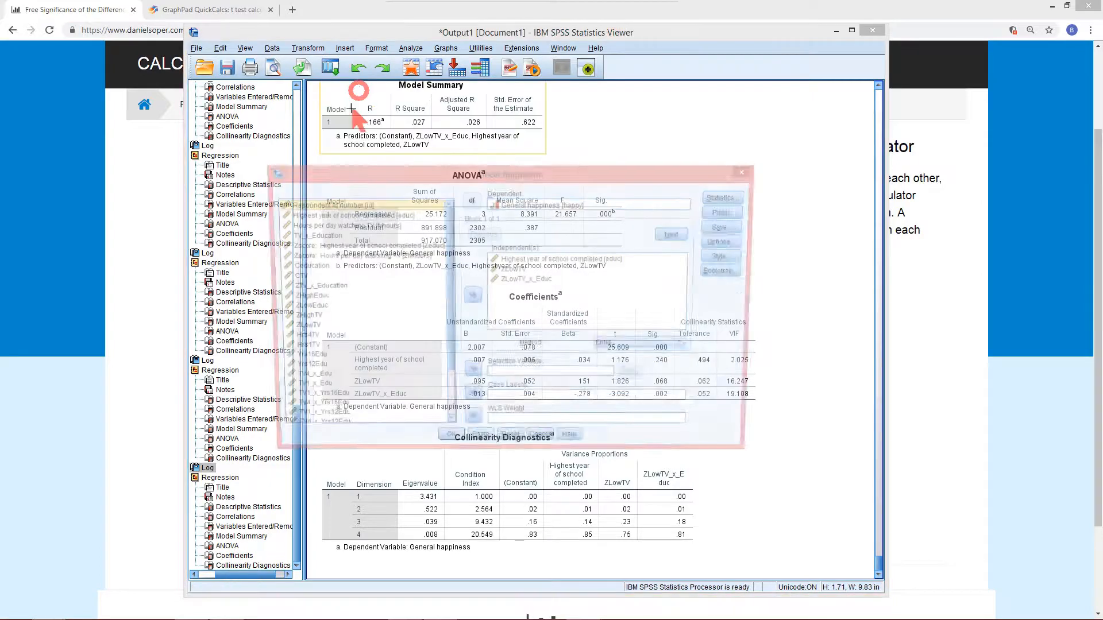
pyautogui.scroll(-2, 370, 376)
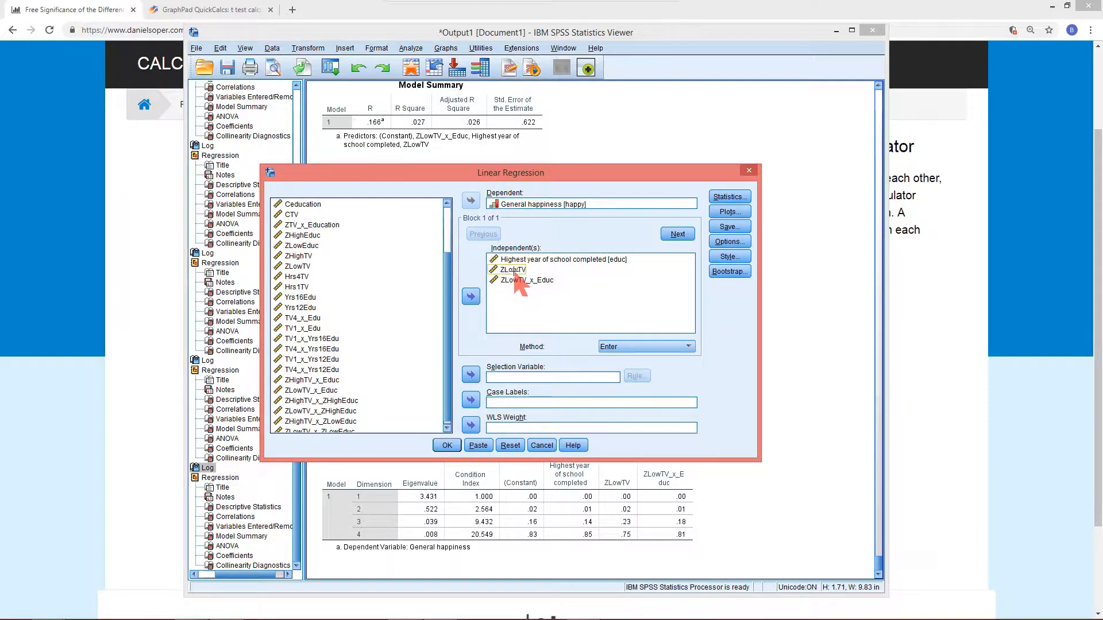
pyautogui.click(553, 258)
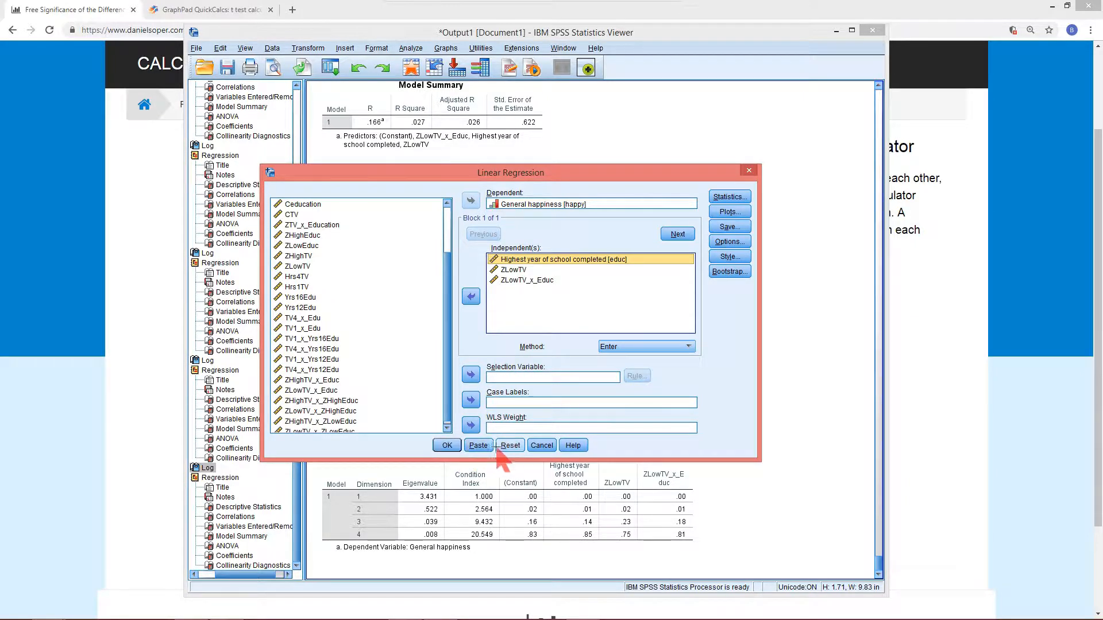
pyautogui.click(534, 445)
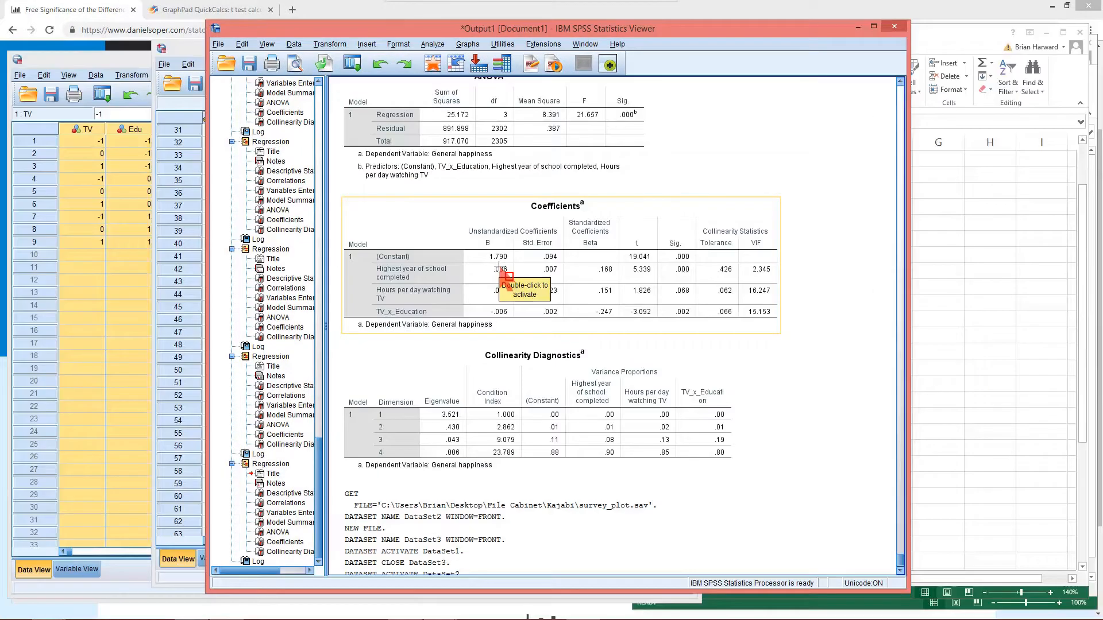
# Rerun the linear regression of happiness on education, TV hours and TV_x_Education from the recalled dialog
pyautogui.click(351, 63)
pyautogui.click(373, 85)
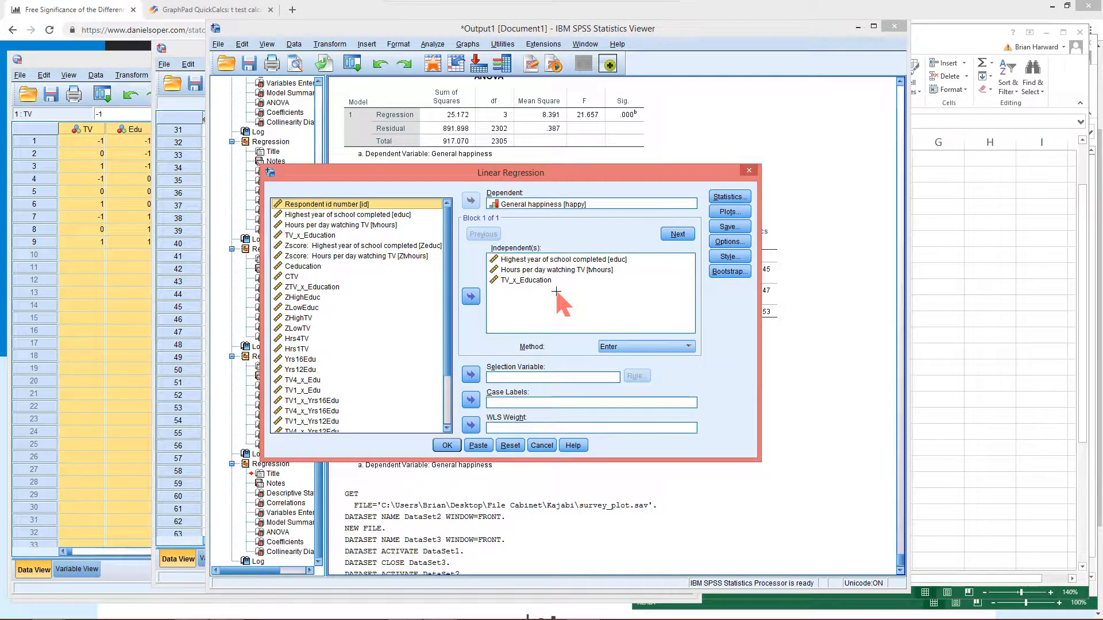
pyautogui.click(535, 258)
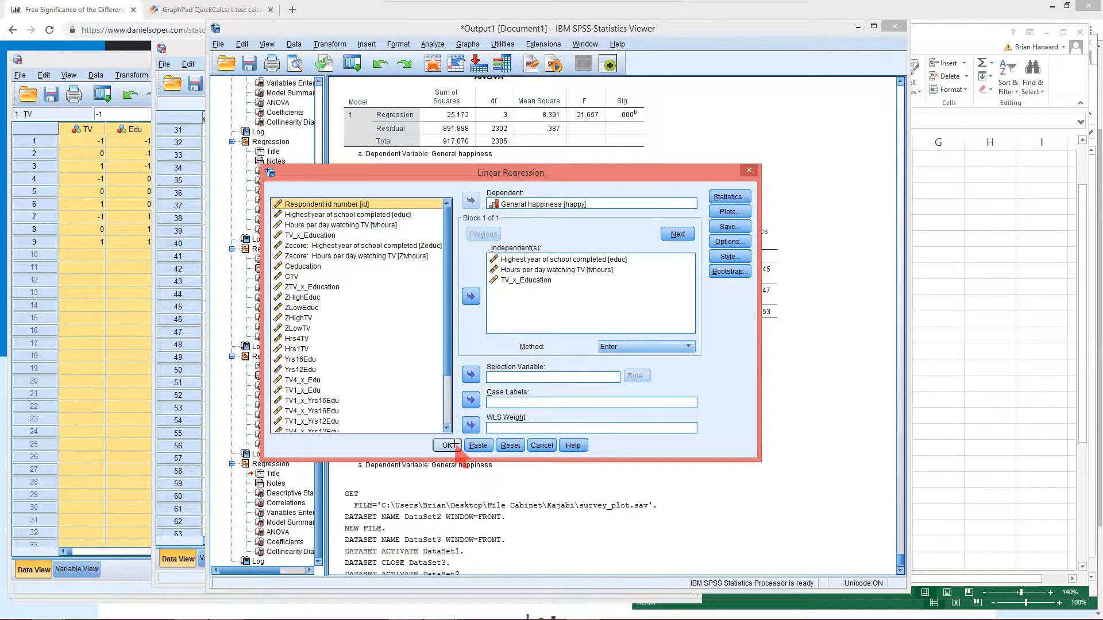
pyautogui.click(456, 445)
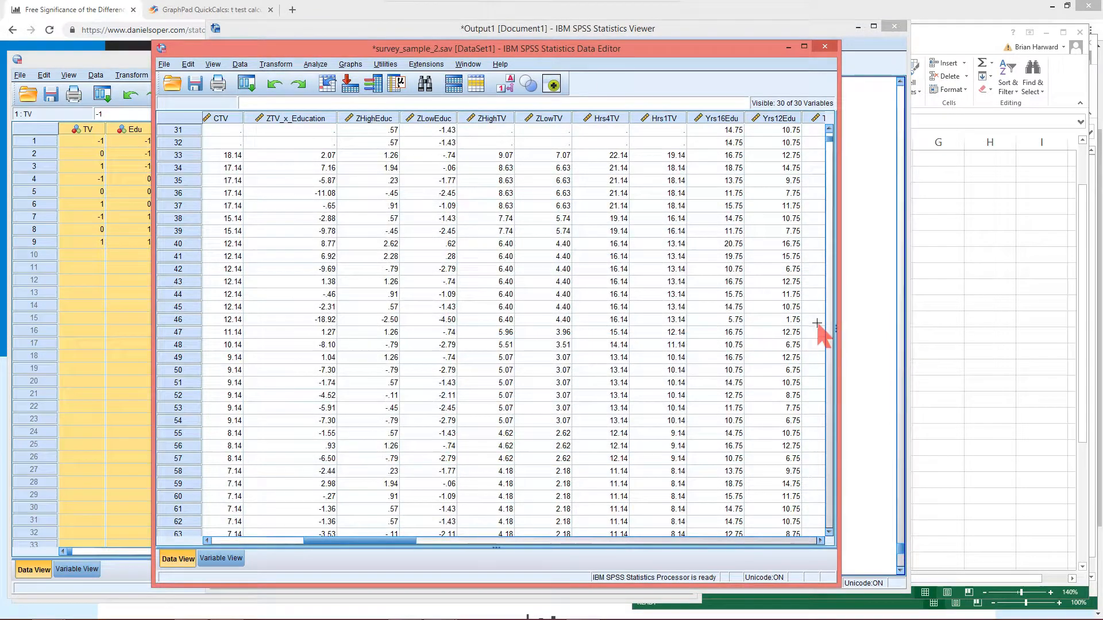
# Bring the output viewer with the new Coefficients table forward and move it aside
pyautogui.scroll(-1, 517, 329)
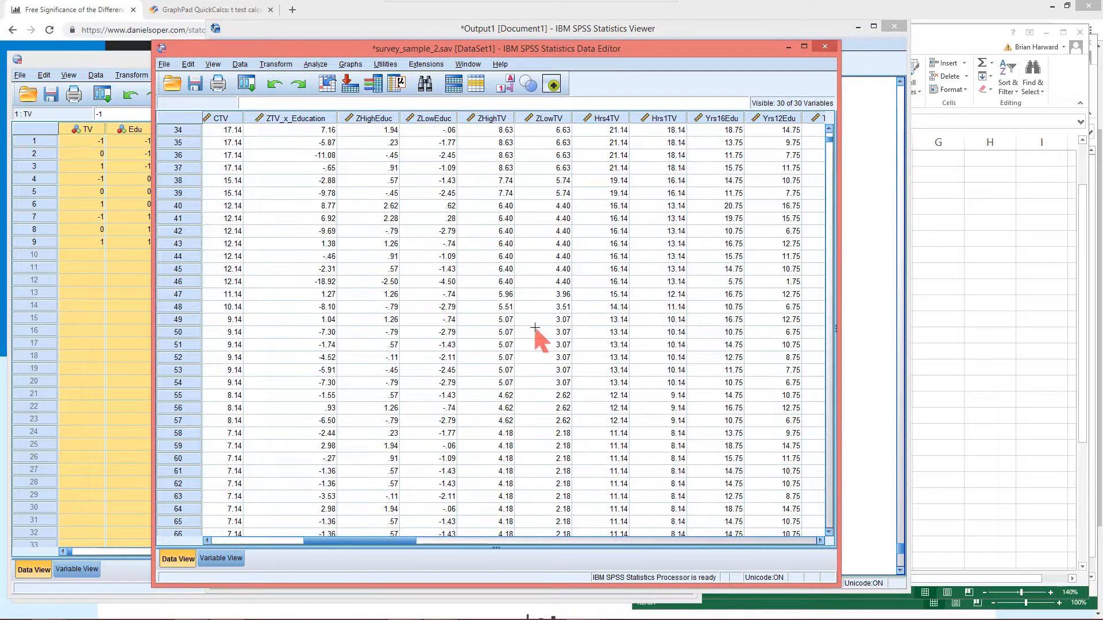
pyautogui.click(880, 287)
pyautogui.scroll(-8, 575, 372)
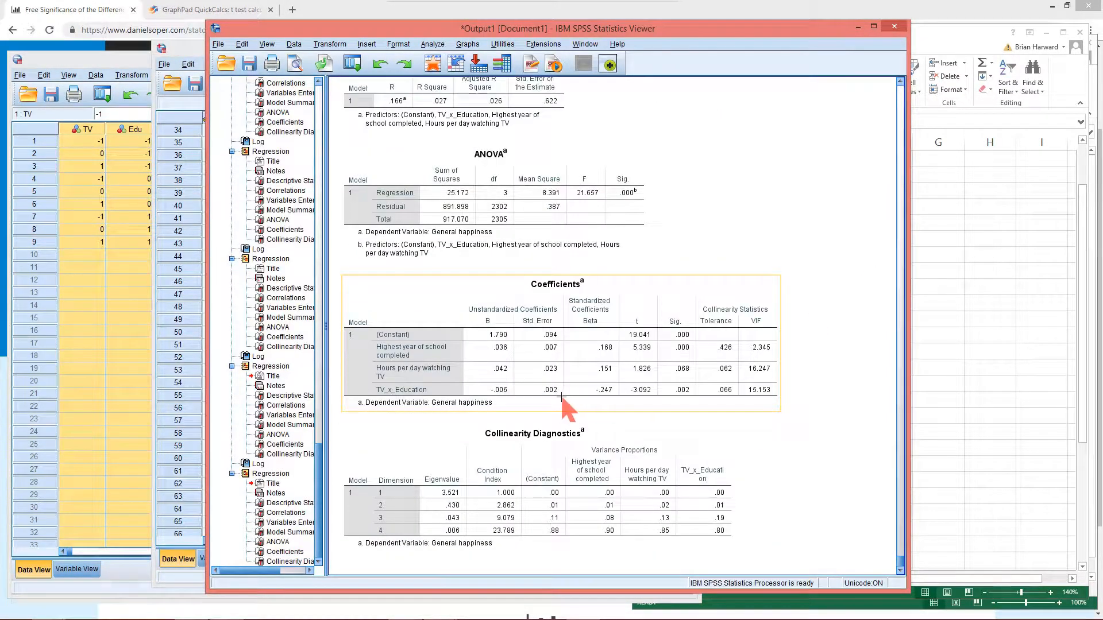
pyautogui.moveTo(592, 29); pyautogui.dragTo(424, 28)
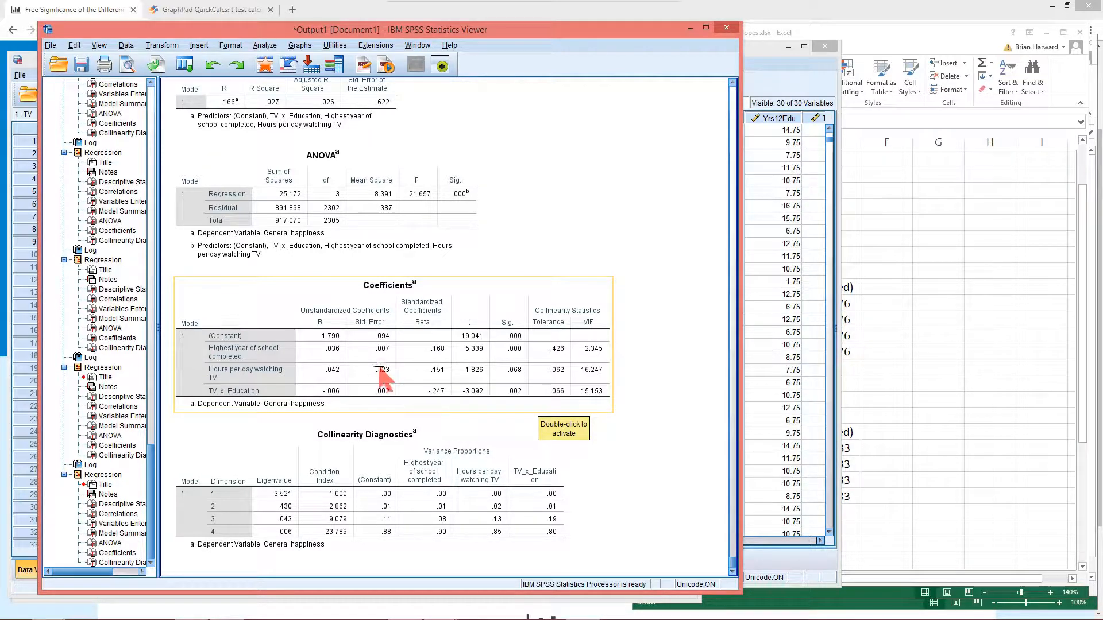
# Examine the TV*Edu formula and the coefficient rows in the Simple Slopes spreadsheet
pyautogui.click(933, 371)
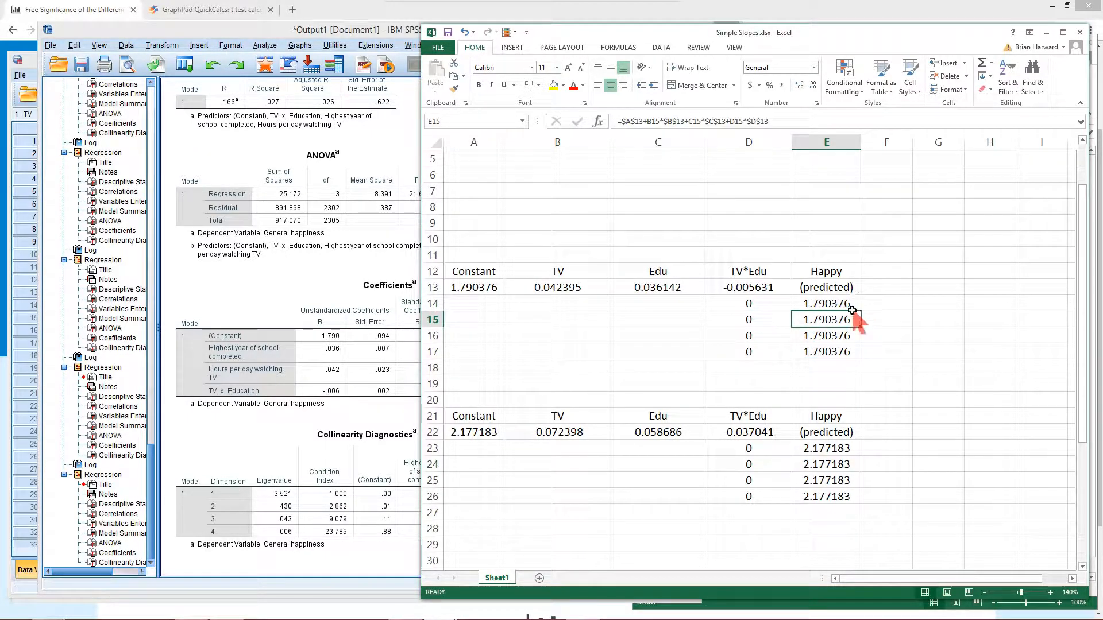
pyautogui.click(740, 305)
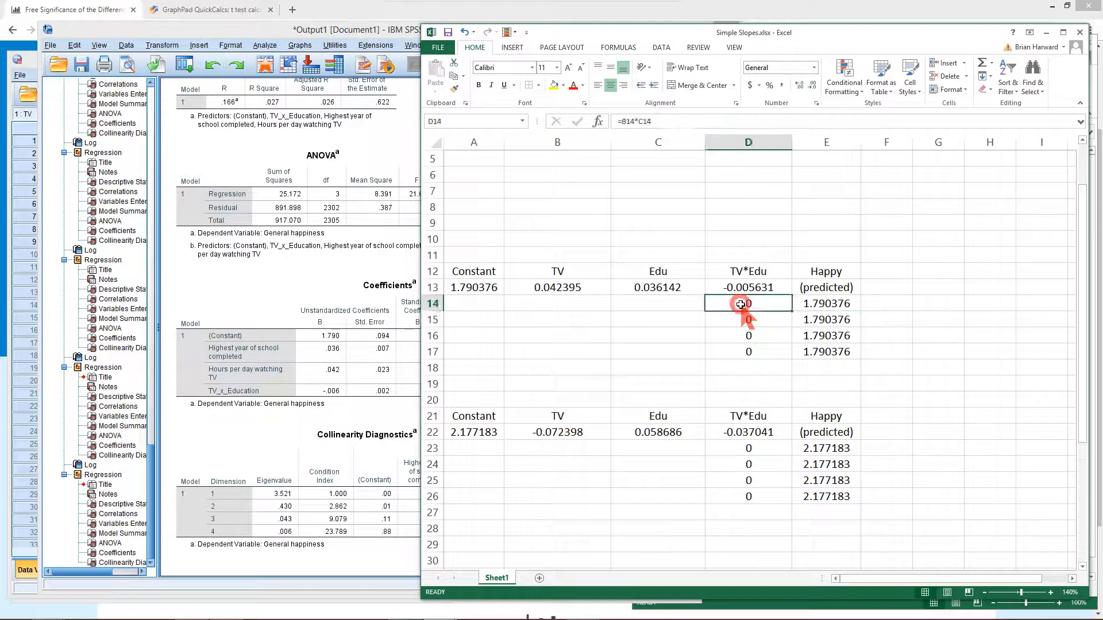
pyautogui.doubleClick(740, 304)
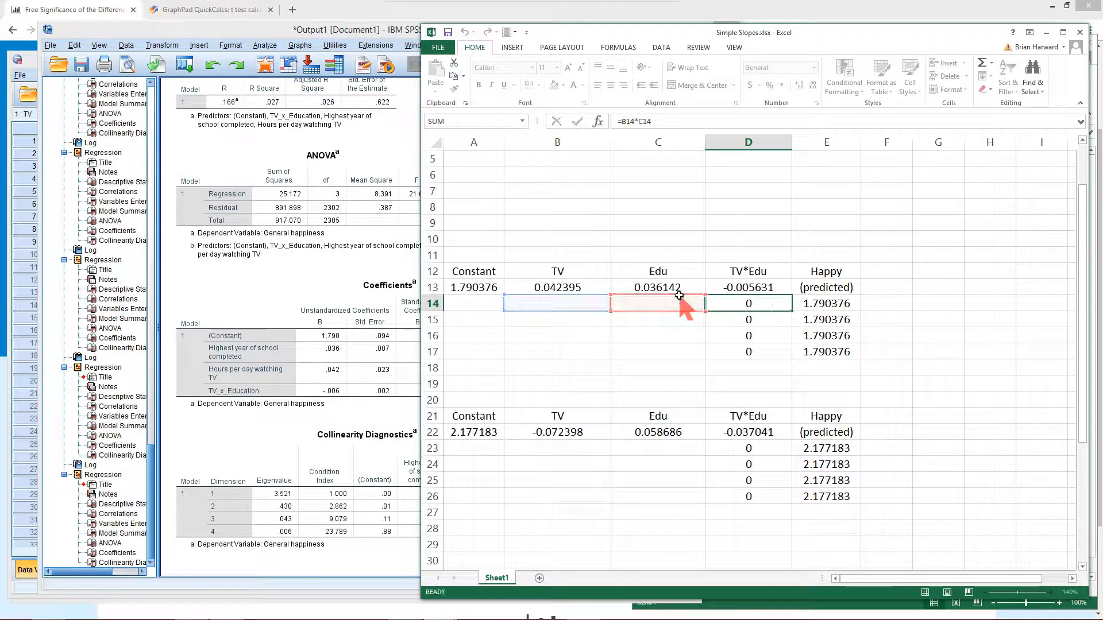
pyautogui.press('Return')
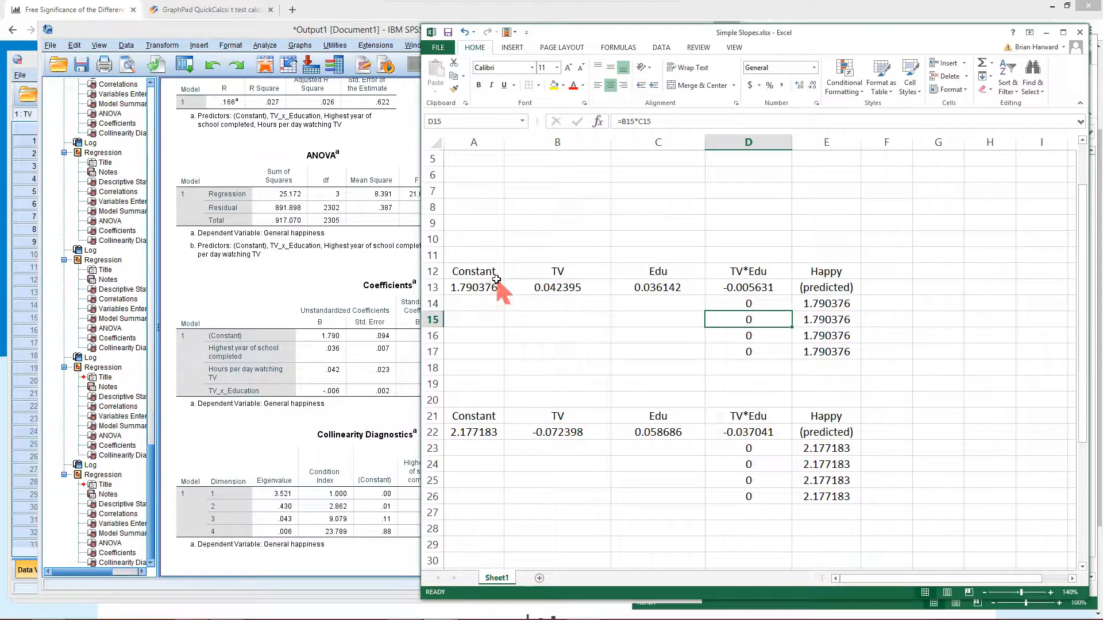
pyautogui.moveTo(488, 271); pyautogui.dragTo(819, 265)
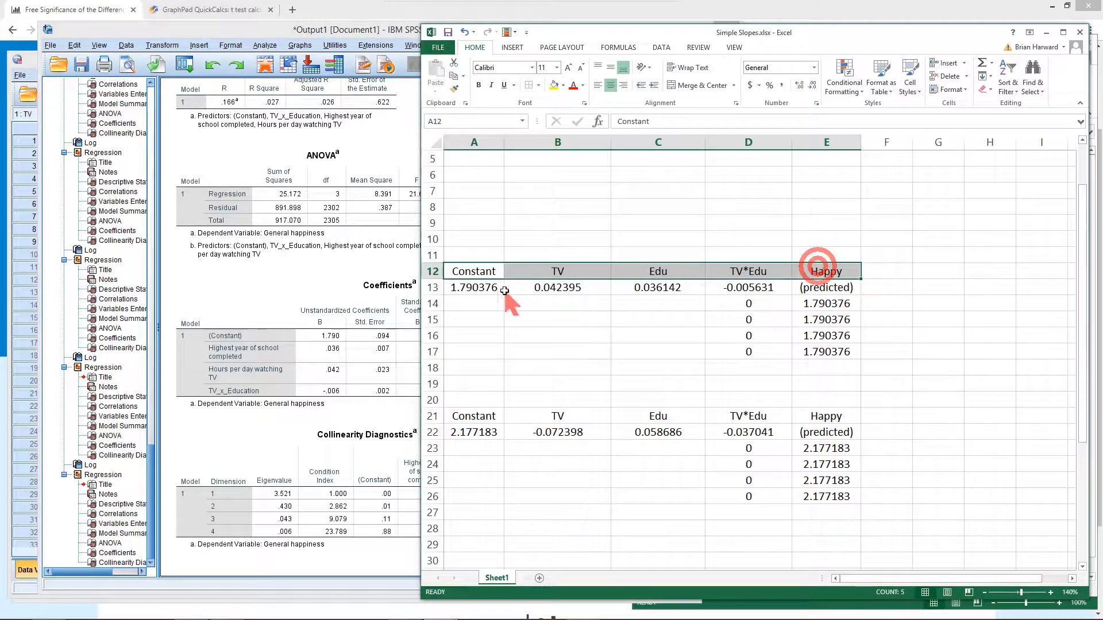
pyautogui.moveTo(467, 290); pyautogui.dragTo(761, 285)
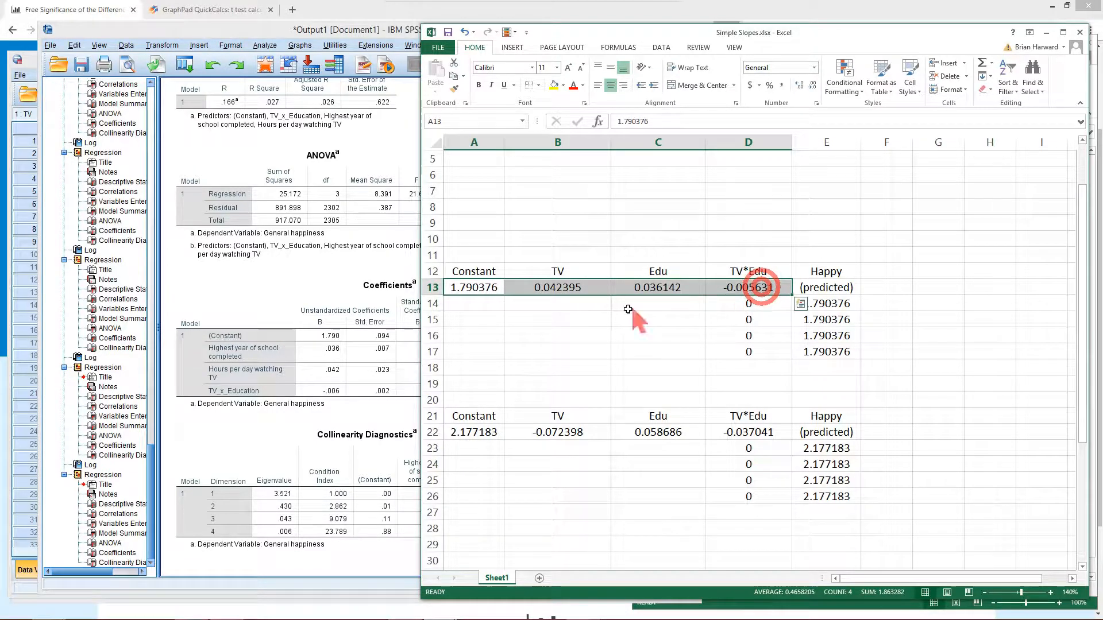
pyautogui.click(827, 287)
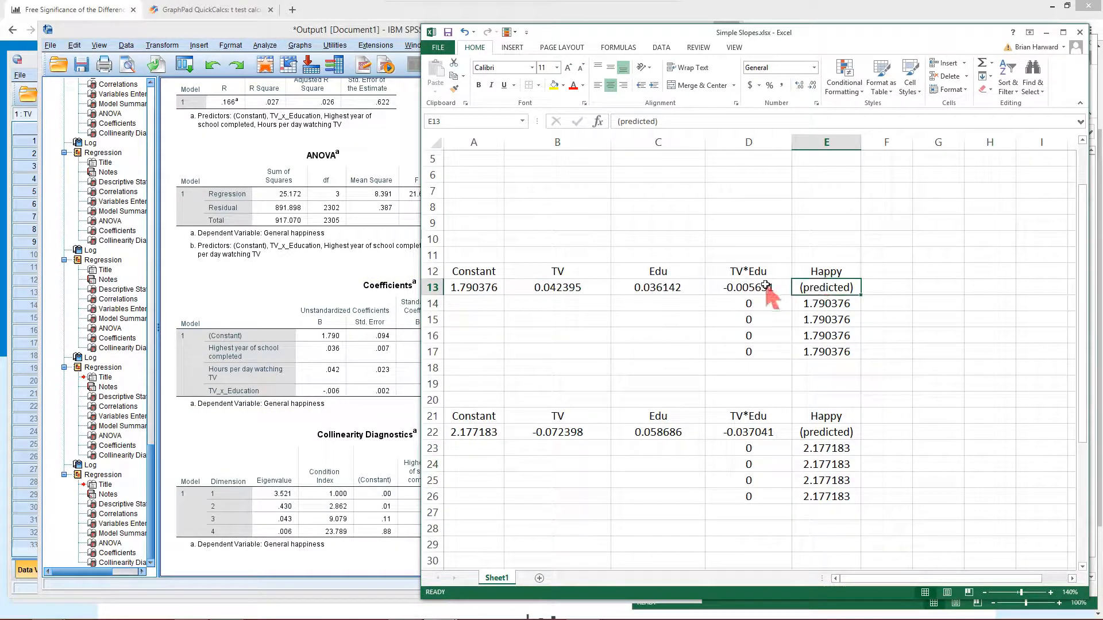
pyautogui.moveTo(752, 305); pyautogui.dragTo(753, 348)
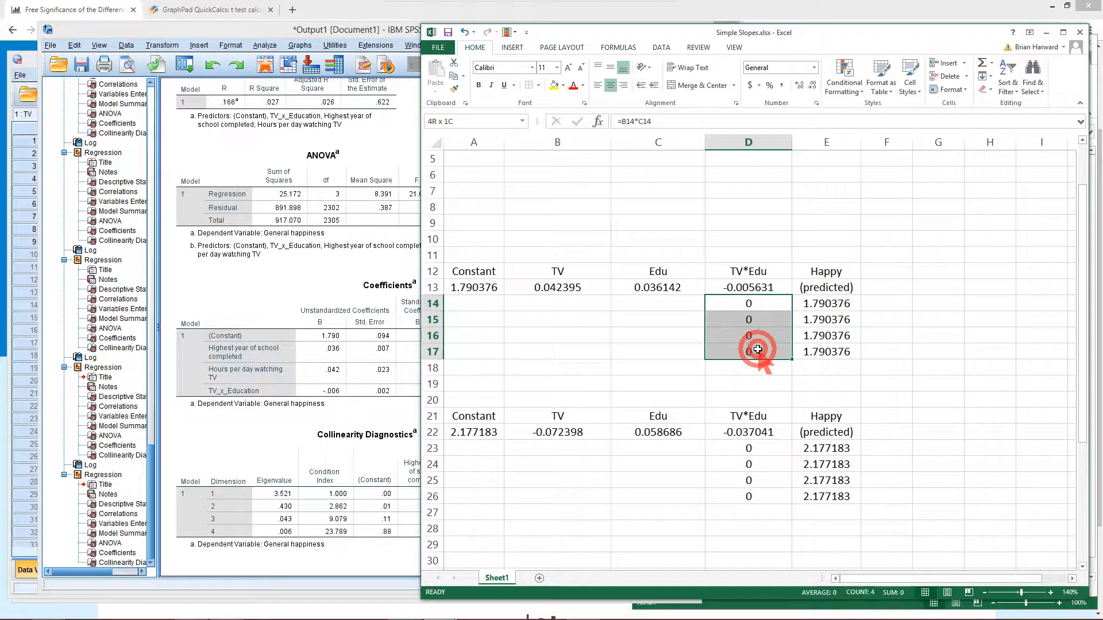
# Examine the predictor cells and the predicted-happiness formula in the first prediction row
pyautogui.click(586, 300)
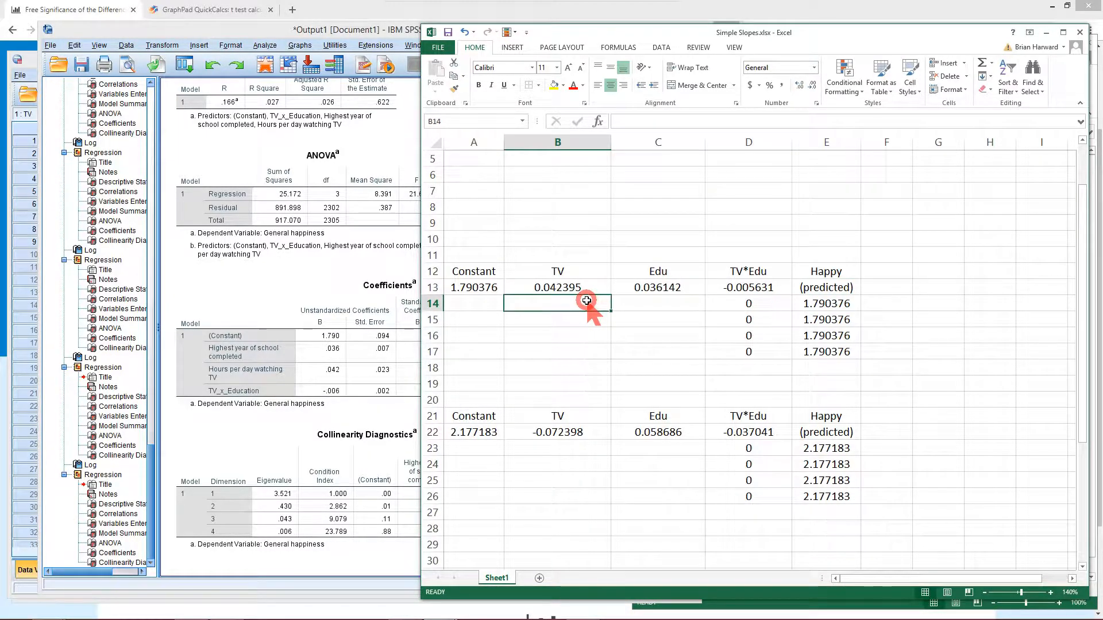
pyautogui.click(670, 301)
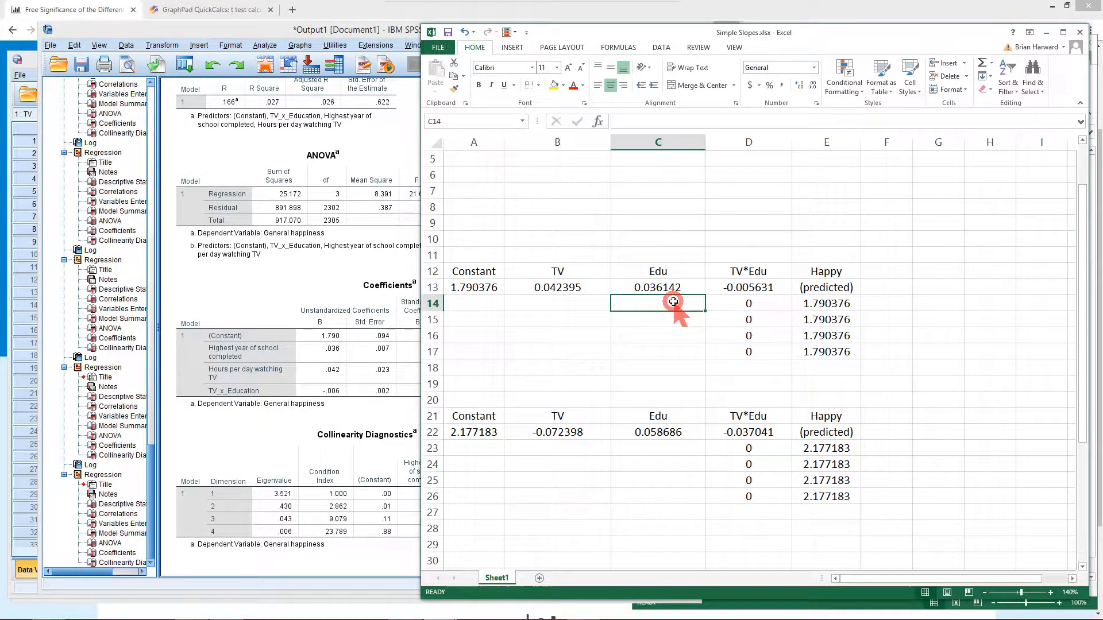
pyautogui.click(738, 305)
pyautogui.click(574, 304)
pyautogui.click(654, 305)
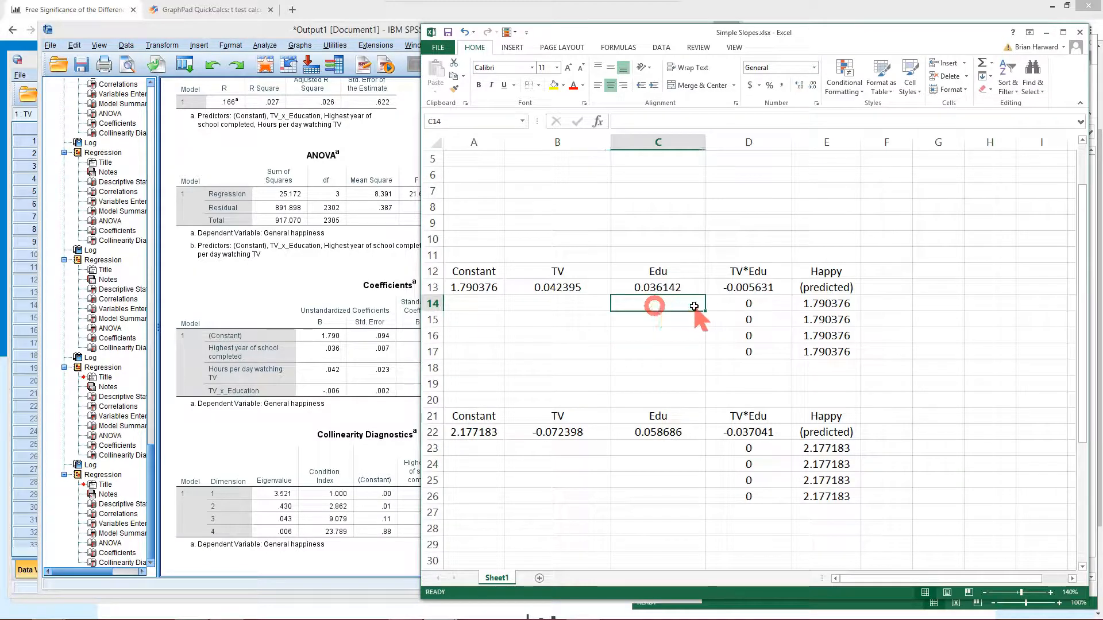
pyautogui.click(825, 305)
pyautogui.doubleClick(824, 304)
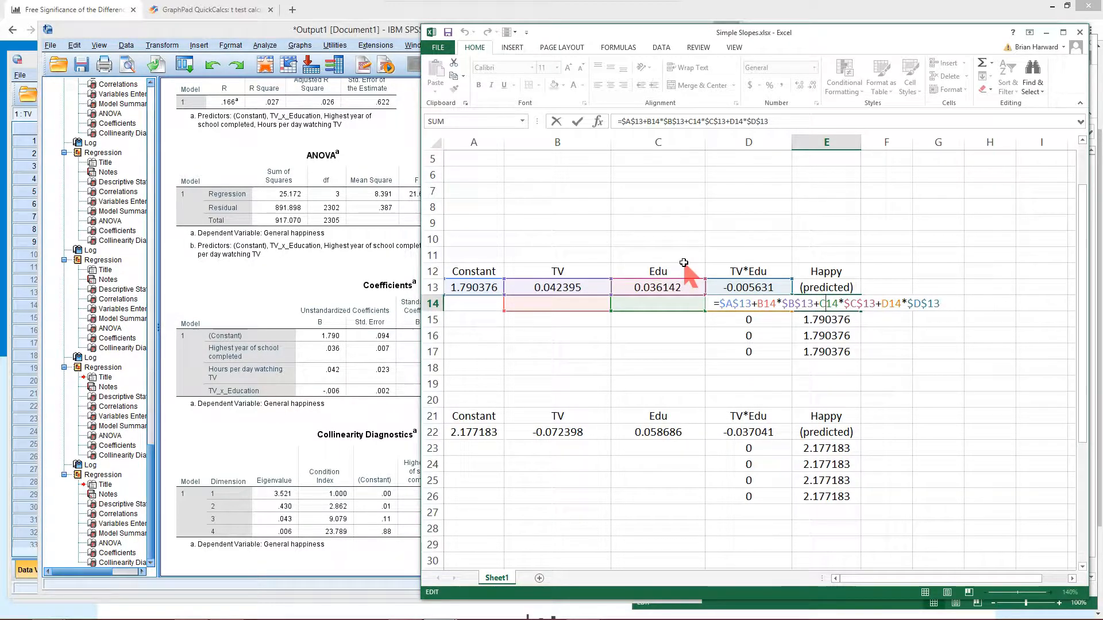
pyautogui.press('Return')
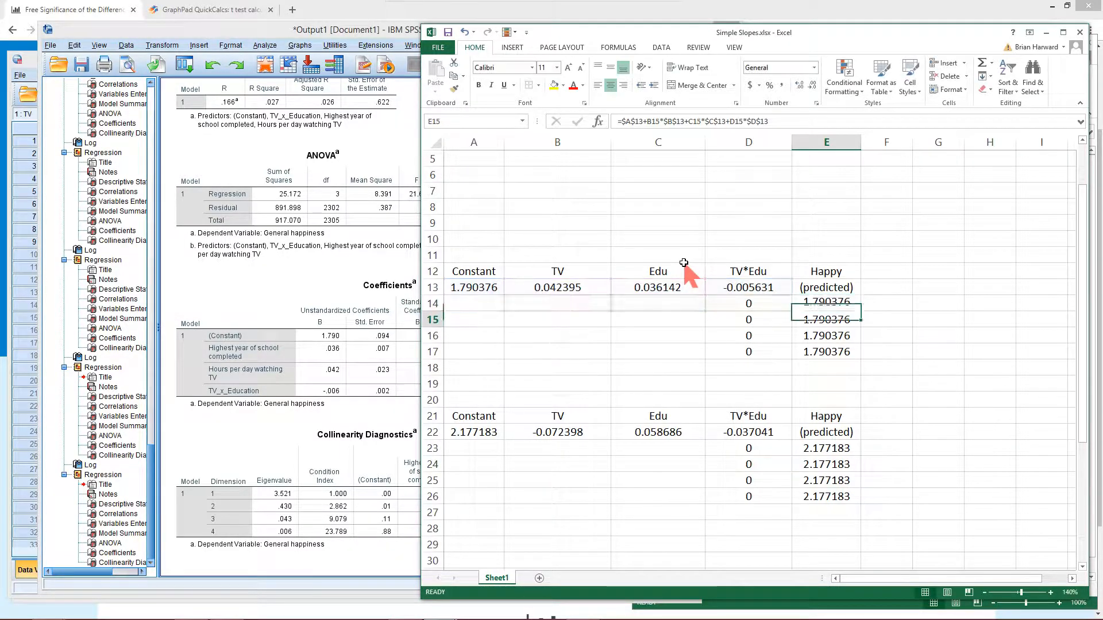
# Fill the predicted-happiness formula down through rows 15 to 17 and check the copied formulas
pyautogui.click(796, 305)
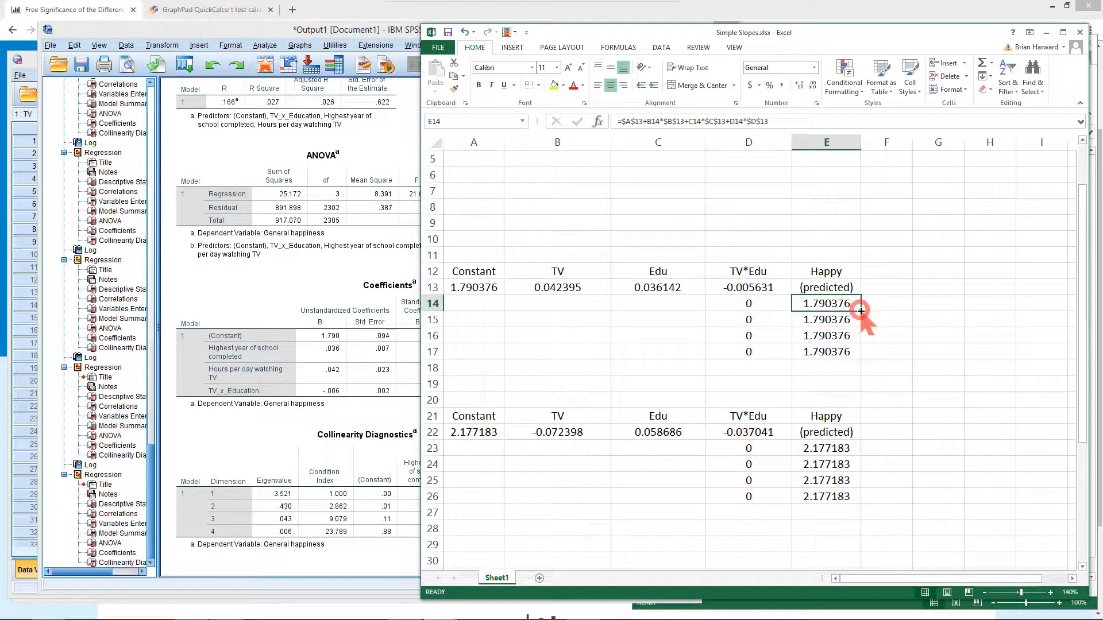
pyautogui.moveTo(860, 310); pyautogui.dragTo(852, 356)
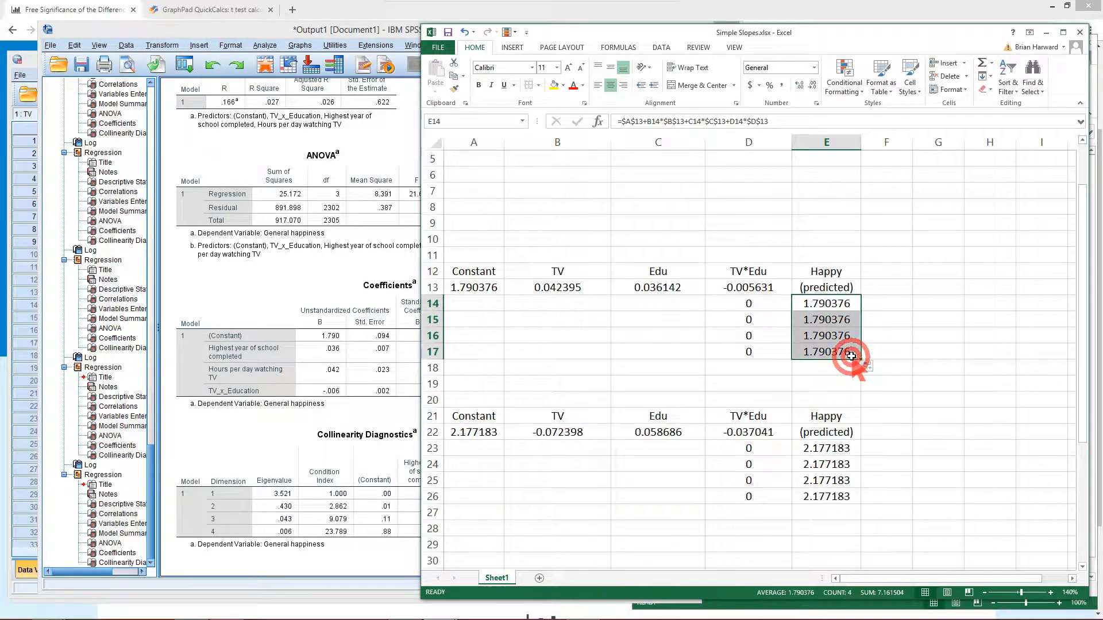
pyautogui.doubleClick(832, 320)
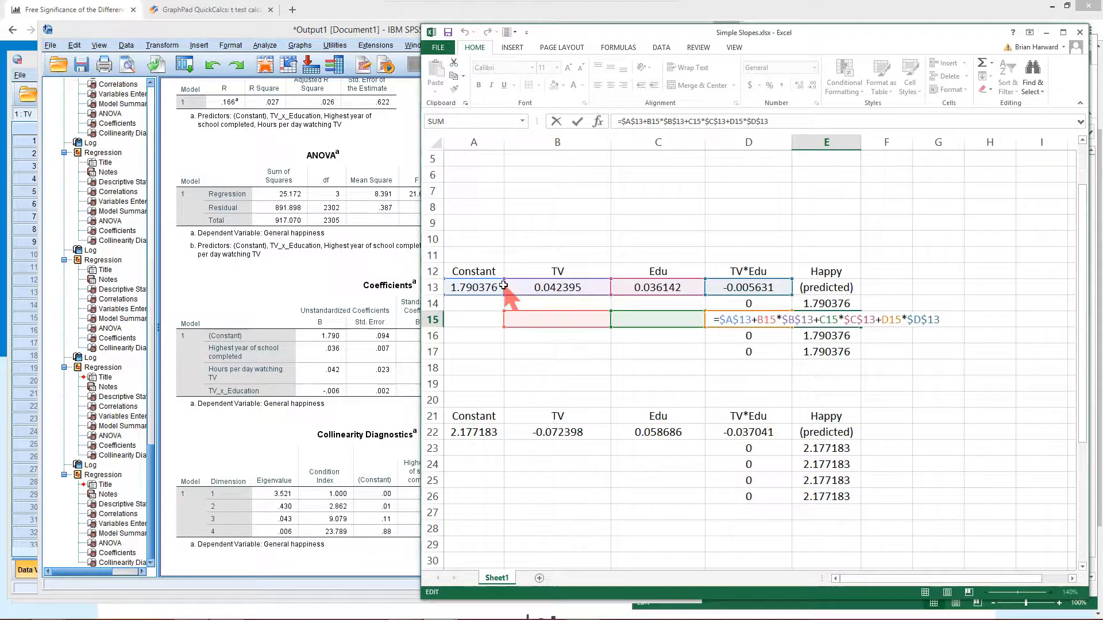
pyautogui.press('Return')
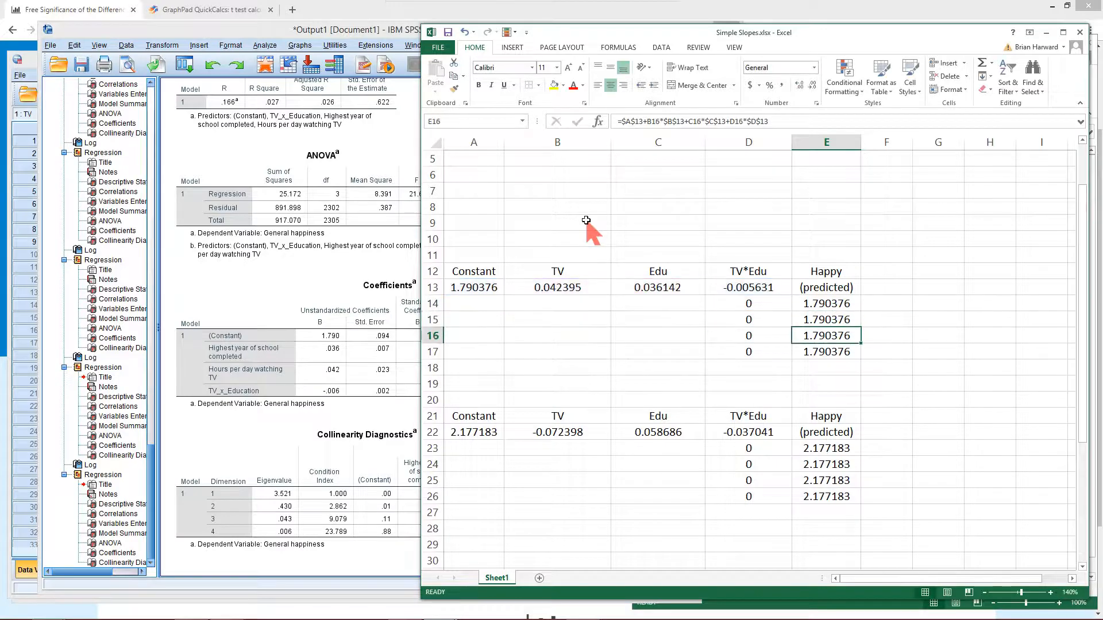
pyautogui.doubleClick(814, 352)
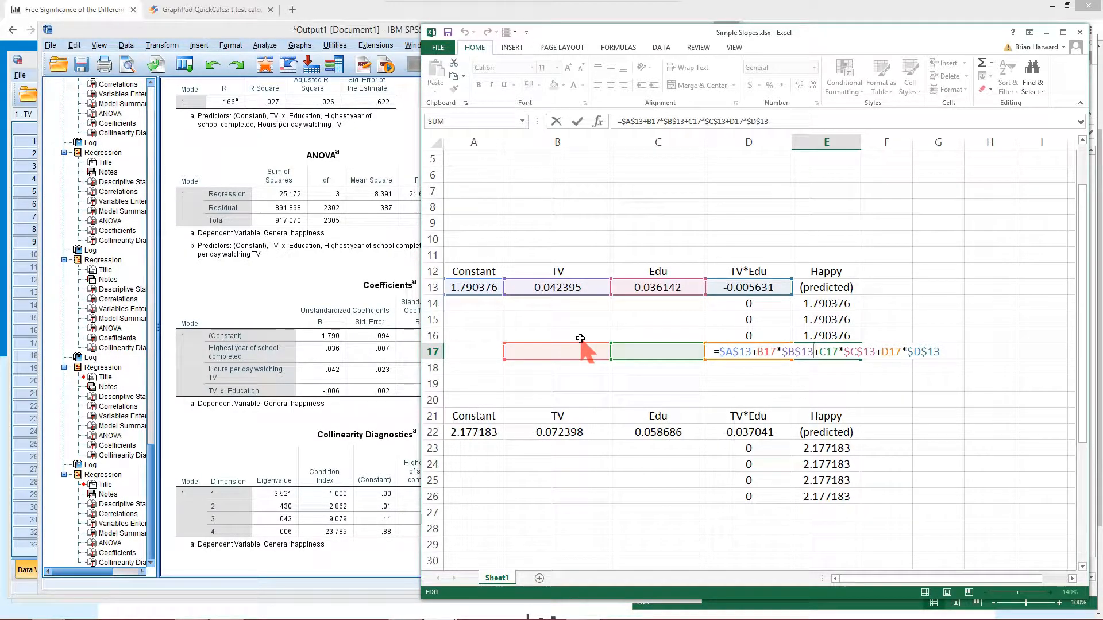
pyautogui.press('Return')
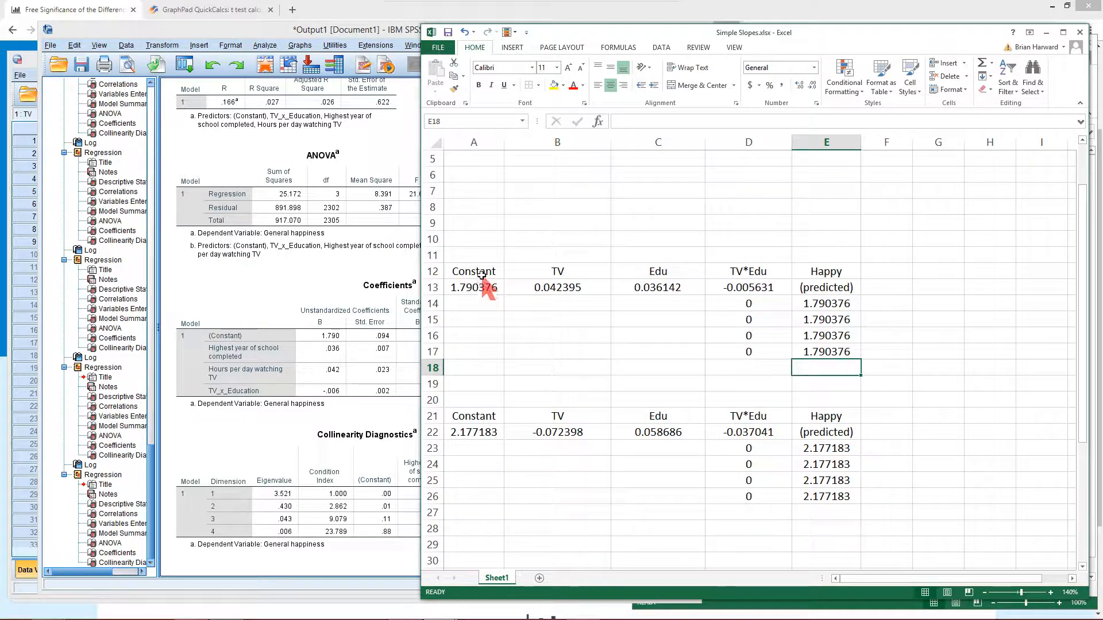
# Enter 1 as the TV value in the first prediction row
pyautogui.click(545, 303)
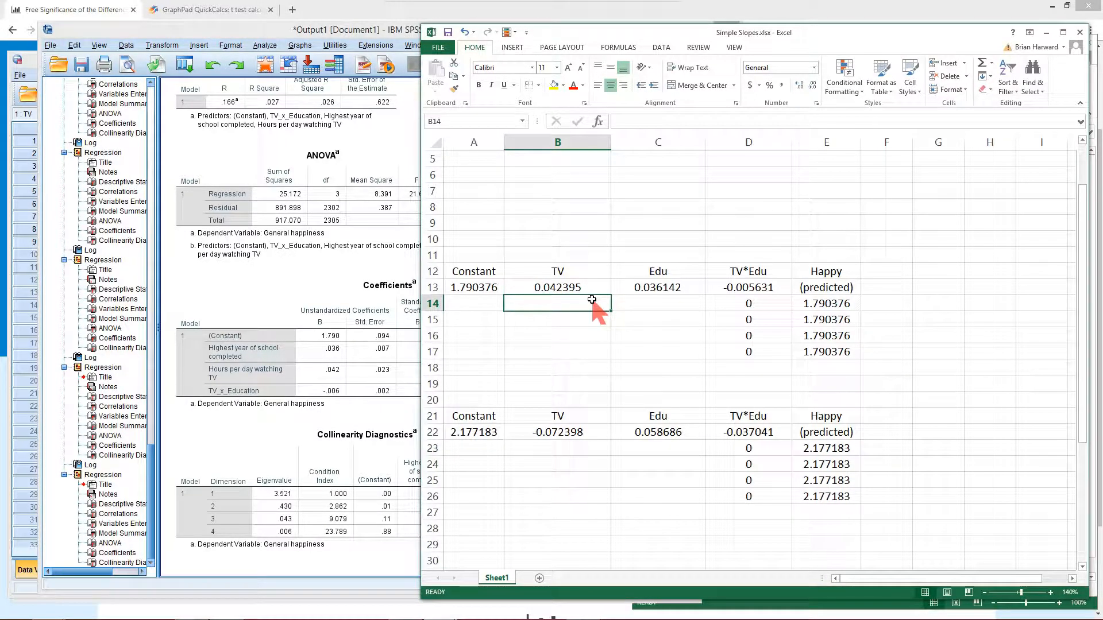
pyautogui.write('1')
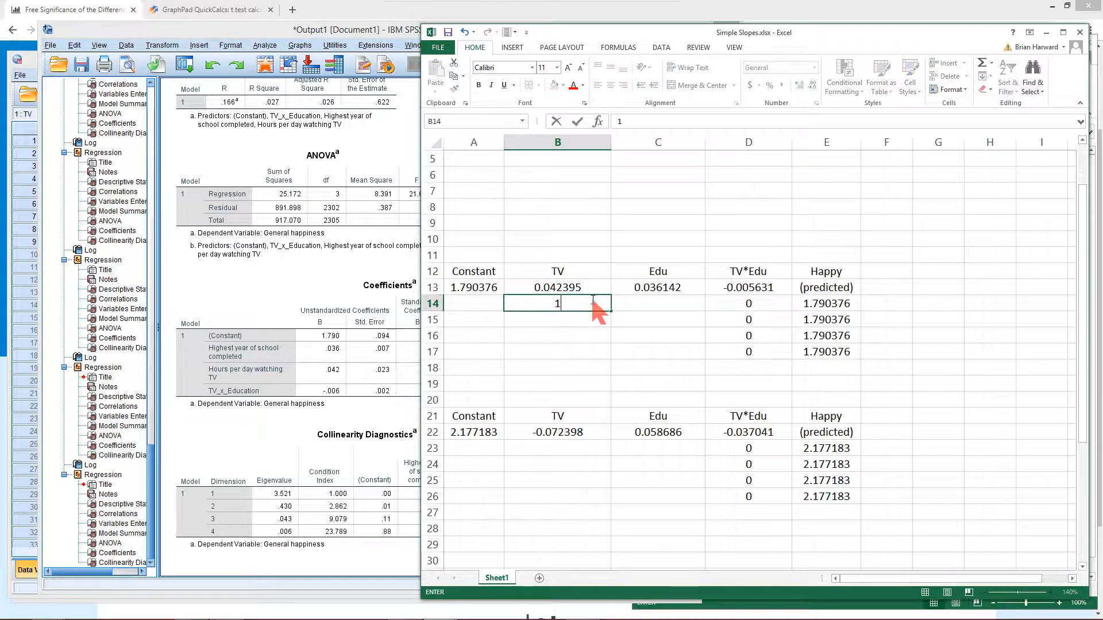
pyautogui.press('Return')
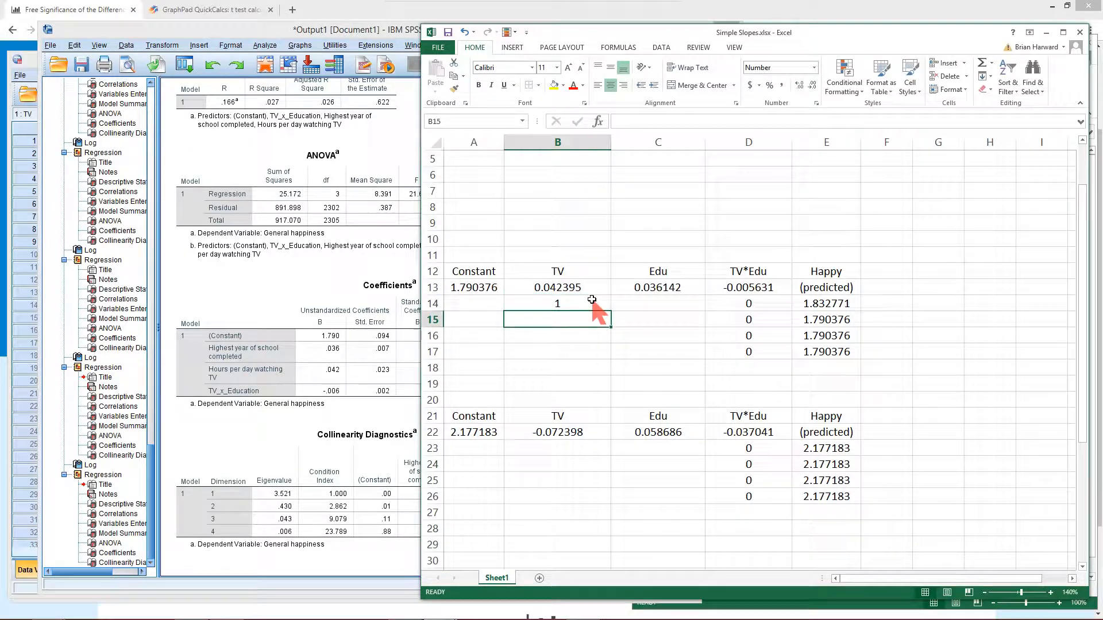
# Enter TV values 4, 1 and 4 in prediction rows 15 to 17
pyautogui.write('4')
pyautogui.press('Return')
pyautogui.write('1')
pyautogui.press('Return')
pyautogui.write('4')
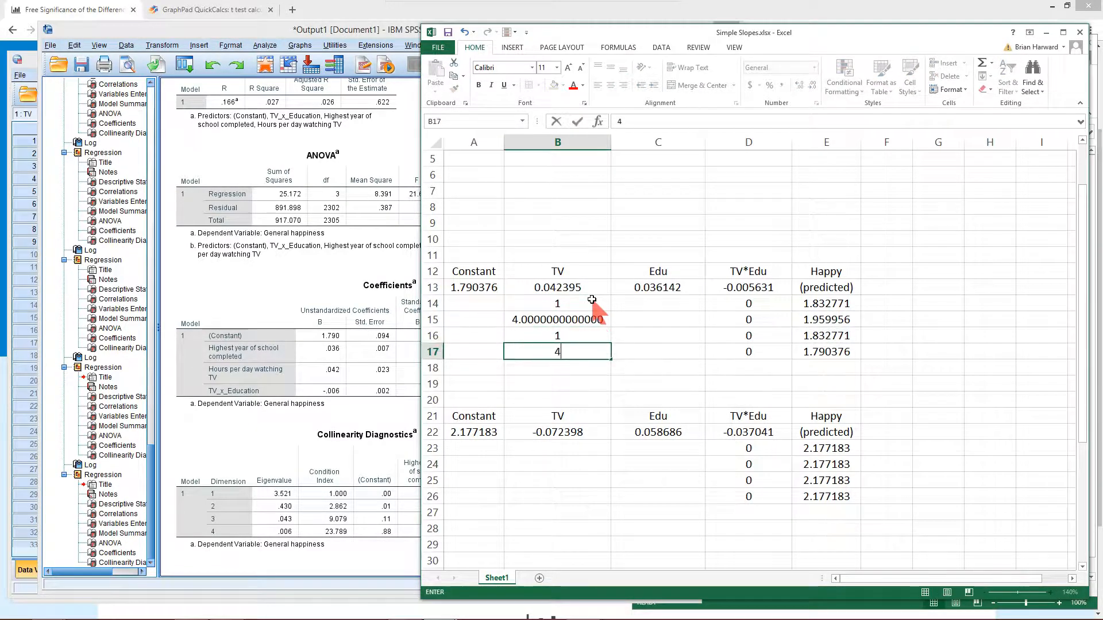
pyautogui.press('Return')
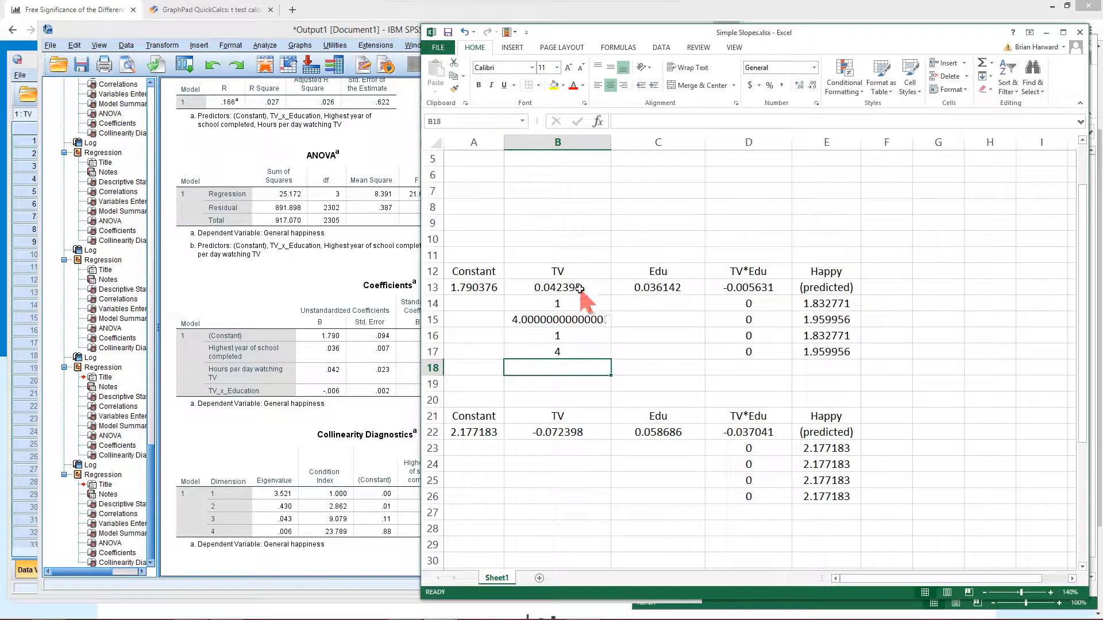
# Format the TV cell in row 15 as a number with 0 decimal places
pyautogui.click(543, 319)
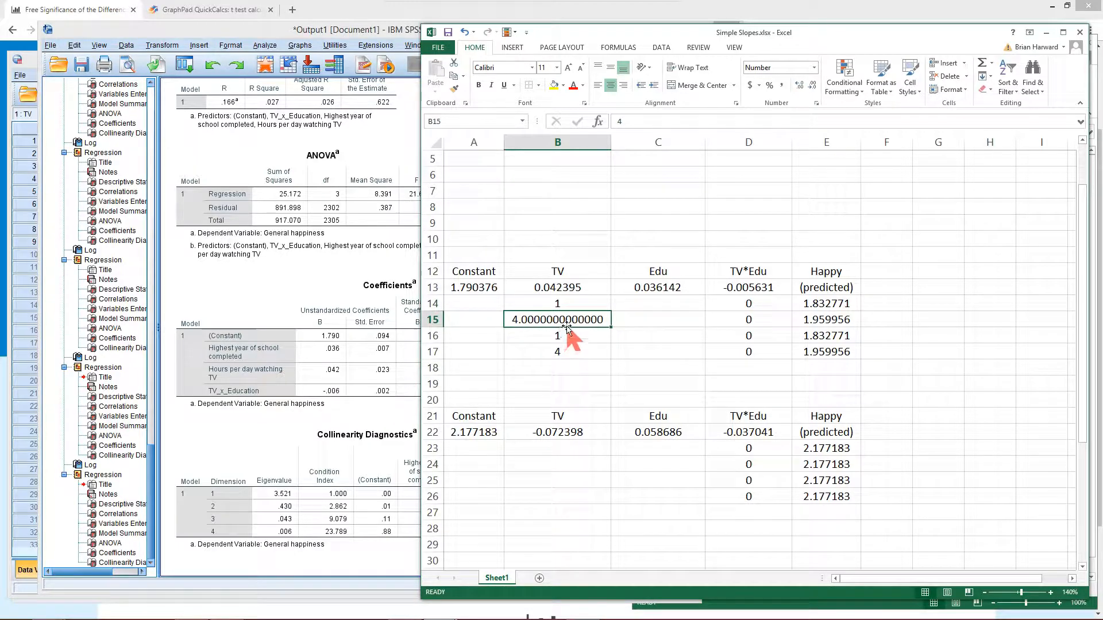
pyautogui.rightClick(567, 325)
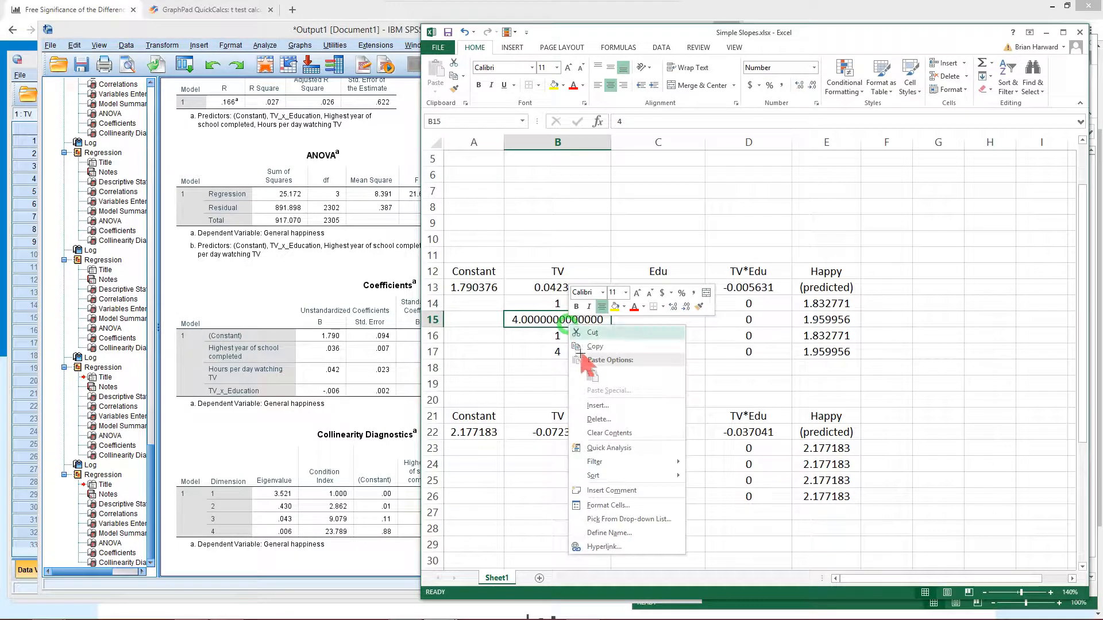
pyautogui.click(624, 506)
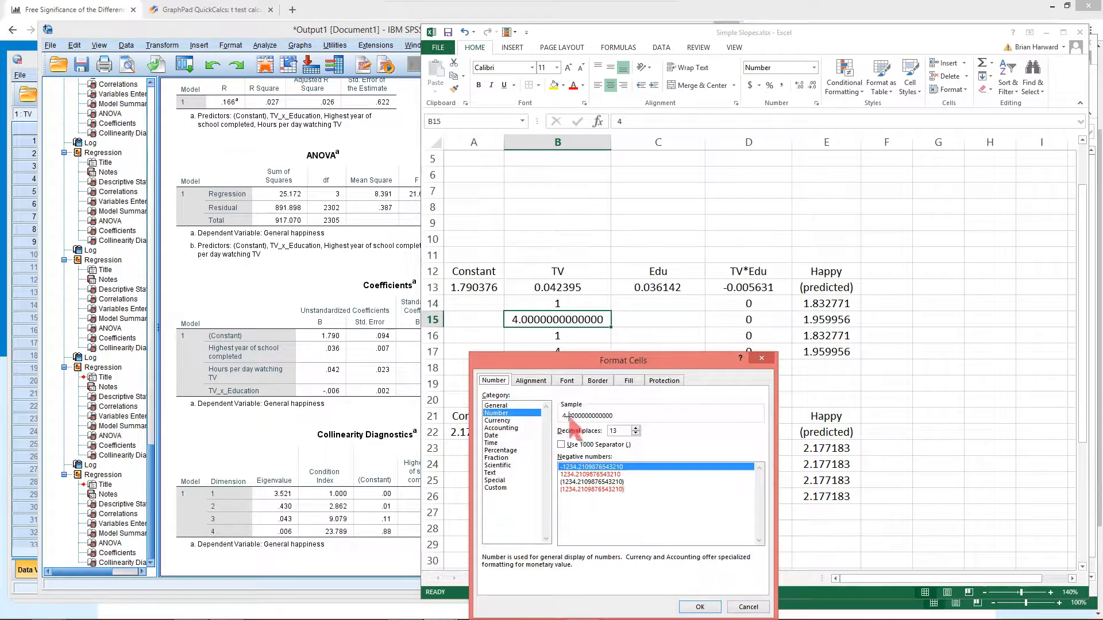
pyautogui.click(636, 433)
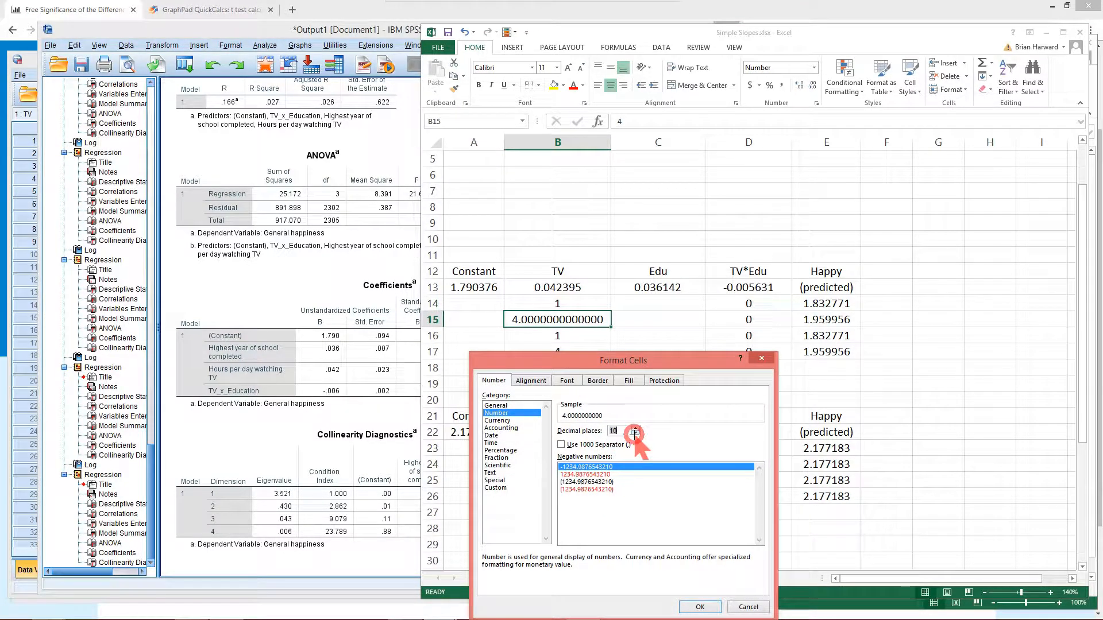
pyautogui.click(635, 435)
pyautogui.click(634, 435)
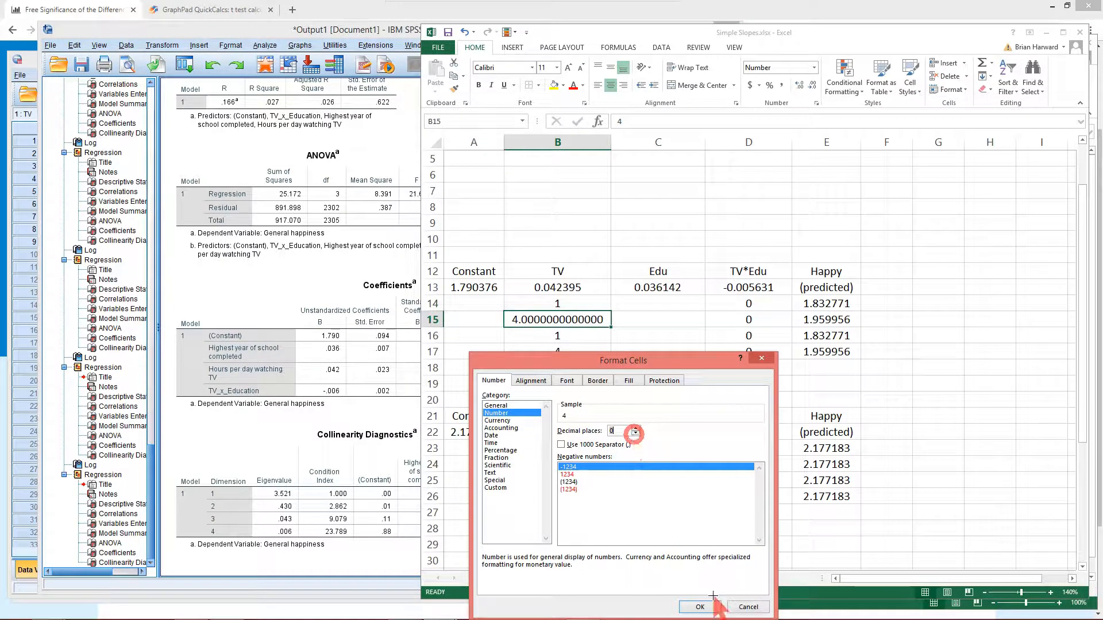
pyautogui.click(701, 606)
# Enter Edu values 12, 12, 16 and 16 in prediction rows 14 to 17
pyautogui.click(665, 354)
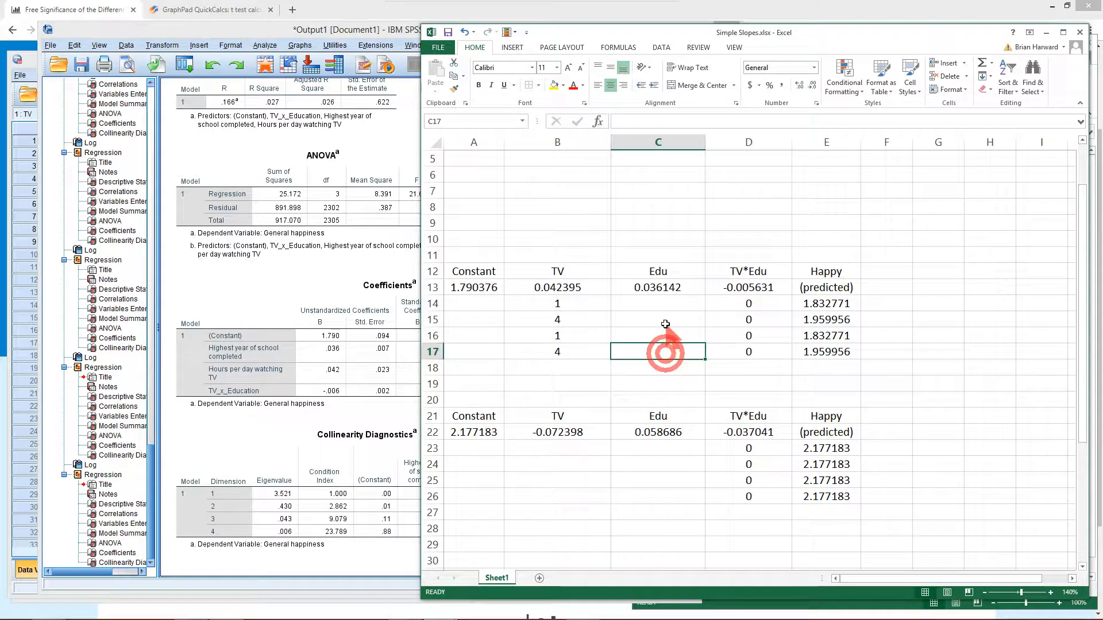
pyautogui.click(656, 303)
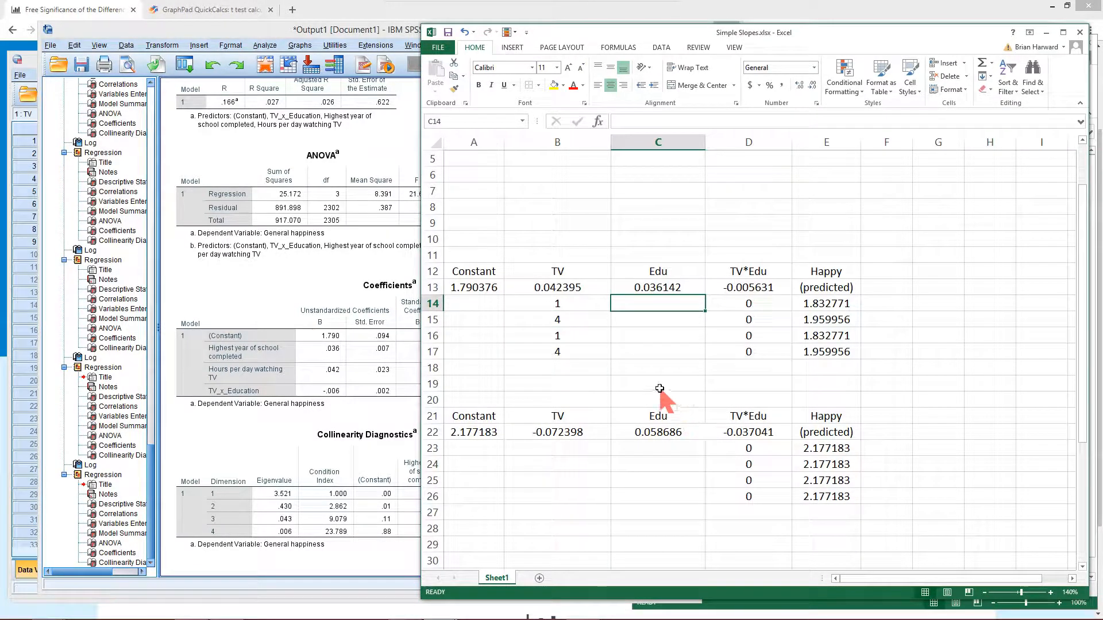
pyautogui.write('12')
pyautogui.press('Return')
pyautogui.write('12')
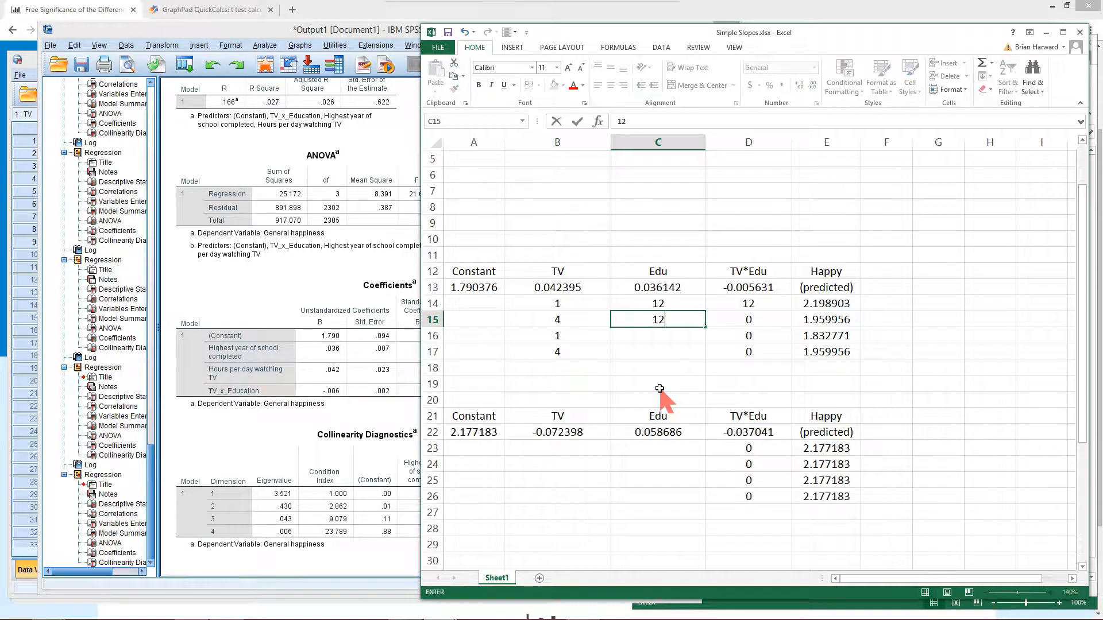
pyautogui.press('Return')
pyautogui.write('16')
pyautogui.press('Return')
pyautogui.write('16')
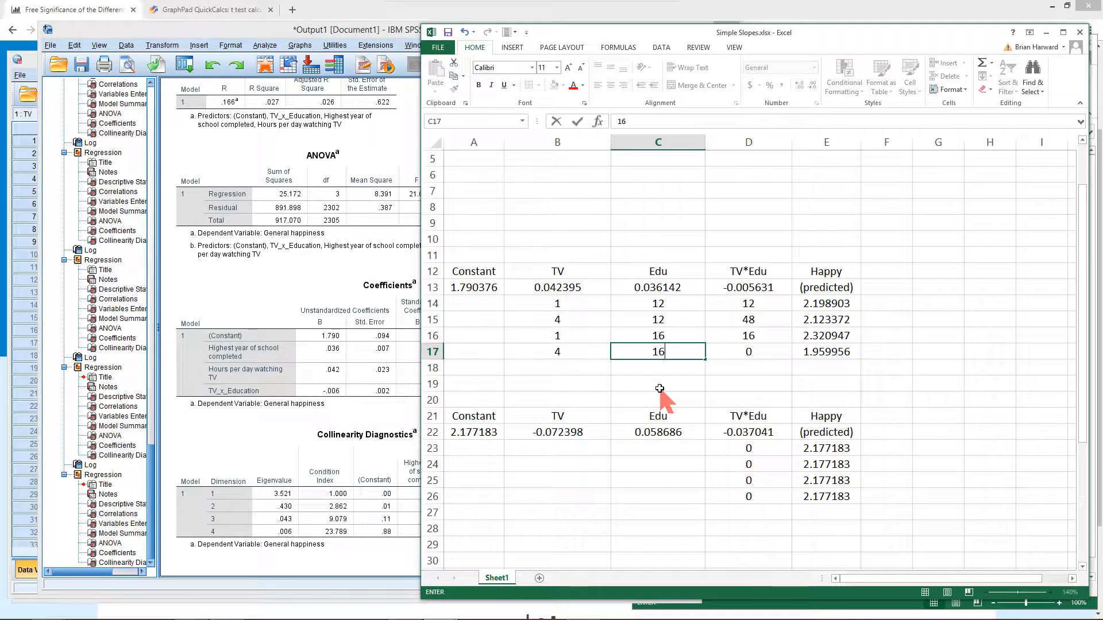
pyautogui.press('Return')
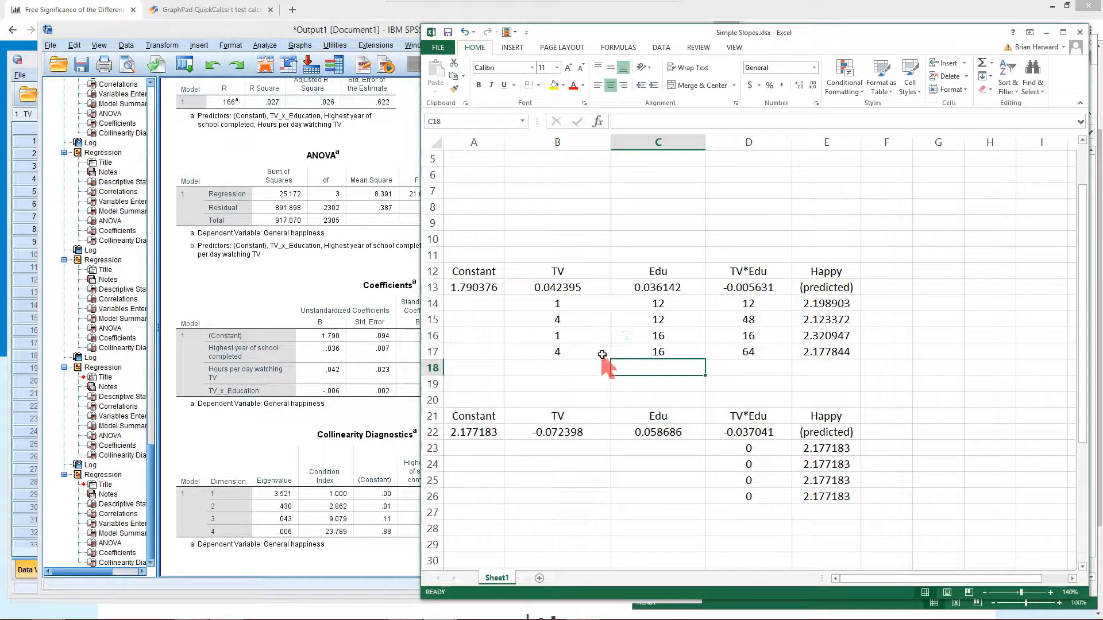
# Try TV 0 and Edu 20 in the last unstandardized prediction row
pyautogui.click(566, 350)
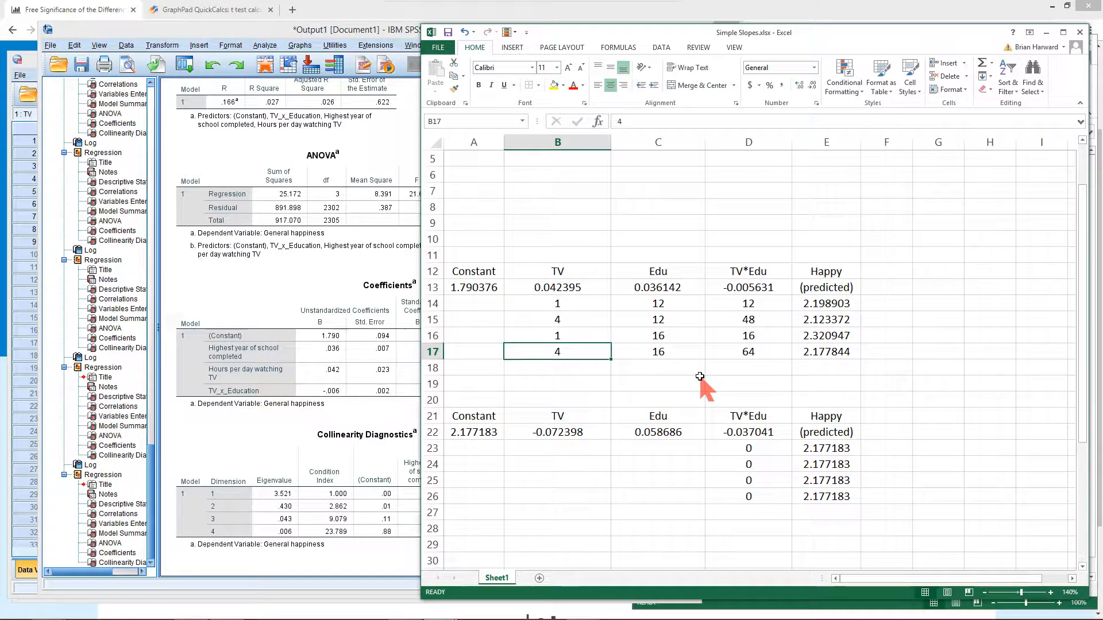
pyautogui.write('0')
pyautogui.click(678, 350)
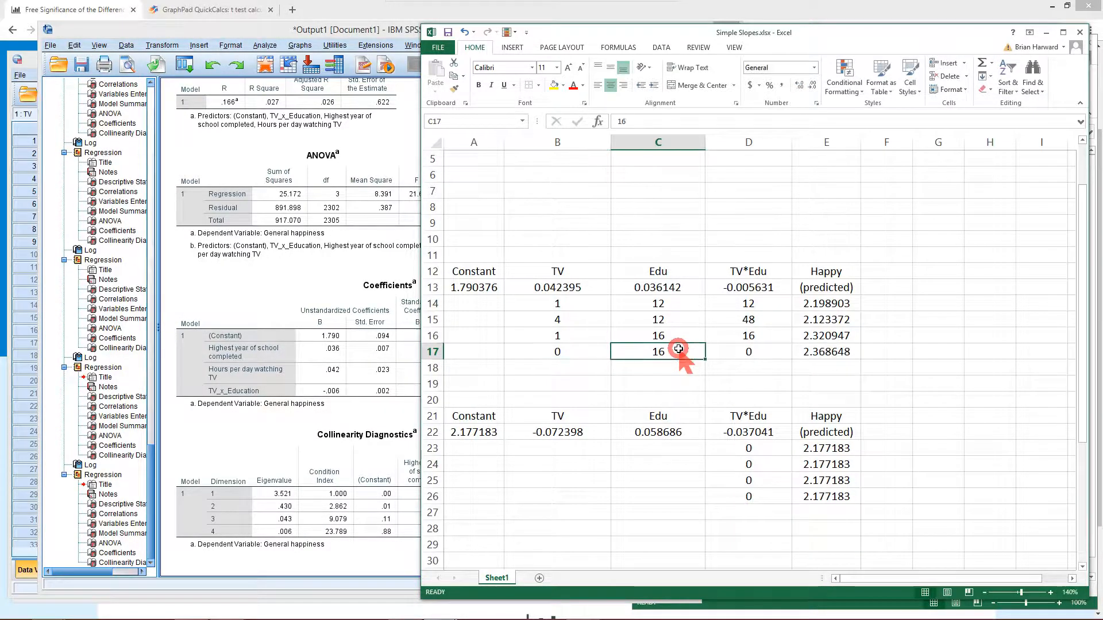
pyautogui.write('2')
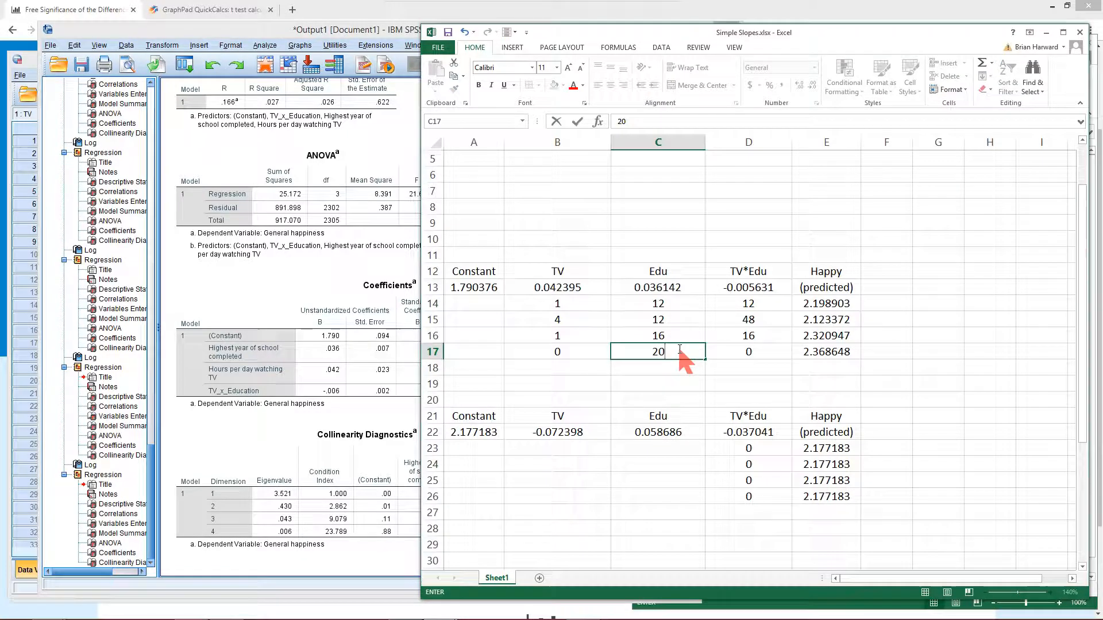
pyautogui.write('0')
pyautogui.click(761, 353)
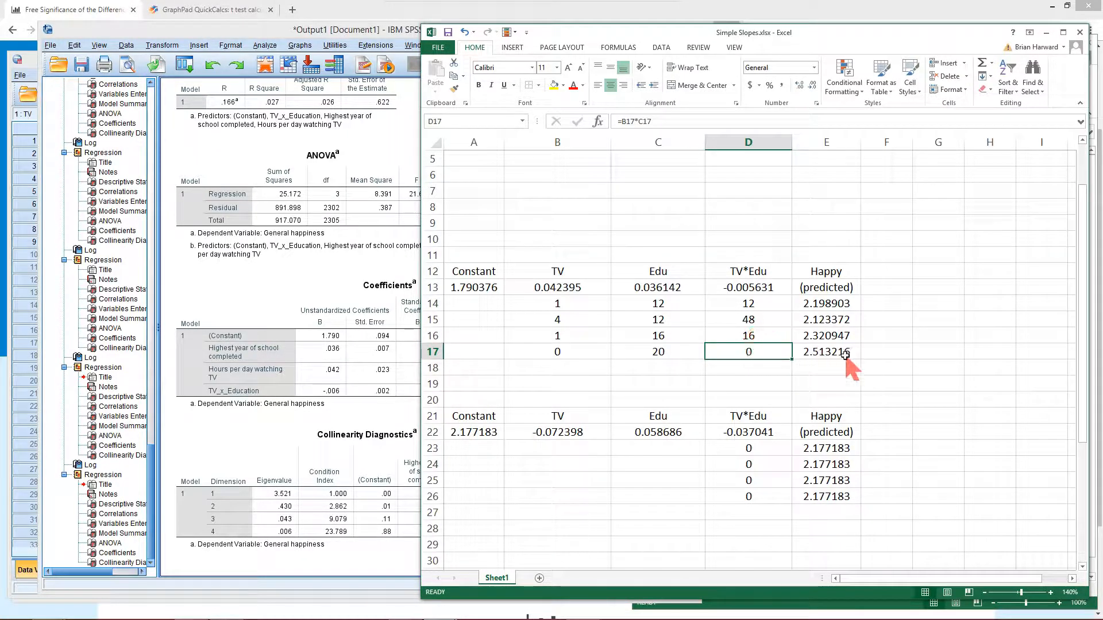
# Set TV to 8 and Edu to 8 in the last unstandardized prediction row
pyautogui.click(585, 353)
pyautogui.write('8')
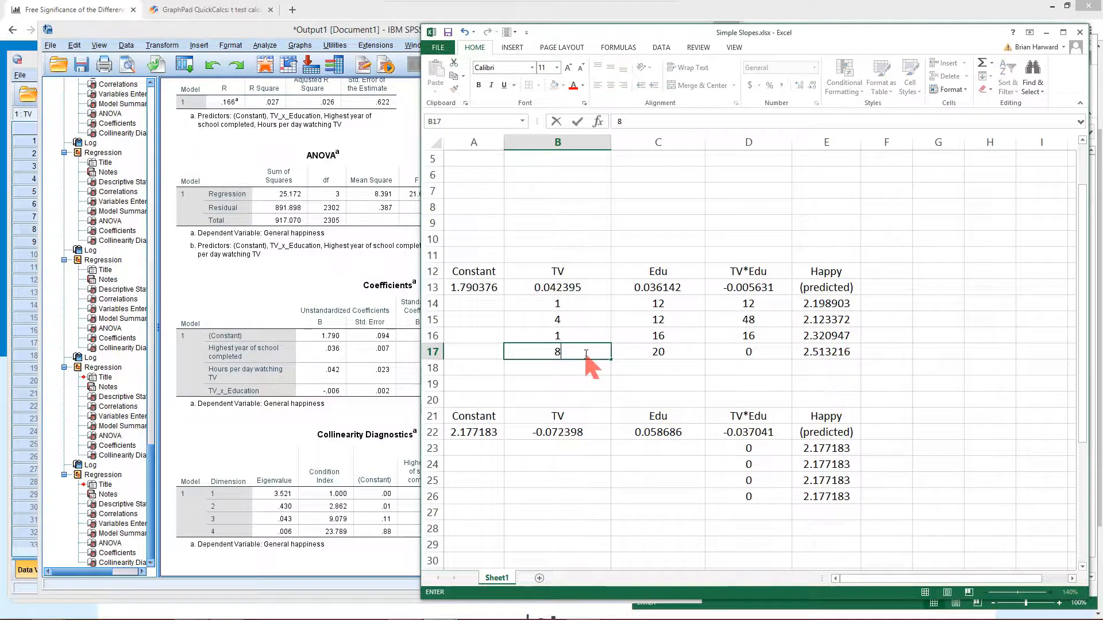
pyautogui.click(673, 351)
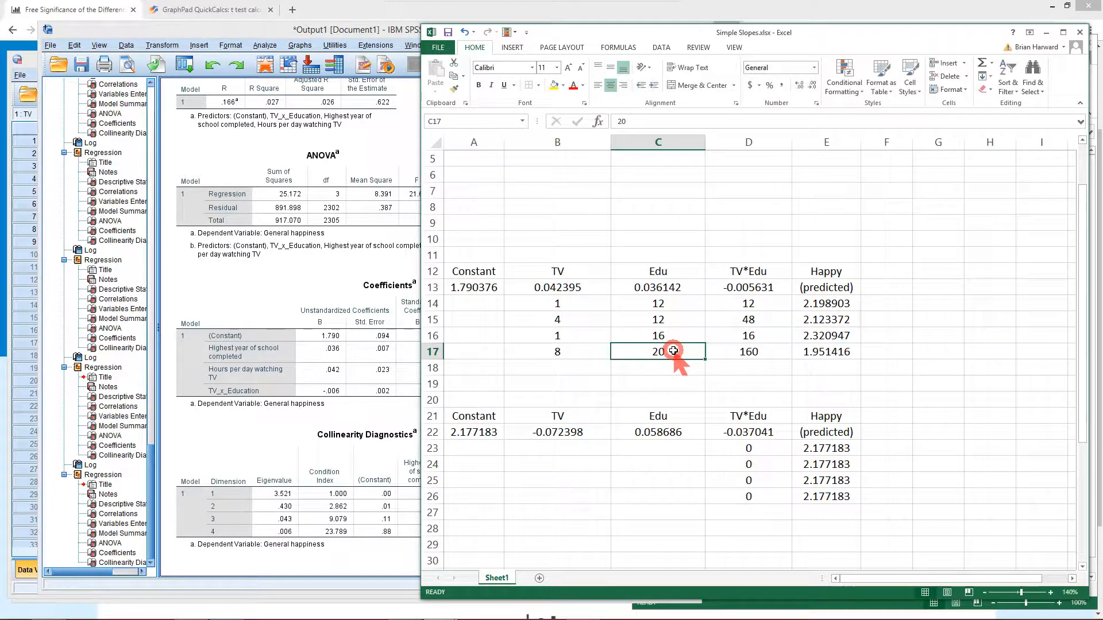
pyautogui.write('1')
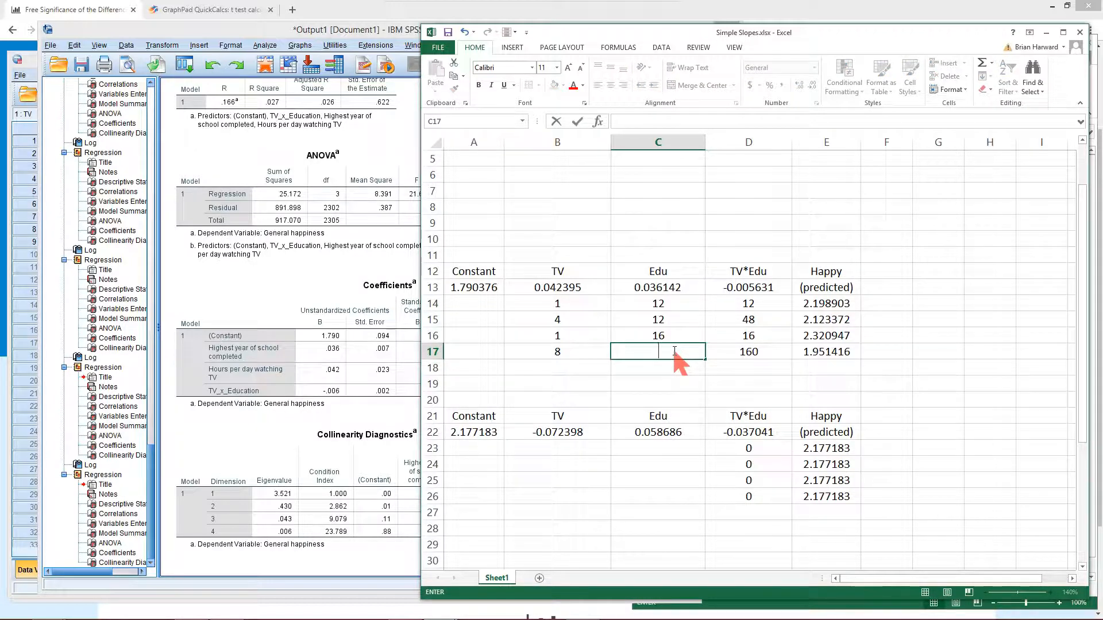
pyautogui.press('Return')
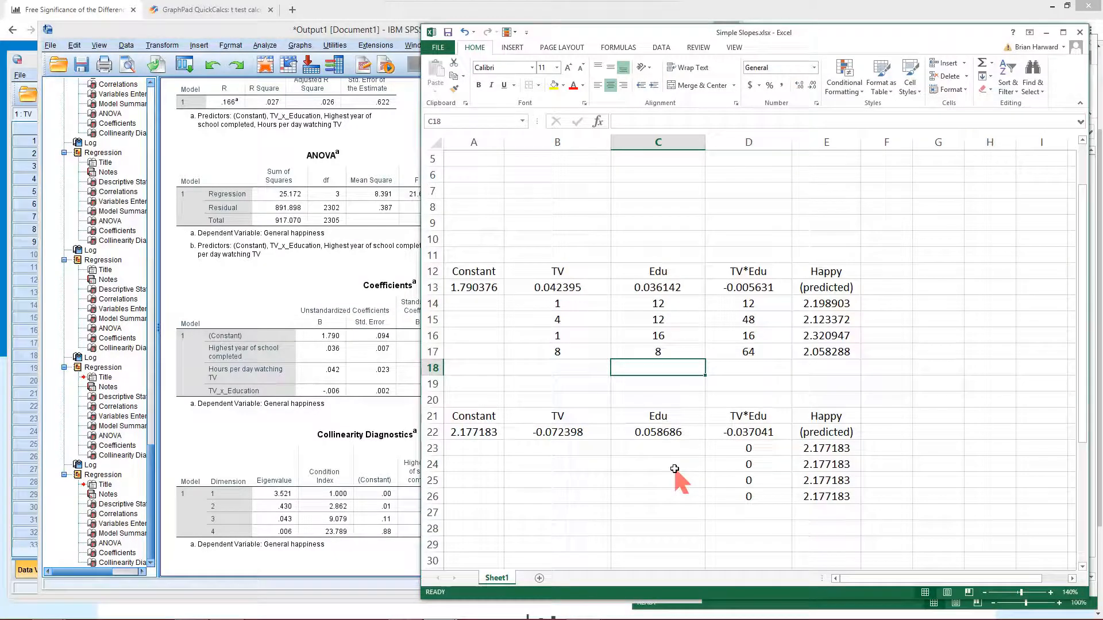
# Rerun the linear regression of General happiness on Zscore education, Zscore TV hours and ZTV_x_Education instead of the raw predictors
pyautogui.click(210, 285)
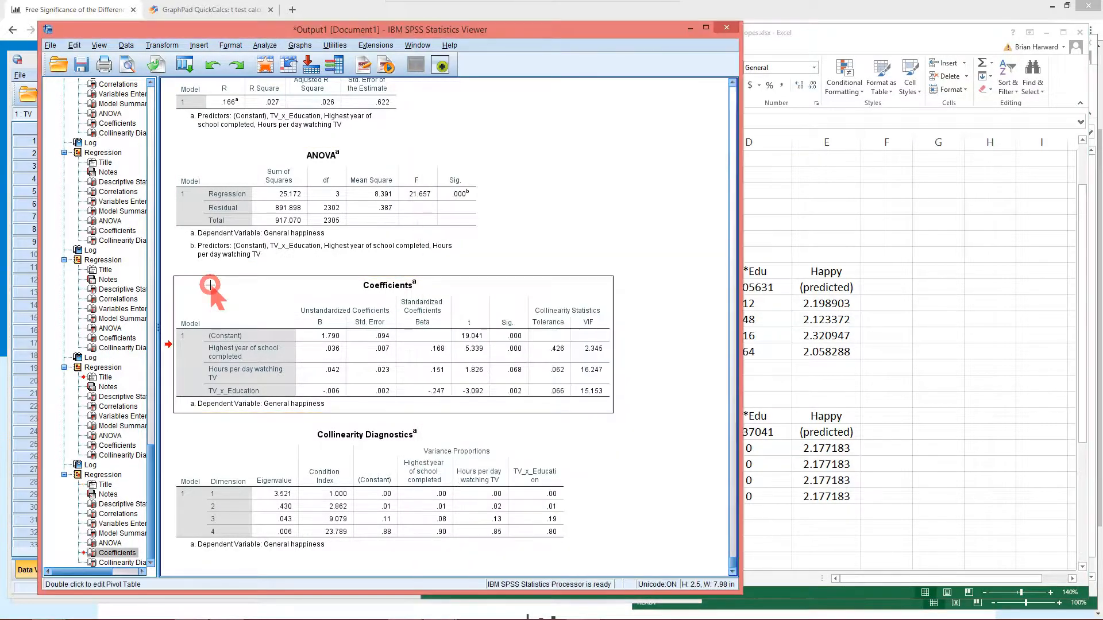
pyautogui.click(187, 64)
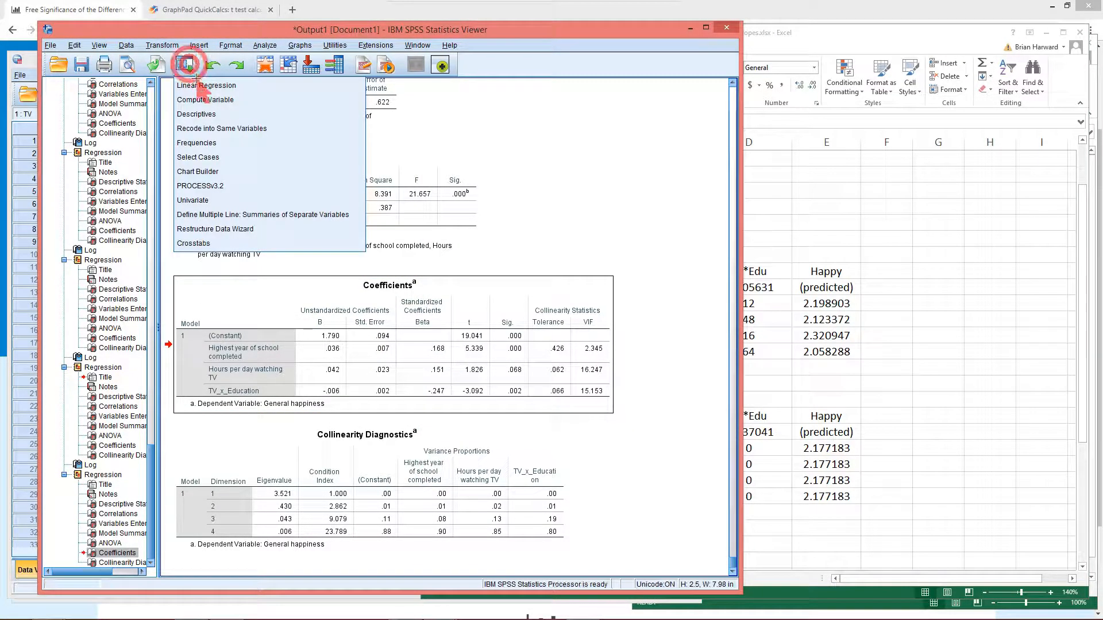
pyautogui.click(203, 85)
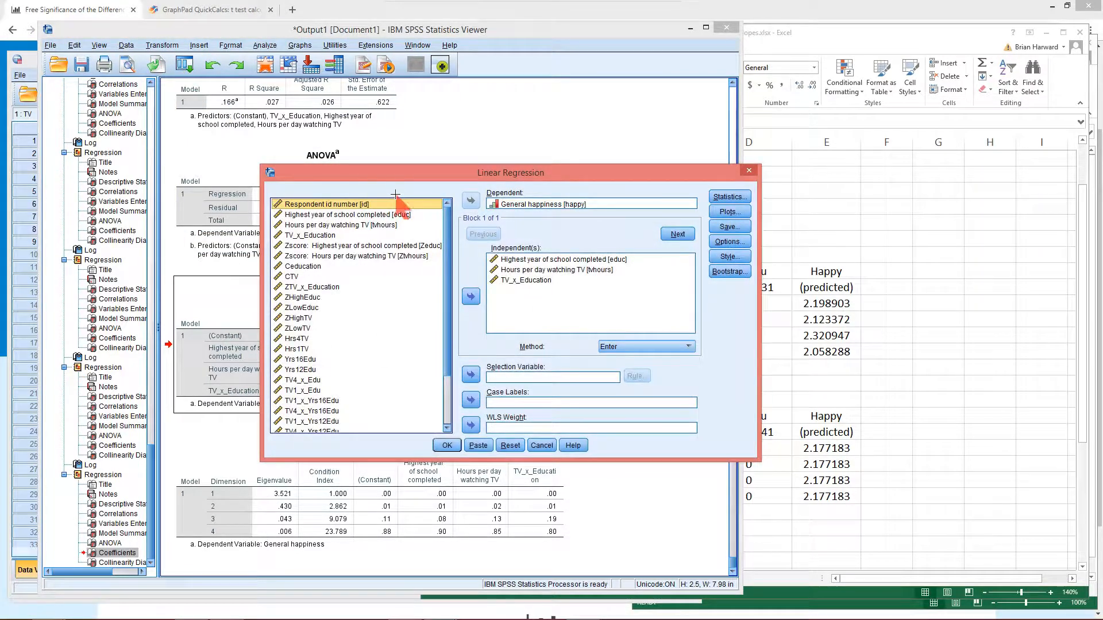
pyautogui.click(544, 259)
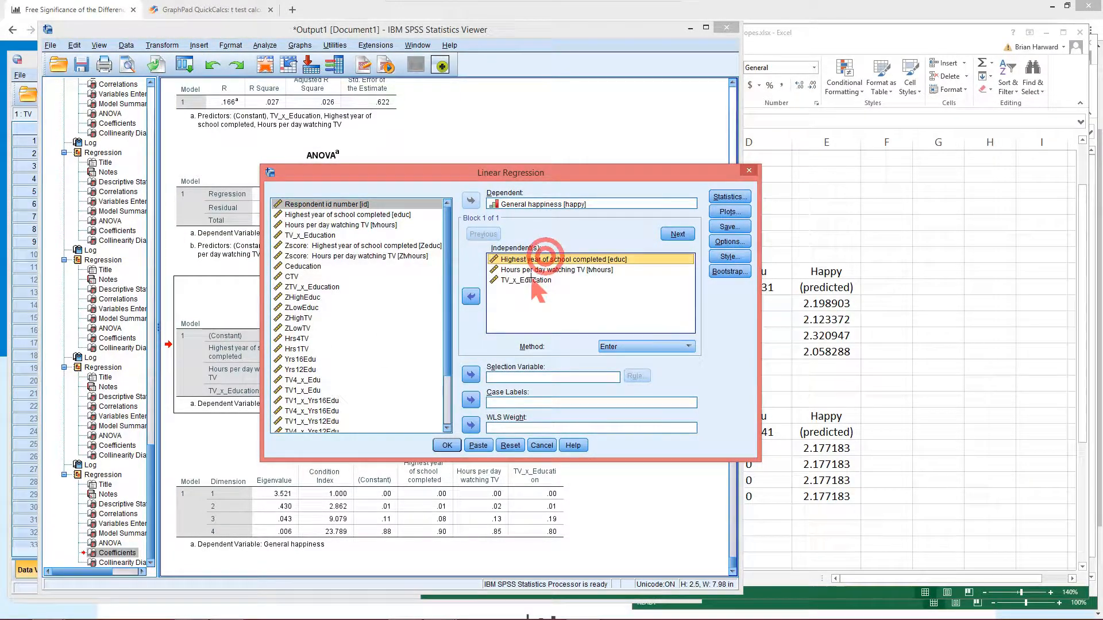
pyautogui.keyDown('shift'); pyautogui.click(531, 280); pyautogui.keyUp('shift')
pyautogui.click(471, 296)
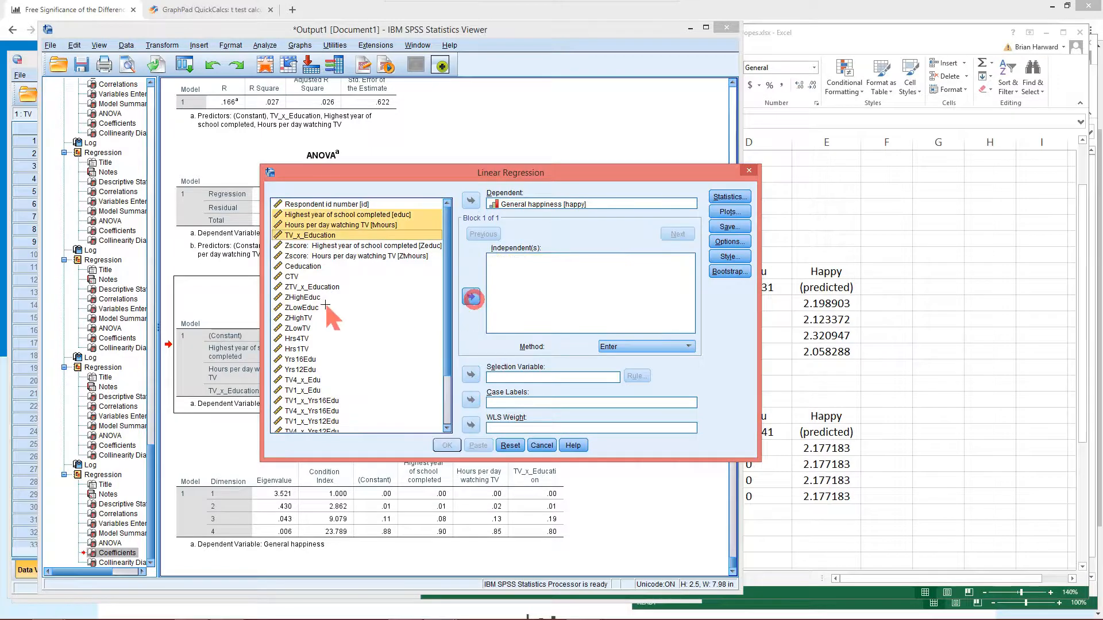
pyautogui.click(308, 246)
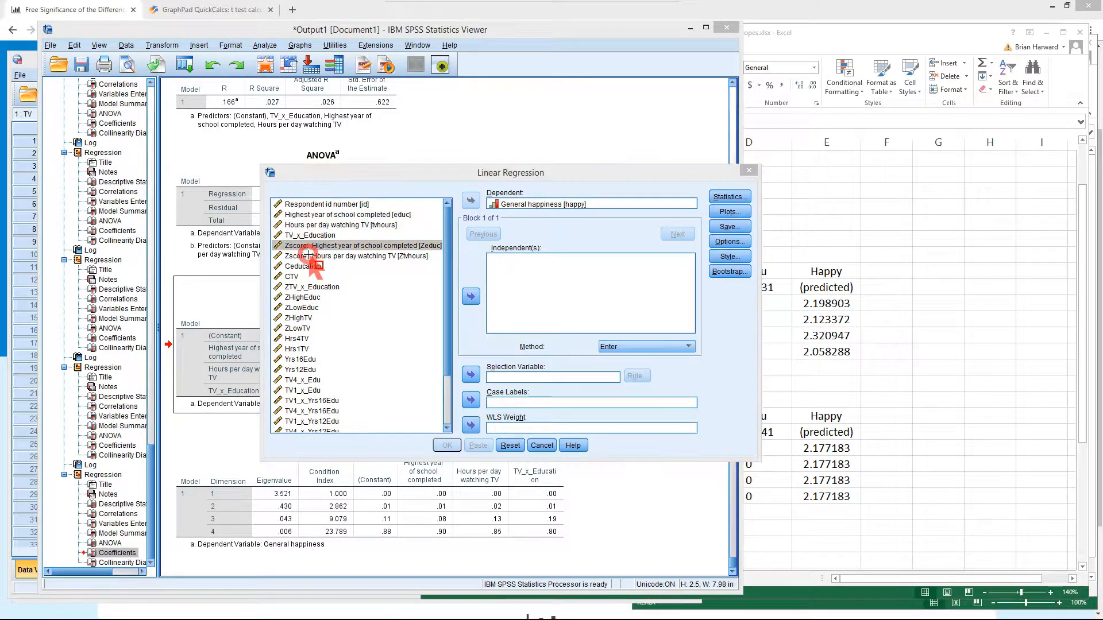
pyautogui.keyDown('shift'); pyautogui.click(310, 256); pyautogui.keyUp('shift')
pyautogui.click(472, 296)
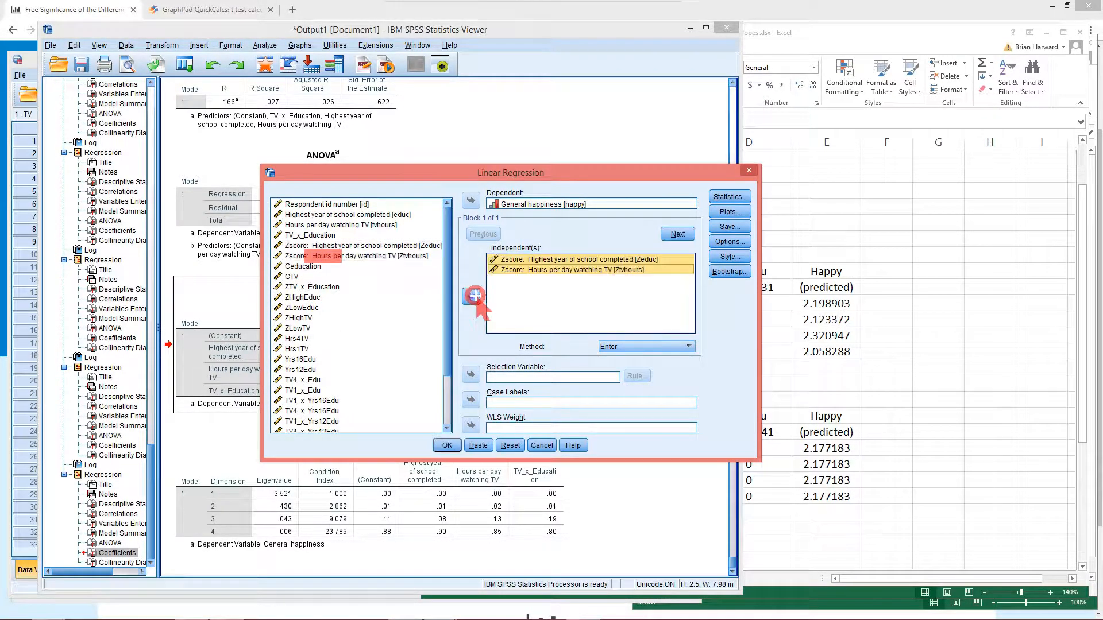
pyautogui.click(324, 287)
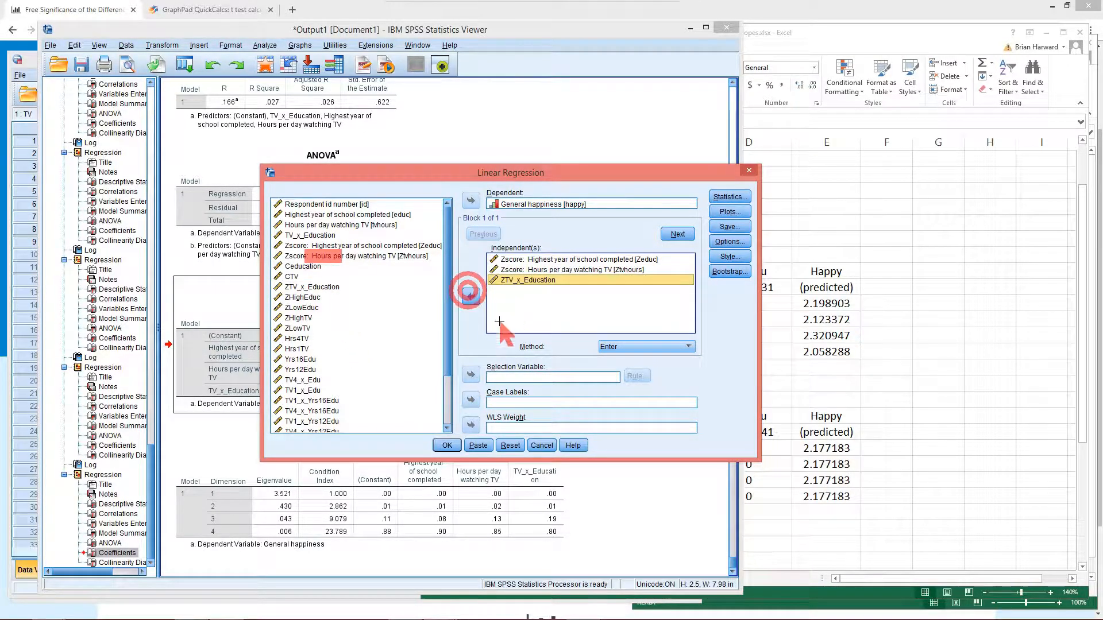
pyautogui.click(445, 444)
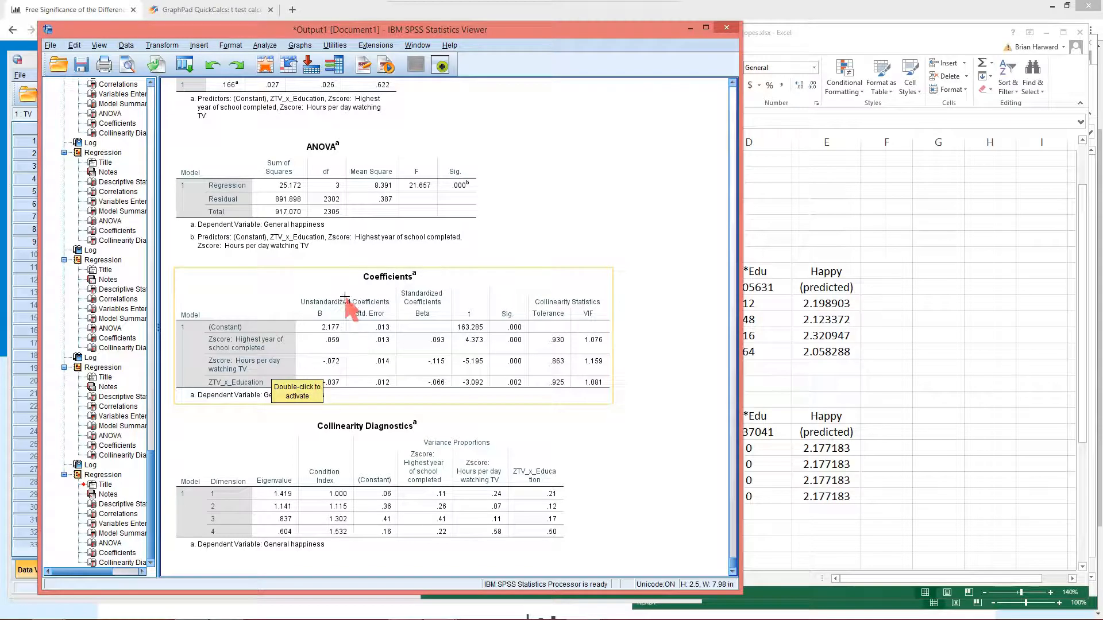
# Enter TV values -1, 1, -1 and 1 in the standardized prediction rows 23 to 26
pyautogui.click(900, 428)
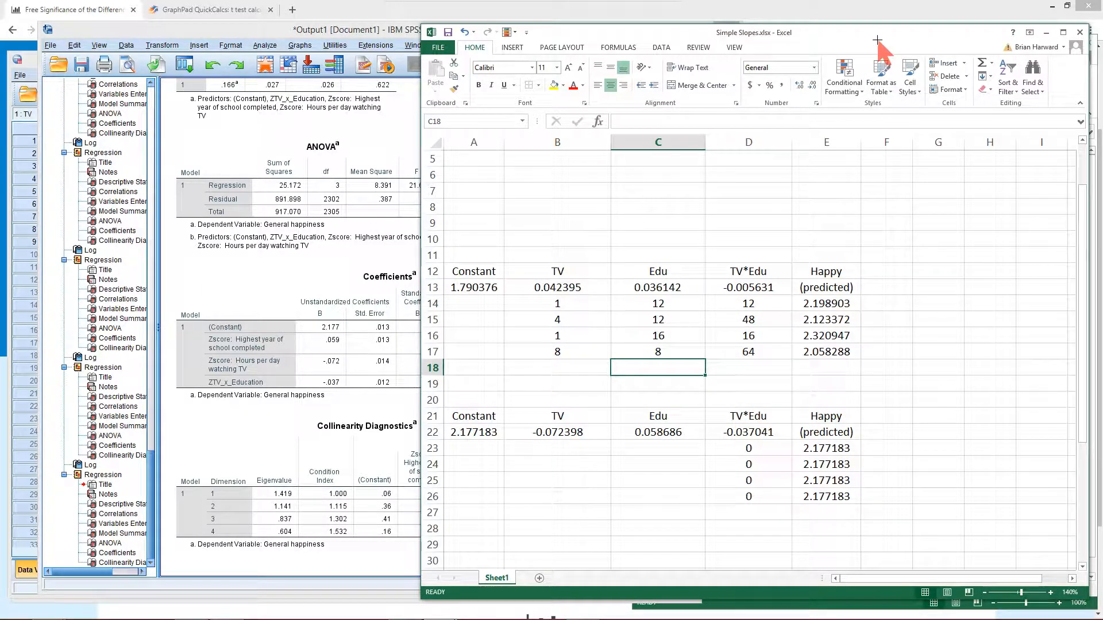
pyautogui.moveTo(784, 32); pyautogui.dragTo(642, 17)
pyautogui.click(417, 436)
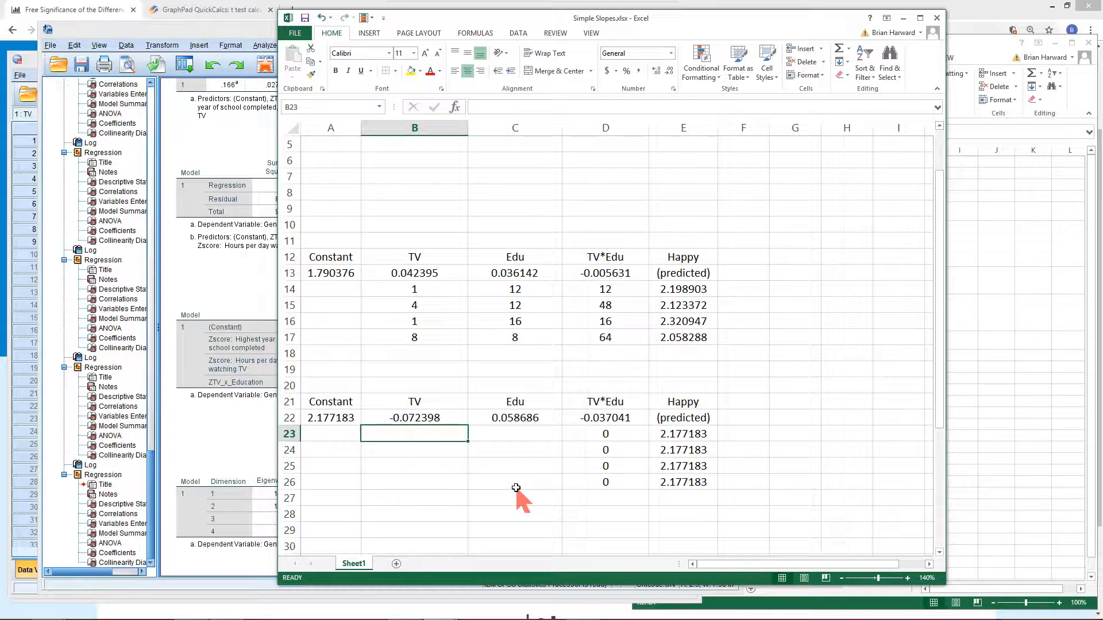
pyautogui.write('-1')
pyautogui.press('Return')
pyautogui.write('1')
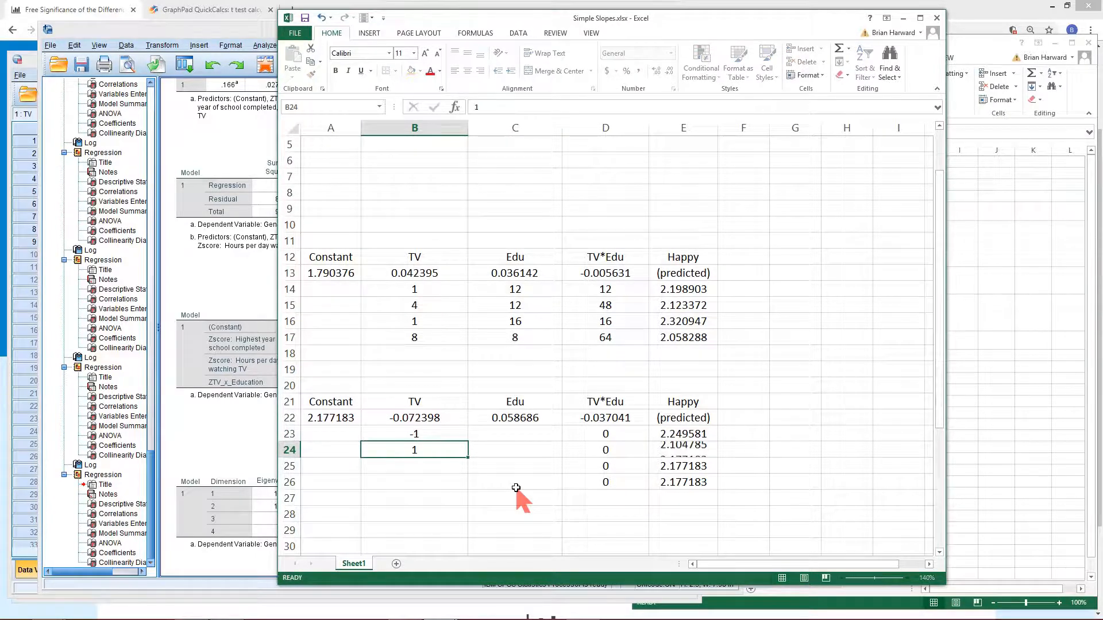
pyautogui.press('Return')
pyautogui.write('-1')
pyautogui.press('Return')
pyautogui.write('1')
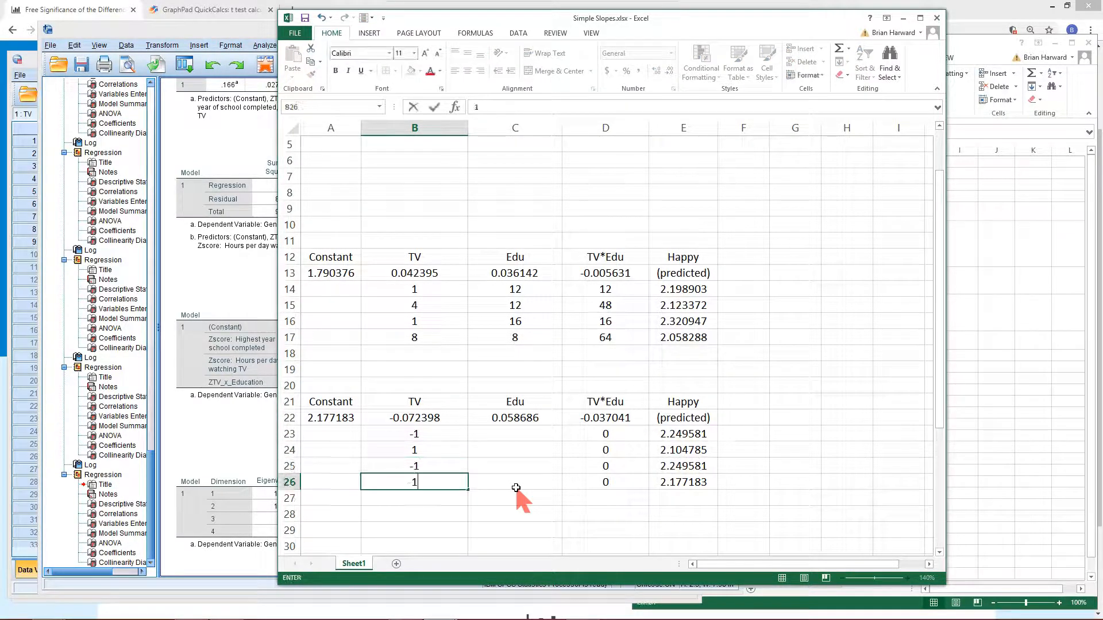
# Enter Edu values -1, -1, 1 and 1 in the standardized prediction rows 23 to 26
pyautogui.press('Up')
pyautogui.press('Up')
pyautogui.press('Up')
pyautogui.press('Right')
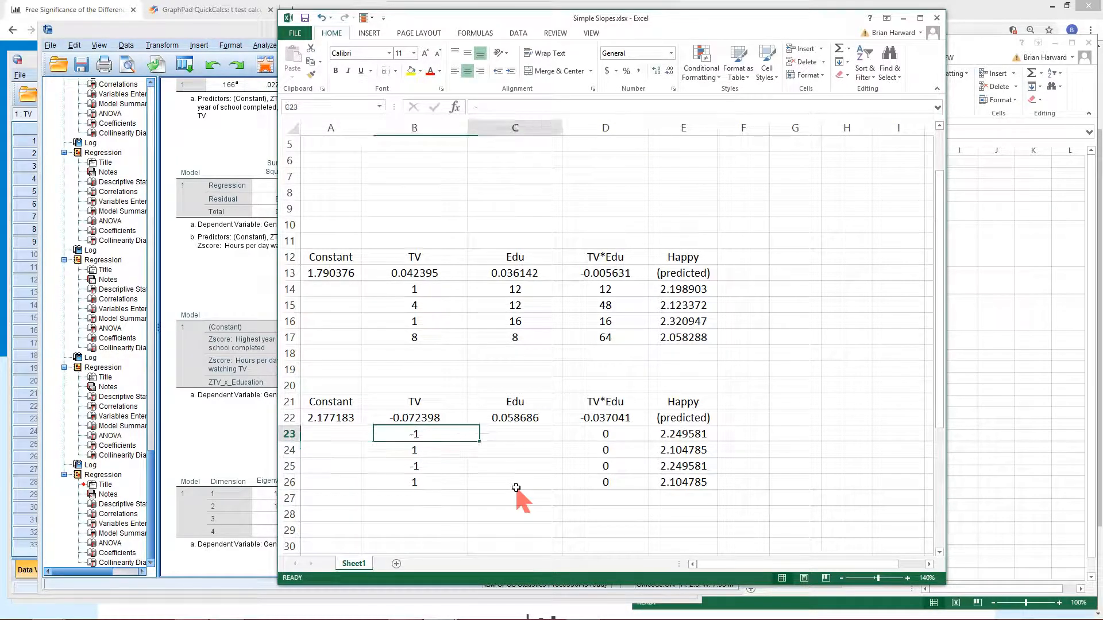
pyautogui.write('-1')
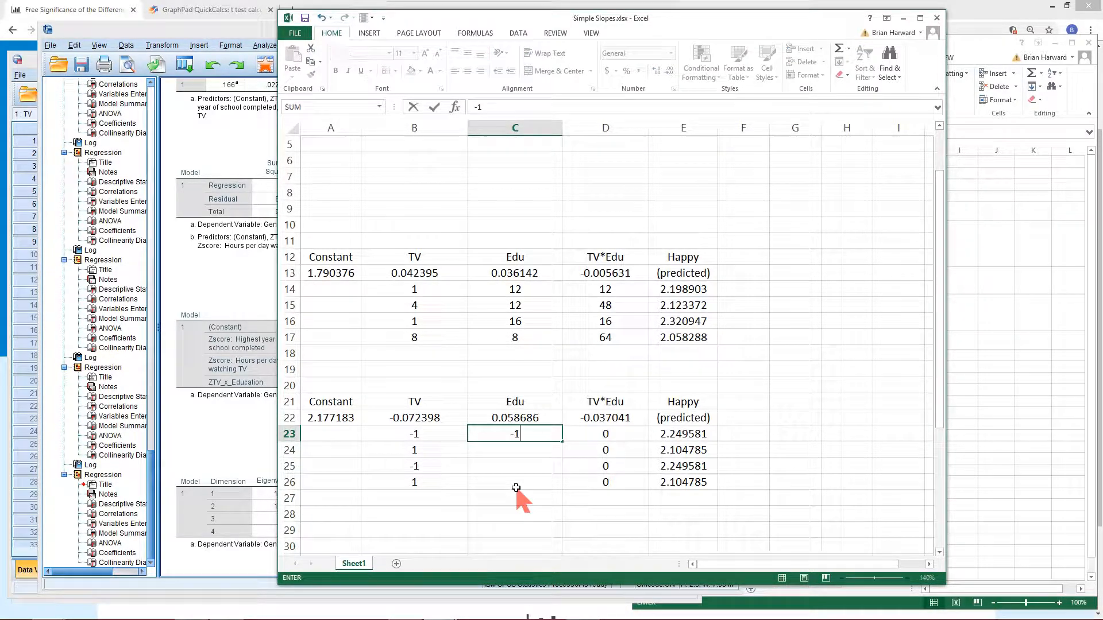
pyautogui.press('Return')
pyautogui.write('1')
pyautogui.press('Return')
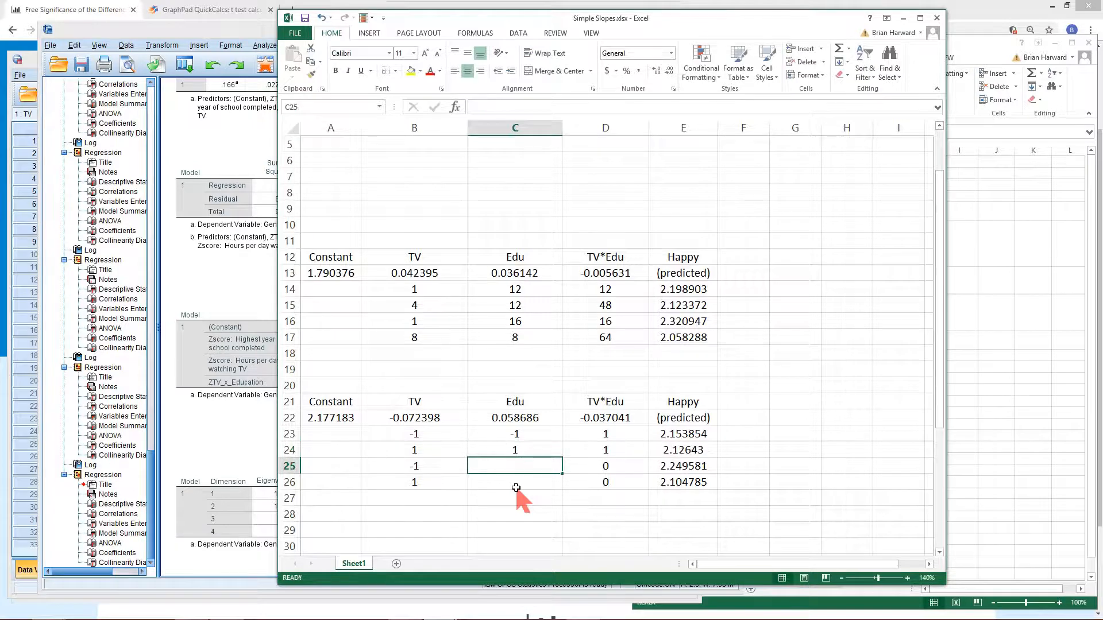
pyautogui.write('1')
pyautogui.press('Return')
pyautogui.write('1')
pyautogui.press('Return')
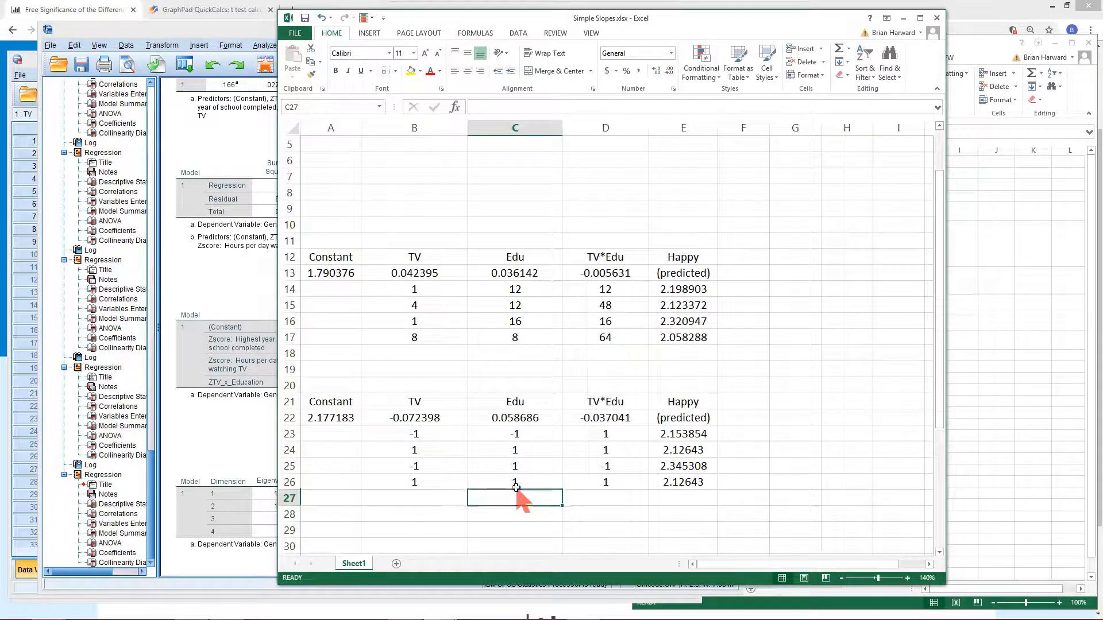
pyautogui.press('Up')
pyautogui.press('Up')
pyautogui.press('Up')
pyautogui.write('-')
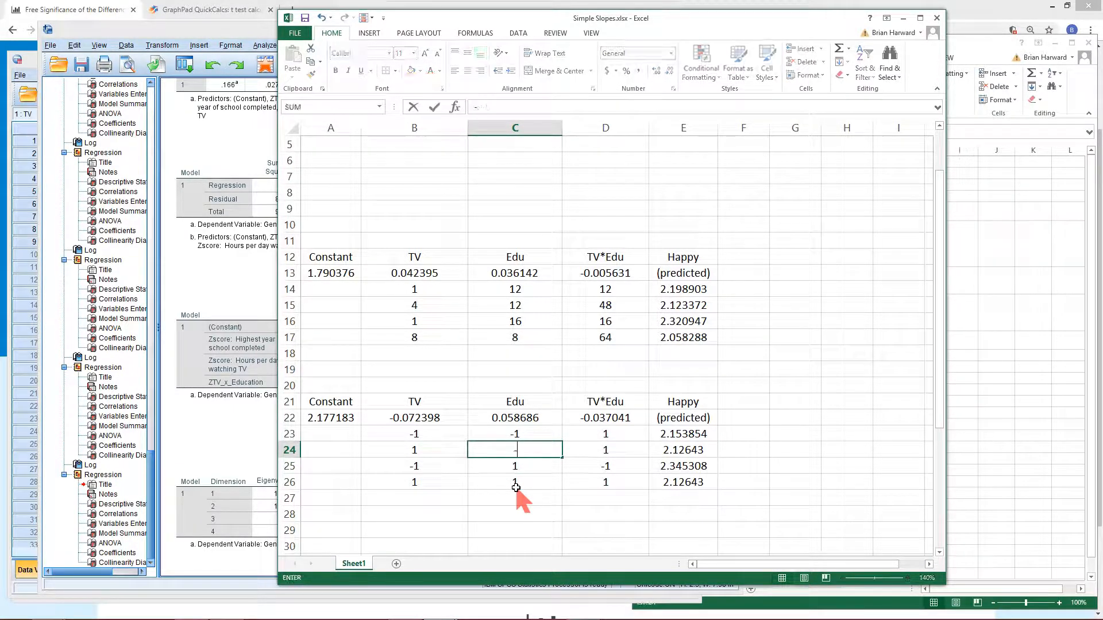
pyautogui.write('1')
pyautogui.press('Return')
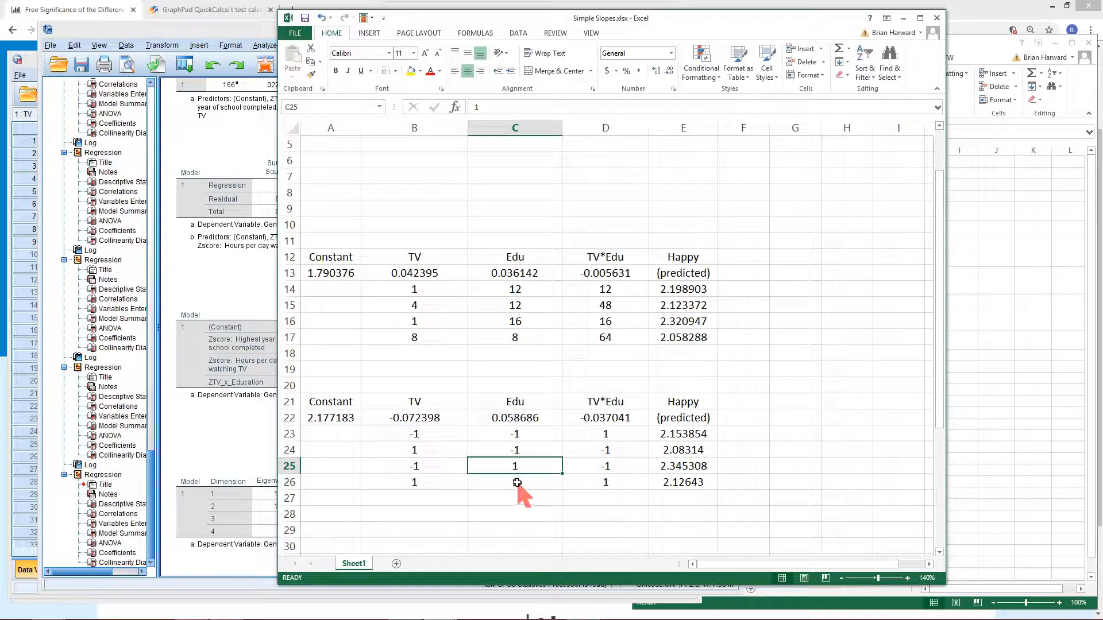
# Try TV values 2 and -2 and Edu 2 in the last standardized prediction row
pyautogui.click(424, 483)
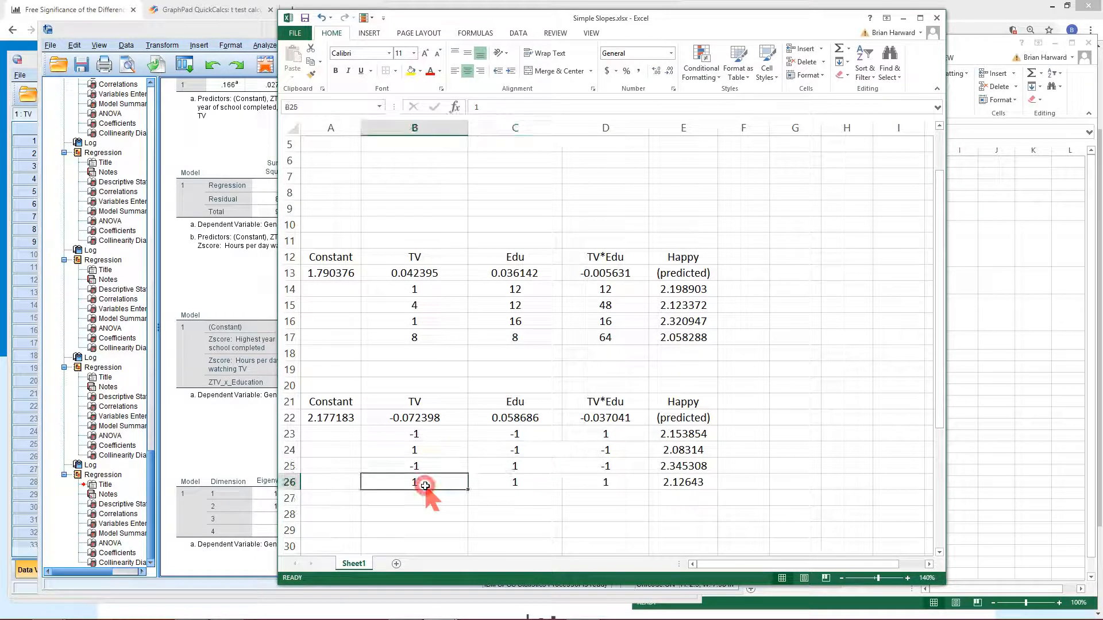
pyautogui.write('2')
pyautogui.click(493, 516)
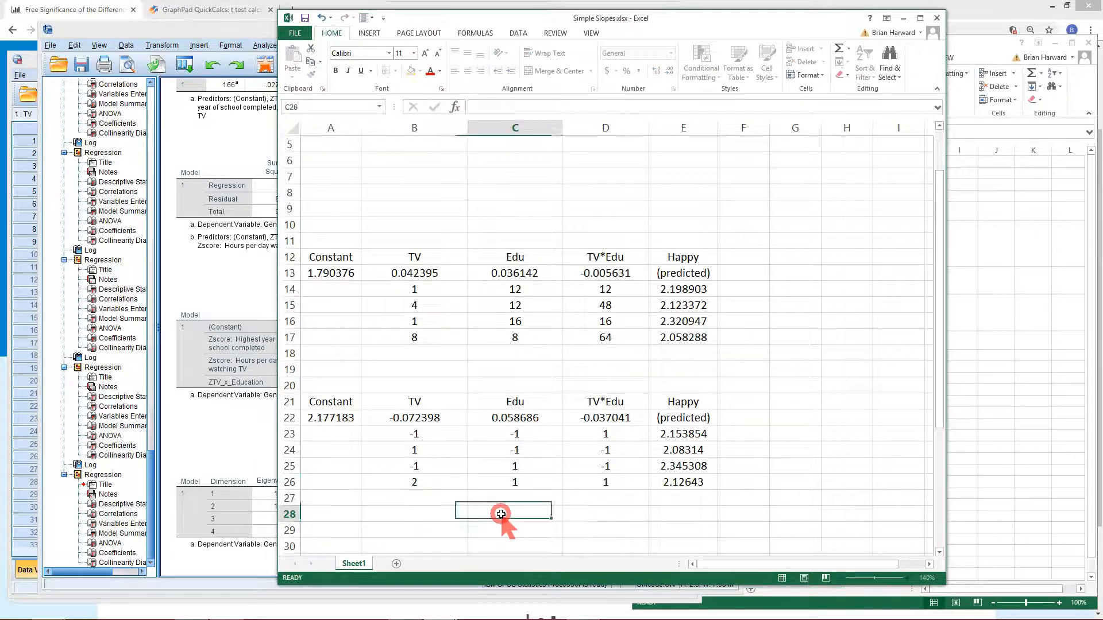
pyautogui.click(538, 484)
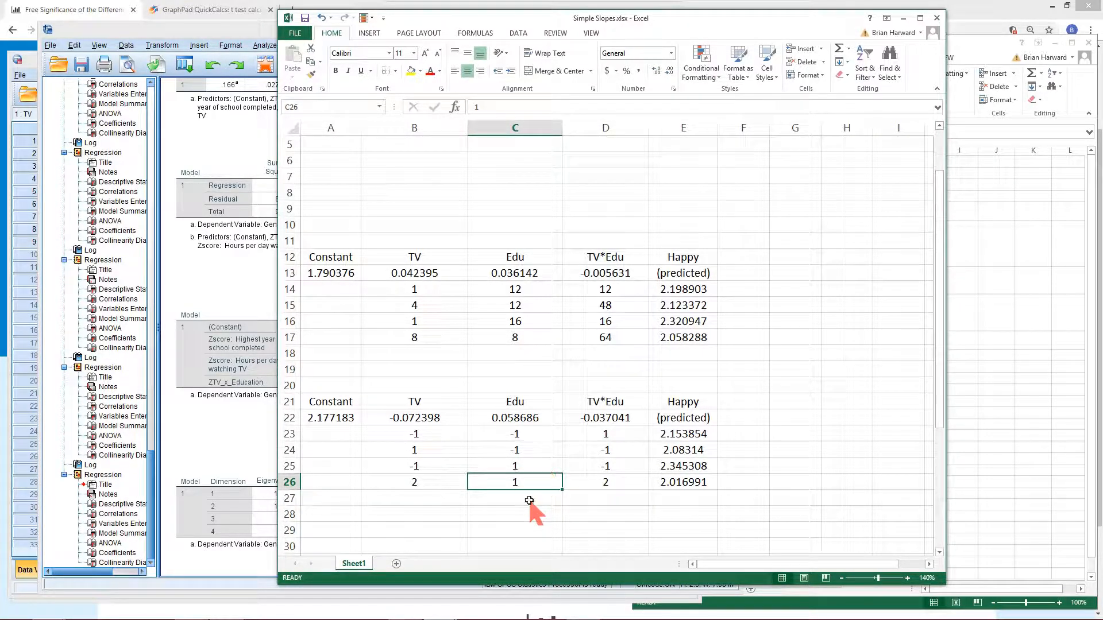
pyautogui.write('2')
pyautogui.click(437, 488)
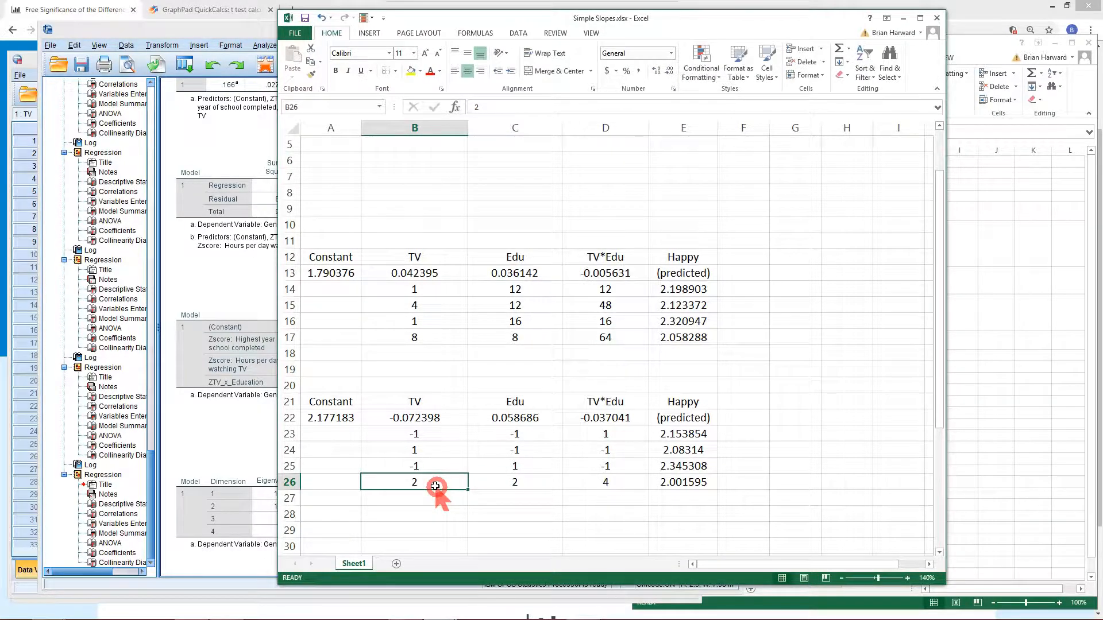
pyautogui.write('-')
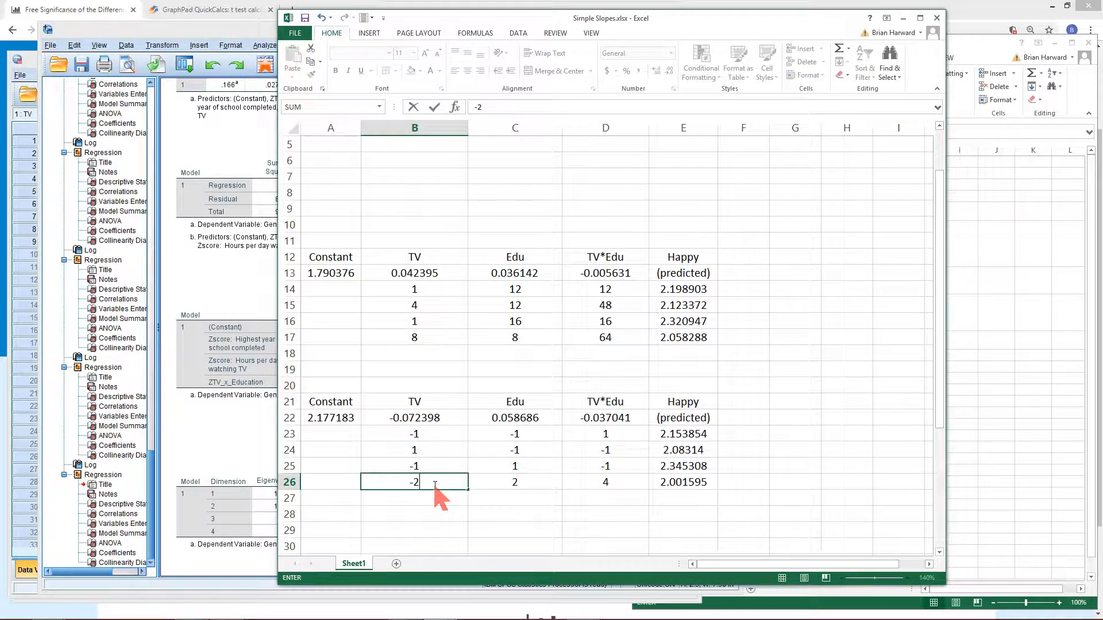
pyautogui.press('Return')
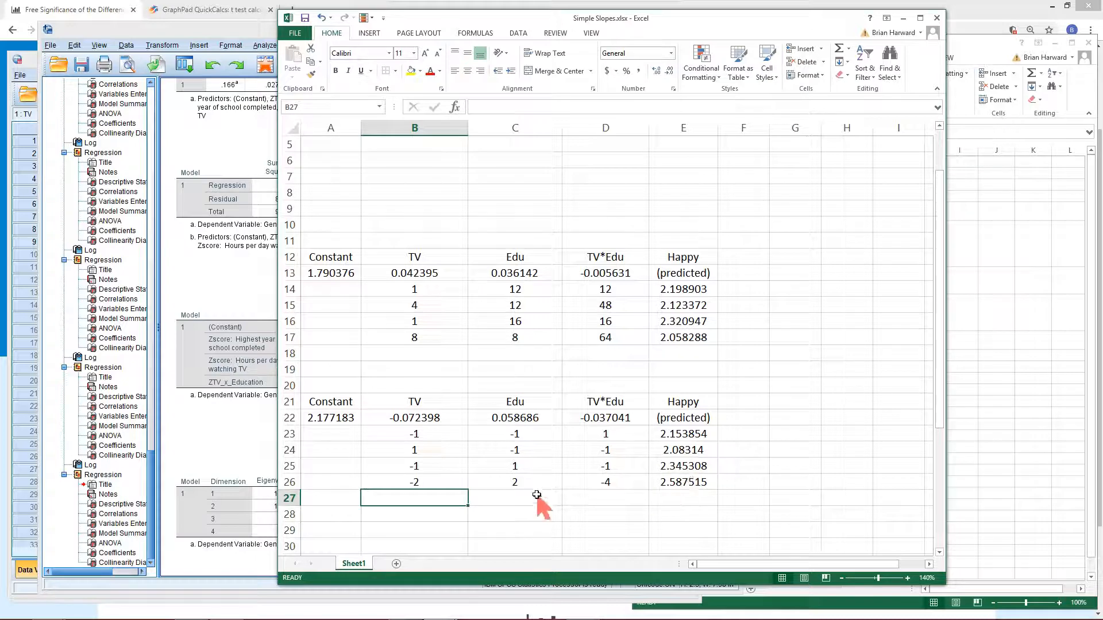
pyautogui.click(425, 482)
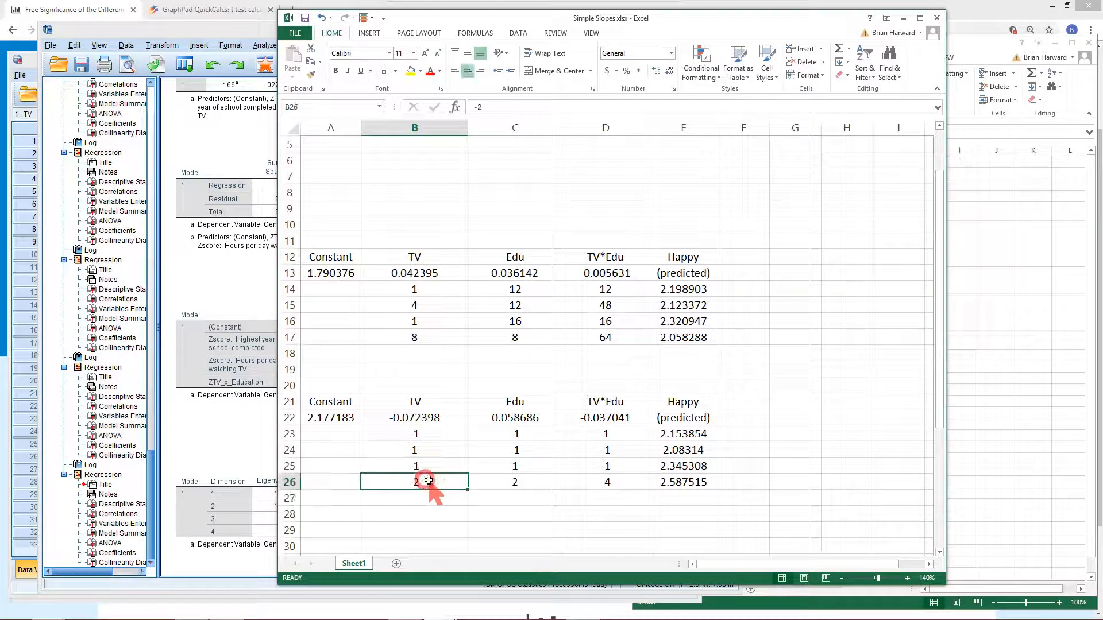
pyautogui.write('1')
pyautogui.click(511, 497)
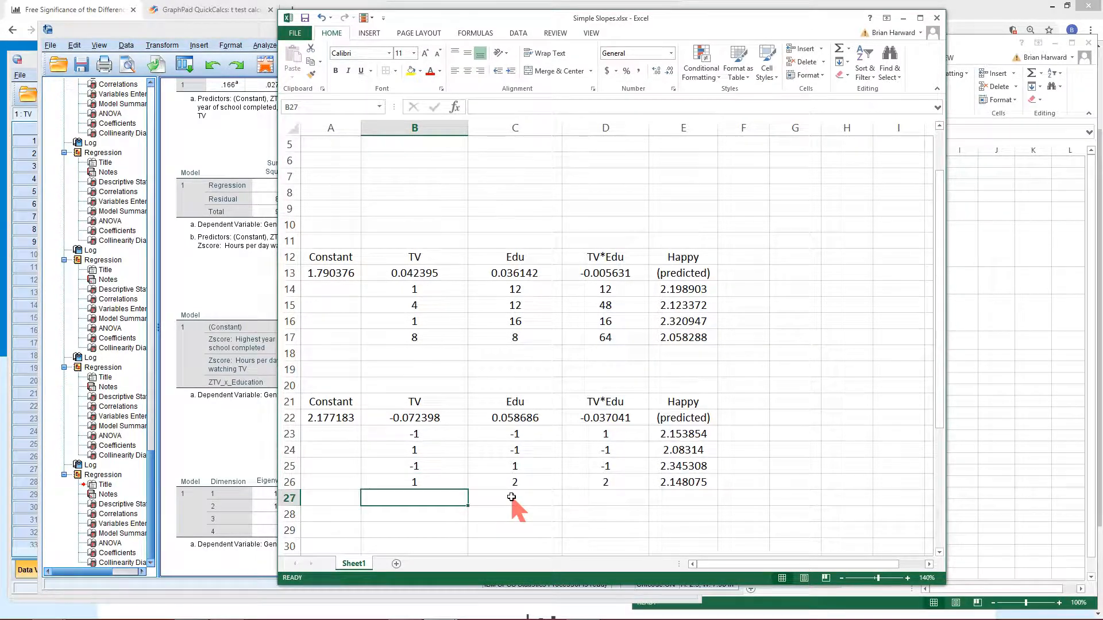
pyautogui.press('Up')
pyautogui.write('1')
pyautogui.click(512, 497)
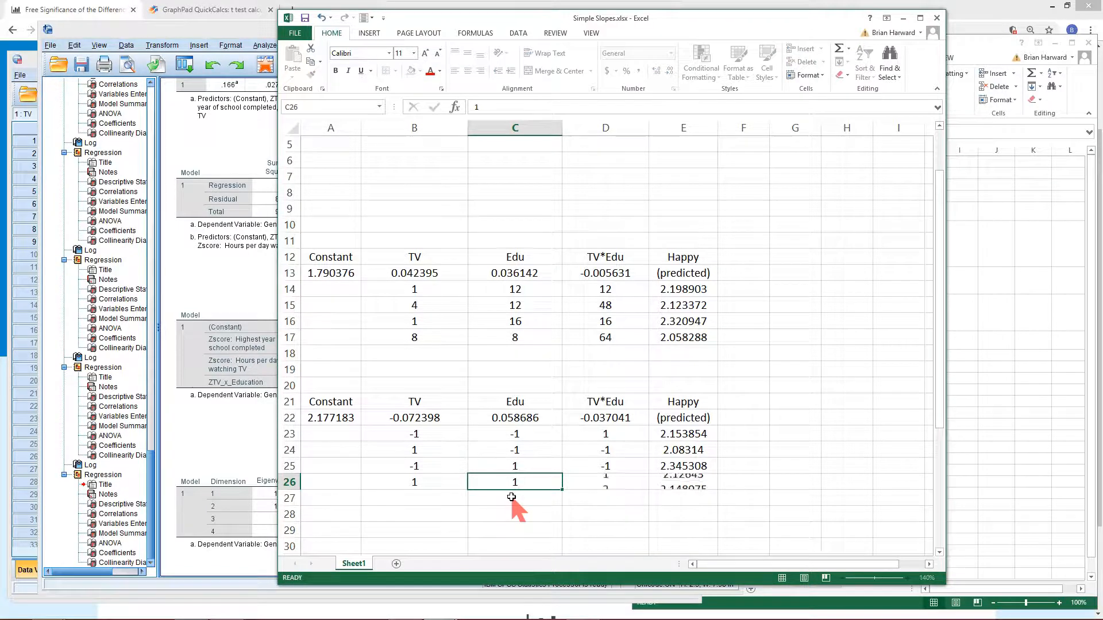
# Compare the TV and Edu columns in the SPSS Untitled3 data editor with the standardized prediction rows in the sheet
pyautogui.scroll(-1, 539, 454)
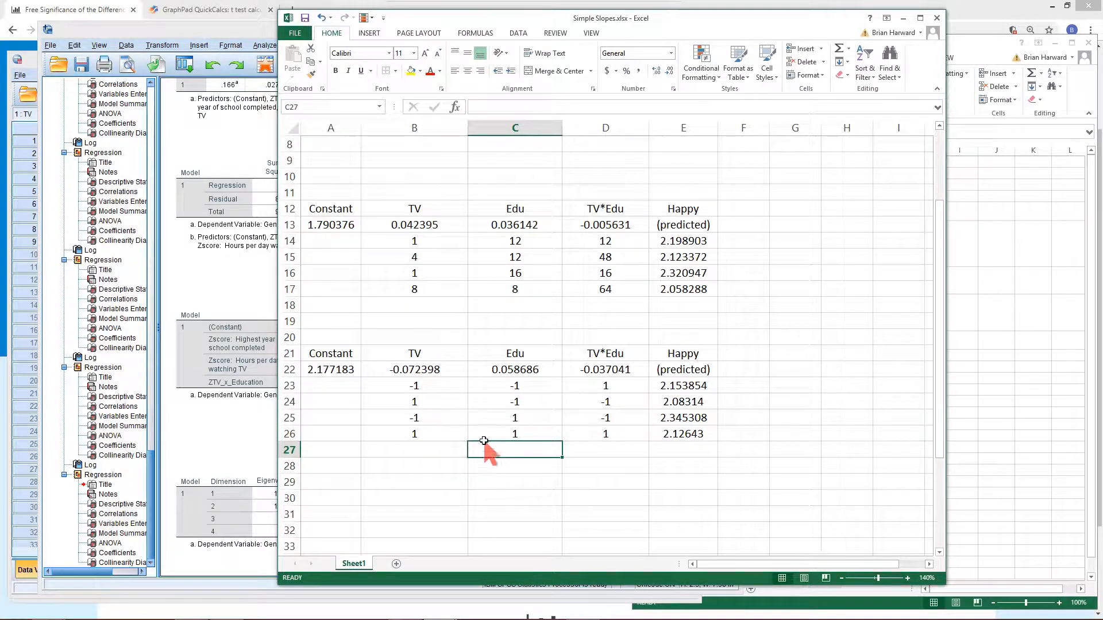
pyautogui.moveTo(696, 22); pyautogui.dragTo(741, 27)
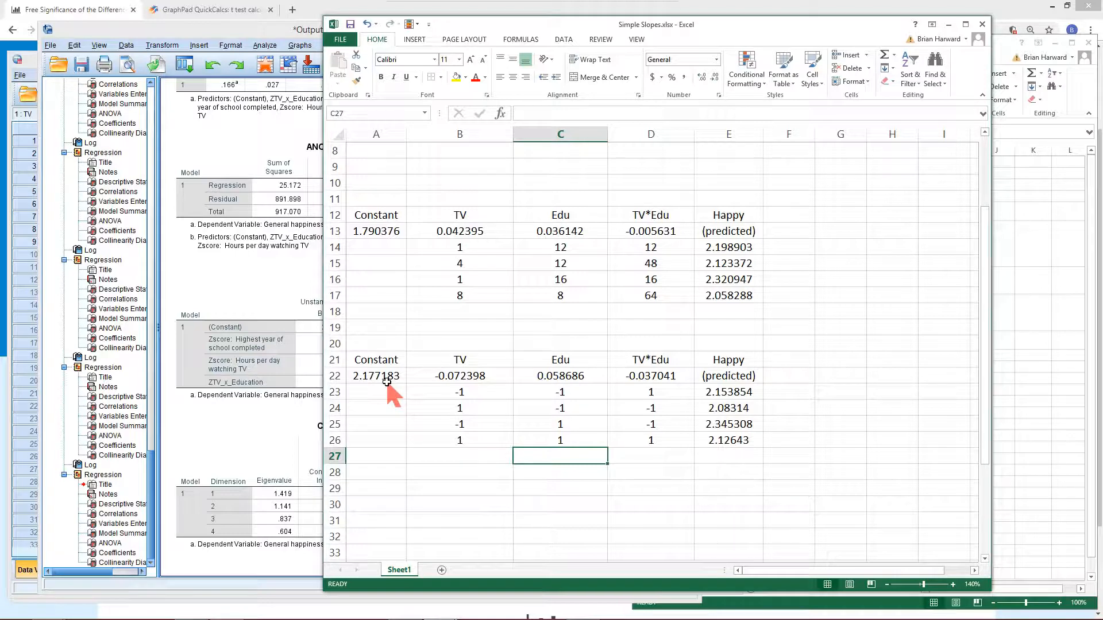
pyautogui.moveTo(773, 29); pyautogui.dragTo(856, 42)
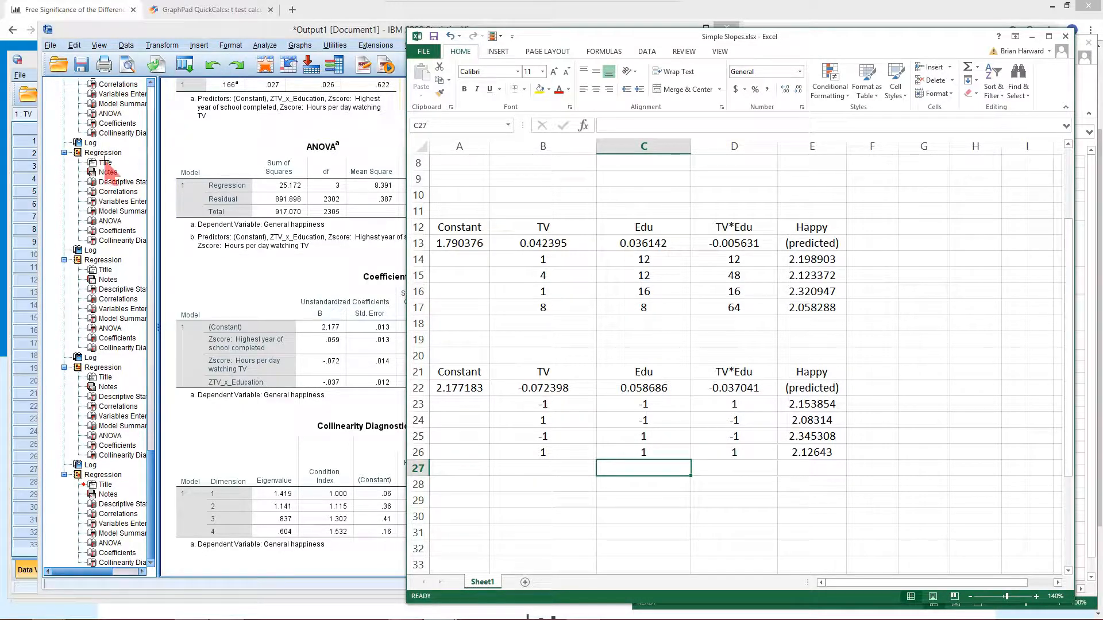
pyautogui.moveTo(30, 614)
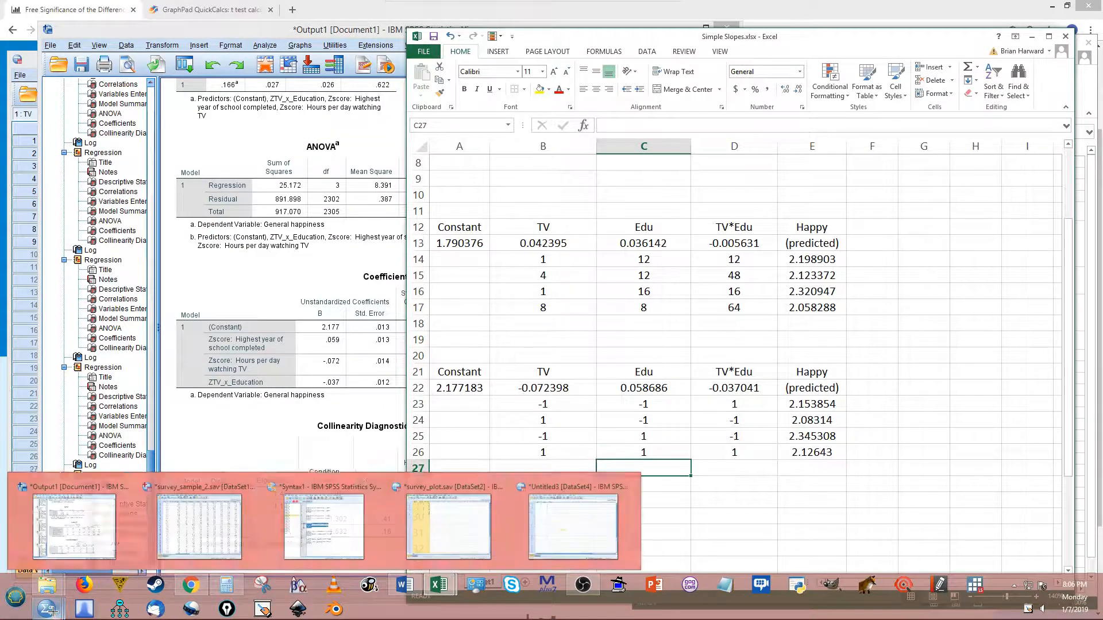
pyautogui.click(548, 527)
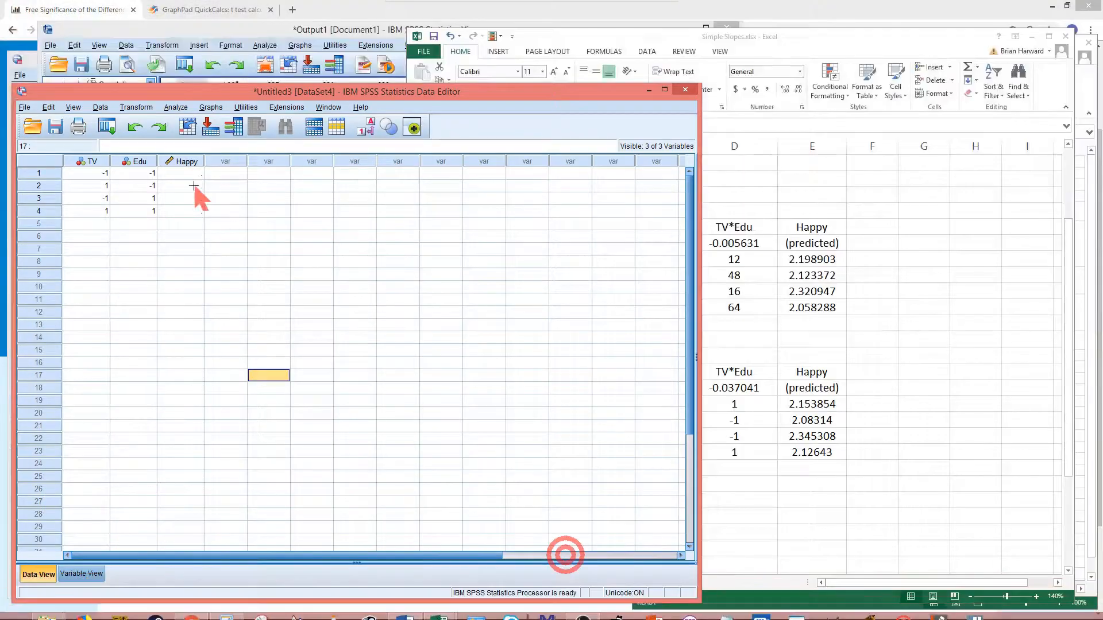
pyautogui.moveTo(192, 88); pyautogui.dragTo(186, 79)
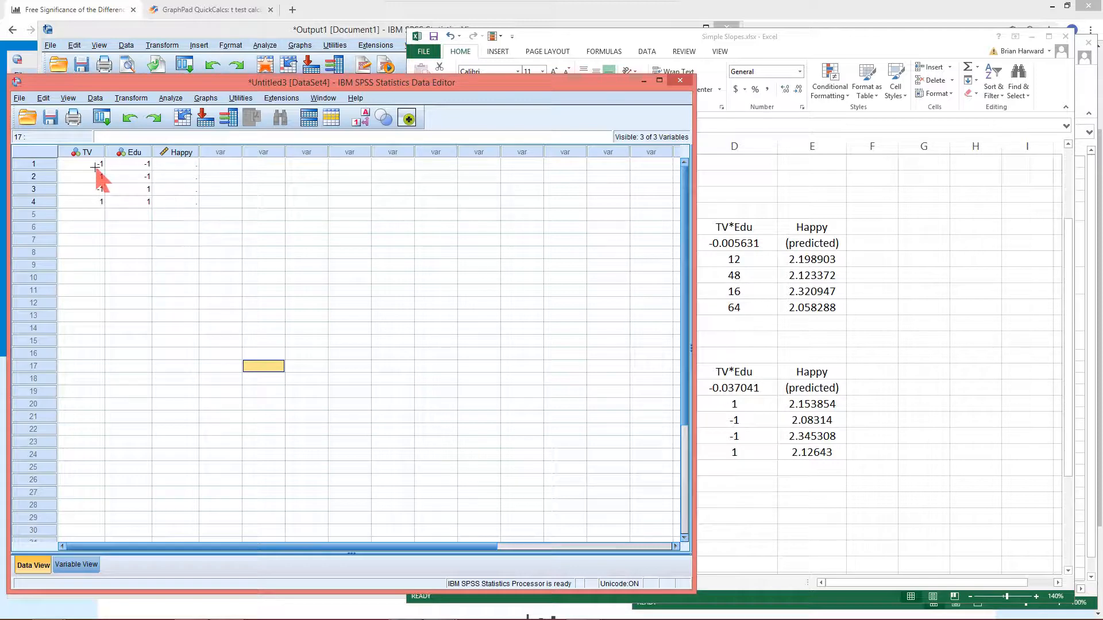
pyautogui.moveTo(95, 163); pyautogui.dragTo(130, 195)
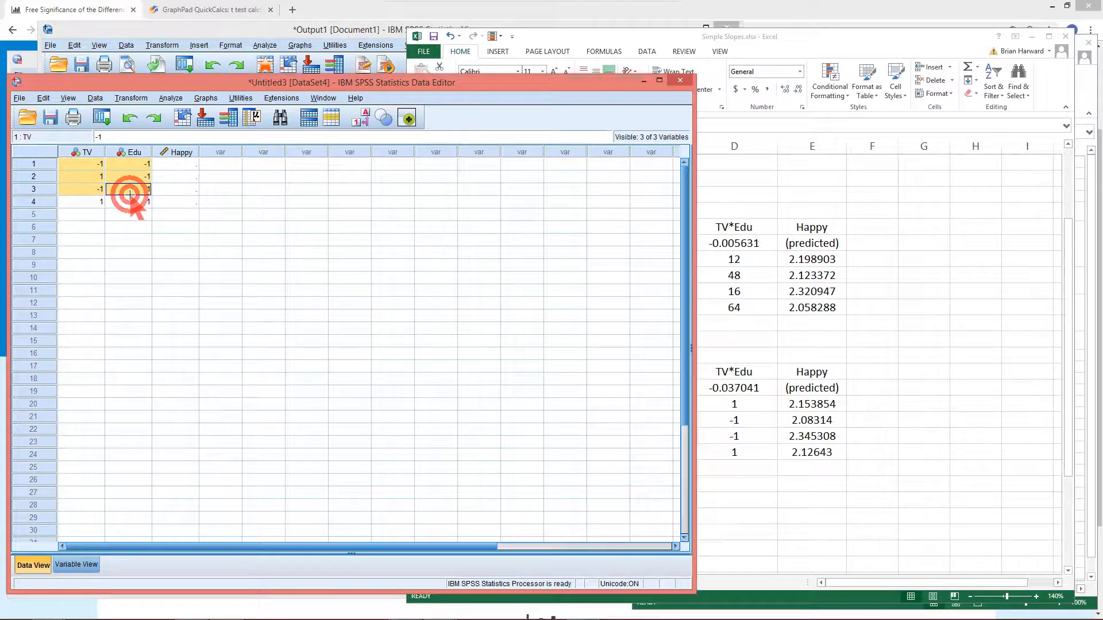
pyautogui.click(123, 263)
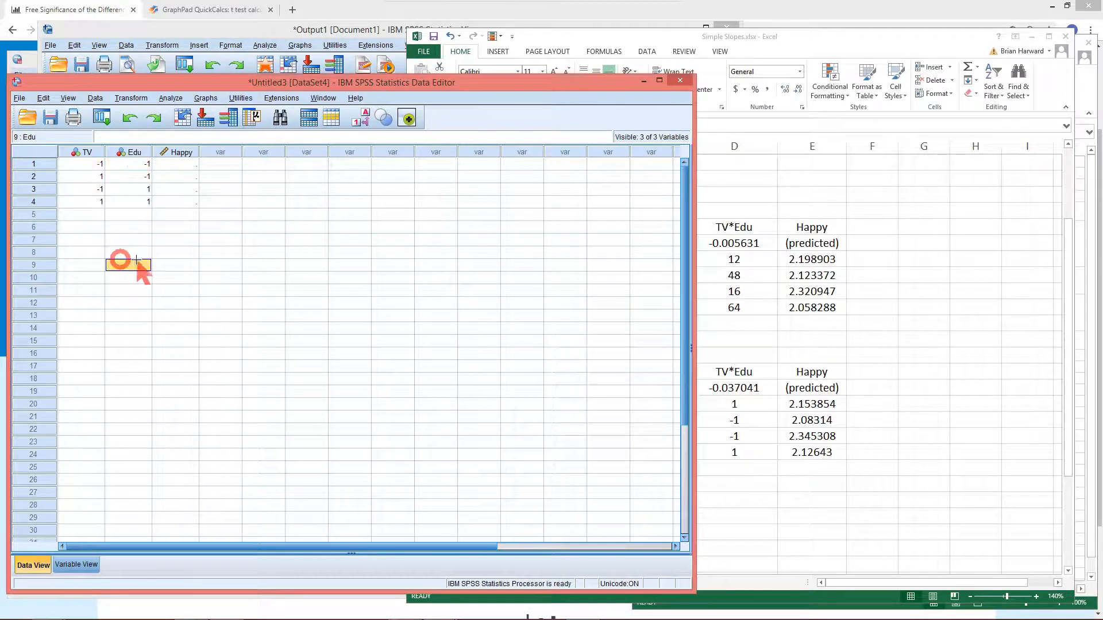
pyautogui.click(789, 503)
pyautogui.click(560, 402)
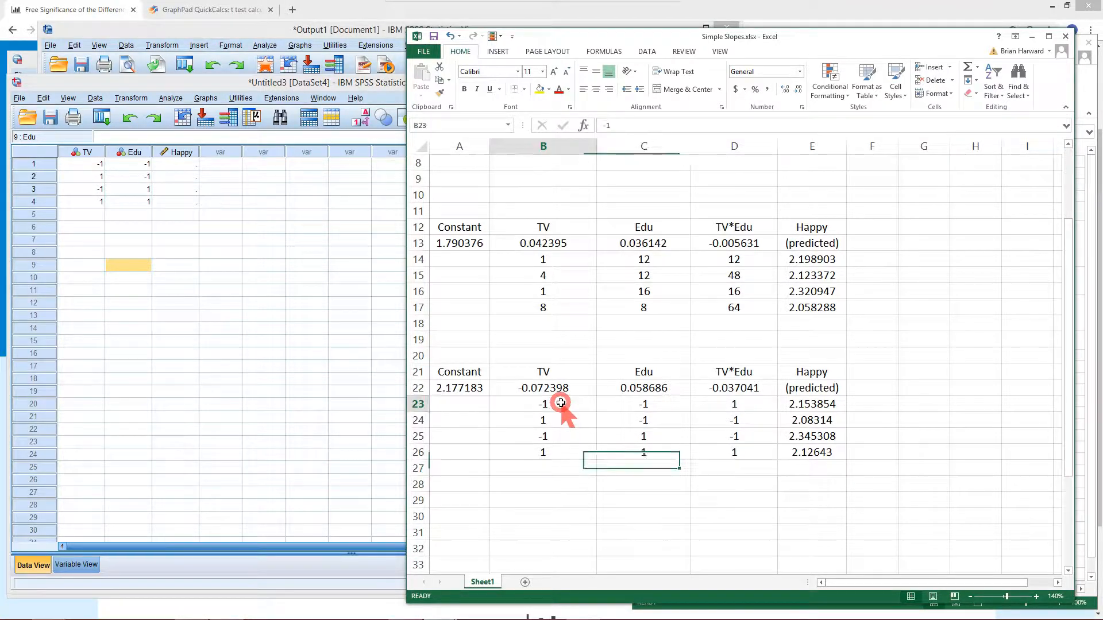
pyautogui.moveTo(560, 403); pyautogui.dragTo(631, 451)
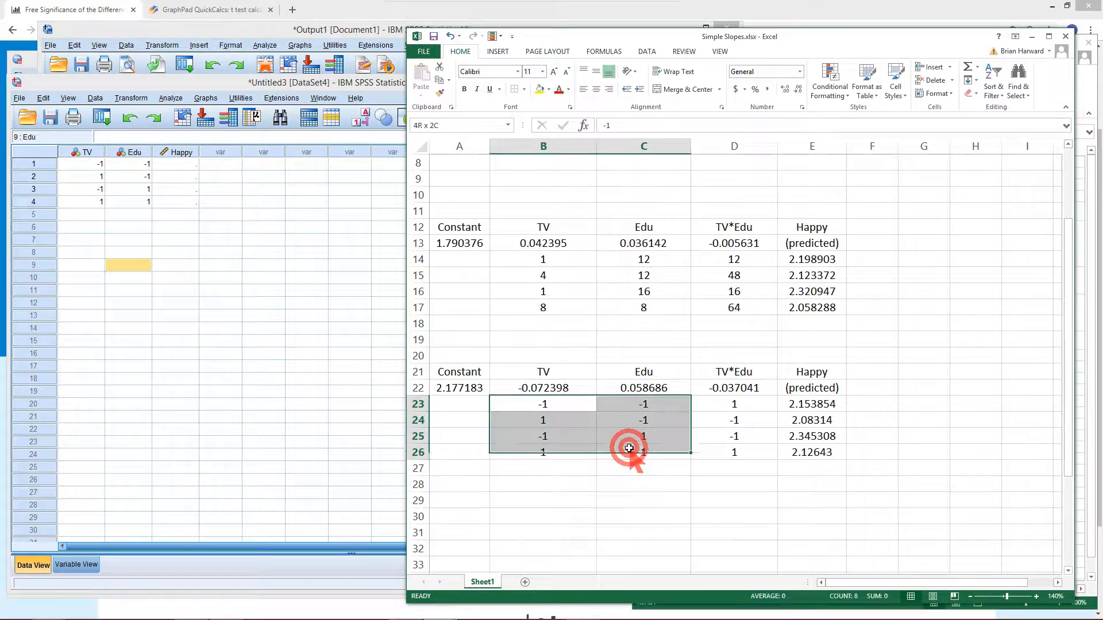
pyautogui.click(633, 489)
pyautogui.click(581, 406)
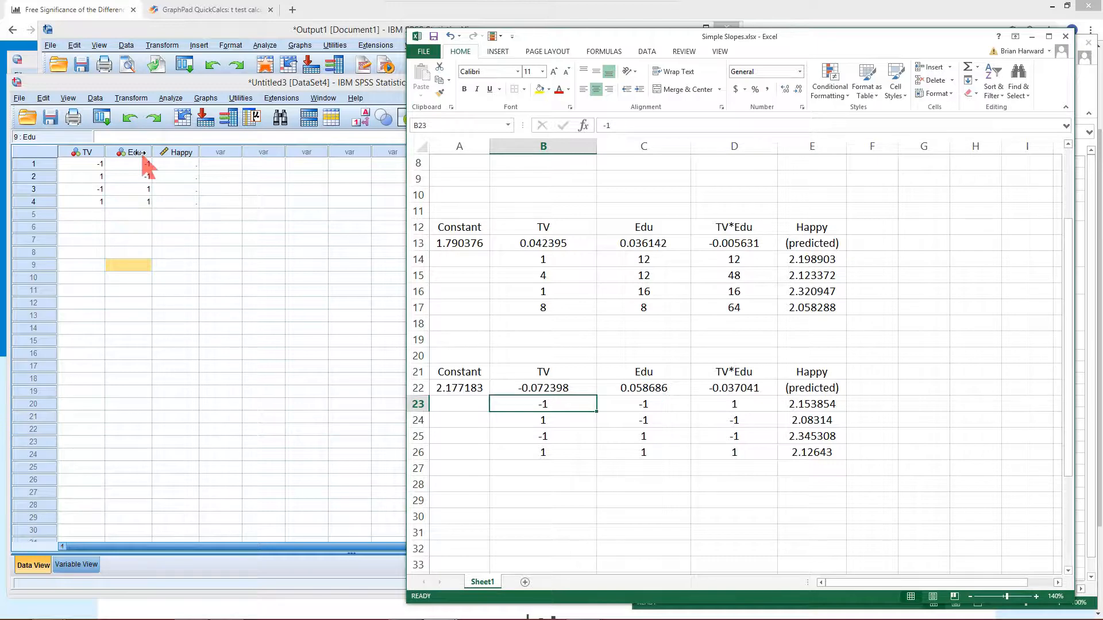
# Copy the four standardized predicted Happy values into the Happy column of the SPSS data editor
pyautogui.click(812, 409)
pyautogui.moveTo(811, 409); pyautogui.dragTo(821, 454)
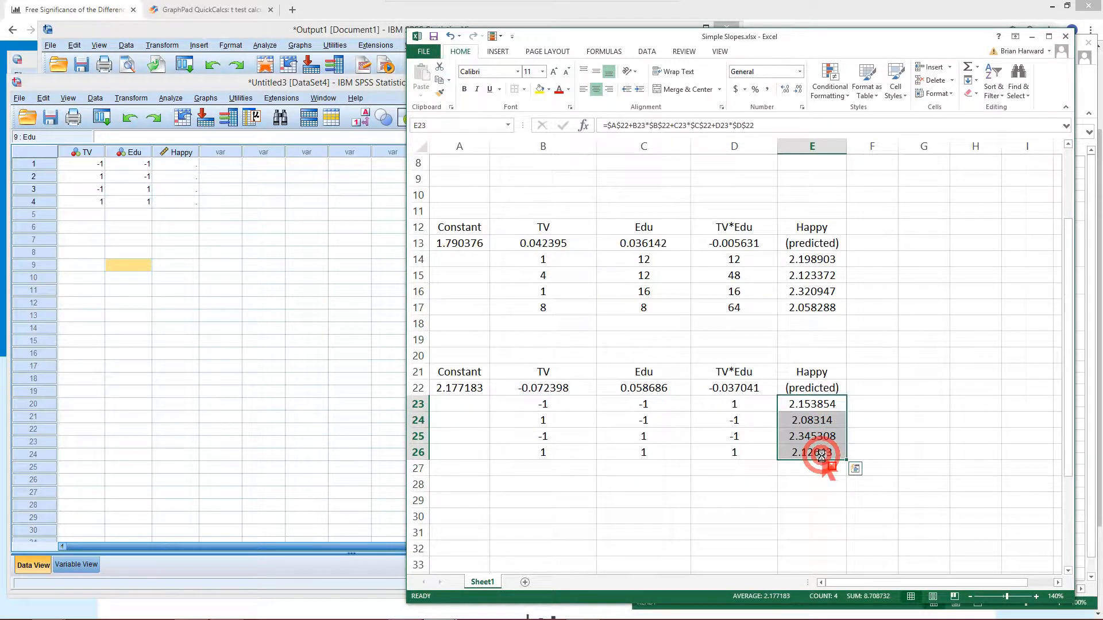
pyautogui.hotkey('ctrl', 'c')
pyautogui.click(183, 189)
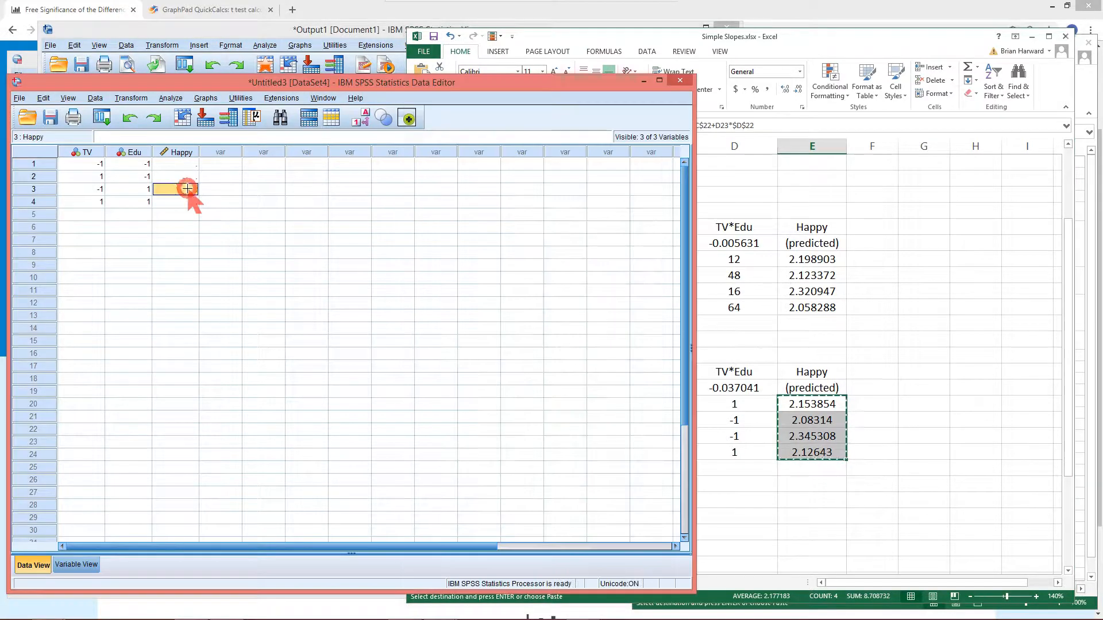
pyautogui.click(170, 164)
pyautogui.hotkey('ctrl', 'v')
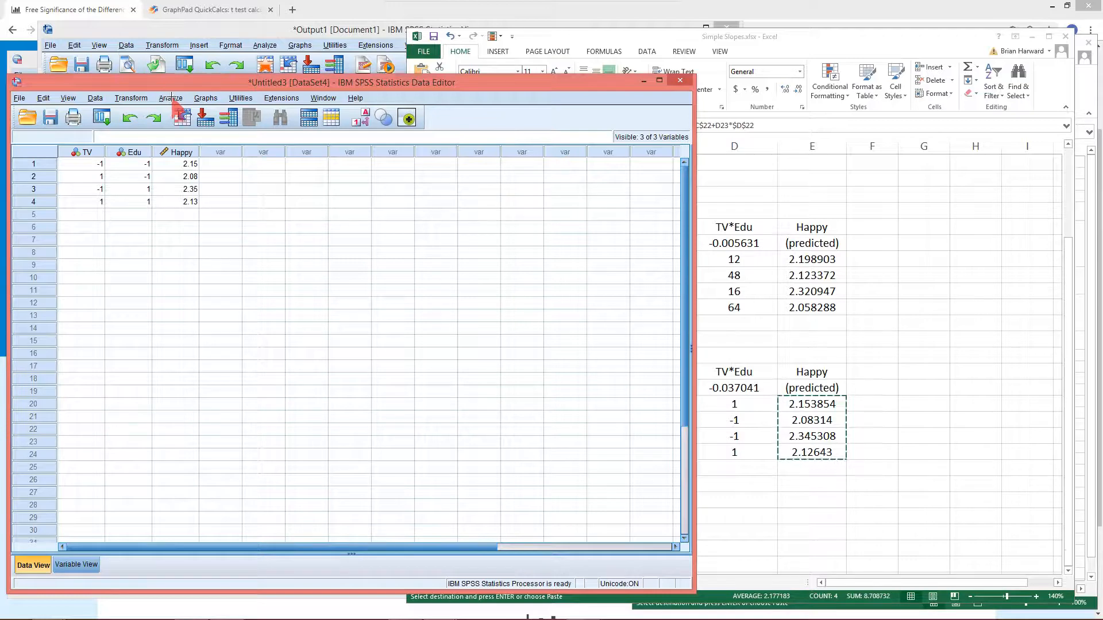
# Build a multiple line chart of mean Happy by Edu with separate lines for TV using Chart Builder
pyautogui.click(205, 99)
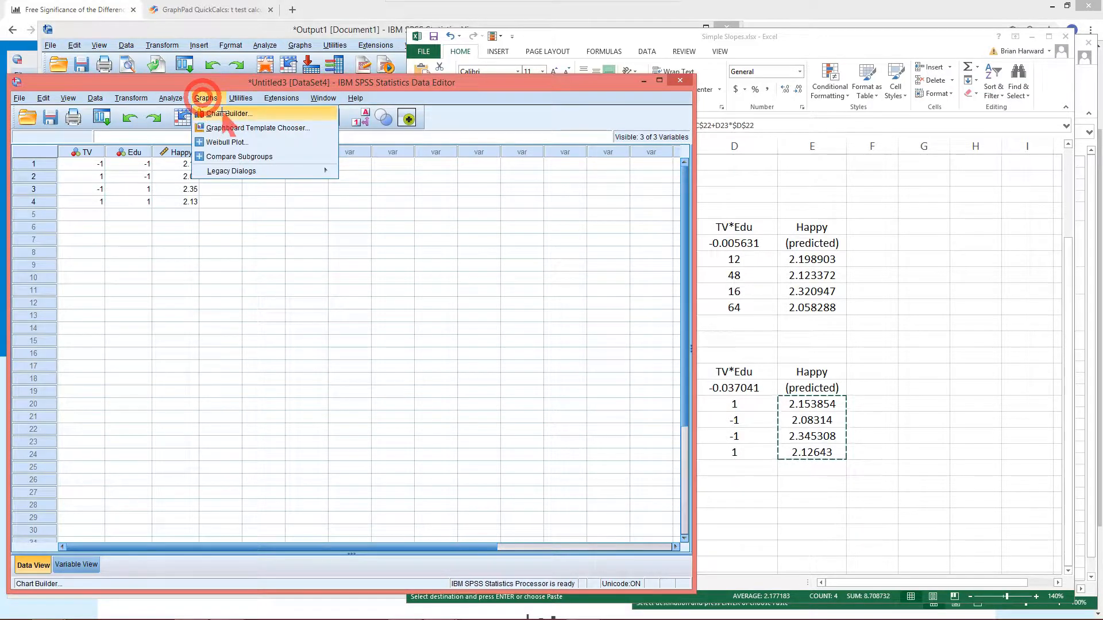
pyautogui.click(222, 113)
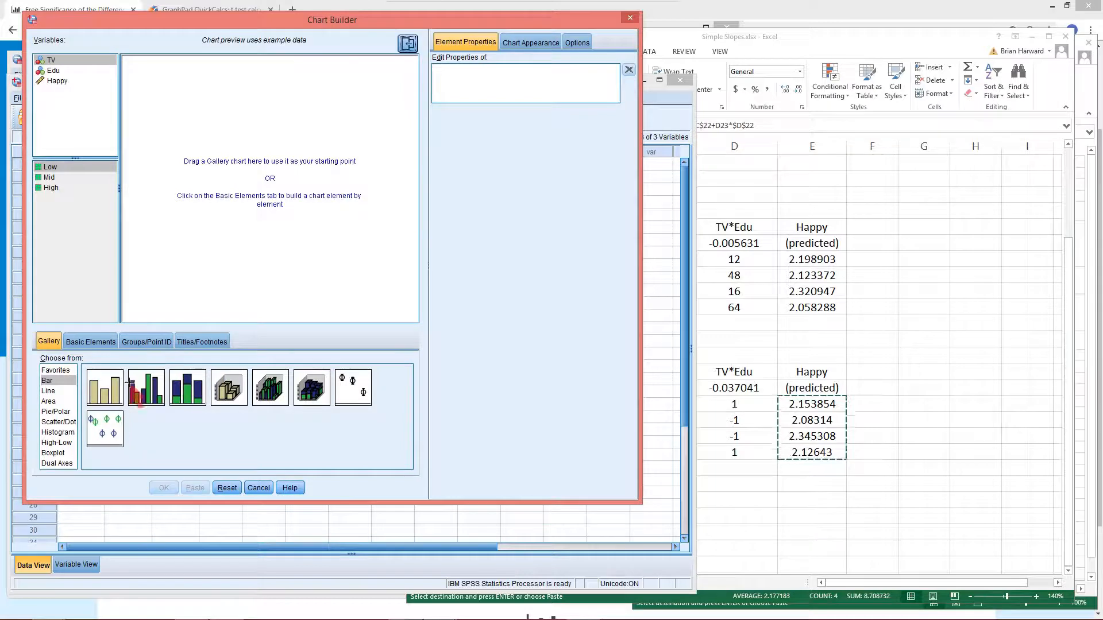
pyautogui.click(48, 391)
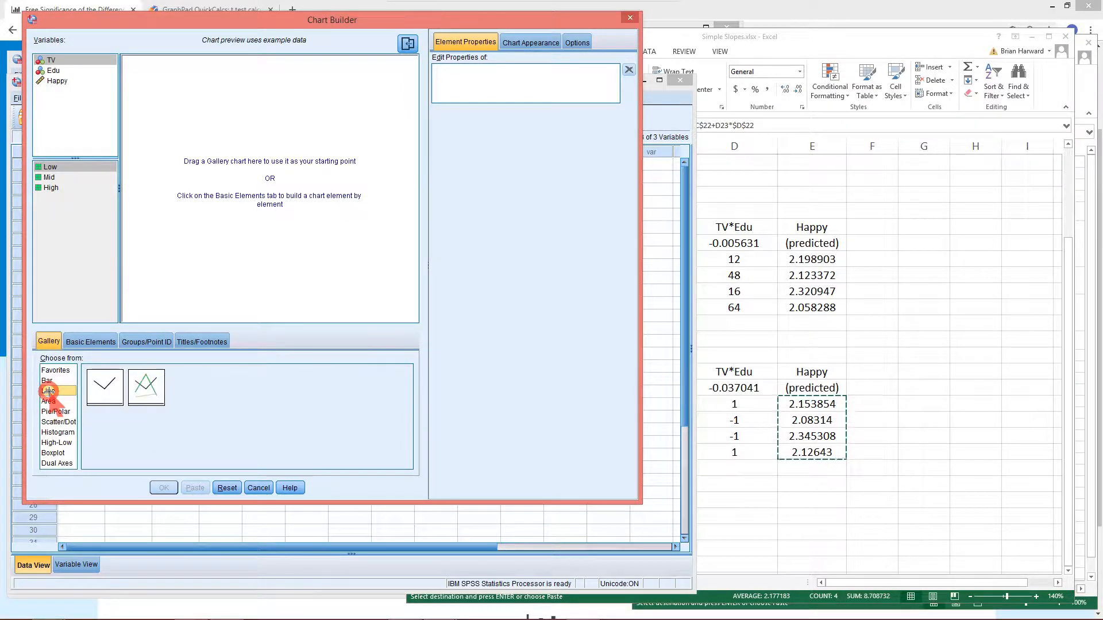
pyautogui.click(147, 386)
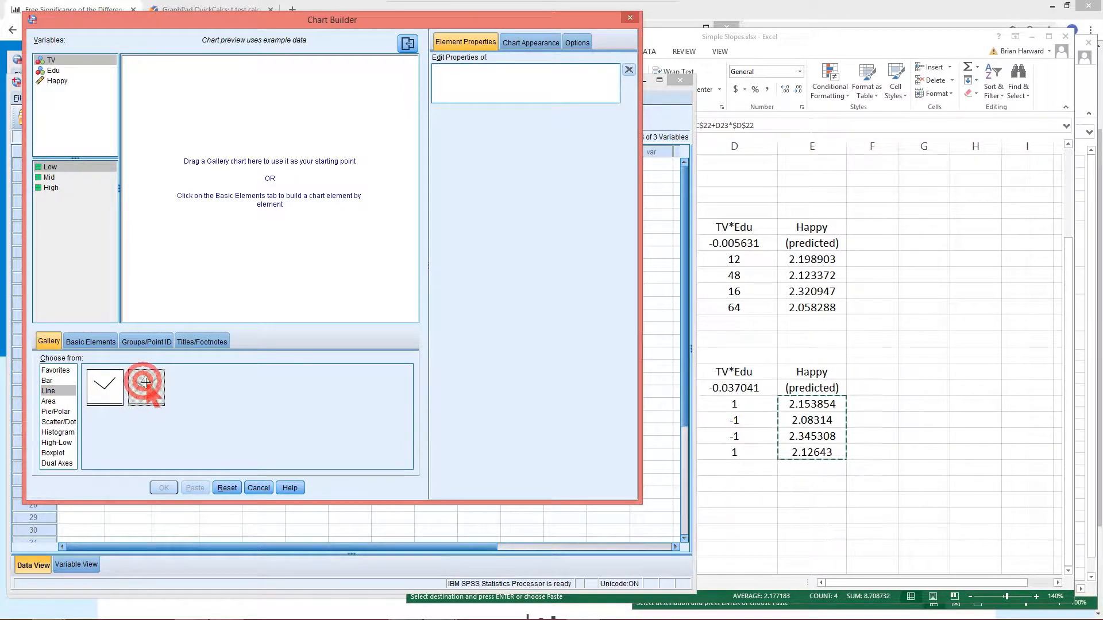
pyautogui.doubleClick(152, 390)
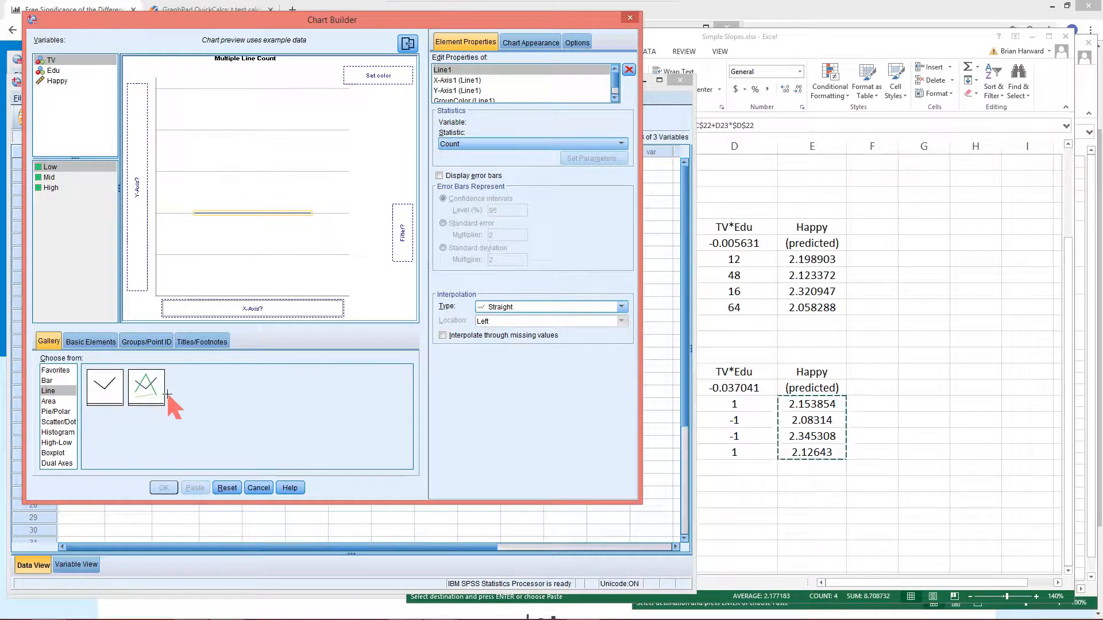
pyautogui.moveTo(62, 86); pyautogui.dragTo(139, 167)
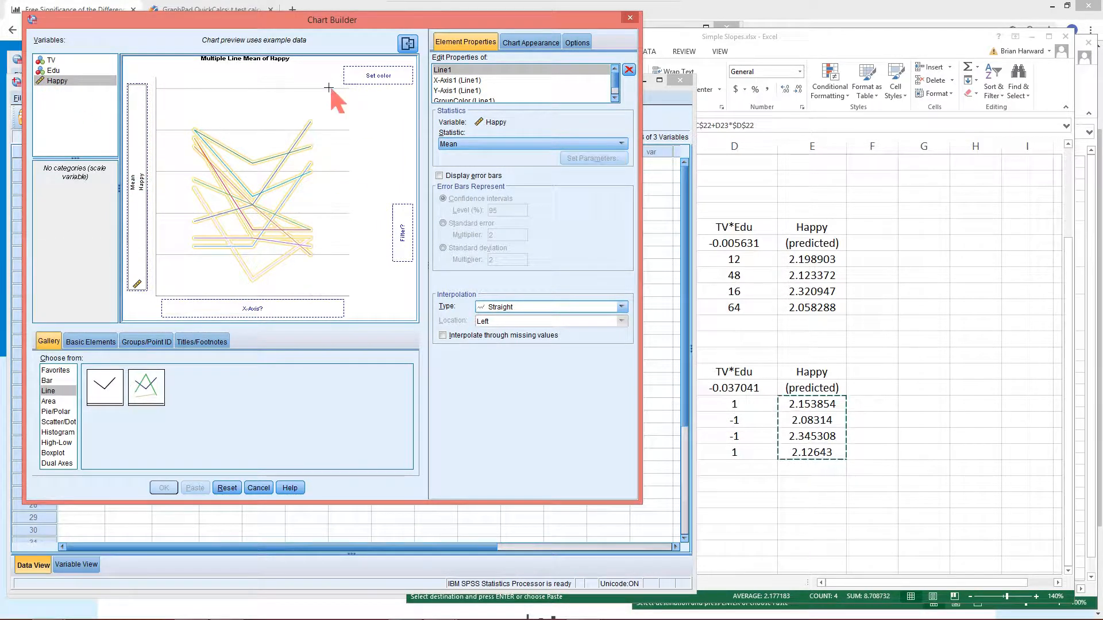
pyautogui.moveTo(54, 71); pyautogui.dragTo(237, 306)
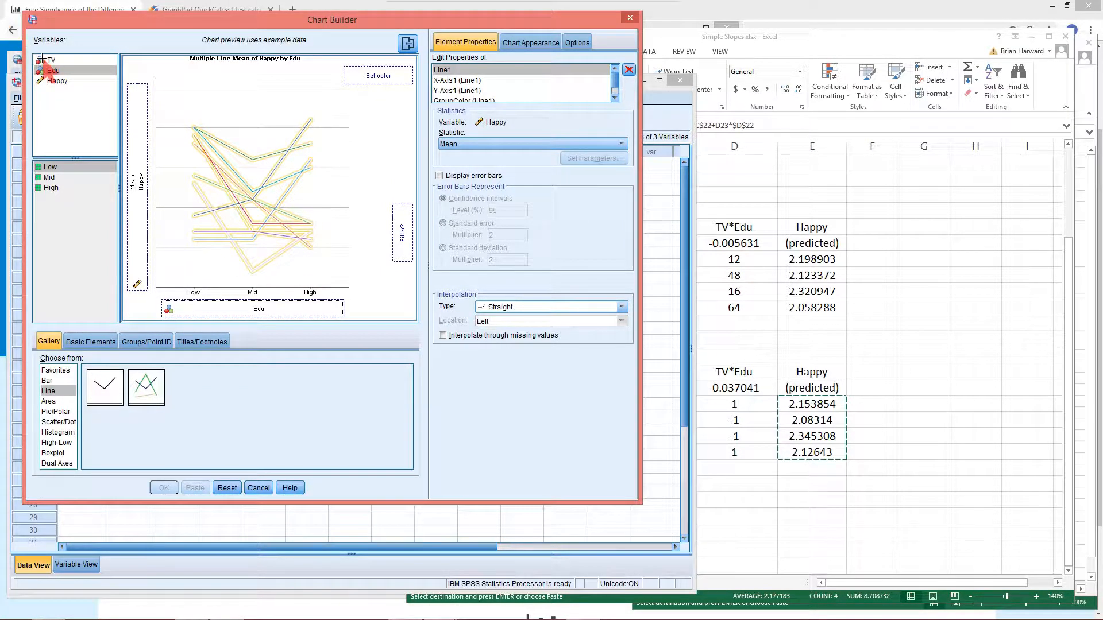
pyautogui.moveTo(51, 60); pyautogui.dragTo(373, 80)
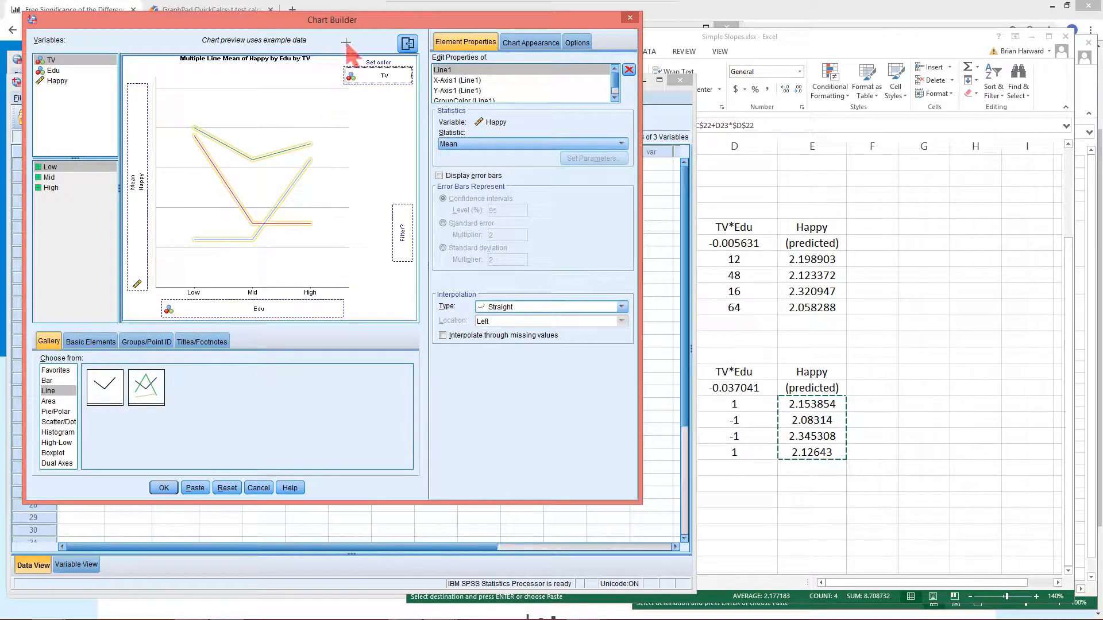
pyautogui.click(165, 487)
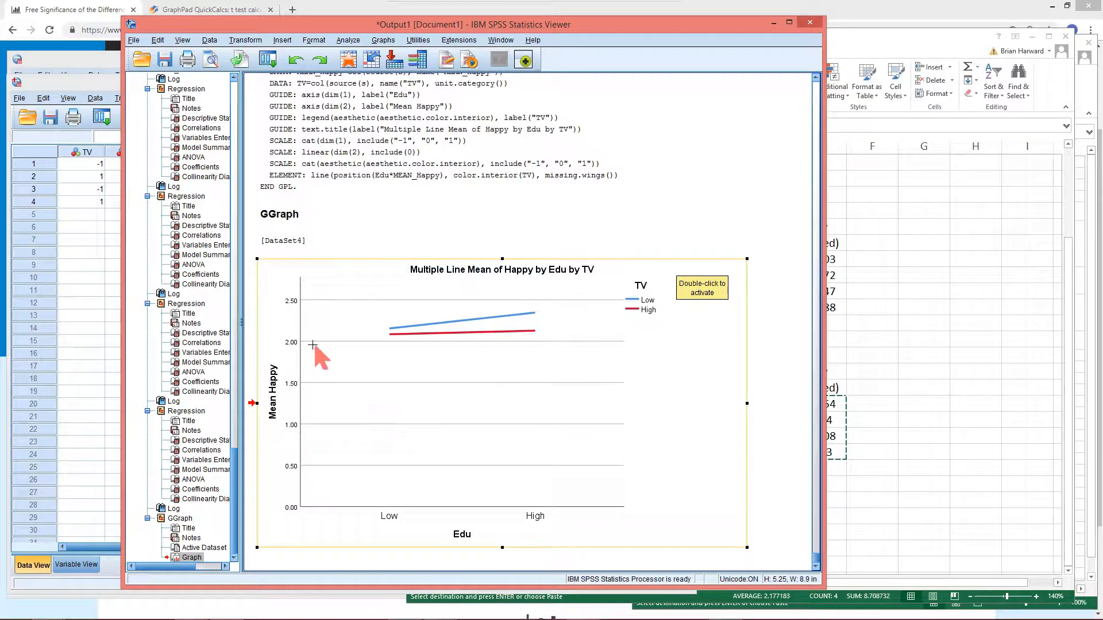
# Open the chart in Chart Editor and set the Y axis minimum to 1.5, major increment to 0.1 and upper margin to 0
pyautogui.click(294, 343)
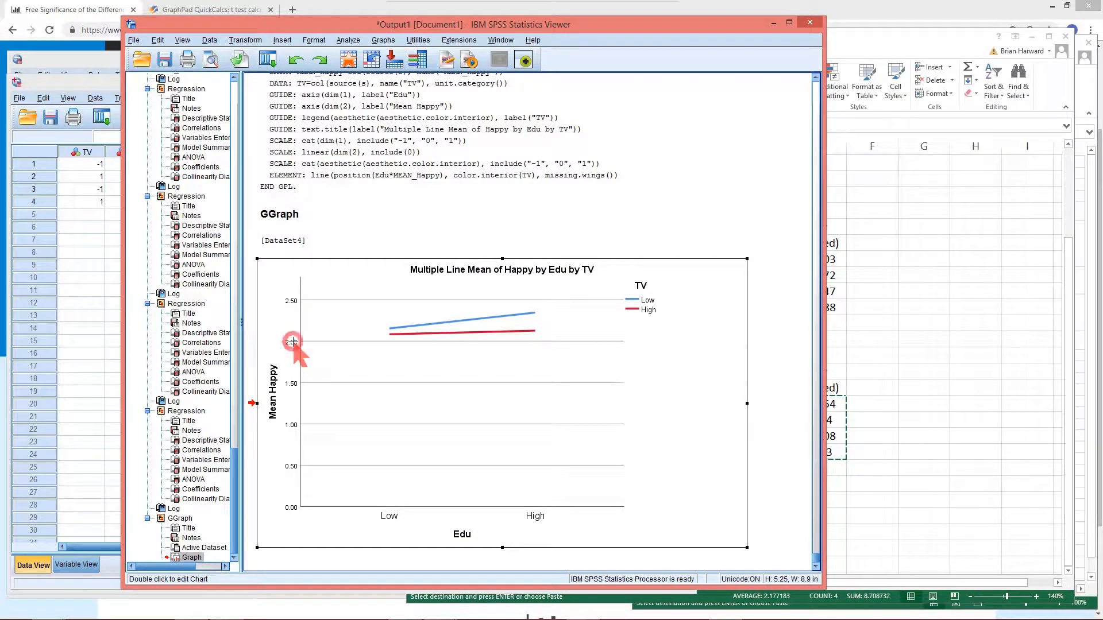
pyautogui.doubleClick(292, 342)
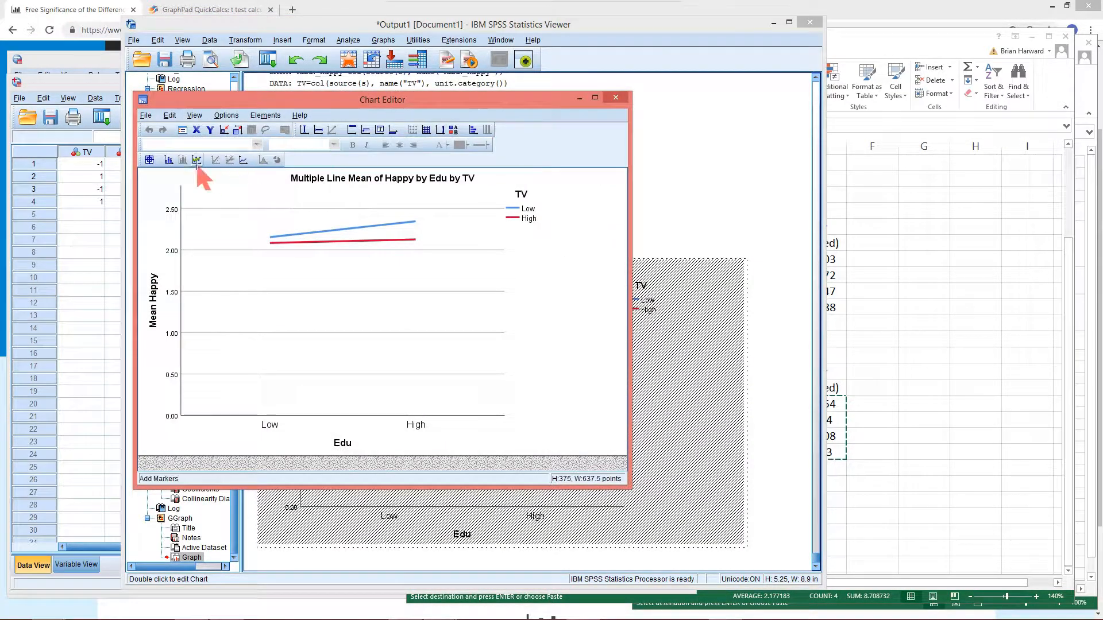
pyautogui.doubleClick(172, 250)
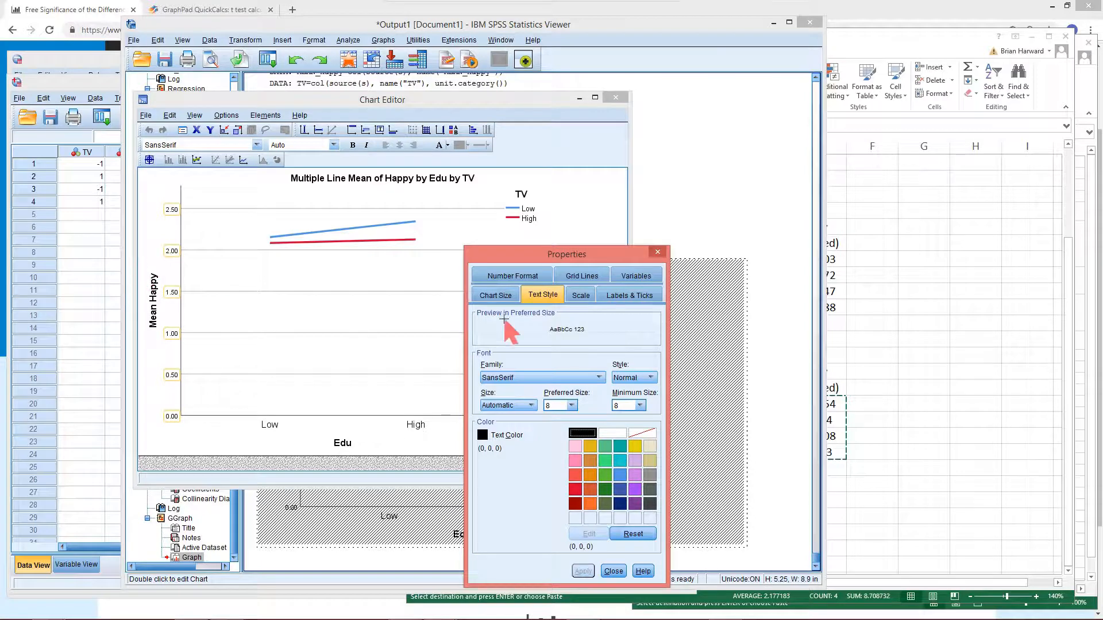
pyautogui.click(578, 297)
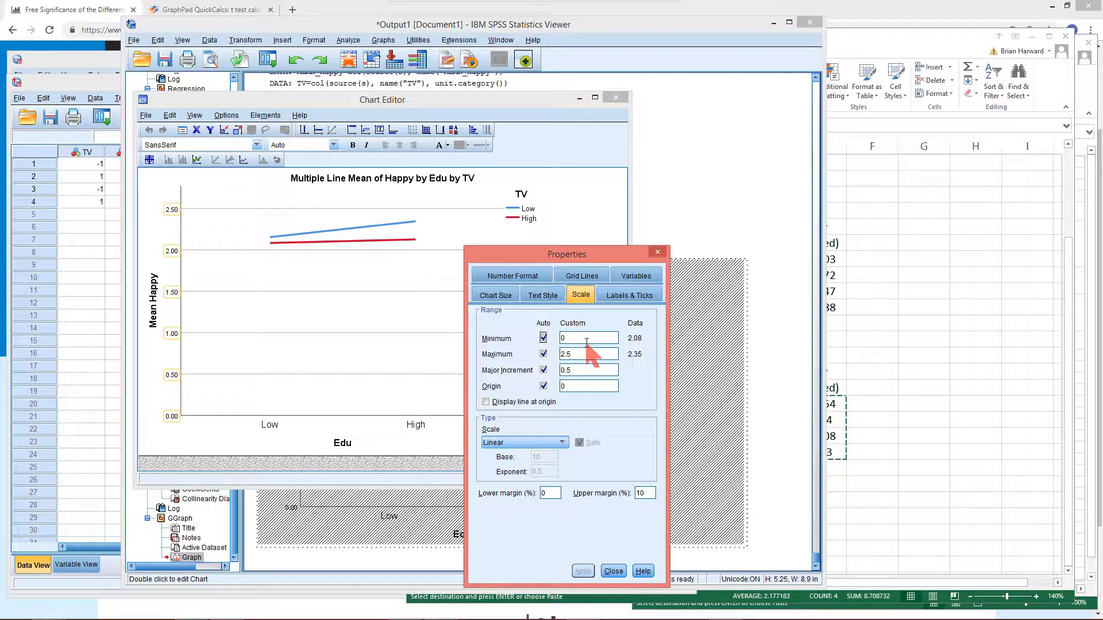
pyautogui.press('BackSpace')
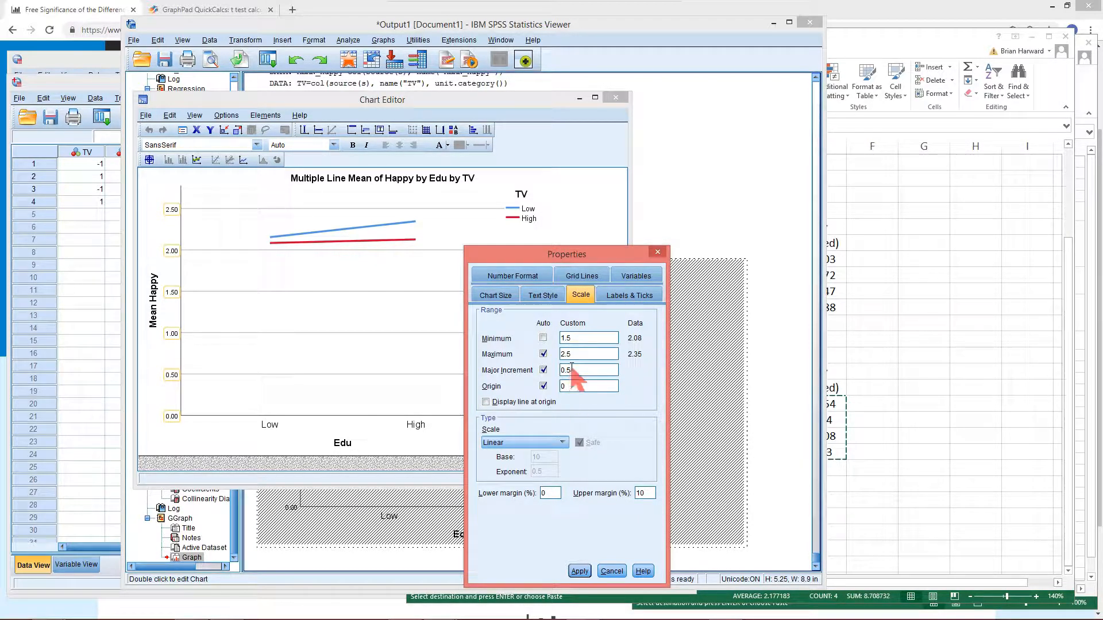
pyautogui.press('BackSpace')
pyautogui.write('1')
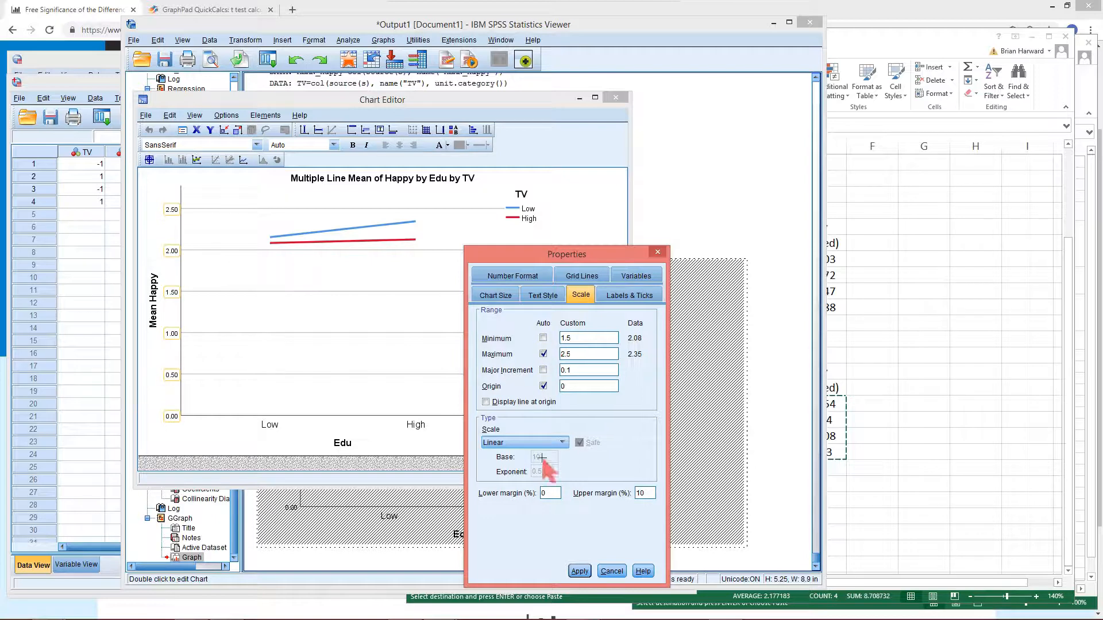
pyautogui.doubleClick(639, 494)
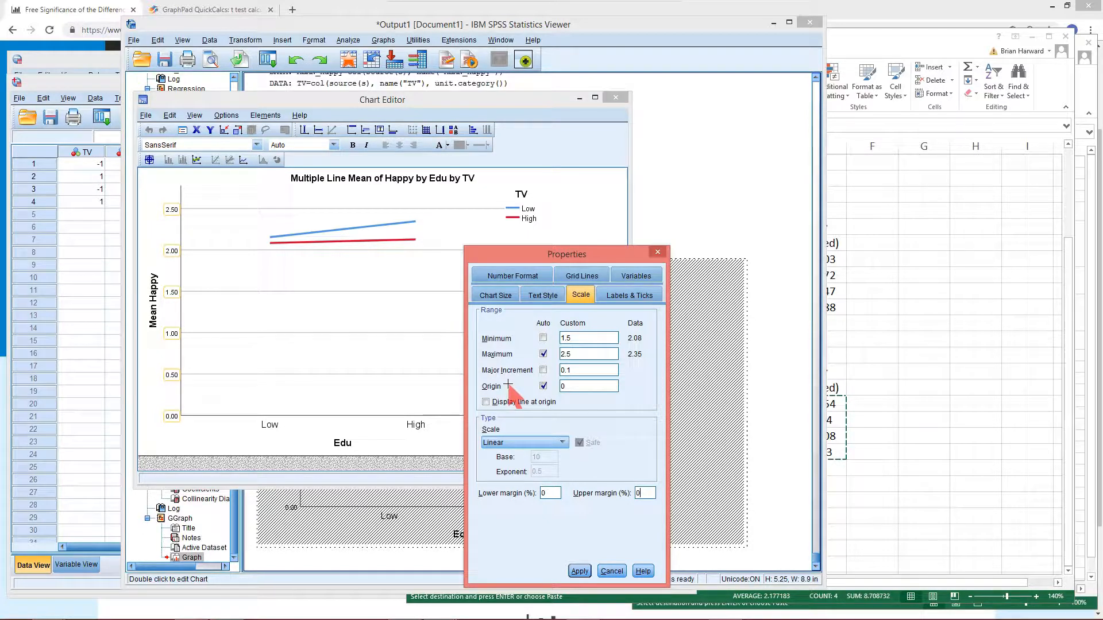
pyautogui.click(580, 571)
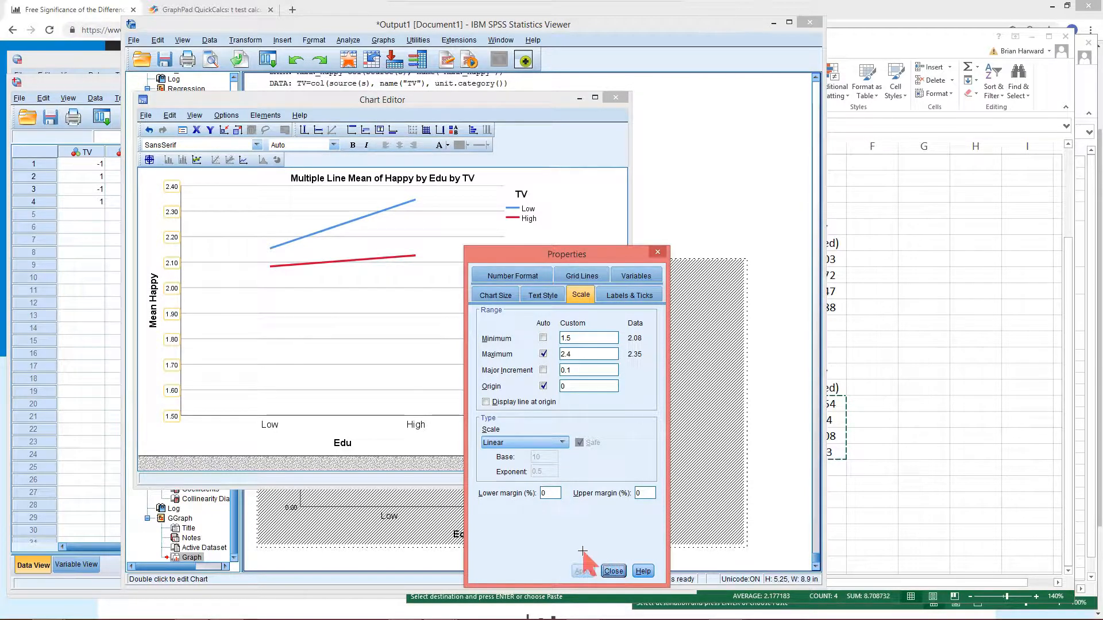
# Set the Y axis maximum to 2.5 and apply the scale changes
pyautogui.click(576, 354)
pyautogui.press('BackSpace')
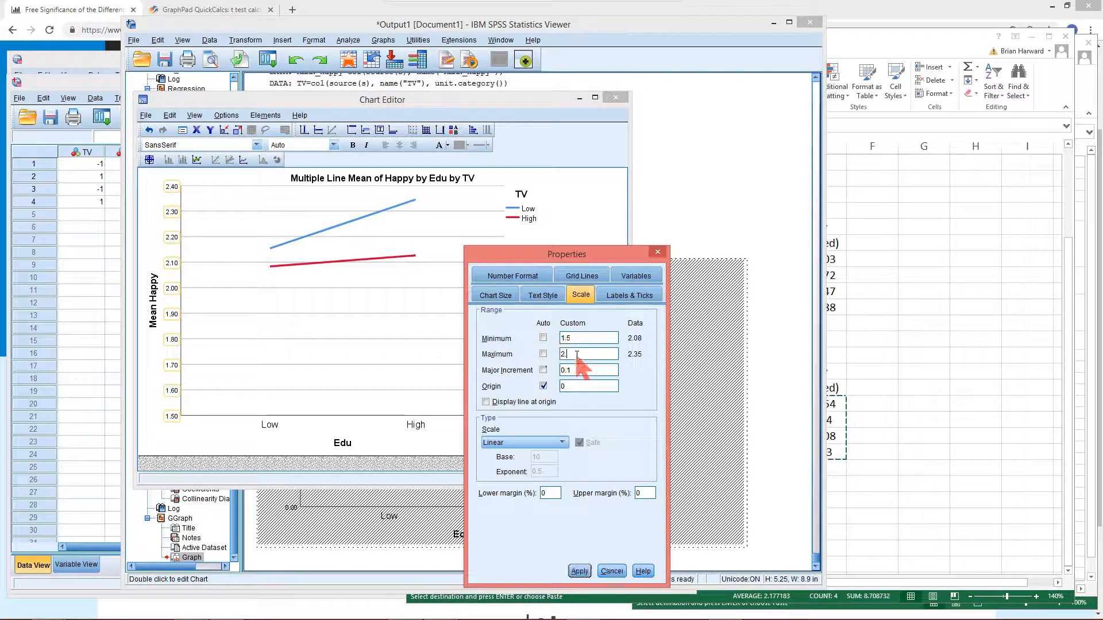
pyautogui.write('5')
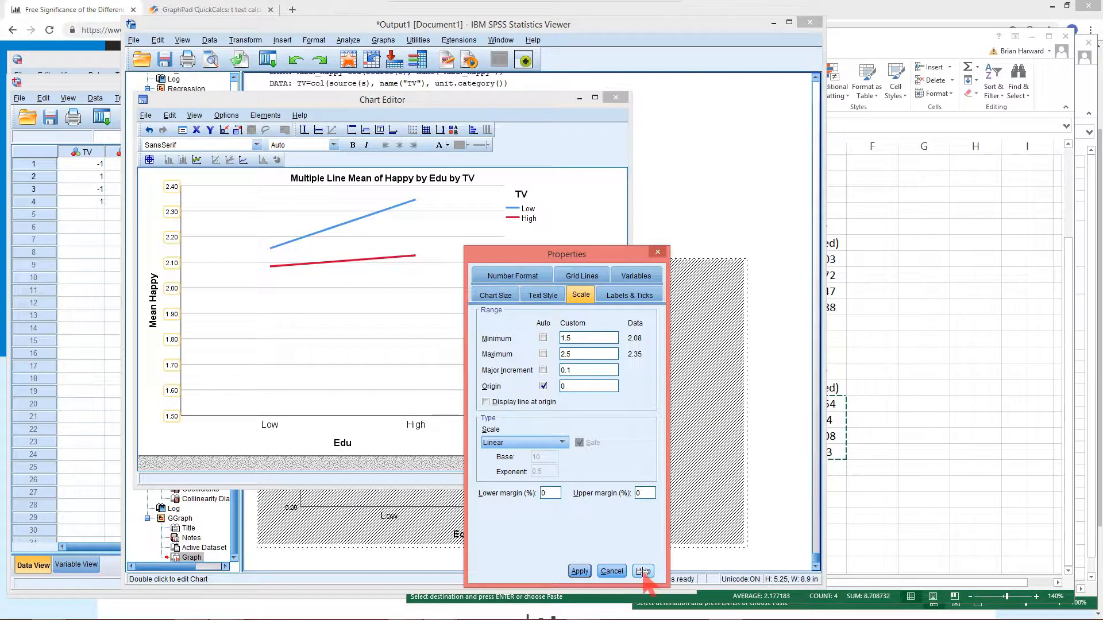
pyautogui.click(582, 571)
pyautogui.click(613, 571)
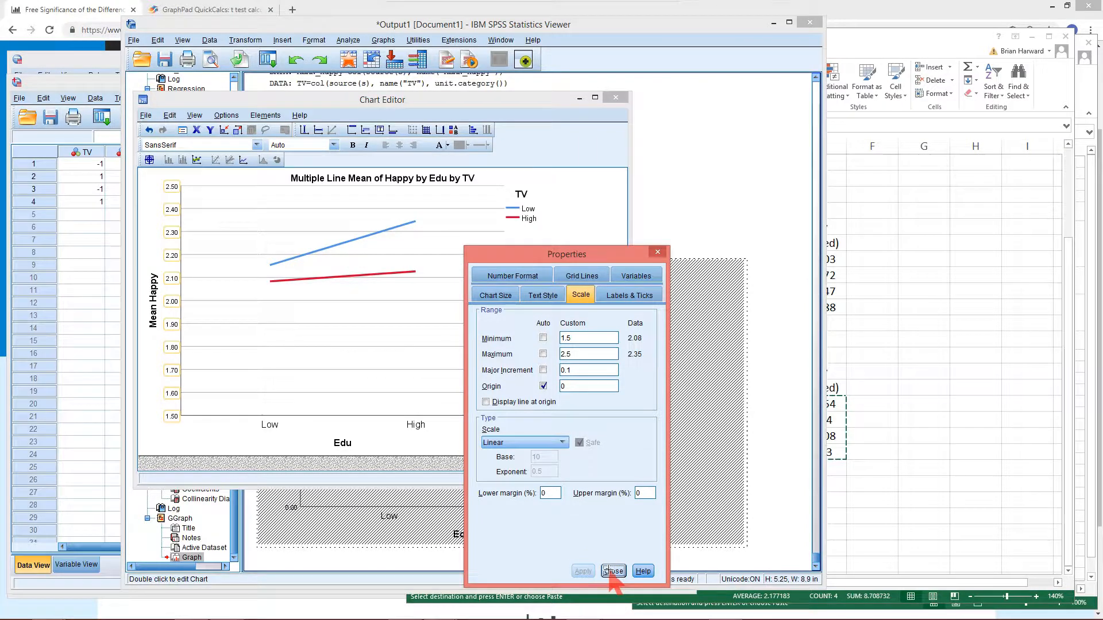
pyautogui.click(586, 417)
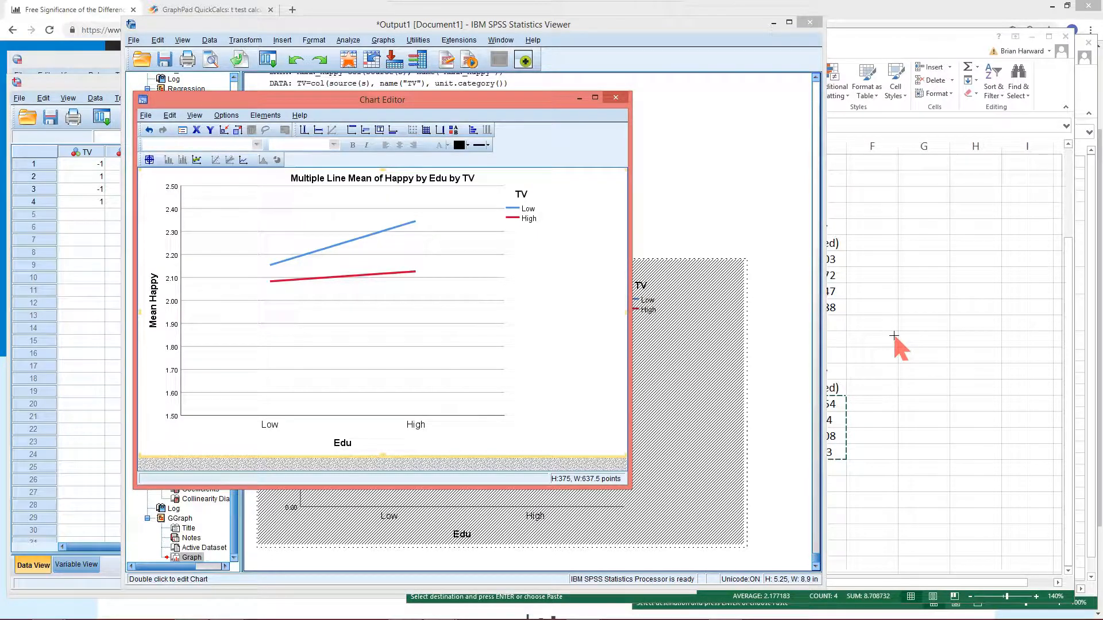
# In the survey_plot data, build a multiple line chart of mean Happy by TV with separate lines for Edu
pyautogui.click(832, 343)
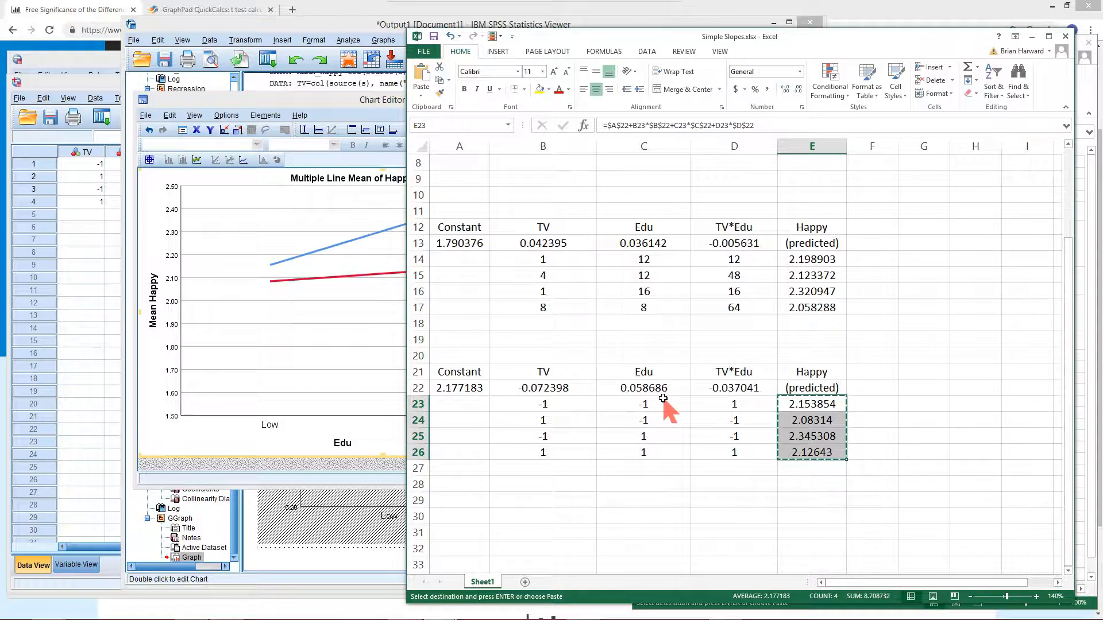
pyautogui.click(317, 102)
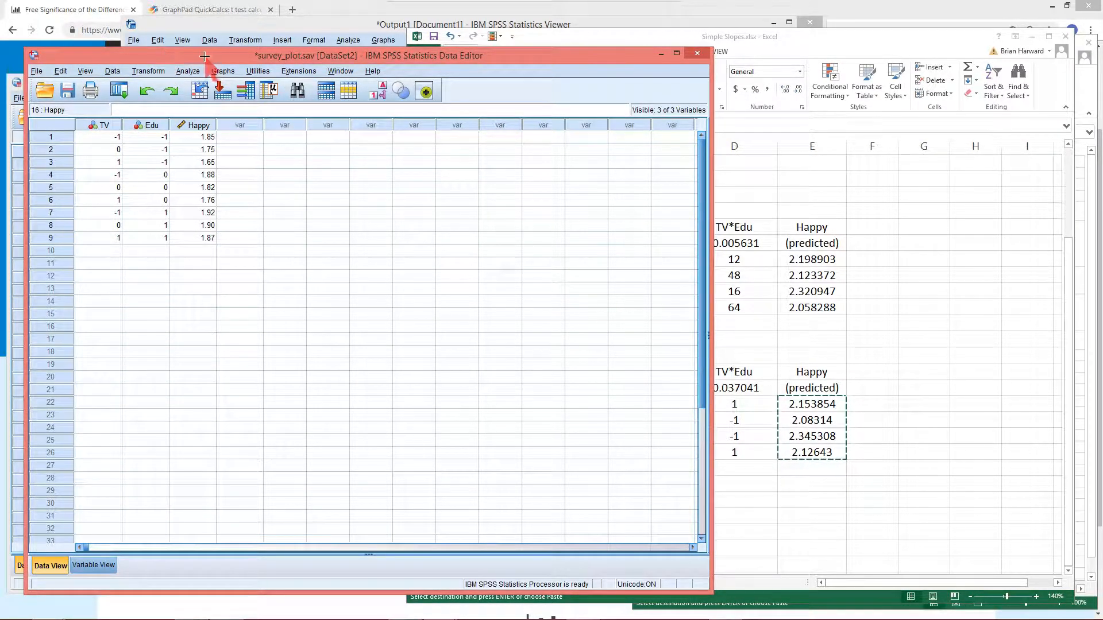
pyautogui.click(223, 71)
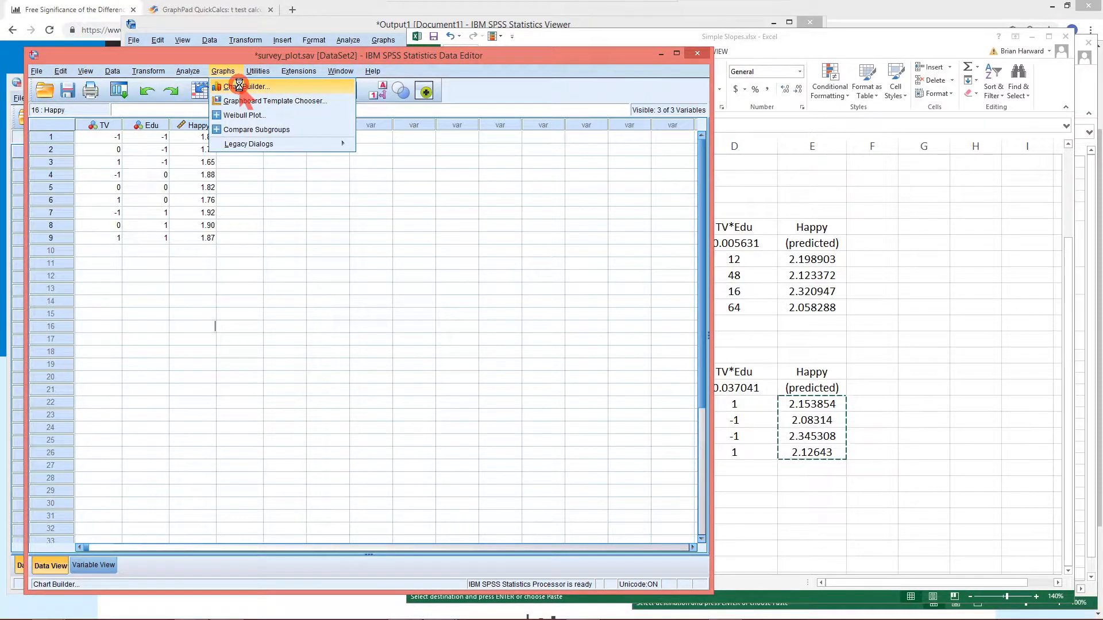
pyautogui.click(238, 87)
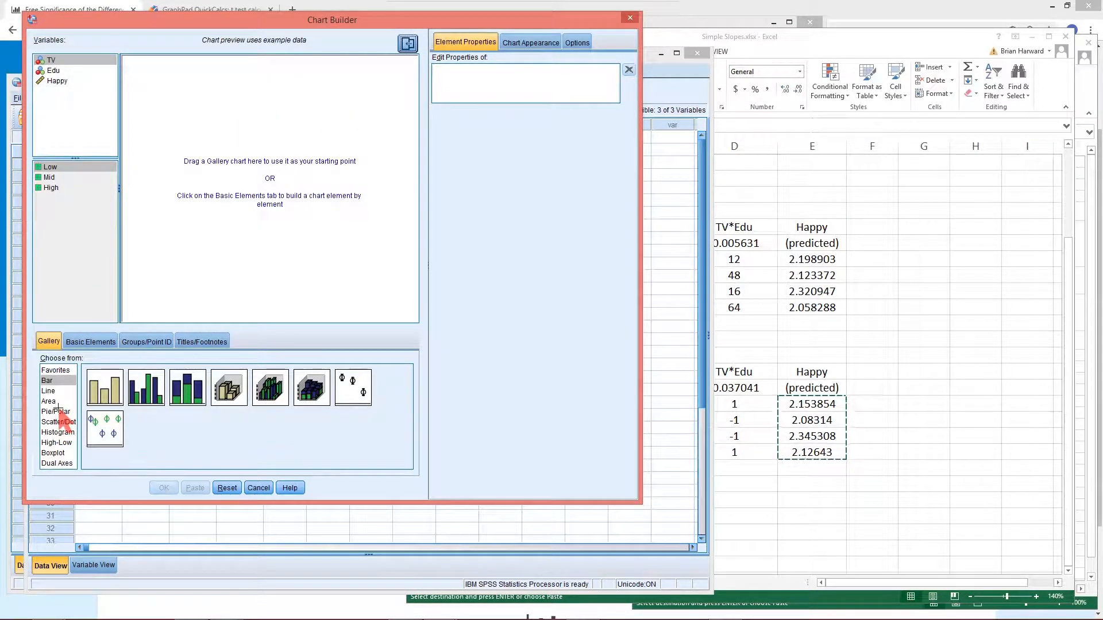
pyautogui.click(49, 390)
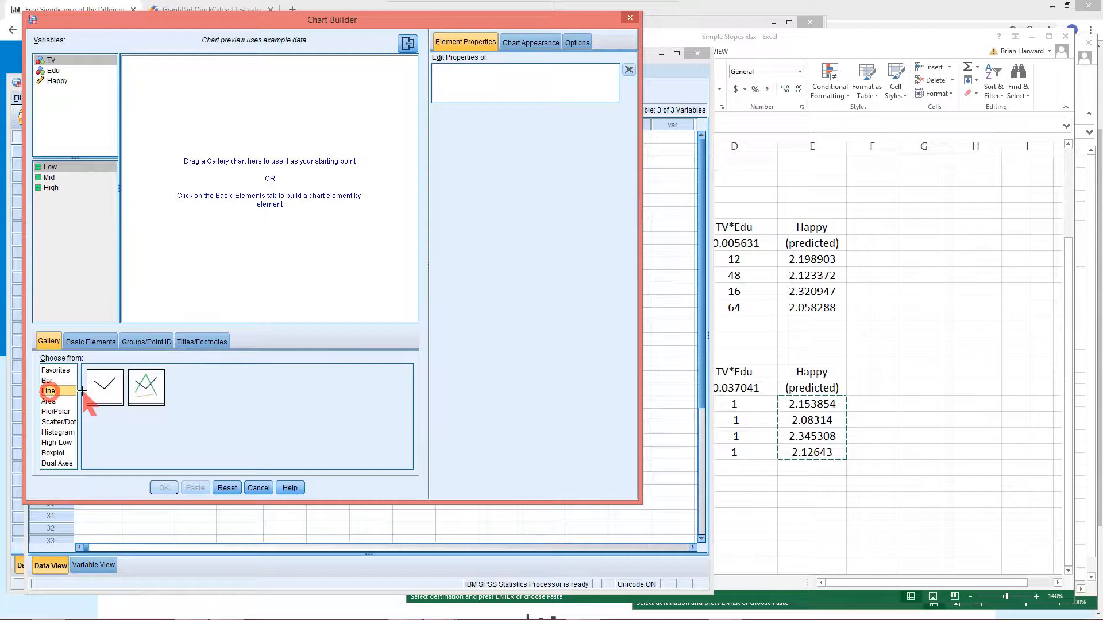
pyautogui.doubleClick(140, 386)
pyautogui.moveTo(64, 81); pyautogui.dragTo(137, 135)
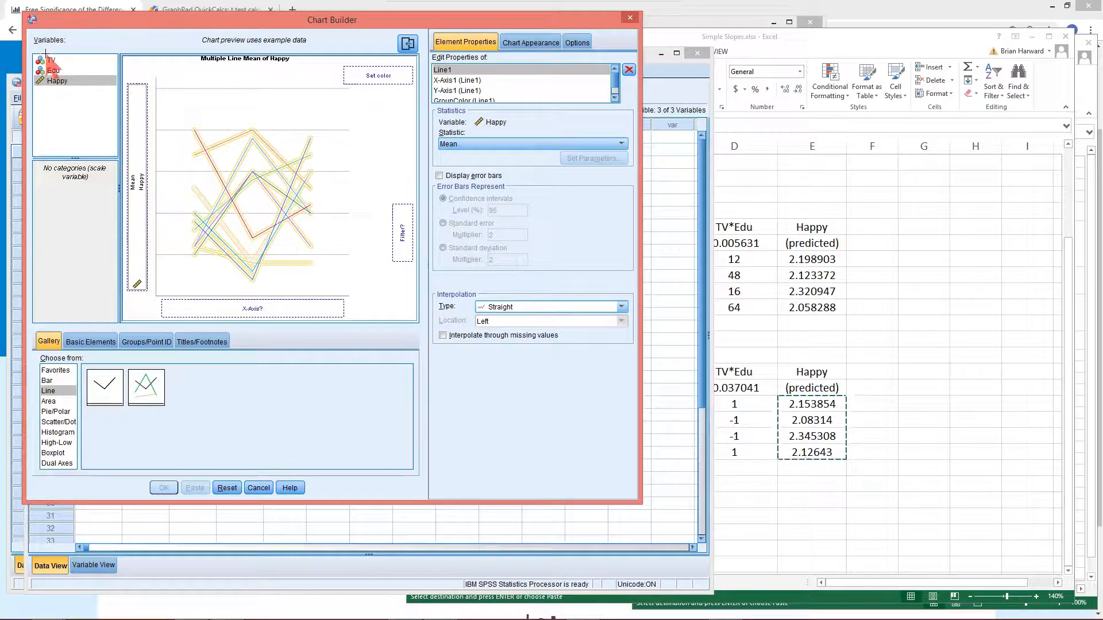
pyautogui.moveTo(51, 60); pyautogui.dragTo(244, 317)
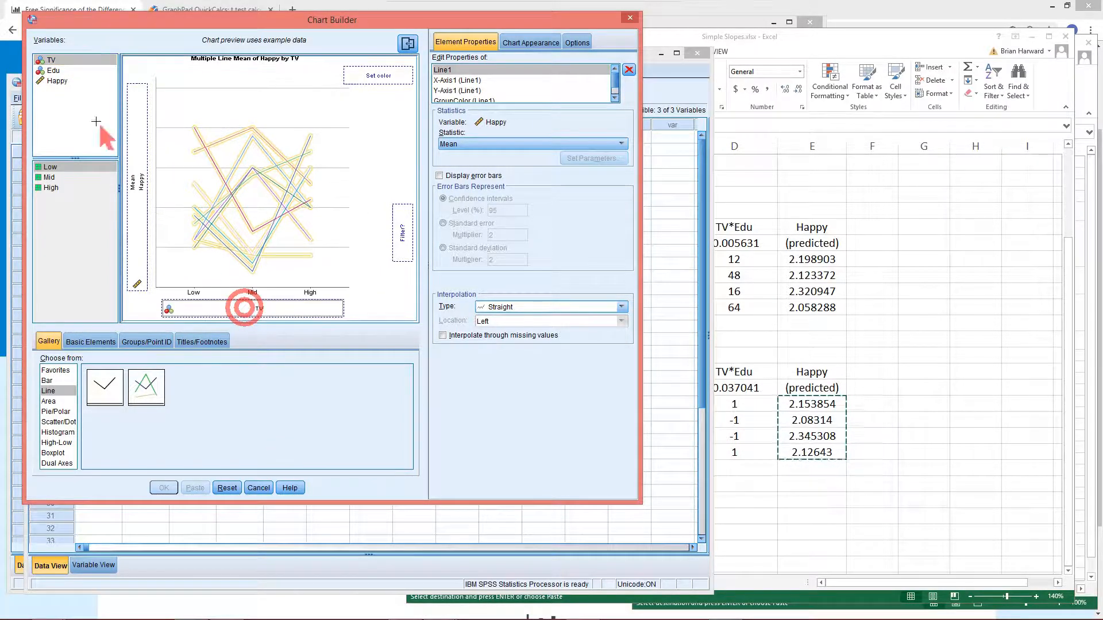
pyautogui.moveTo(57, 71); pyautogui.dragTo(377, 81)
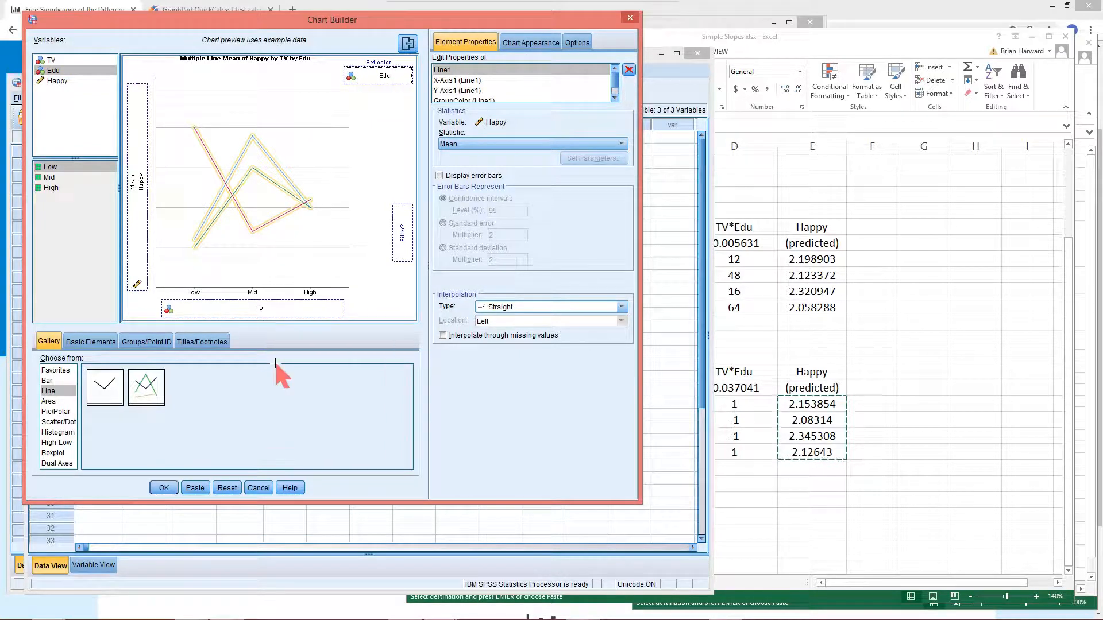
pyautogui.click(164, 488)
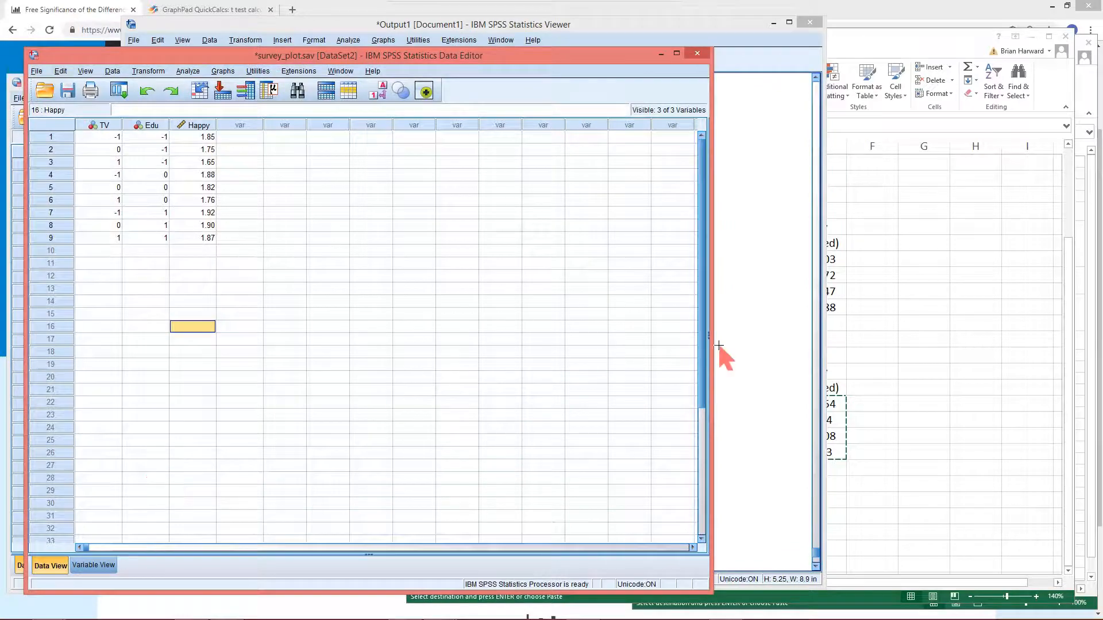
# Open the new Happy by TV by Edu chart in the Chart Editor
pyautogui.click(757, 344)
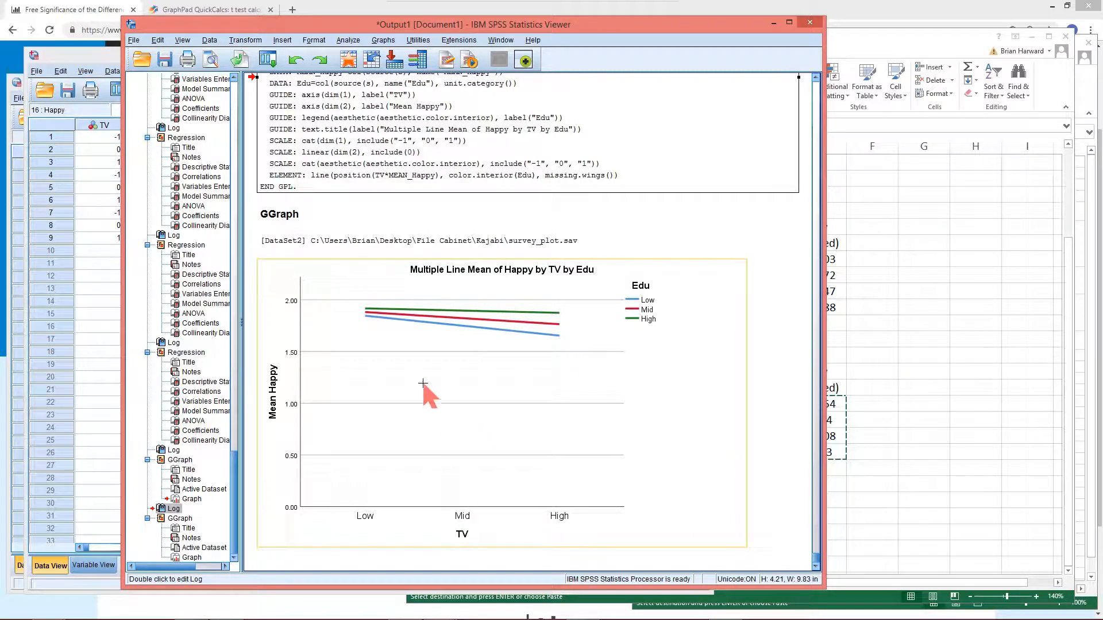
pyautogui.click(296, 366)
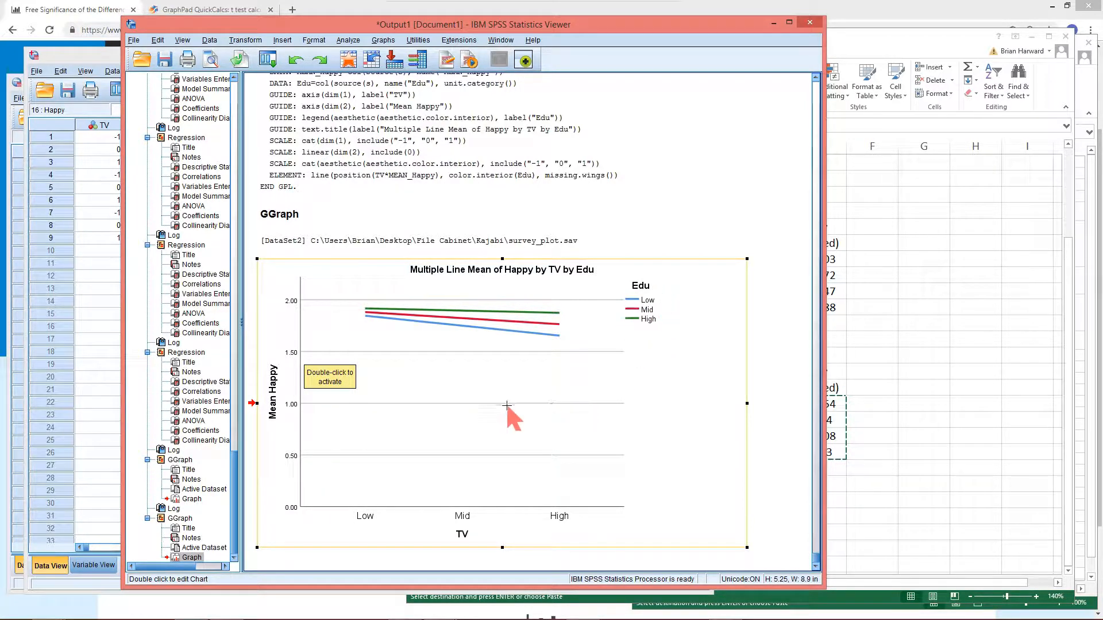
pyautogui.click(299, 340)
pyautogui.doubleClick(299, 340)
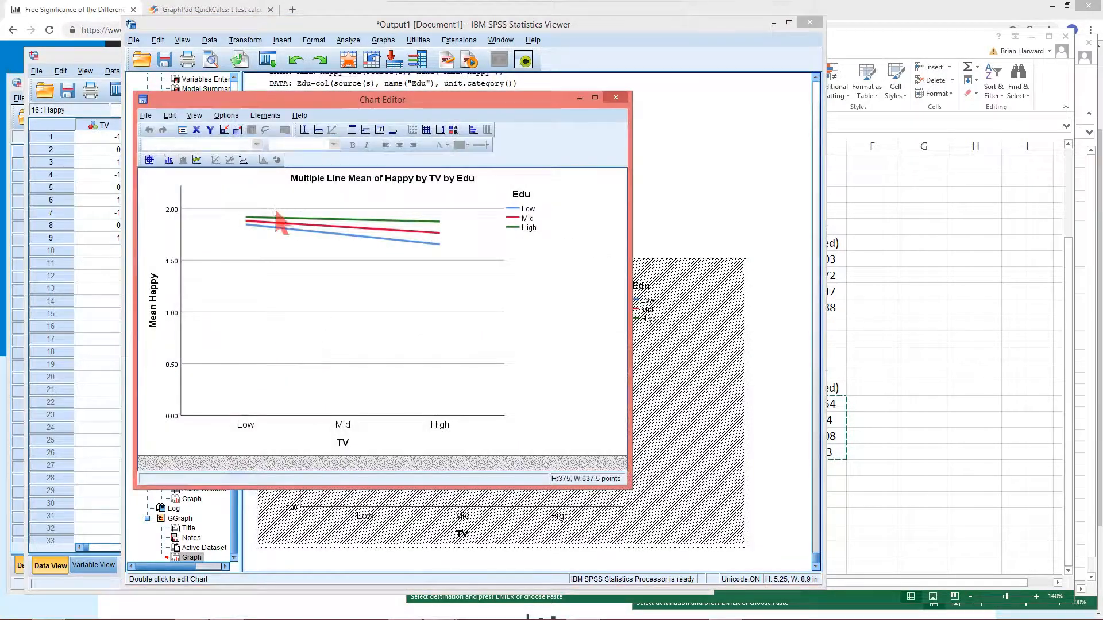